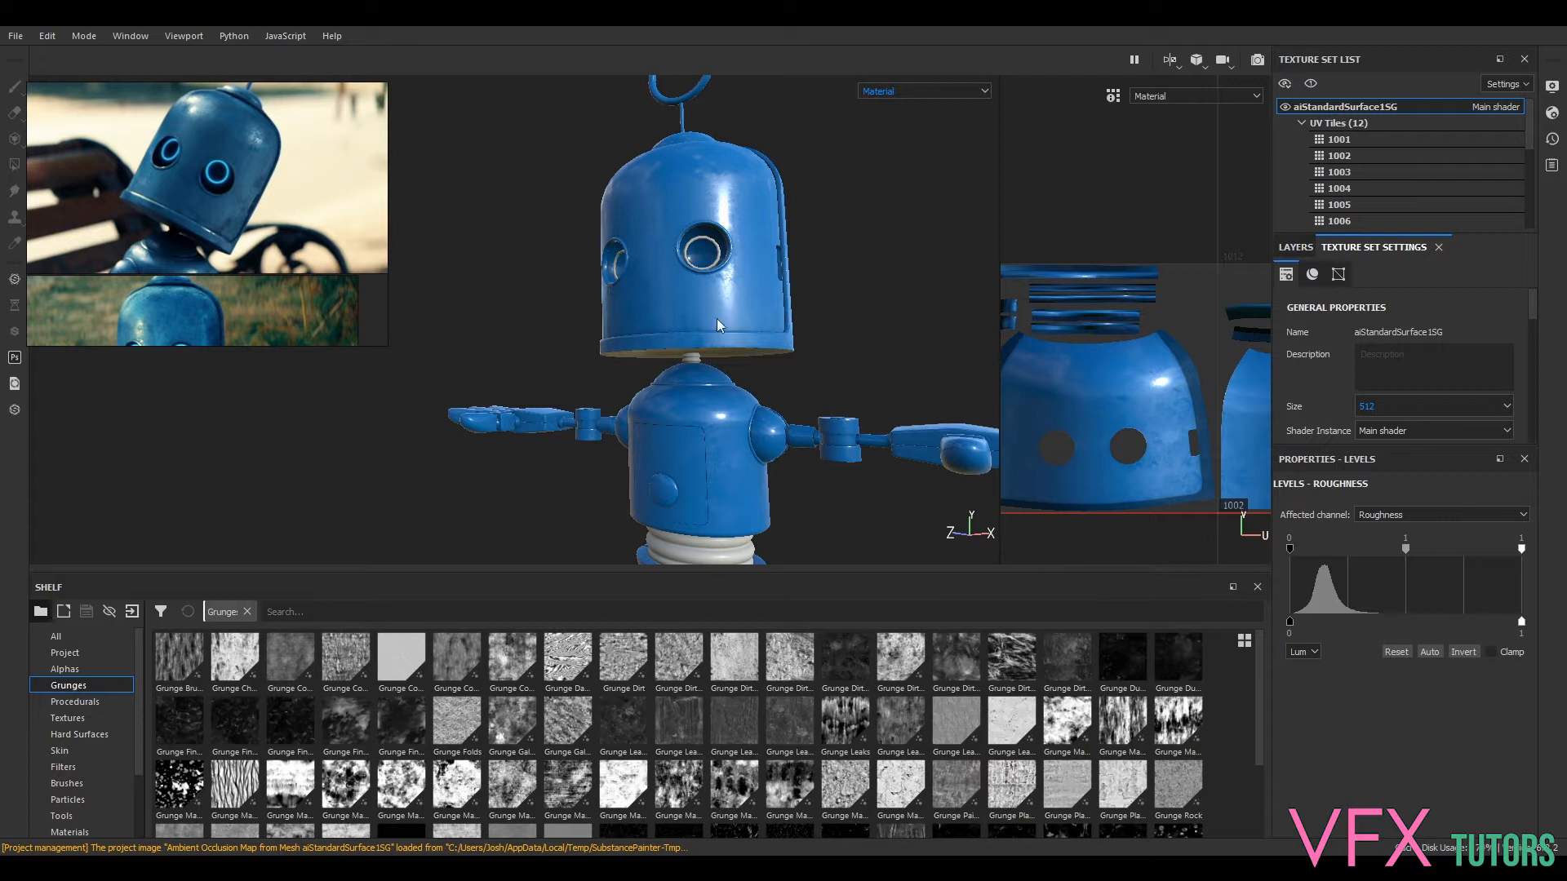
- Inspect the blue base paint on the robot from the head down to the legs
alt+right_drag(718, 407, 750, 423)
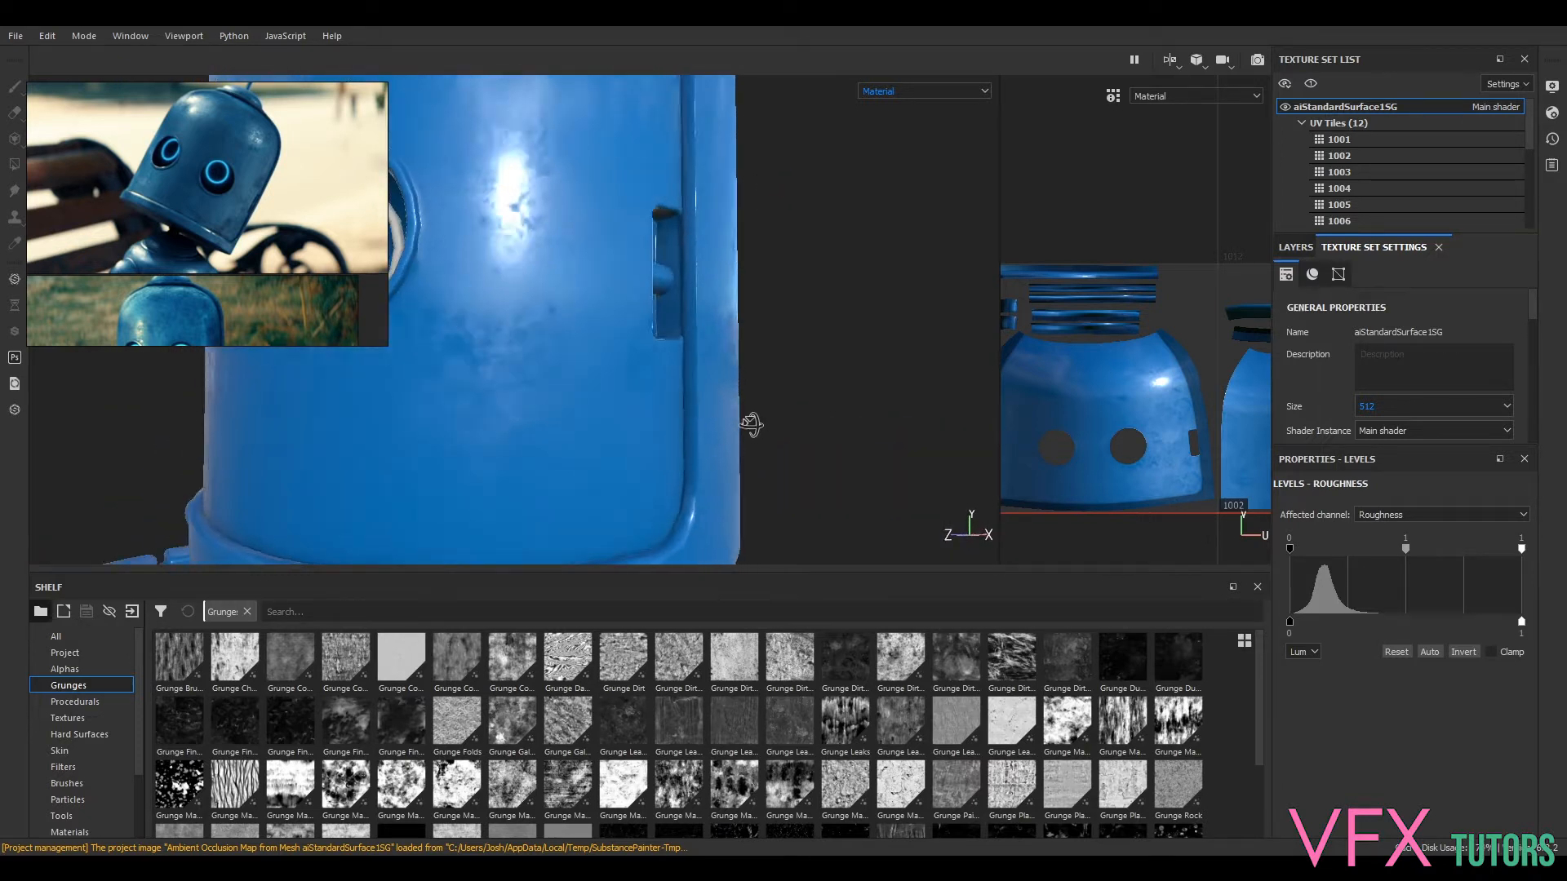
alt+drag(751, 424, 808, 525)
alt+drag(721, 381, 769, 321)
alt+right_drag(769, 322, 761, 285)
alt+middle_drag(761, 326, 702, 123)
alt+drag(718, 326, 735, 310)
alt+middle_drag(747, 367, 775, 200)
alt+drag(776, 200, 849, 232)
alt+middle_drag(770, 392, 749, 318)
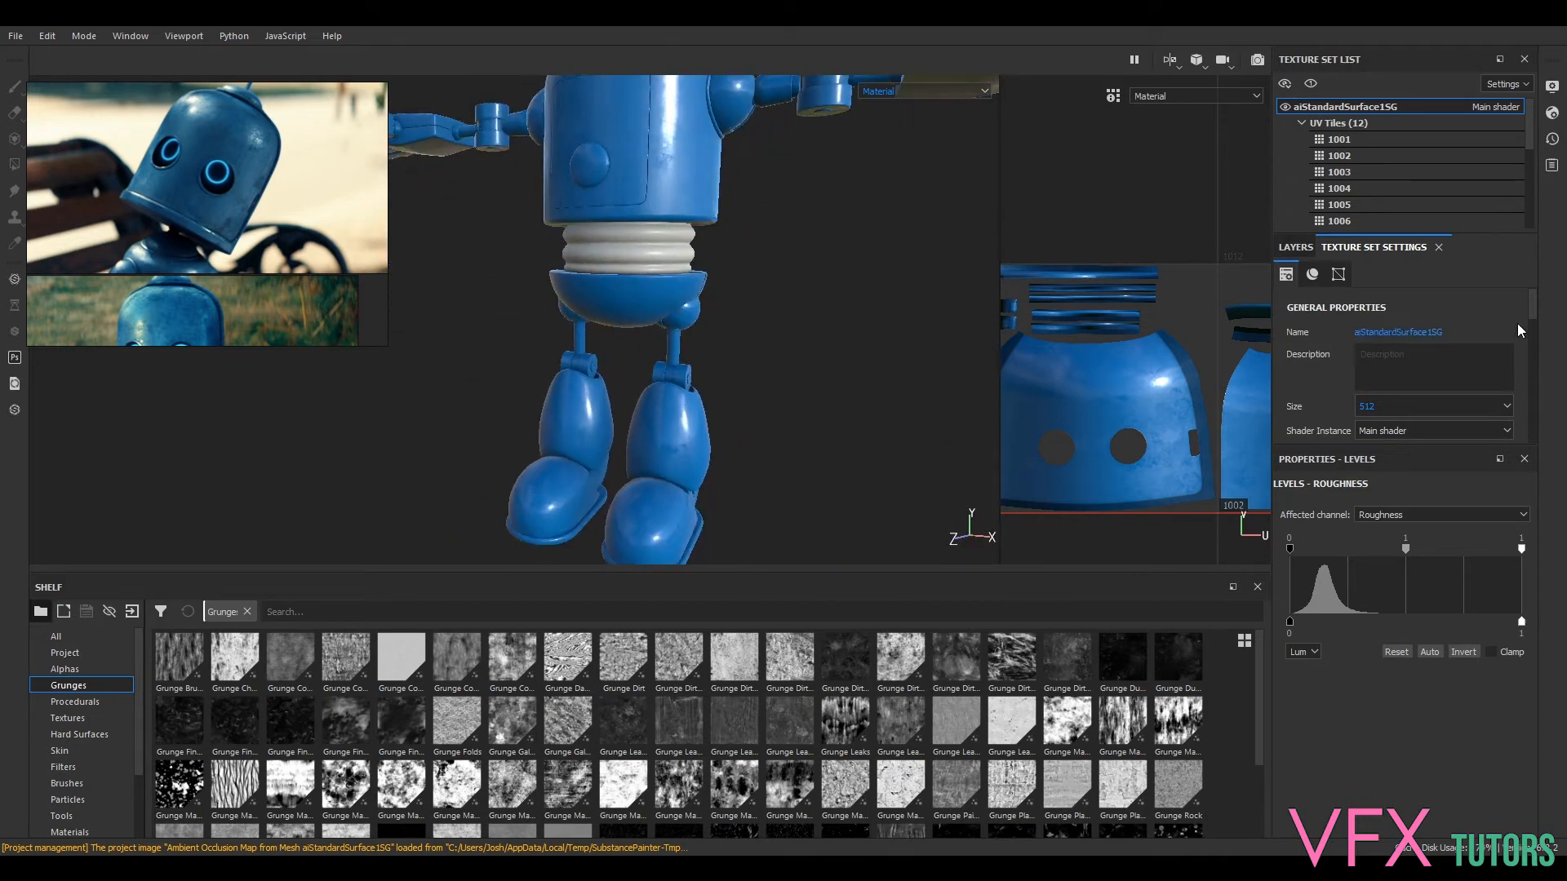
- Add a fill layer above BasePaint and toggle its visibility to compare it with the paint beneath
click(1298, 246)
click(1342, 311)
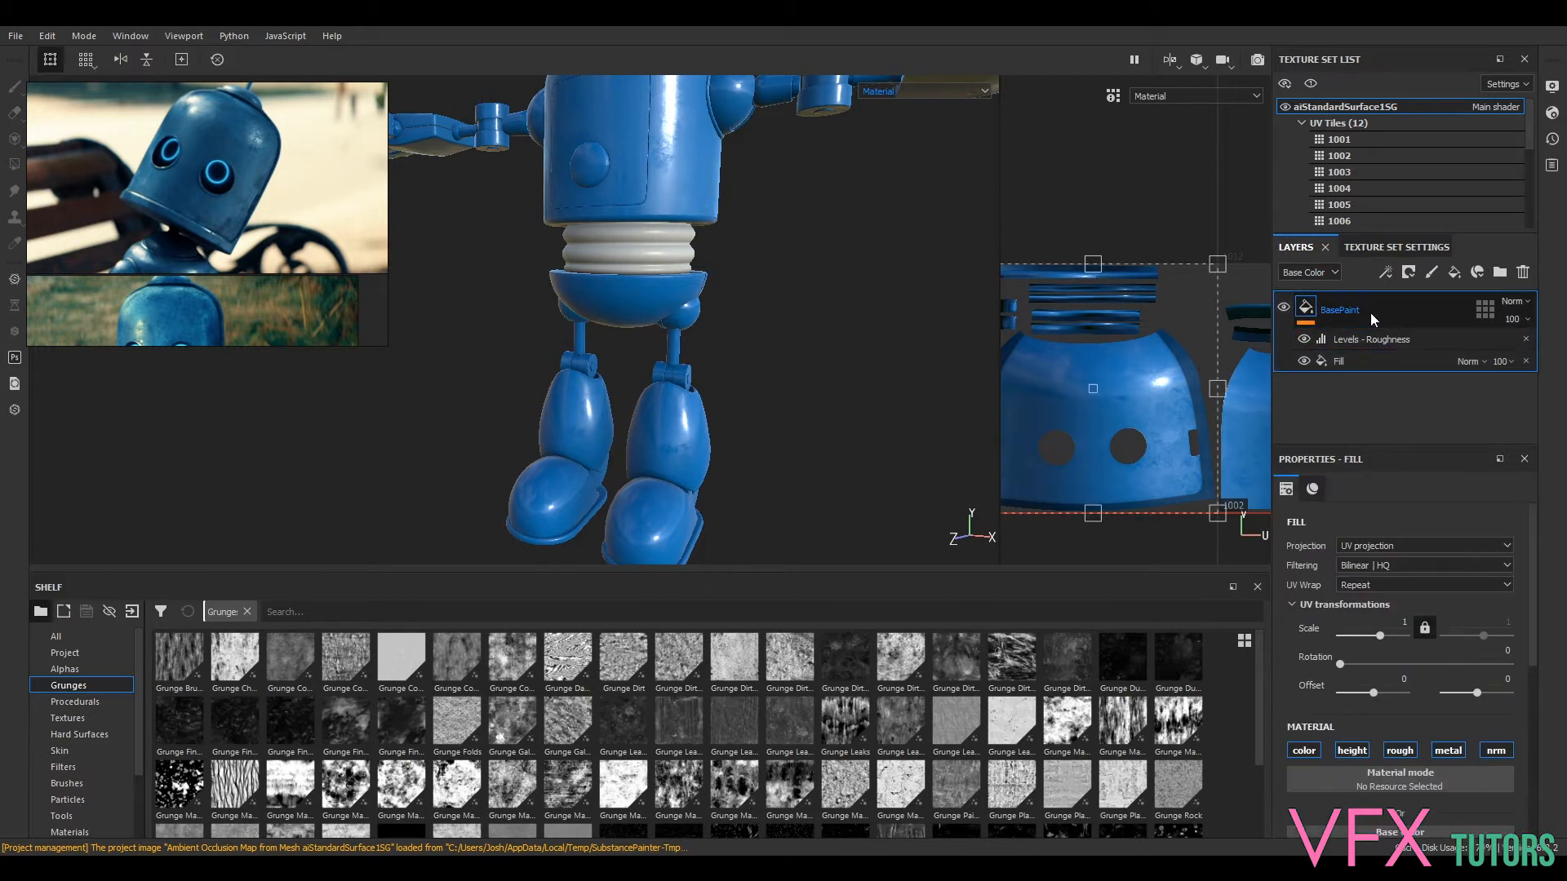
mouse_move(843, 380)
alt+middle_down()
mouse_move(854, 424)
mouse_move(860, 376)
alt+middle_up()
alt+right_drag(860, 376, 824, 437)
mouse_move(825, 437)
alt+middle_down()
mouse_move(912, 311)
mouse_move(808, 416)
alt+middle_up()
alt+right_drag(808, 416, 828, 301)
alt+right_drag(799, 359, 787, 410)
alt+middle_drag(786, 409, 839, 608)
alt+right_drag(839, 608, 860, 557)
alt+middle_drag(847, 405, 825, 440)
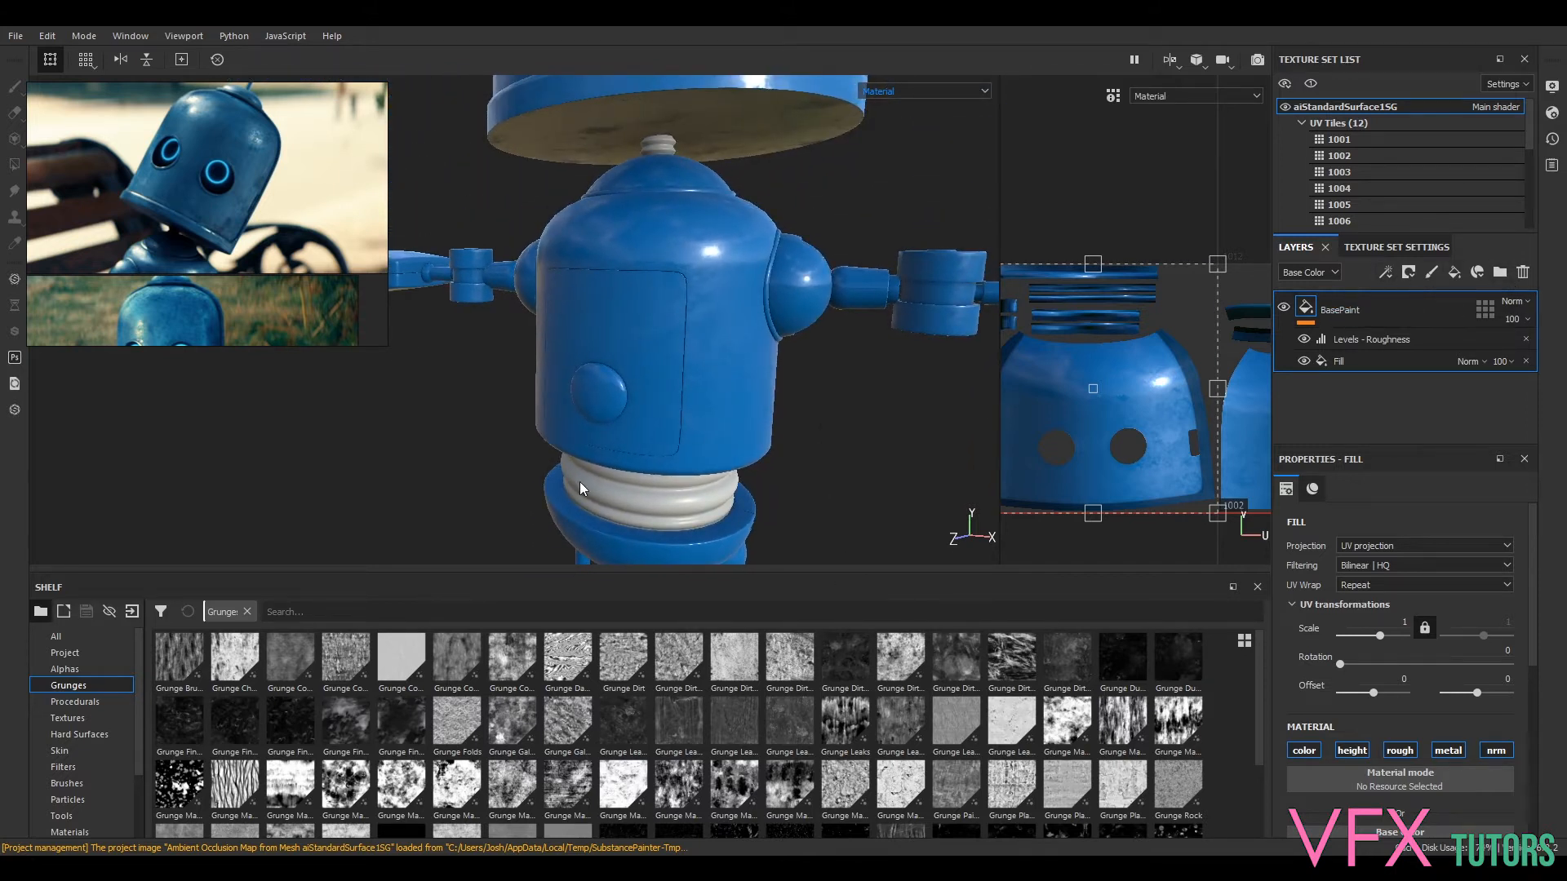
click(1456, 274)
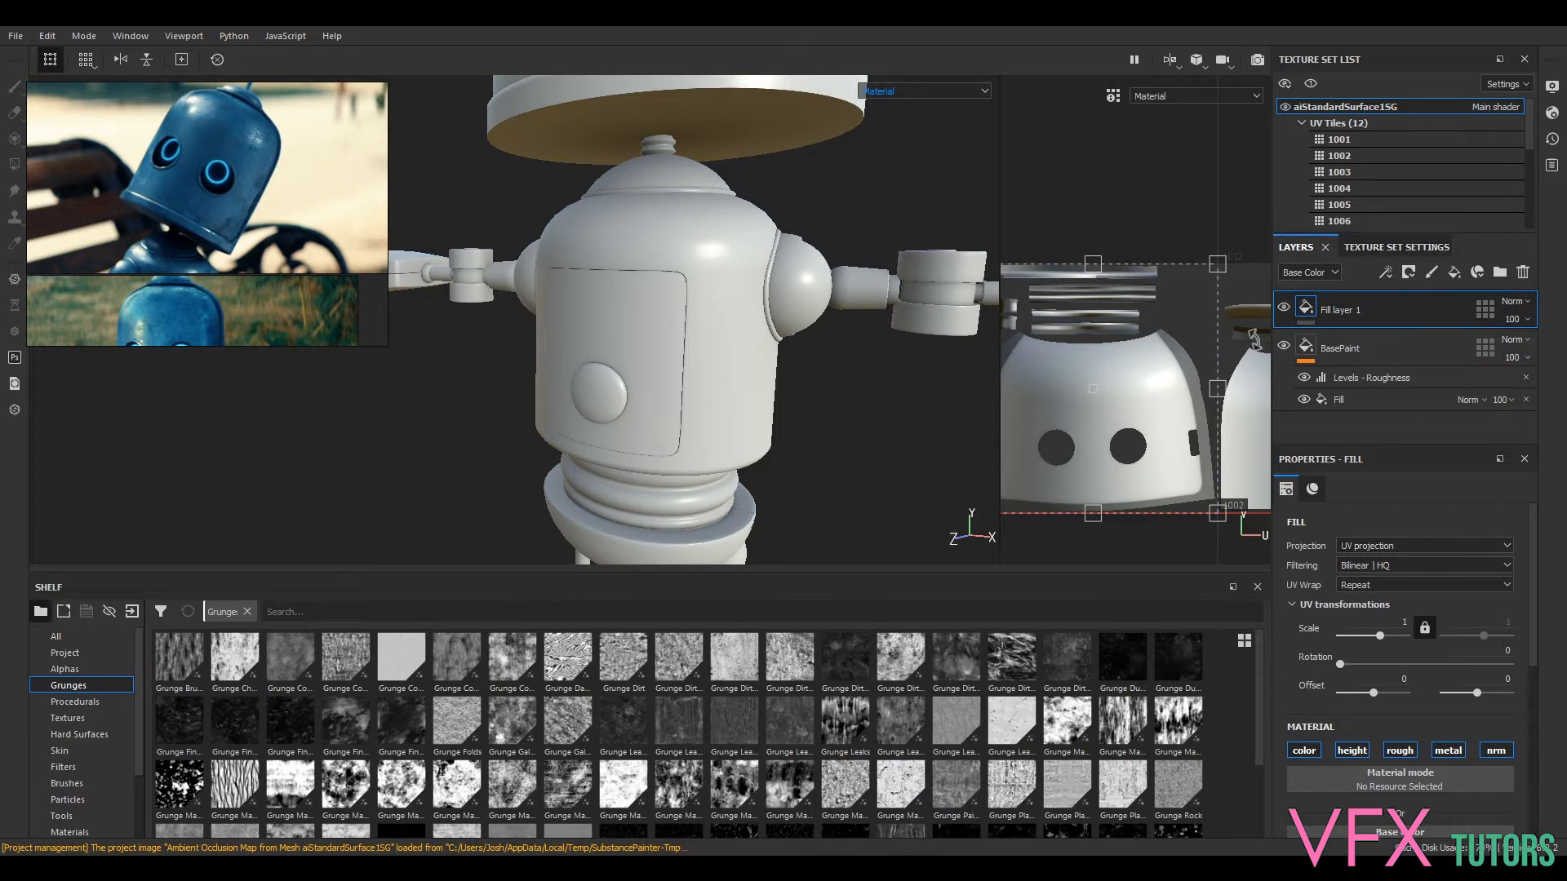
click(1285, 308)
click(1284, 309)
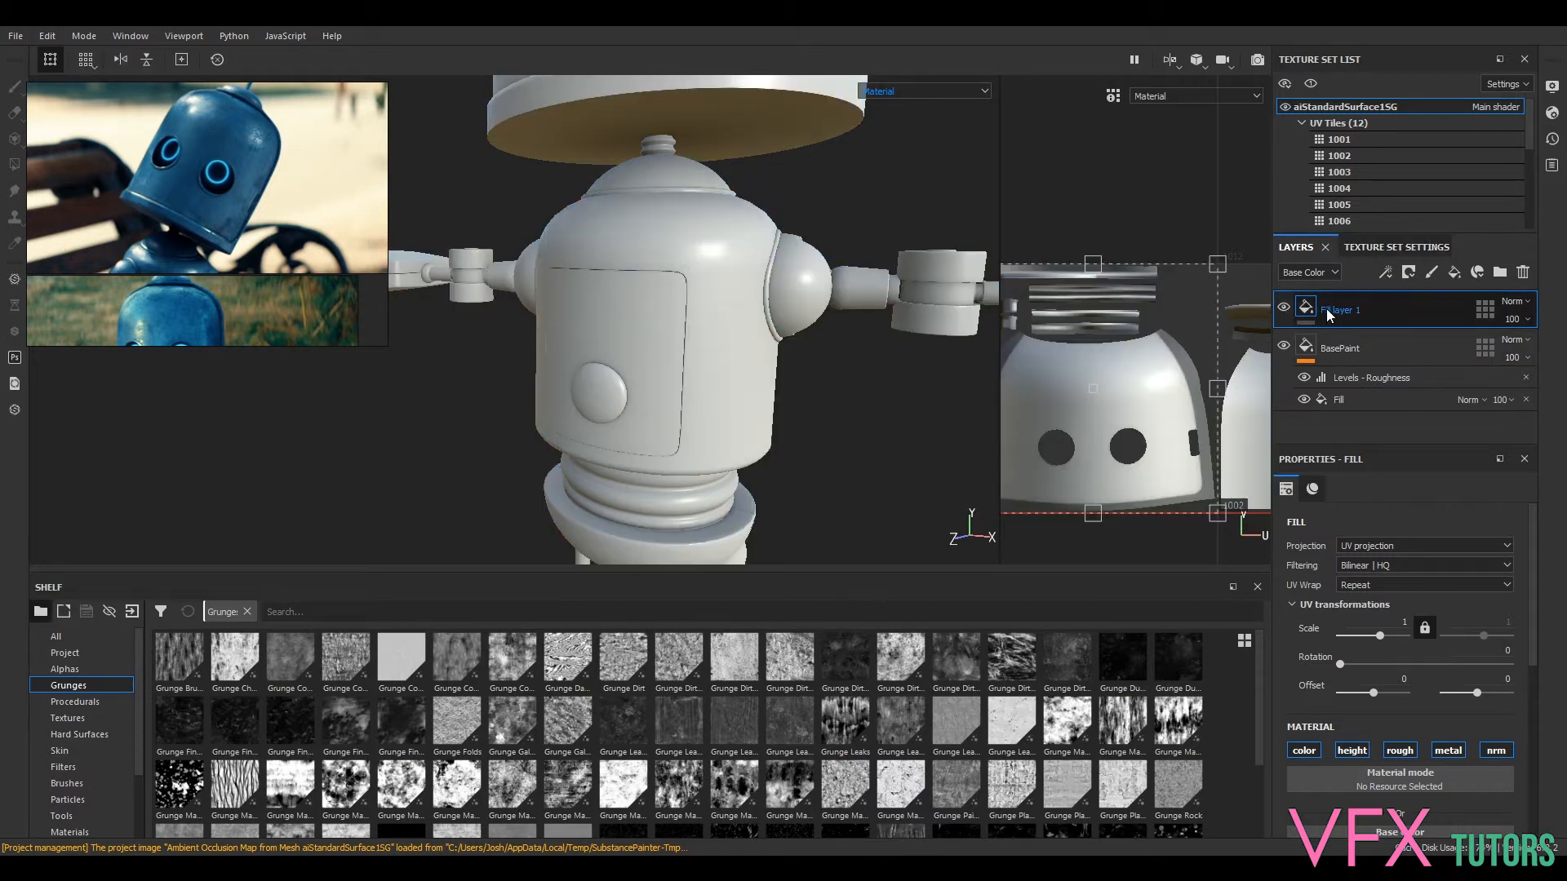
- Show the smart masks in the shelf and enlarge the shelf to fit them all
scroll(81, 740, down, 2)
click(106, 782)
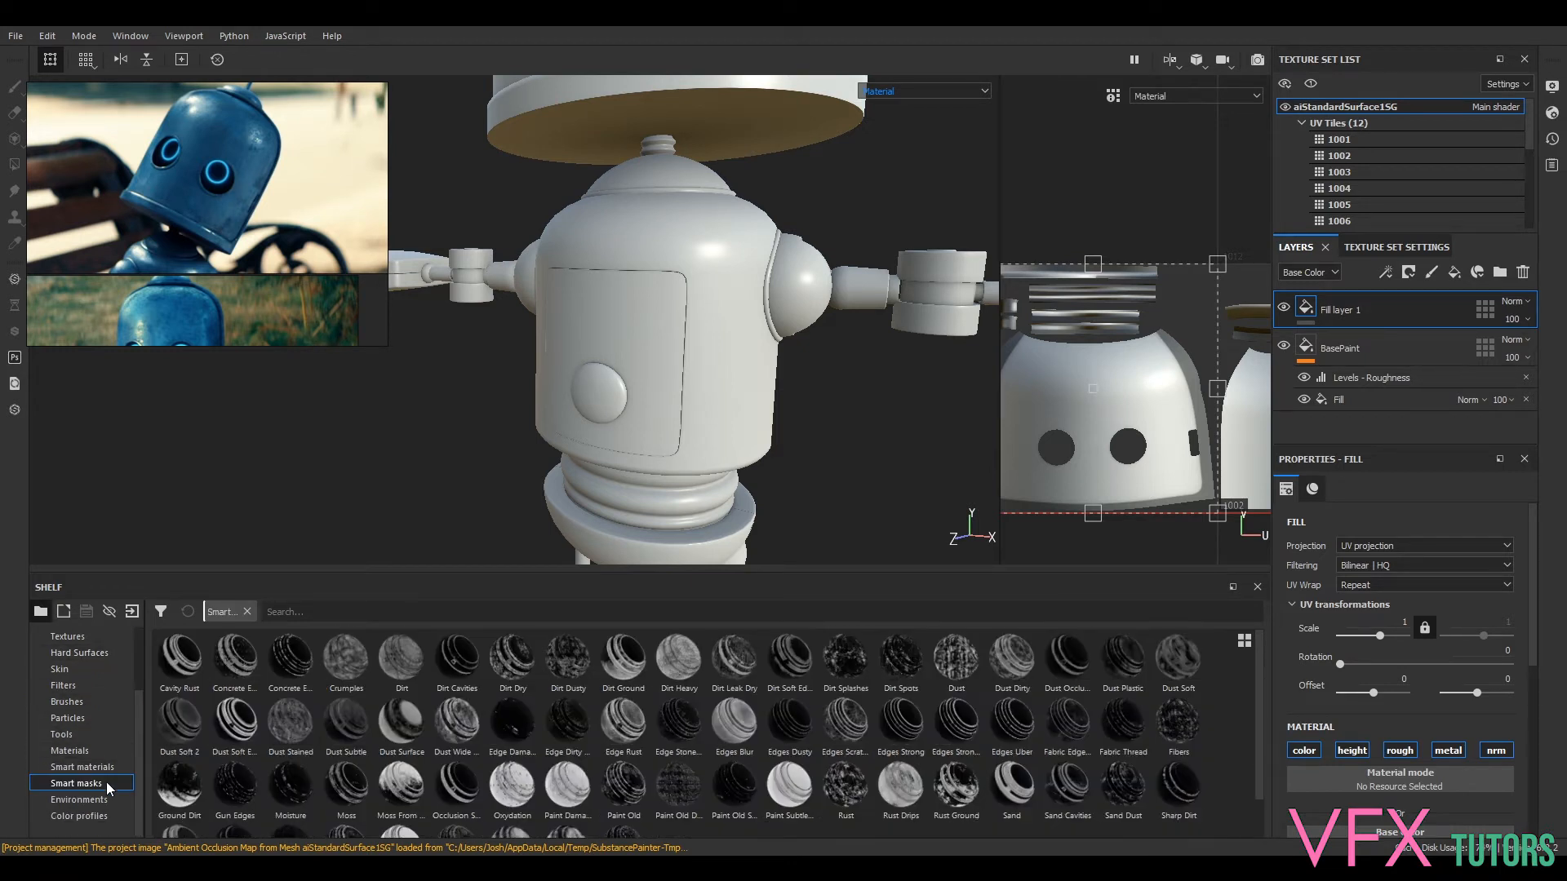
drag(610, 572, 641, 482)
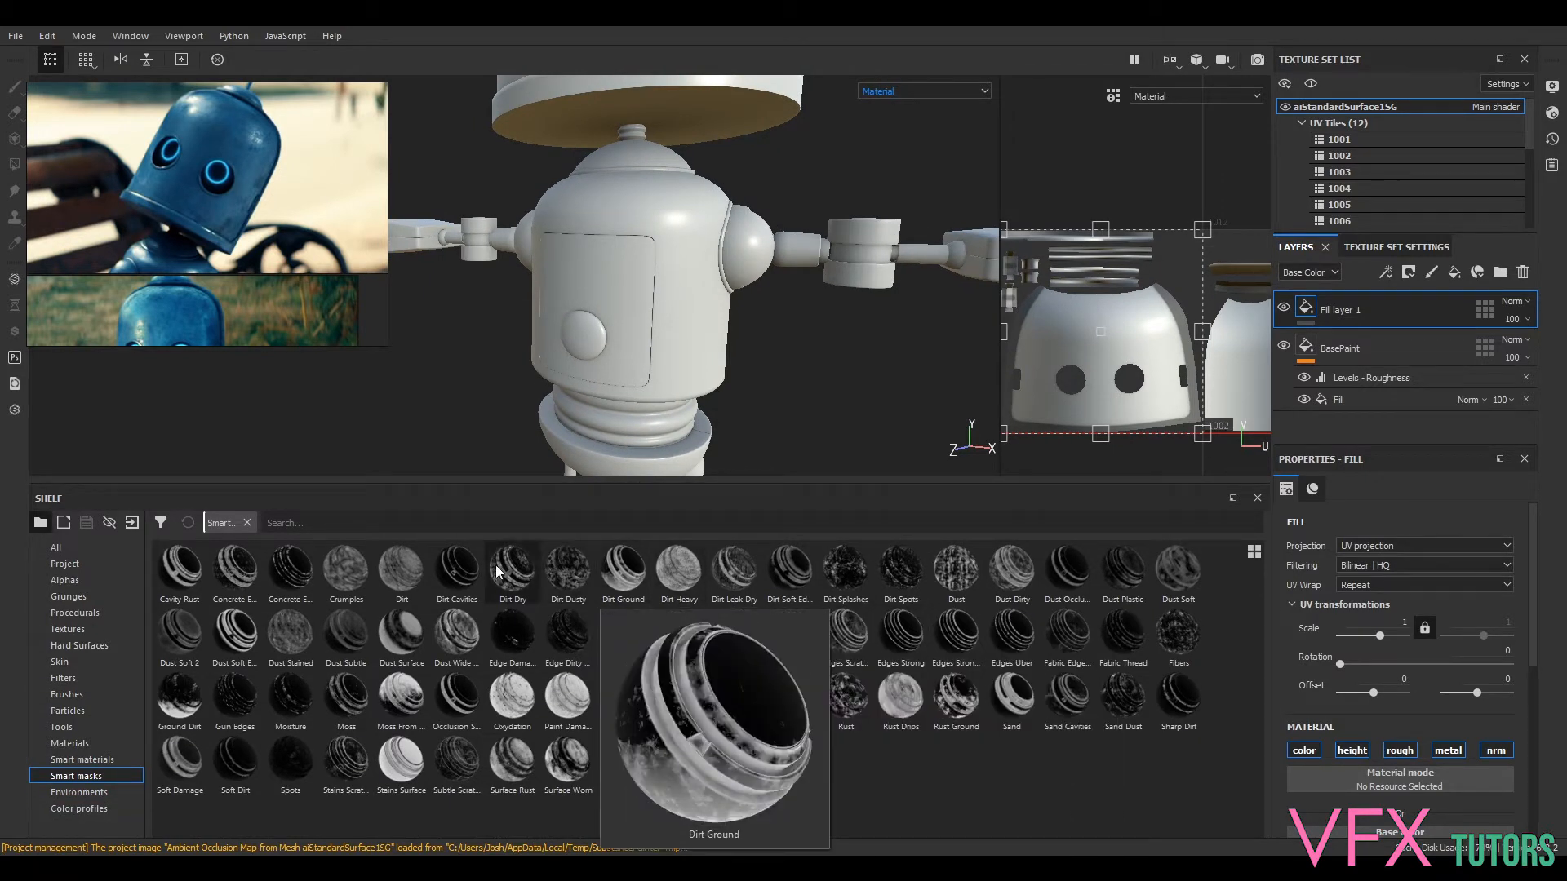
- Preview the dirt, dust, edge, paint, rust, stain and surface smart masks to find one suited to surface wear
mouse_move(447, 580)
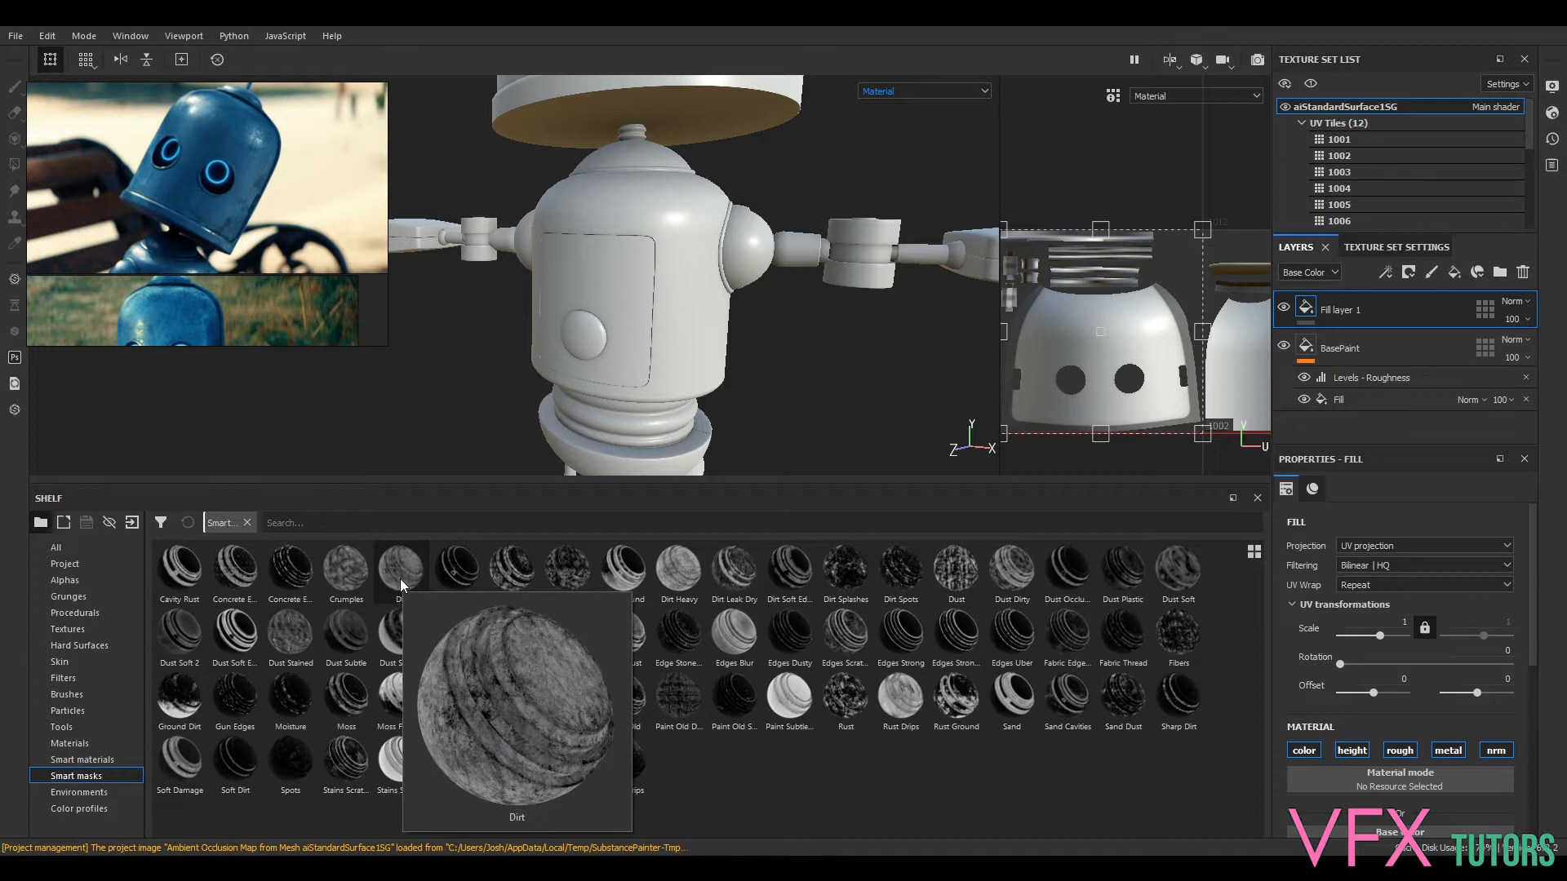
mouse_move(355, 577)
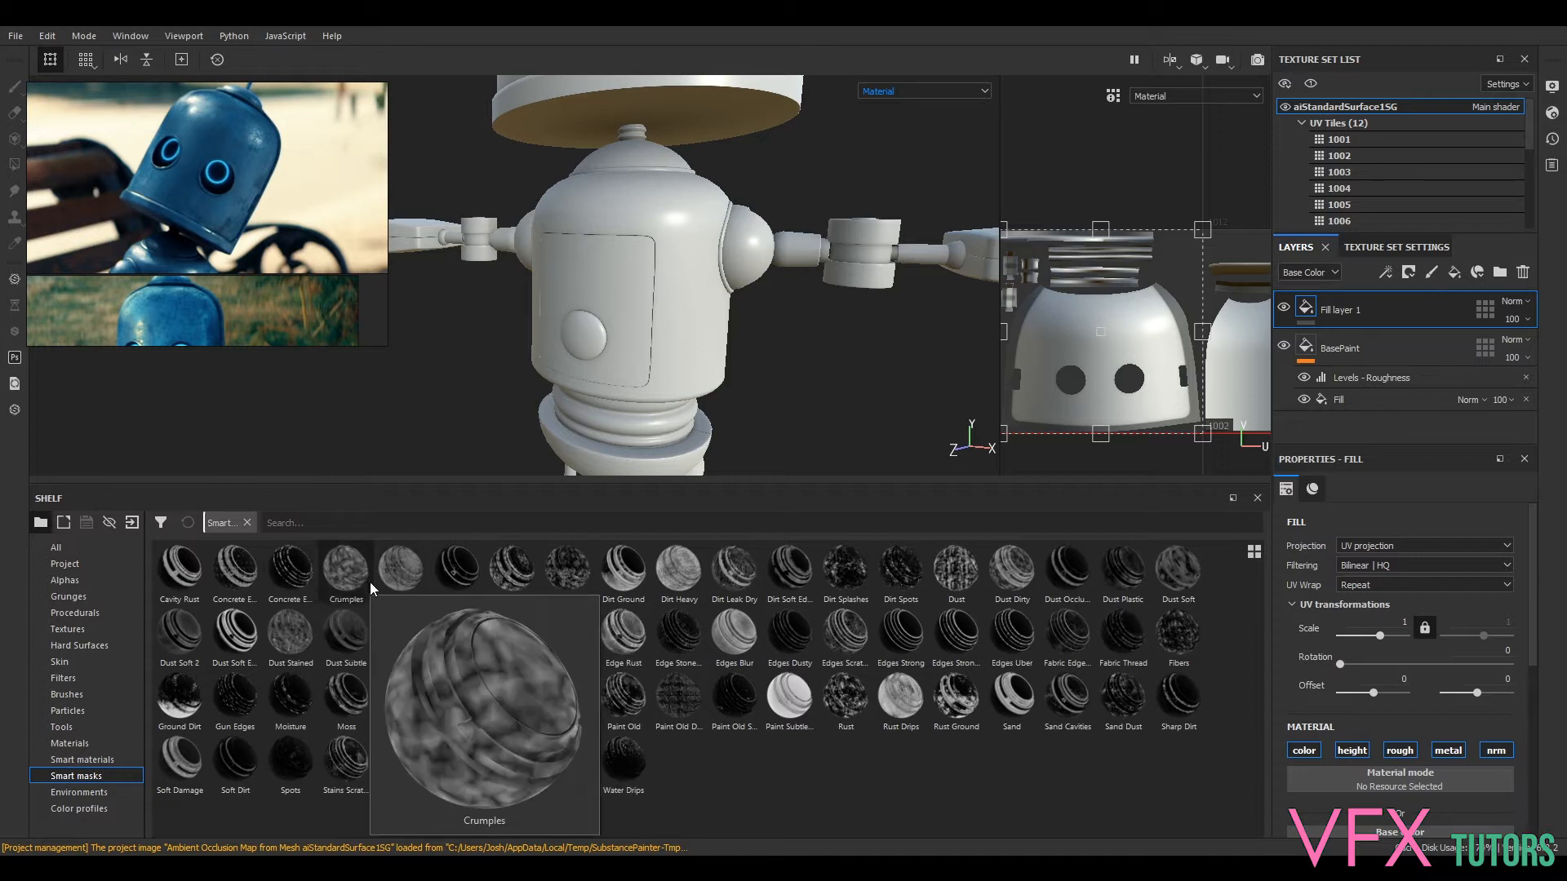
mouse_move(199, 580)
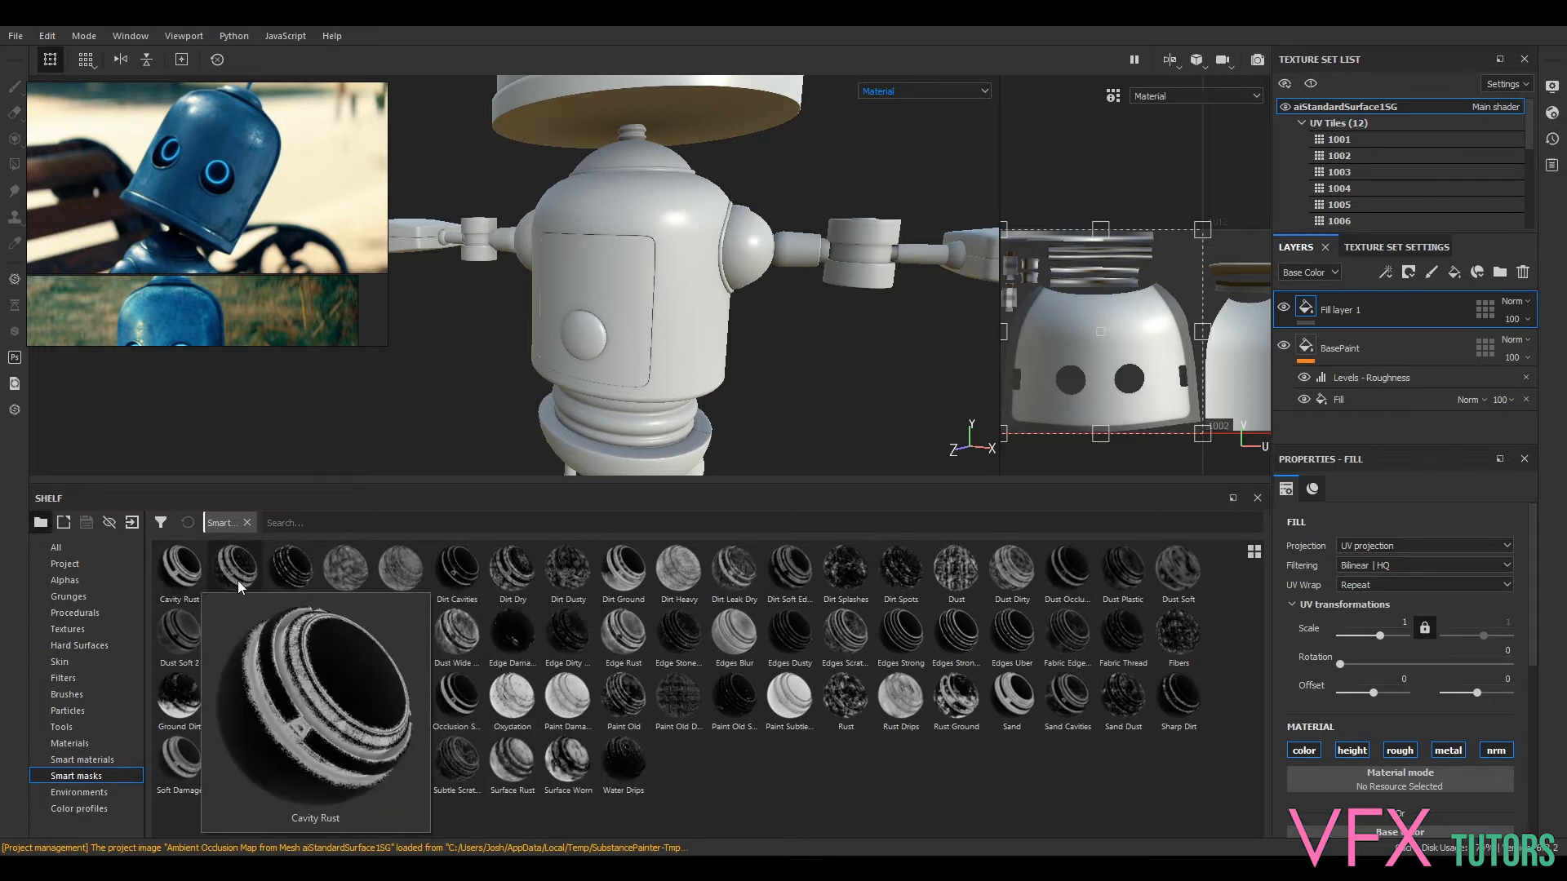
mouse_move(253, 579)
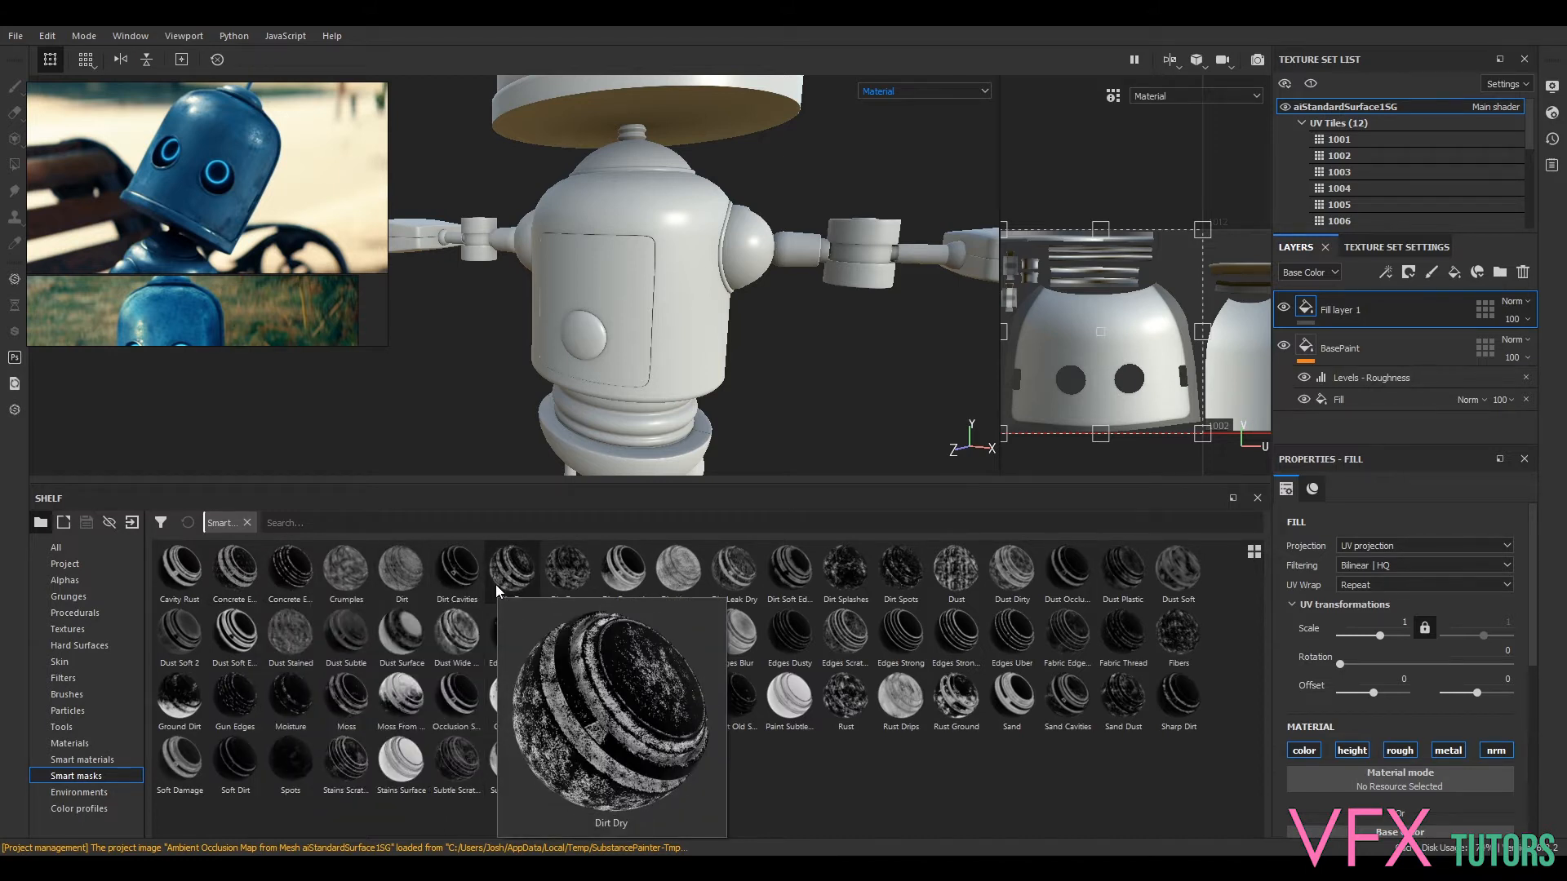
mouse_move(663, 579)
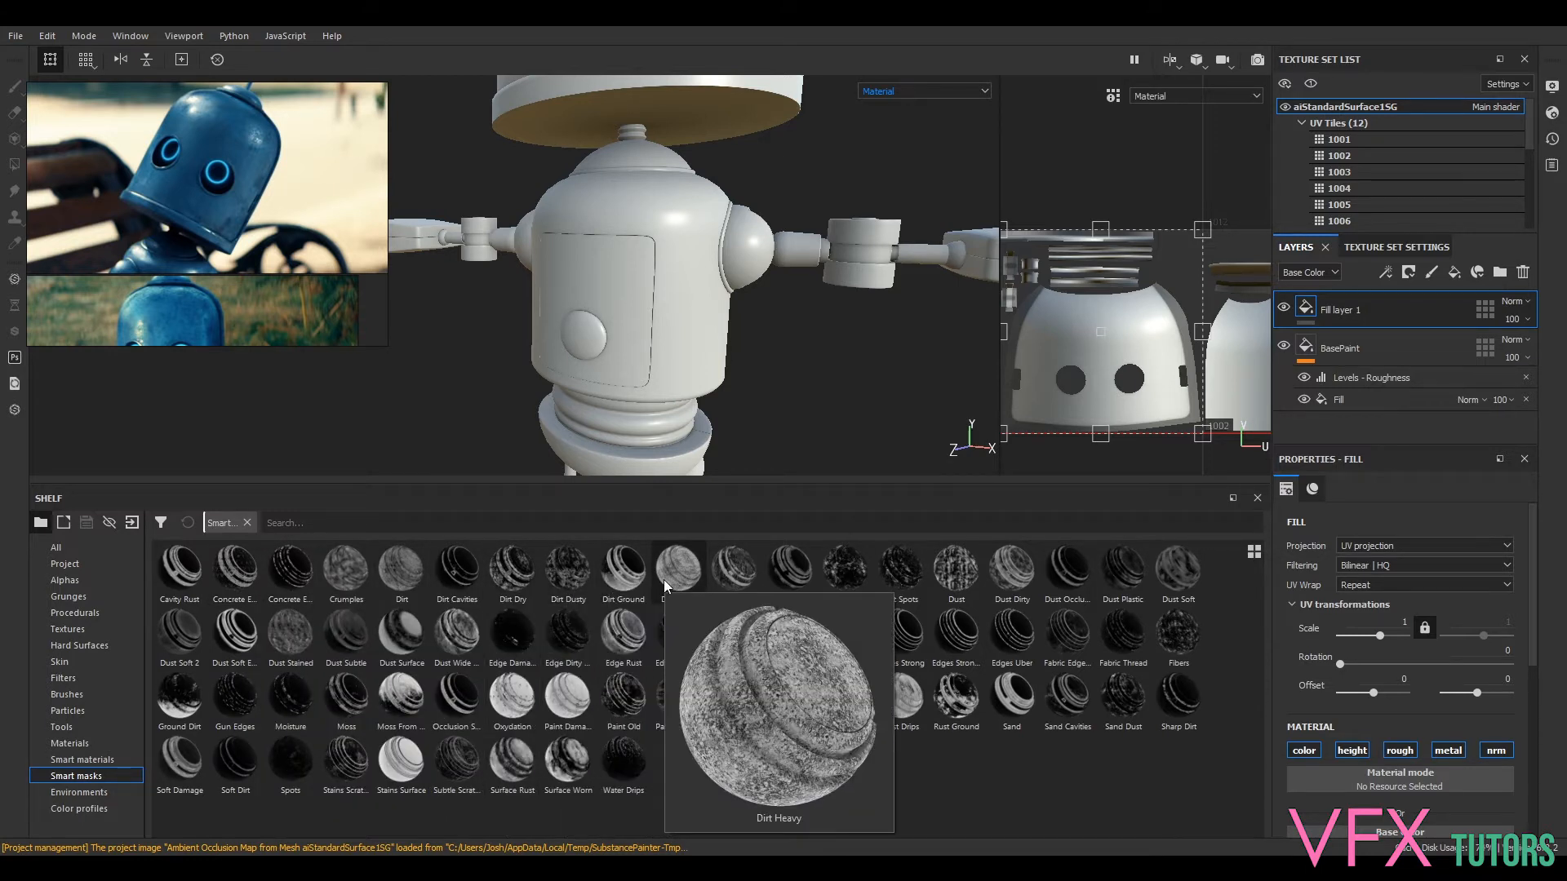
mouse_move(797, 580)
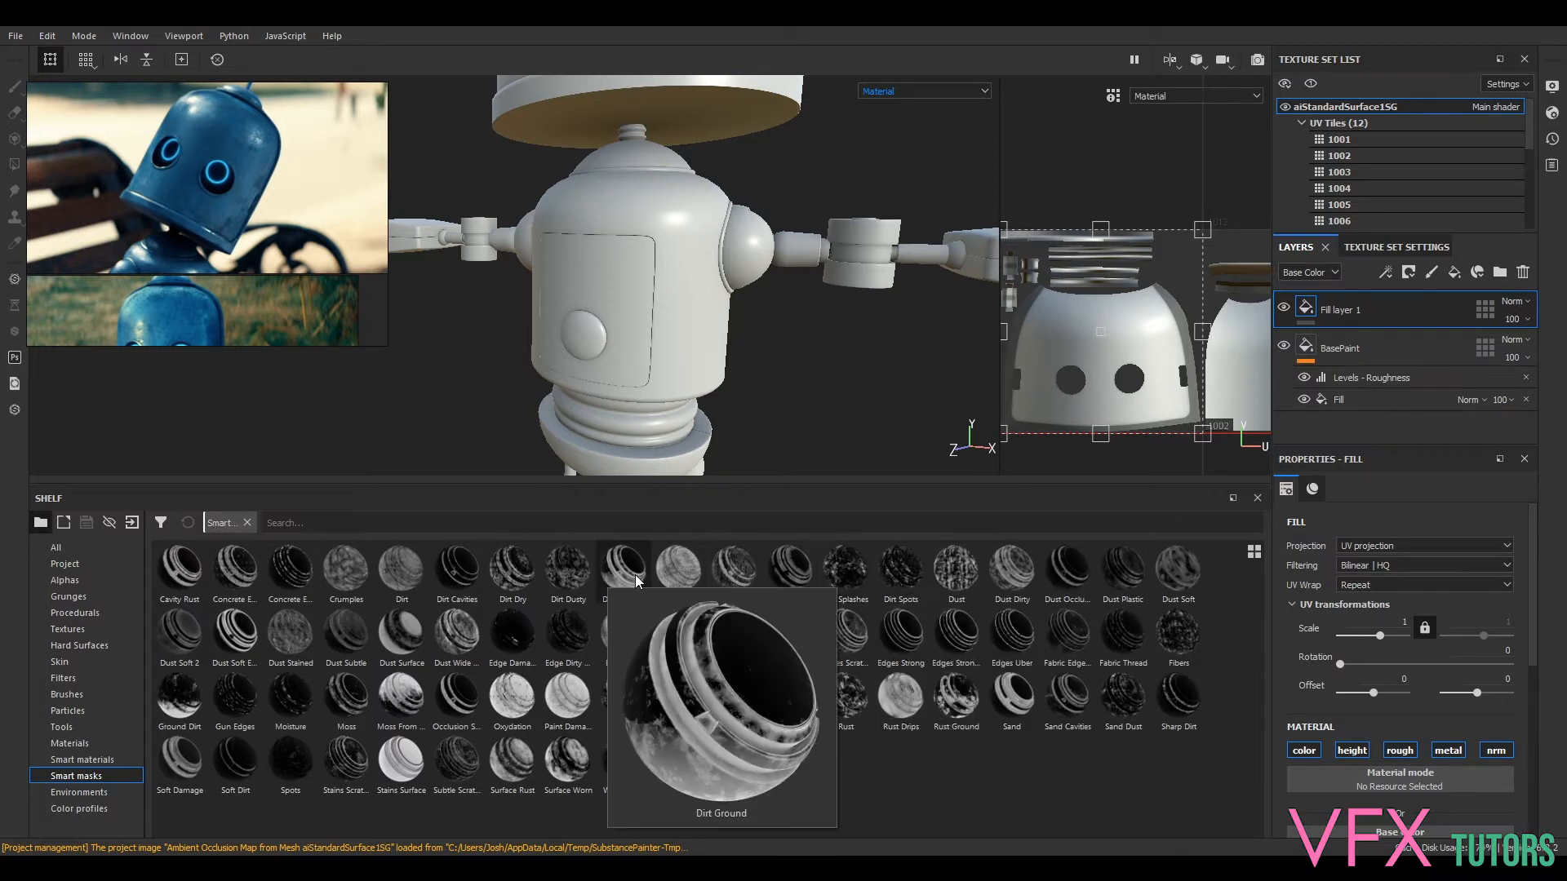
mouse_move(517, 583)
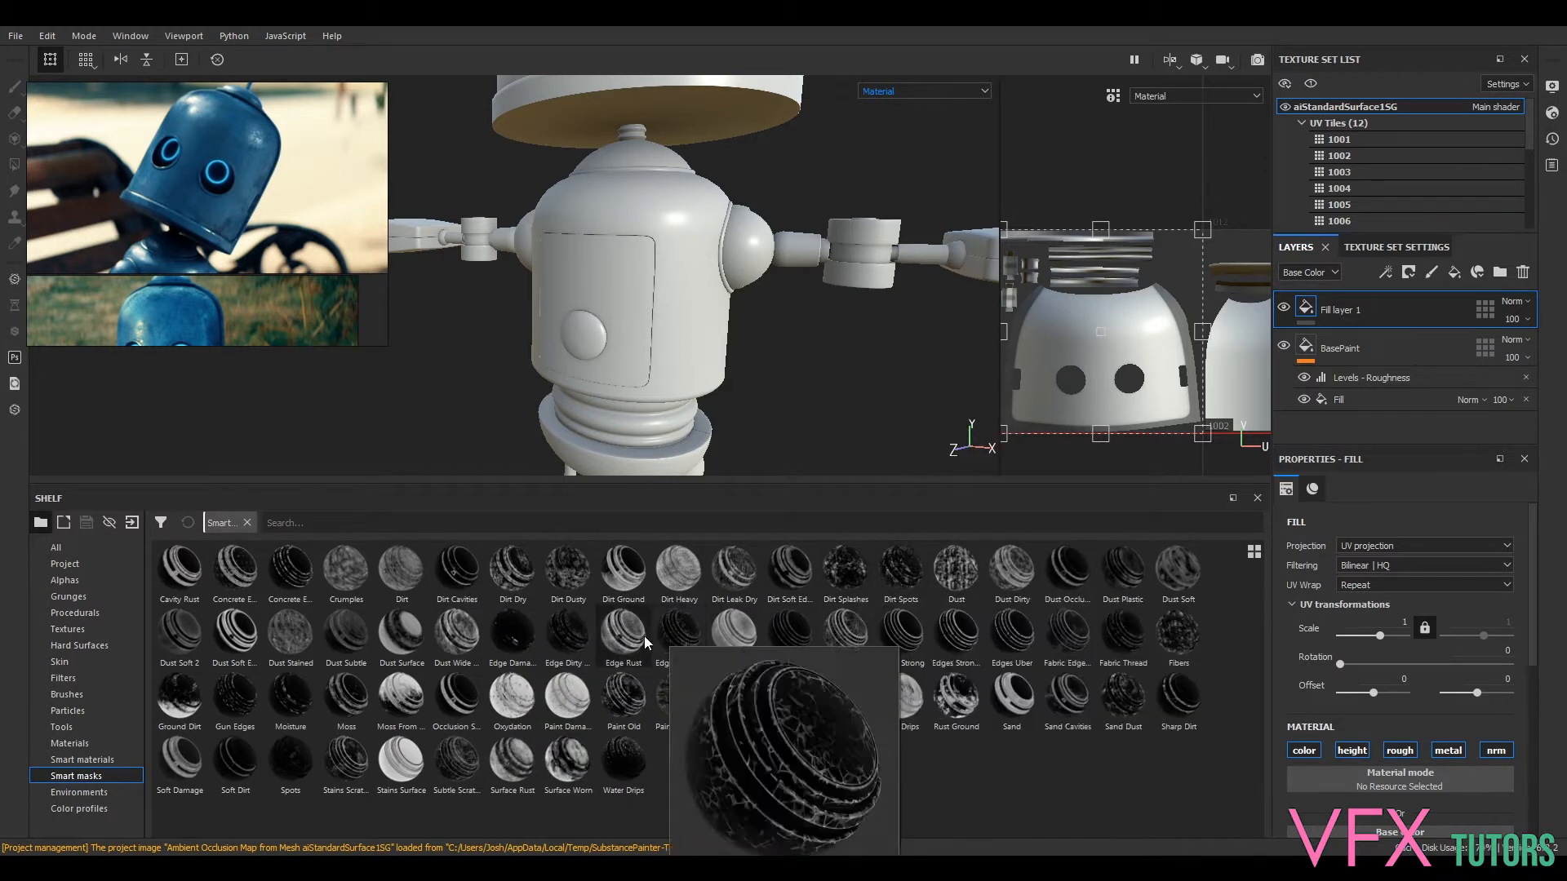
mouse_move(644, 641)
mouse_move(582, 641)
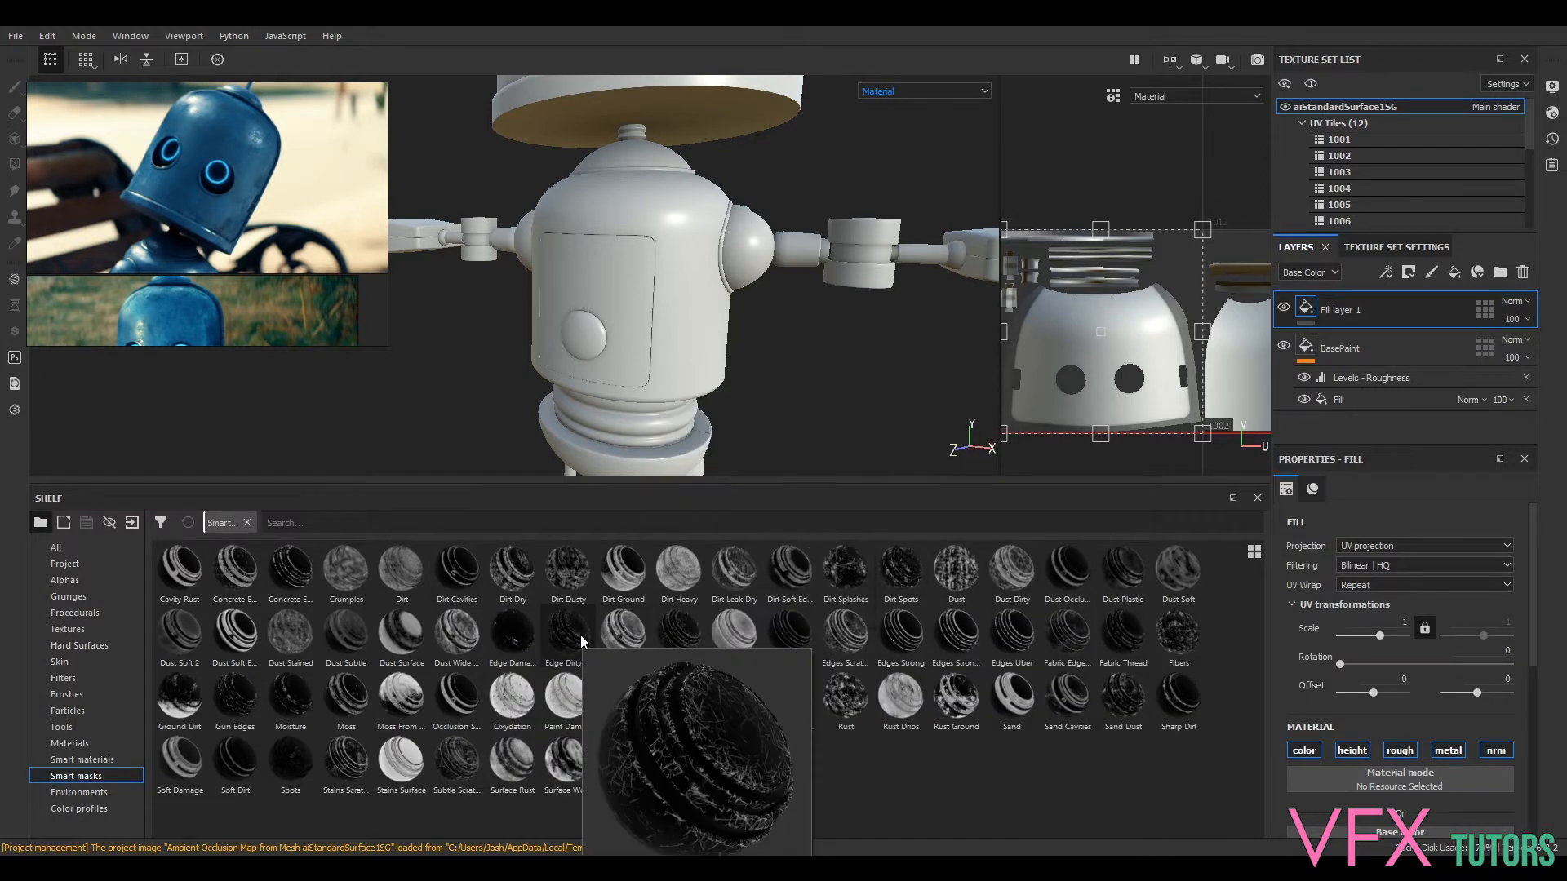
mouse_move(347, 645)
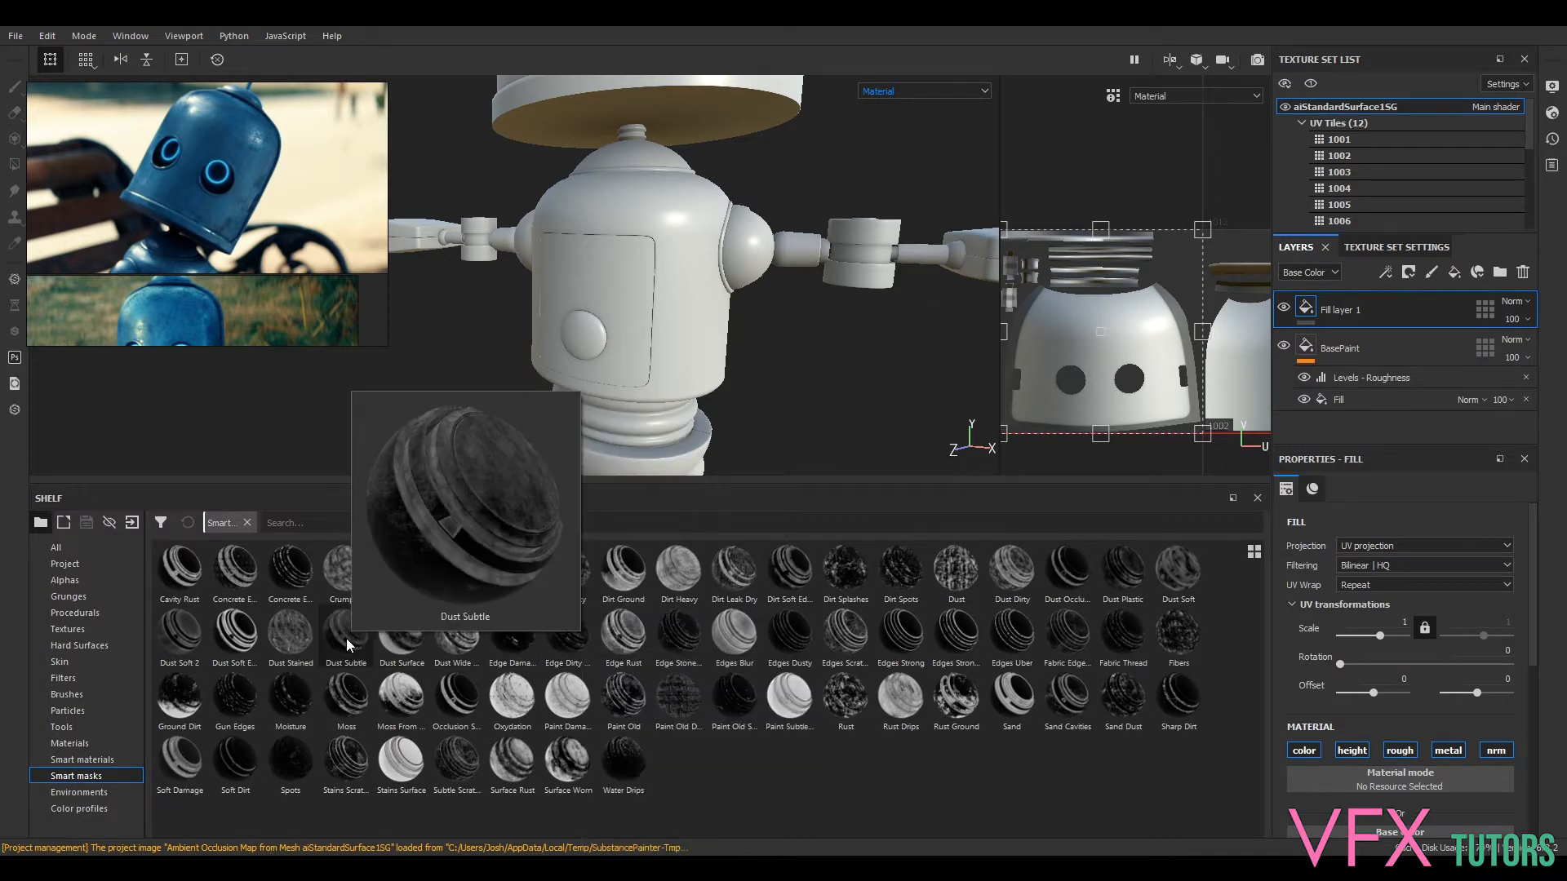
mouse_move(264, 655)
mouse_move(174, 653)
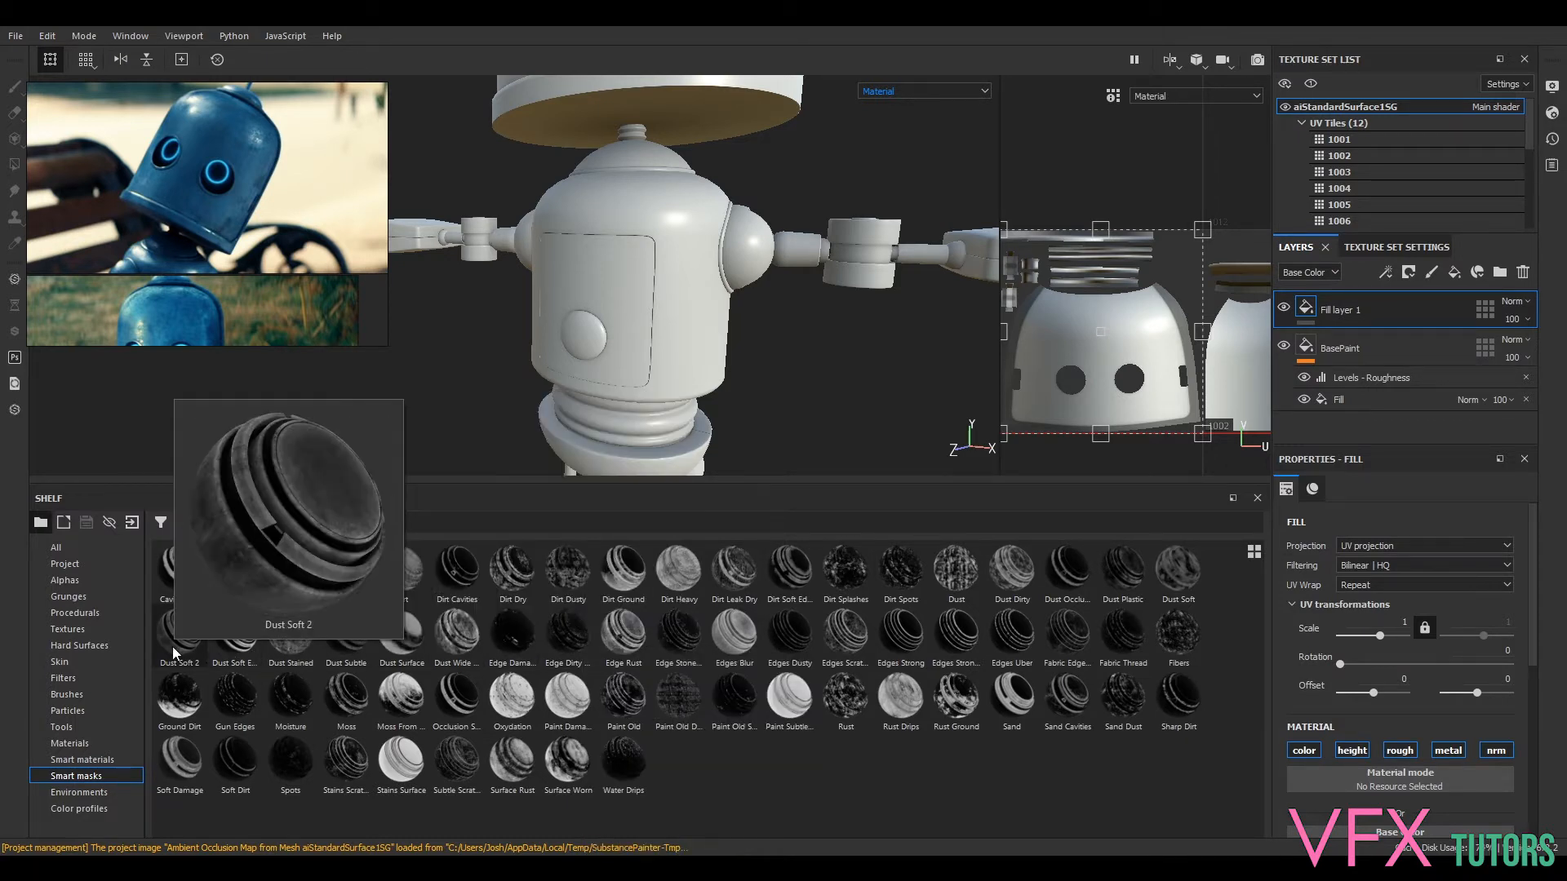
mouse_move(365, 759)
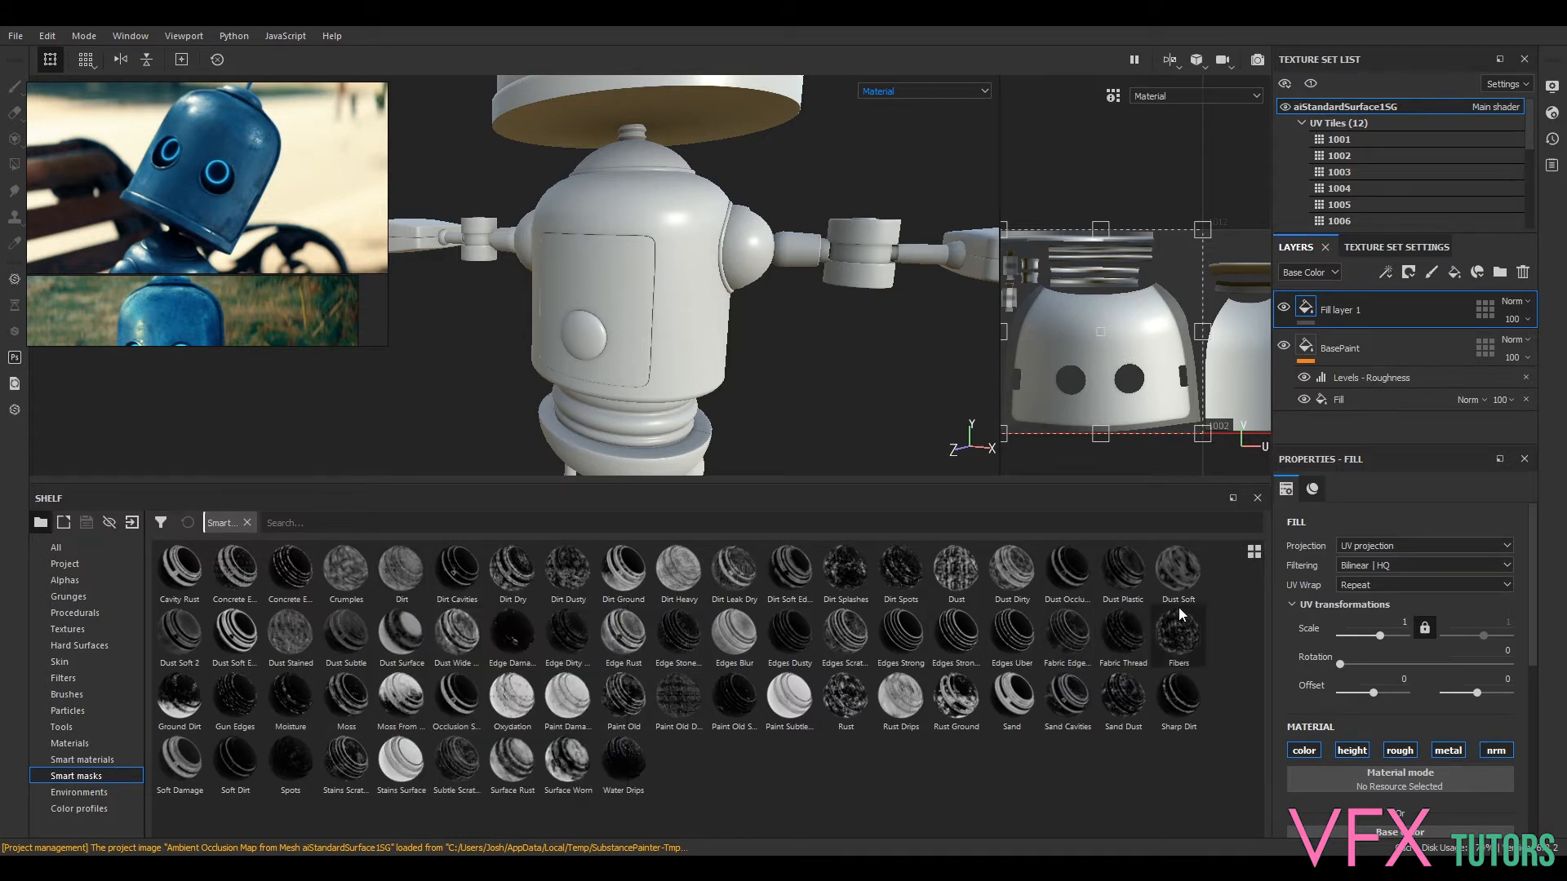
mouse_move(1183, 582)
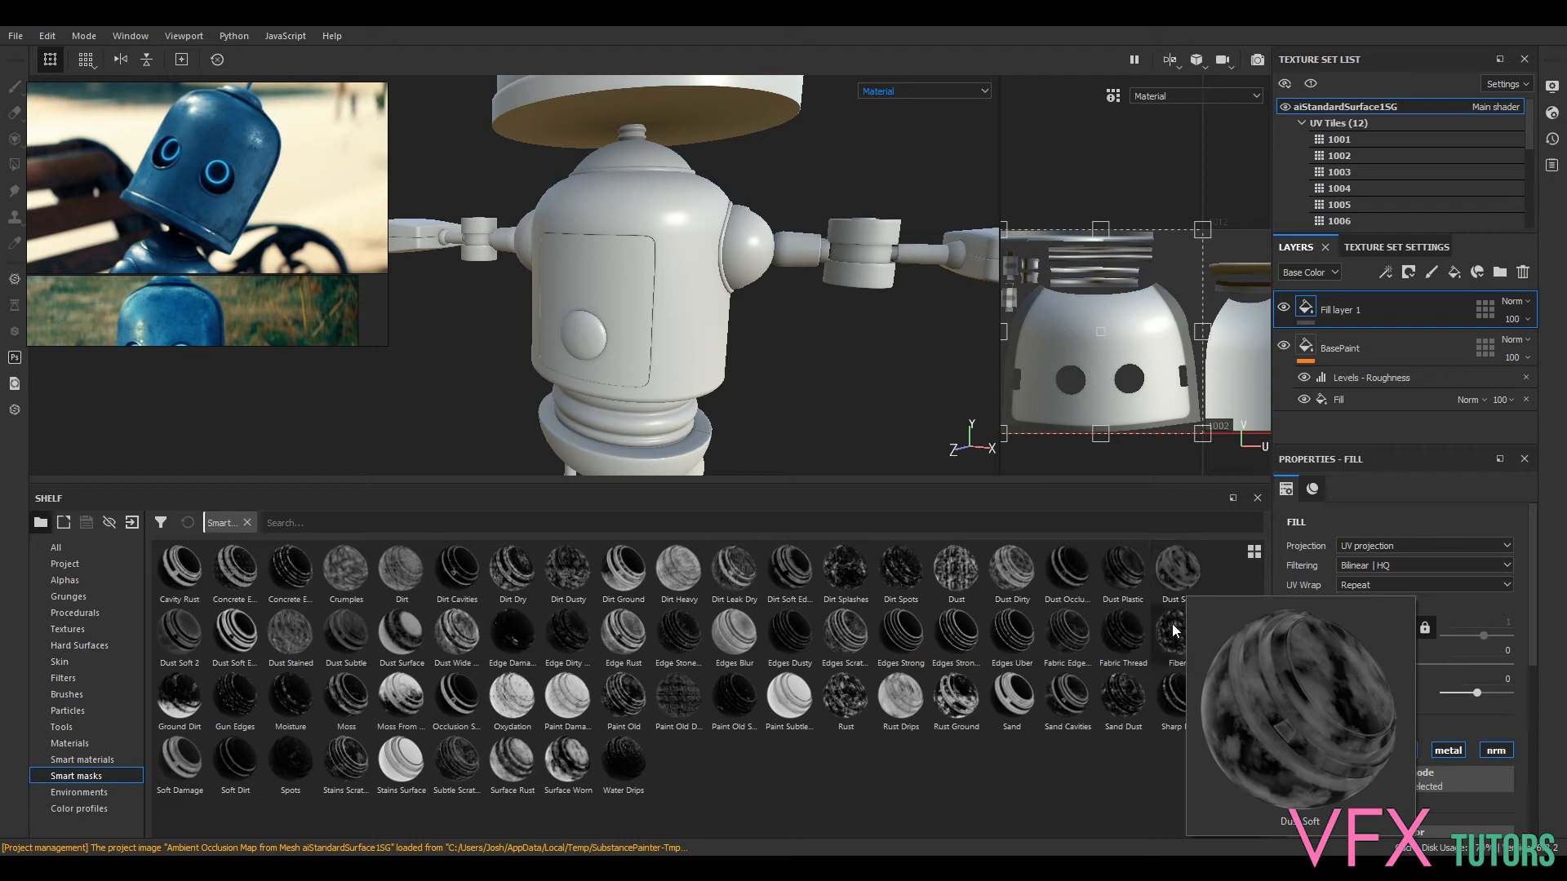
mouse_move(1172, 649)
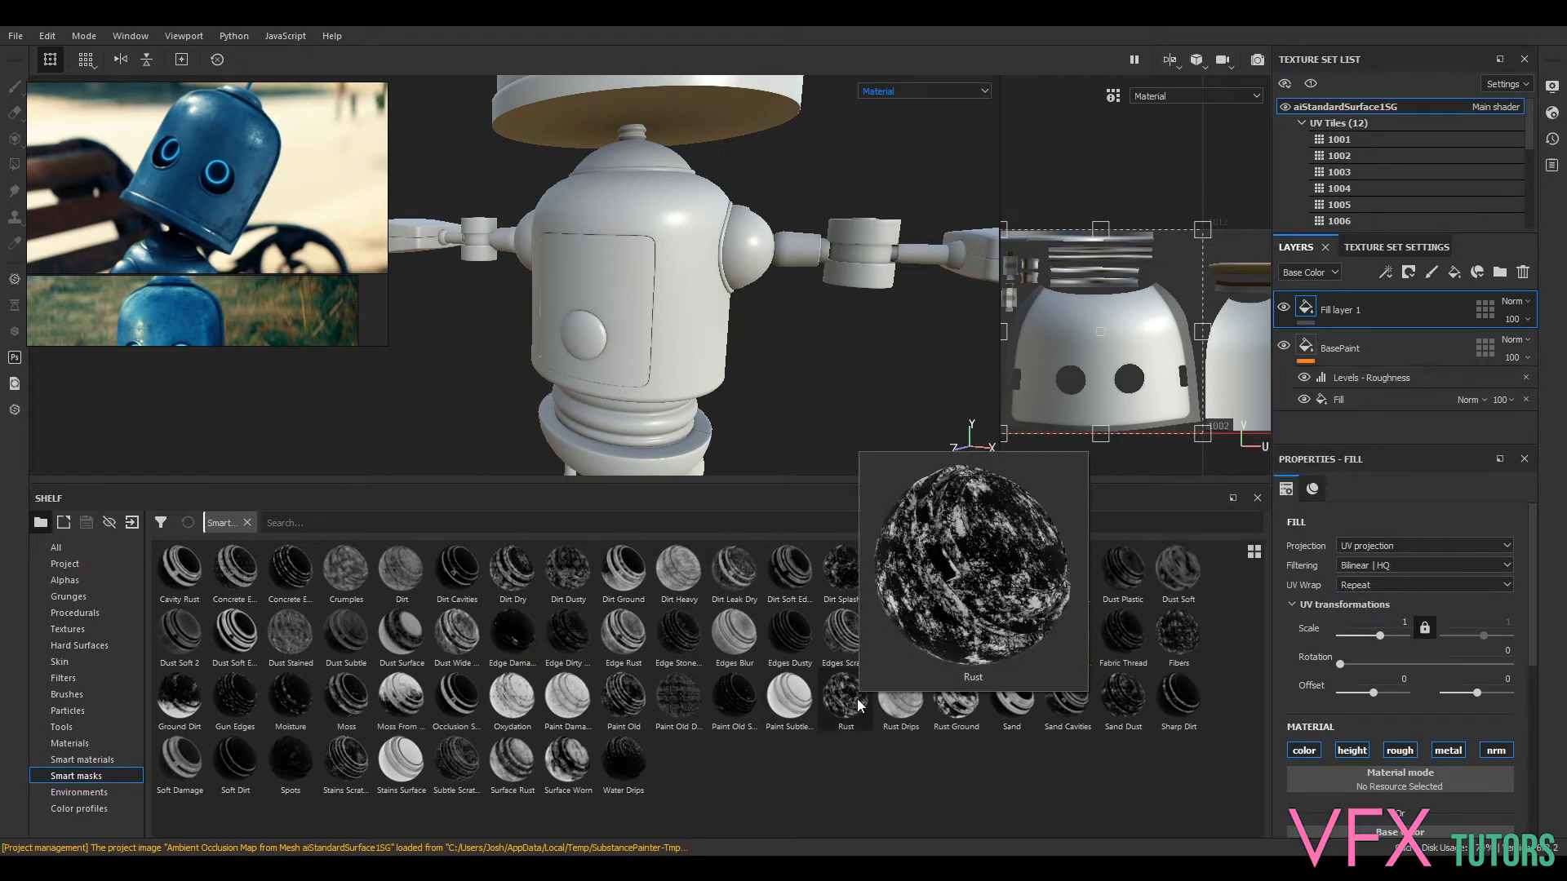
mouse_move(625, 707)
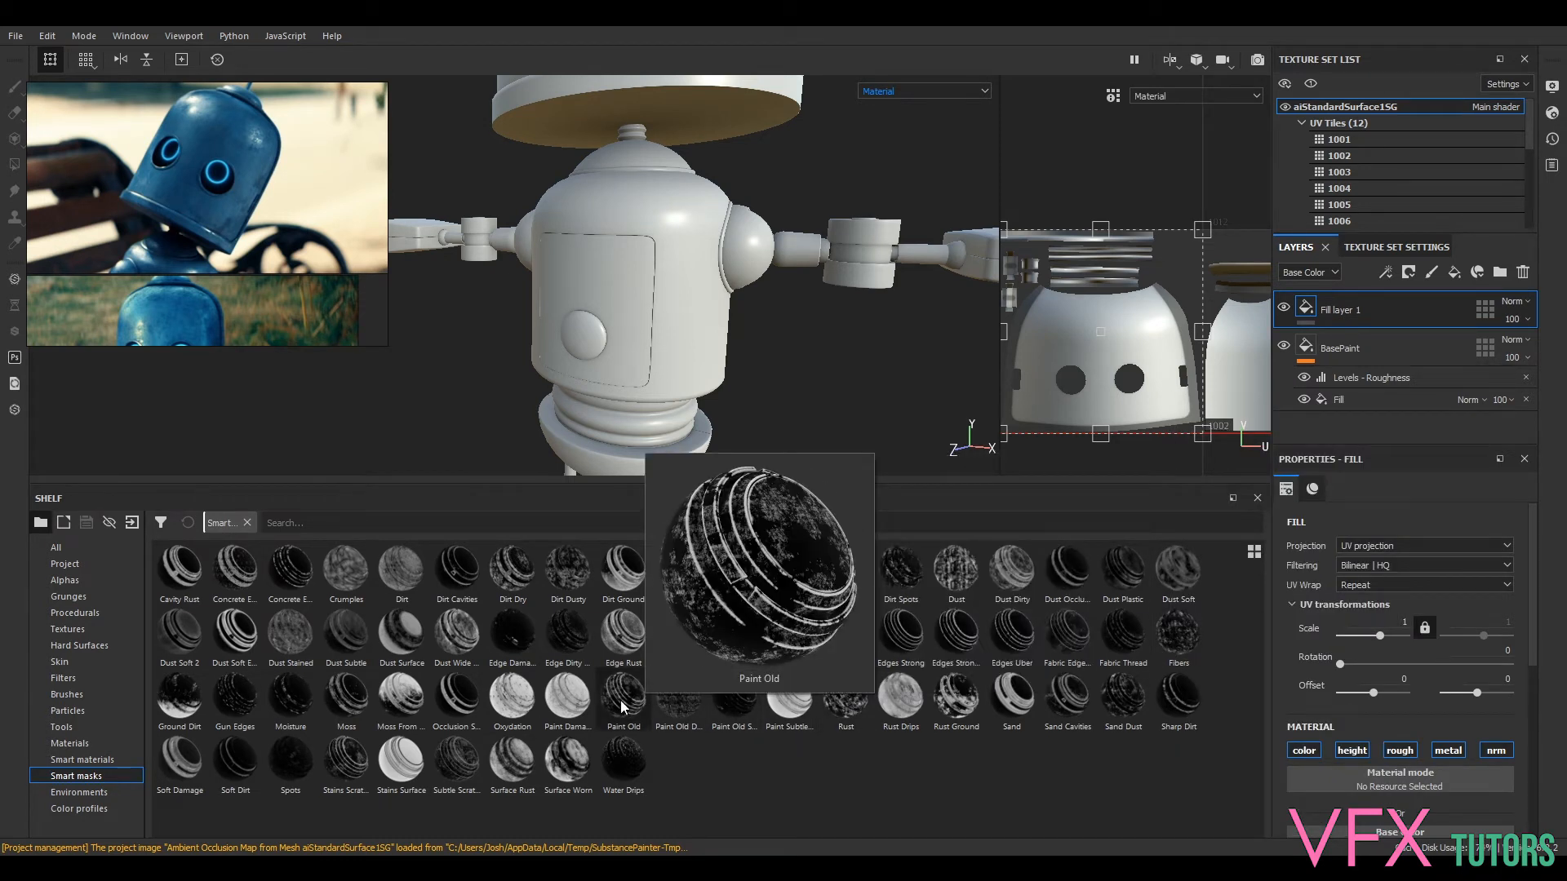
mouse_move(407, 711)
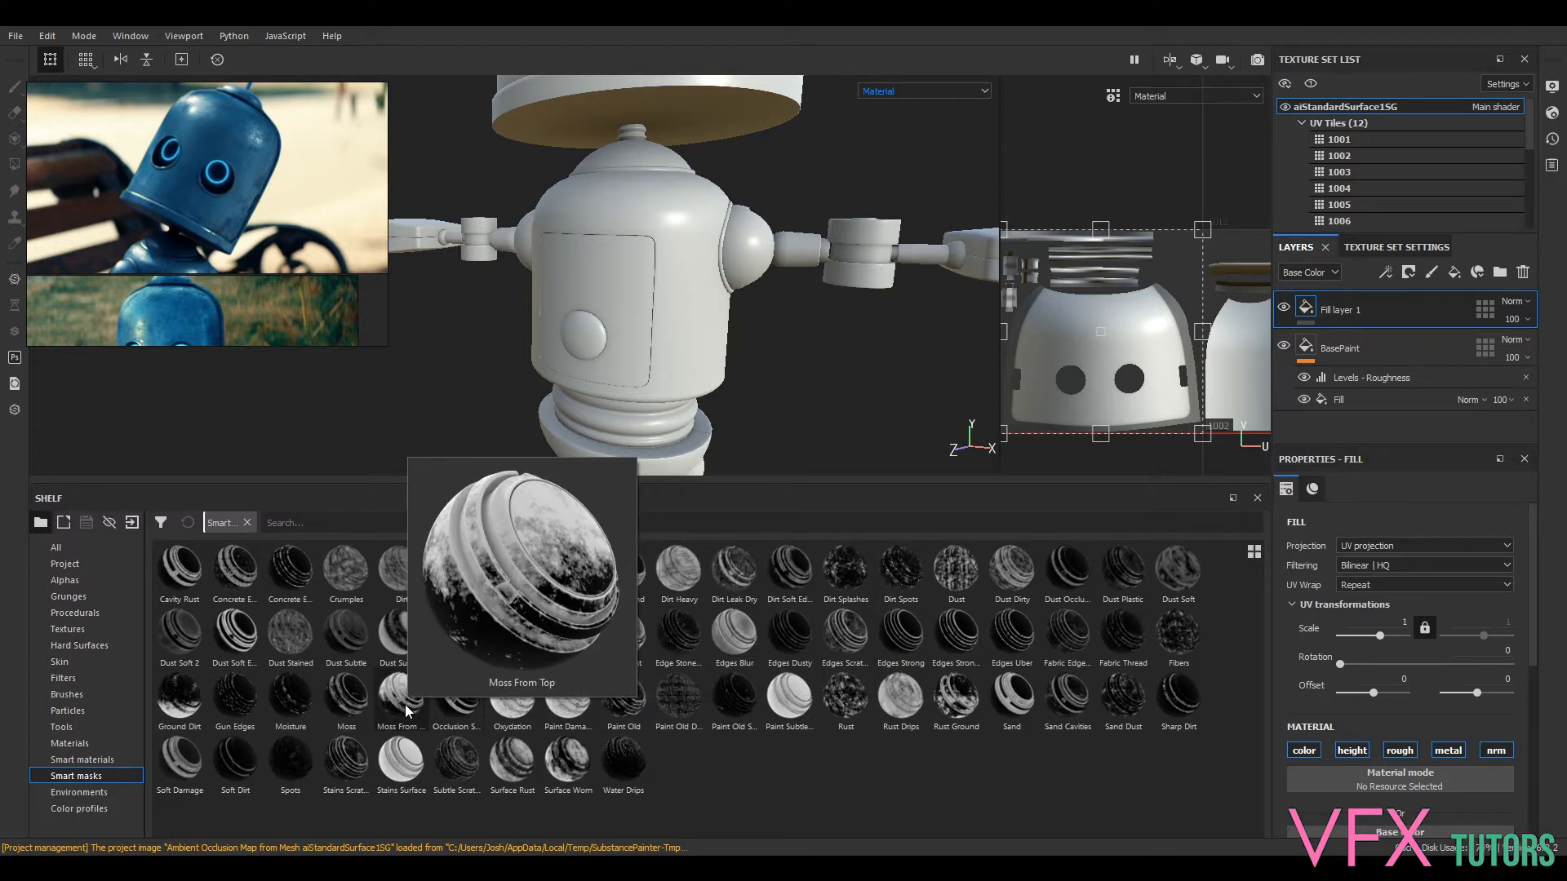
mouse_move(298, 771)
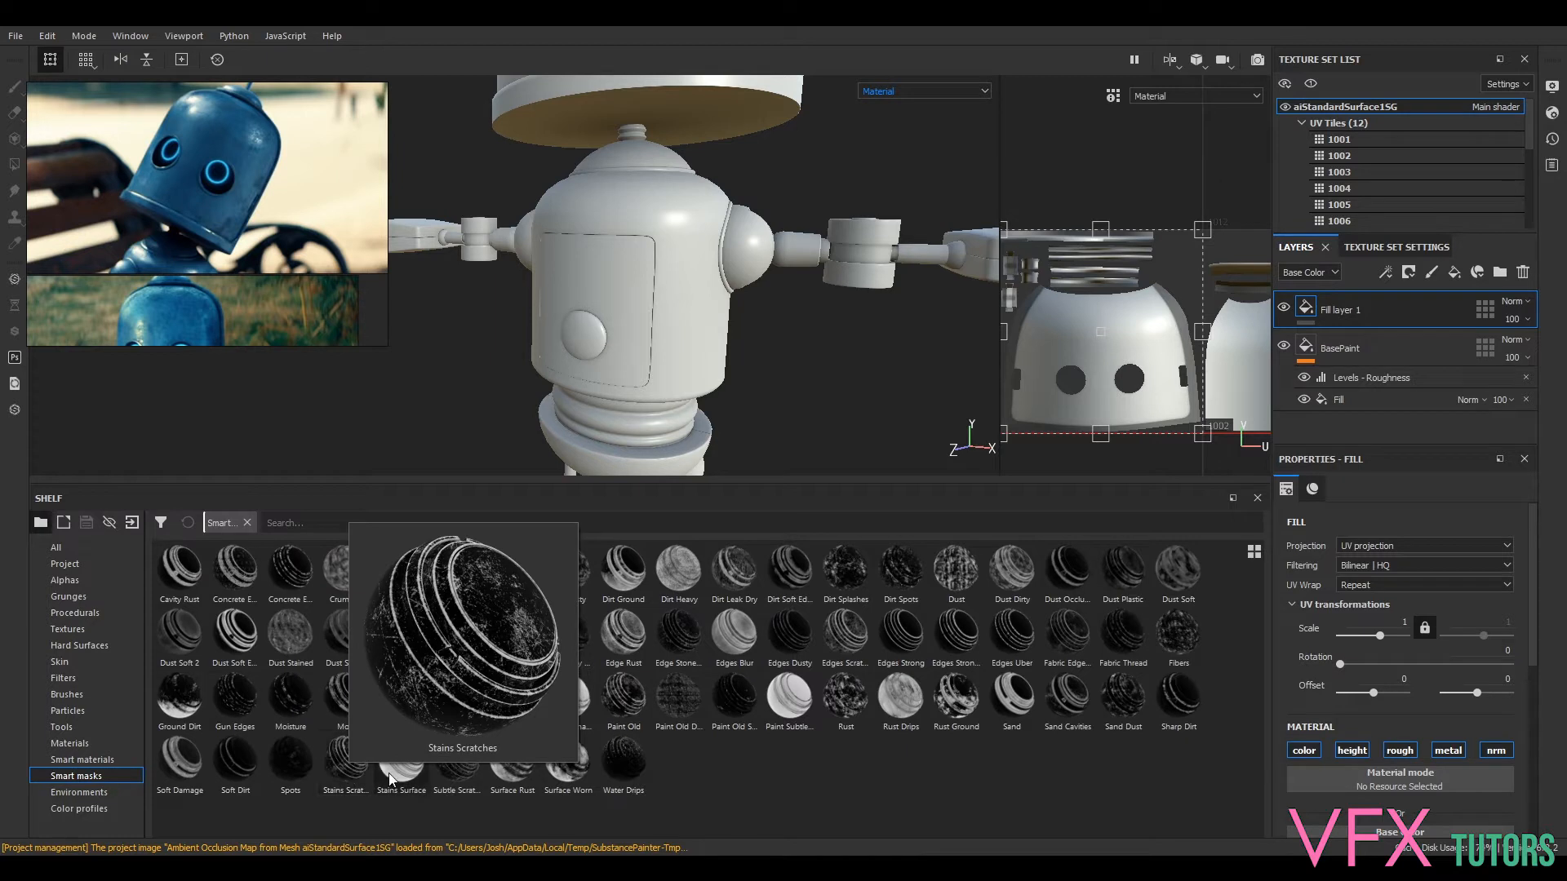
mouse_move(467, 781)
mouse_move(590, 784)
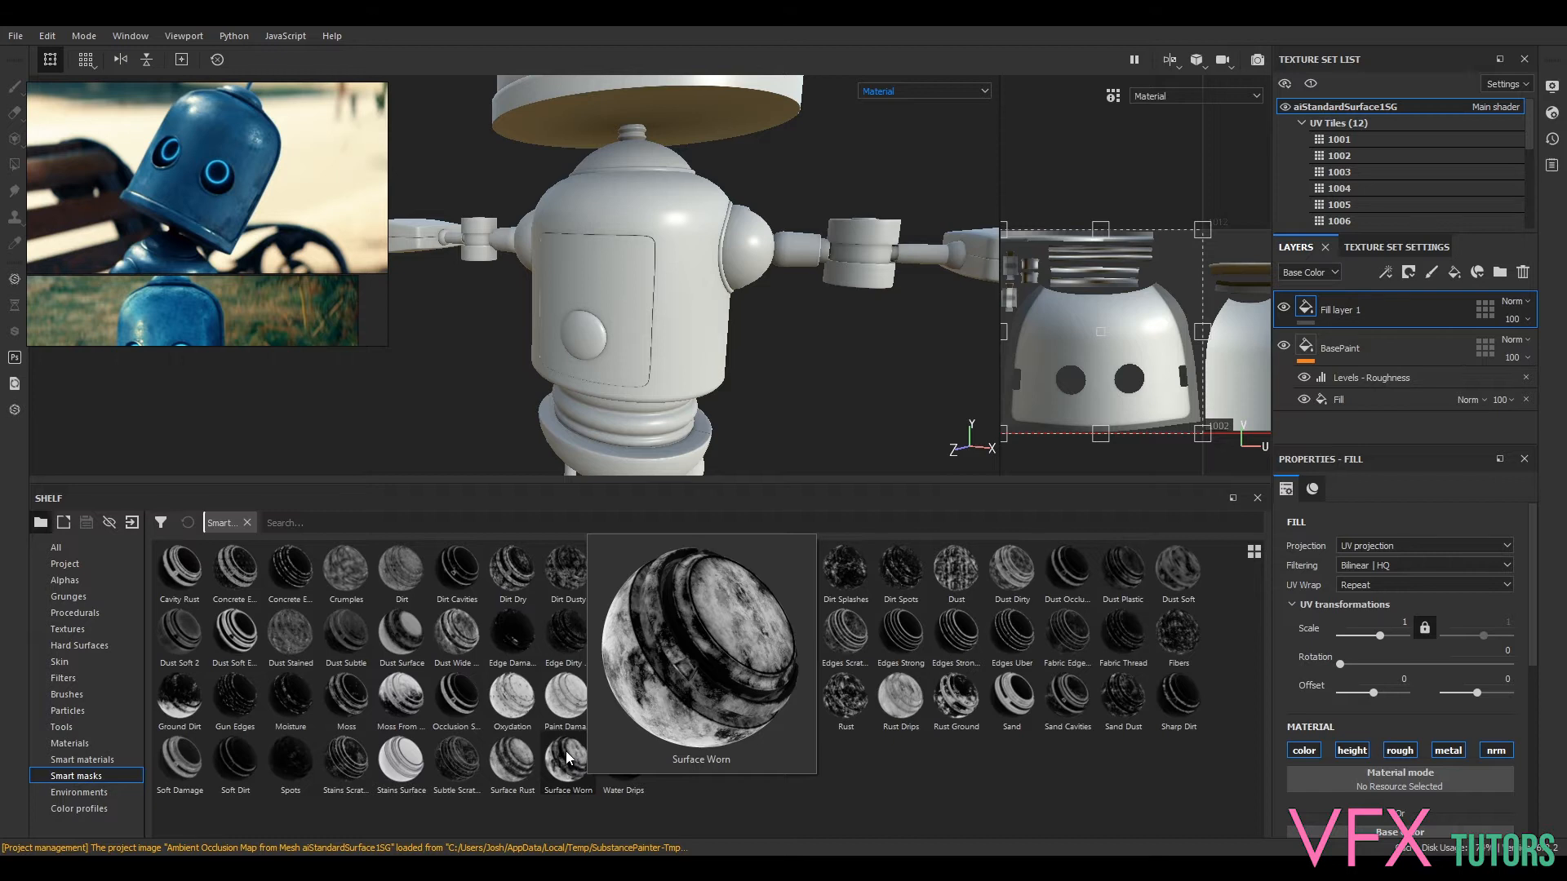
- Try the Surface Worn smart mask on Fill layer 1, check it around the robot, and undo it
click(568, 758)
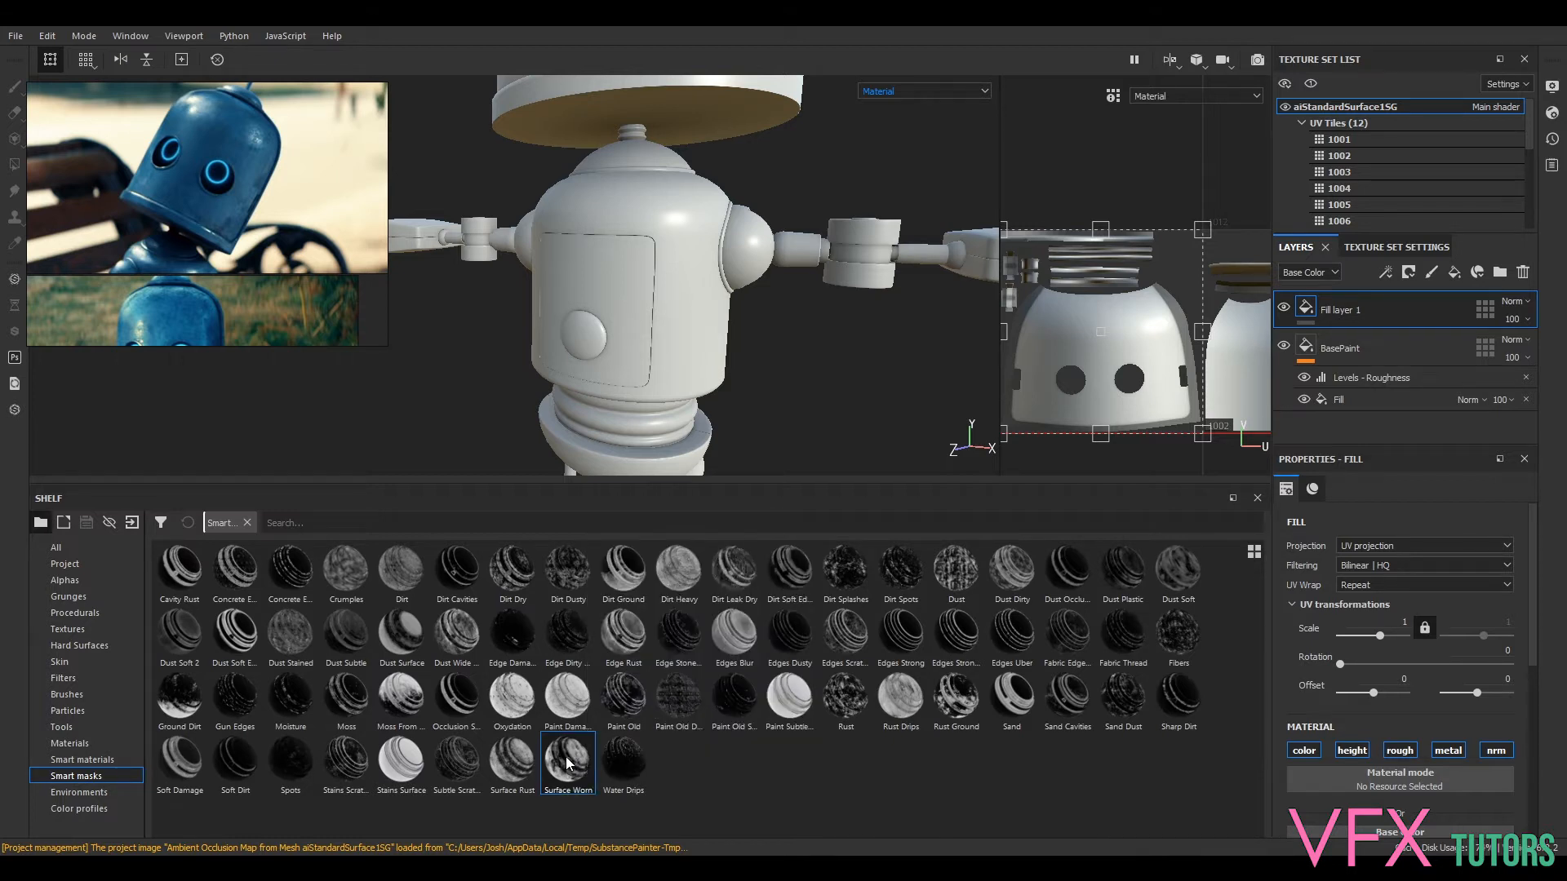
drag(576, 785, 1392, 314)
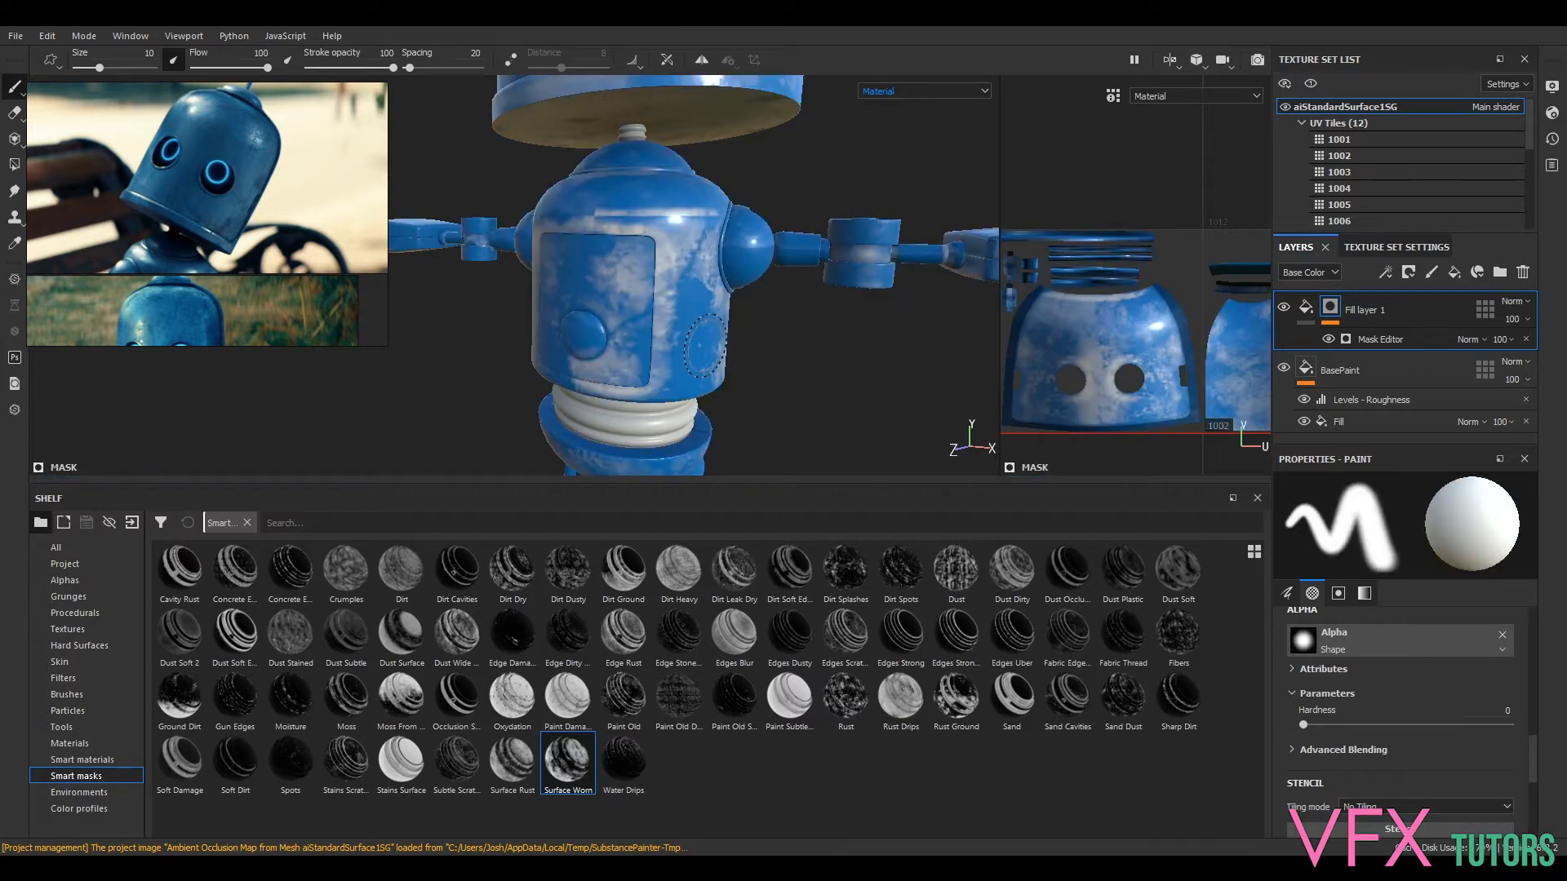
mouse_move(820, 278)
alt+mouse_down()
mouse_move(777, 302)
mouse_move(663, 289)
mouse_move(814, 159)
mouse_move(822, 257)
mouse_move(763, 244)
alt+mouse_up()
alt+middle_drag(763, 245, 677, 384)
mouse_move(677, 383)
alt+right_down()
mouse_move(801, 448)
mouse_move(882, 356)
alt+right_up()
alt+middle_drag(882, 356, 804, 392)
alt+drag(767, 383, 470, 287)
alt+middle_drag(641, 346, 559, 42)
alt+drag(710, 155, 835, 185)
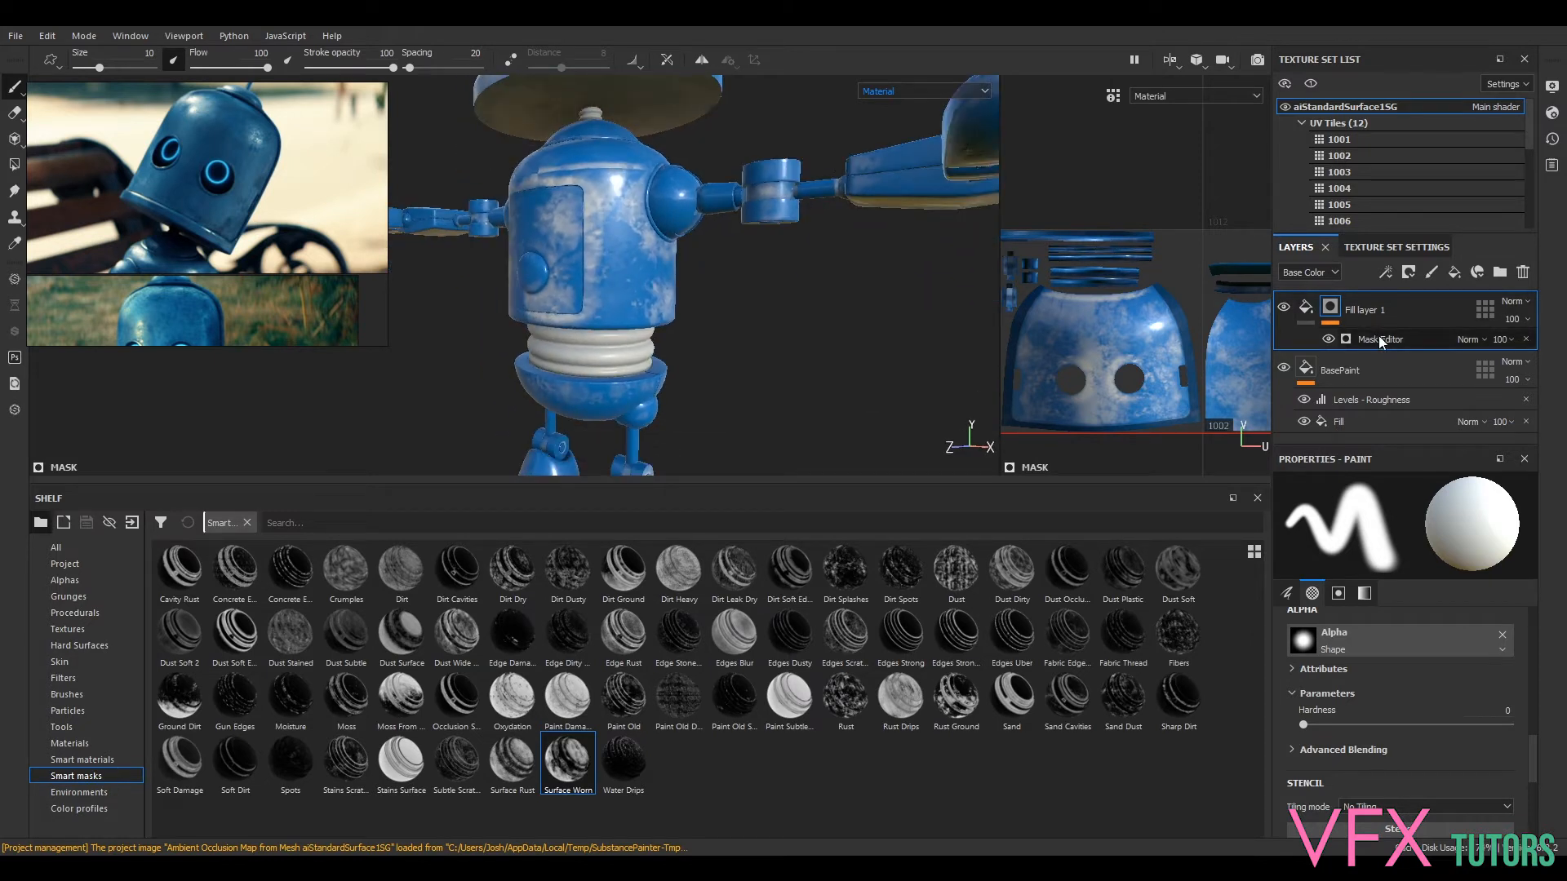
key(ctrl+z)
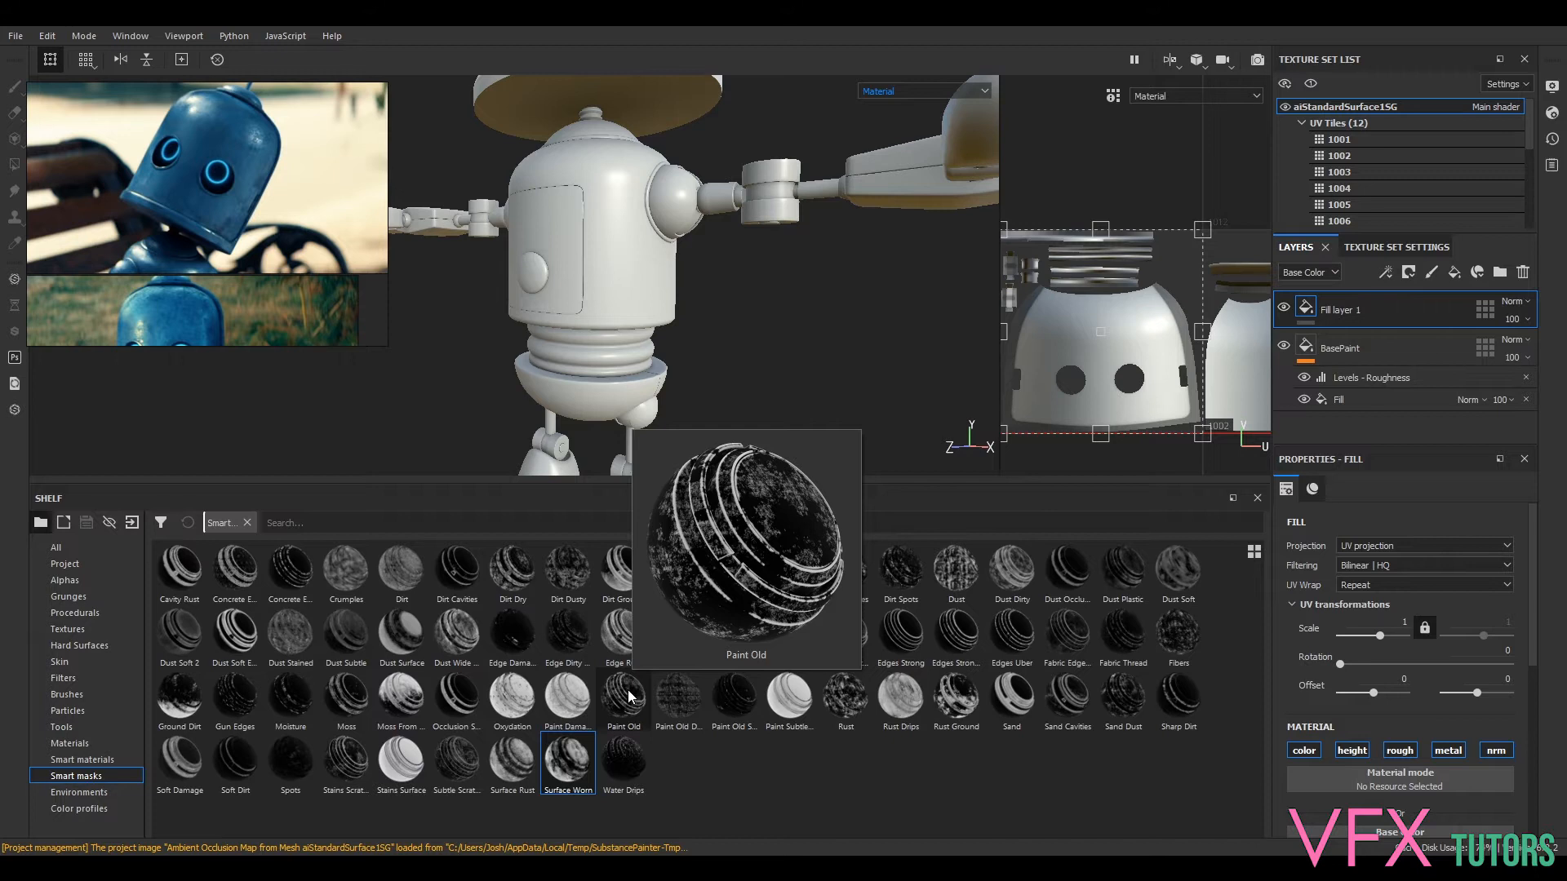
- Apply the Dust Stained smart mask to Fill layer 1, check it on the robot's head, and select the layer's fill
mouse_move(1077, 628)
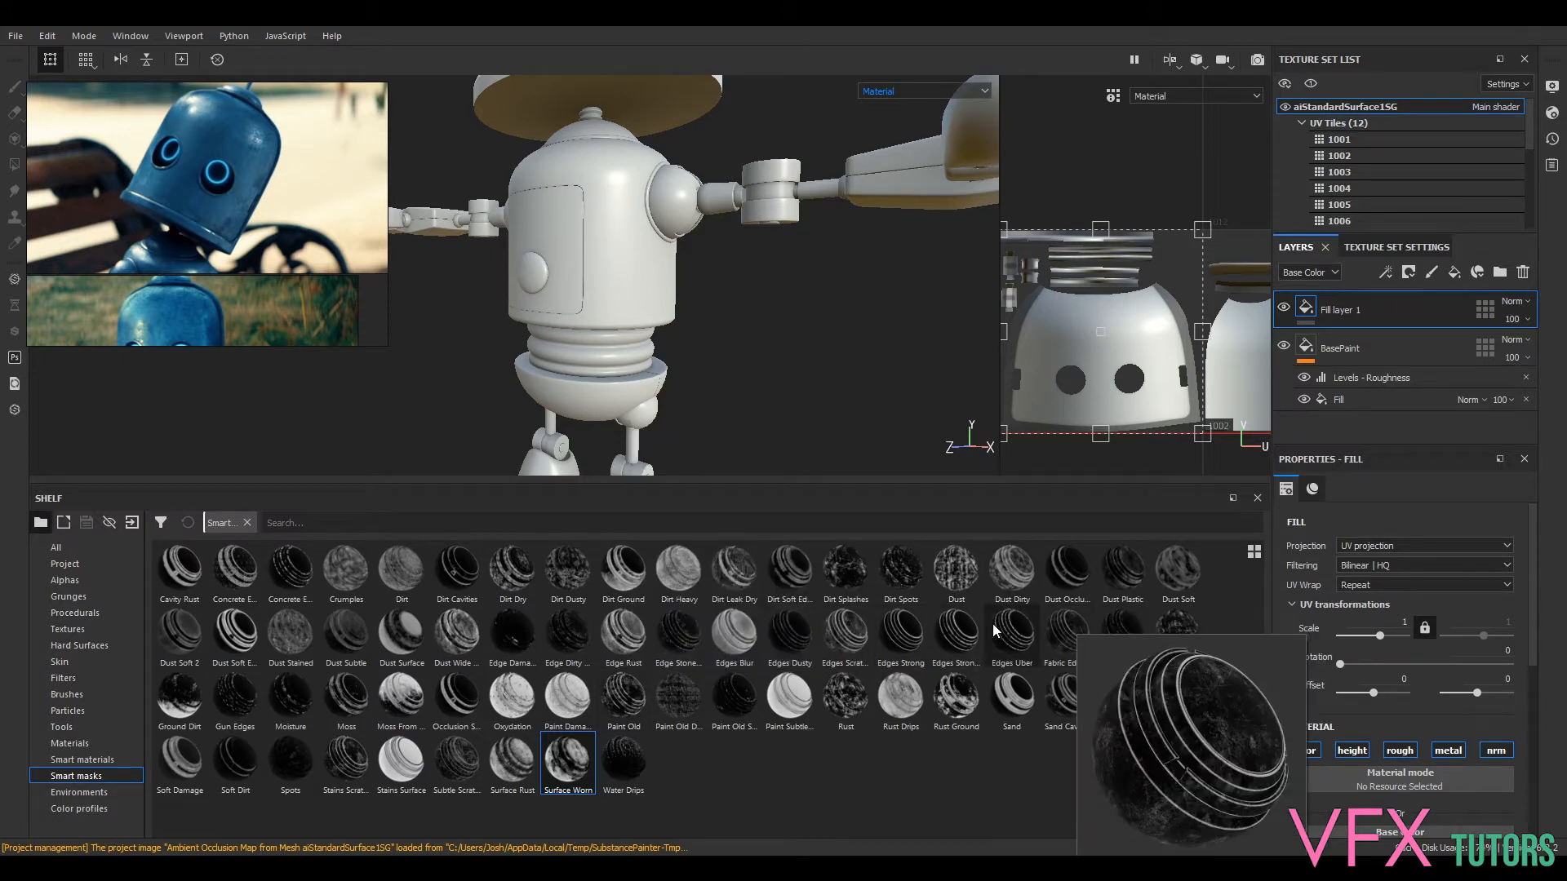
mouse_move(469, 636)
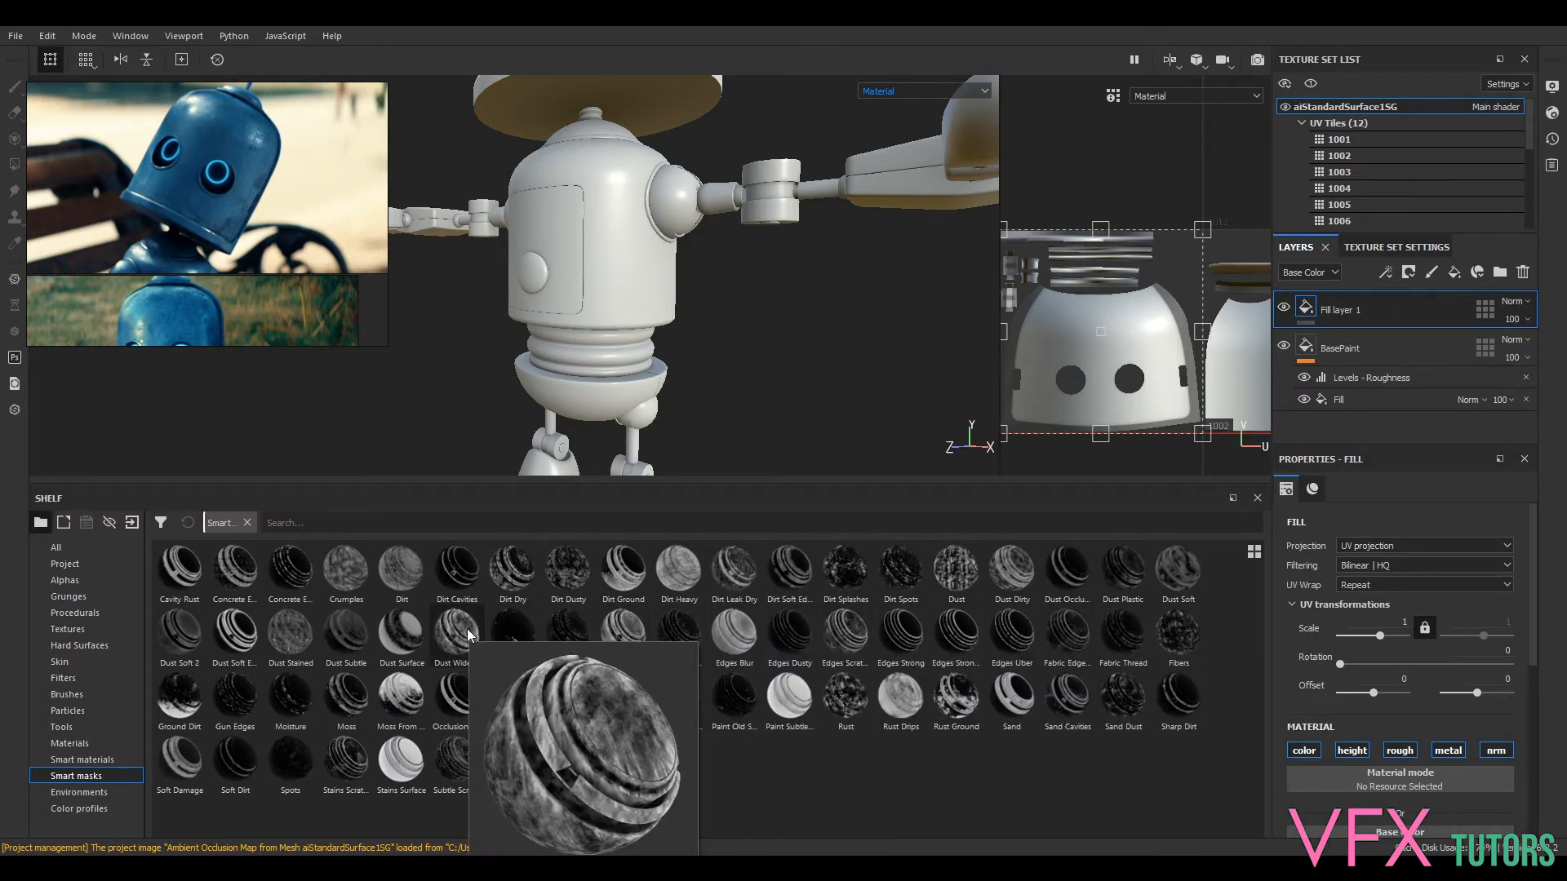
mouse_move(304, 629)
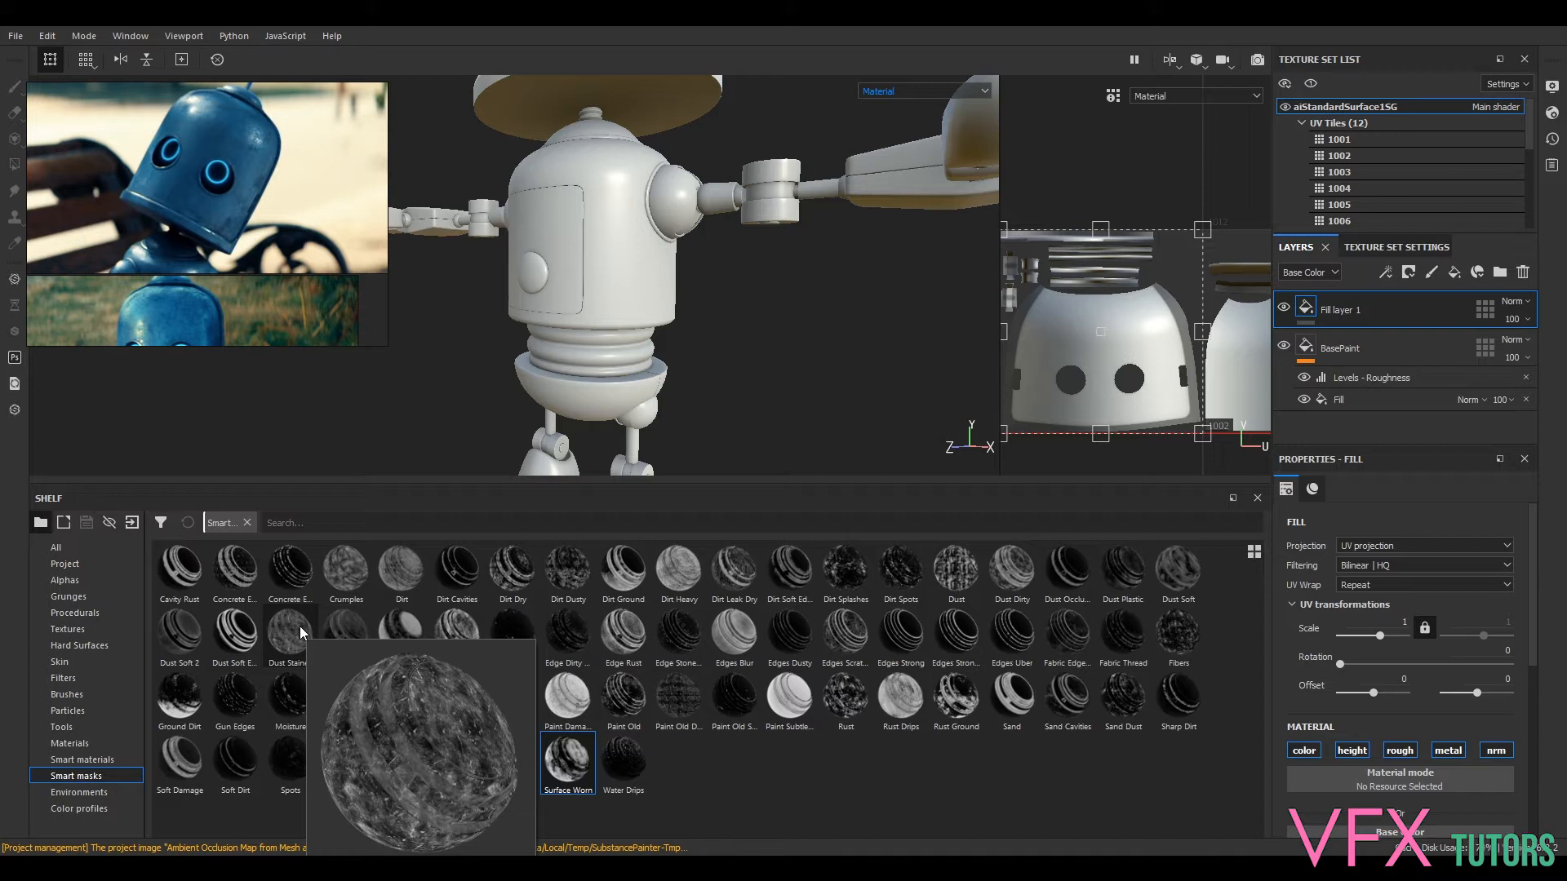
mouse_move(300, 625)
mouse_down()
mouse_move(301, 645)
mouse_move(1065, 467)
mouse_move(1347, 310)
mouse_up()
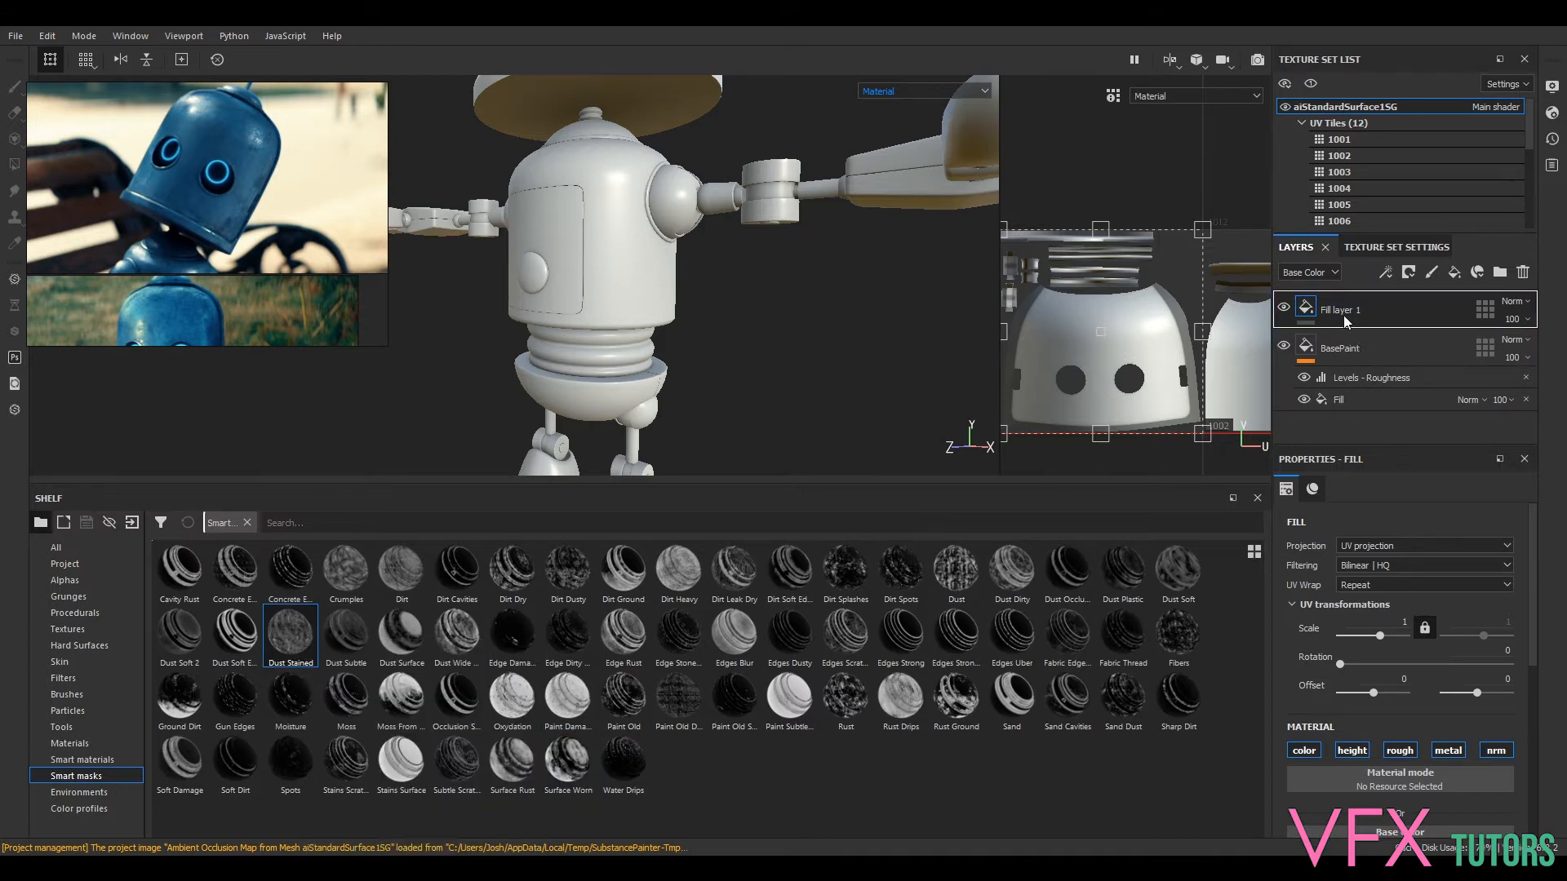
alt+drag(719, 255, 821, 407)
mouse_move(838, 263)
alt+mouse_down()
mouse_move(815, 370)
mouse_move(776, 357)
mouse_move(724, 302)
mouse_move(799, 315)
mouse_move(840, 353)
mouse_move(853, 314)
alt+mouse_up()
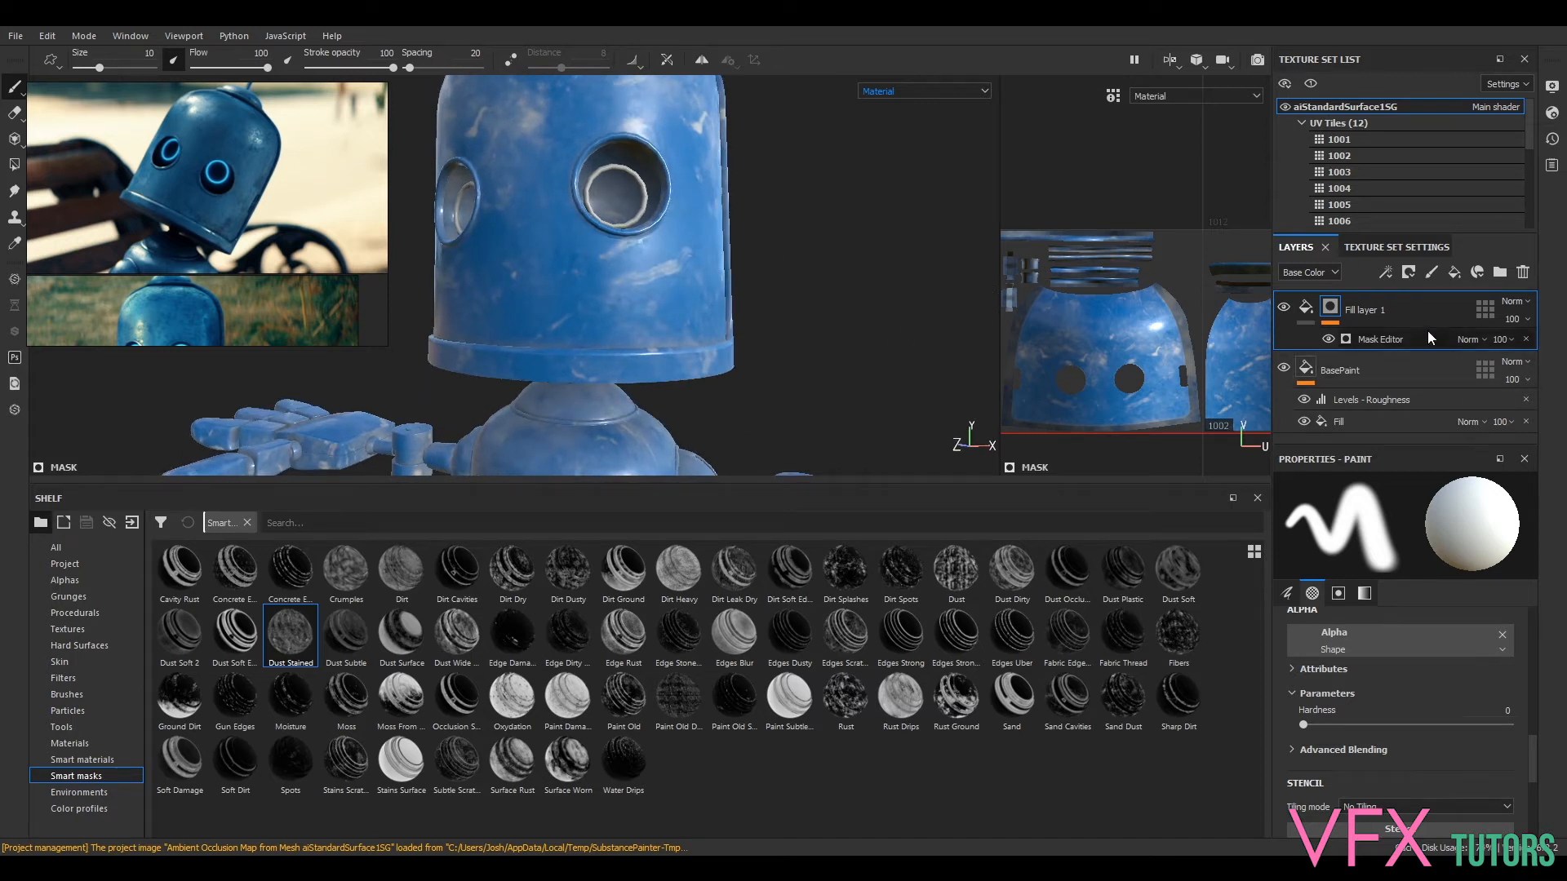
click(1362, 314)
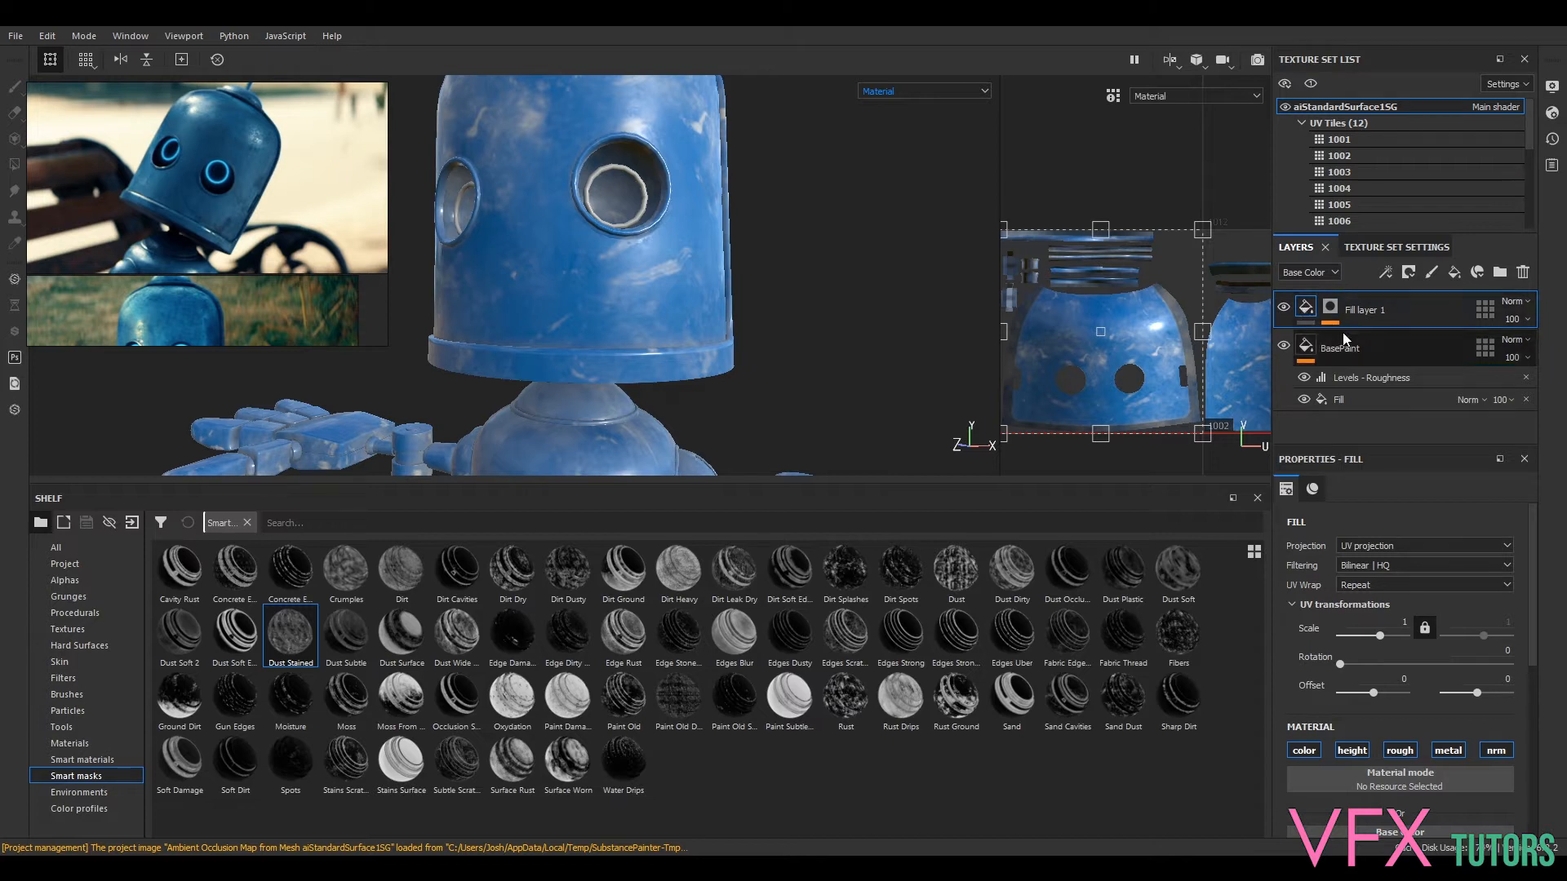
- Add a fill effect to Fill layer 1's content, set its base color to bright red, and check the mask pattern around the robot
right_click(1306, 307)
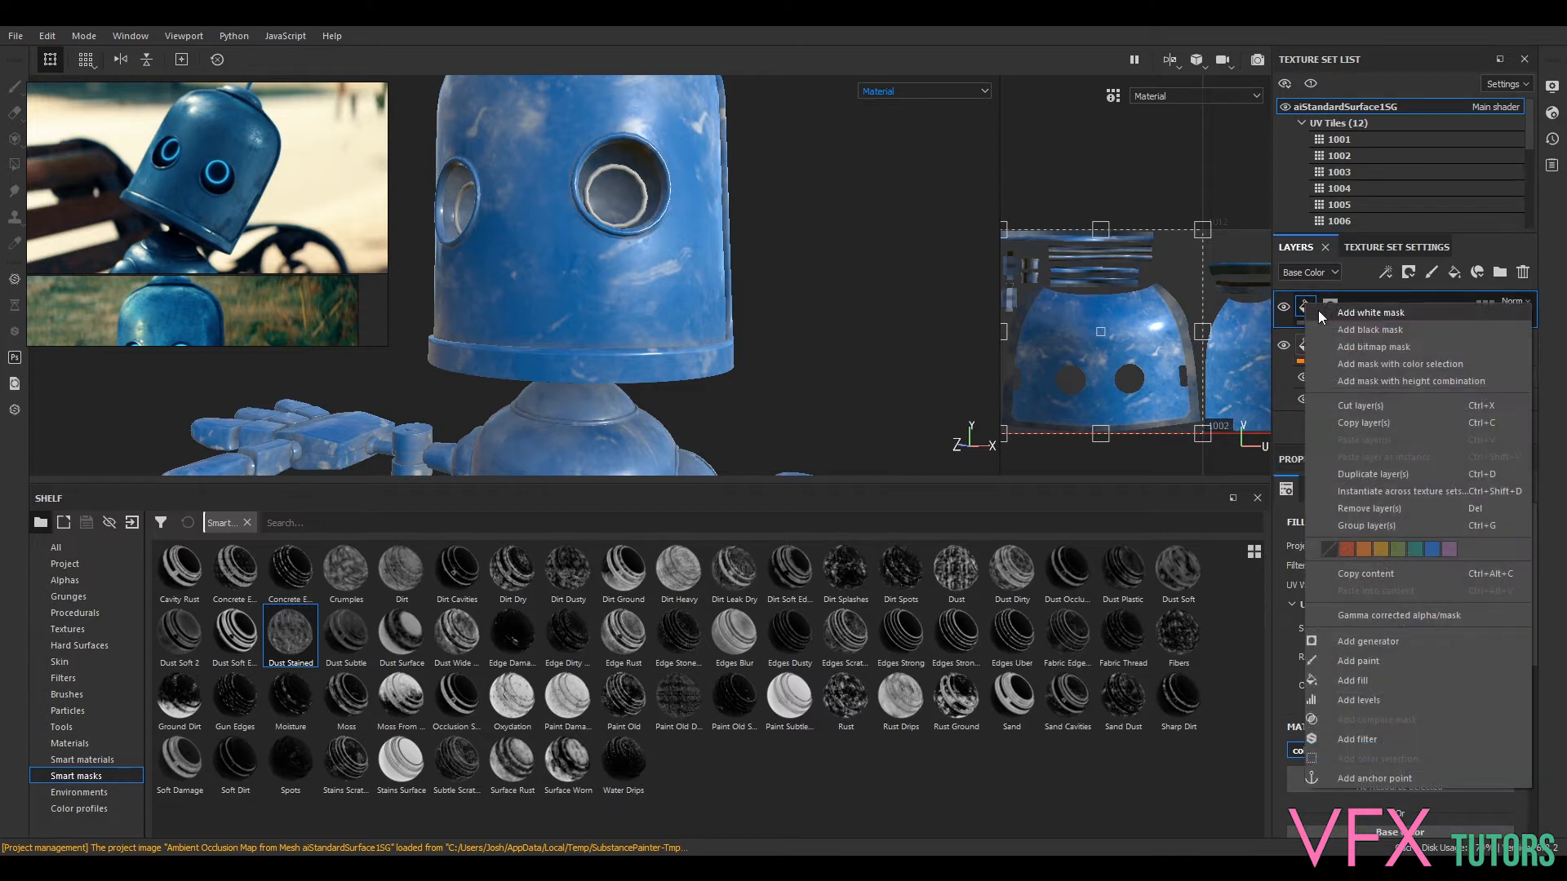
click(1375, 679)
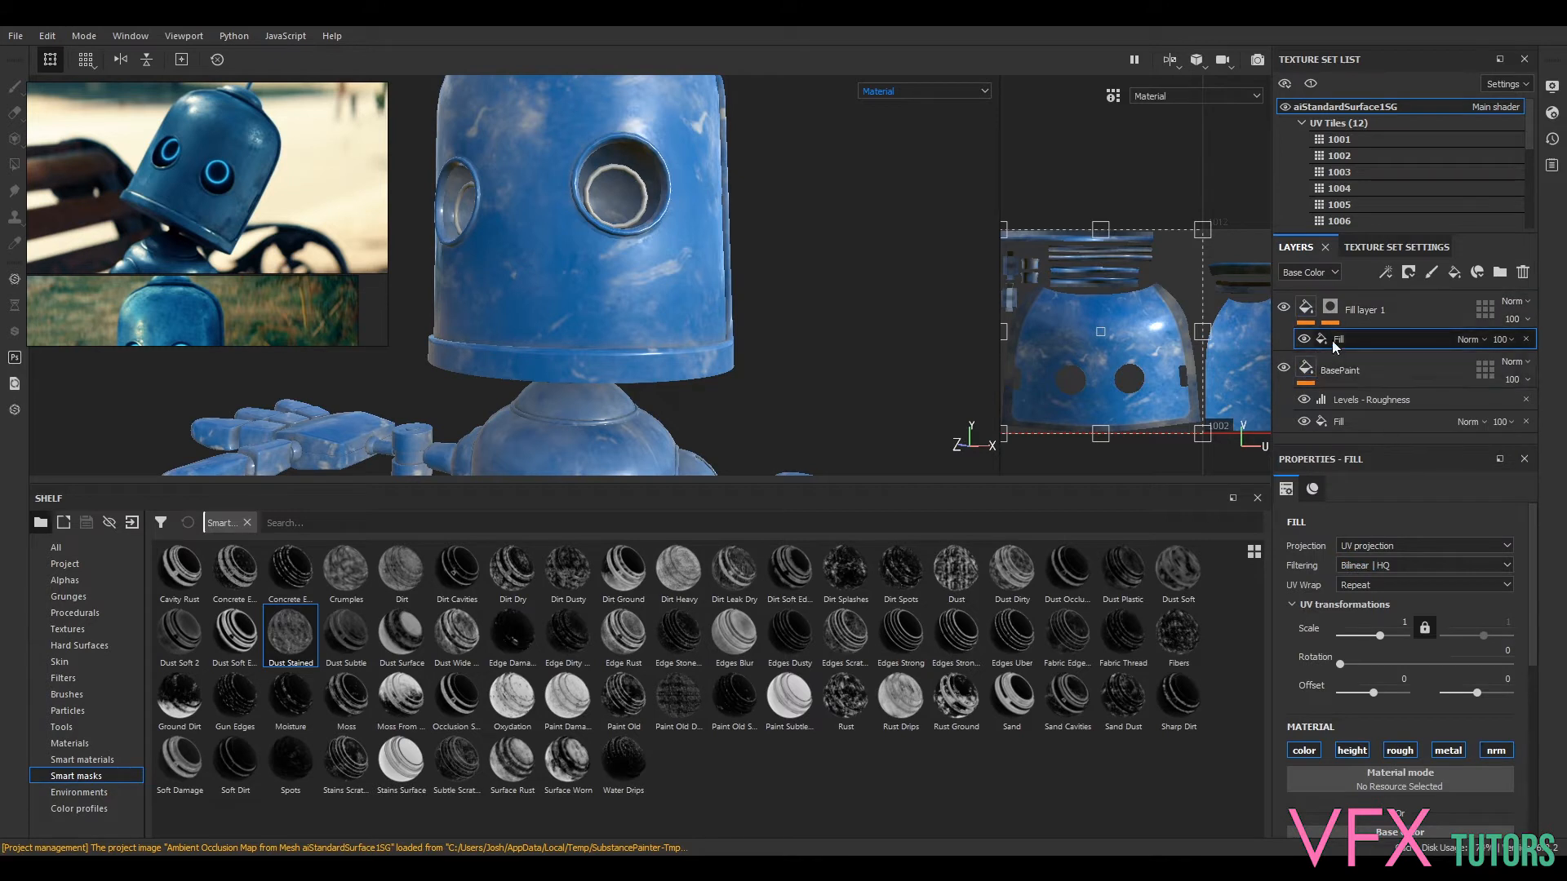
scroll(1388, 649, down, 2)
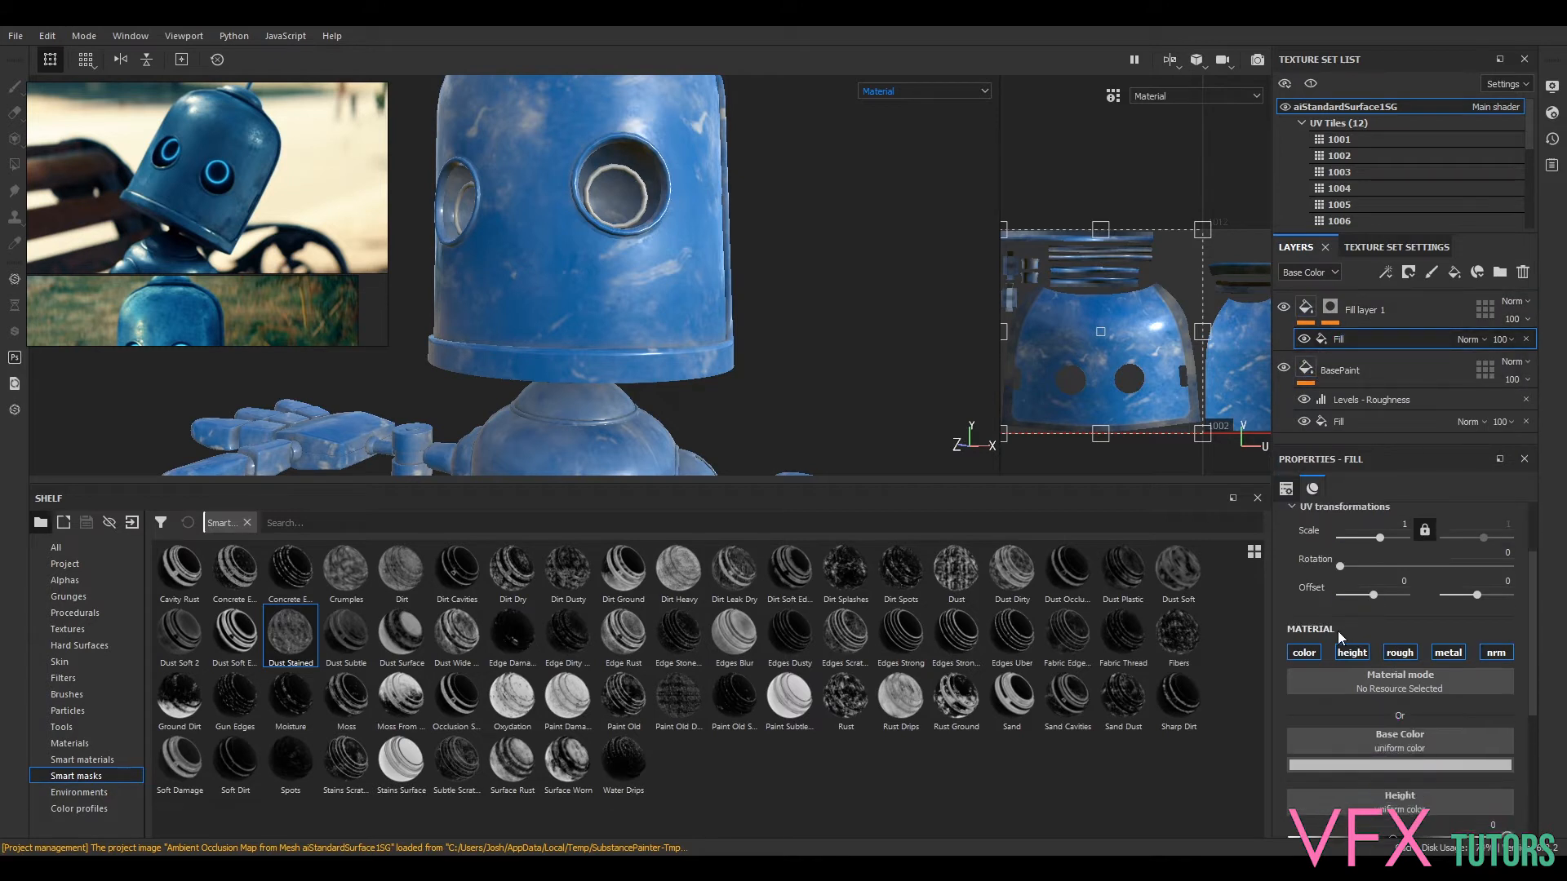
click(1393, 764)
click(1456, 594)
alt+drag(759, 245, 752, 203)
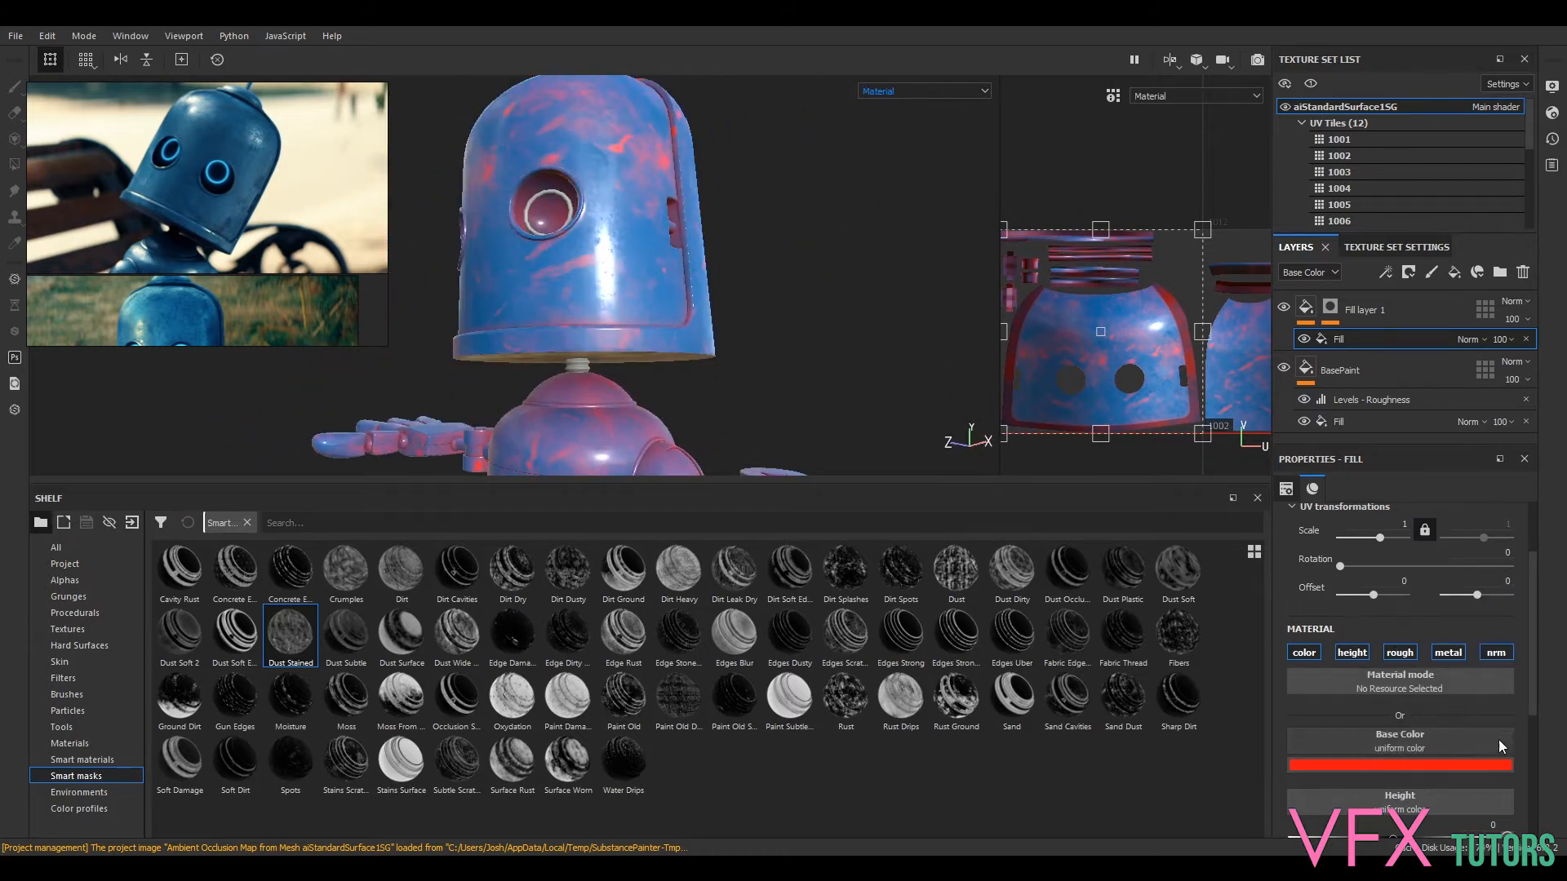
alt+drag(702, 199, 839, 296)
scroll(839, 296, up, 3)
scroll(839, 295, down, 6)
alt+middle_drag(855, 291, 850, 193)
alt+drag(857, 196, 816, 263)
- Open the Mask Editor generator in Fill layer 1's mask and set Texture to 0.84 and Ambient Occlusion to 0.3
click(1331, 308)
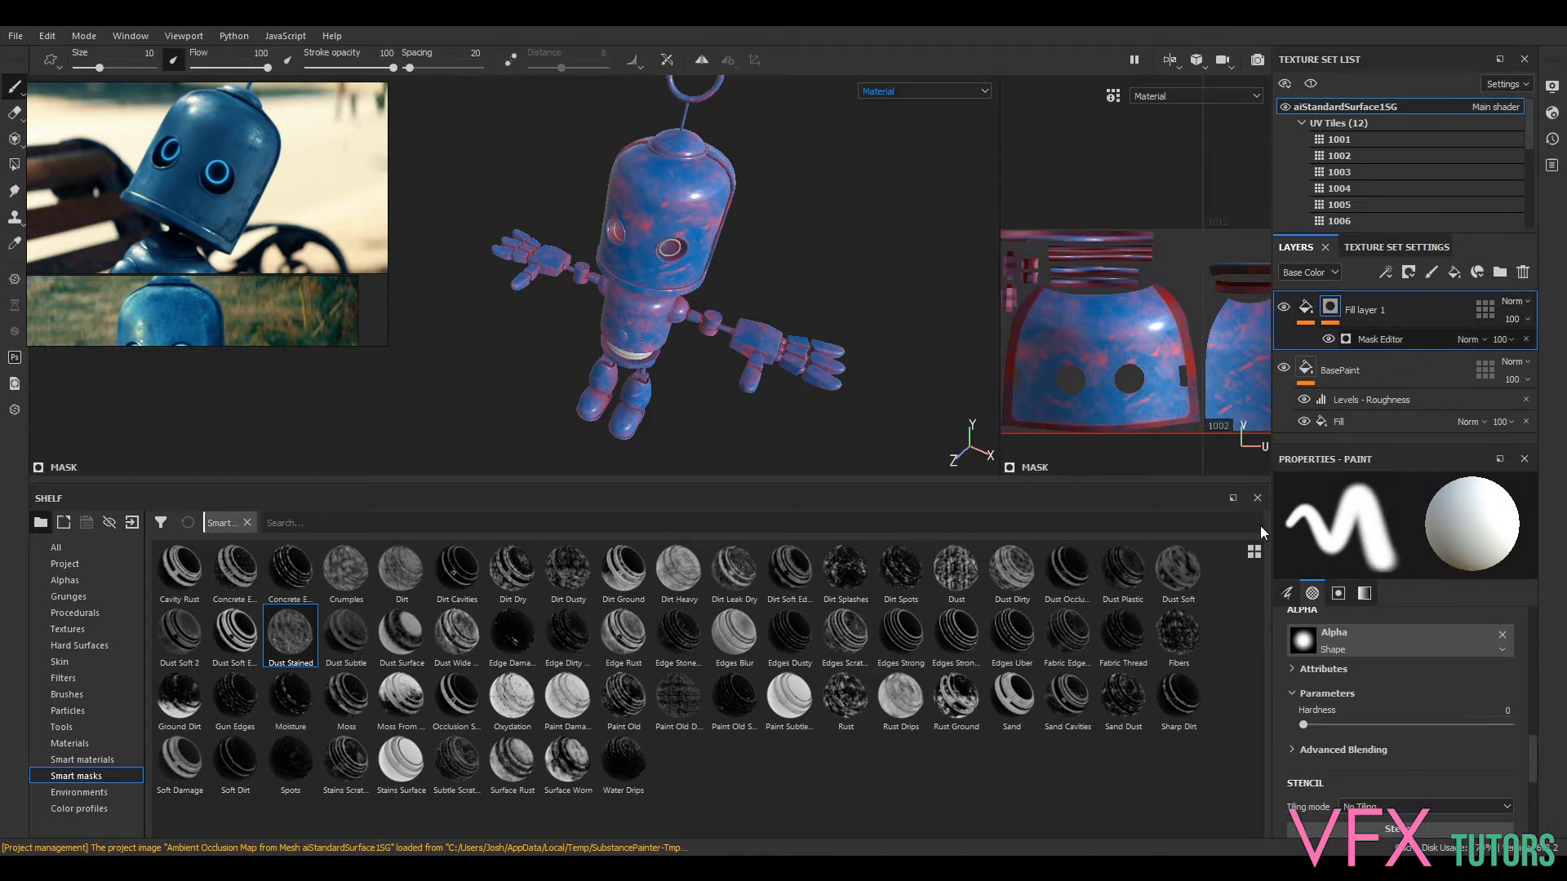
click(1328, 342)
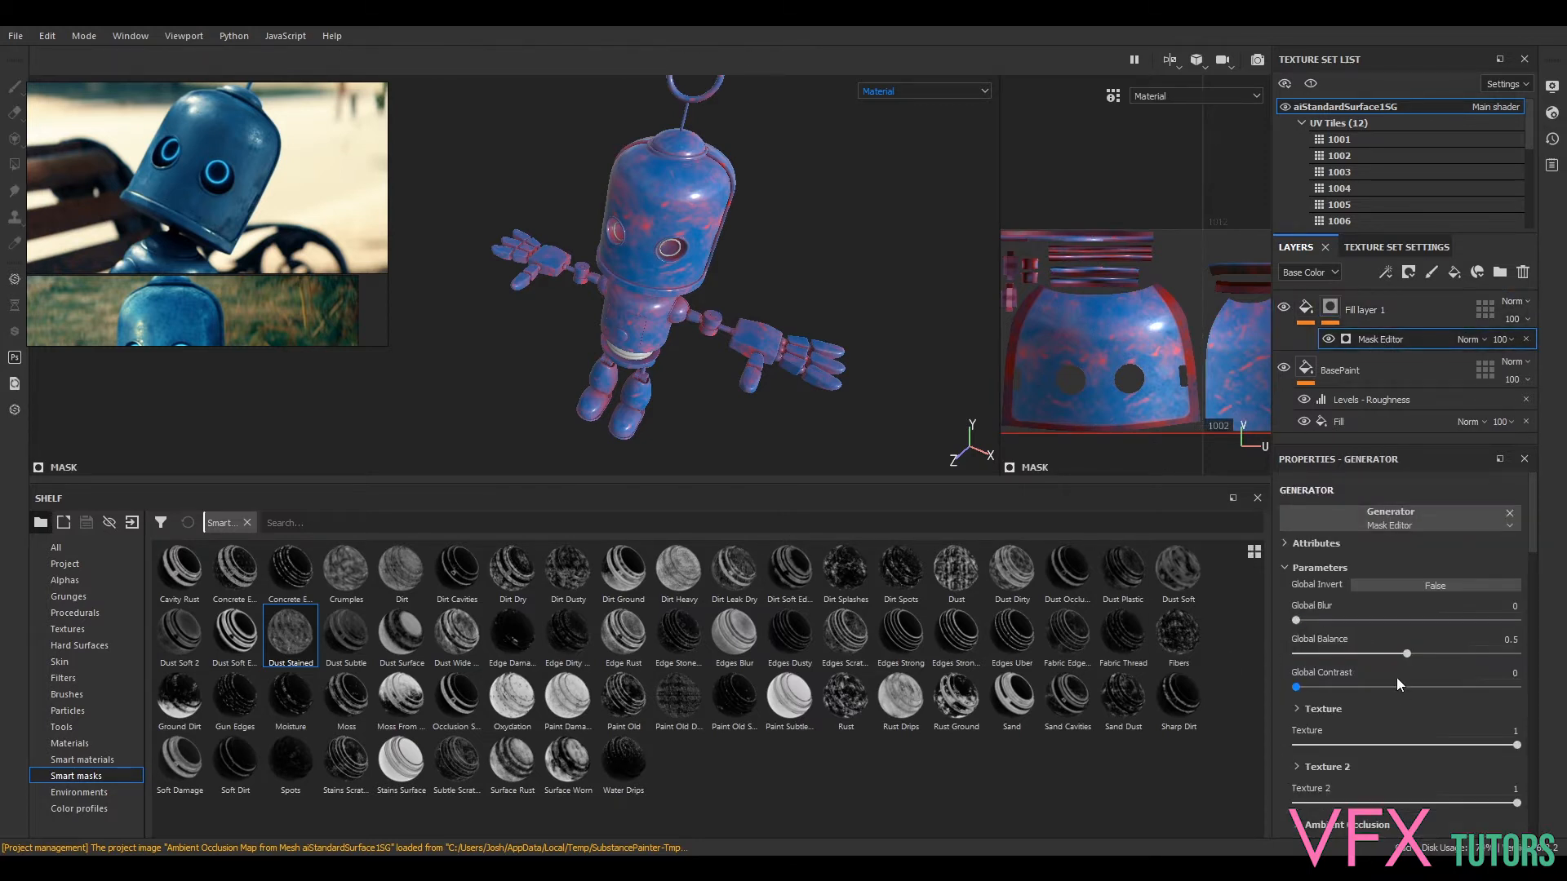
scroll(1378, 712, down, 3)
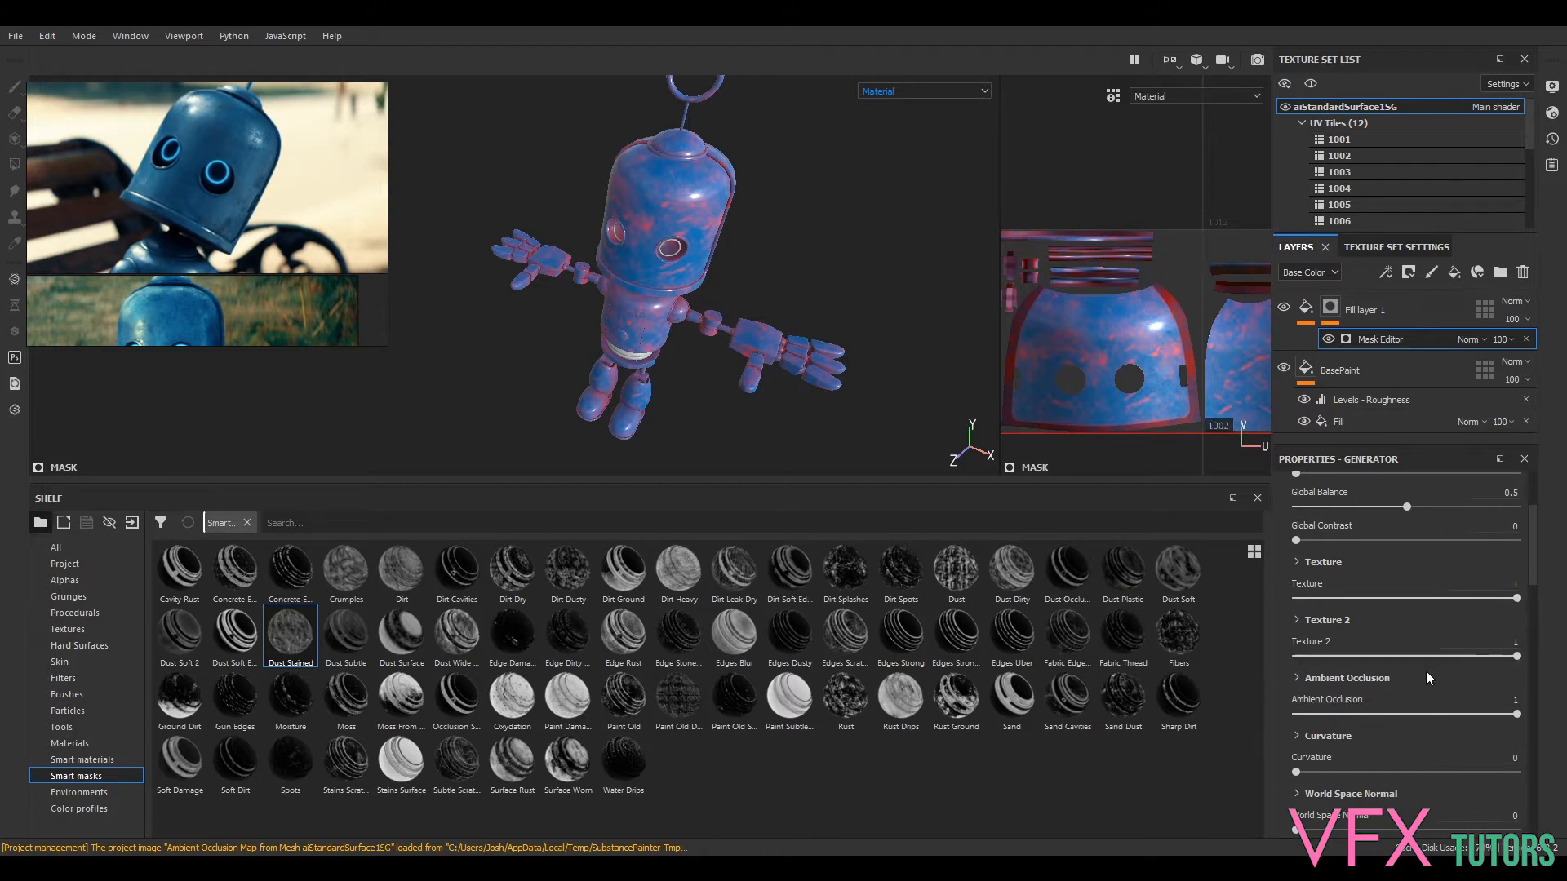
alt+drag(862, 432, 854, 356)
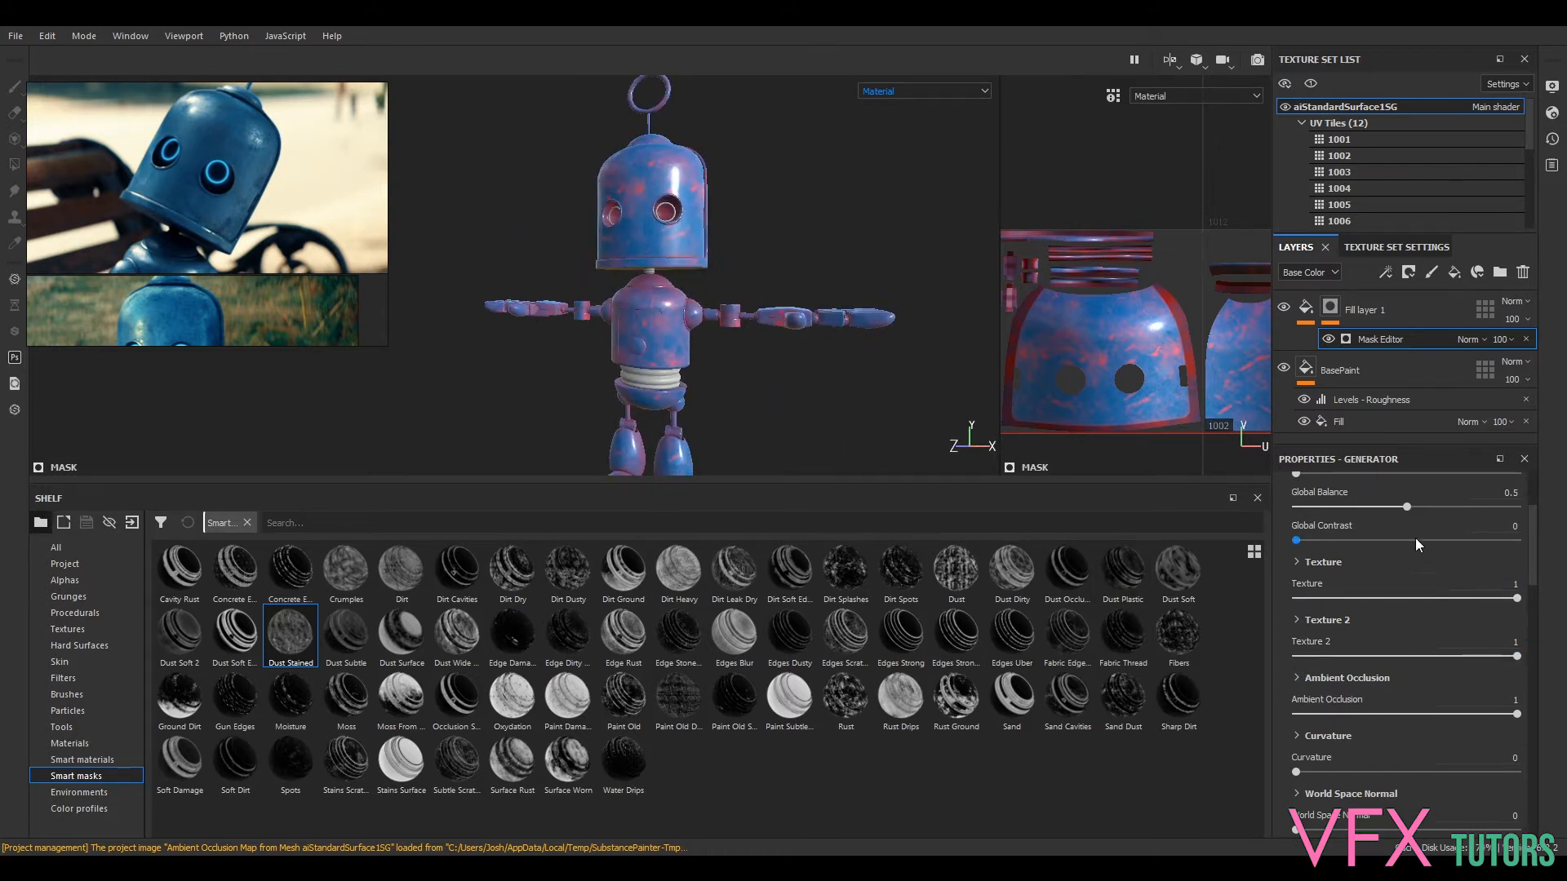
click(1360, 596)
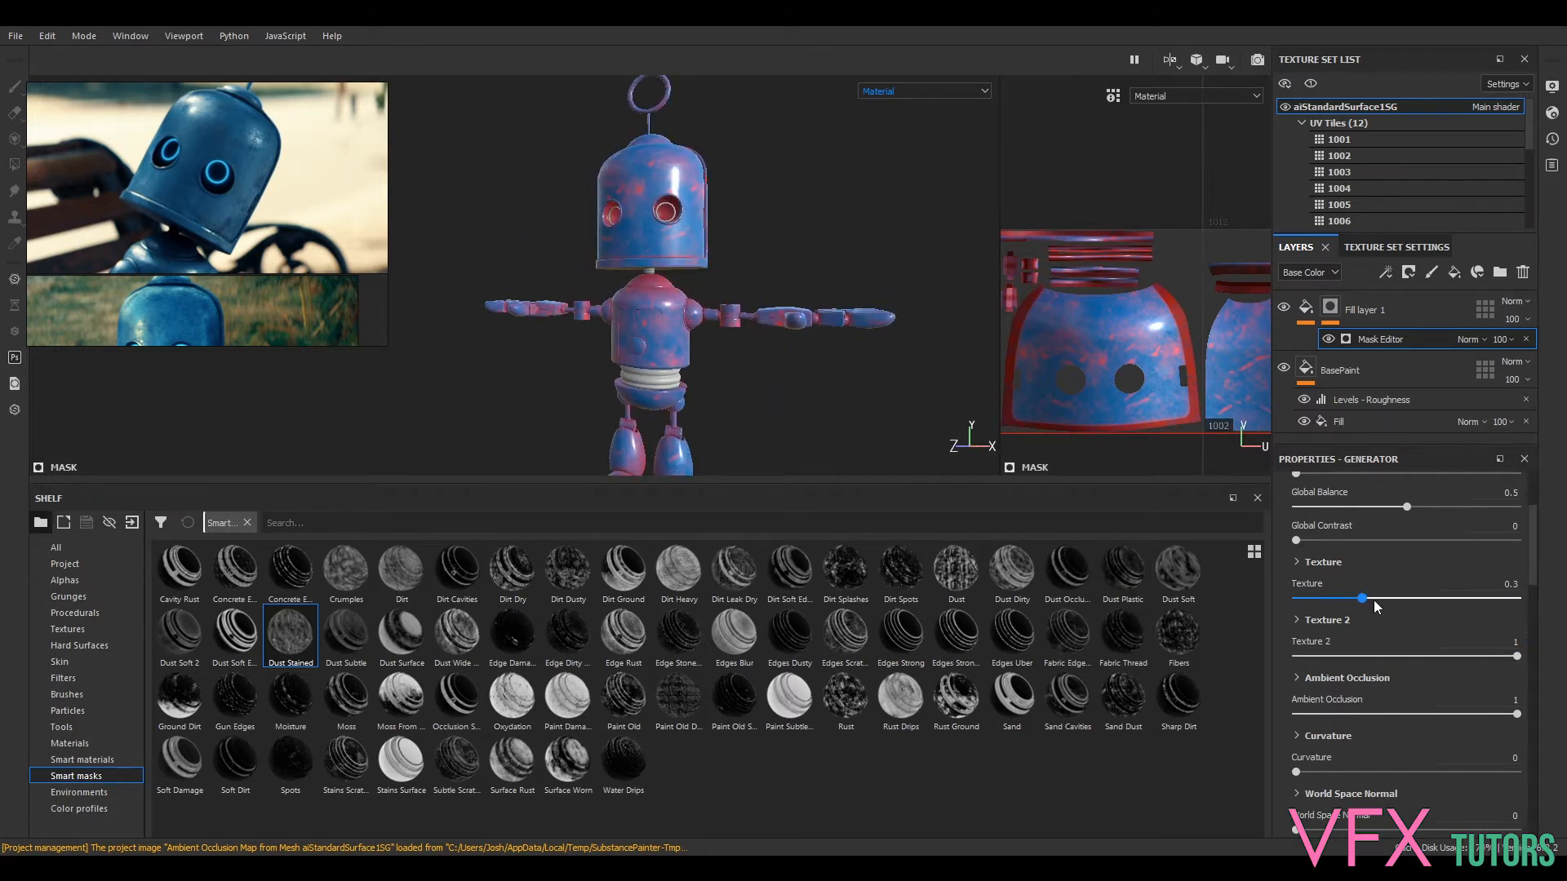
drag(1383, 601, 1474, 607)
drag(1518, 722, 1360, 729)
- Try a Curvature of 1 in the mask, check it on the robot's head and eyes, and set it back to 0
drag(1298, 772, 1552, 768)
scroll(645, 209, up, 6)
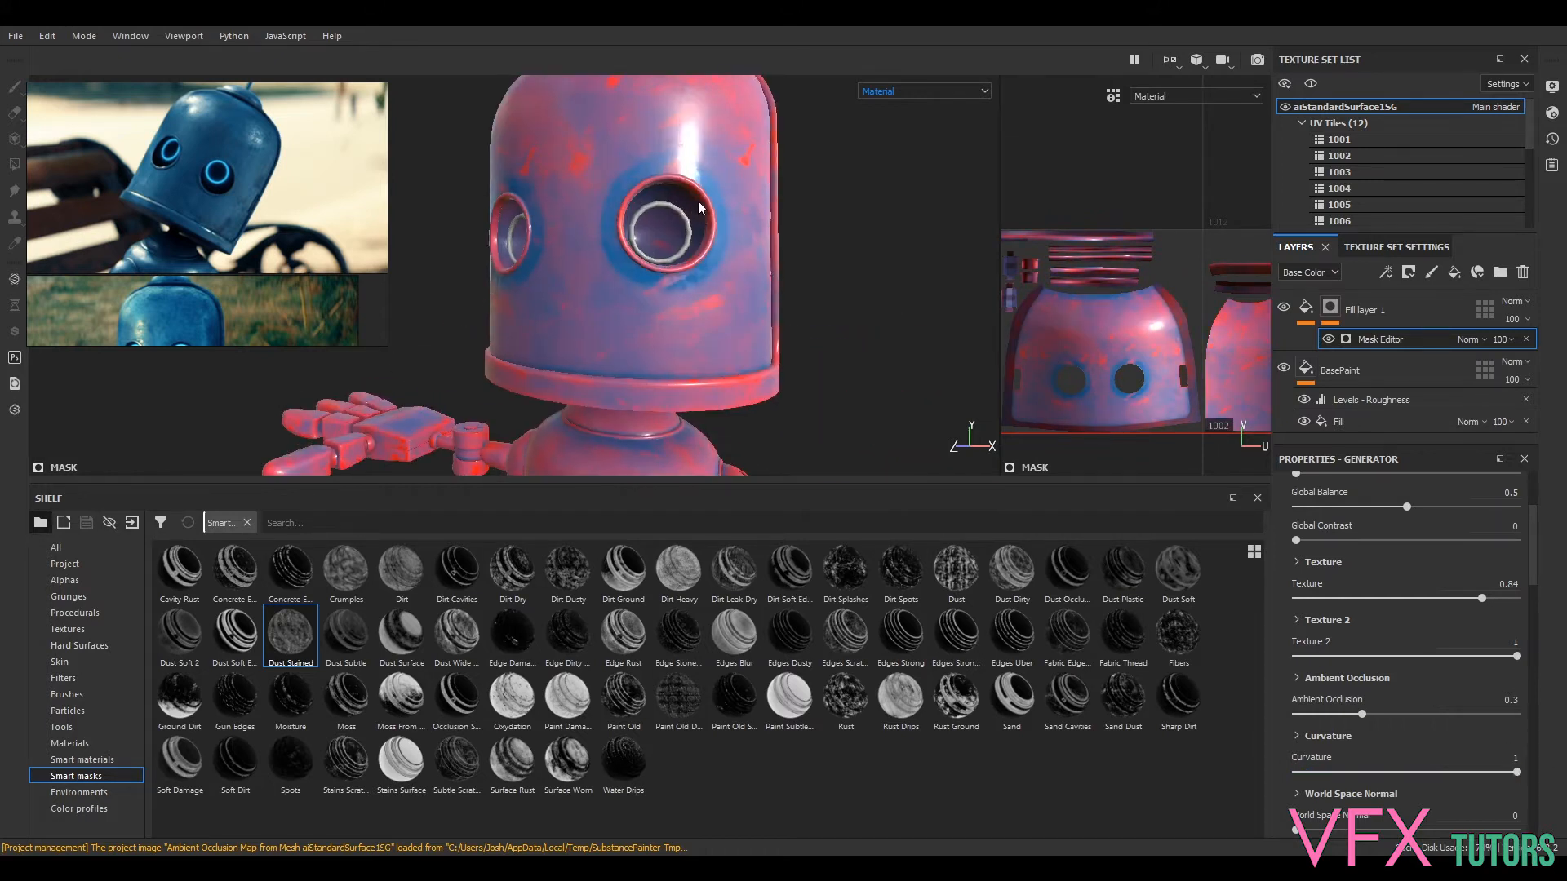
alt+drag(654, 231, 591, 261)
drag(1436, 772, 1191, 788)
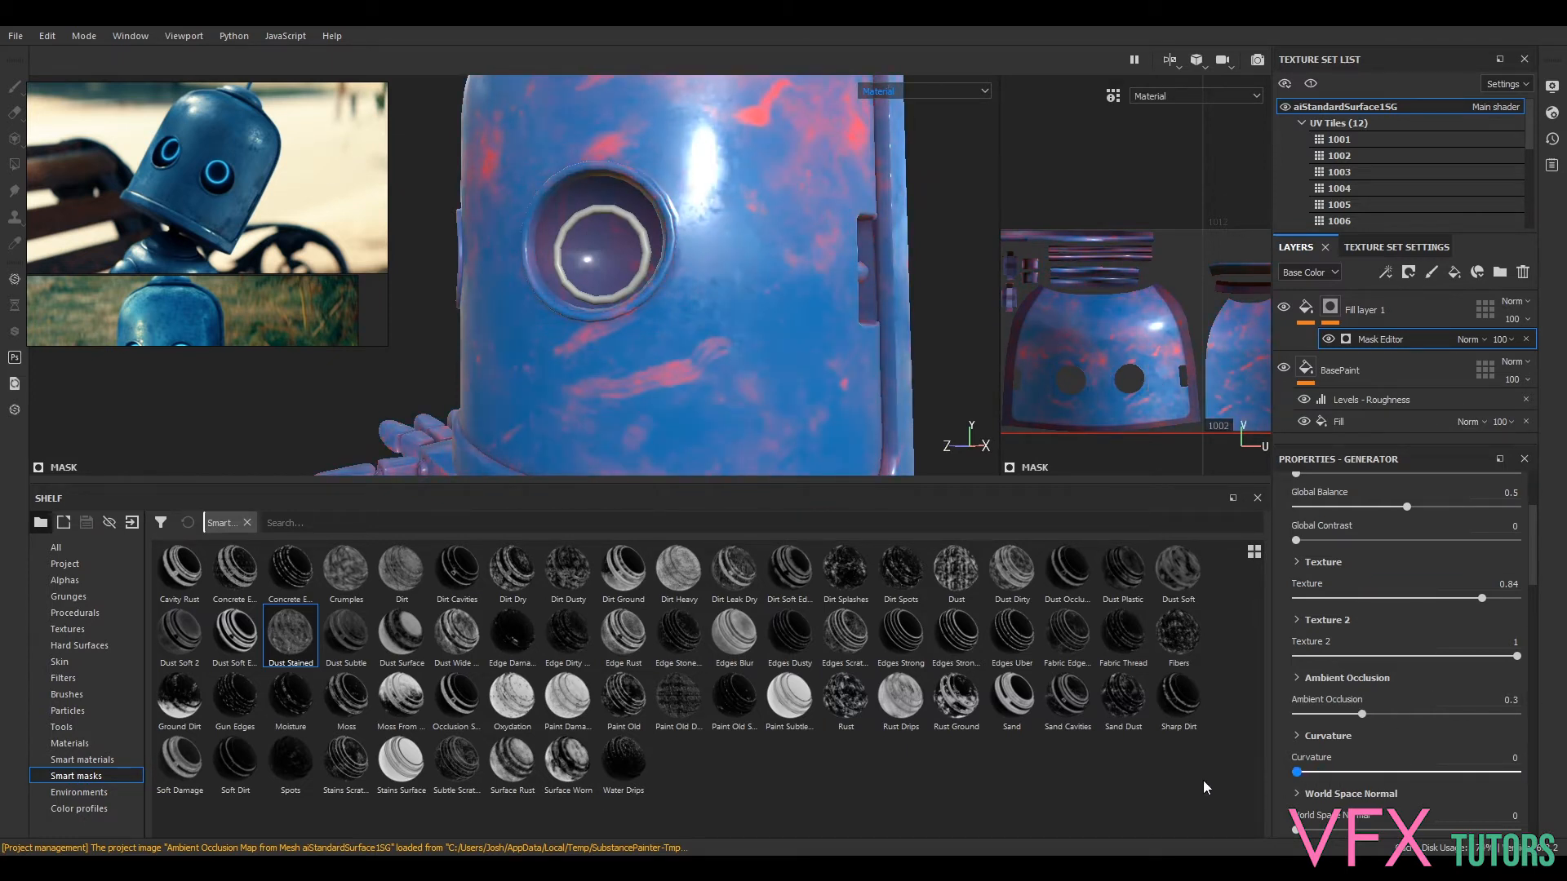
- Lower the mask's Texture 2 to 0.2 and check the stains on the robot's head and body
scroll(1314, 739, down, 3)
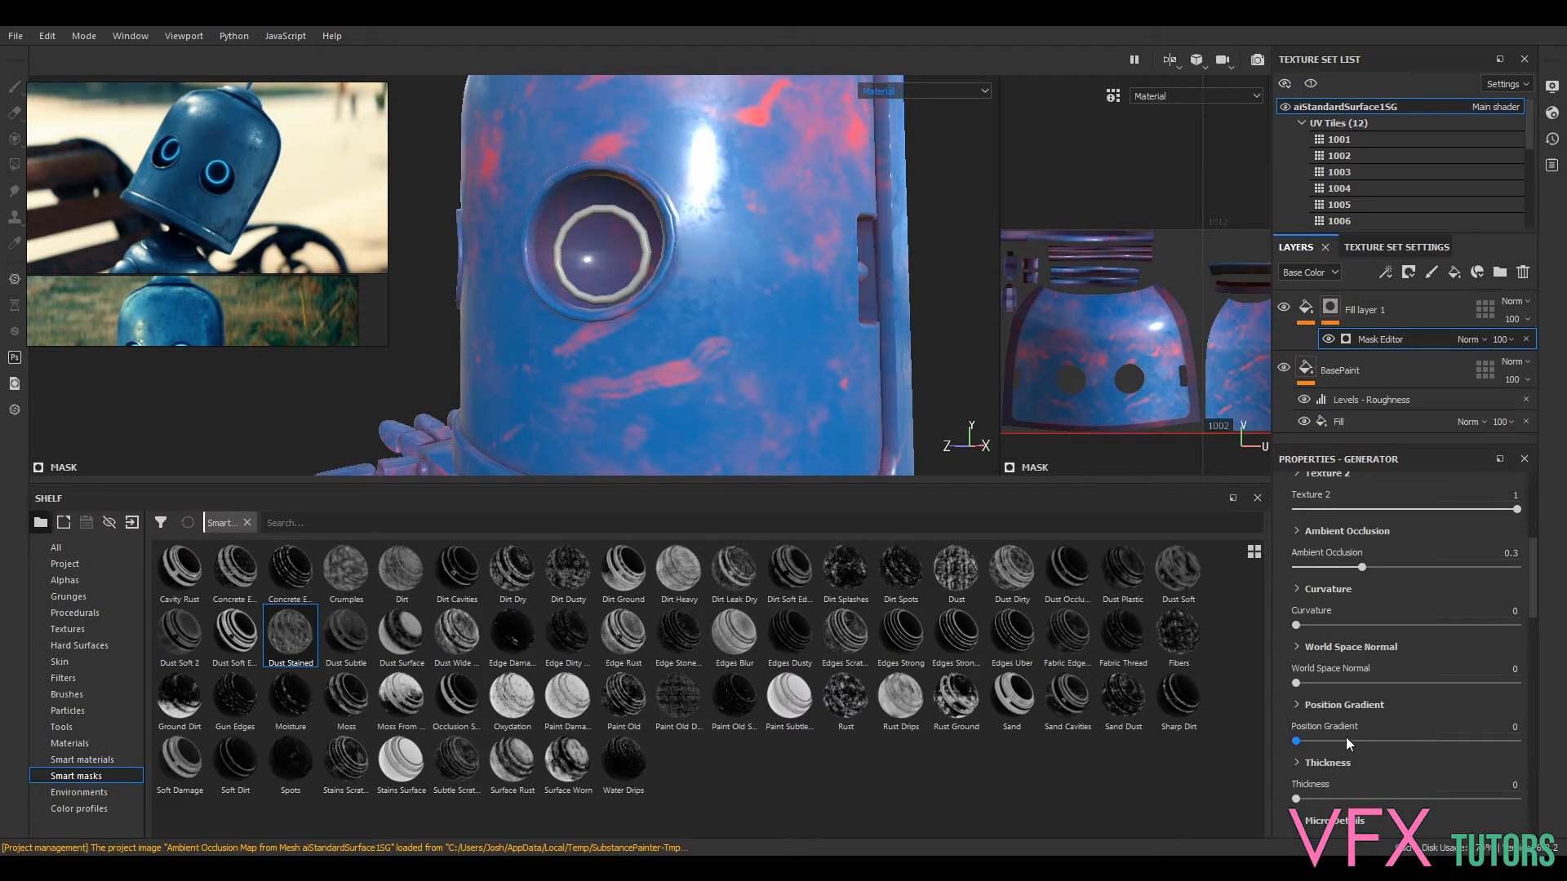
drag(1516, 558, 1339, 571)
scroll(766, 344, down, 4)
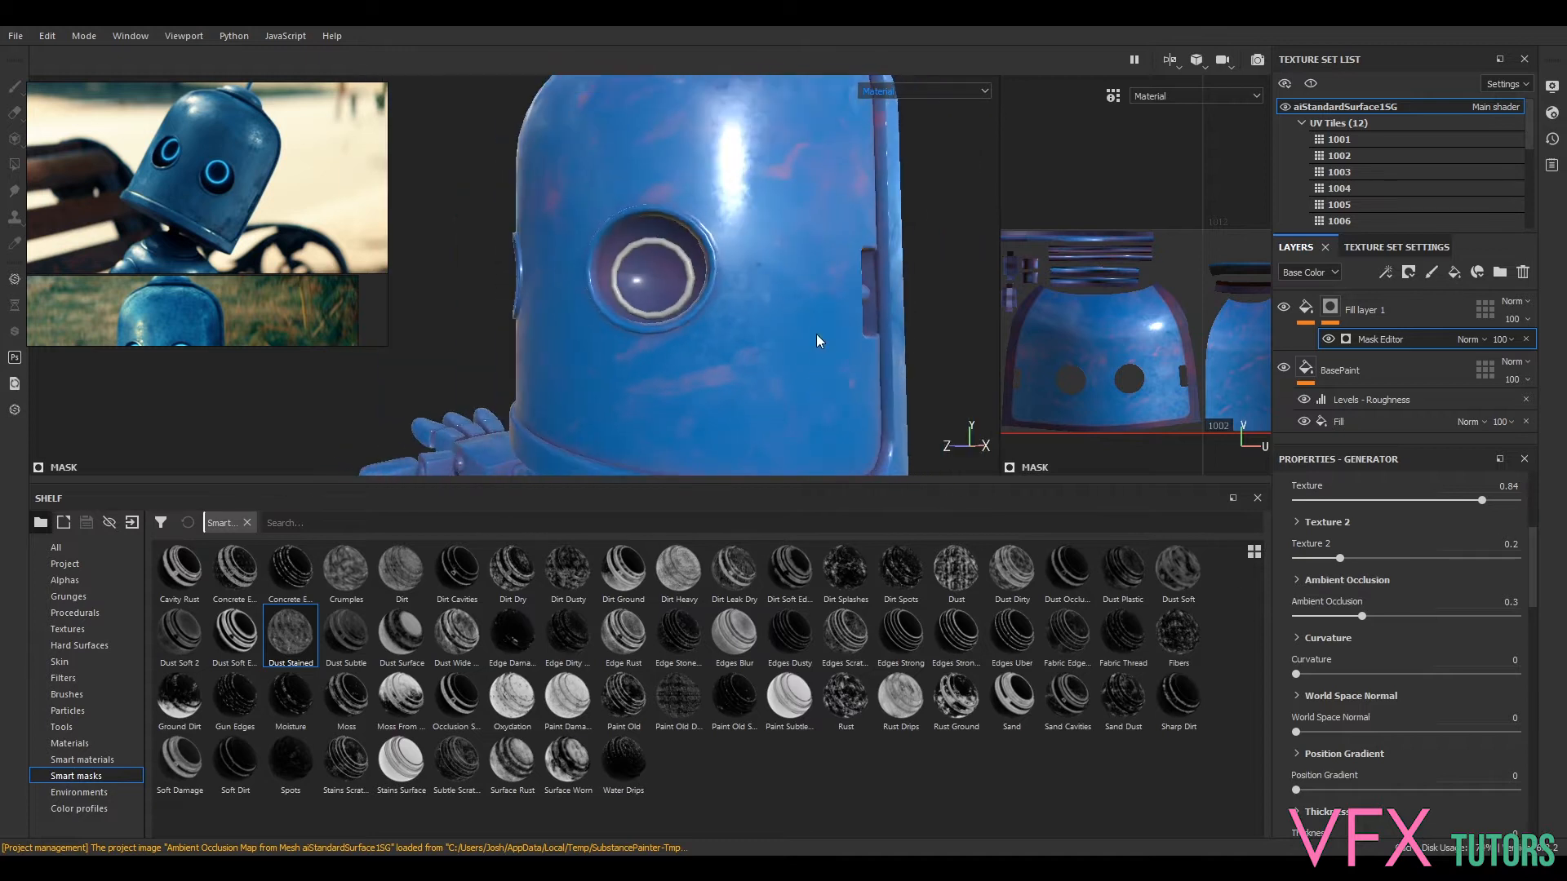
alt+drag(647, 331, 787, 320)
alt+middle_drag(787, 320, 772, 155)
scroll(723, 293, down, 3)
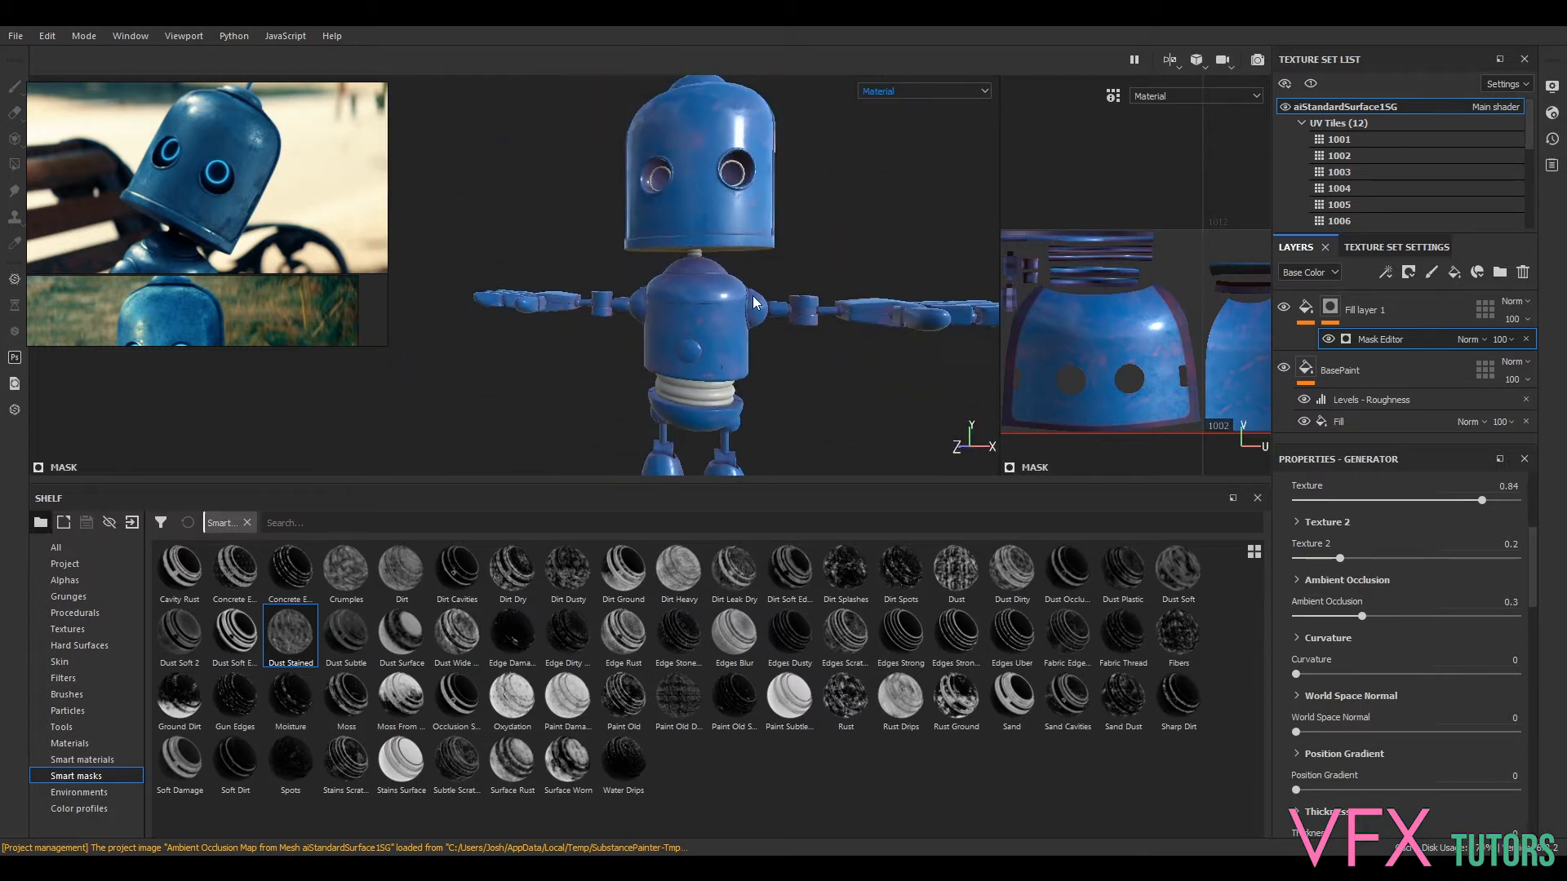
- Inspect the stains on the robot's torso up close and reduce Texture to 0.71 and Texture 2 to 0.13
scroll(723, 293, up, 5)
scroll(720, 292, up, 4)
alt+middle_drag(625, 359, 774, 218)
alt+drag(774, 217, 804, 388)
alt+middle_drag(804, 389, 789, 255)
scroll(693, 327, up, 3)
alt+drag(690, 328, 598, 271)
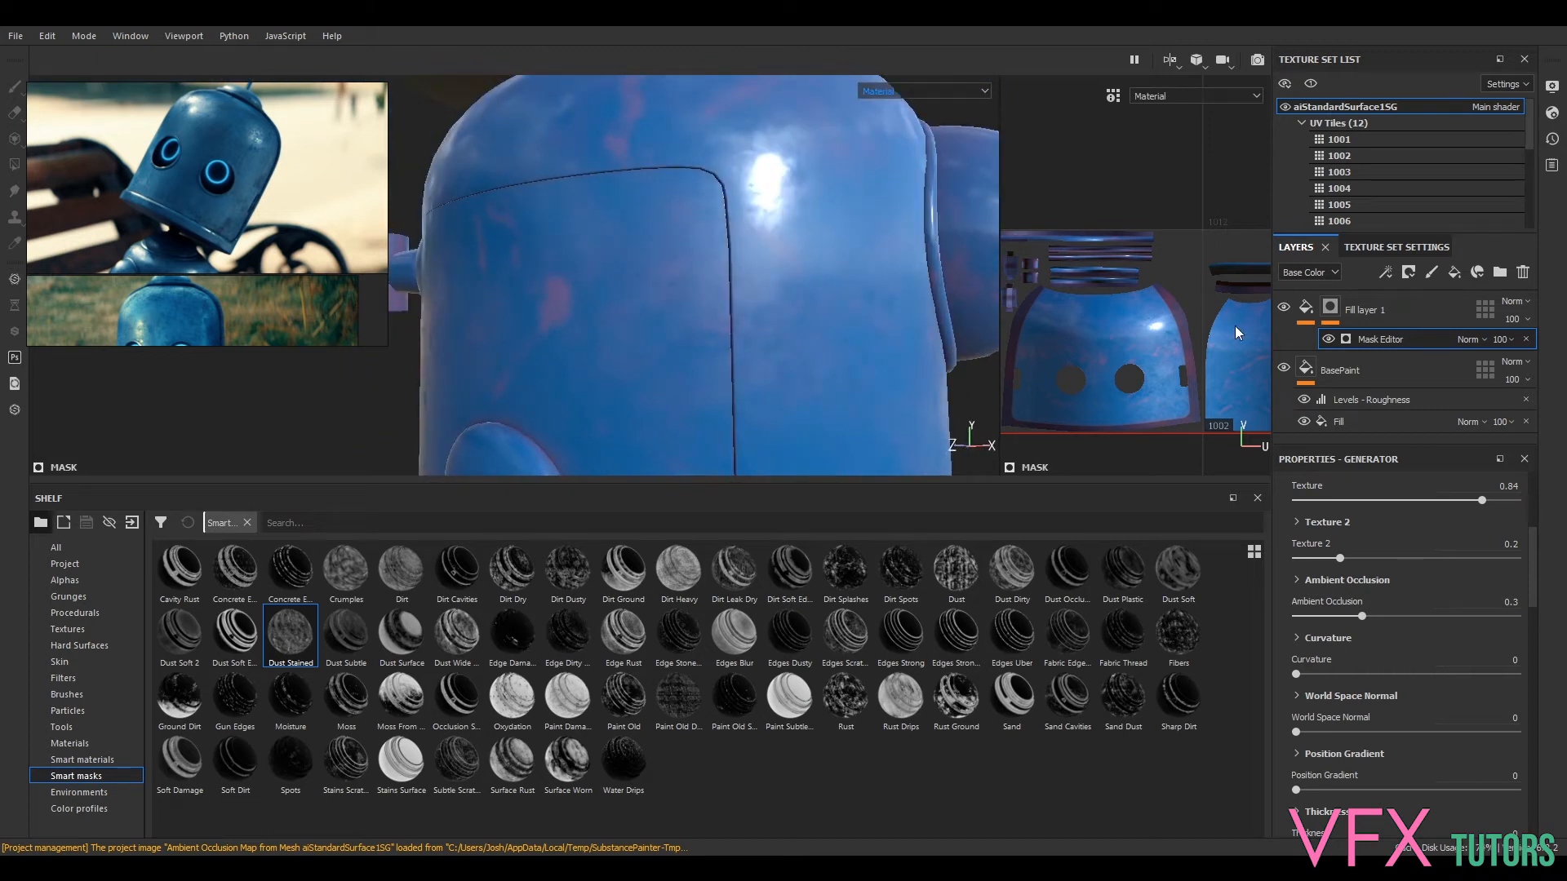
mouse_move(1474, 499)
mouse_down()
mouse_move(1361, 512)
mouse_move(1457, 506)
mouse_up()
drag(1341, 561, 1325, 562)
- Compare the stains on the robot's torso and head with the paint wear in the reference photo
scroll(204, 190, up, 3)
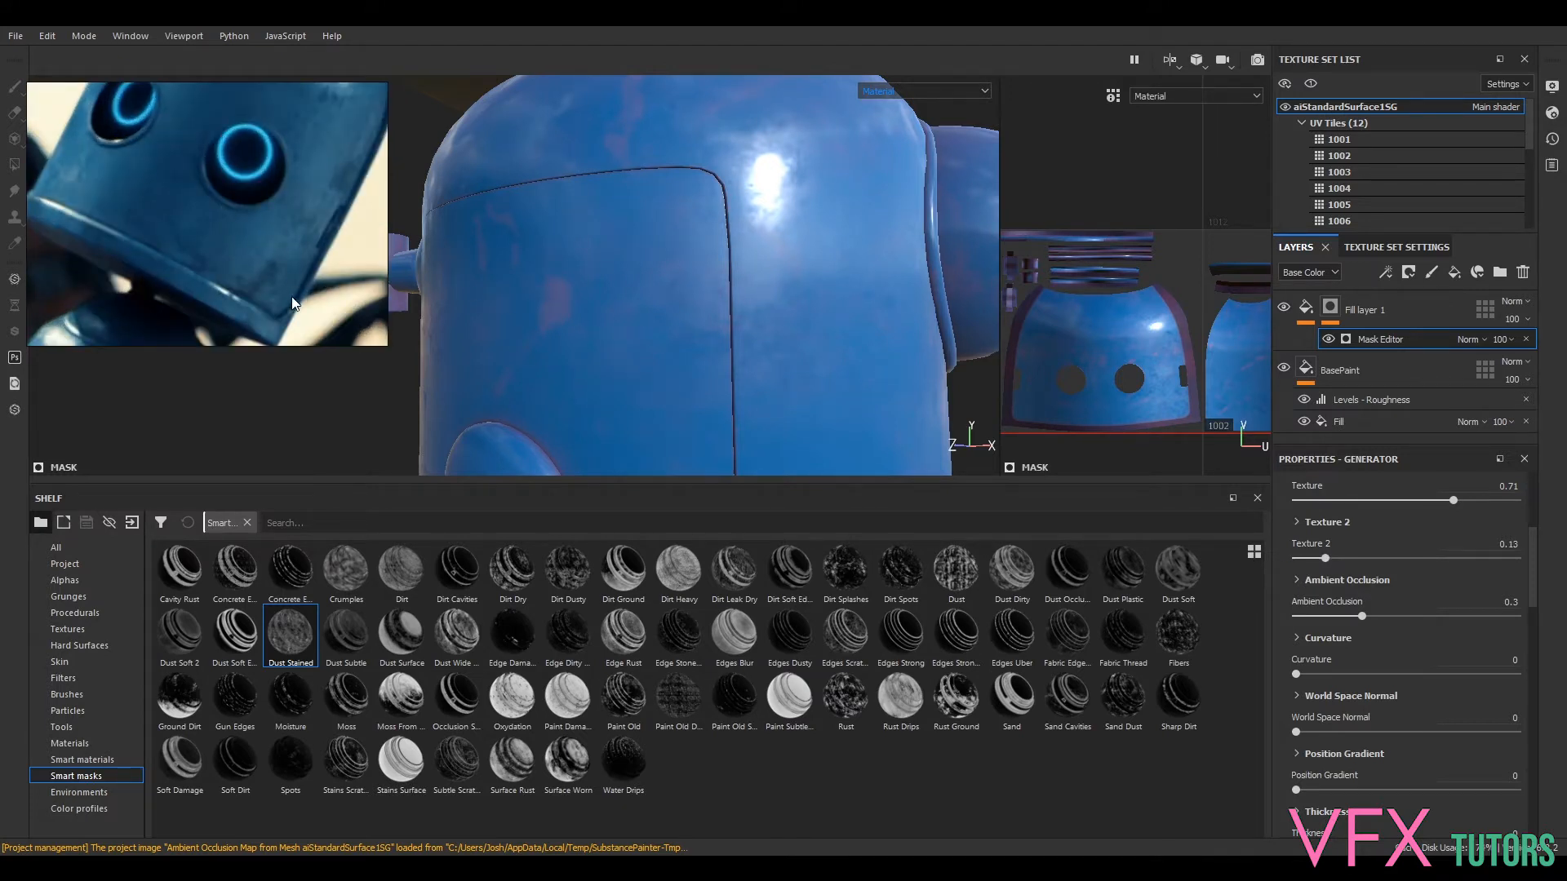
scroll(273, 282, down, 3)
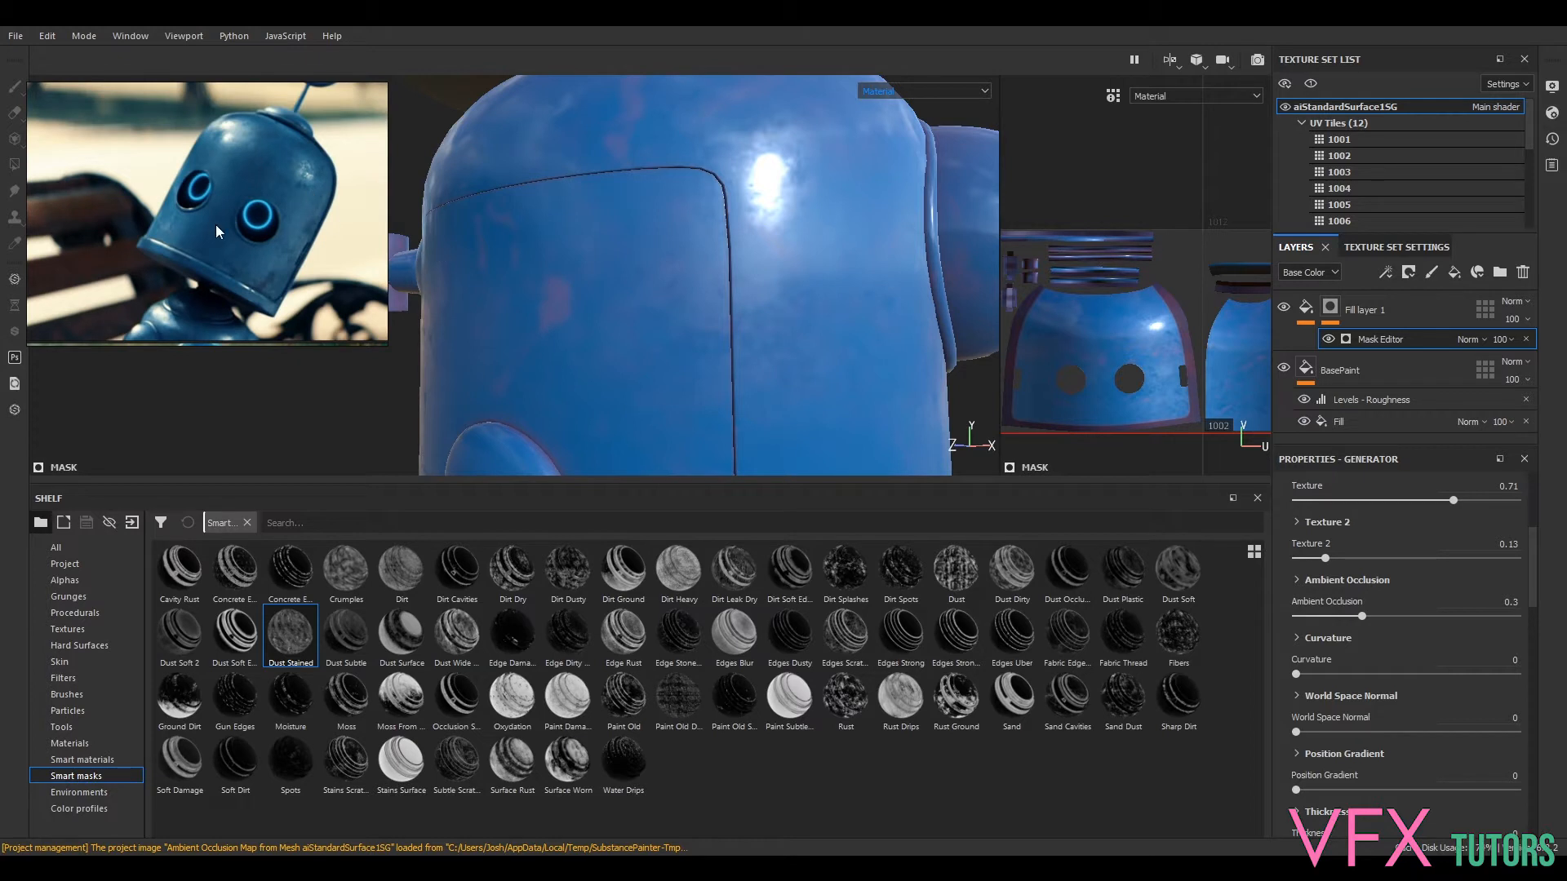
scroll(914, 325, up, 4)
scroll(781, 339, down, 6)
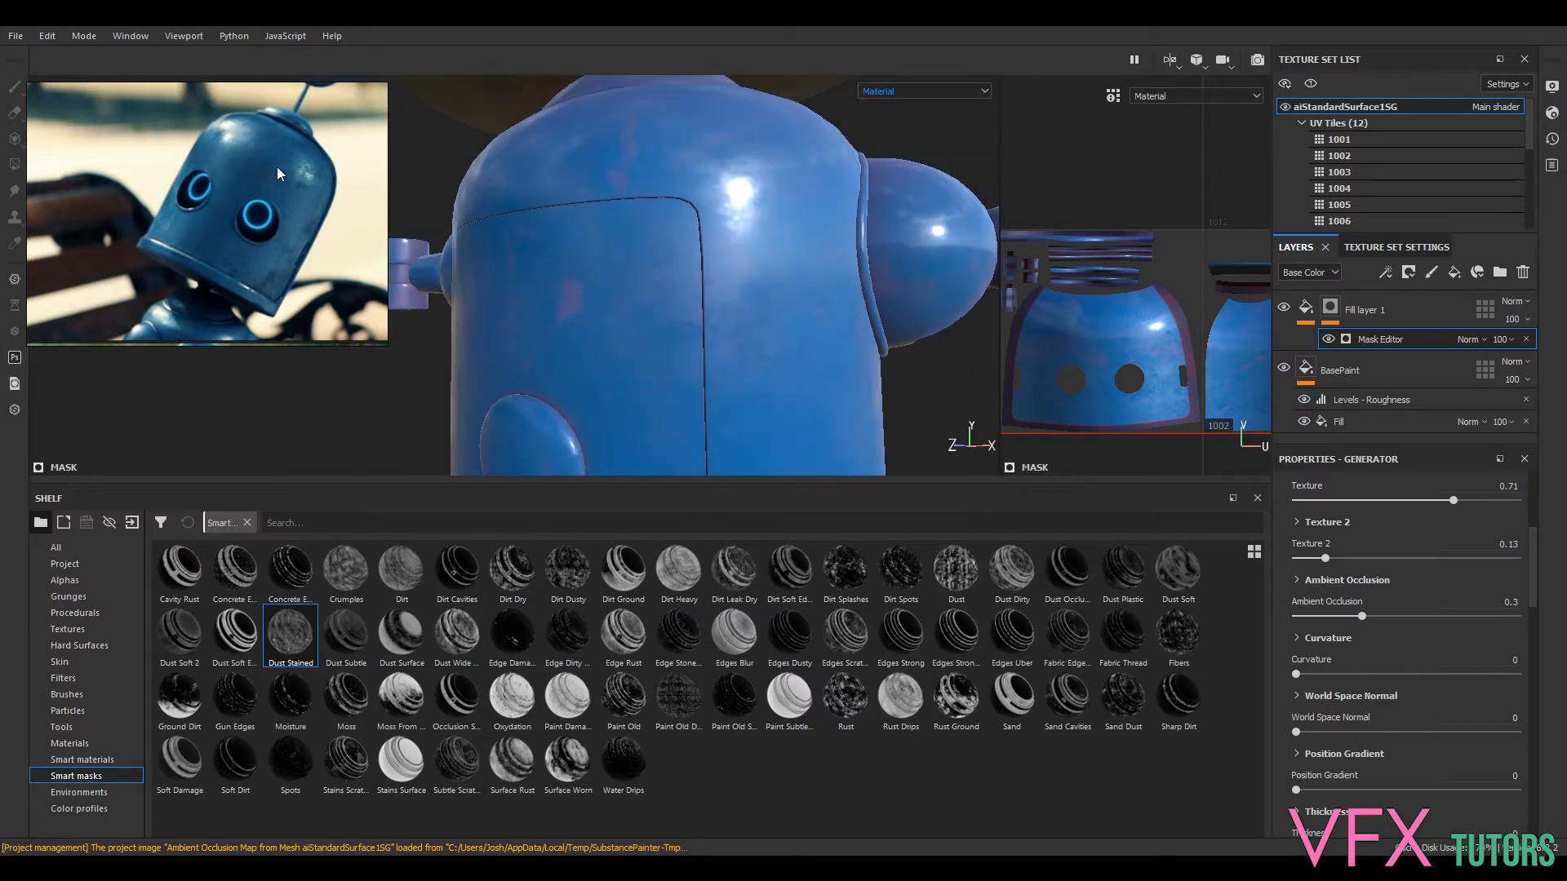
scroll(889, 283, down, 6)
alt+middle_drag(972, 199, 880, 412)
alt+drag(892, 324, 816, 317)
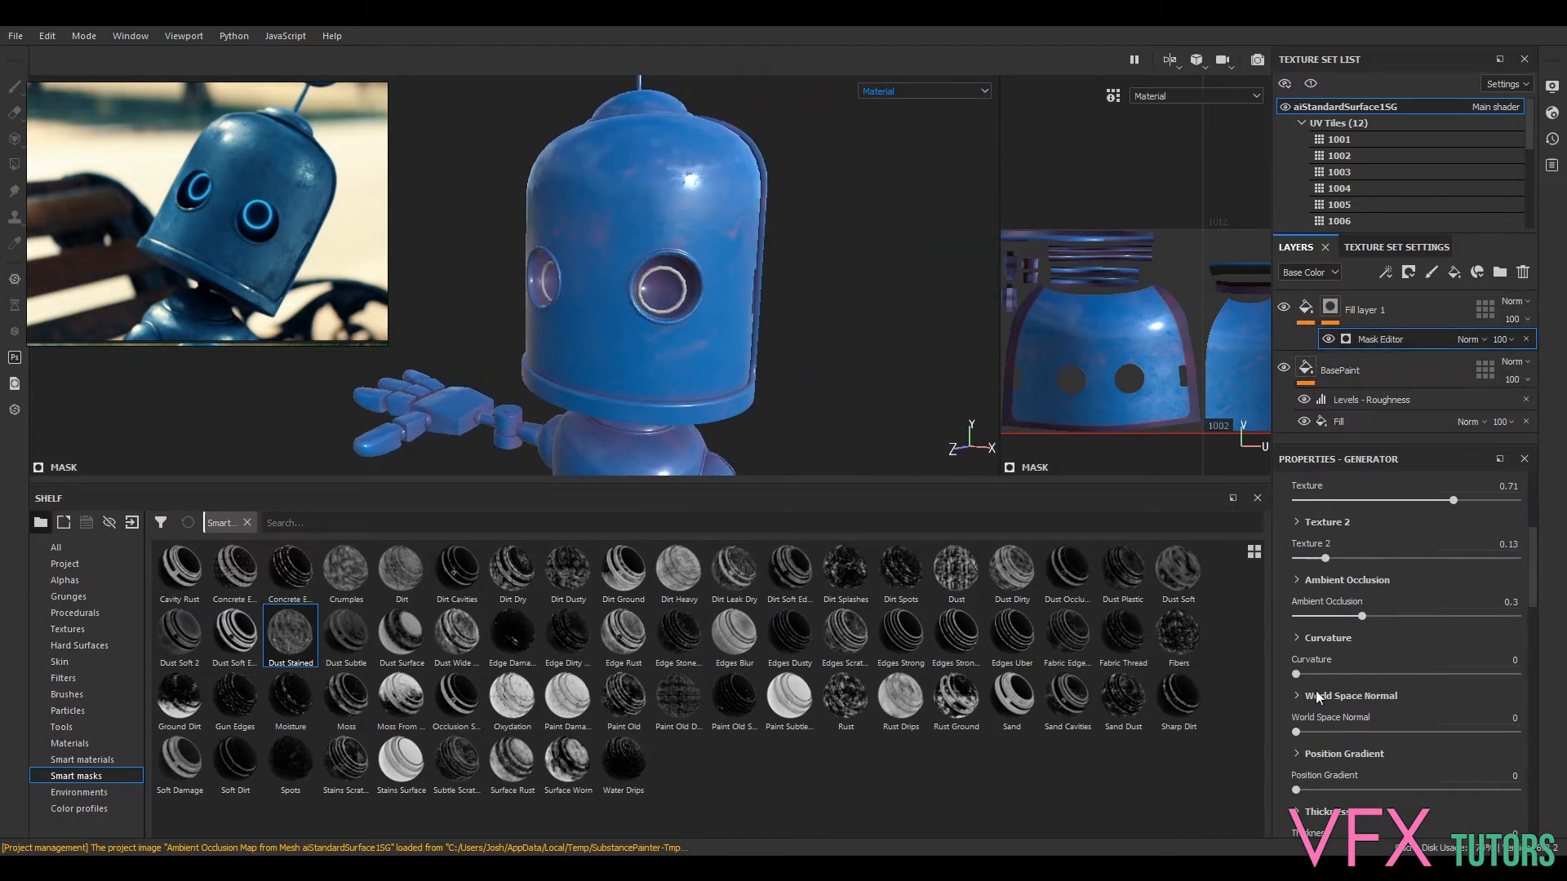
- Try a World Space Normal of 0.17 in the mask, check it down to the robot's feet, and reset it to 0
drag(1296, 733, 1333, 732)
alt+middle_drag(902, 359, 849, 124)
alt+middle_drag(851, 274, 855, 153)
alt+middle_drag(805, 325, 806, 275)
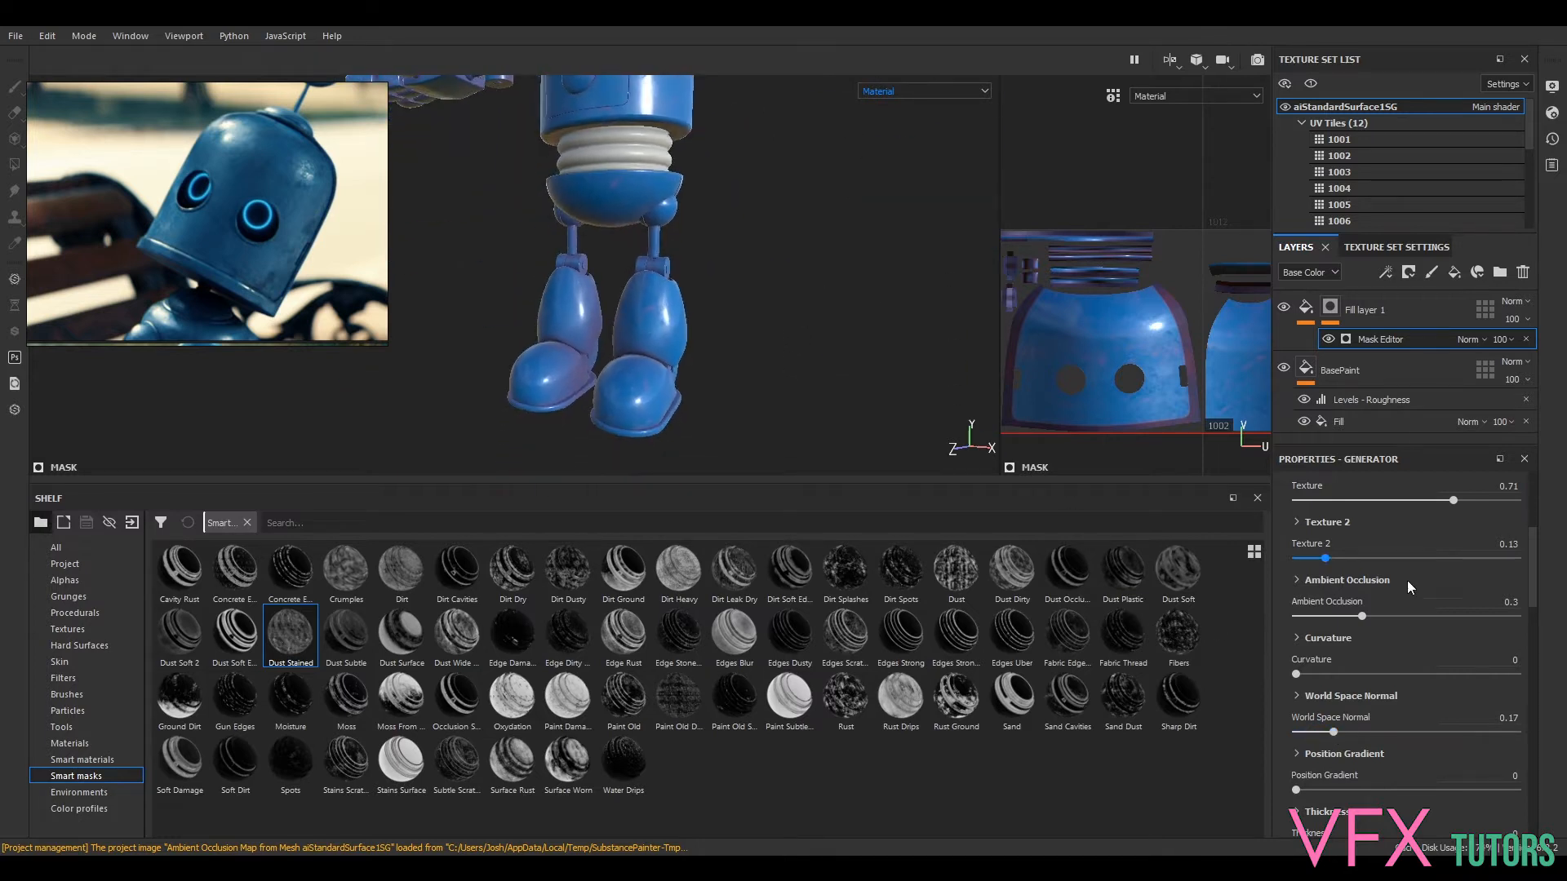
drag(1343, 732, 1267, 728)
- Reduce the mask's Texture 2 to 0.08 and Ambient Occlusion to 0.13
mouse_move(1332, 561)
mouse_down()
mouse_move(1370, 562)
mouse_move(1314, 567)
mouse_up()
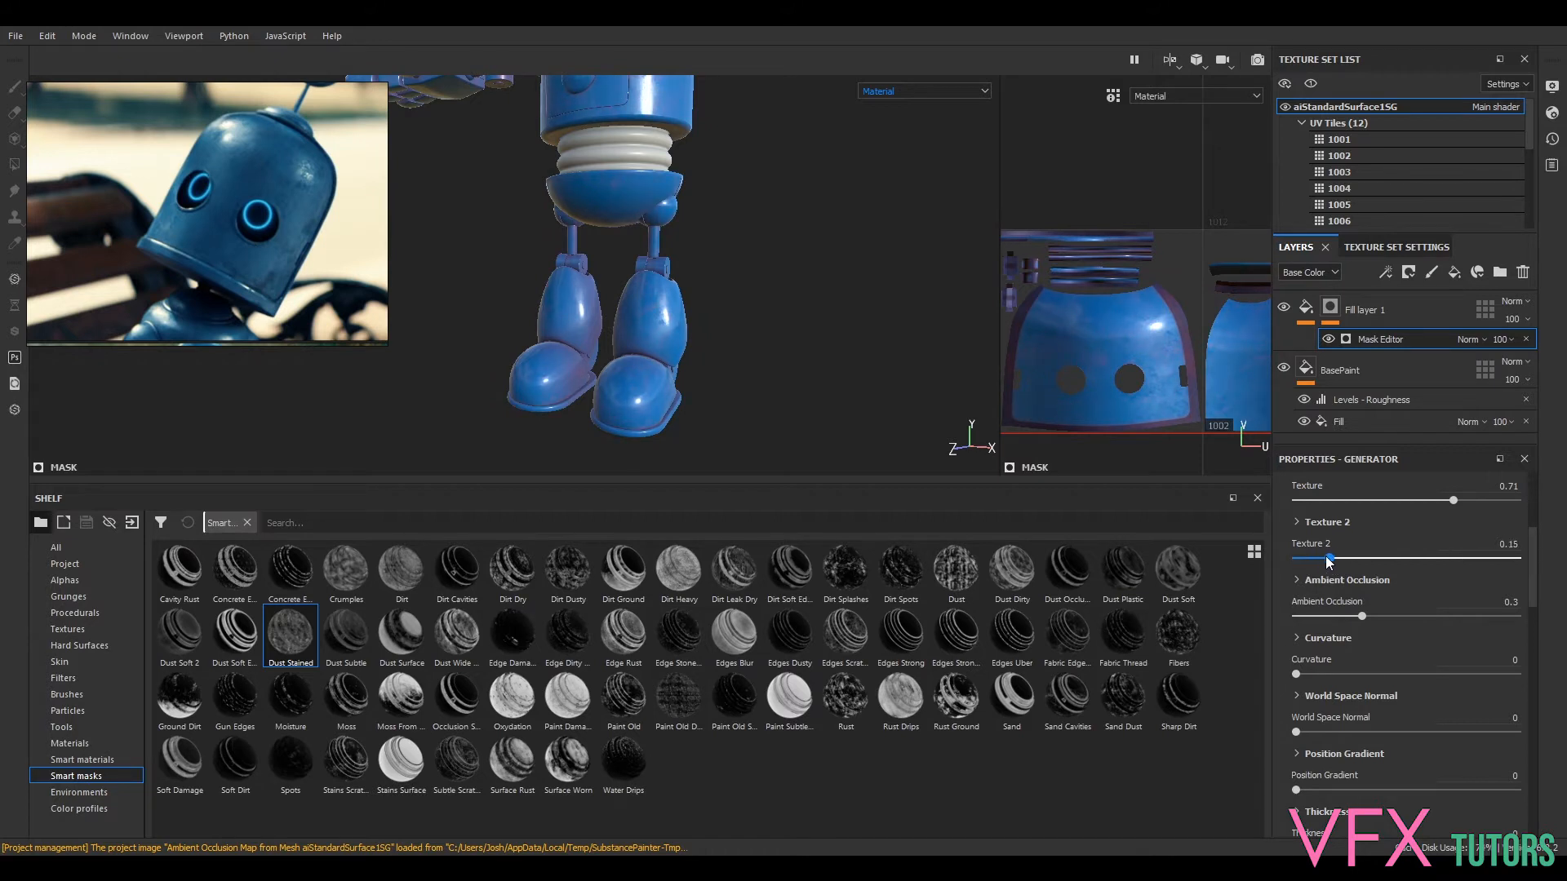
drag(1359, 614, 1319, 614)
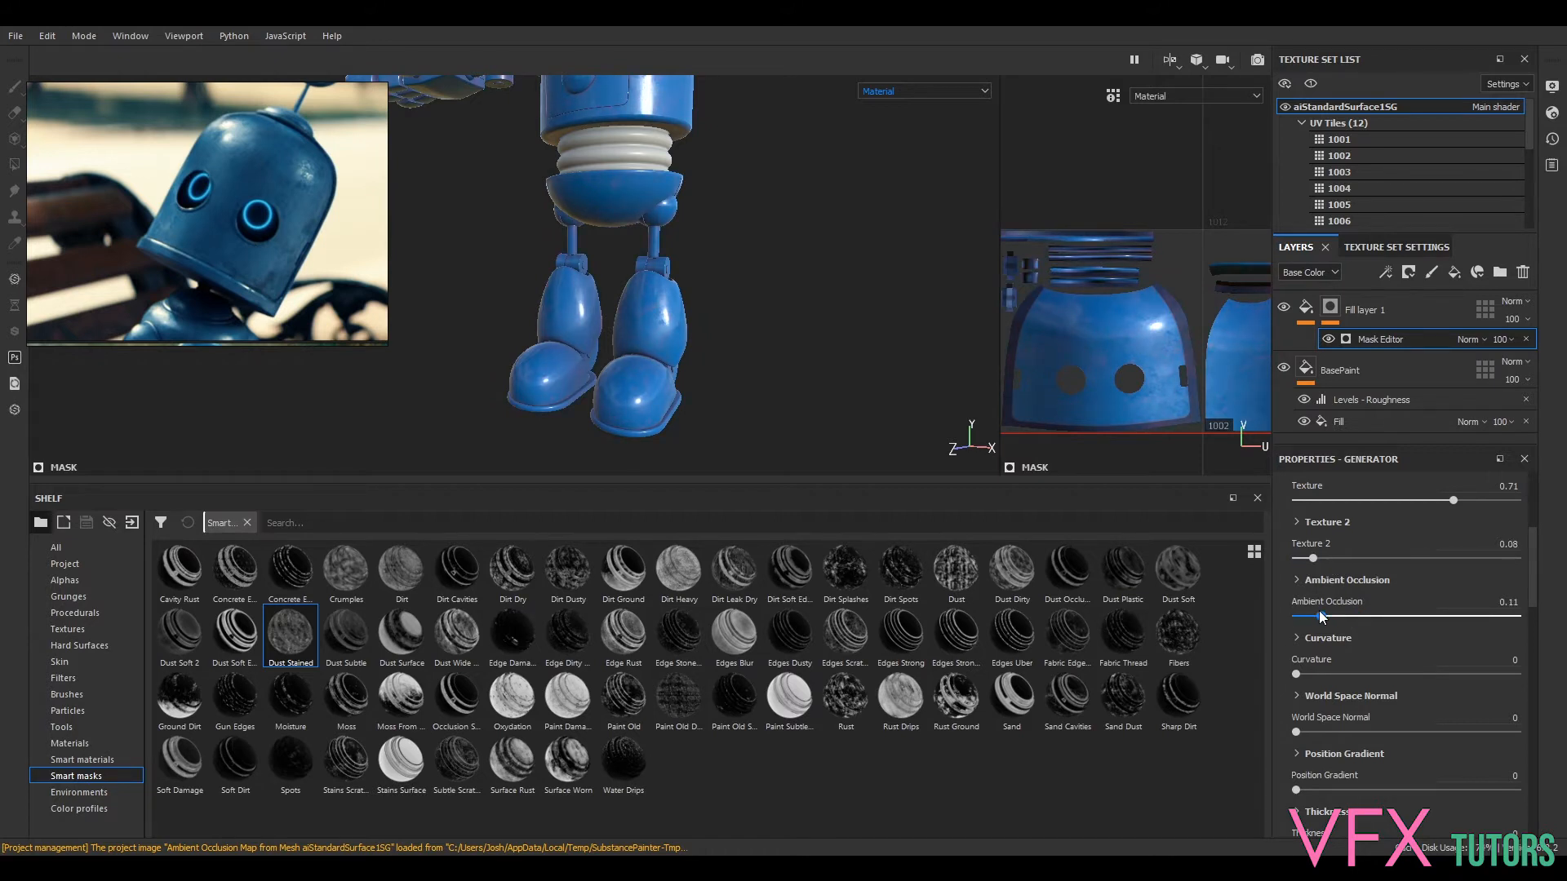
drag(1325, 612, 1324, 613)
- Raise the mask's Texture 2 to 0.12 while viewing the torso, and check the stains on the robot's head
alt+middle_drag(642, 215, 634, 464)
scroll(684, 286, down, 3)
scroll(682, 286, up, 5)
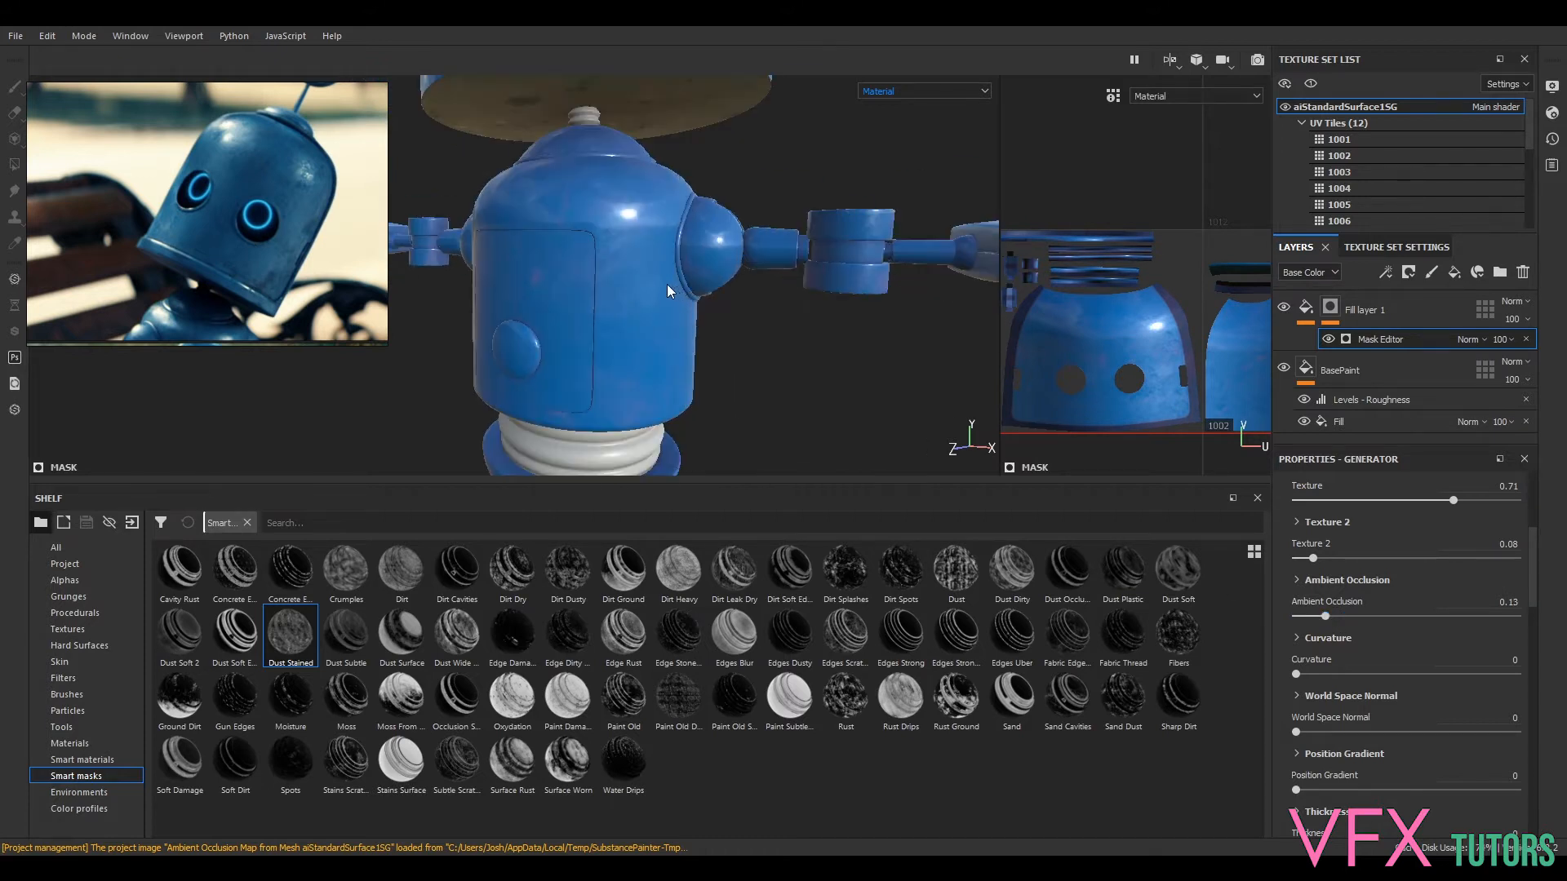
scroll(669, 291, up, 3)
drag(1313, 559, 1323, 562)
scroll(690, 253, down, 3)
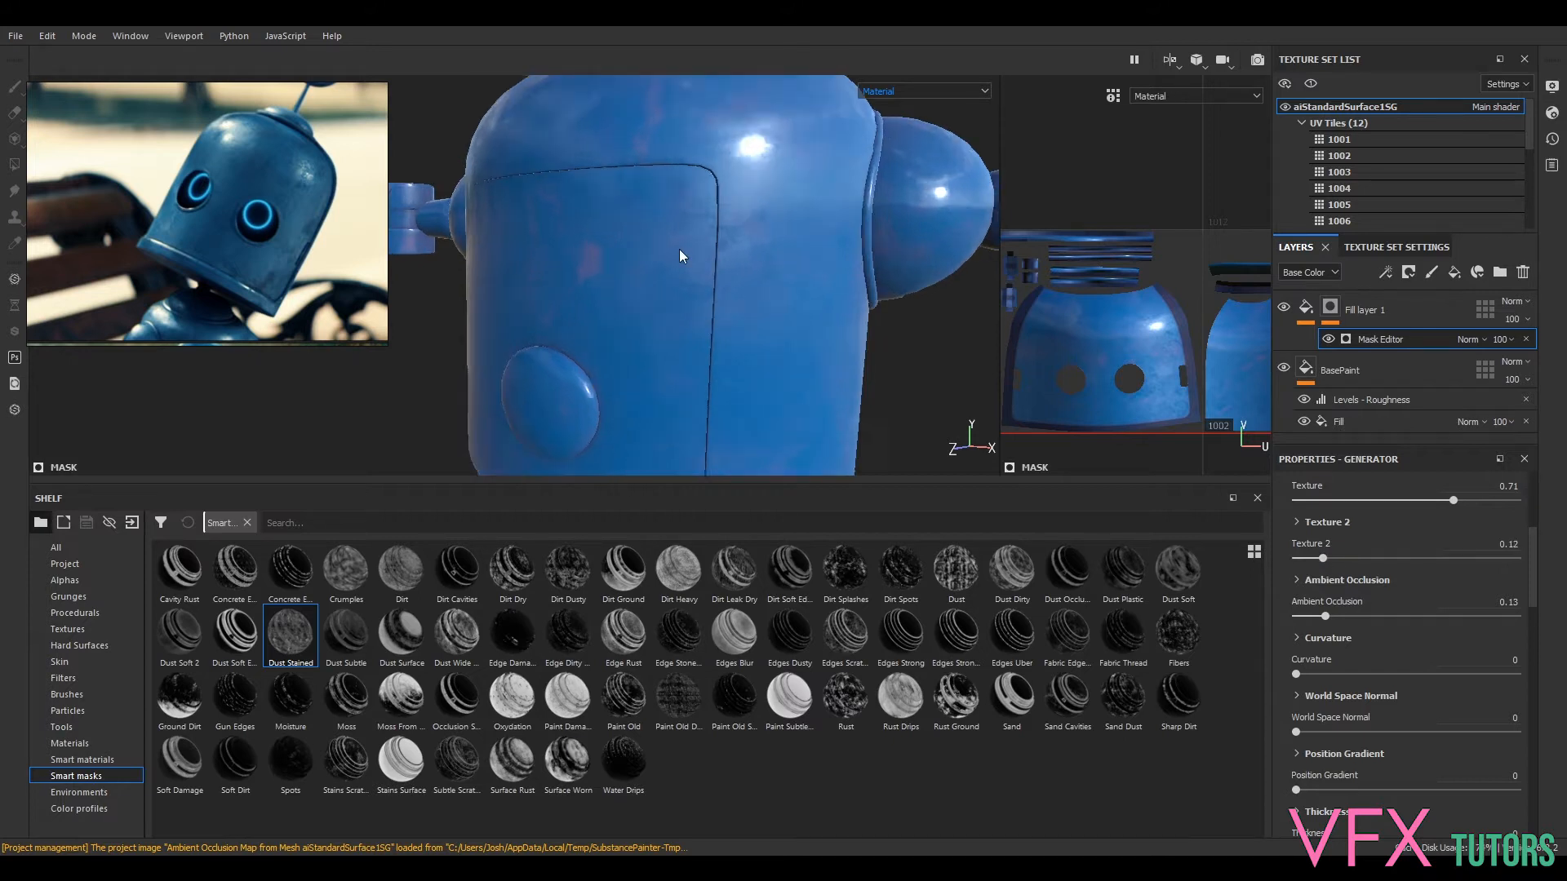
alt+drag(707, 239, 892, 424)
alt+middle_drag(783, 220, 765, 375)
scroll(765, 375, up, 2)
alt+drag(765, 375, 625, 128)
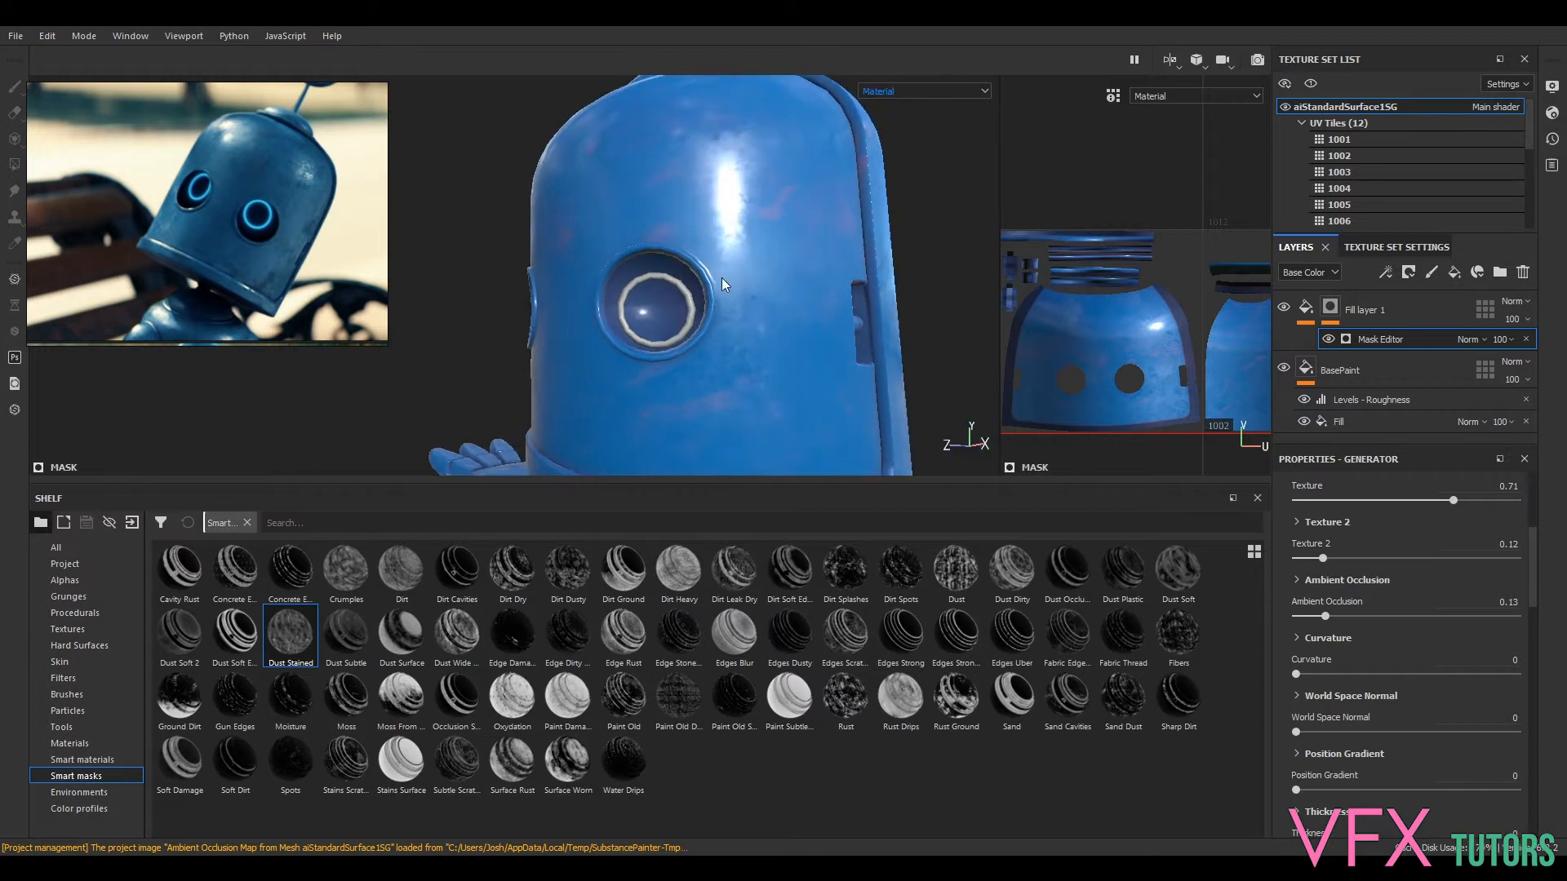
- Rename Fill layer 1 as BasePaintStains
double_click(1383, 310)
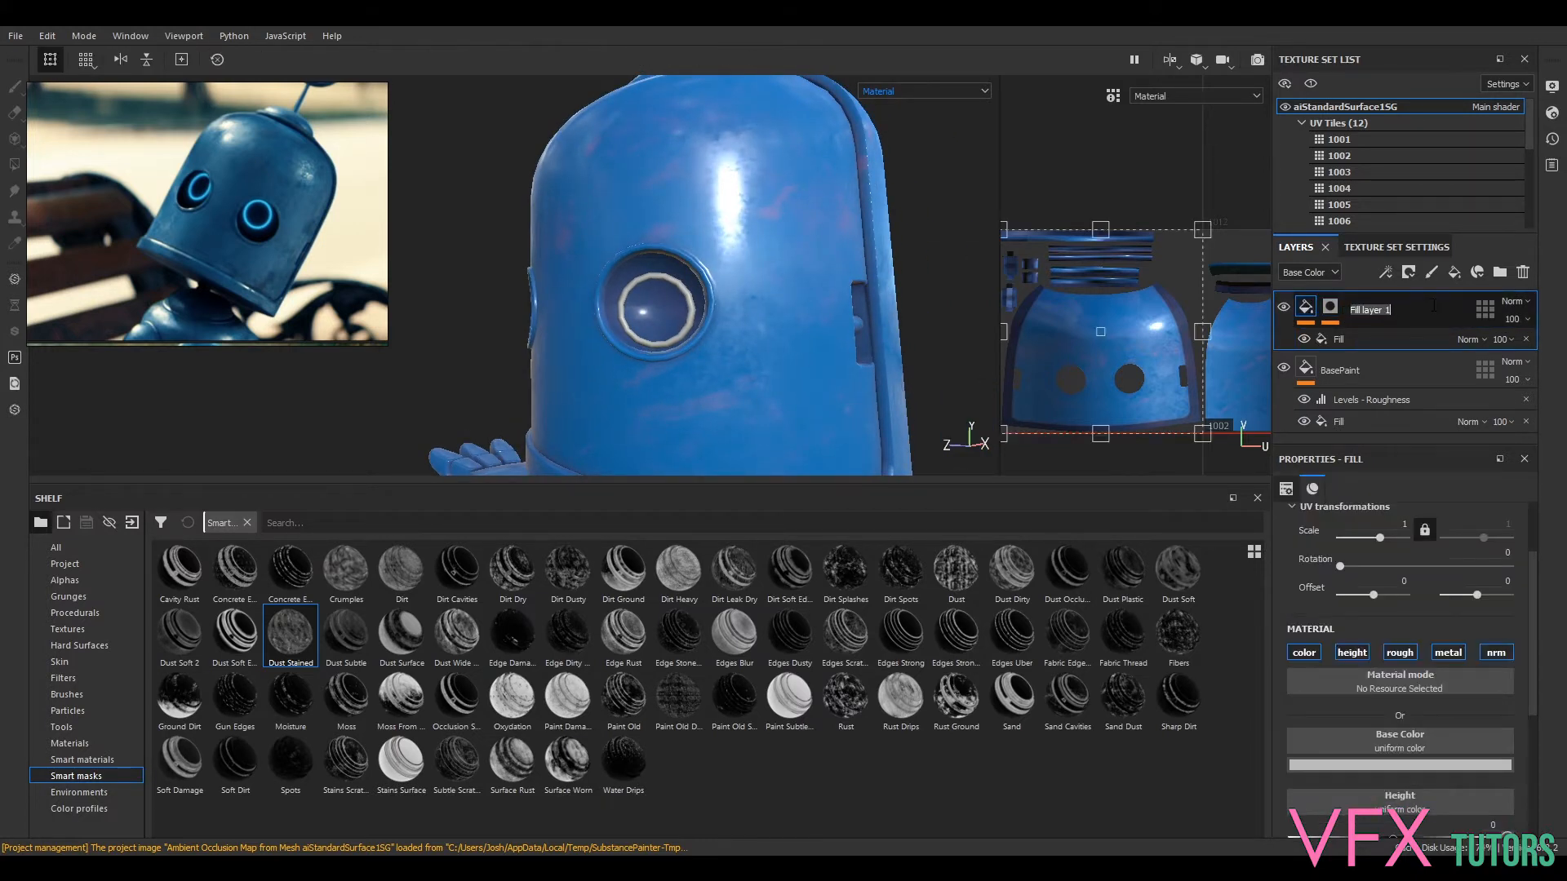
text(BasePaintStains)
key(Return)
- Replace the red base color of the BasePaintStains fill with a blue sampled from the robot and darken it
click(1348, 333)
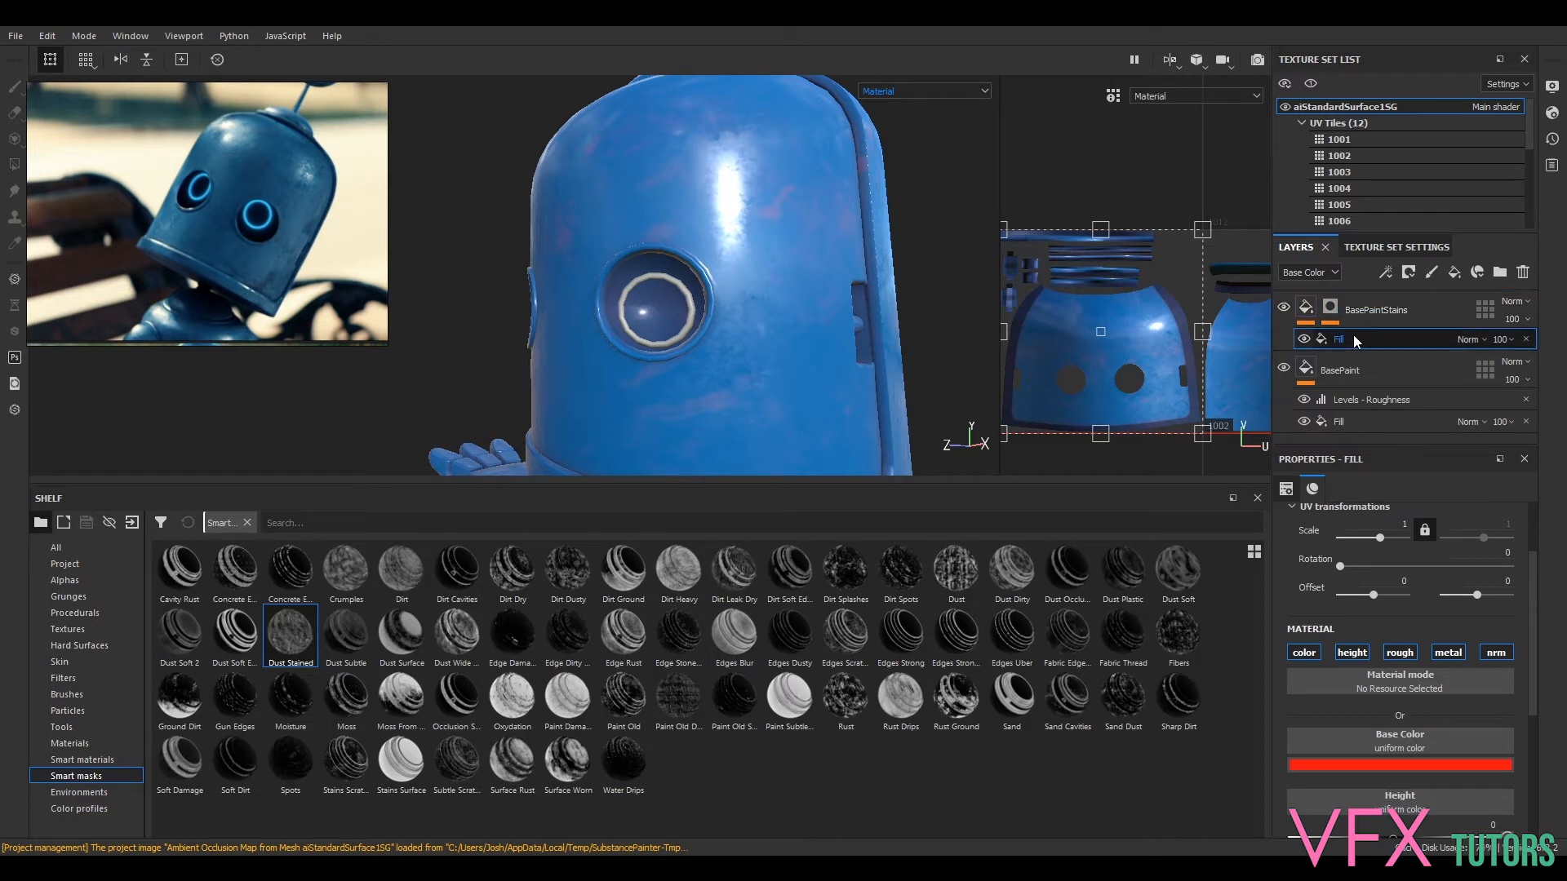
click(1402, 766)
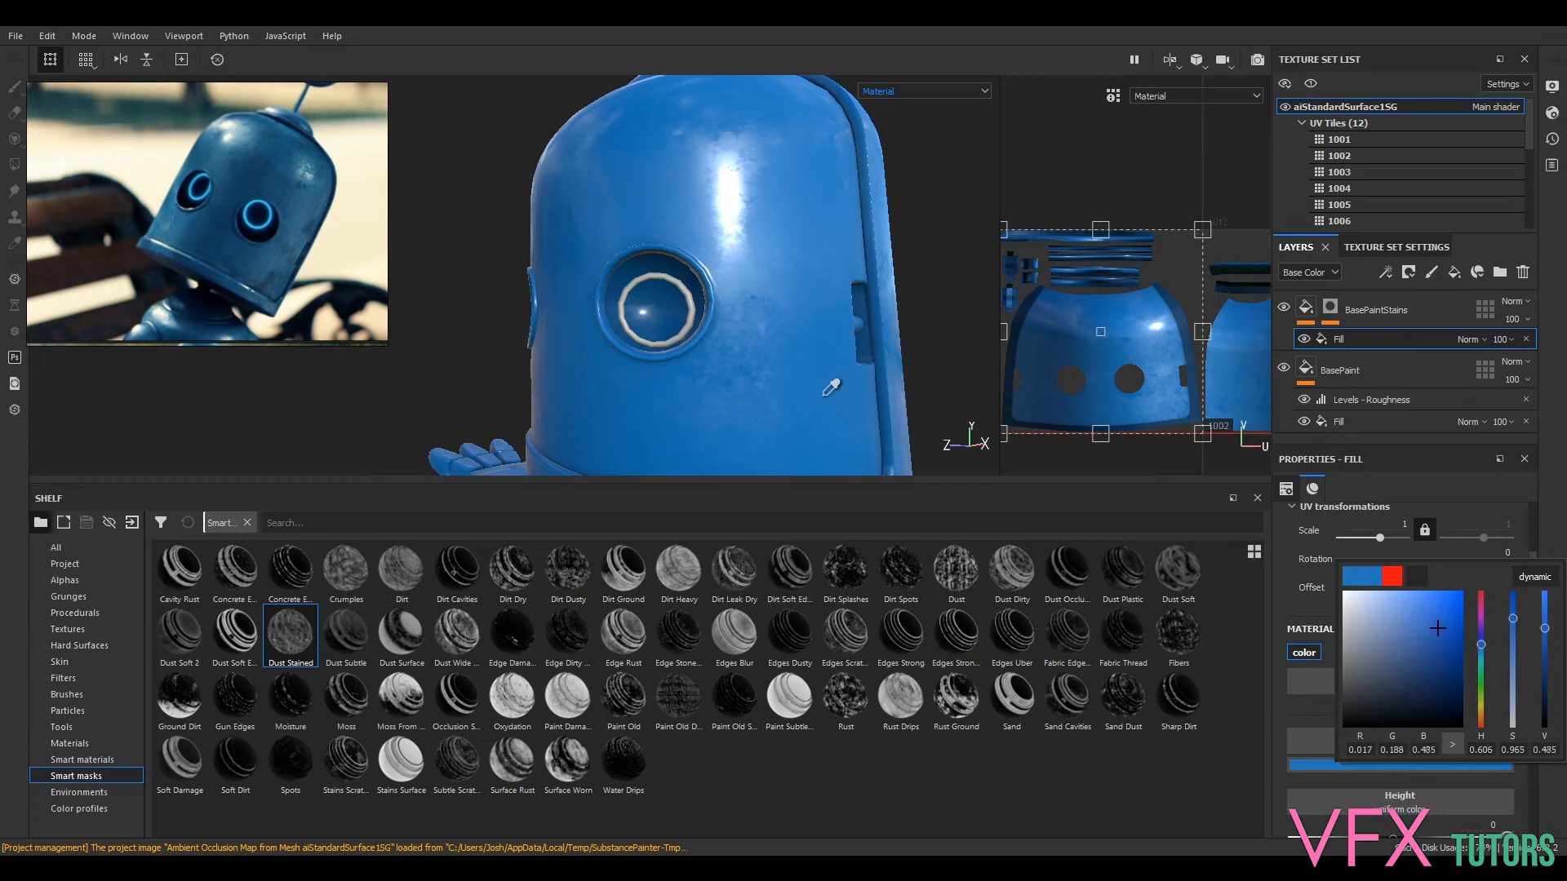
click(772, 301)
drag(765, 309, 1056, 356)
mouse_move(1418, 677)
mouse_down()
mouse_move(1436, 693)
mouse_move(1432, 655)
mouse_move(1430, 694)
mouse_move(1393, 643)
mouse_move(1439, 674)
mouse_up()
alt+drag(814, 372, 735, 314)
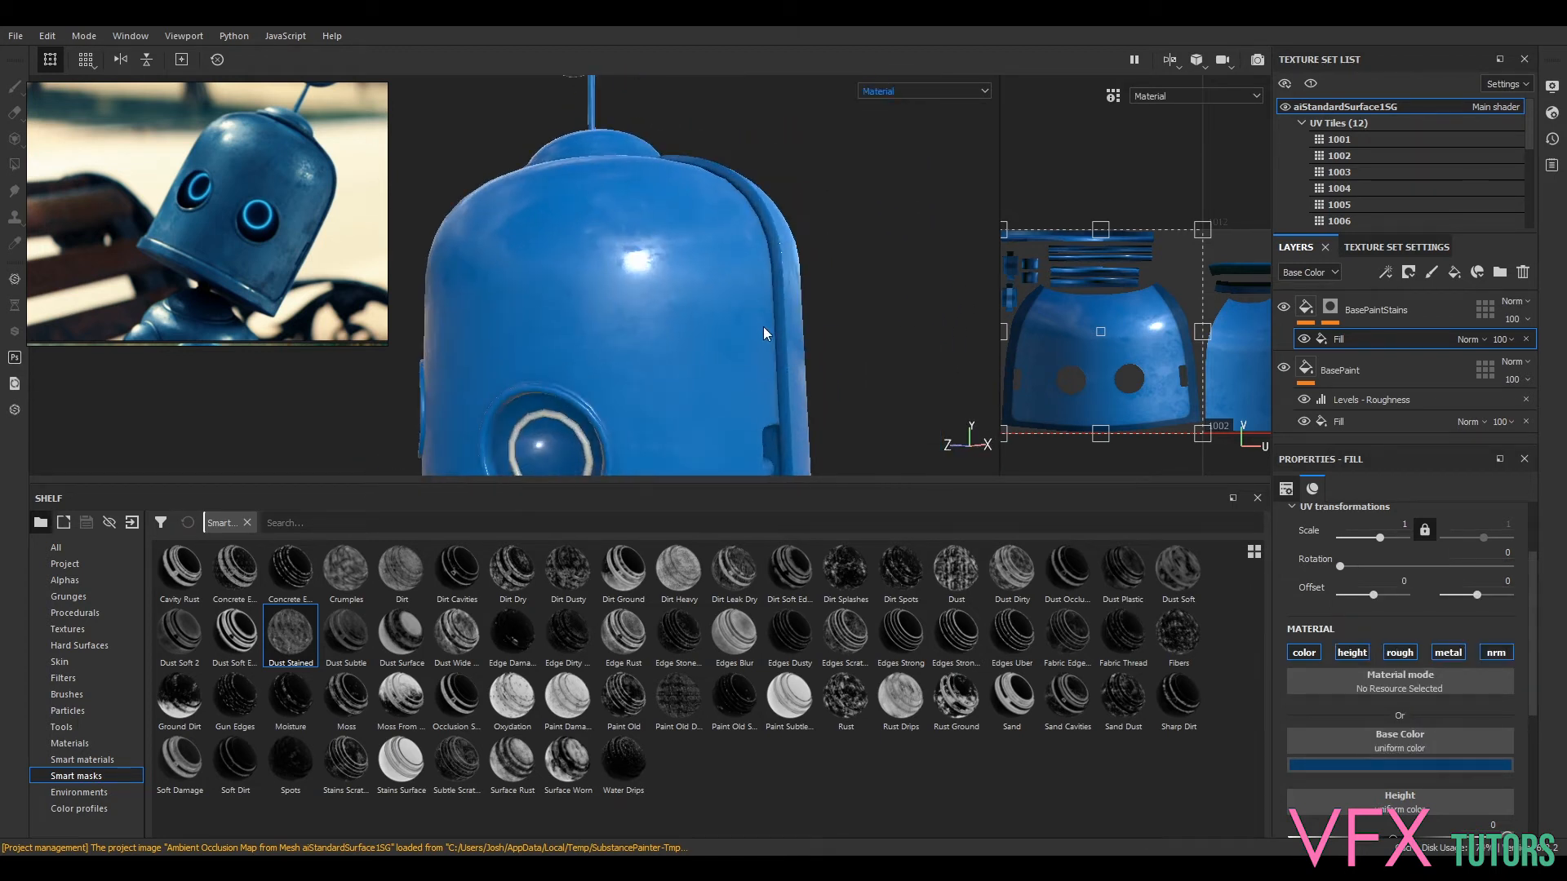
- Compare the robot's head with the BasePaintStains layer hidden and shown
click(1286, 309)
click(1286, 308)
alt+drag(629, 385, 665, 212)
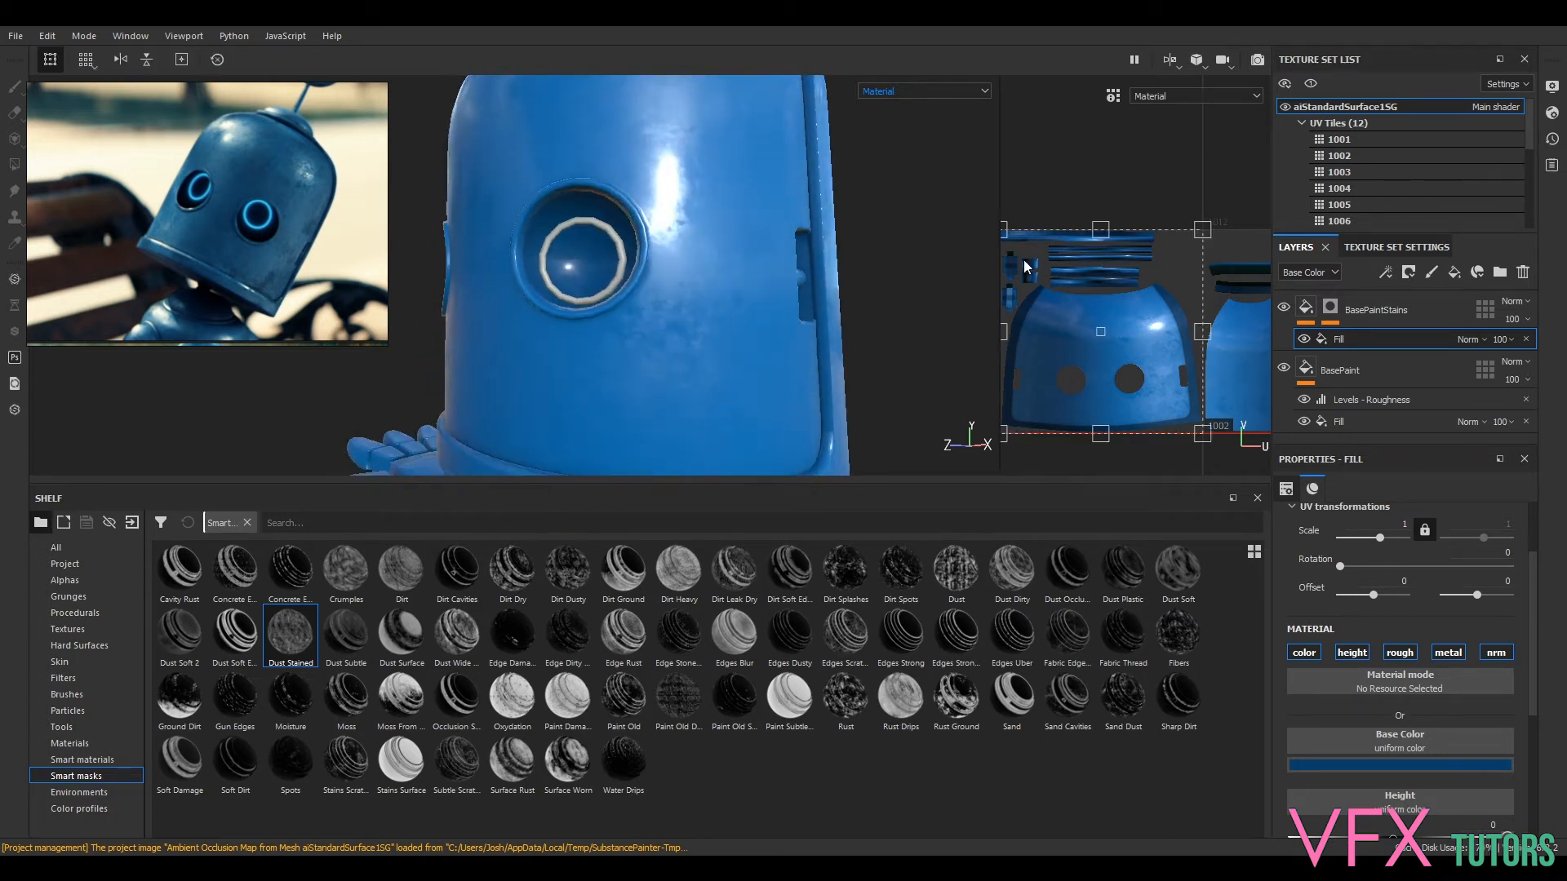
- Reopen the Mask Editor in the BasePaintStains mask and raise Texture 2 to 0.36
click(1334, 308)
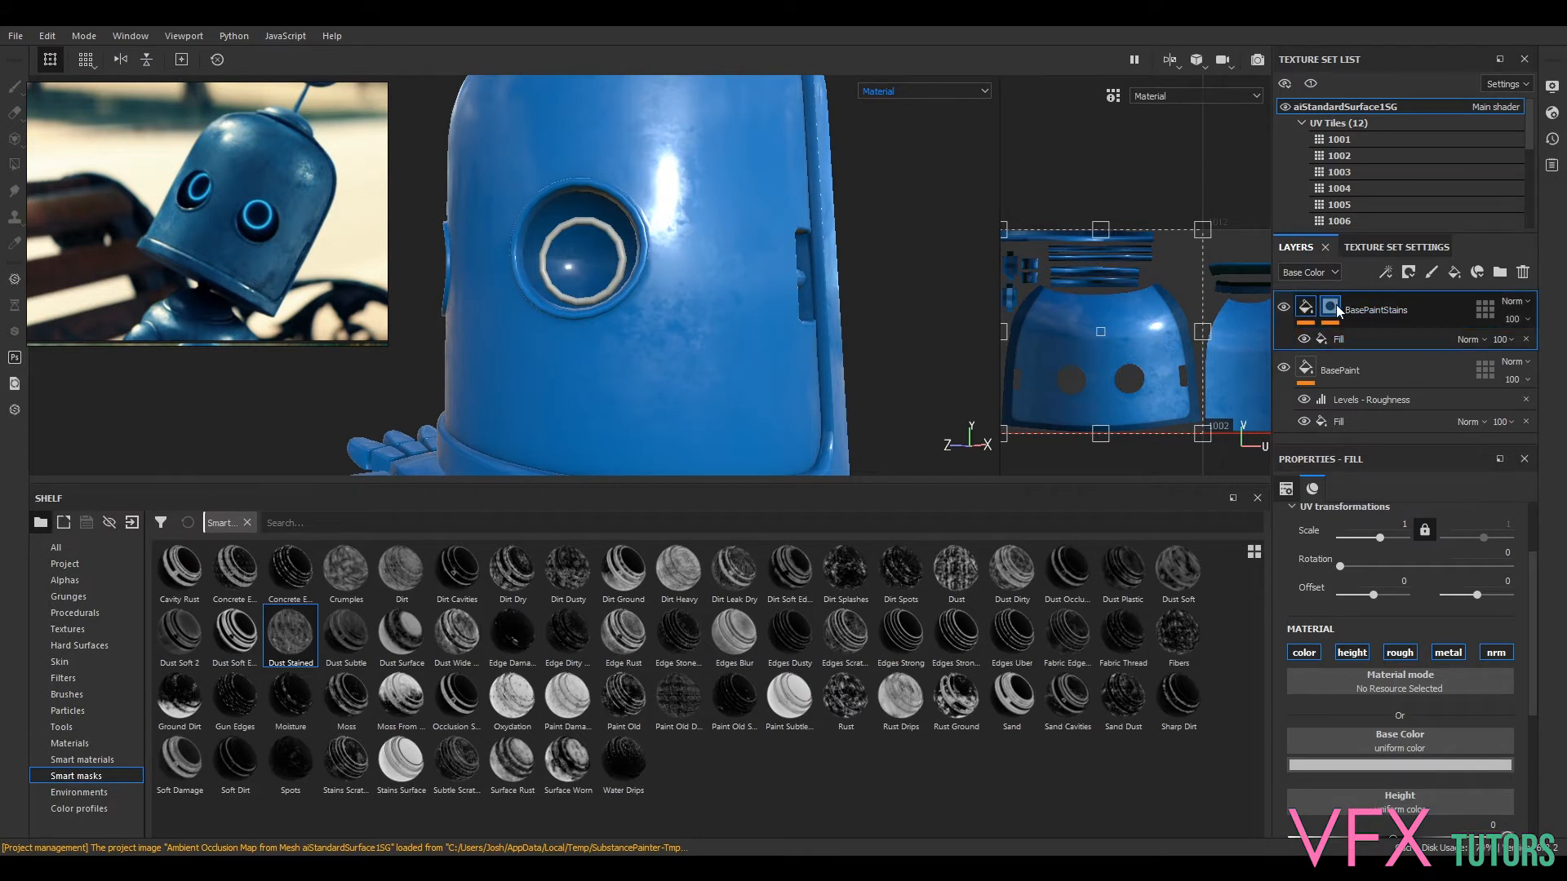
scroll(1418, 669, down, 5)
click(1376, 336)
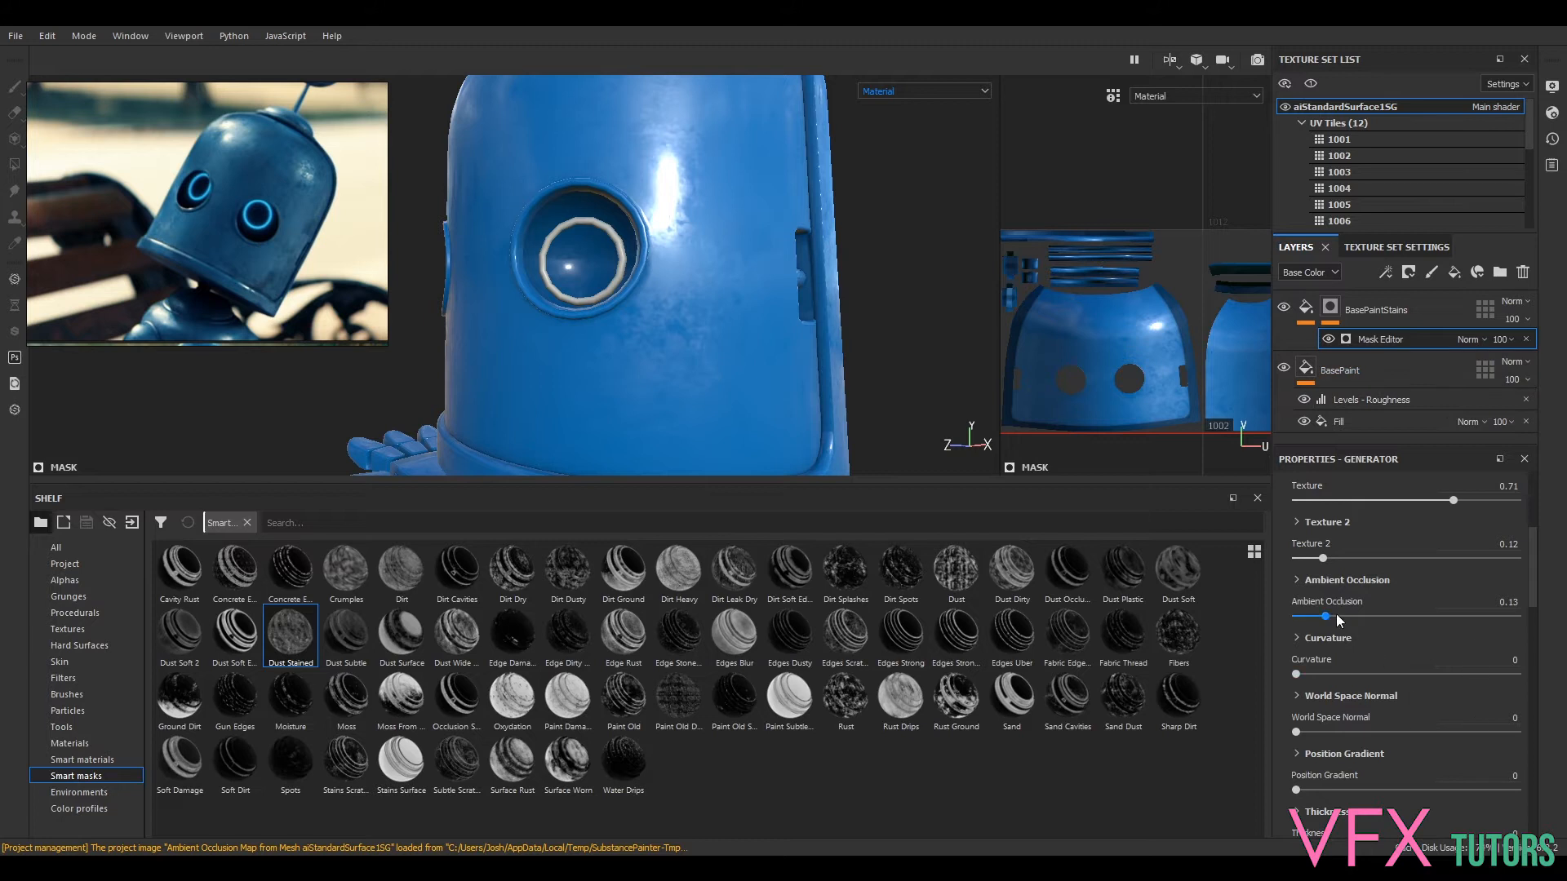
drag(1322, 559, 1375, 569)
- Examine the dark blue stains on the robot's head and body from several angles
alt+drag(879, 310, 734, 371)
scroll(735, 371, down, 3)
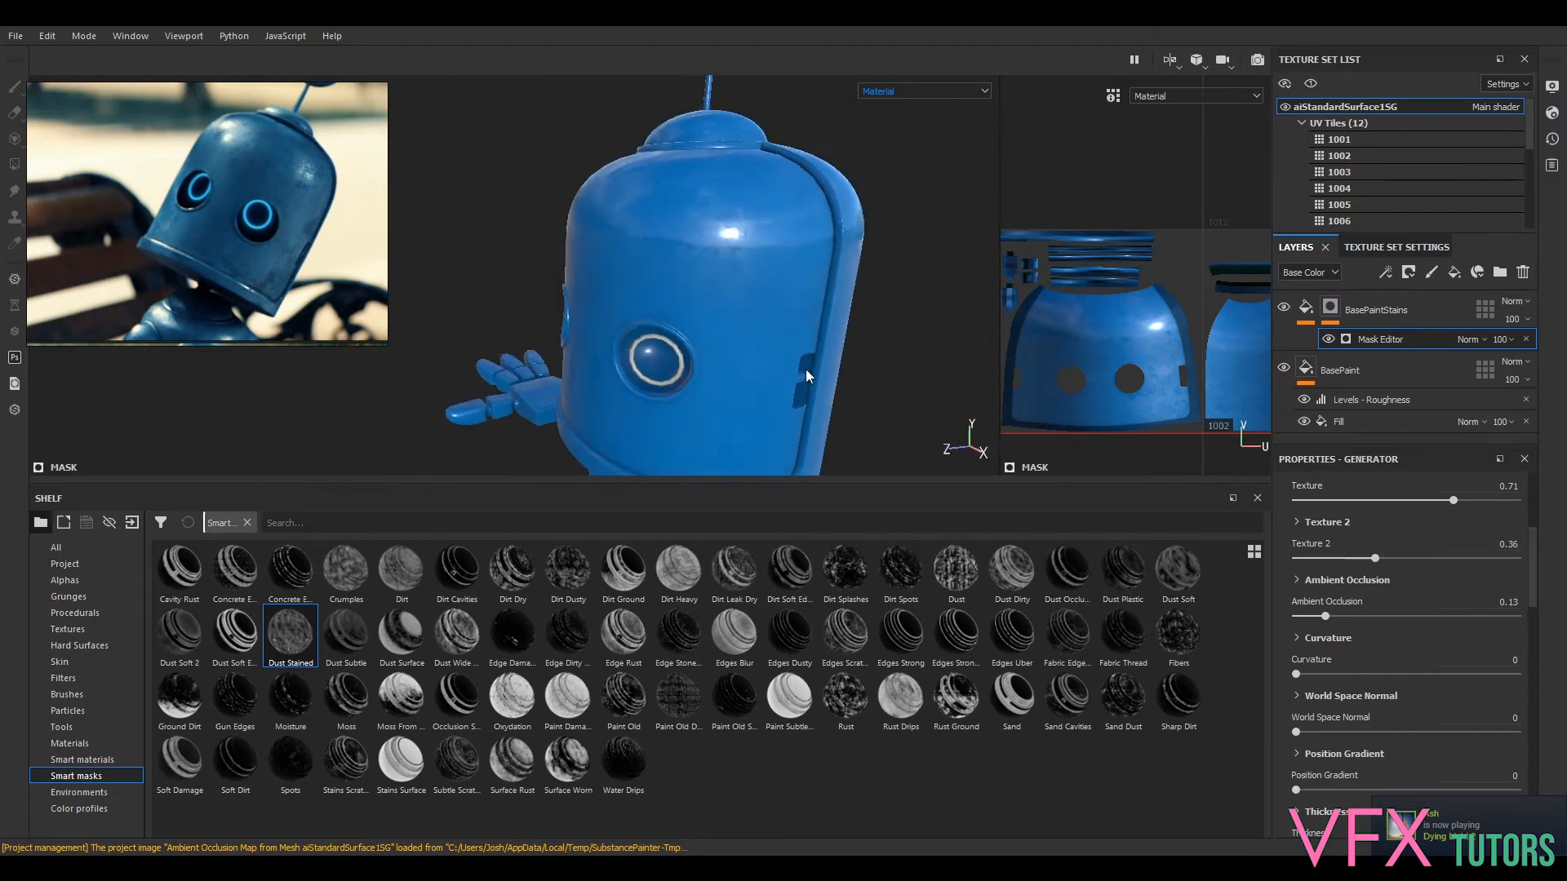
alt+middle_drag(736, 371, 728, 209)
scroll(728, 209, up, 1)
alt+drag(727, 209, 822, 220)
alt+middle_drag(822, 220, 825, 114)
alt+drag(824, 269, 693, 301)
alt+middle_drag(693, 302, 783, 416)
alt+drag(784, 417, 798, 377)
- Raise the Global Balance of the BasePaintStains Mask Editor to 0.62
scroll(1365, 546, up, 3)
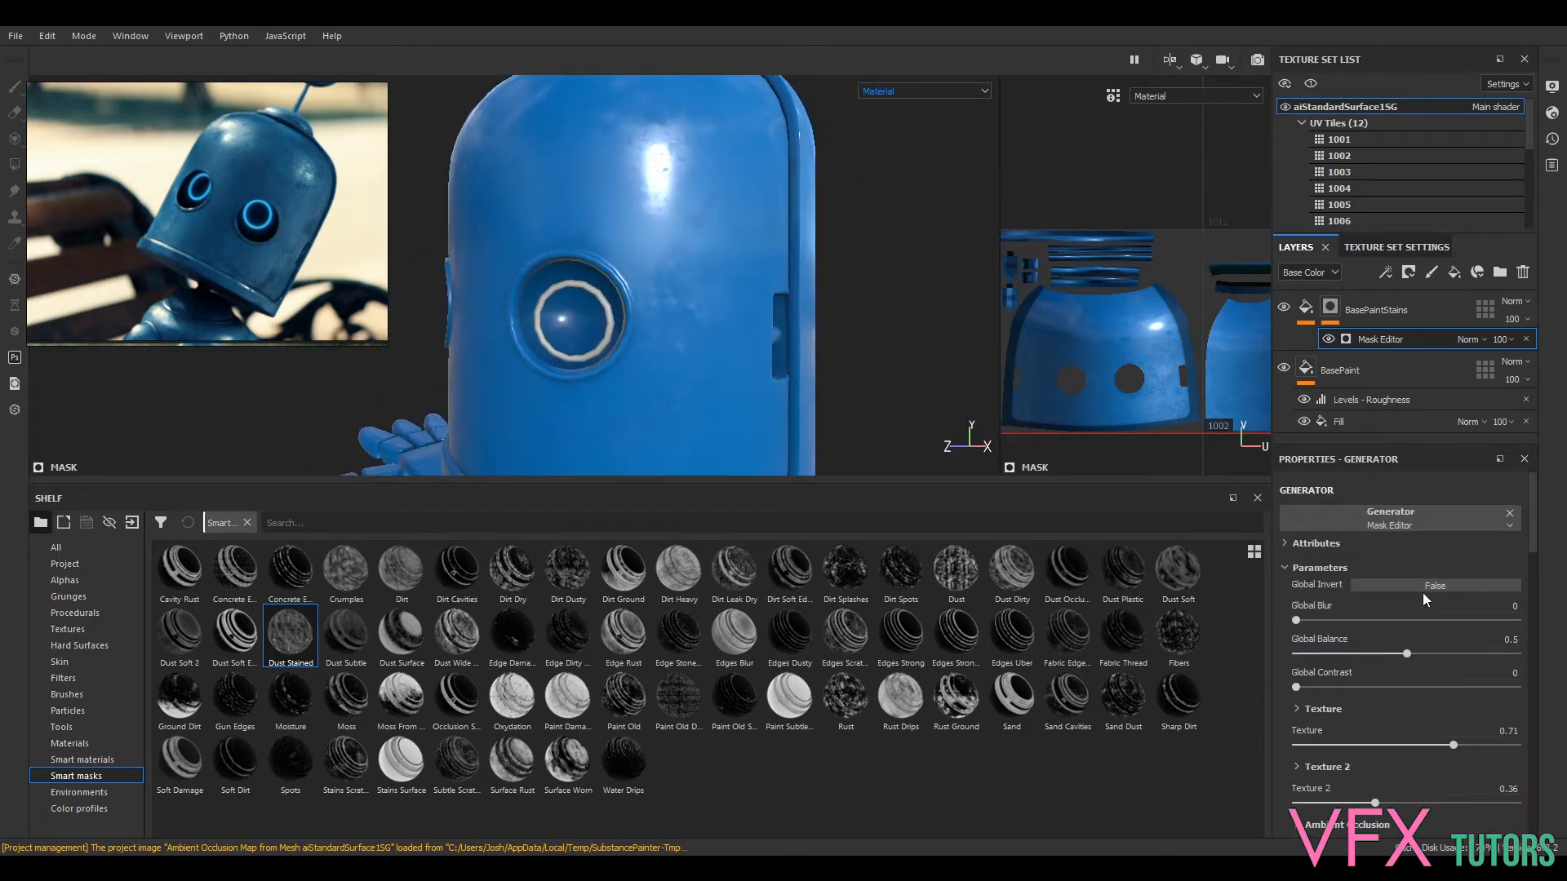
scroll(1423, 663, down, 10)
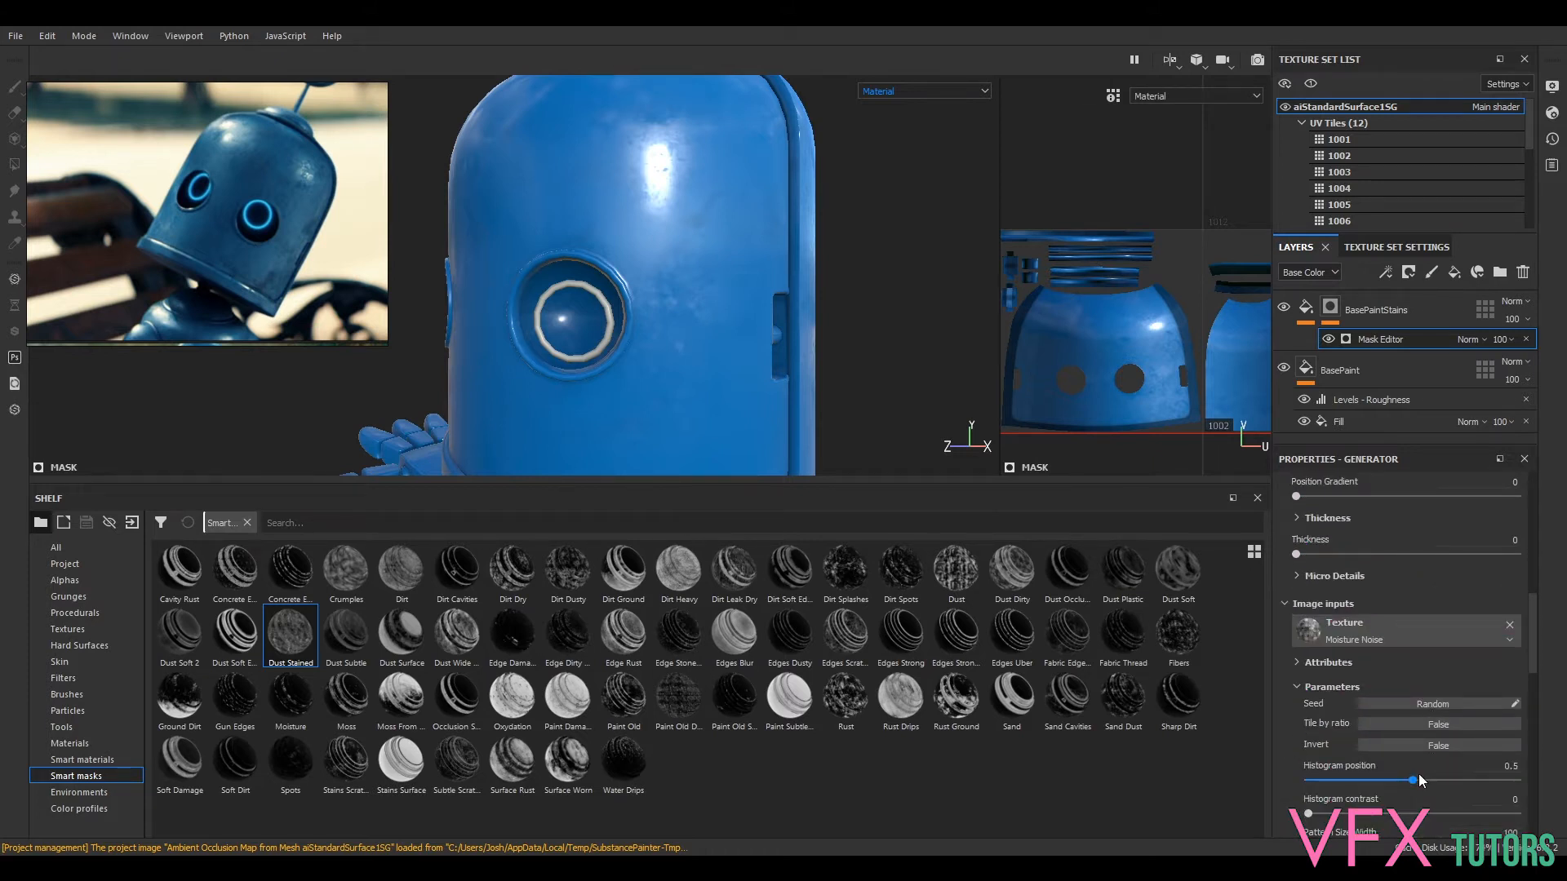
scroll(1402, 595, up, 10)
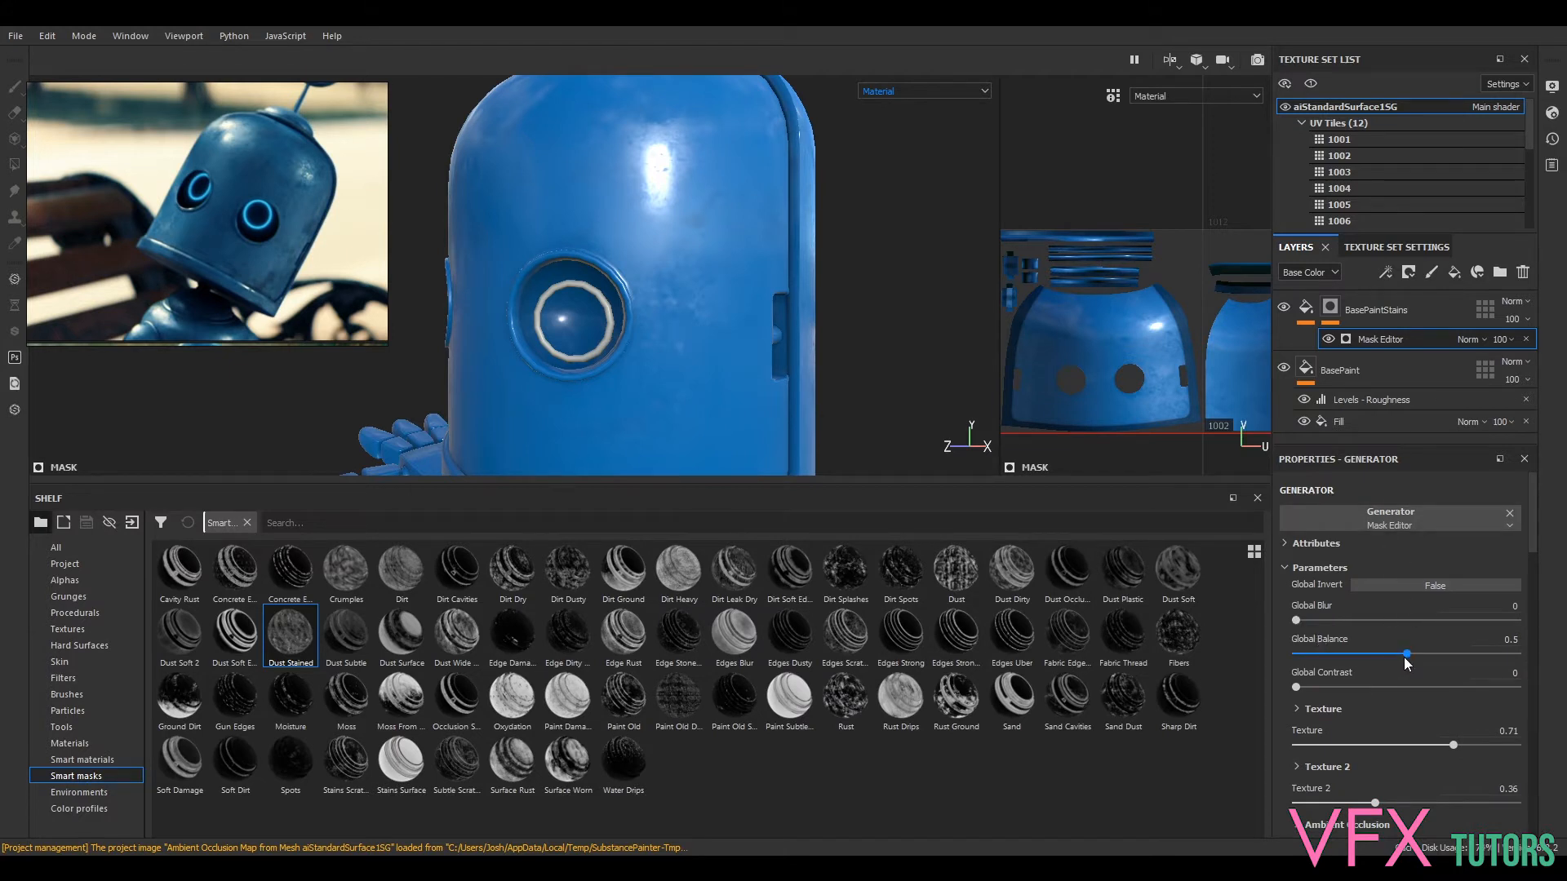
mouse_move(1407, 654)
mouse_down()
mouse_move(1362, 654)
mouse_move(1471, 658)
mouse_move(1433, 658)
mouse_up()
- Review the BasePaintStains Mask Editor's settings, including the Moisture Noise and Grunge Splashes Dusty texture parameters
scroll(1363, 710, down, 10)
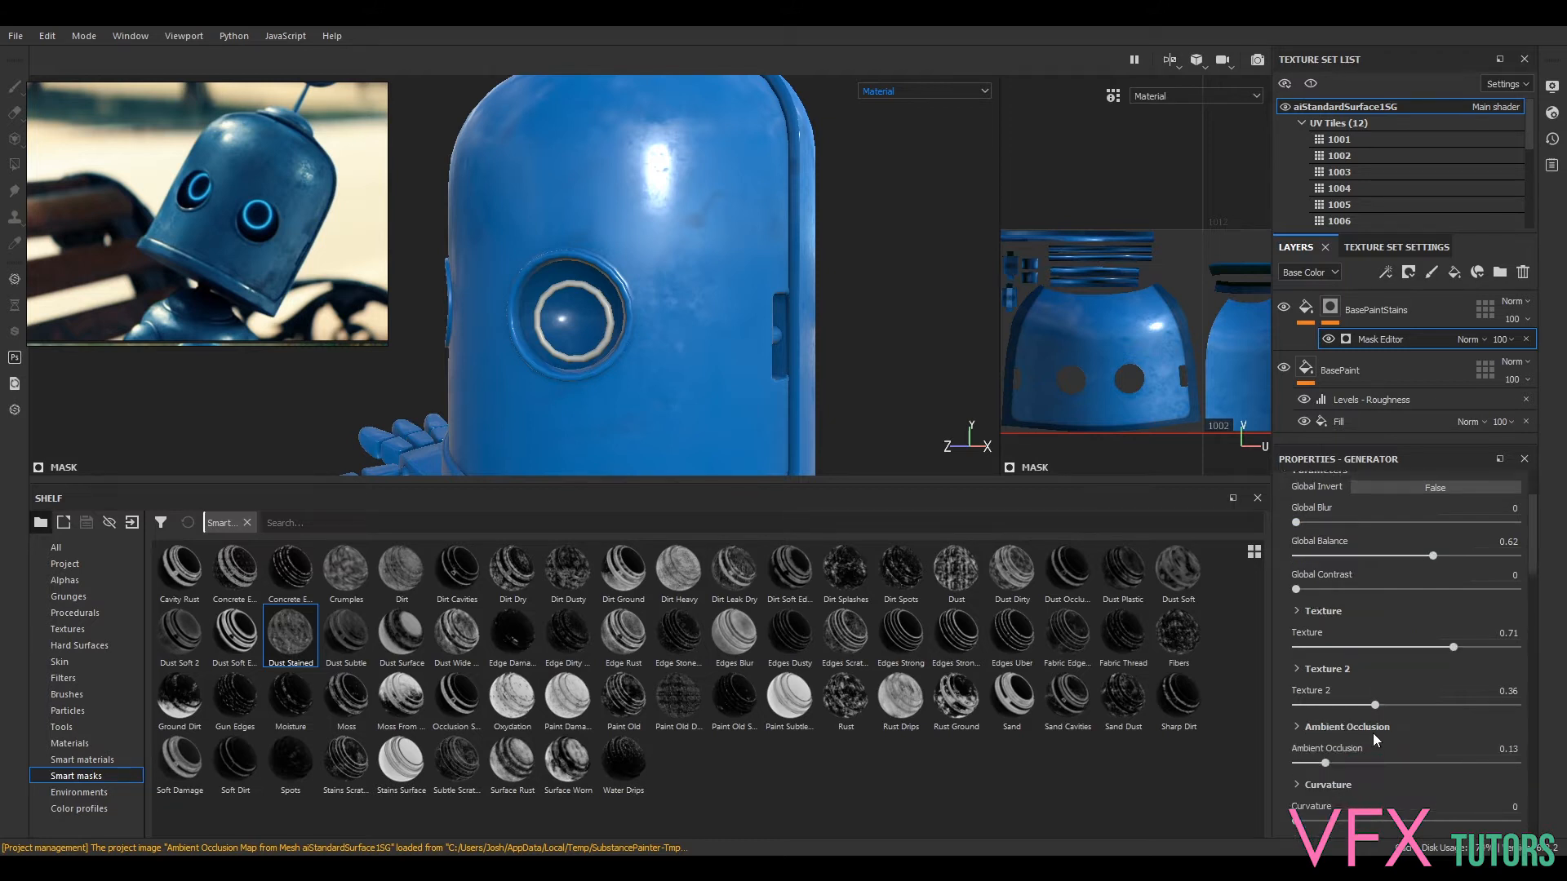
scroll(1361, 768, down, 6)
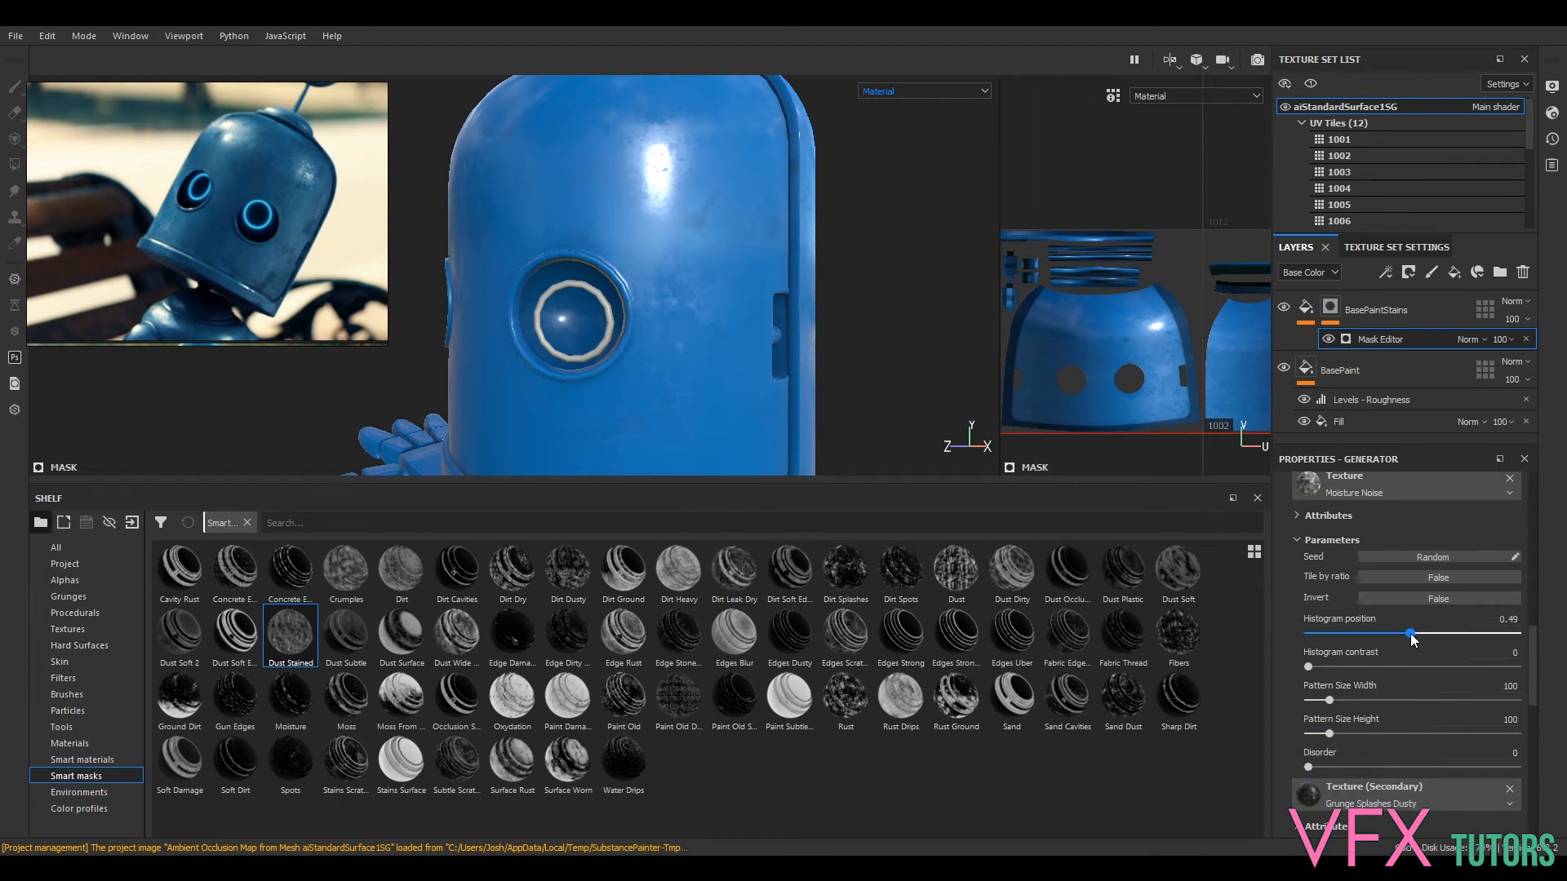
scroll(1436, 730, up, 3)
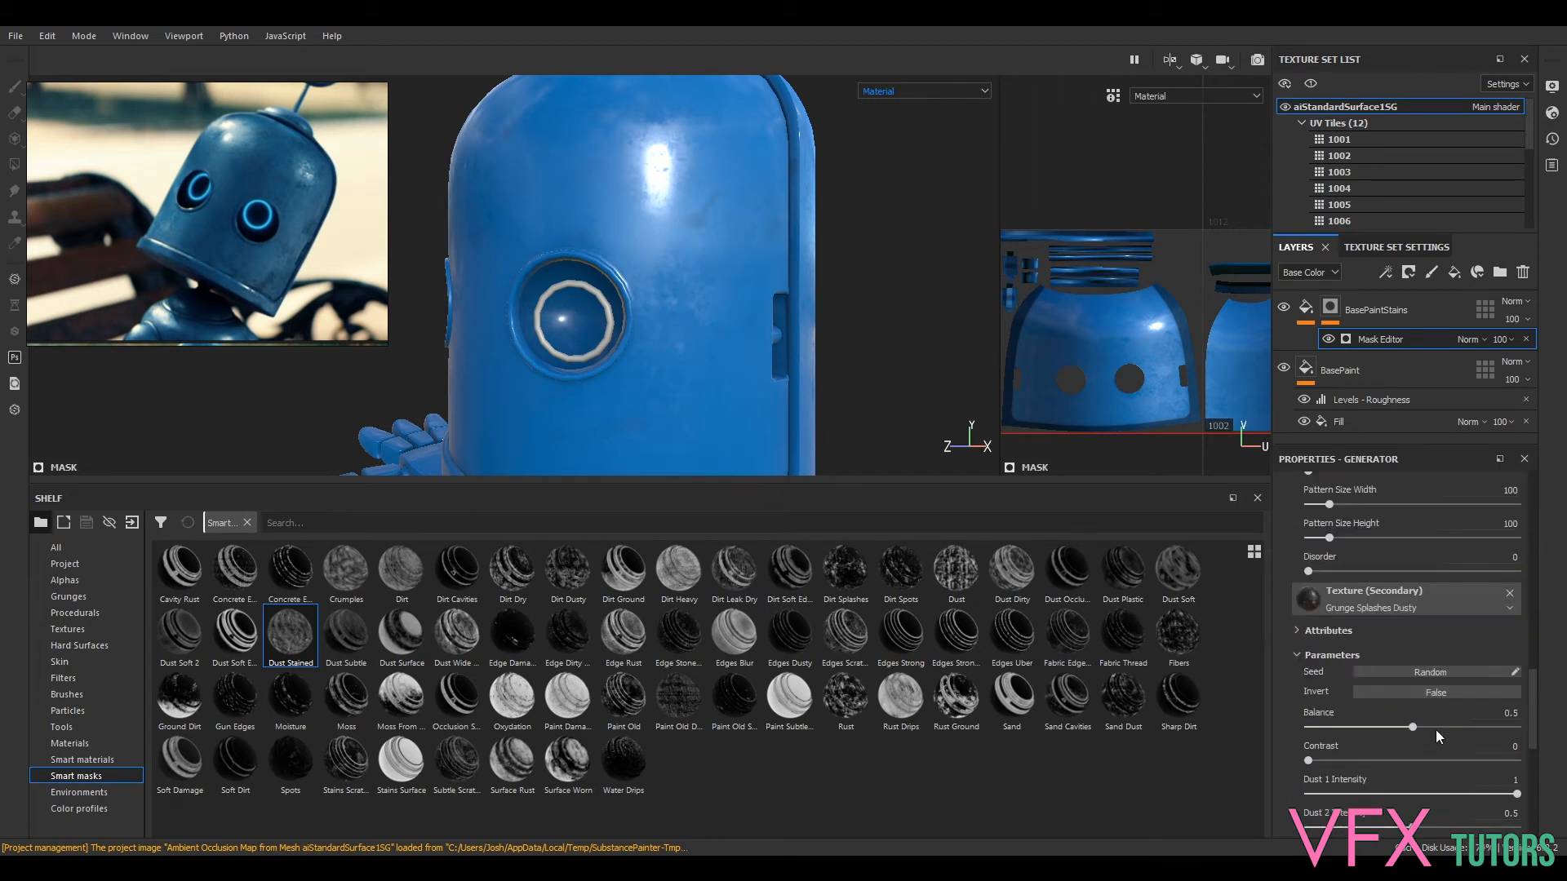
scroll(1392, 702, up, 3)
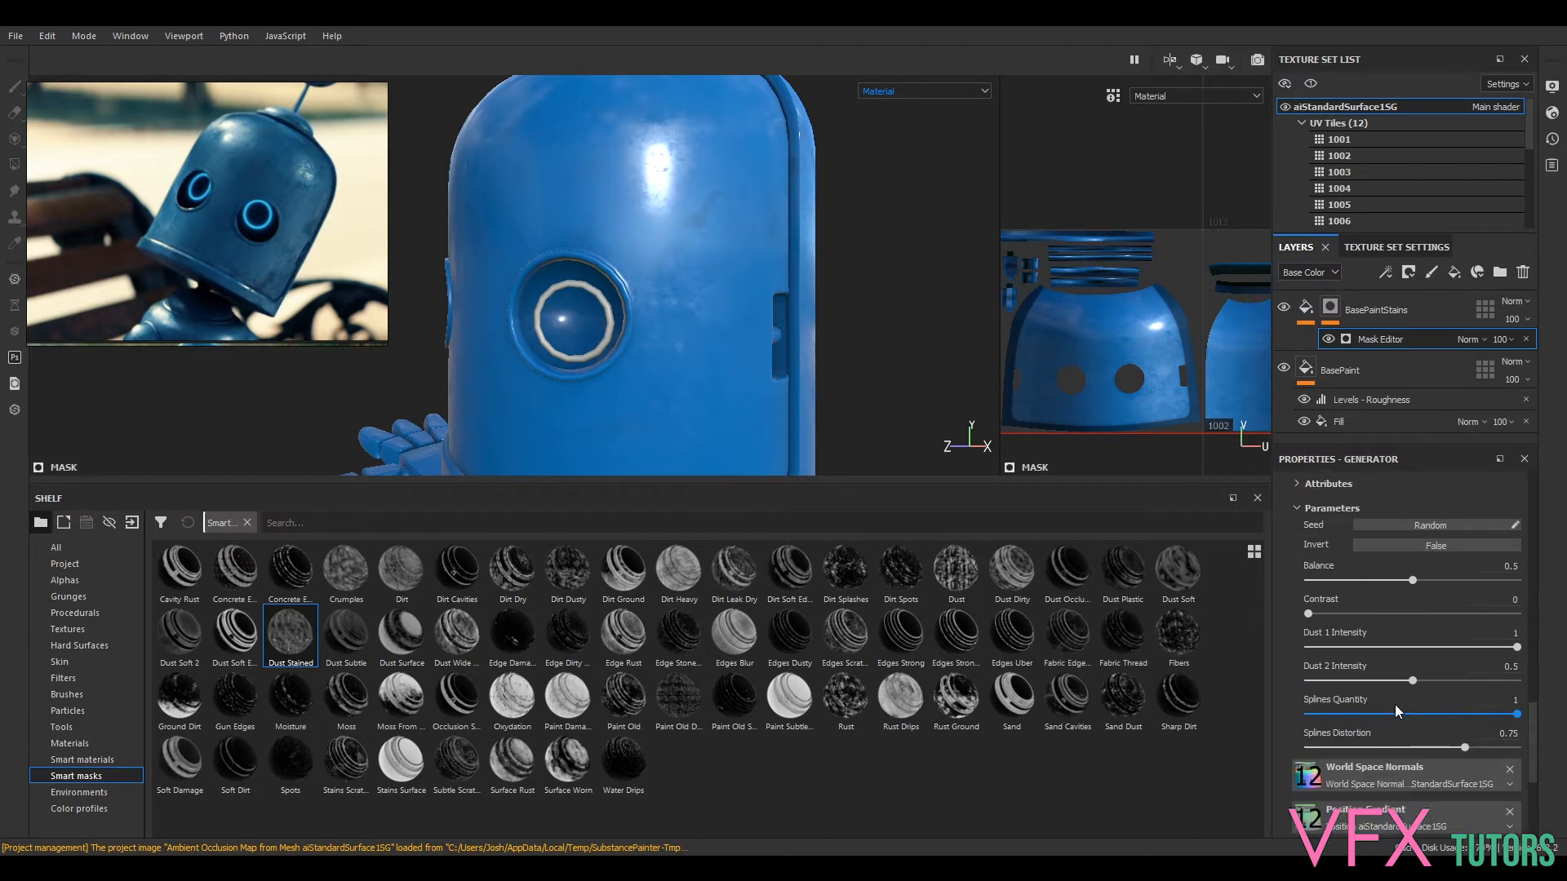
scroll(1400, 612, down, 4)
scroll(1412, 650, down, 5)
scroll(1409, 570, up, 1)
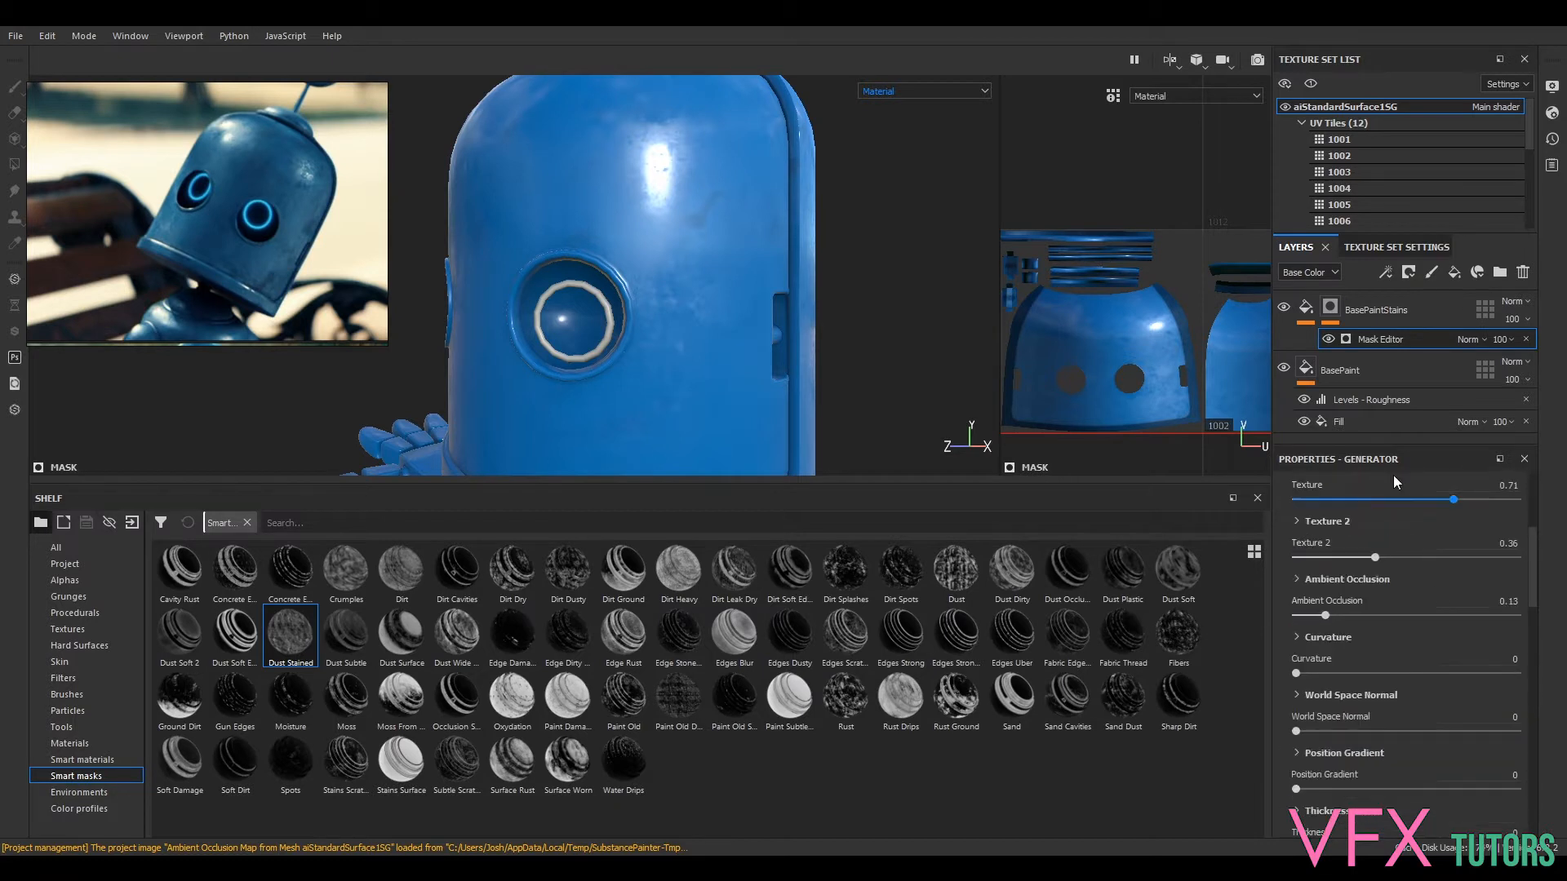
- Switch the BasePaintStains fill from UV projection to tri-planar projection
click(1306, 308)
scroll(1426, 603, up, 2)
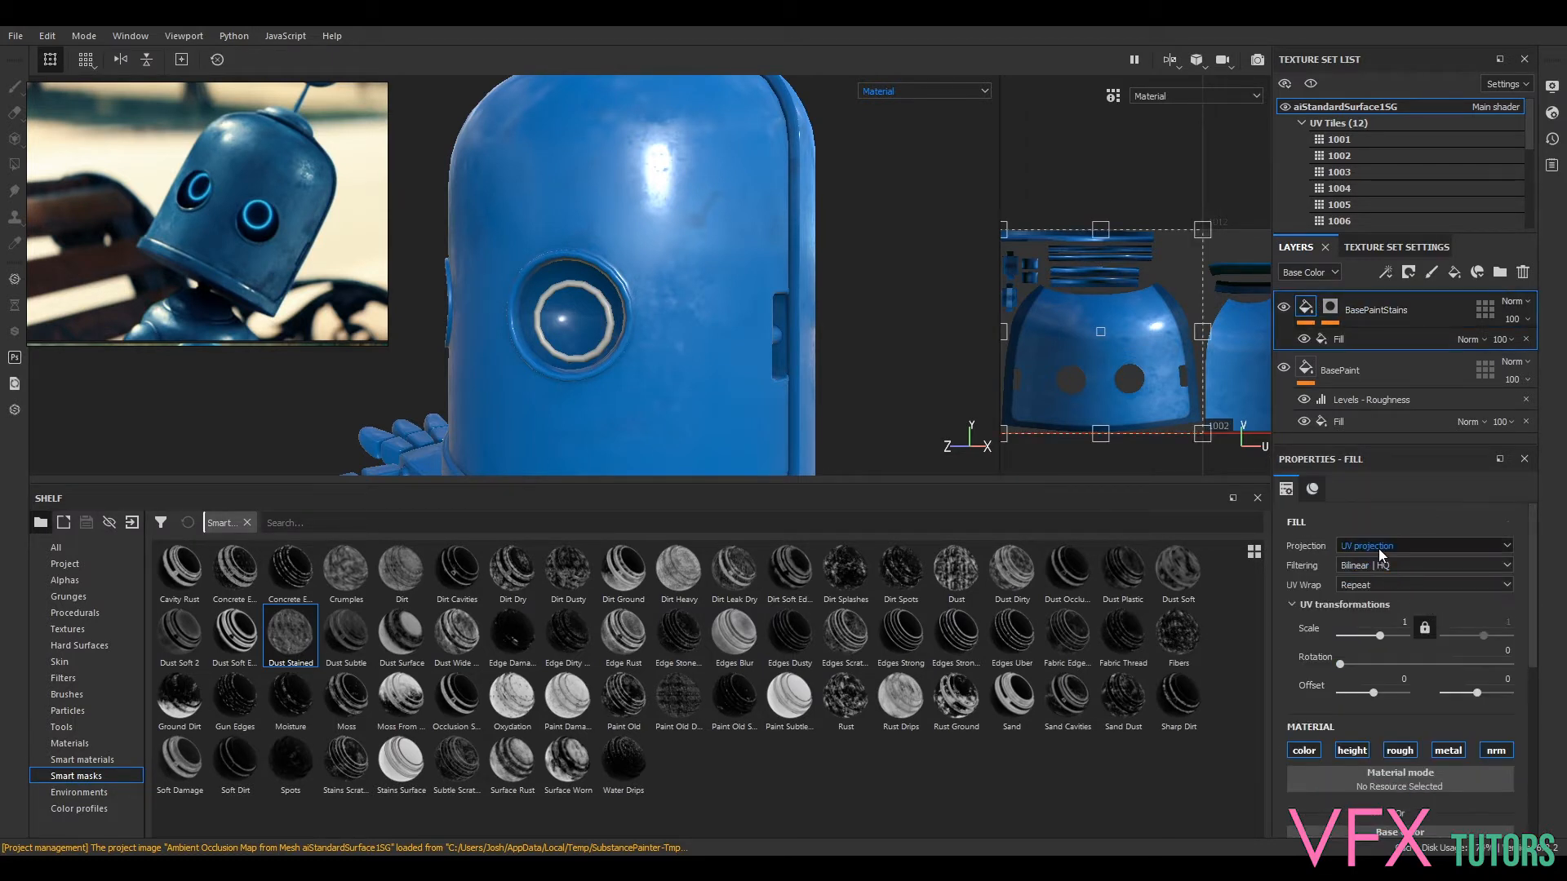
click(1379, 548)
click(1396, 578)
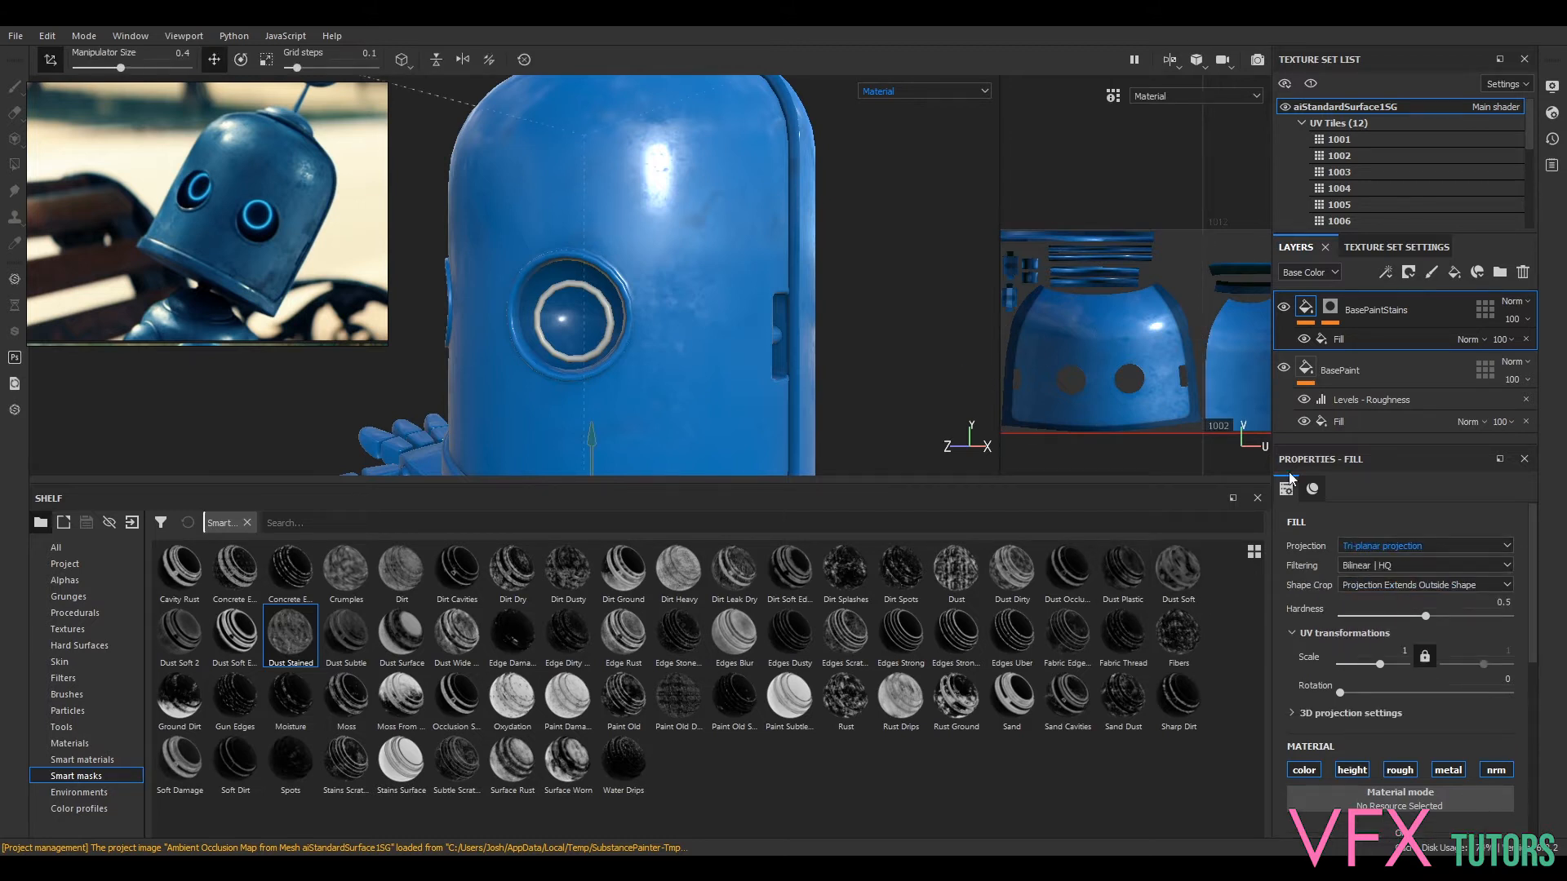
- Check the settings of the BasePaintStains mask and its Mask Editor, and recheck the tri-planar projection on the fill
click(1330, 306)
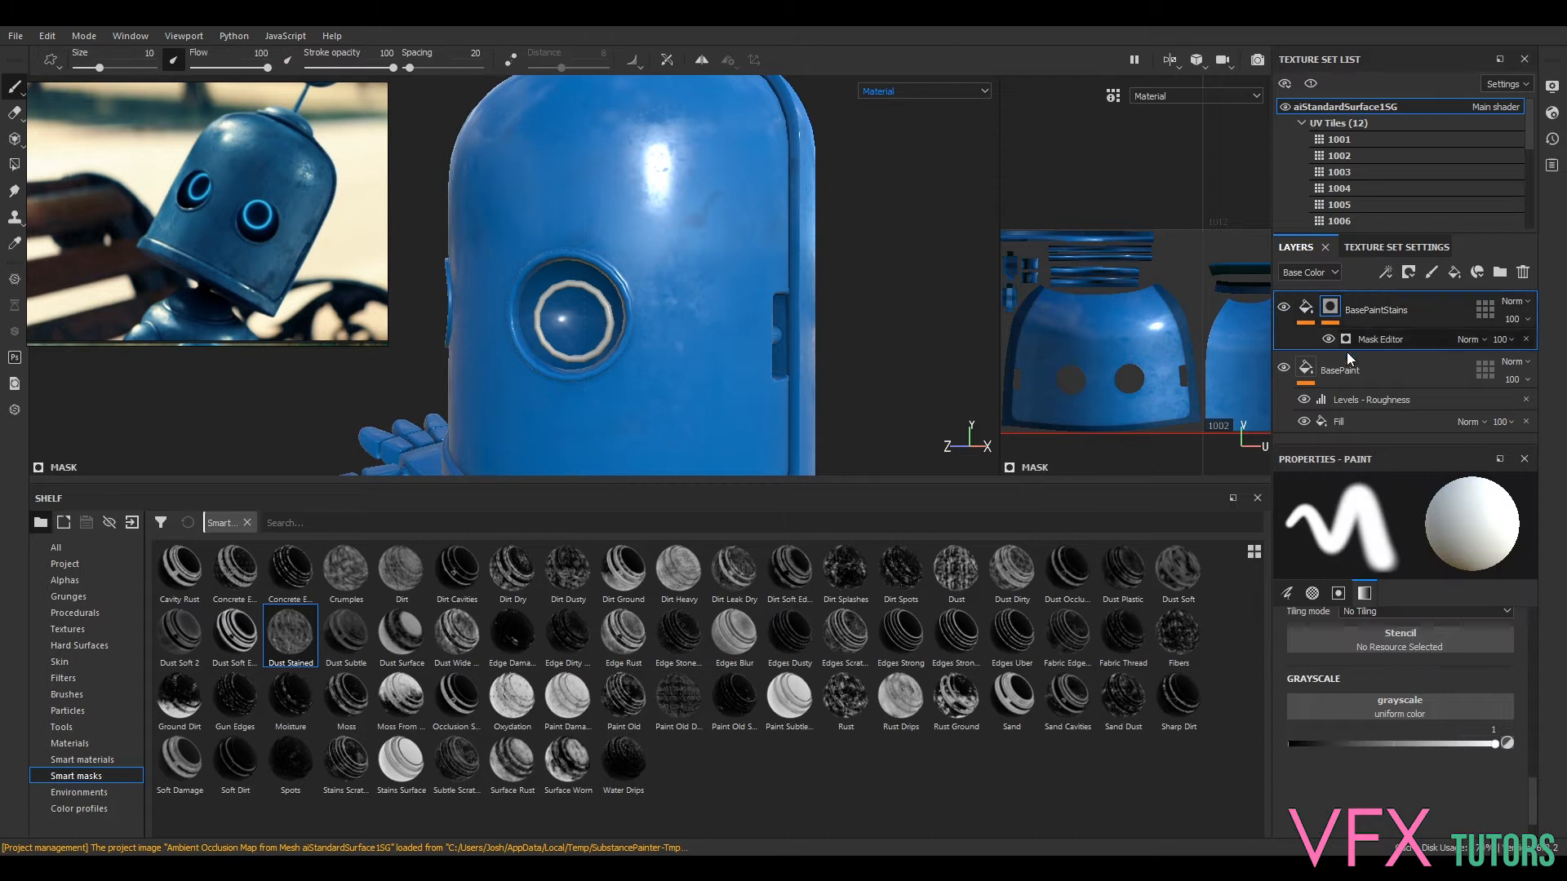
scroll(1404, 604, up, 3)
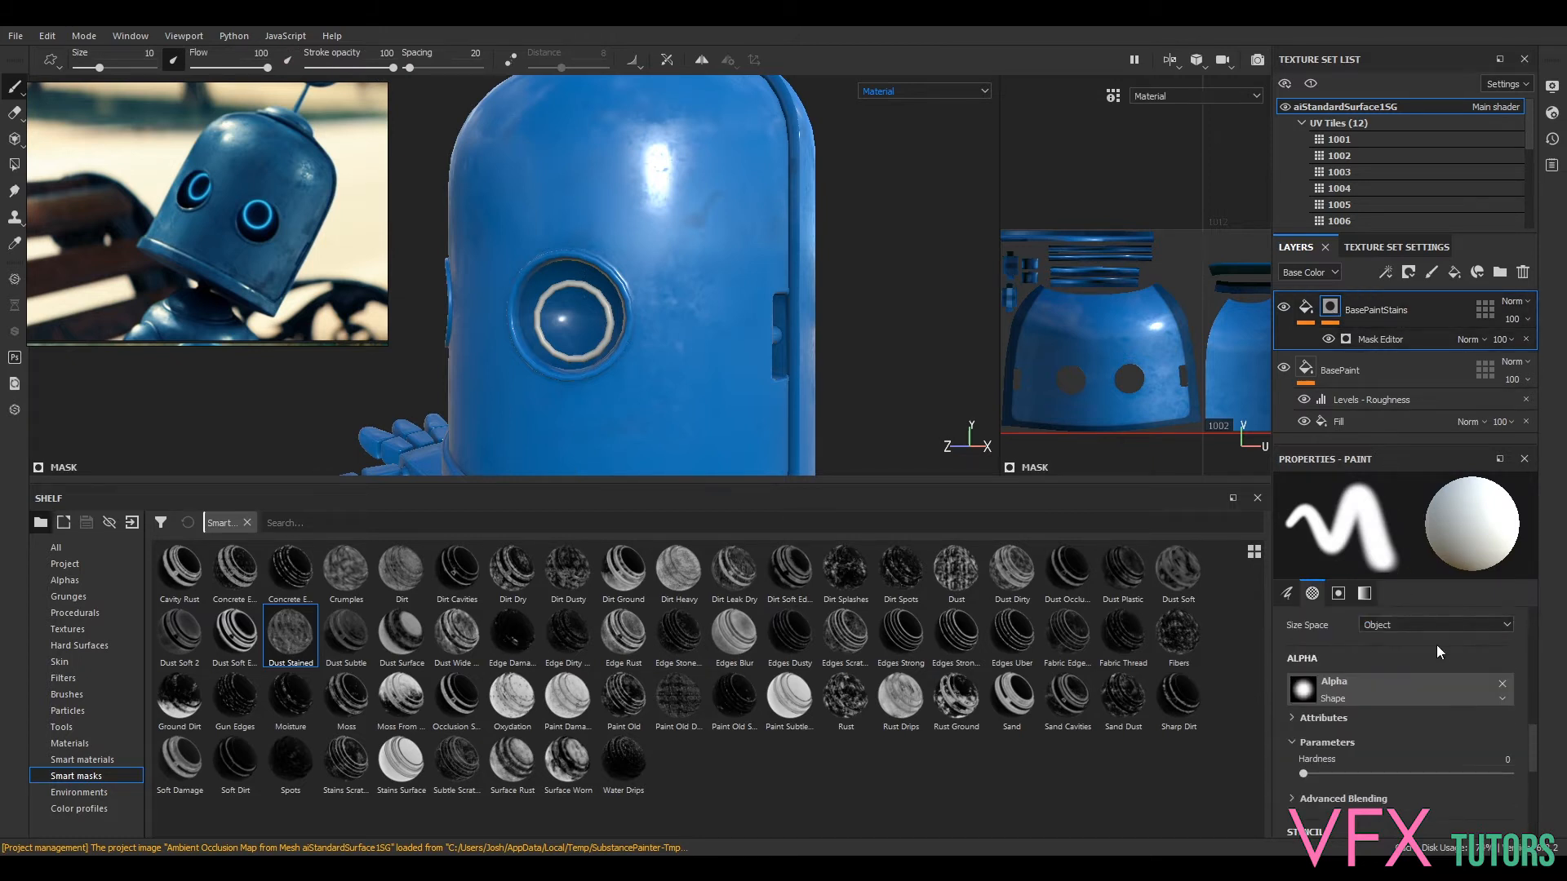
scroll(1428, 653, up, 5)
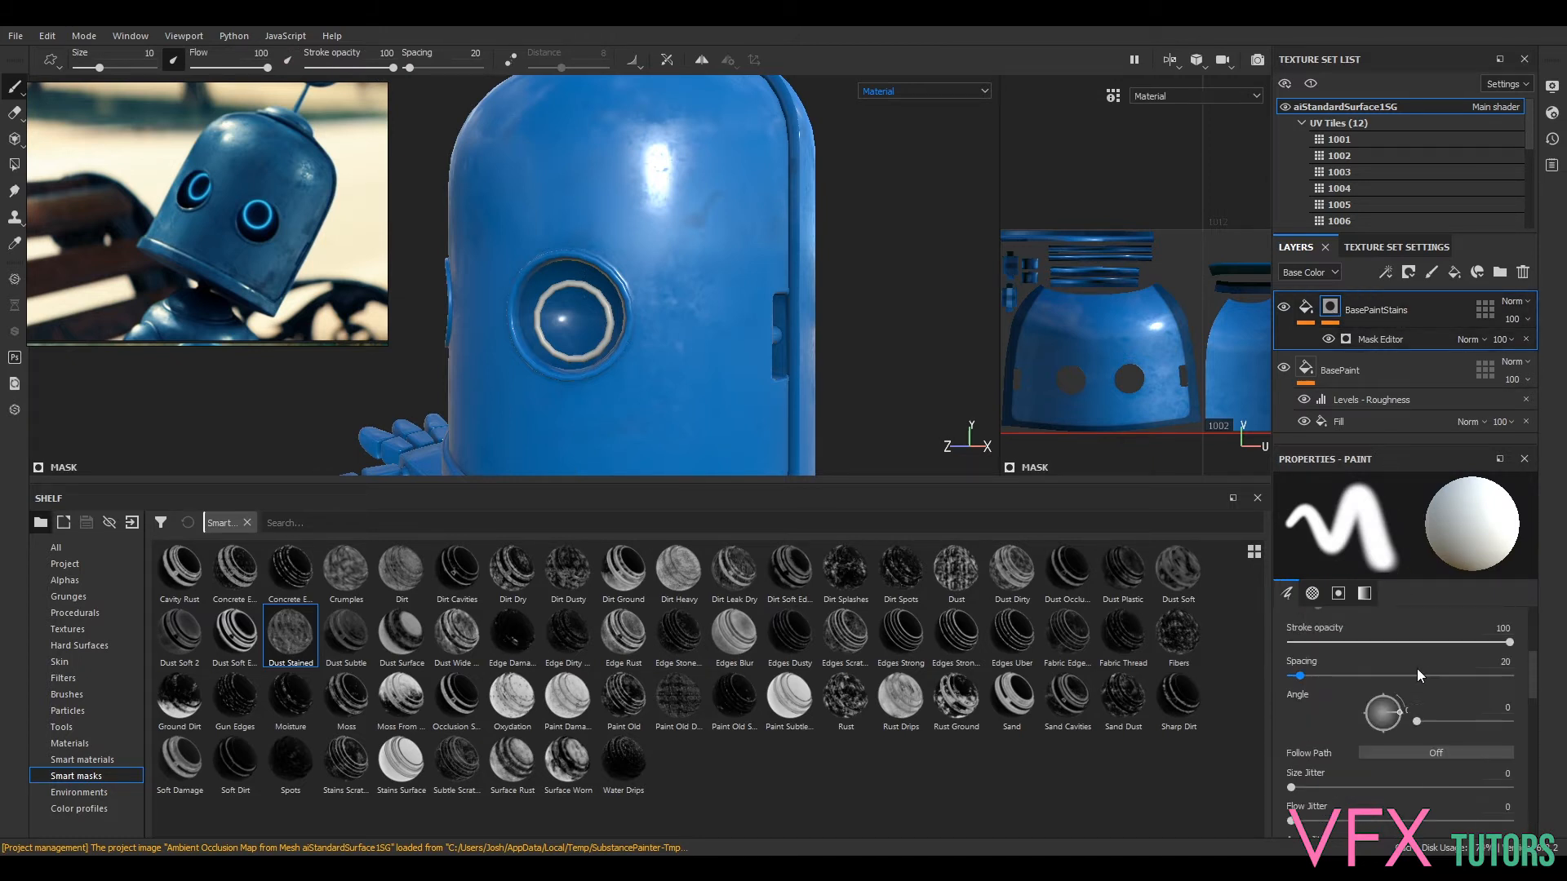
click(1368, 338)
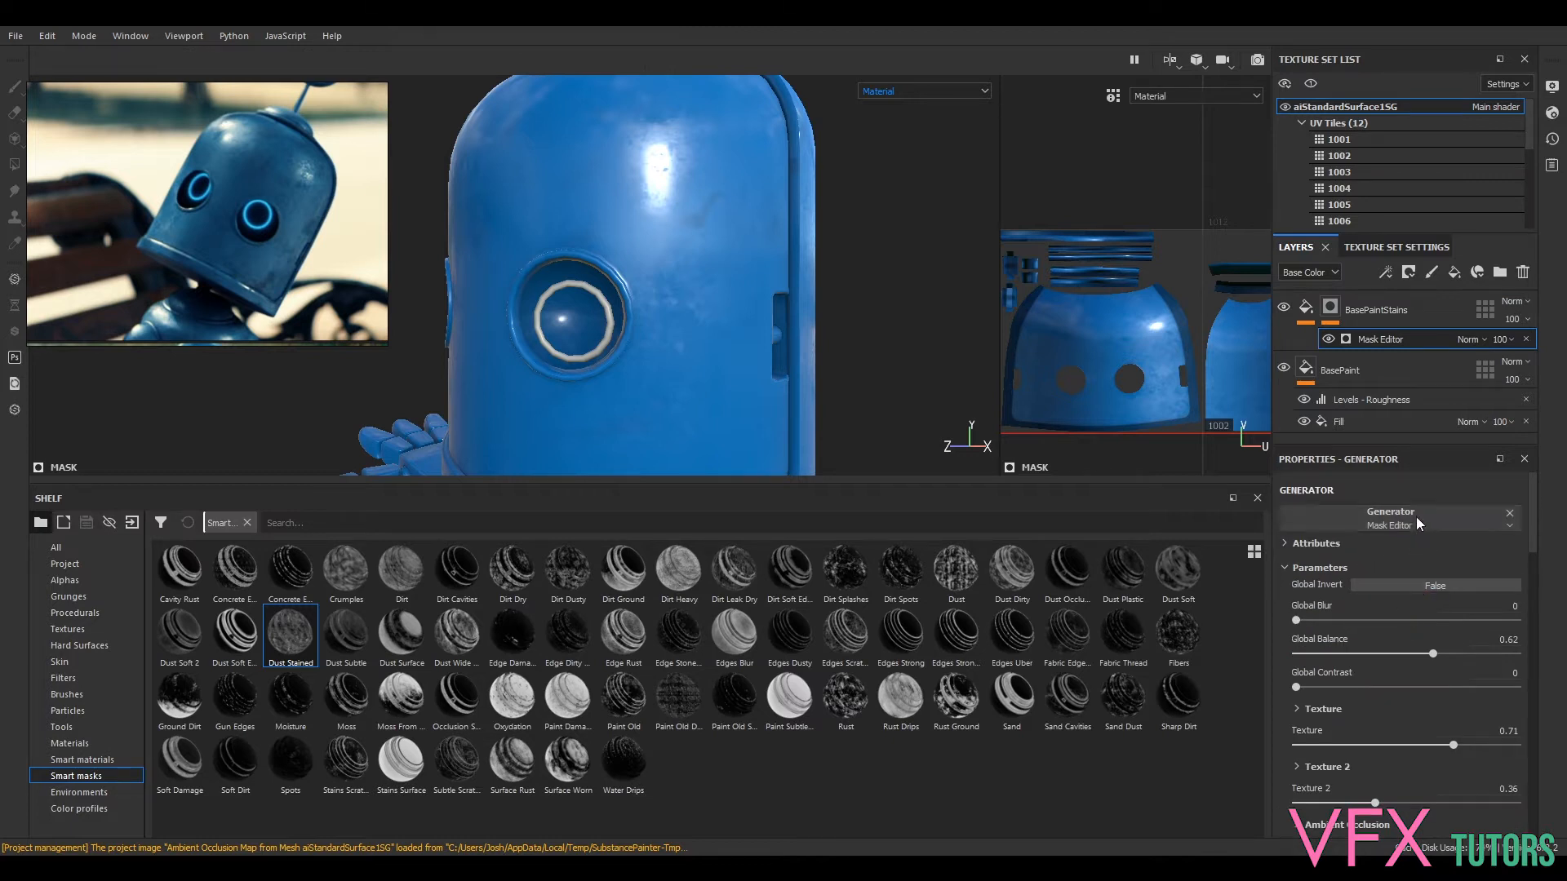
click(1307, 308)
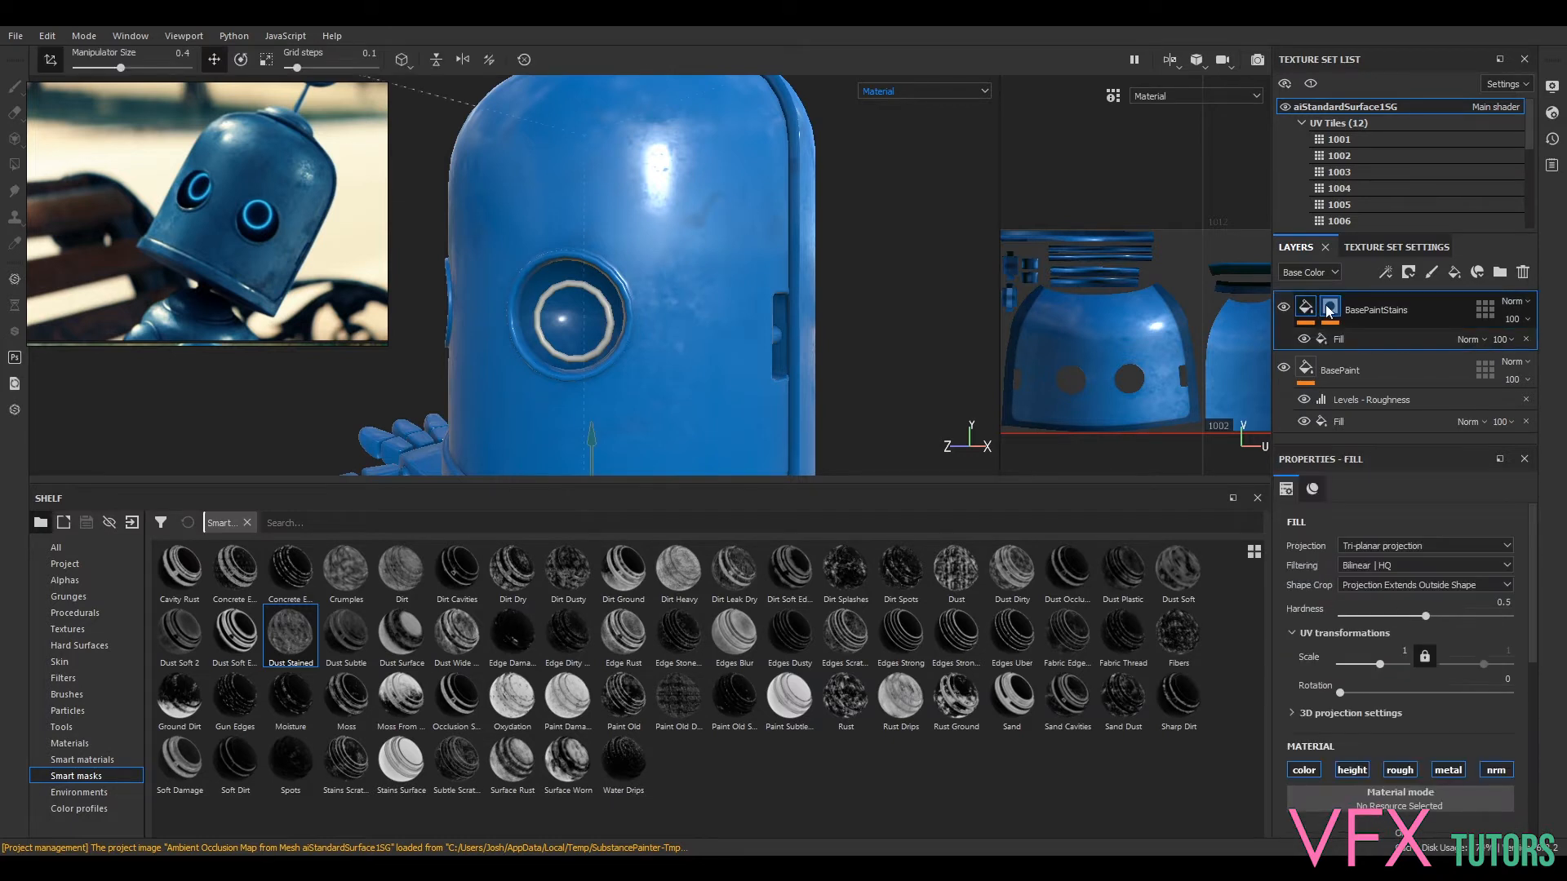
click(1355, 339)
click(1401, 547)
click(1394, 580)
scroll(855, 281, up, 3)
scroll(860, 310, down, 3)
- Examine the robot's body and head from several angles and compare them with a close-up of the reference photo's head
alt+drag(860, 310, 773, 254)
scroll(709, 275, down, 3)
alt+drag(667, 339, 726, 287)
alt+right_drag(726, 288, 784, 319)
scroll(784, 320, down, 8)
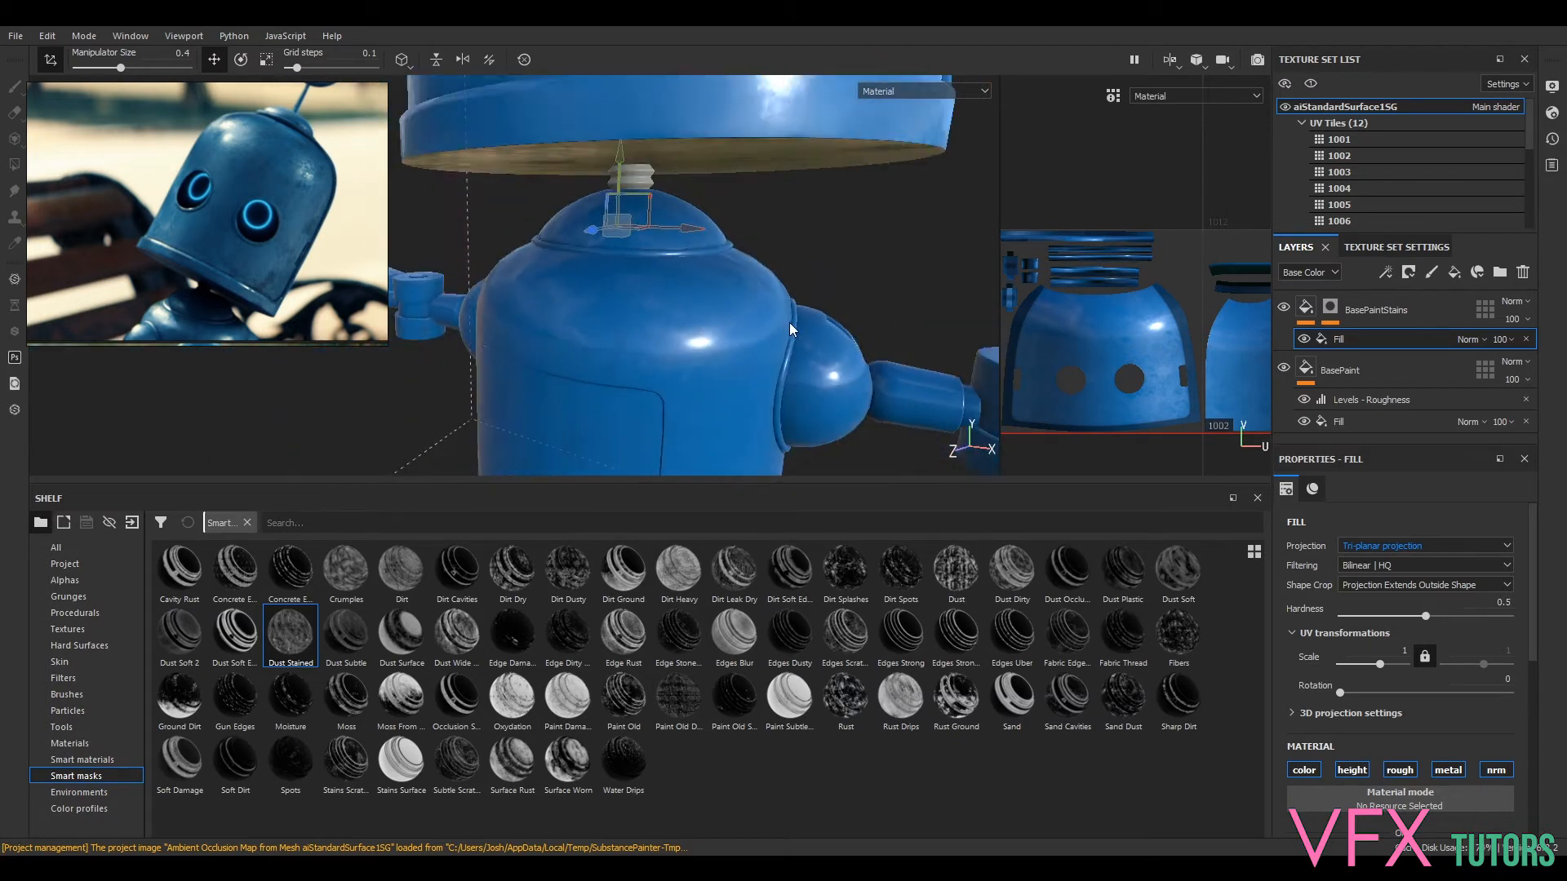
alt+drag(811, 316, 810, 265)
alt+middle_drag(811, 254, 725, 333)
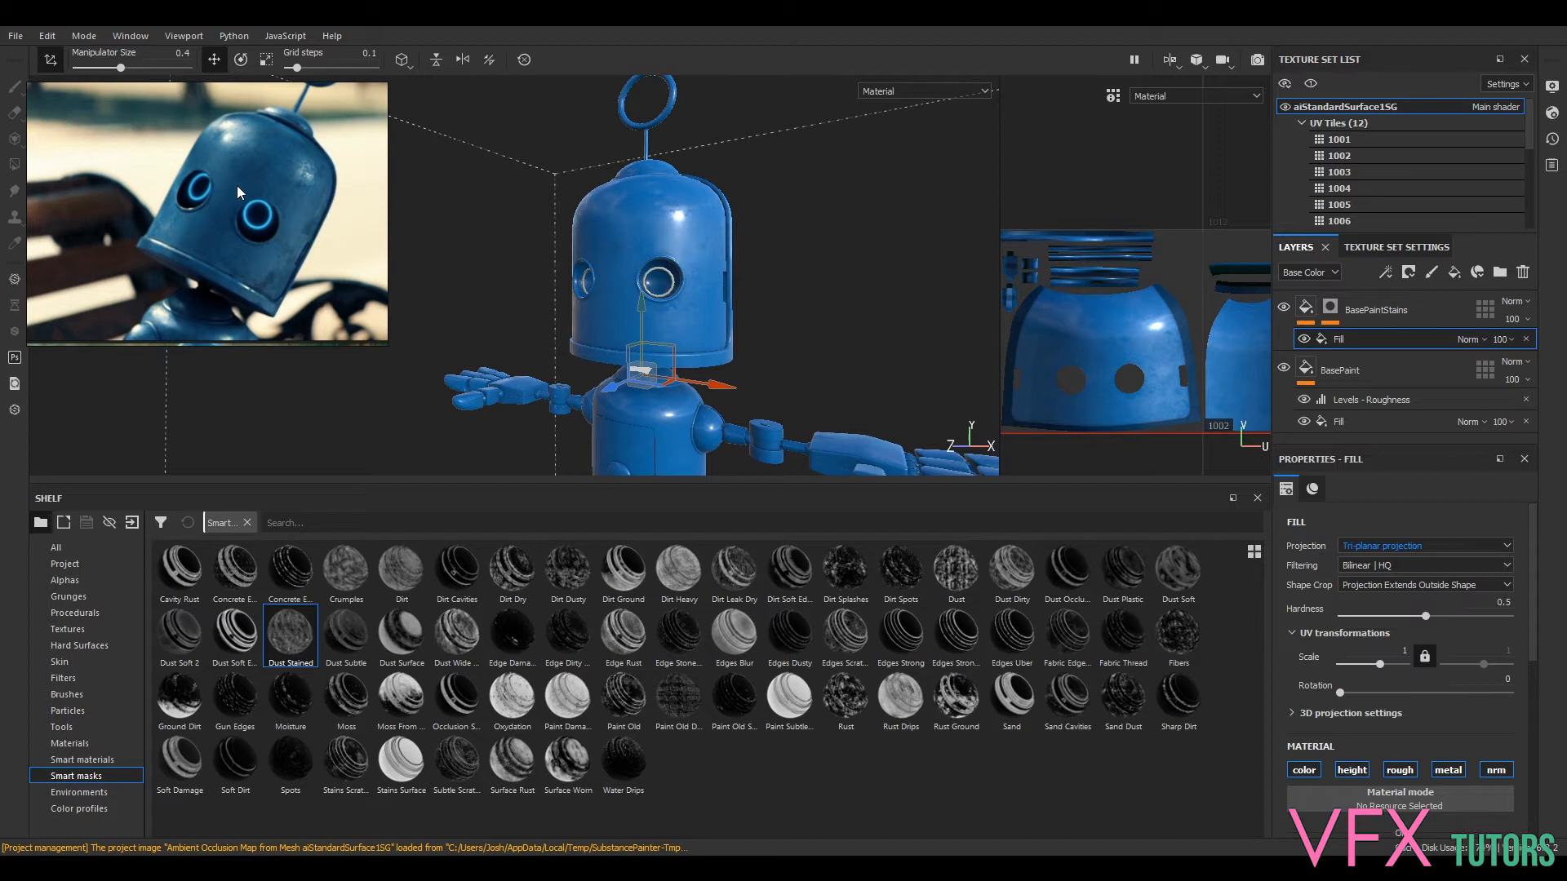
scroll(281, 209, up, 5)
scroll(286, 209, down, 3)
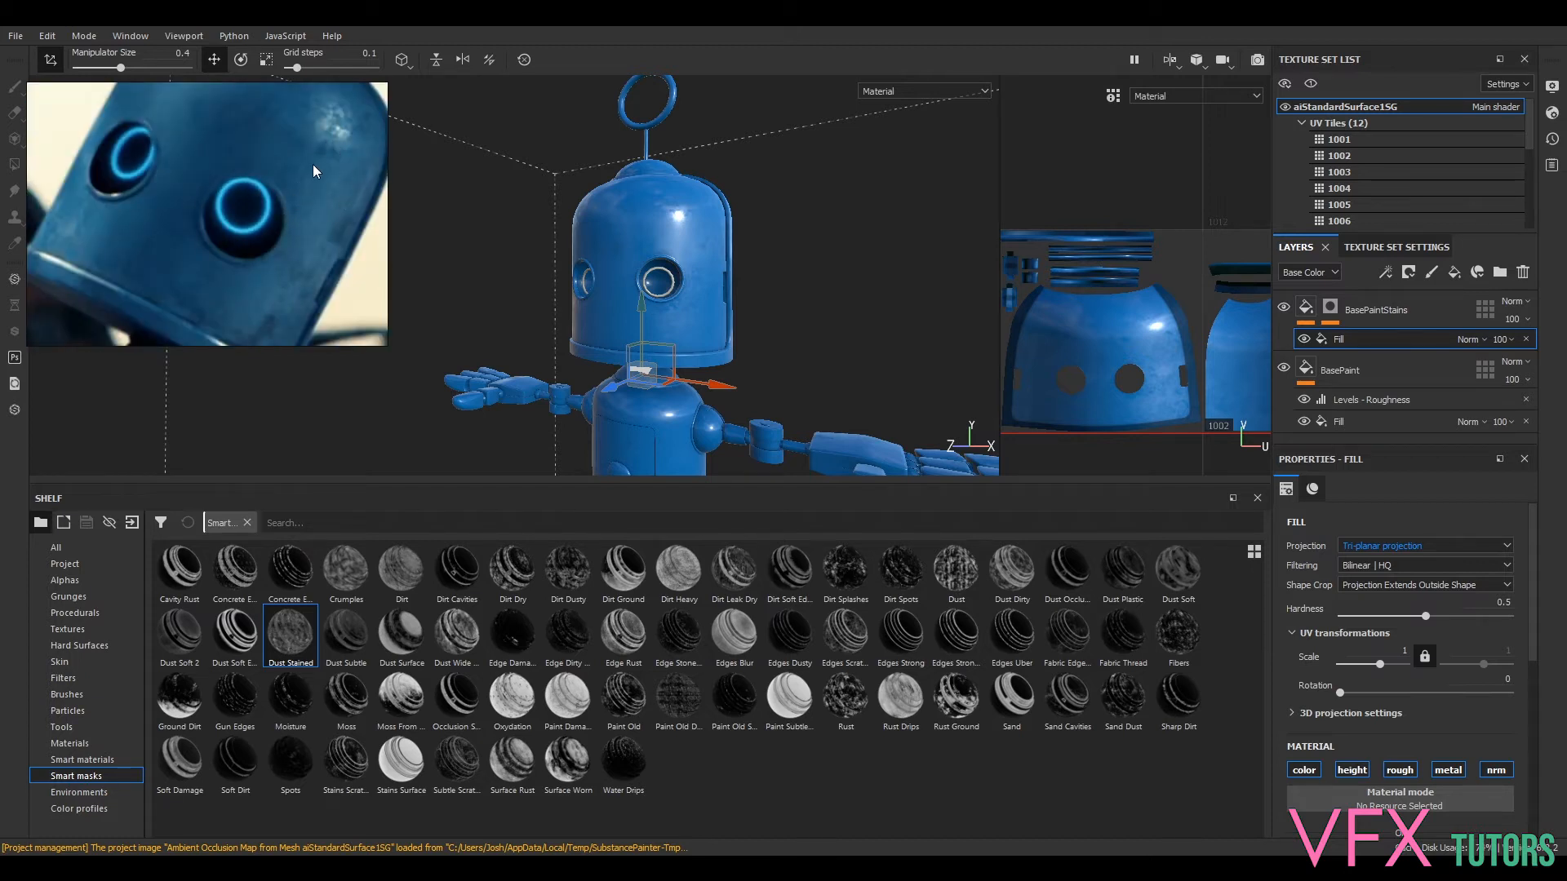
scroll(637, 229, up, 3)
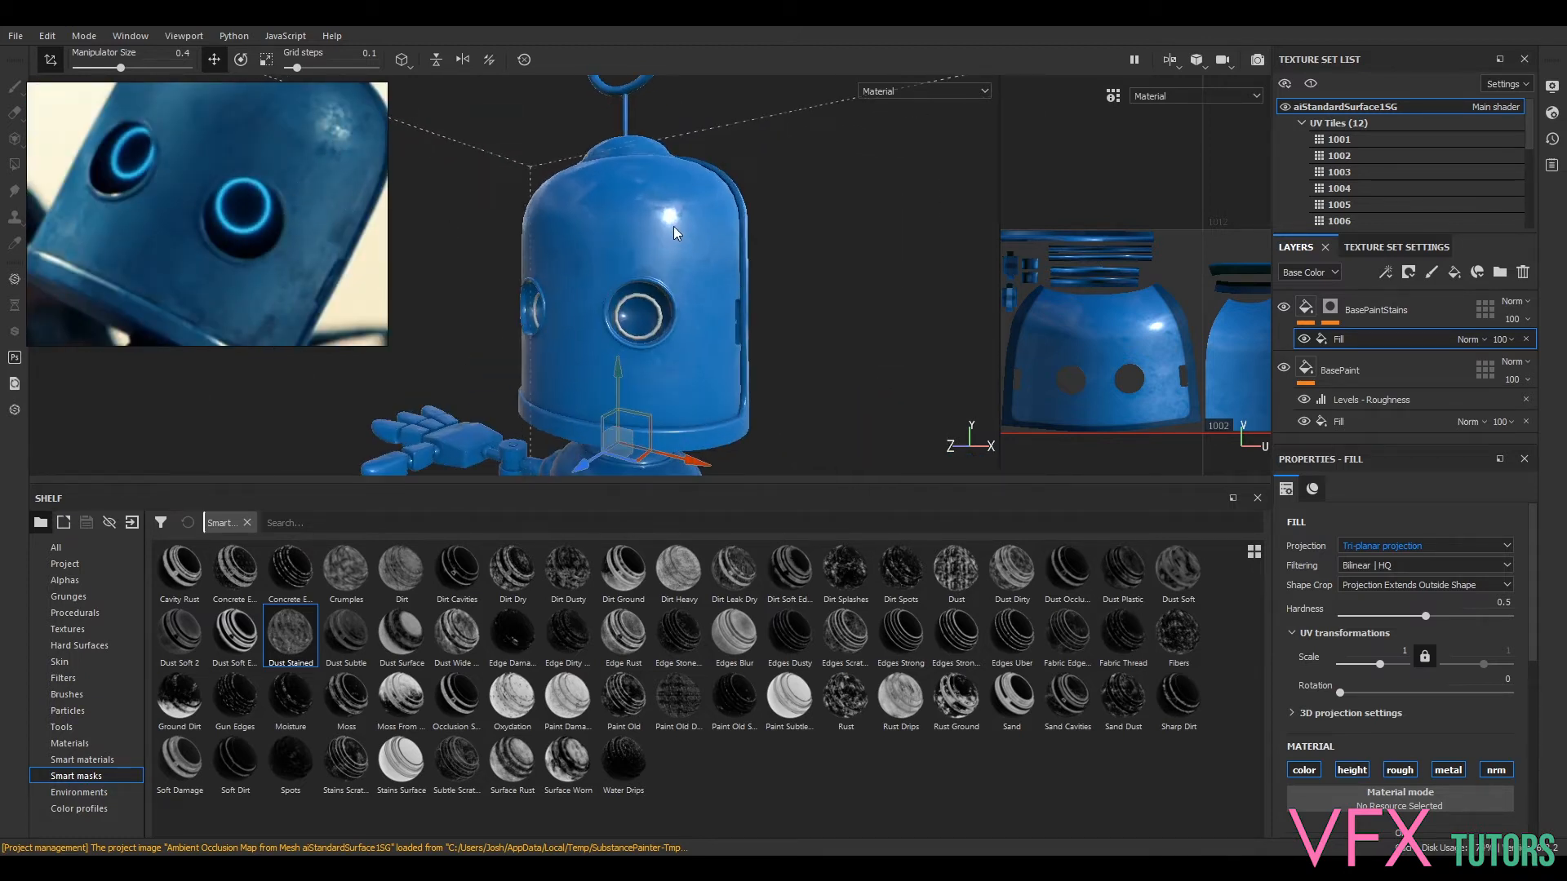
mouse_move(895, 254)
alt+mouse_down()
mouse_move(903, 335)
mouse_move(918, 261)
alt+mouse_up()
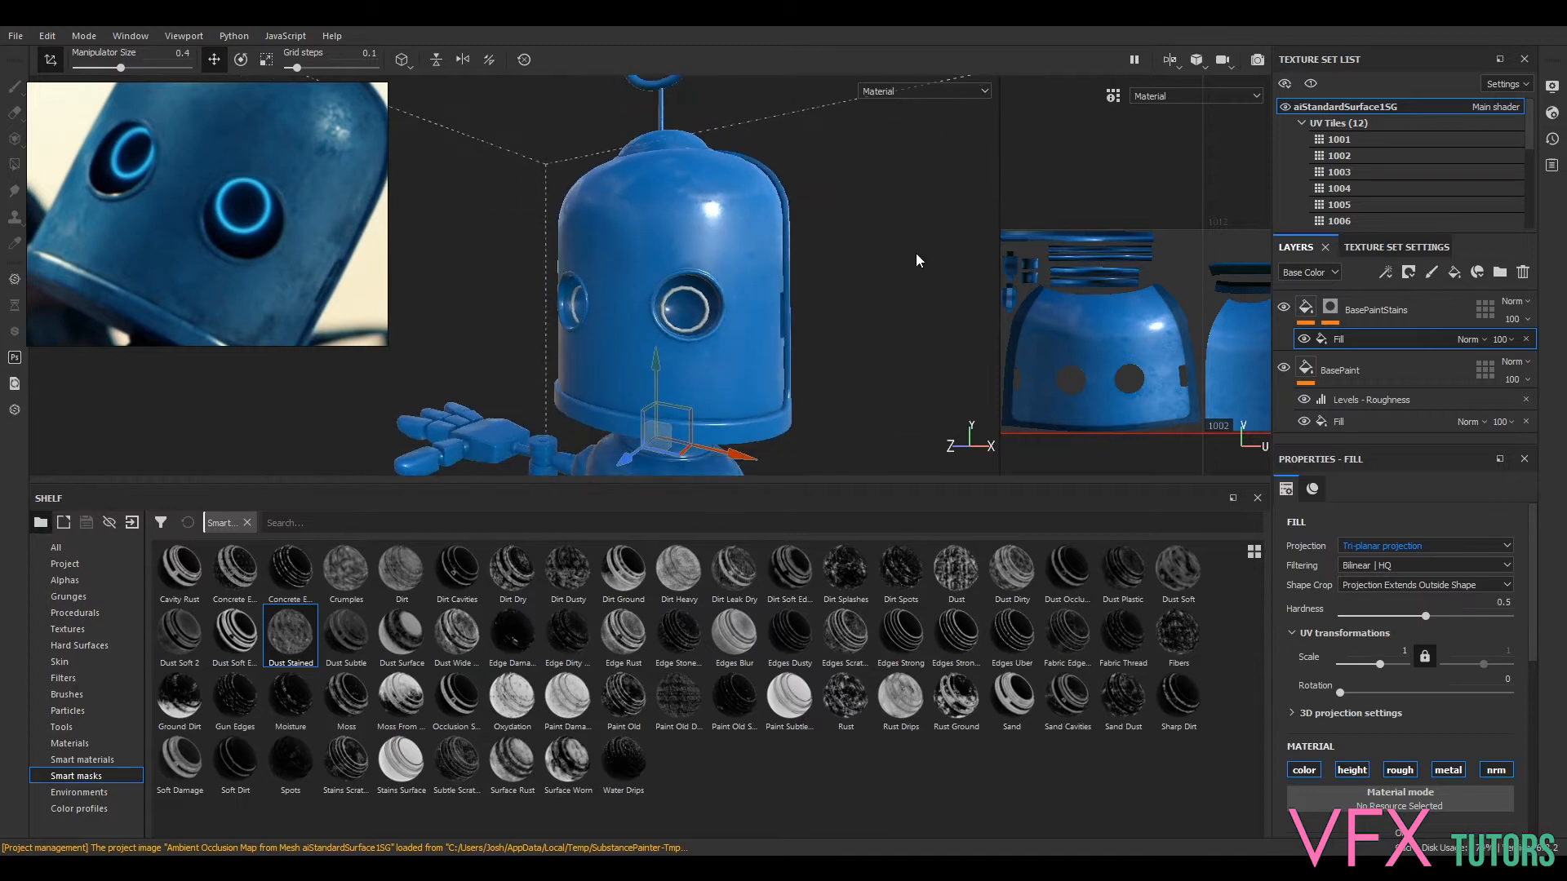
- Add a new fill layer above BasePaintStains and mask it with the Dirt smart mask
click(1381, 318)
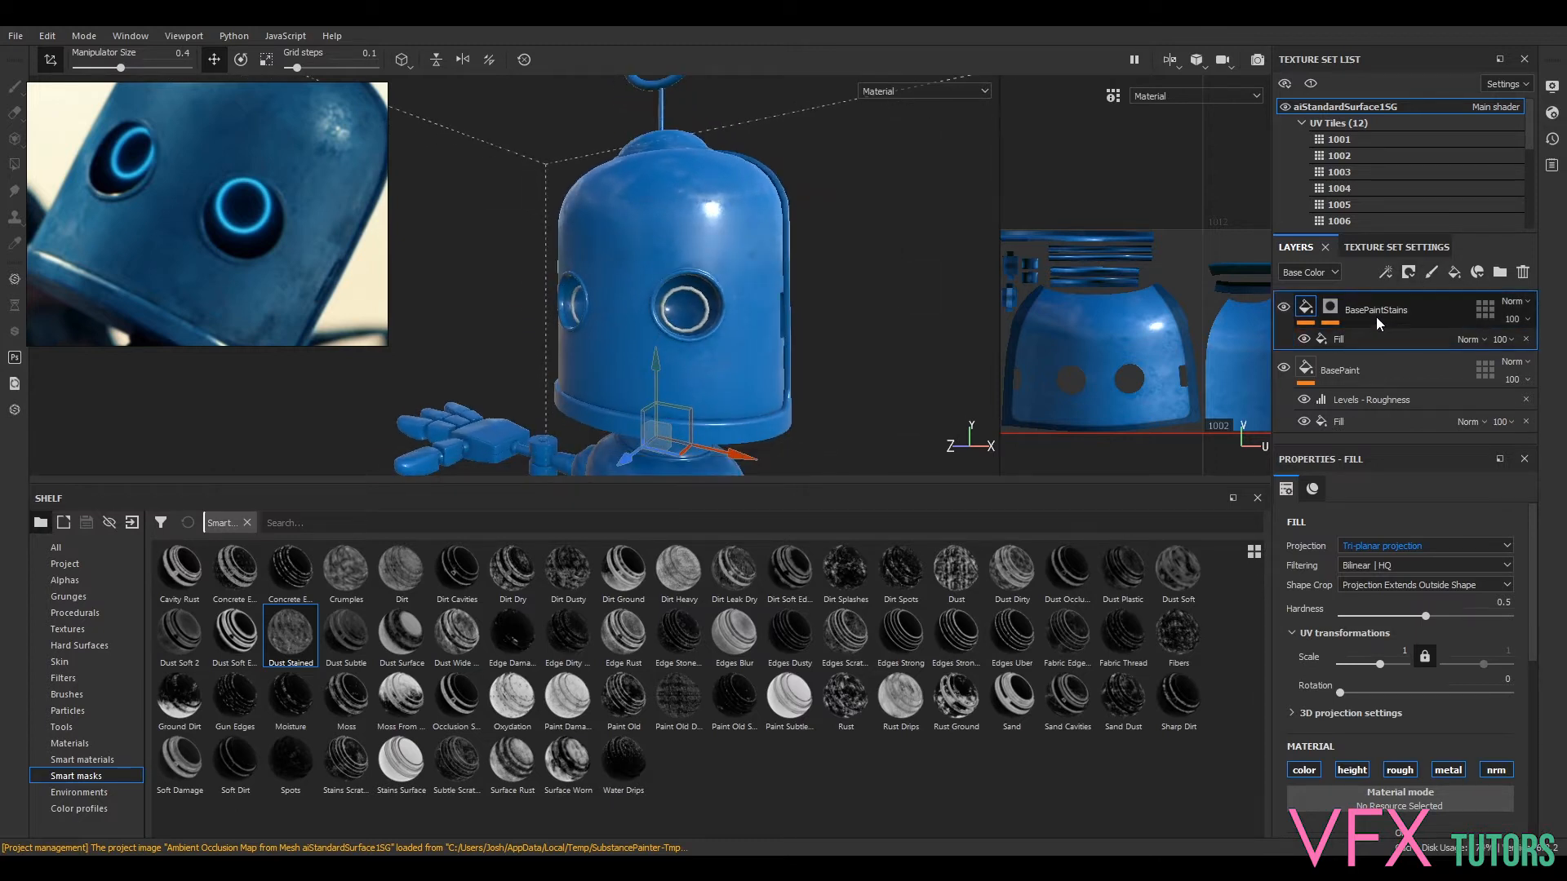
click(1455, 273)
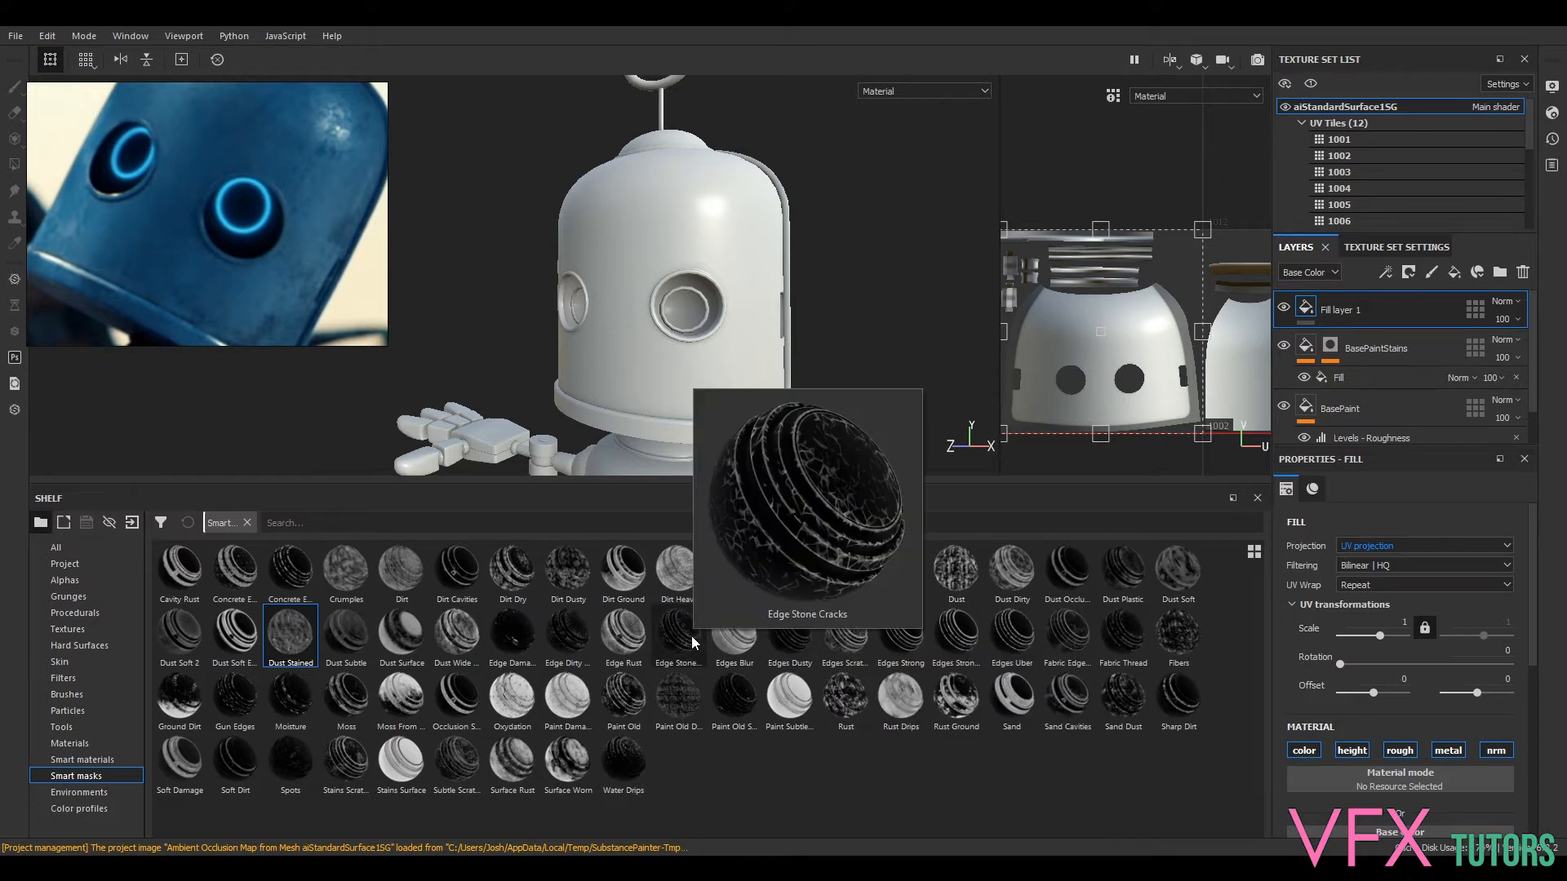
mouse_move(561, 577)
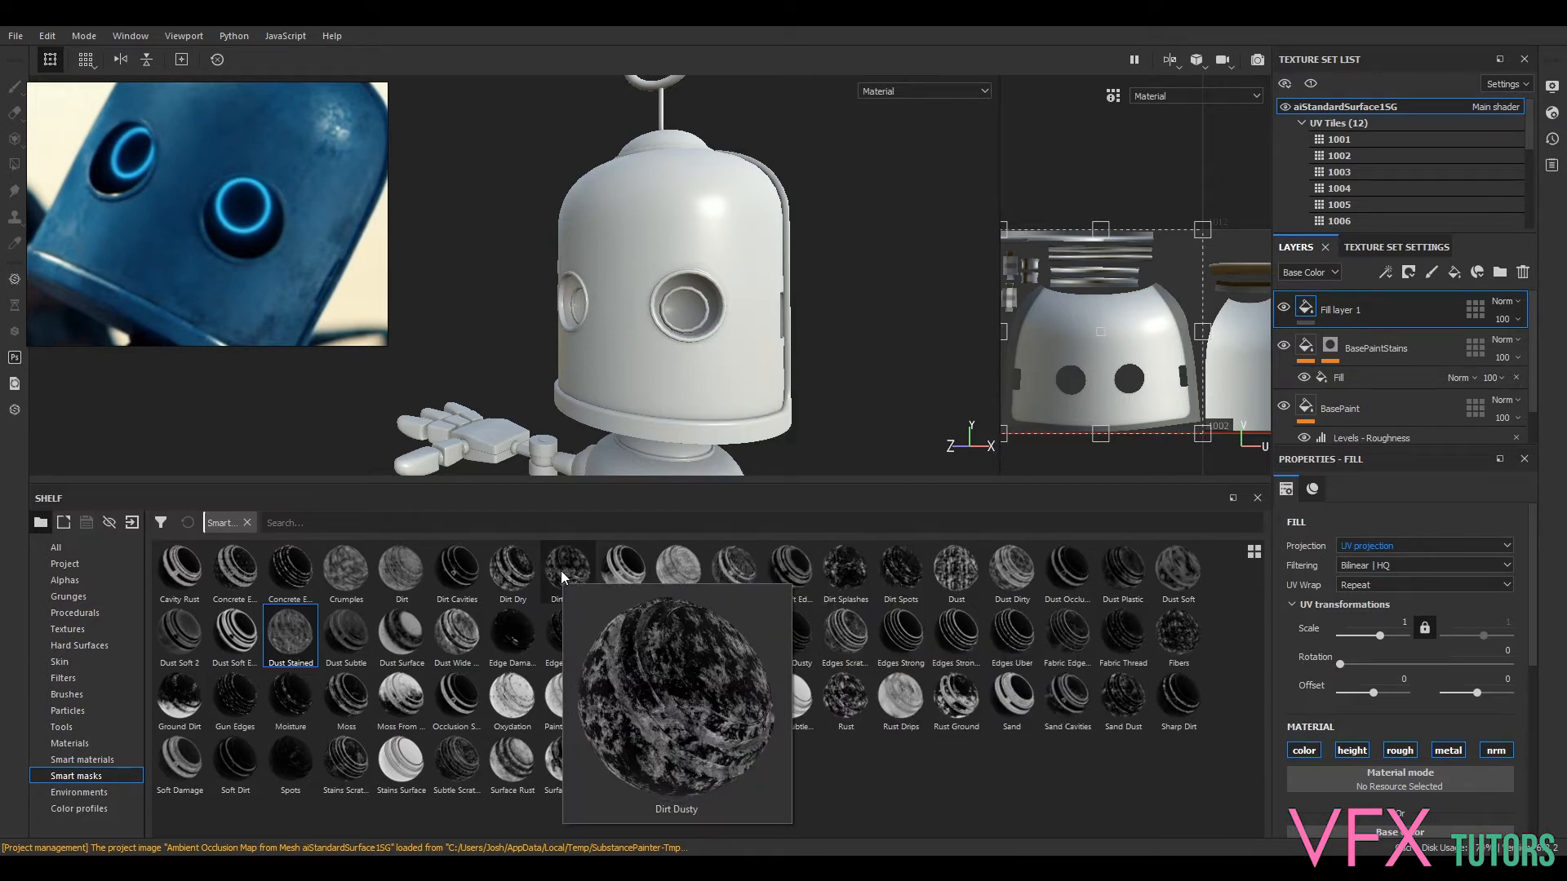
mouse_move(413, 573)
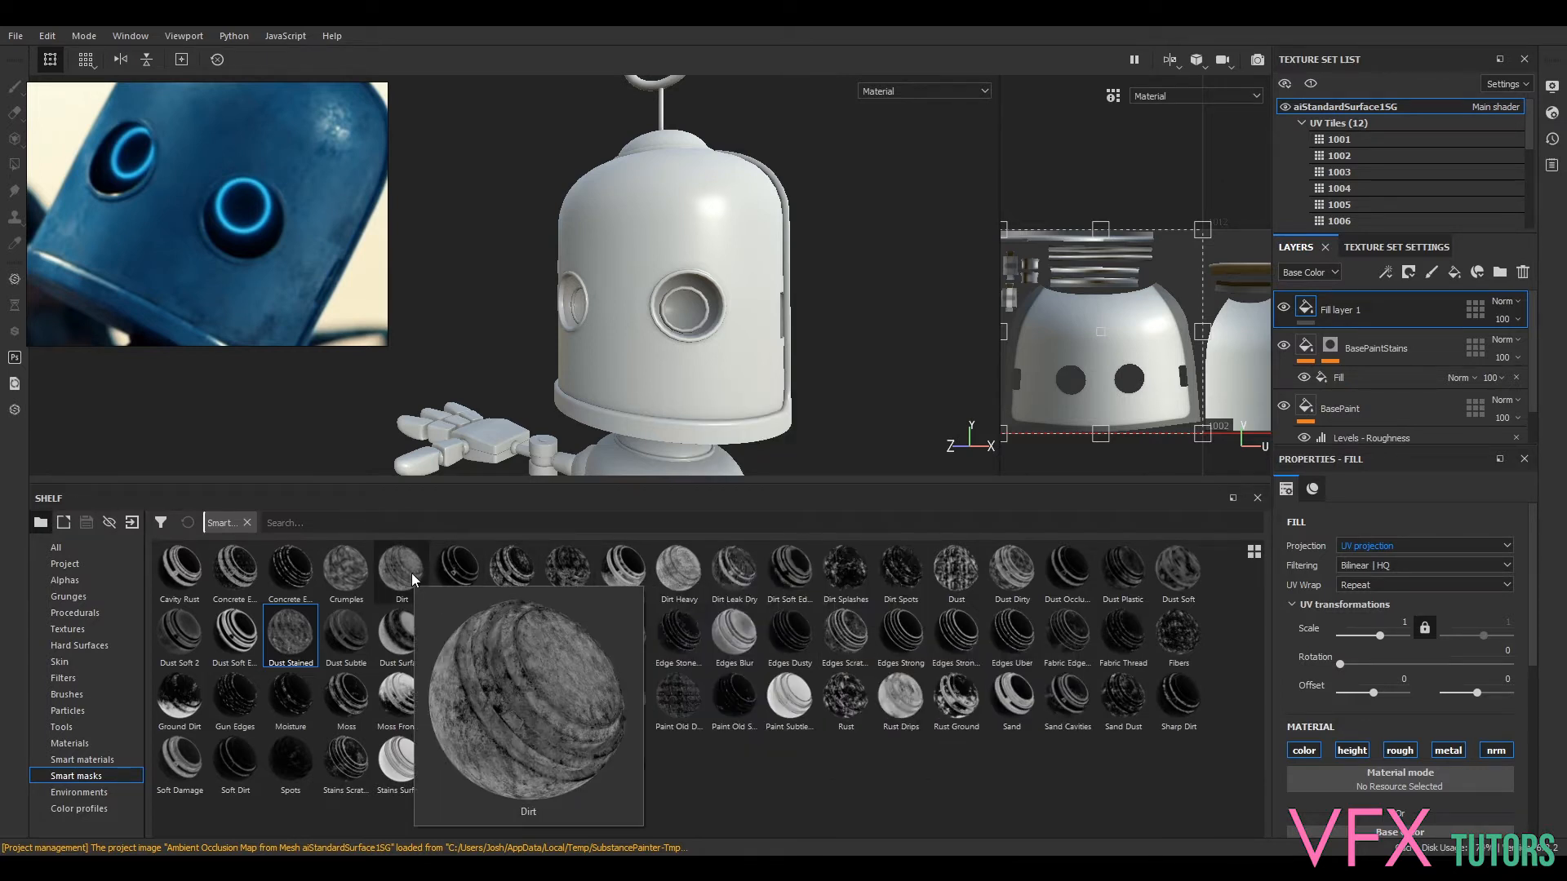
mouse_move(411, 573)
mouse_down()
mouse_move(1197, 389)
mouse_move(1351, 318)
mouse_up()
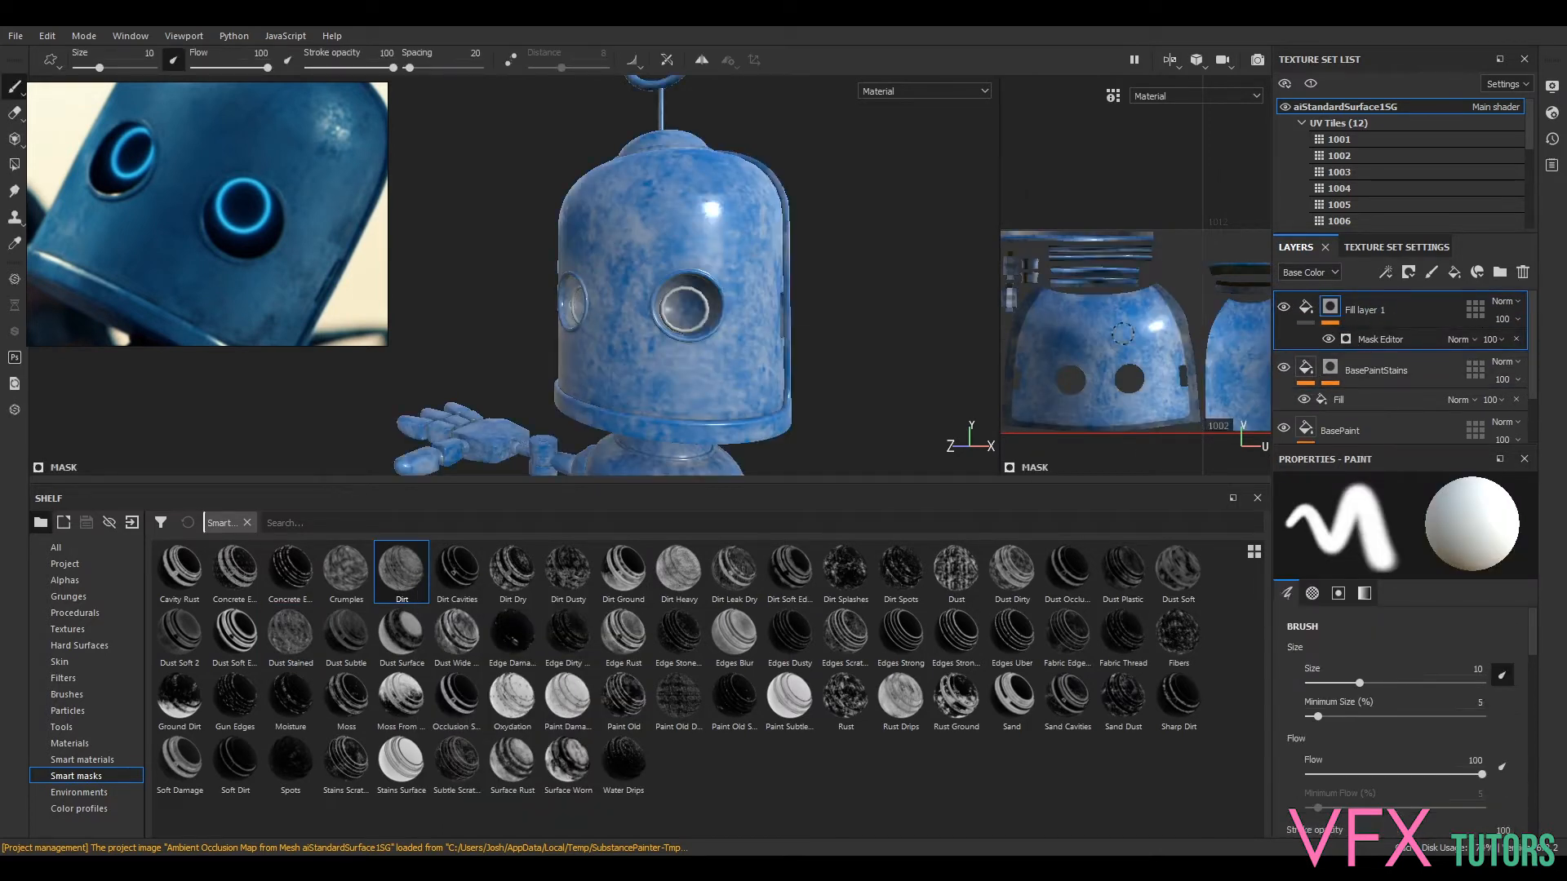
- In the new fill layer's Mask Editor, set Texture to 0.55, Ambient Occlusion to 0.33 and Curvature to 0.12
mouse_move(898, 321)
alt+mouse_down()
mouse_move(923, 282)
mouse_move(912, 309)
alt+mouse_up()
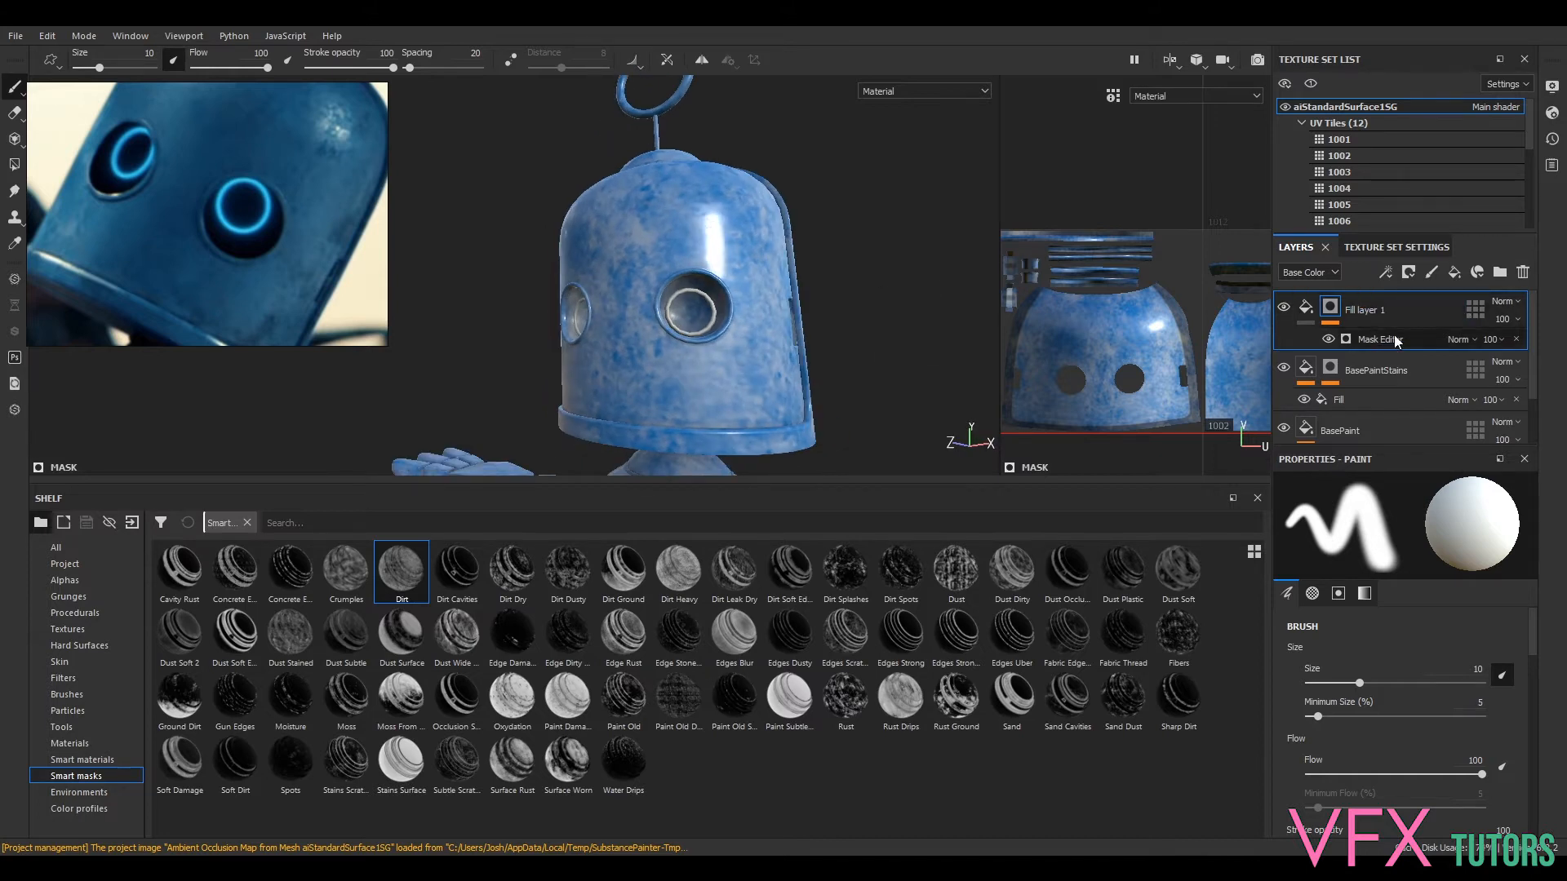
click(1427, 350)
alt+middle_drag(903, 360, 898, 49)
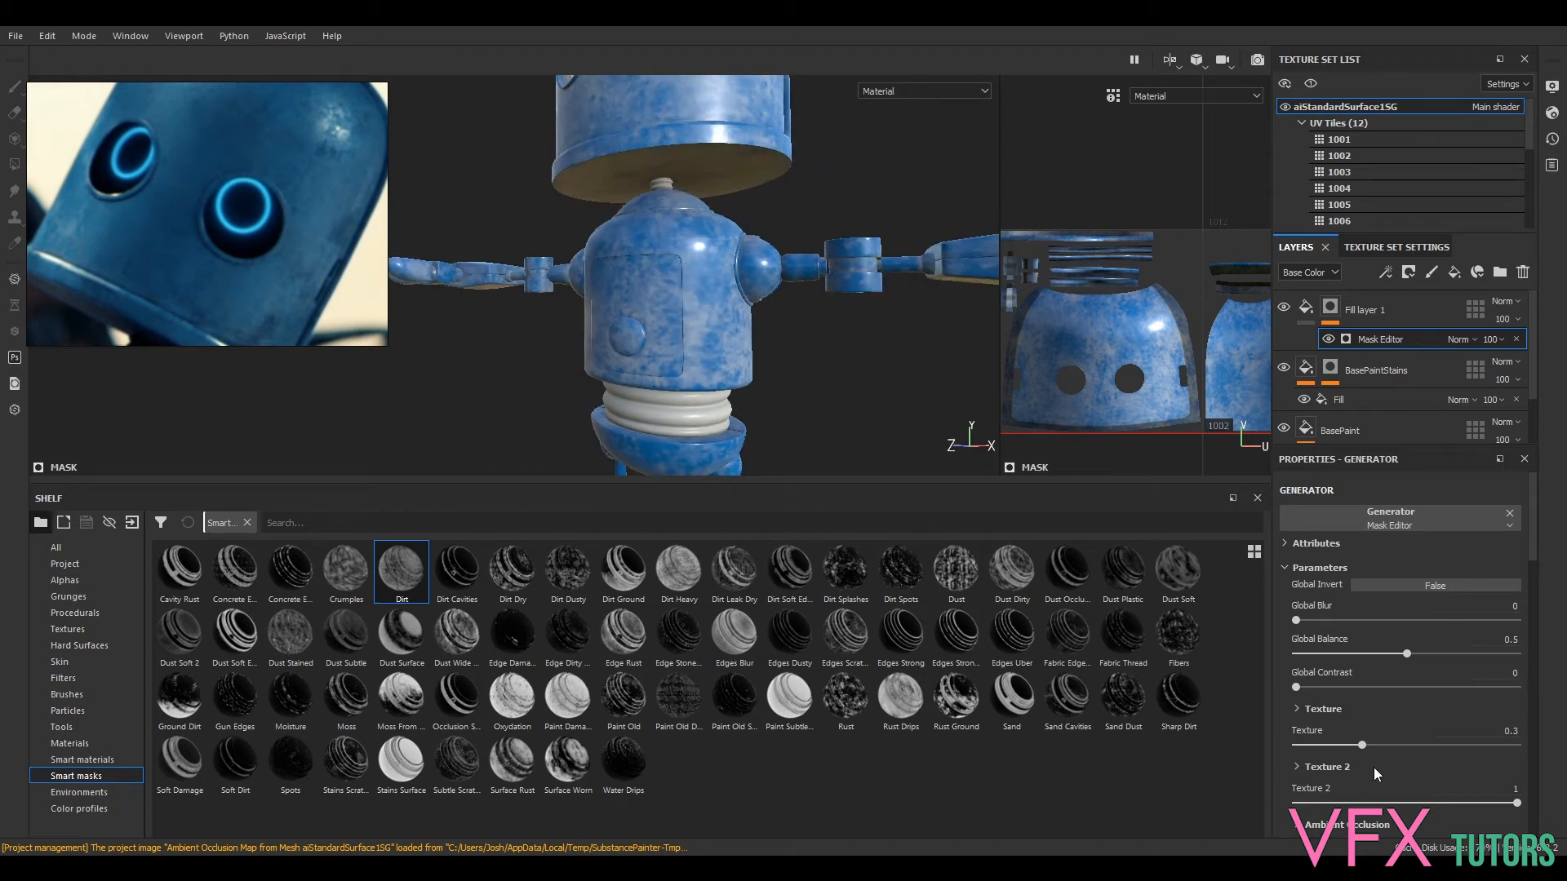
drag(1360, 748, 1555, 758)
scroll(1335, 756, down, 1)
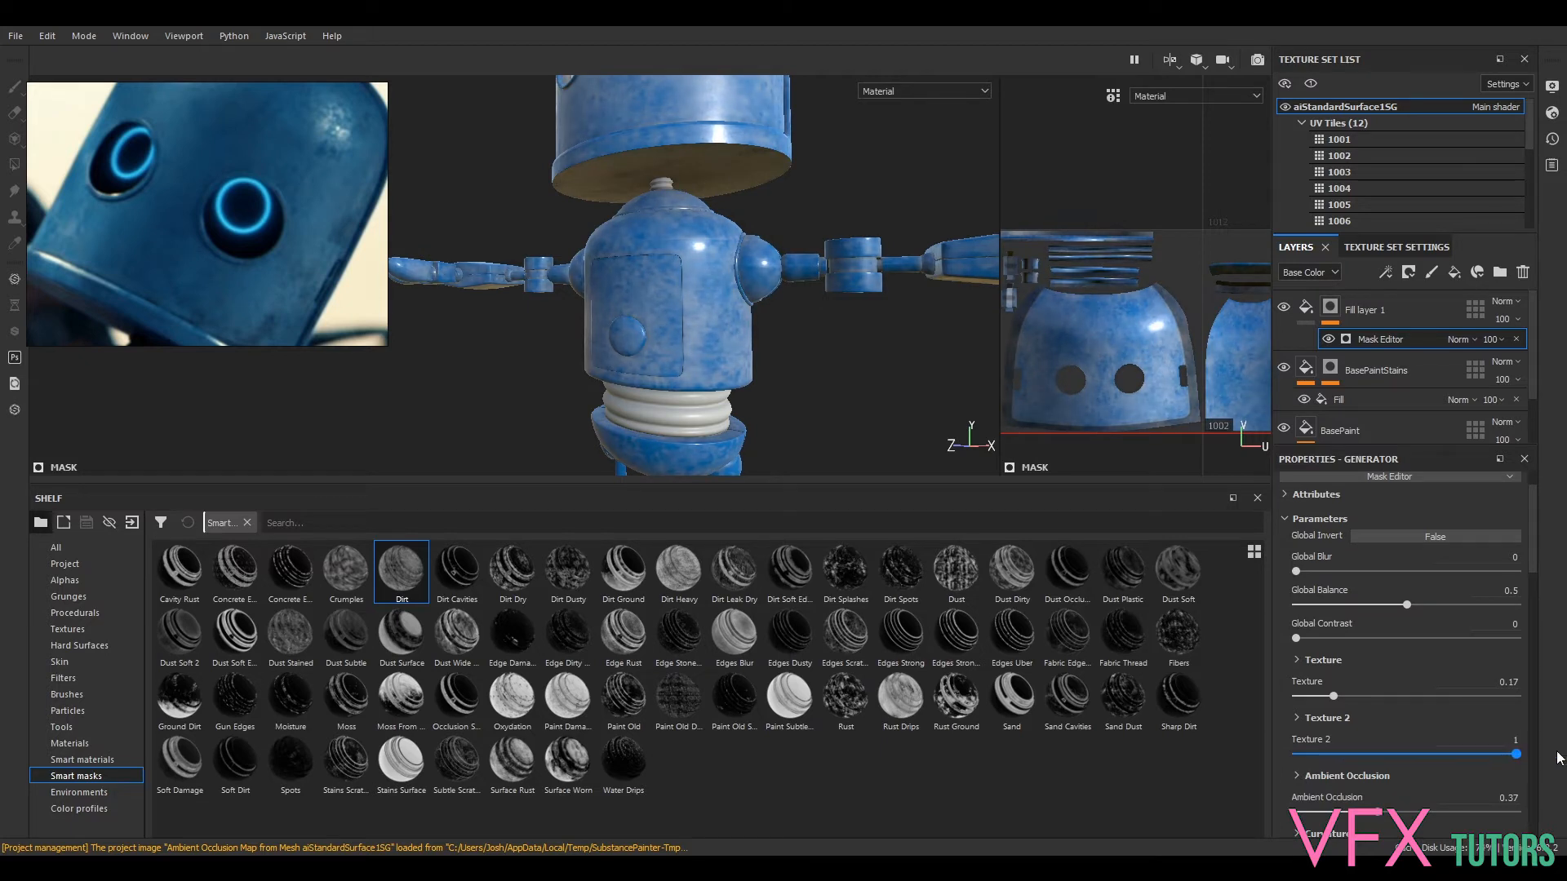
mouse_move(1352, 699)
mouse_down()
mouse_move(1461, 699)
mouse_move(1330, 716)
mouse_move(1369, 714)
mouse_up()
scroll(1404, 739, down, 2)
drag(1362, 772, 1324, 773)
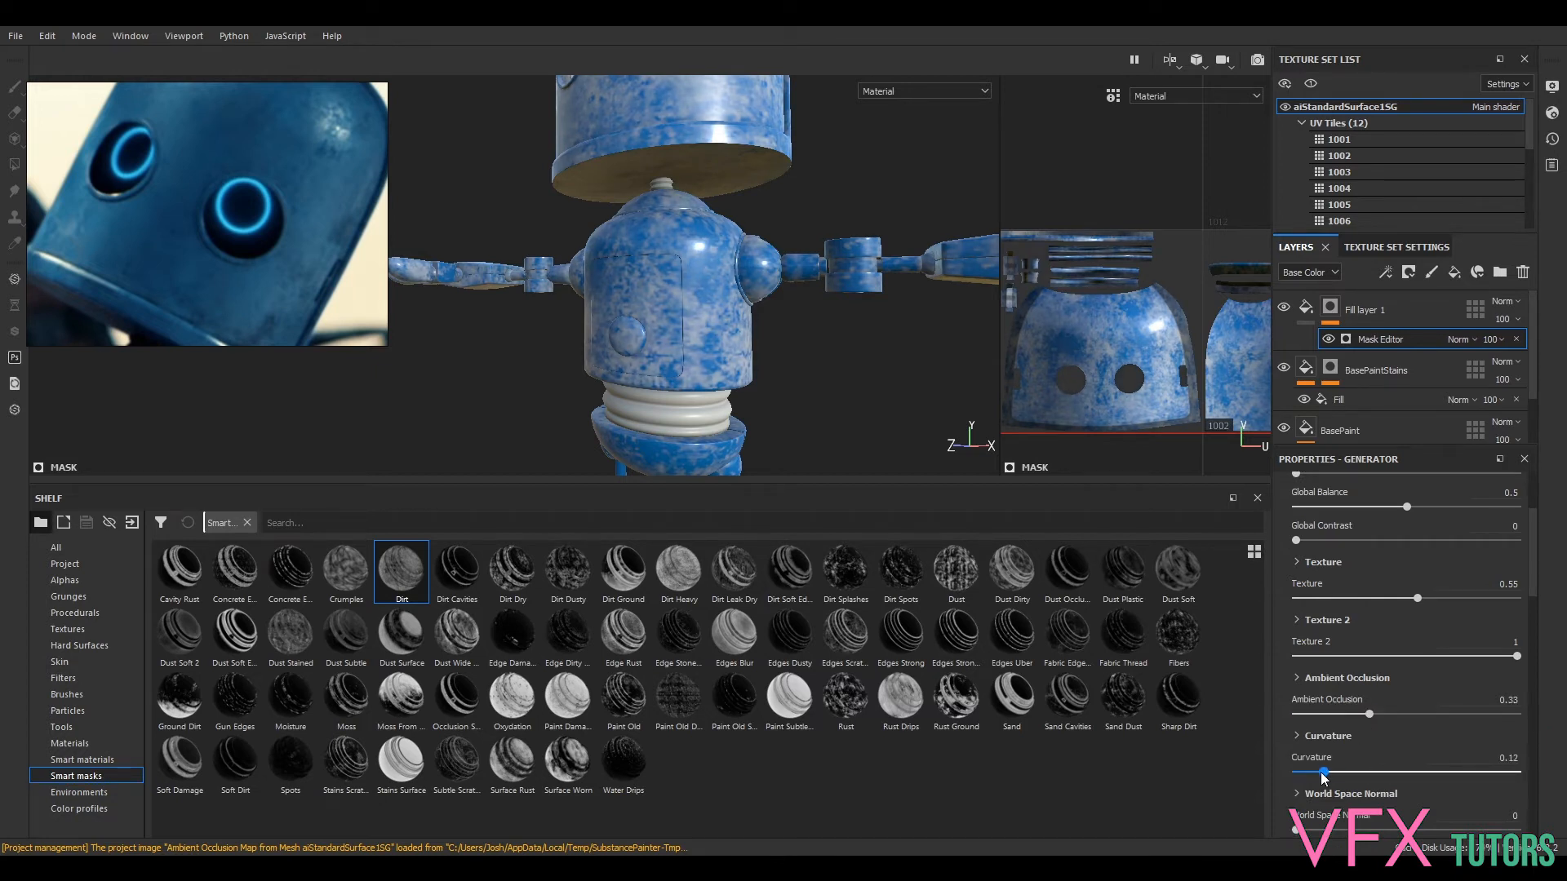
- Refine the dirt mask with Global Balance 0.35, Texture 0.39, Texture 2 0.75, Ambient Occlusion 0.51 and Curvature 0.25
scroll(1339, 772, up, 3)
drag(1408, 555, 1370, 557)
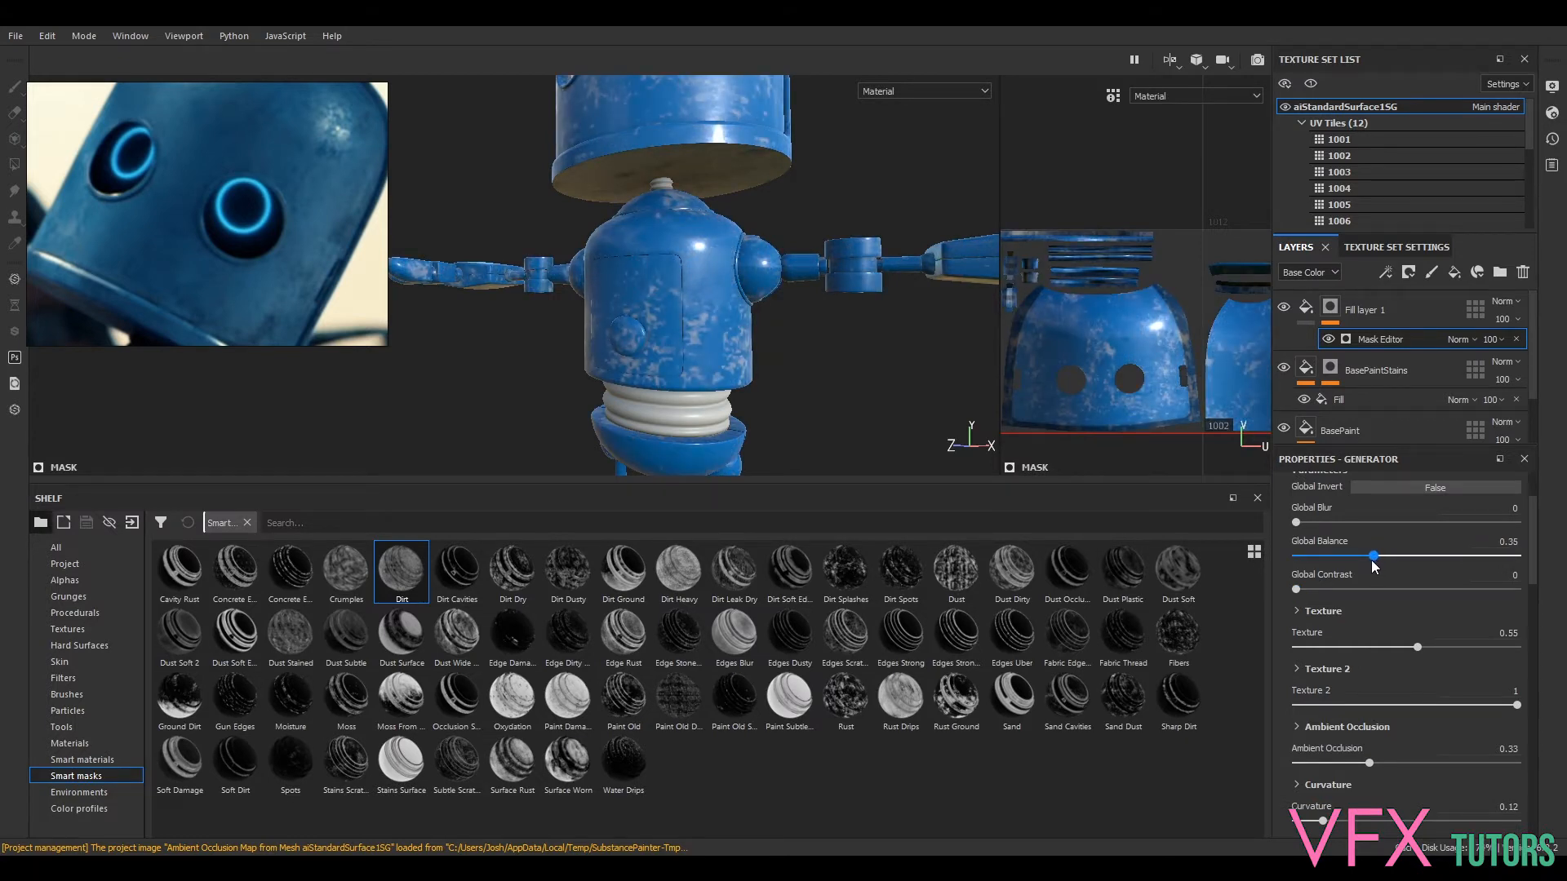
drag(1418, 648, 1374, 649)
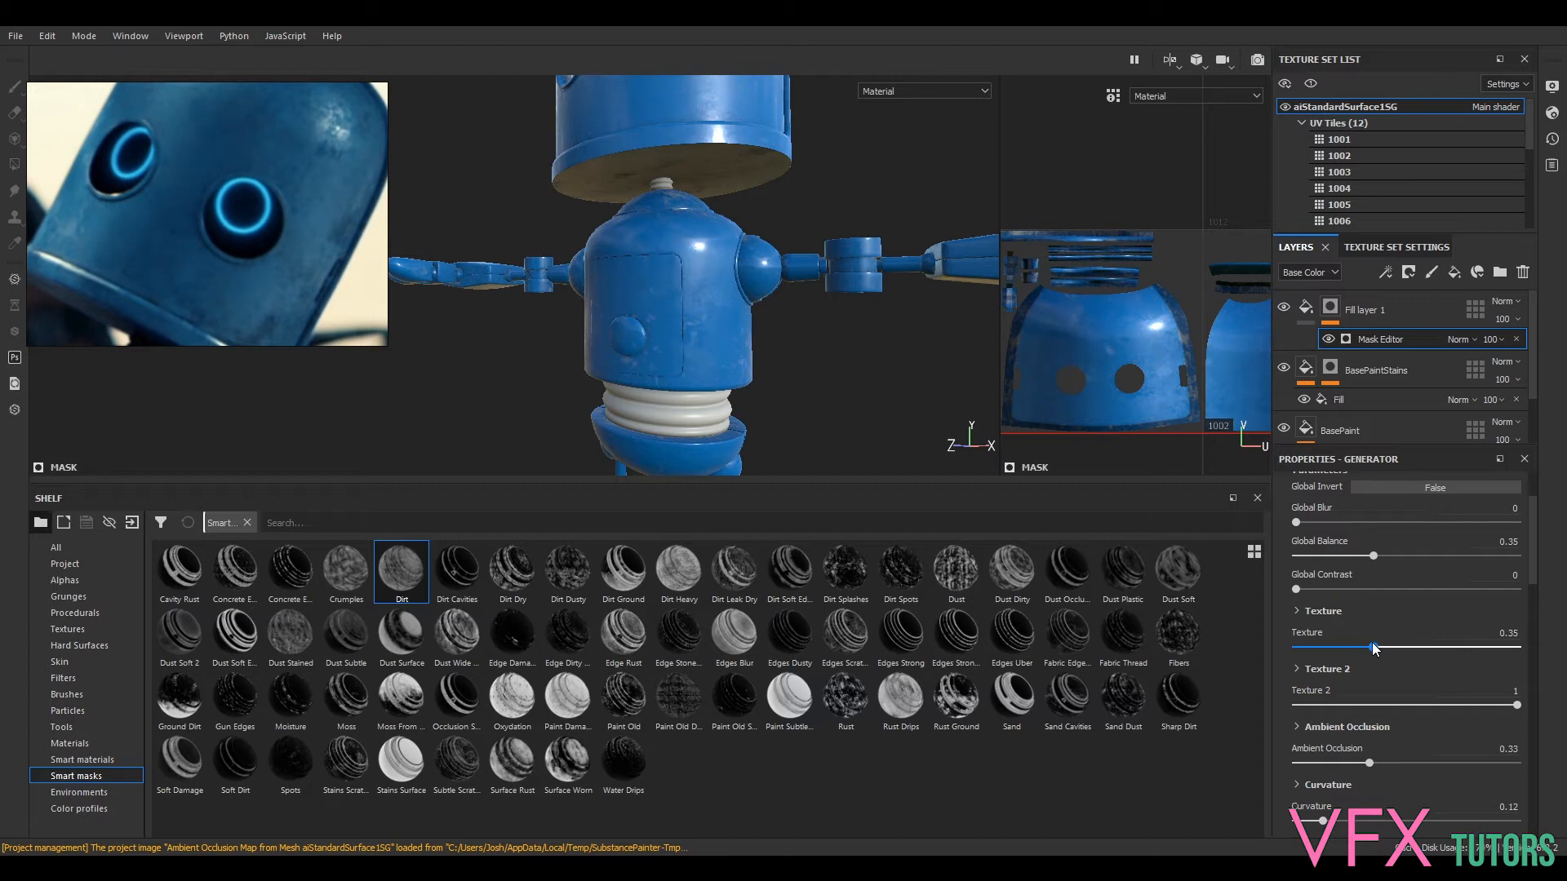
drag(1517, 705, 1436, 705)
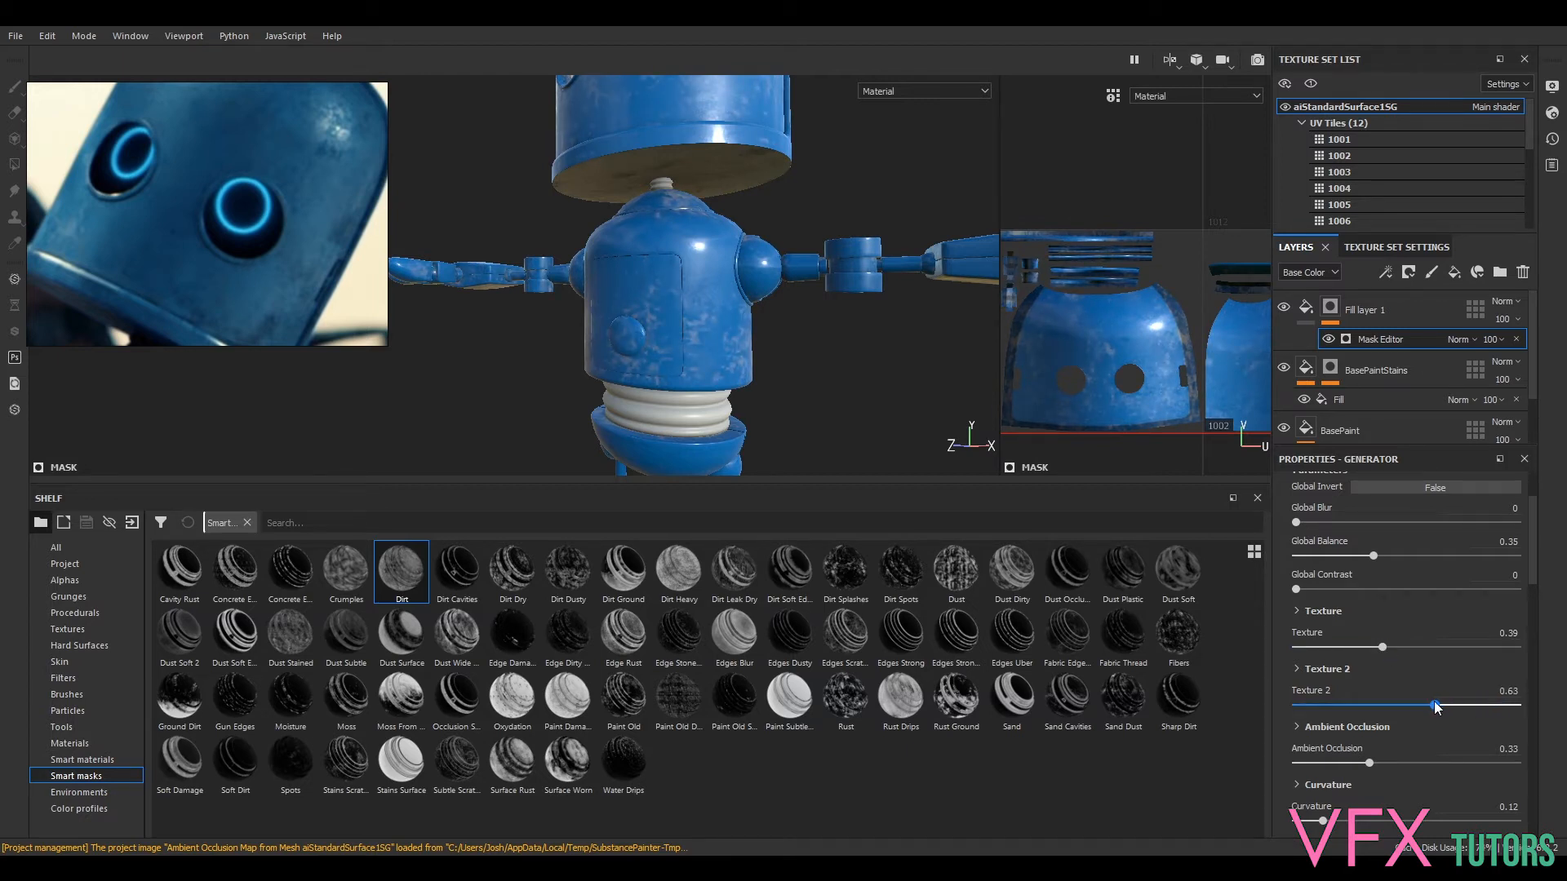
drag(1388, 764, 1351, 772)
scroll(1402, 776, down, 1)
- Inspect the light dirt patches on the robot's head and body from several angles against the reference photo
alt+drag(803, 337, 721, 302)
alt+middle_drag(721, 302, 784, 434)
alt+drag(720, 380, 867, 340)
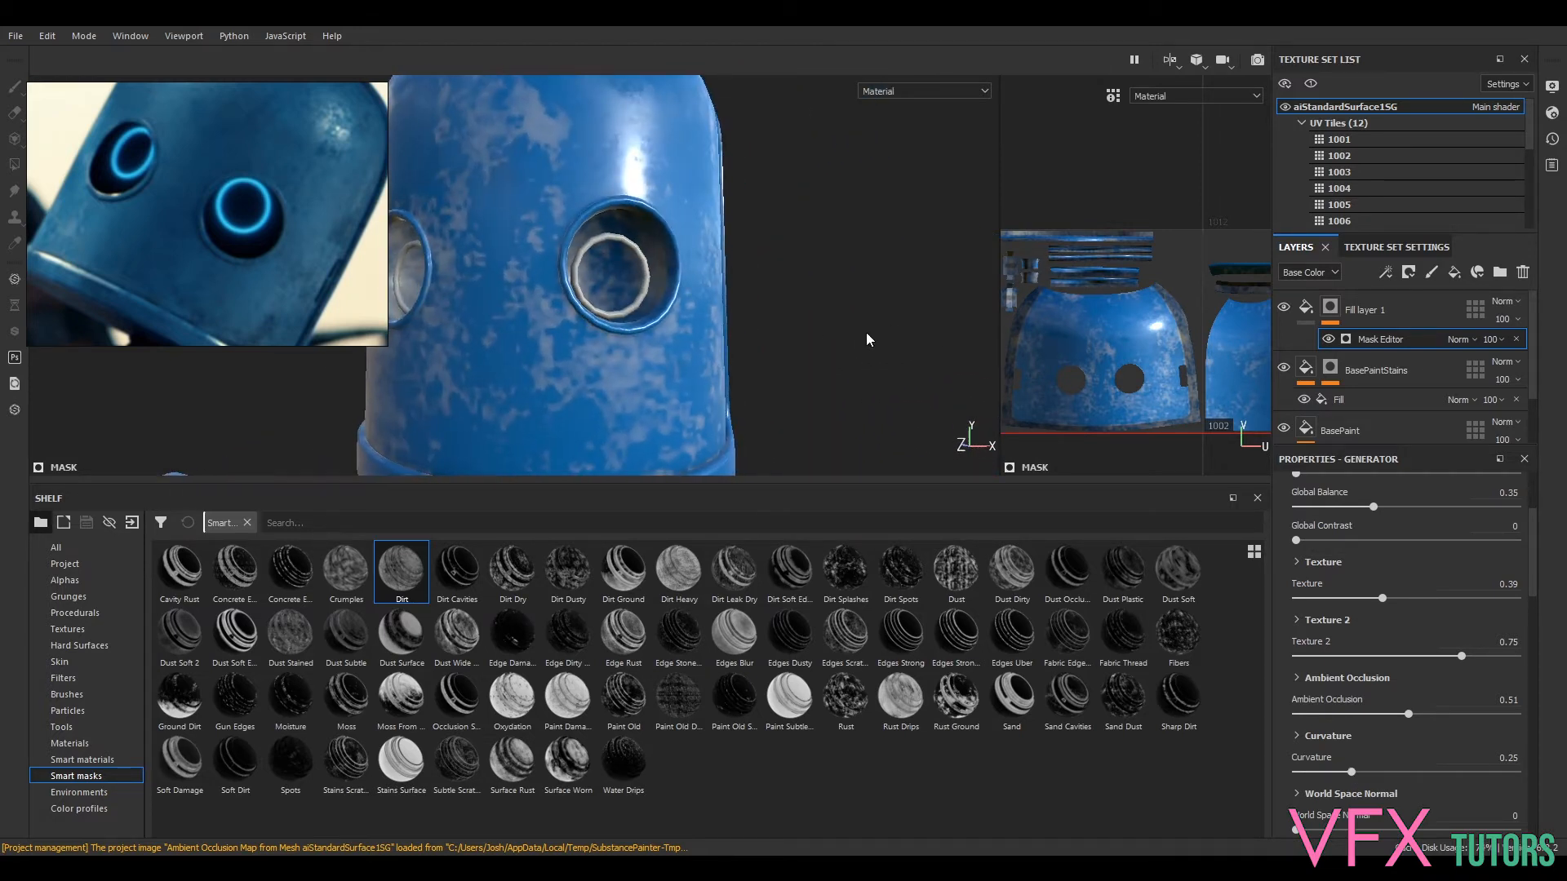
alt+middle_drag(726, 333, 850, 402)
alt+drag(849, 403, 767, 336)
alt+drag(685, 166, 700, 105)
alt+drag(772, 261, 832, 268)
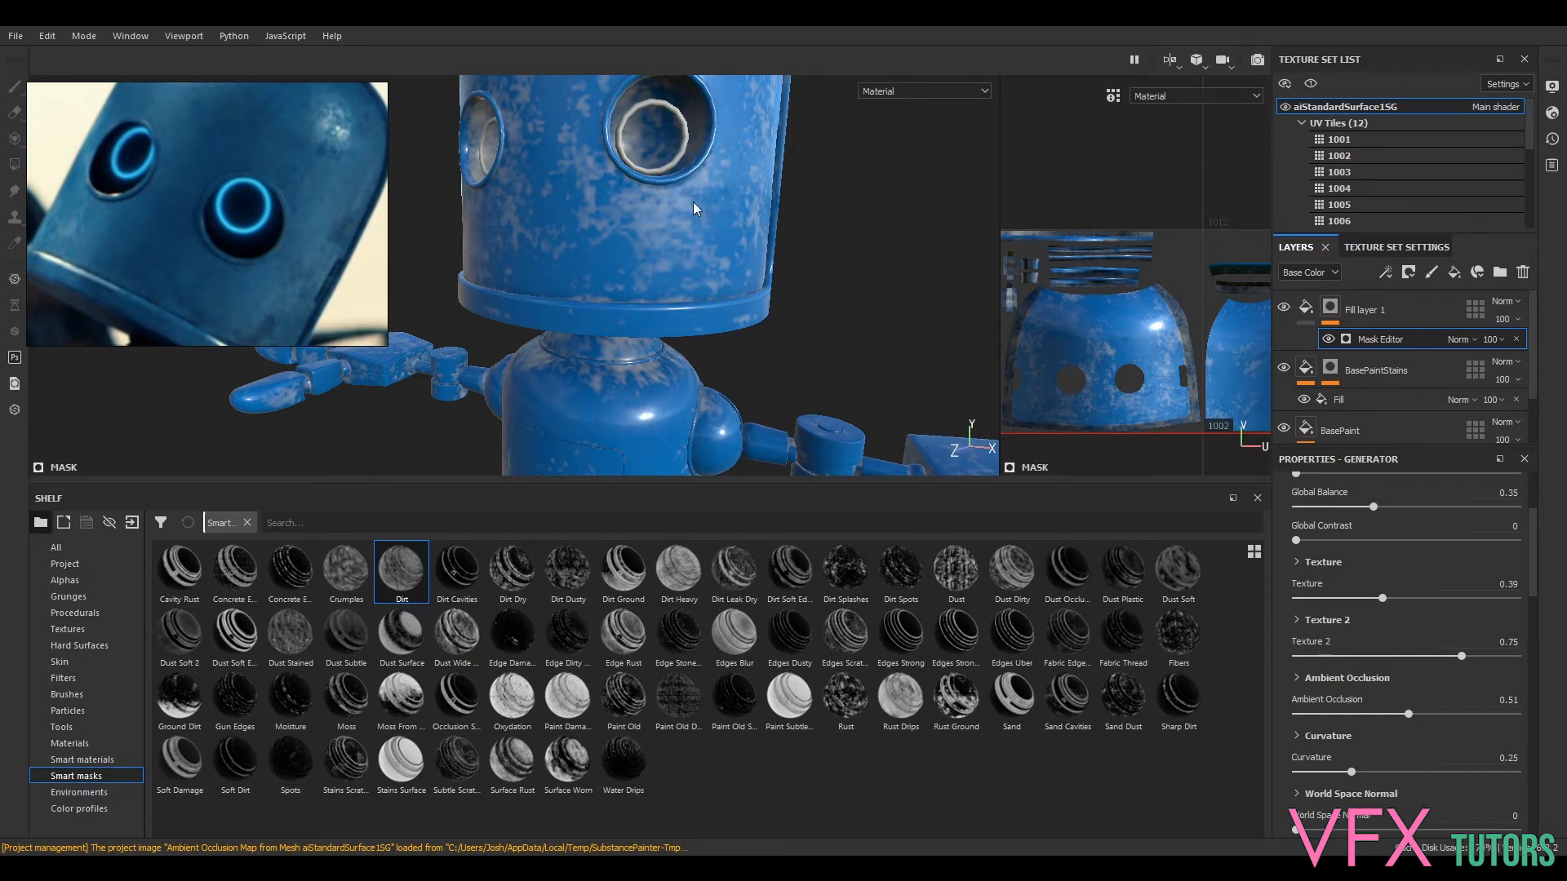
alt+drag(799, 335, 782, 275)
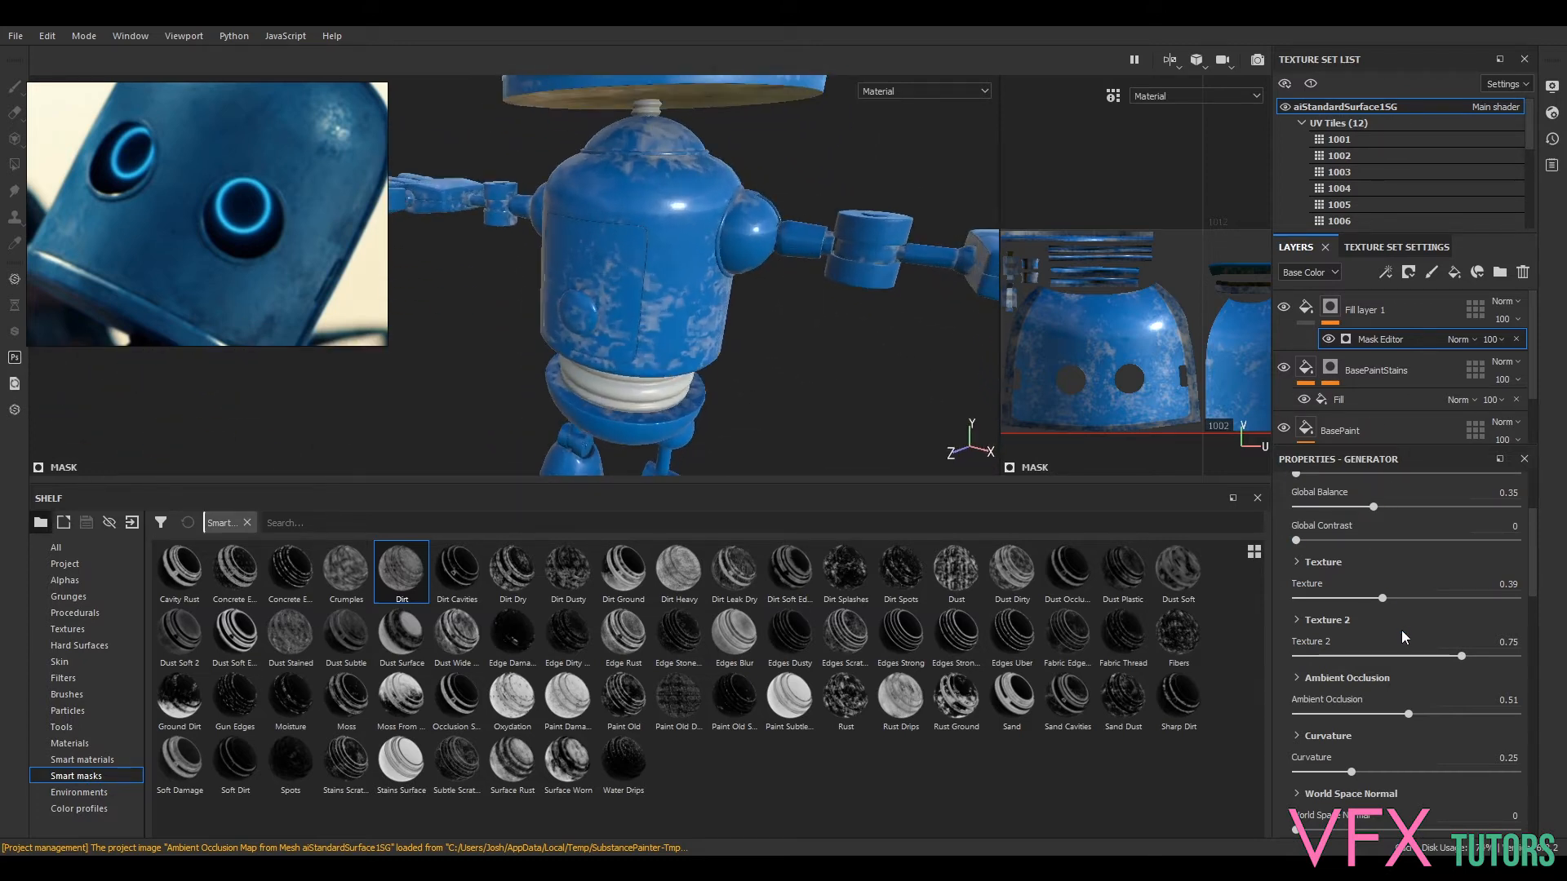
- In the dirt mask's generator, set the Scale of the first Texture to 3.83
scroll(1400, 572, up, 3)
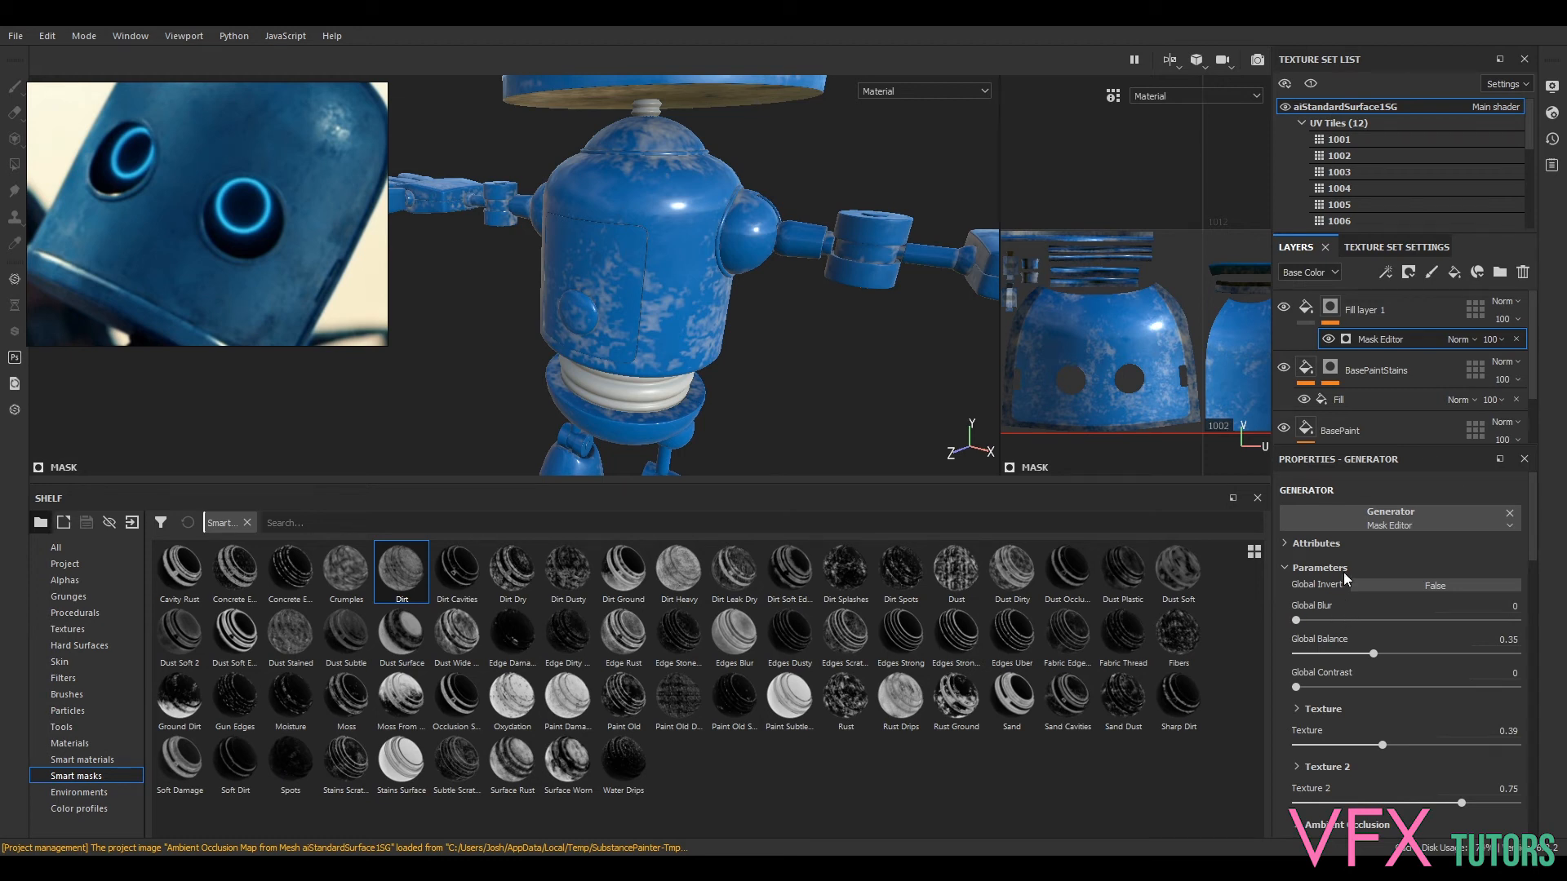
click(1285, 545)
click(1289, 549)
scroll(1359, 666, down, 2)
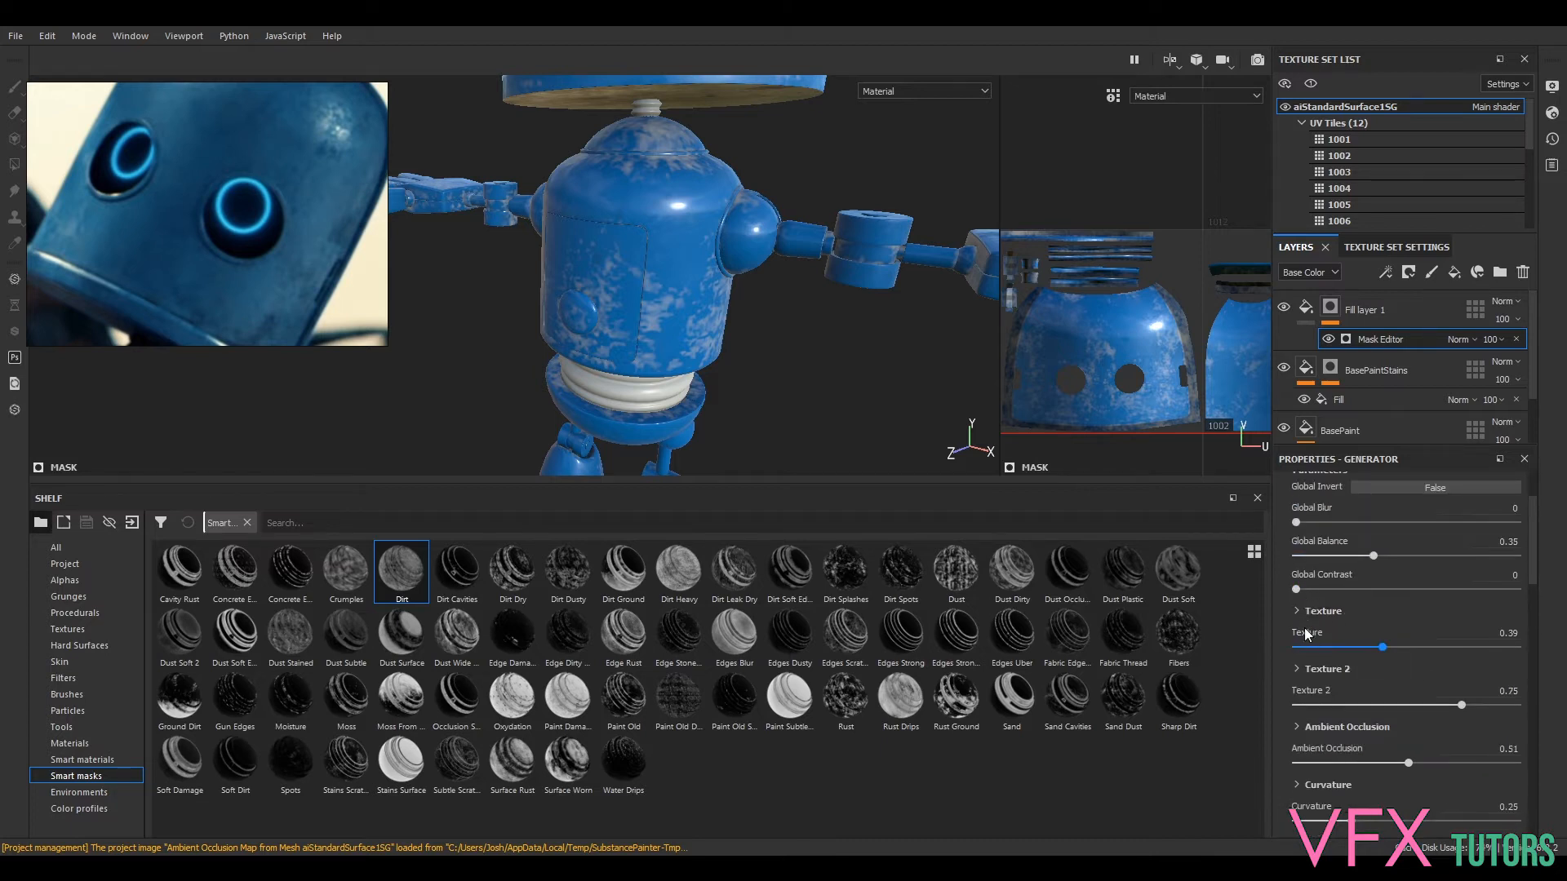
click(1297, 612)
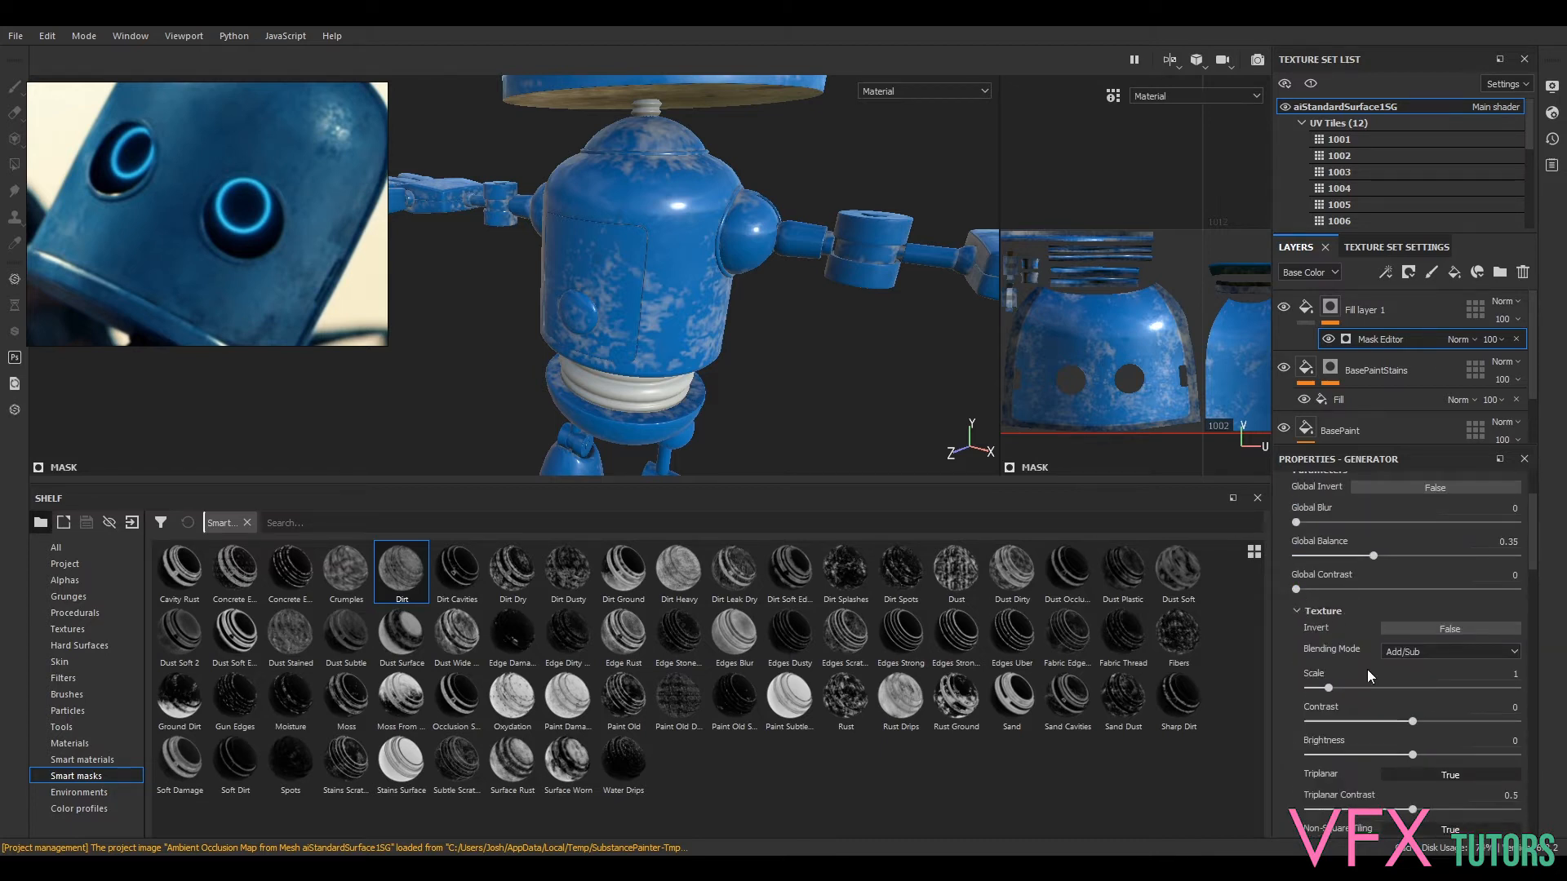
click(1345, 687)
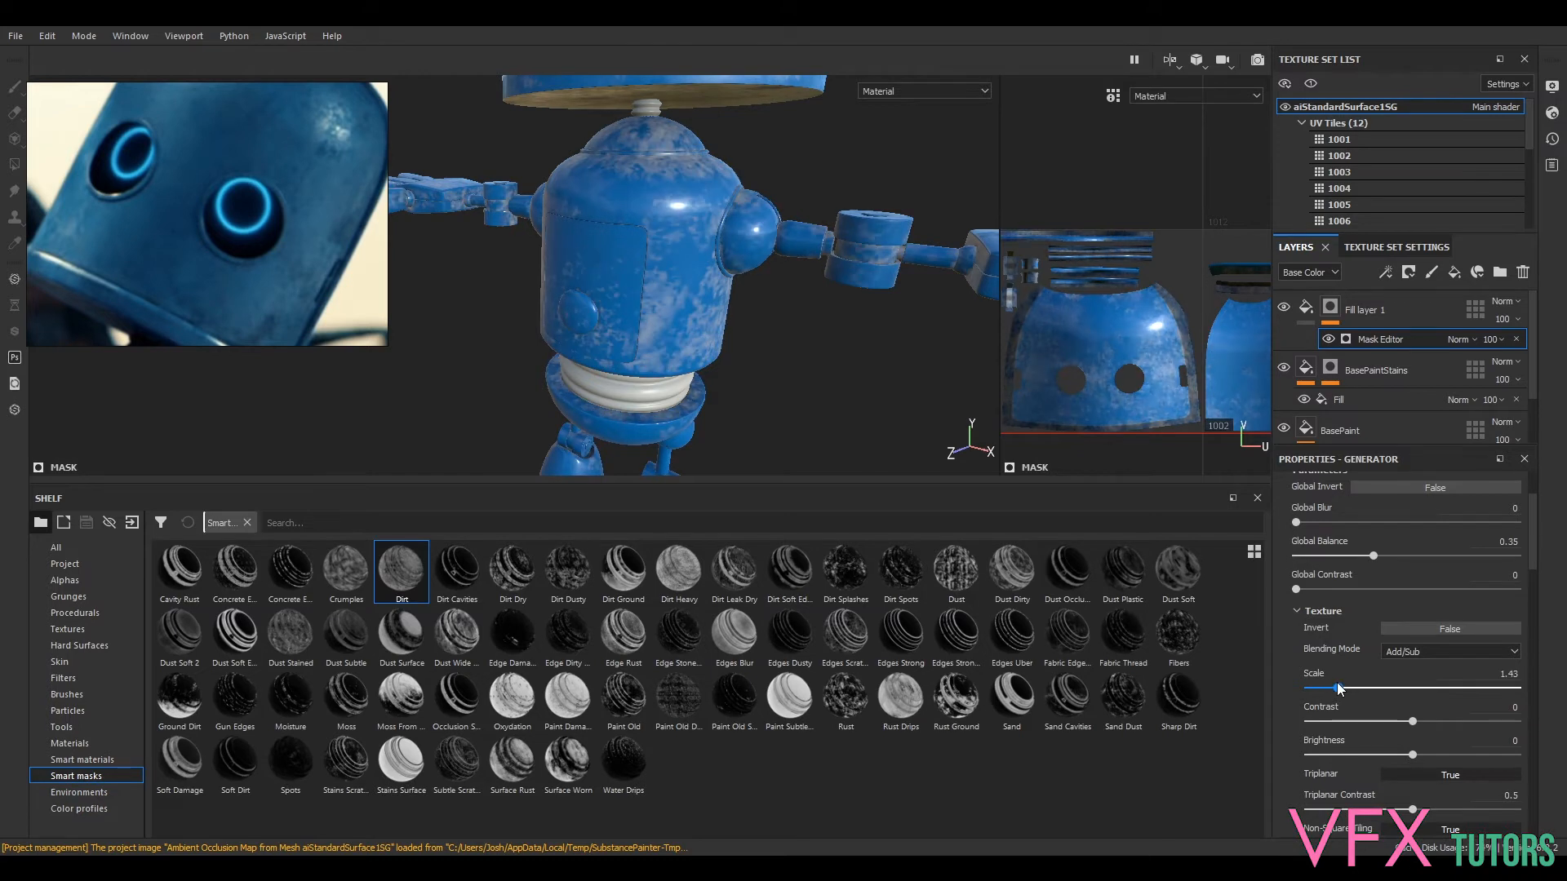
drag(1353, 688, 1390, 694)
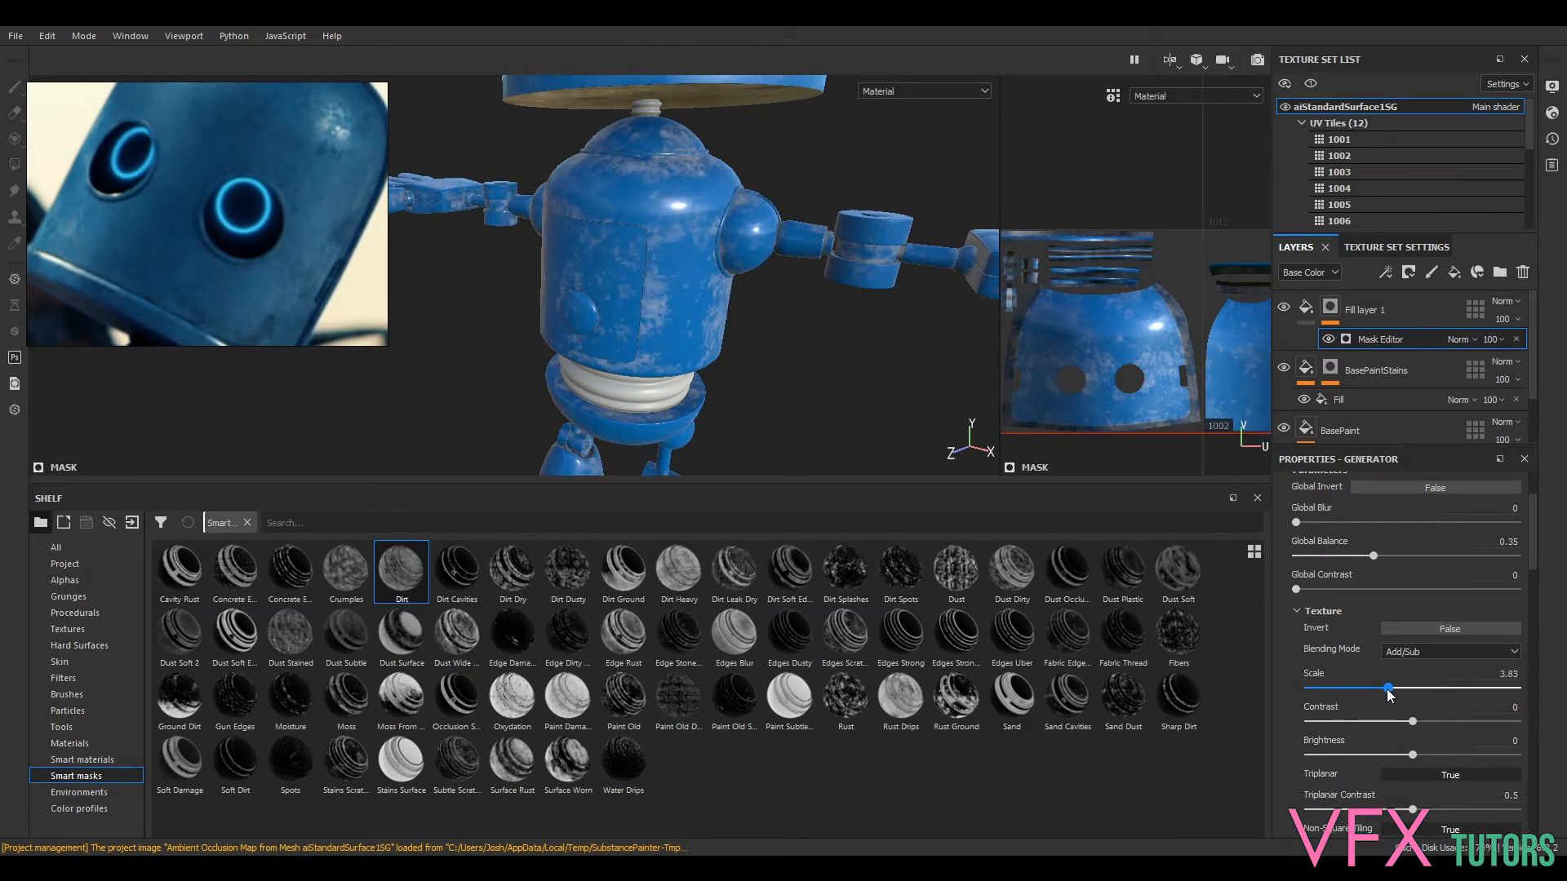
alt+drag(792, 376, 740, 349)
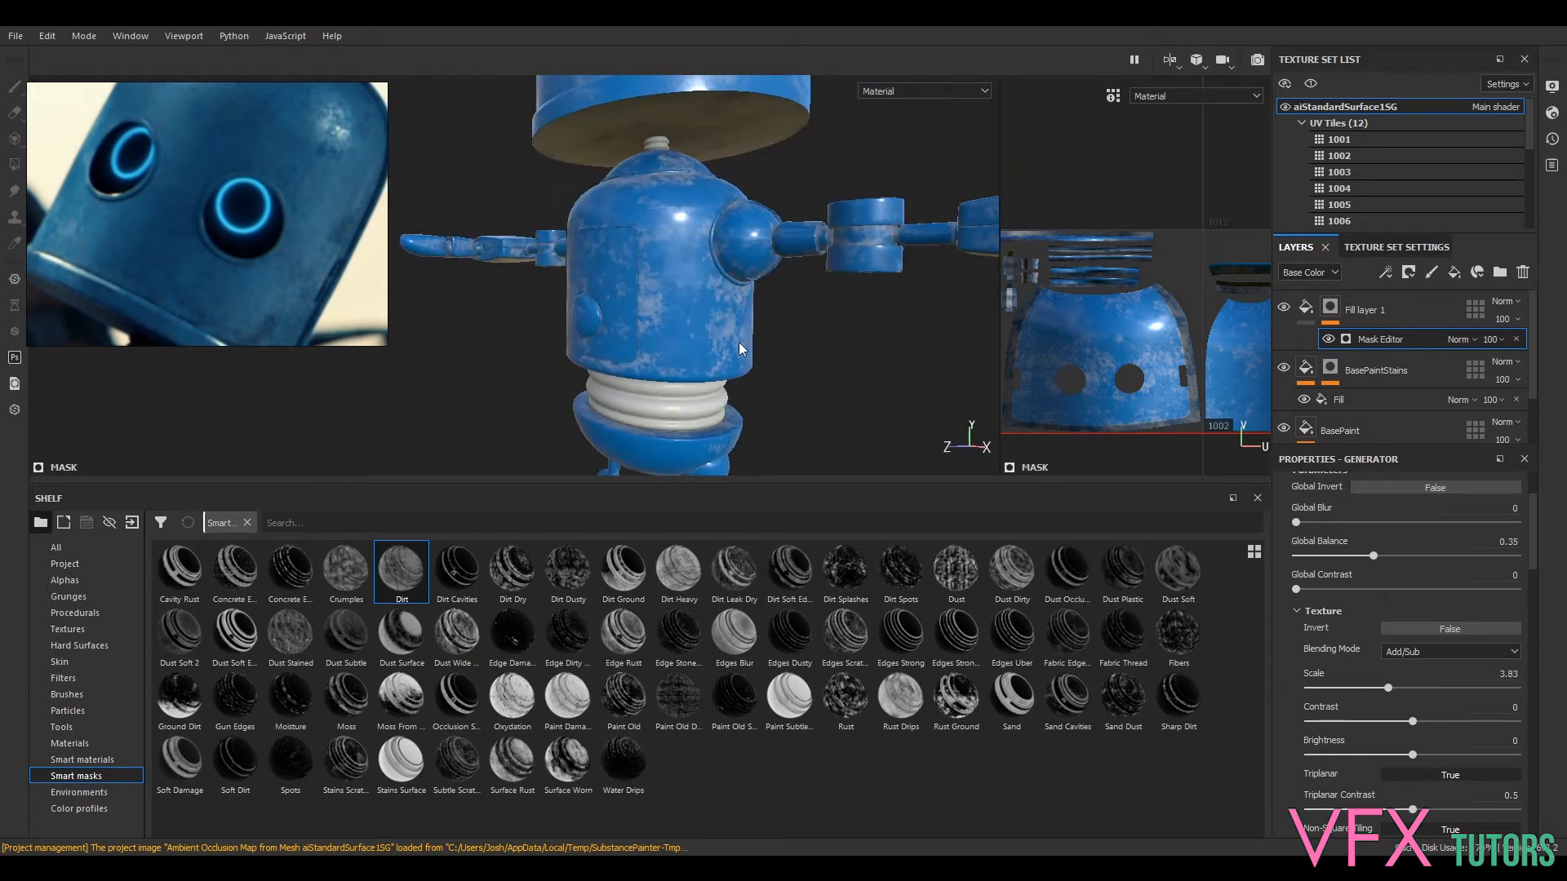
alt+middle_drag(789, 235, 710, 492)
alt+drag(767, 418, 781, 313)
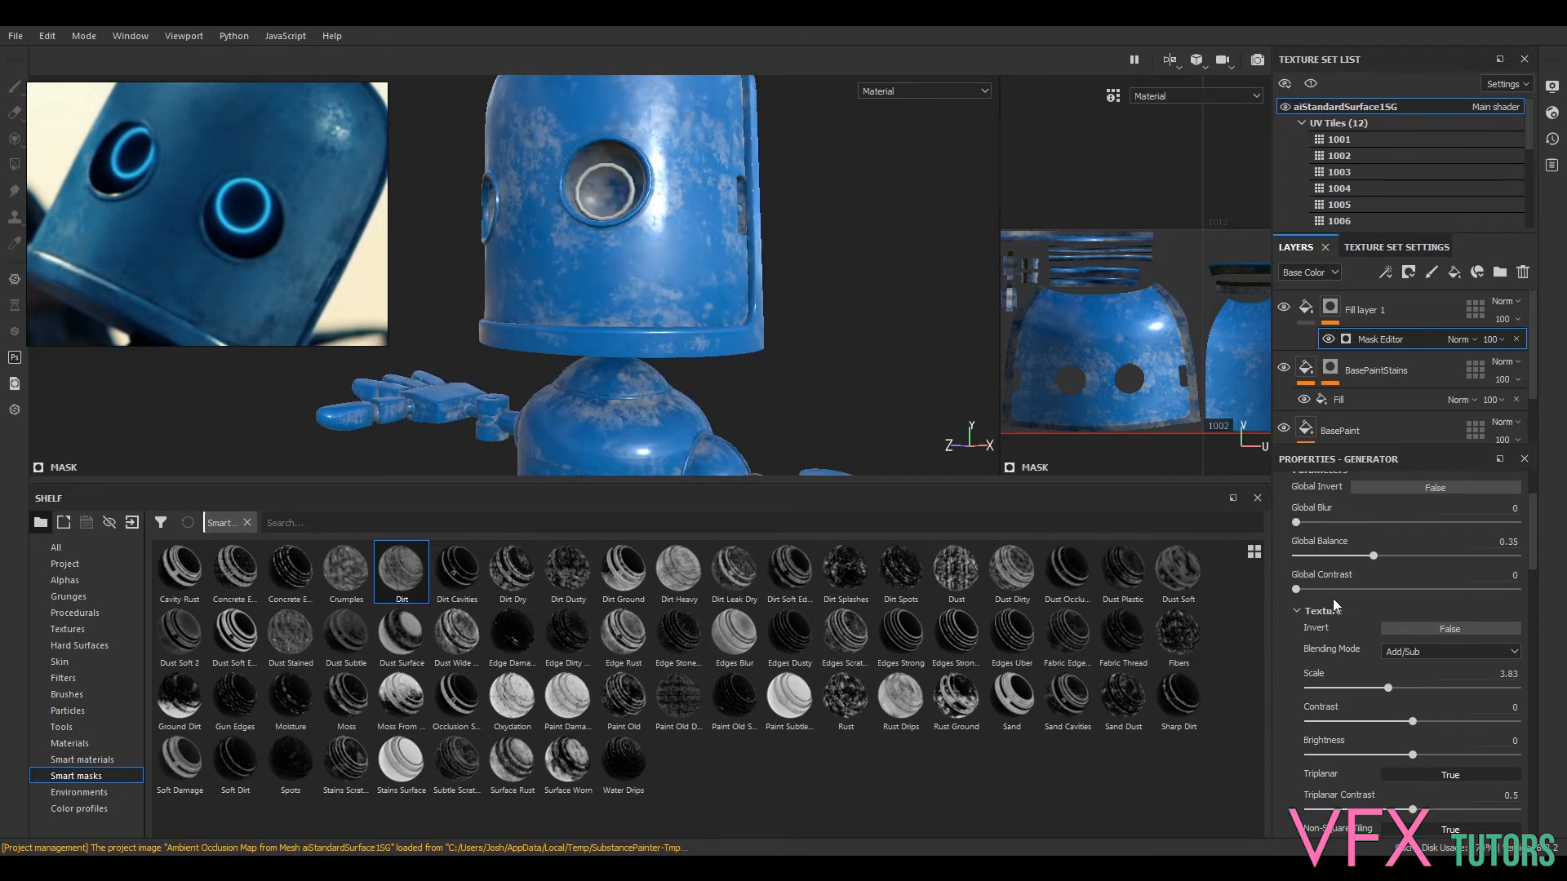
- Set the mask generator's Texture 2 to Scale 4.38, Contrast -0.31 and Brightness -0.09
click(1300, 610)
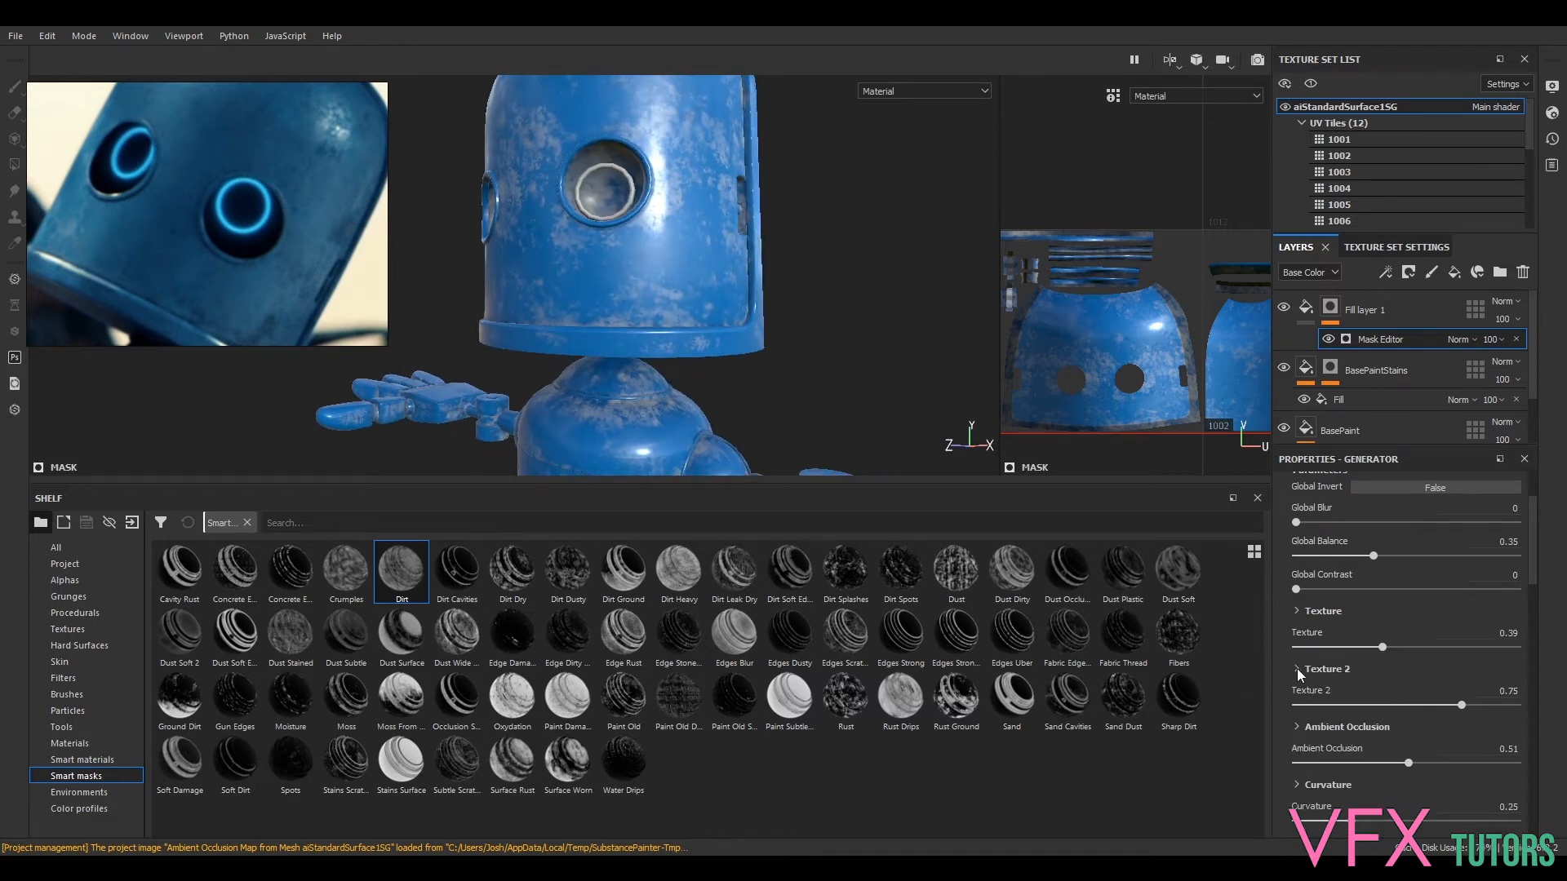
drag(1330, 744, 1405, 815)
alt+drag(767, 394, 718, 376)
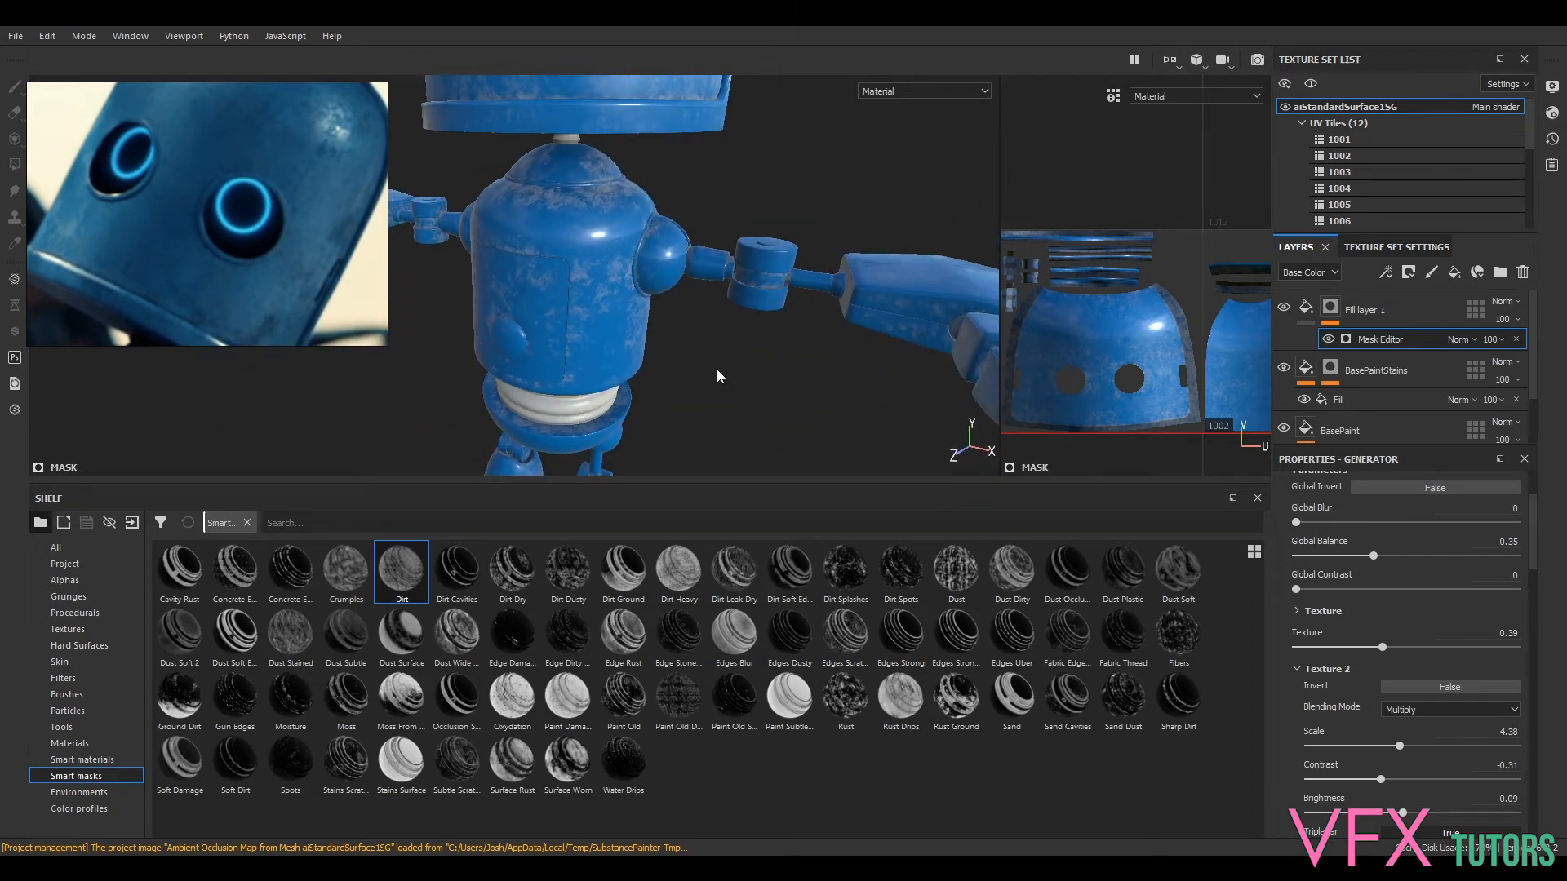
click(1298, 667)
- In the mask generator's Ambient Occlusion settings, set Balance to 0.2 and Contrast to 0
click(1297, 725)
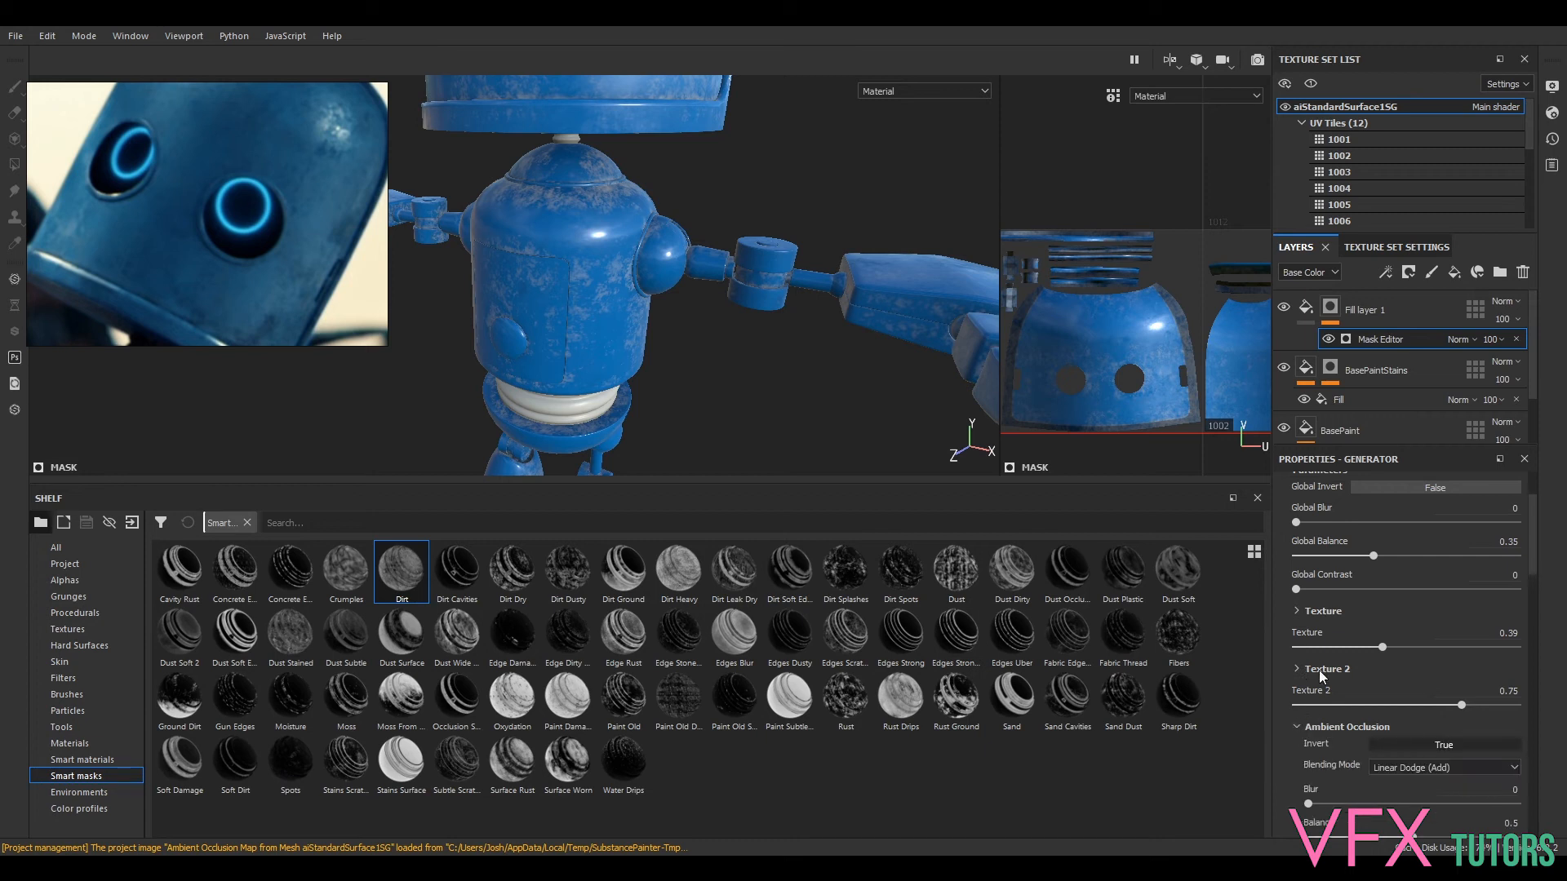
scroll(1327, 667, down, 2)
mouse_move(1416, 745)
mouse_down()
mouse_move(1441, 752)
mouse_move(1422, 743)
mouse_up()
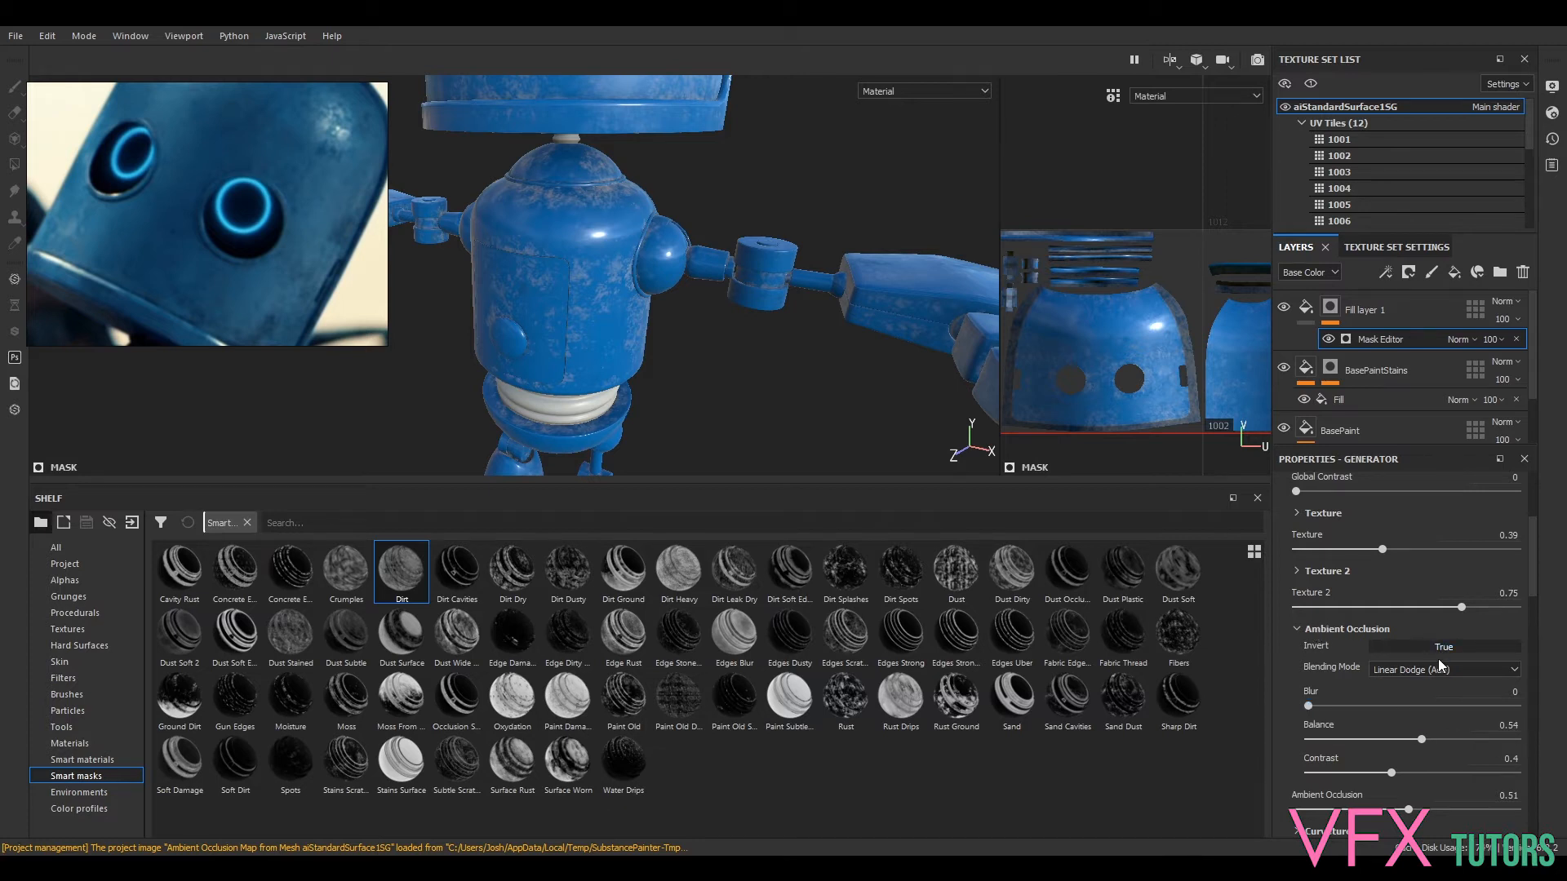
mouse_move(1391, 773)
mouse_down()
mouse_move(1441, 773)
mouse_move(1369, 778)
mouse_up()
alt+middle_drag(780, 285, 813, 429)
scroll(665, 327, up, 4)
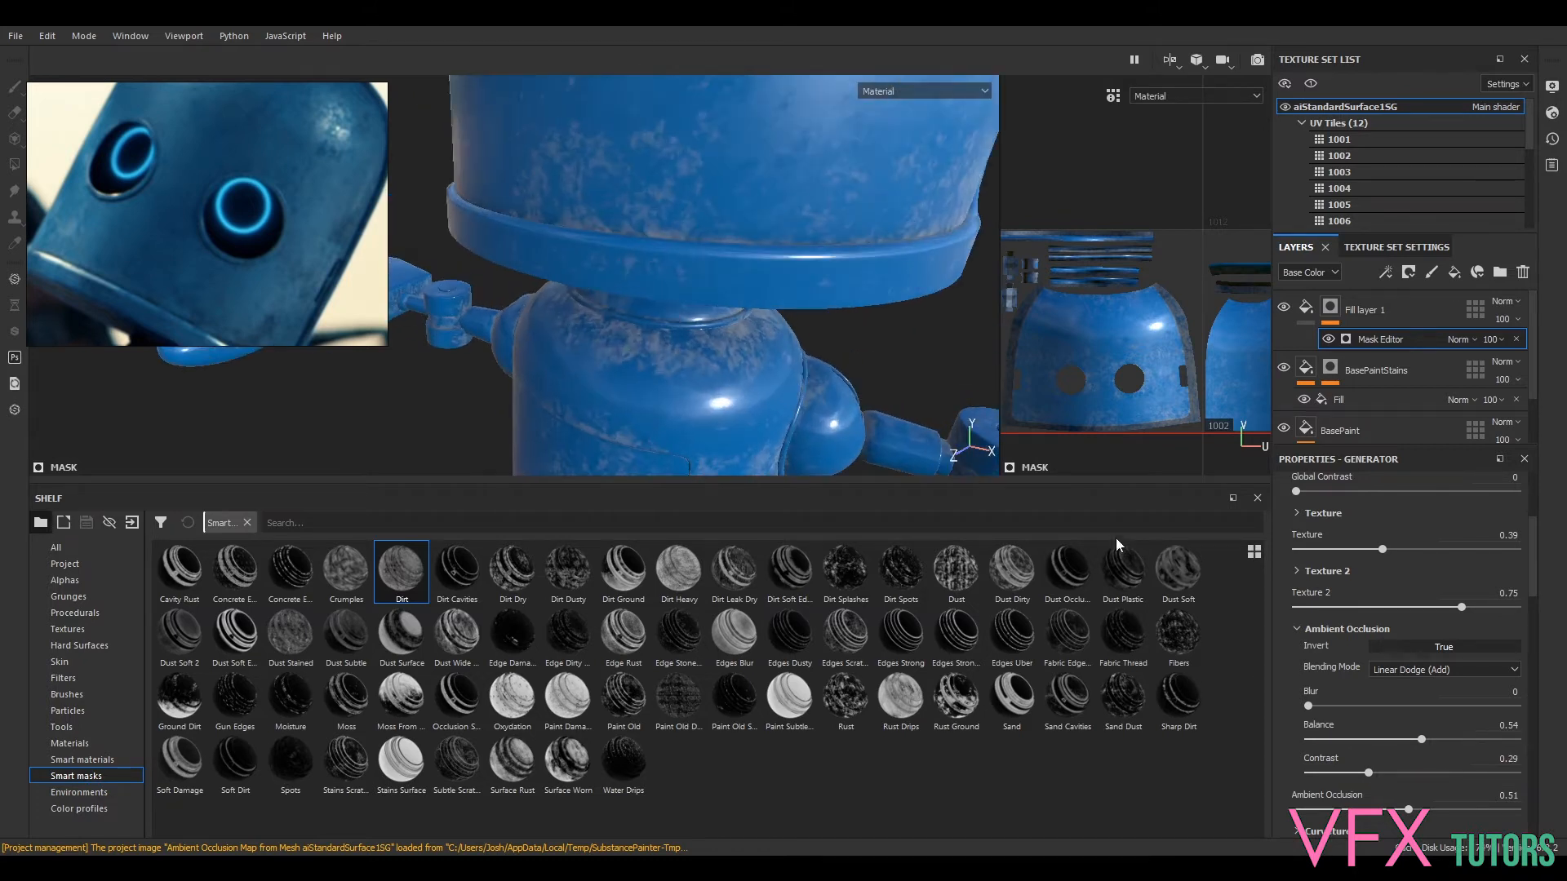
drag(1368, 738, 1279, 786)
- Inspect the dirt mask's coverage on the robot's head, torso and arms from several angles
alt+right_drag(797, 397, 682, 339)
alt+middle_drag(682, 339, 738, 249)
alt+drag(738, 249, 816, 331)
alt+middle_drag(816, 331, 843, 415)
alt+drag(843, 415, 822, 341)
alt+middle_drag(821, 341, 825, 88)
alt+drag(825, 88, 372, 254)
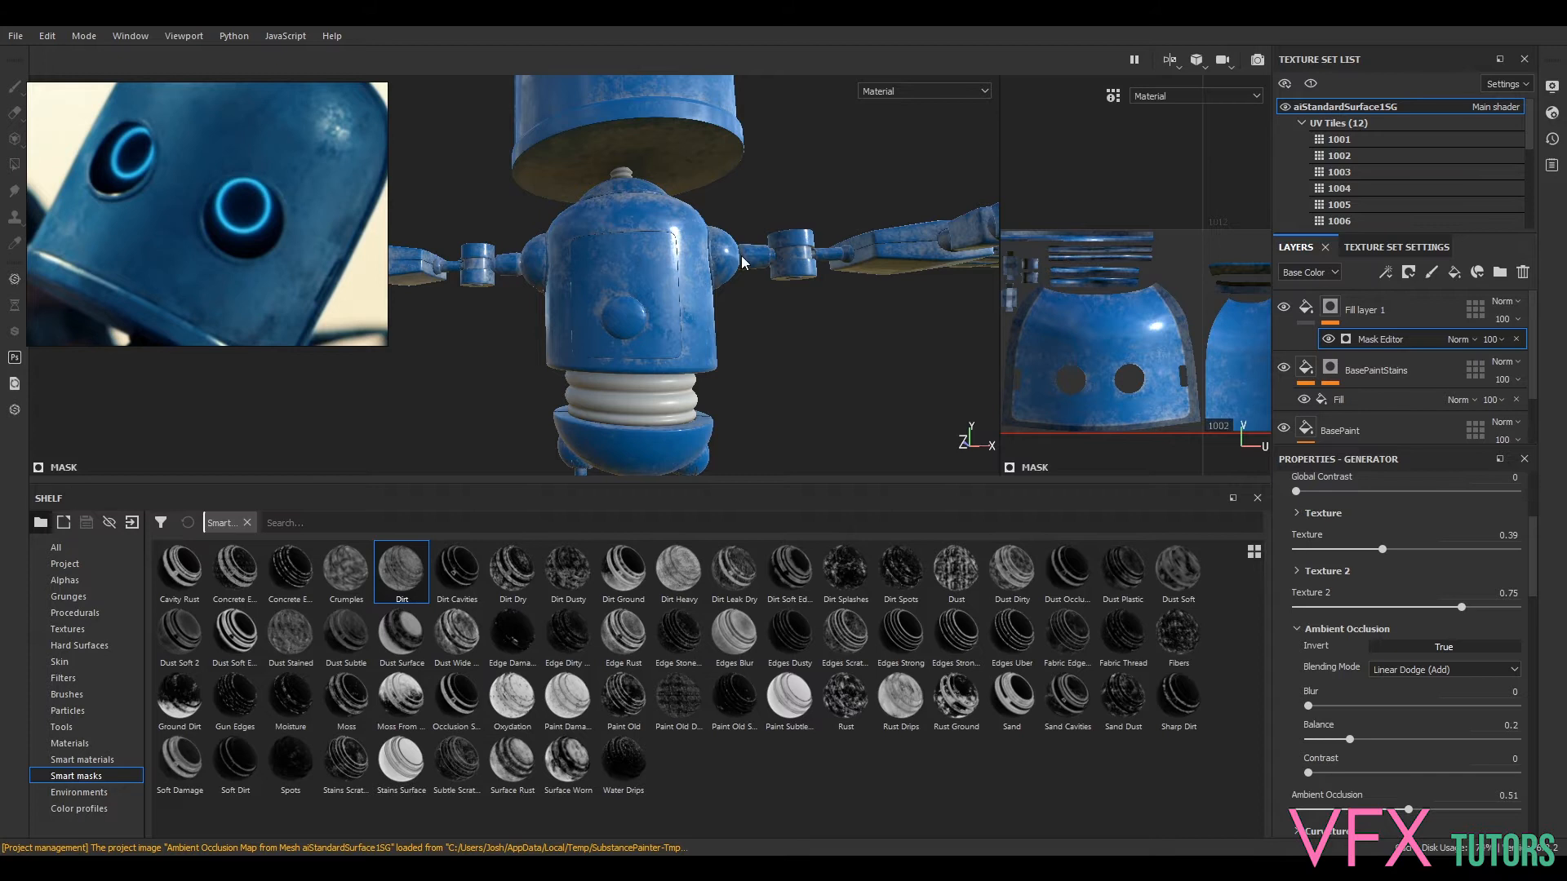
alt+drag(742, 262, 773, 217)
alt+middle_drag(773, 217, 773, 357)
alt+right_drag(773, 356, 819, 408)
alt+middle_drag(818, 408, 825, 261)
alt+drag(824, 261, 759, 308)
alt+middle_drag(759, 308, 955, 431)
alt+drag(650, 416, 709, 390)
scroll(708, 393, down, 3)
scroll(733, 433, down, 4)
alt+middle_drag(734, 437, 804, 242)
mouse_move(718, 243)
alt+mouse_down()
mouse_move(700, 269)
mouse_move(862, 272)
mouse_move(712, 276)
mouse_move(747, 263)
mouse_move(728, 260)
alt+mouse_up()
- Add a Fill effect to the content of Fill layer 1 and set its projection to Tri-planar
click(1327, 312)
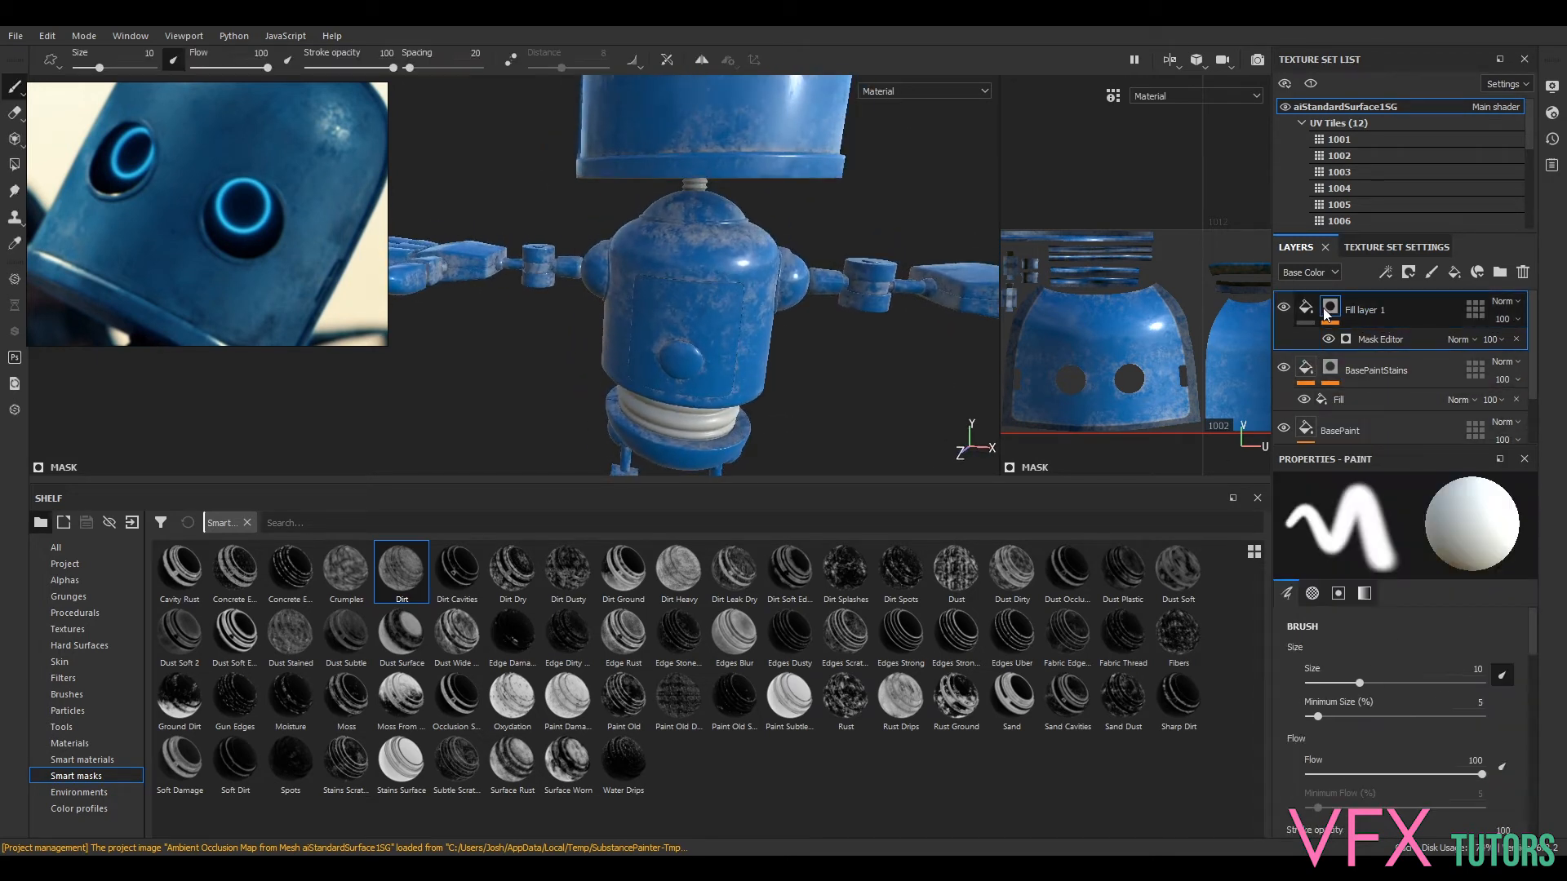
click(1306, 308)
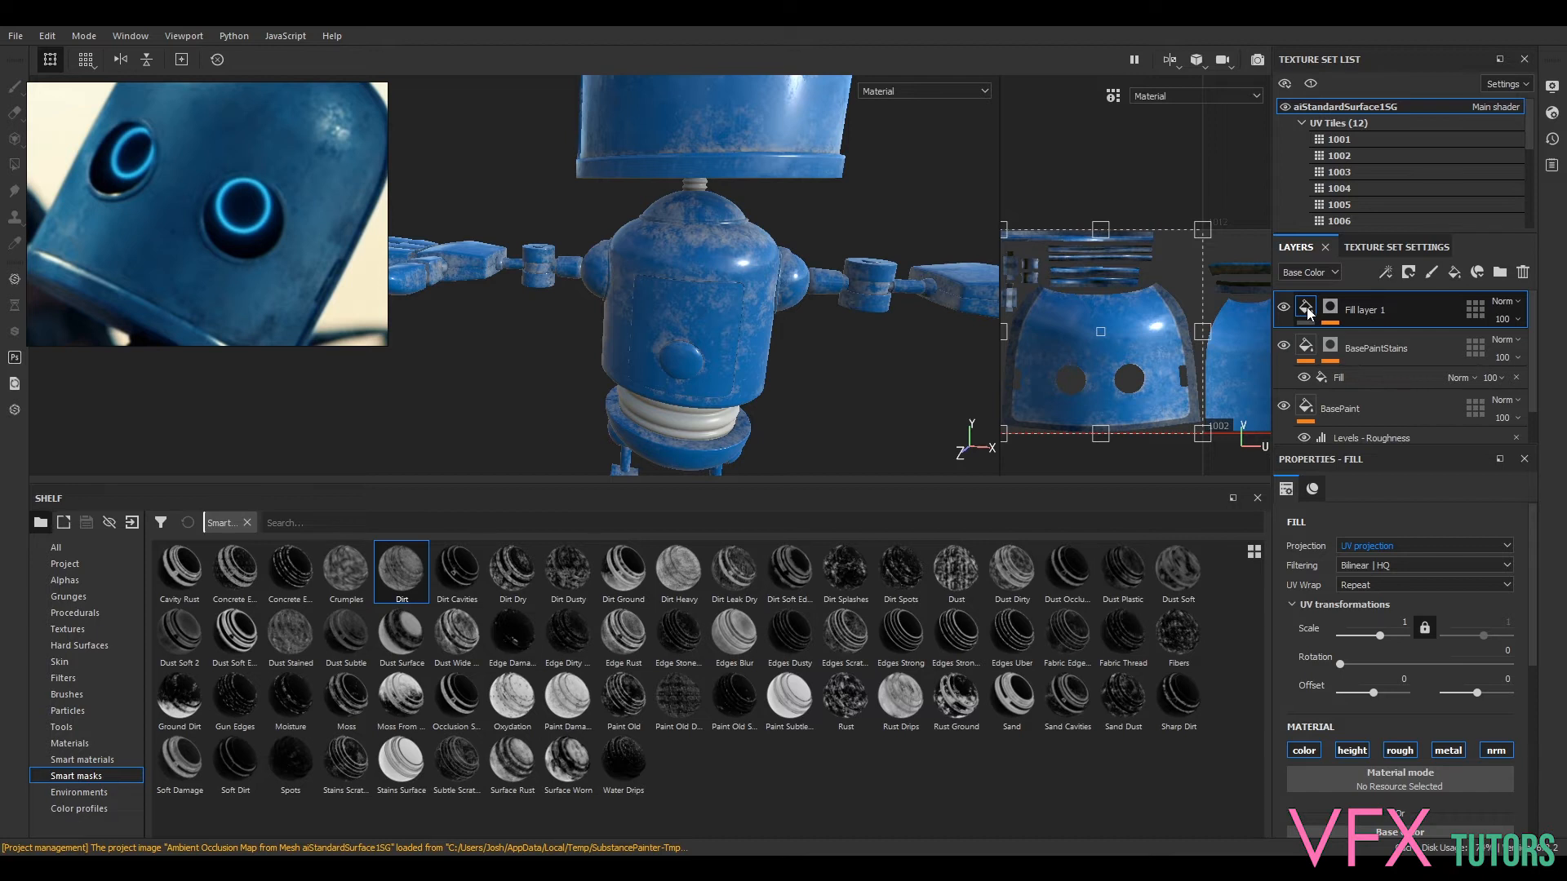
right_click(1306, 308)
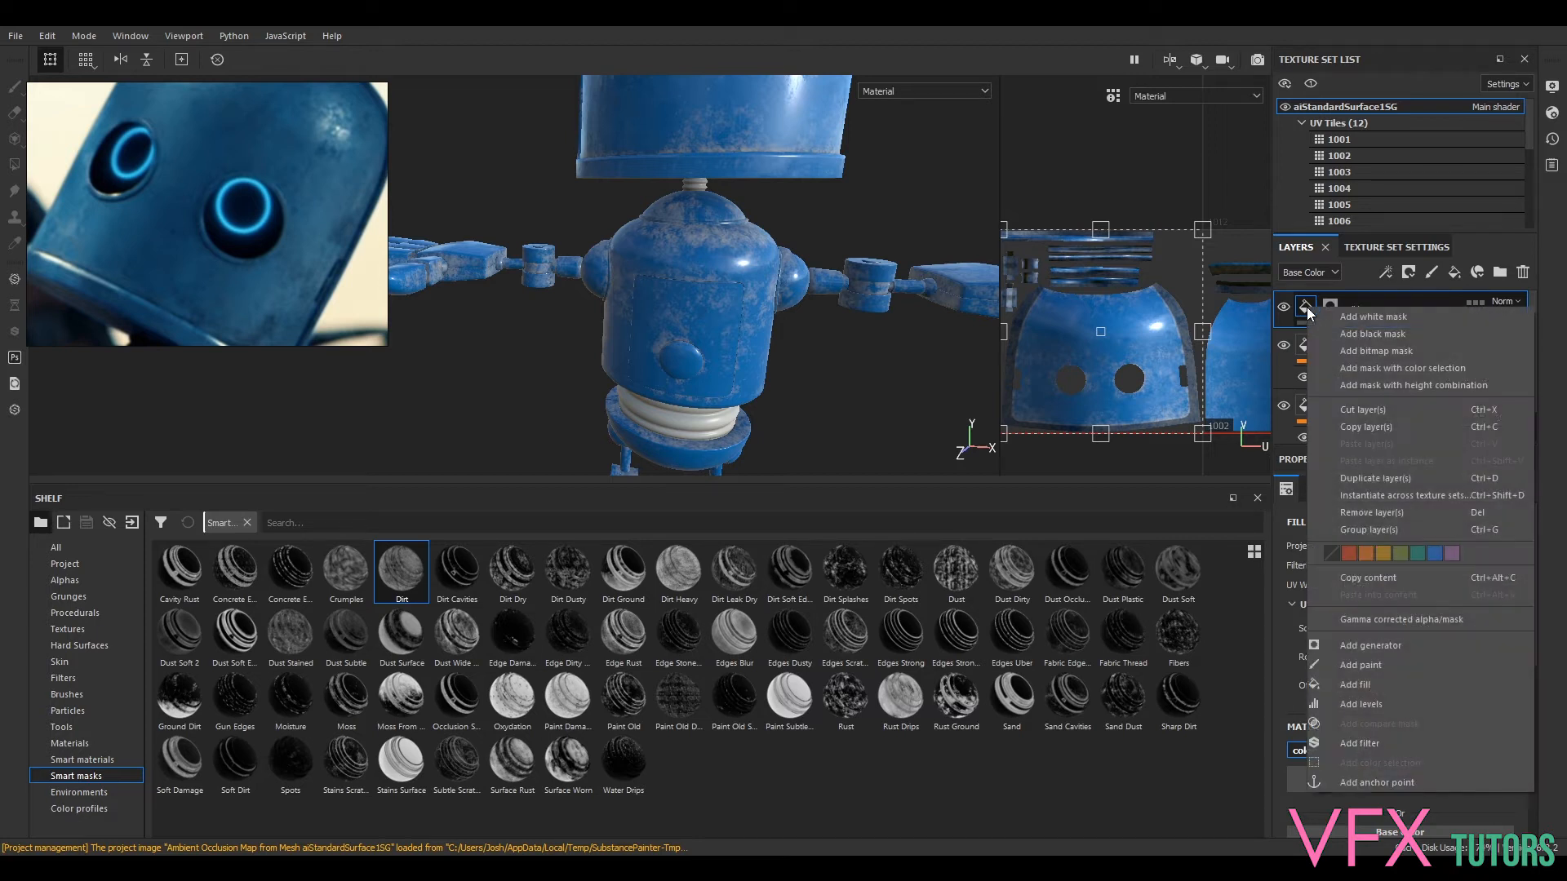
click(1383, 682)
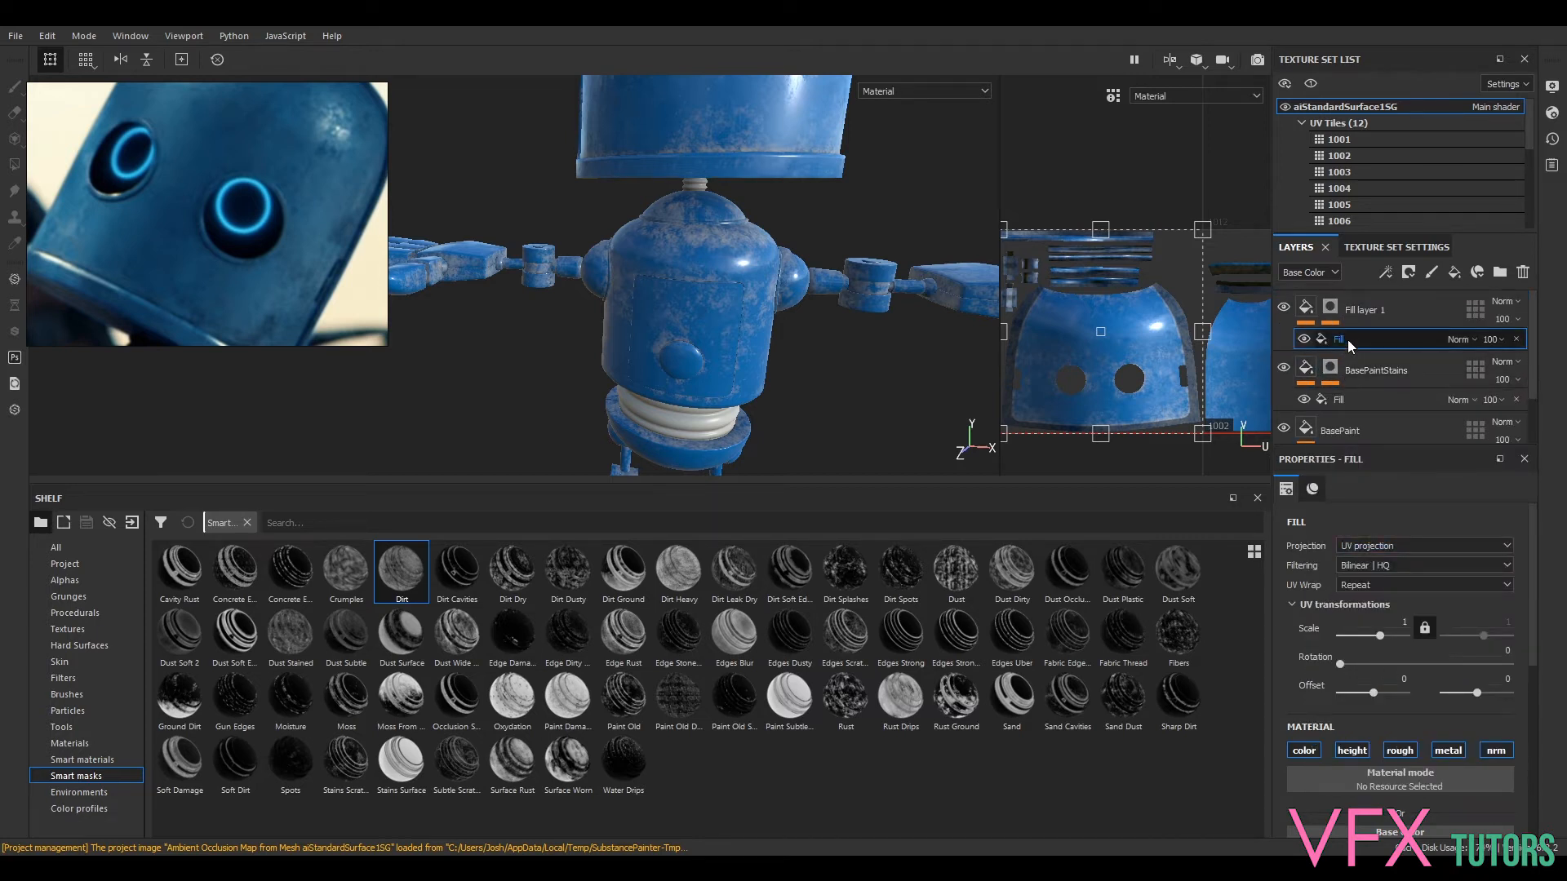
click(1397, 548)
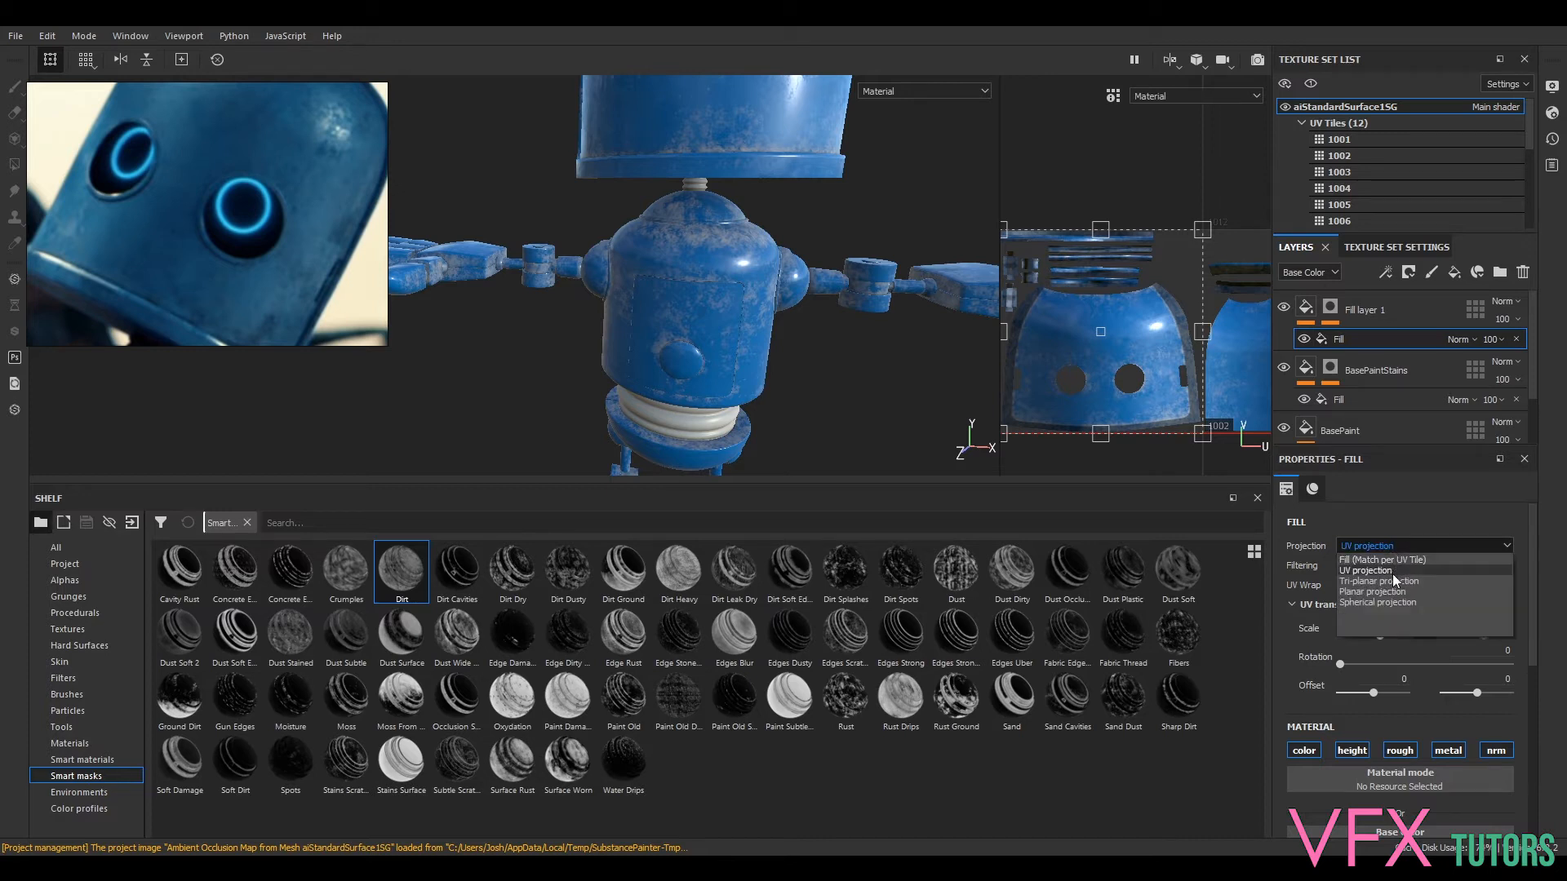
click(1393, 581)
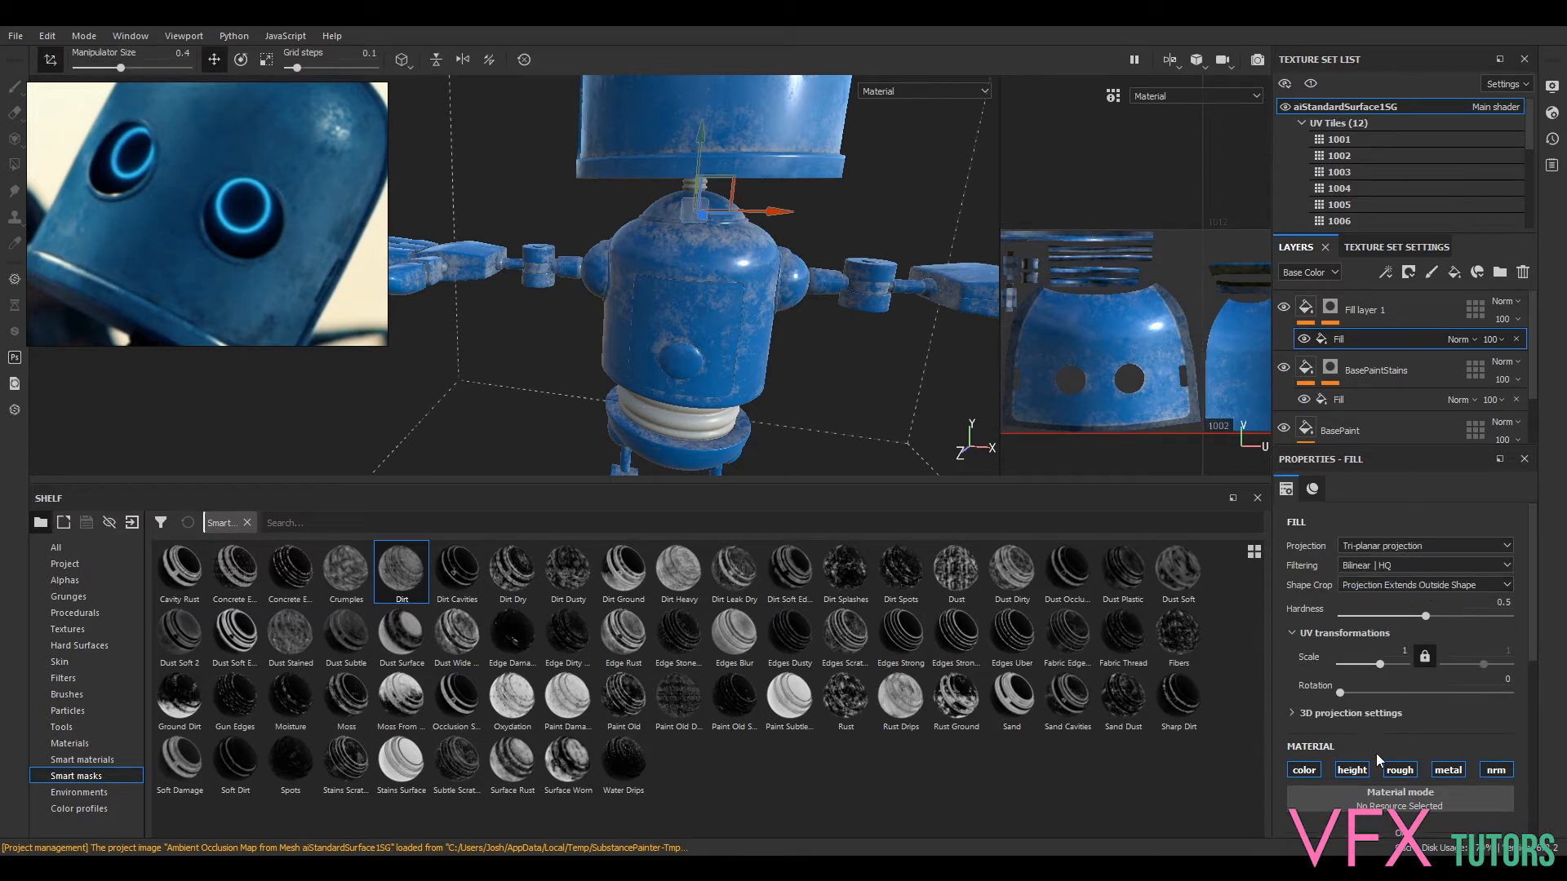
- Sample the new fill's base color from the blue paint on the robot's head in the UV view
scroll(1373, 757, down, 3)
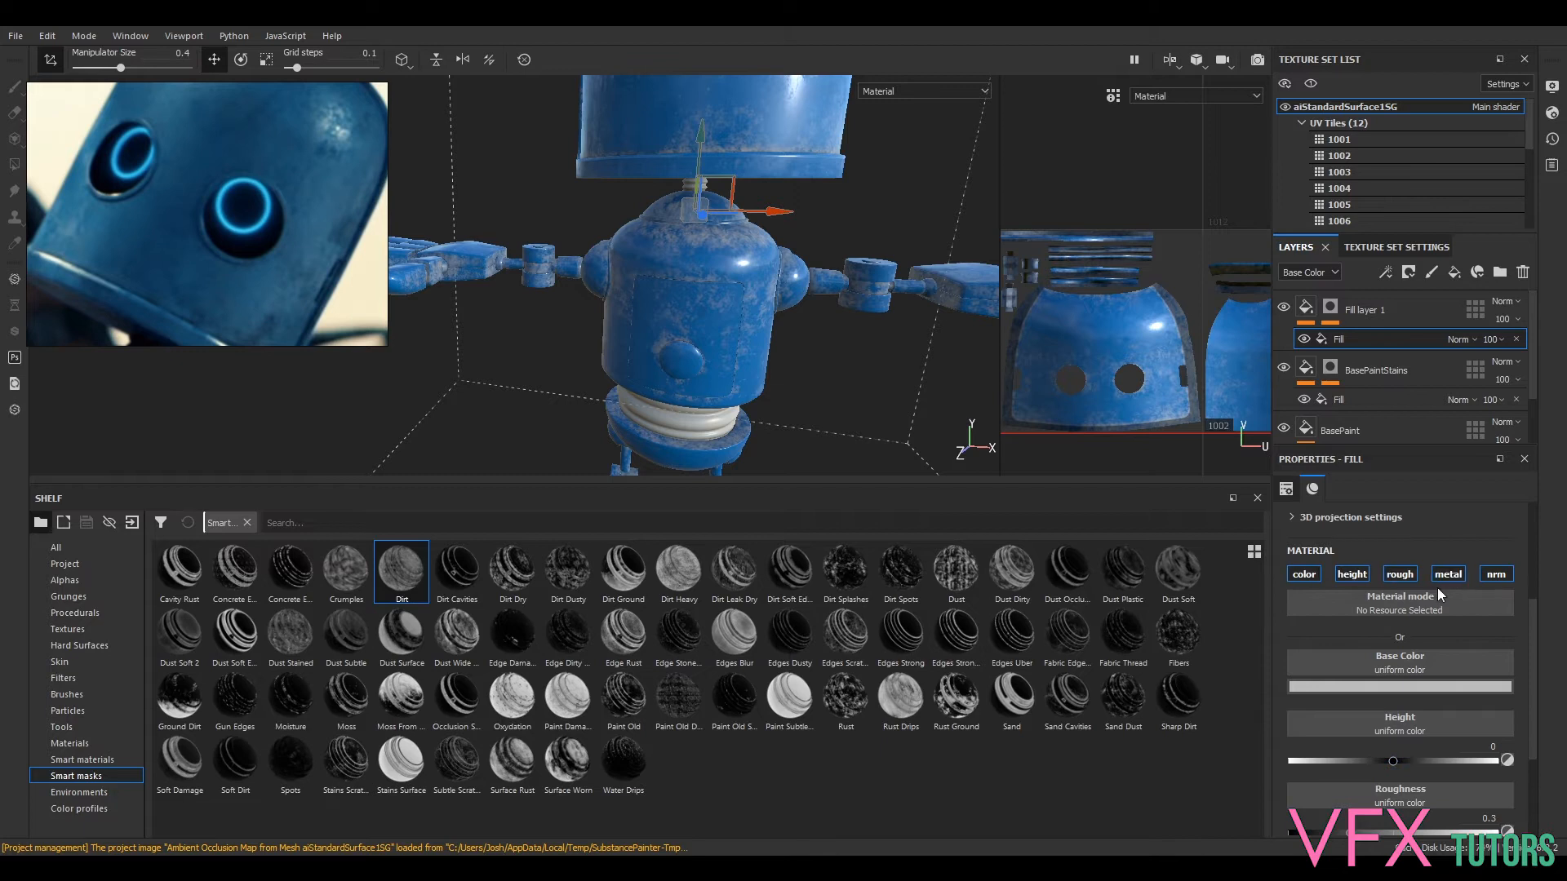
click(1396, 684)
click(1192, 329)
click(1165, 318)
click(1162, 319)
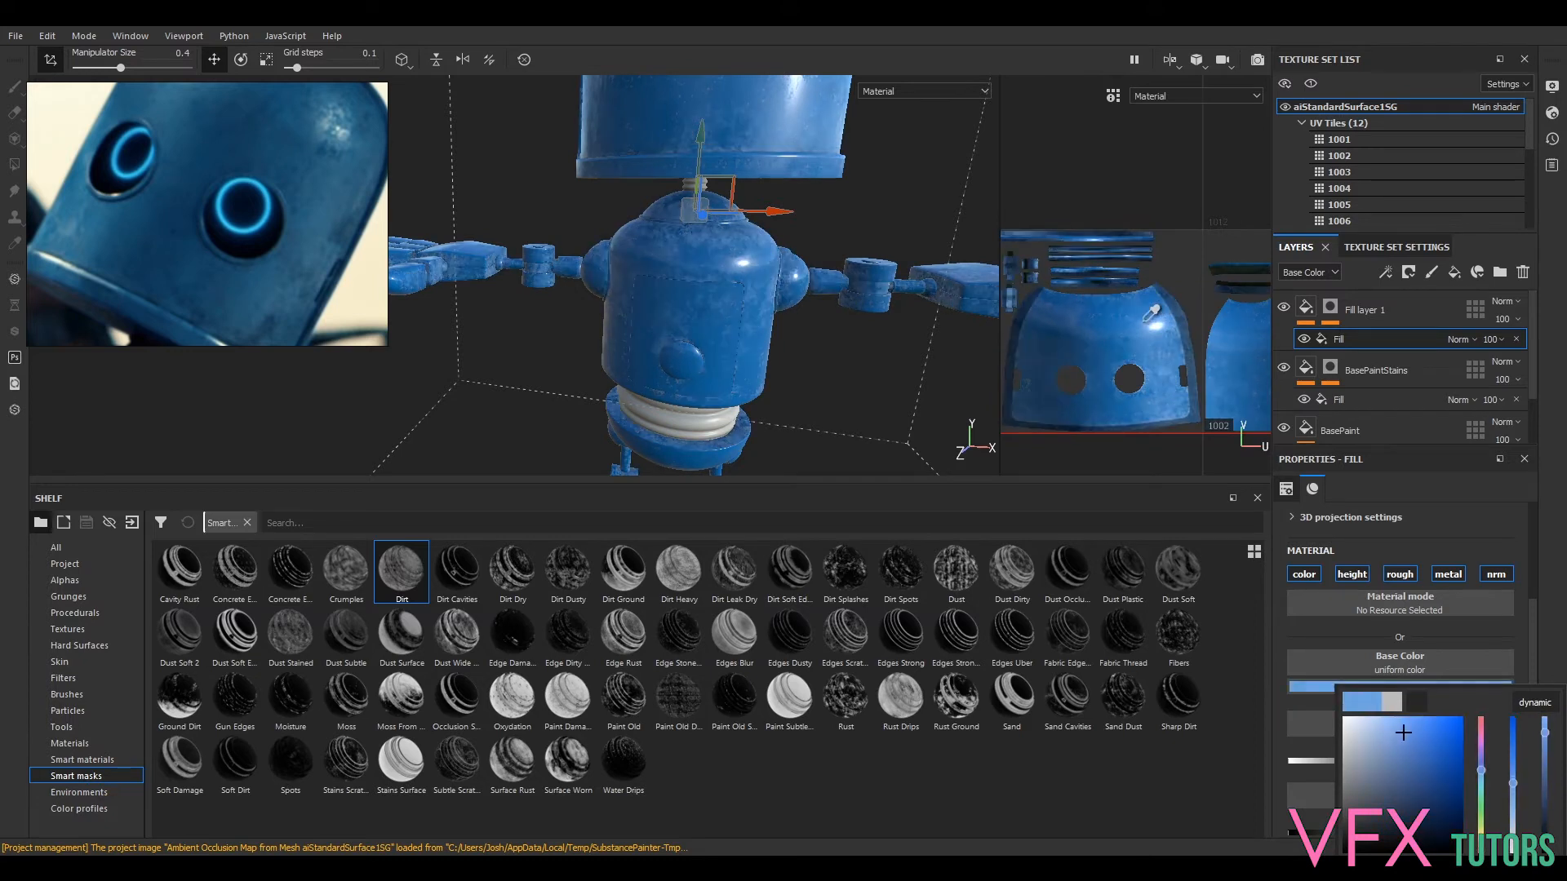
drag(1112, 310, 1124, 328)
alt+drag(824, 237, 813, 276)
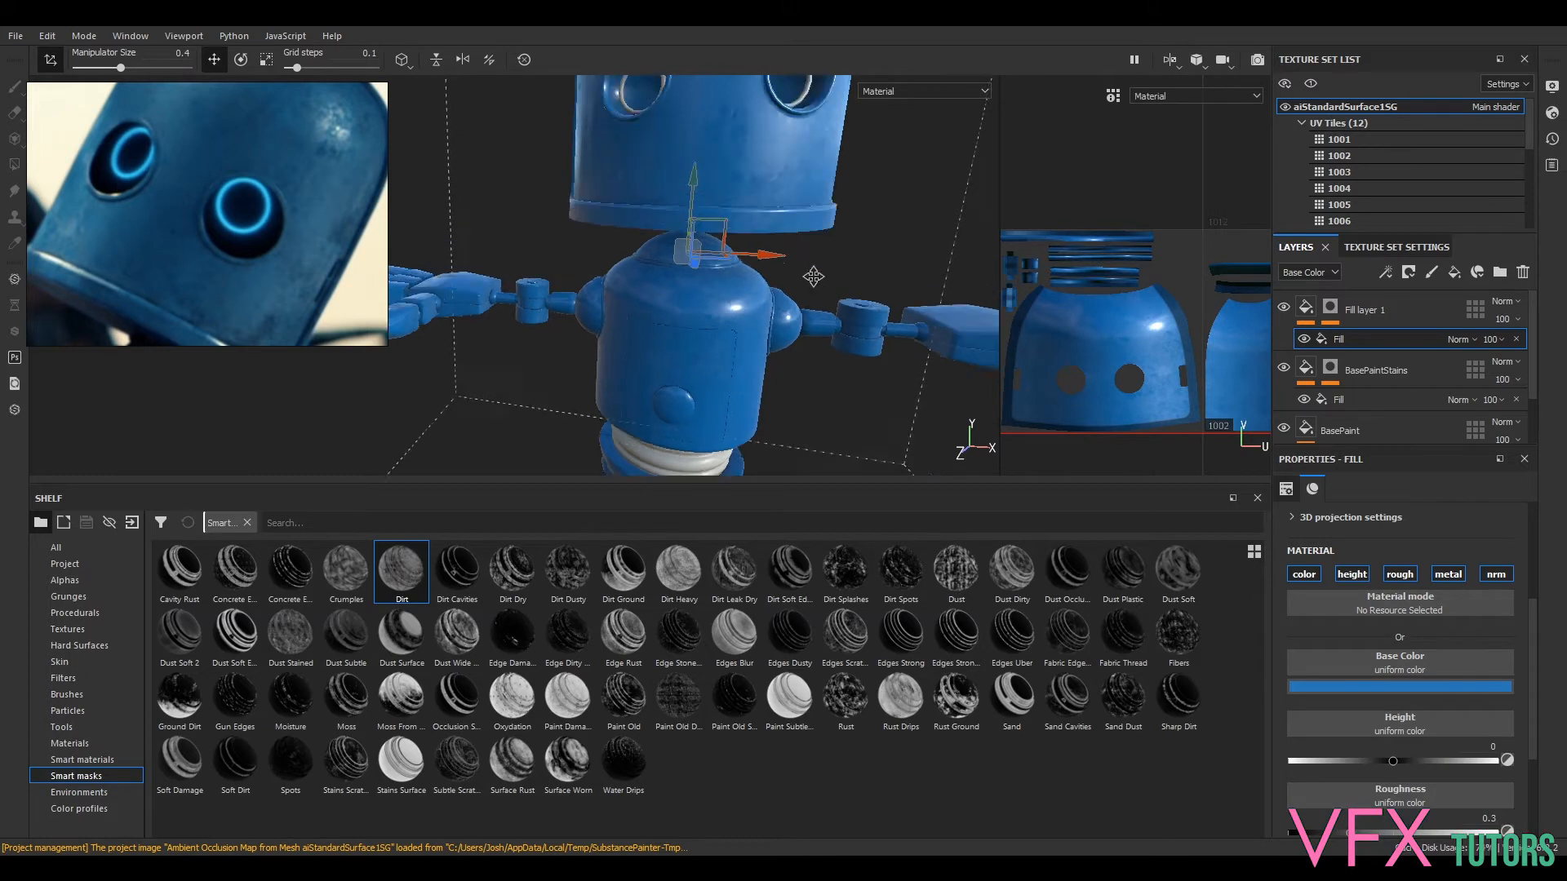
alt+middle_drag(813, 276, 856, 369)
alt+right_drag(855, 365, 916, 357)
alt+drag(917, 357, 779, 326)
- Set the fill's Roughness to 0.3424 and its Height to 0.0039
scroll(1398, 739, down, 2)
drag(1354, 729, 1356, 727)
drag(1477, 729, 1268, 732)
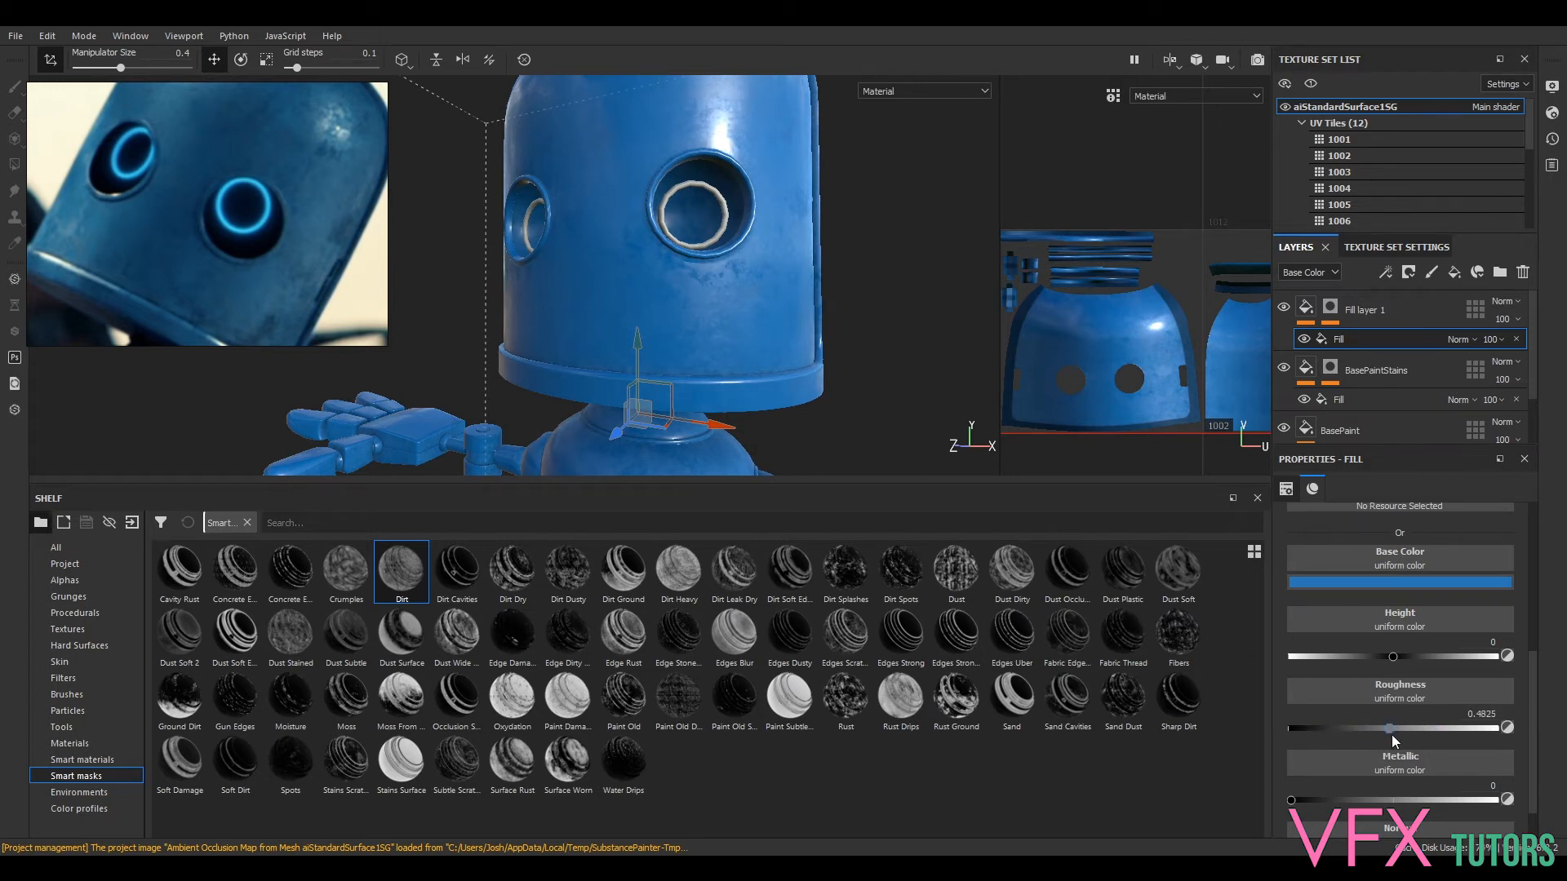
drag(1366, 738, 1360, 738)
alt+drag(877, 347, 832, 371)
scroll(1363, 790, down, 1)
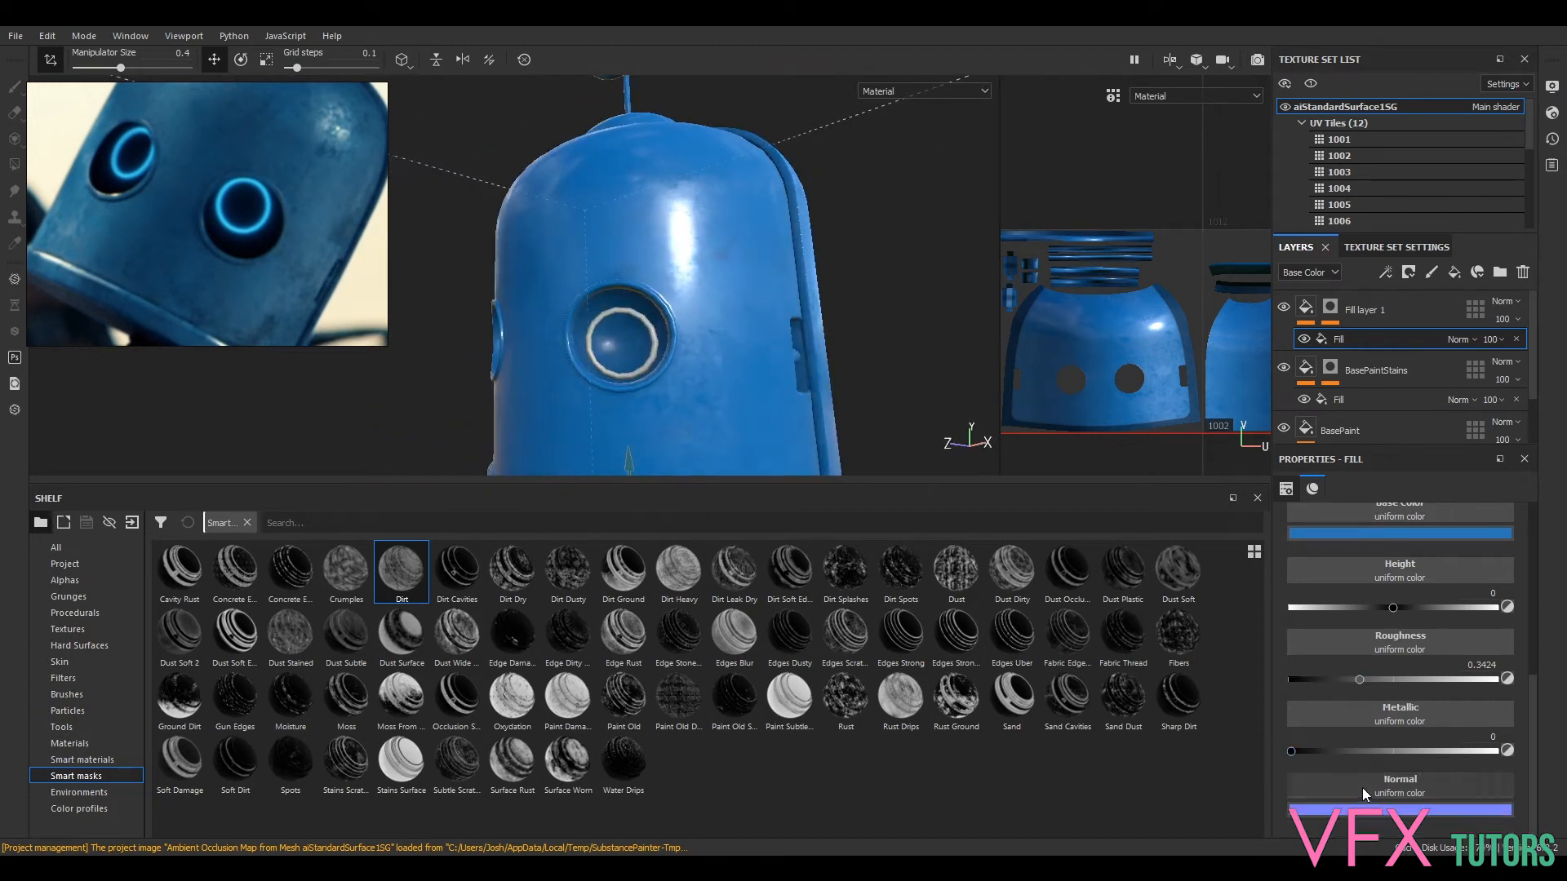
mouse_move(1402, 611)
mouse_down()
mouse_move(1430, 617)
mouse_move(1397, 618)
mouse_up()
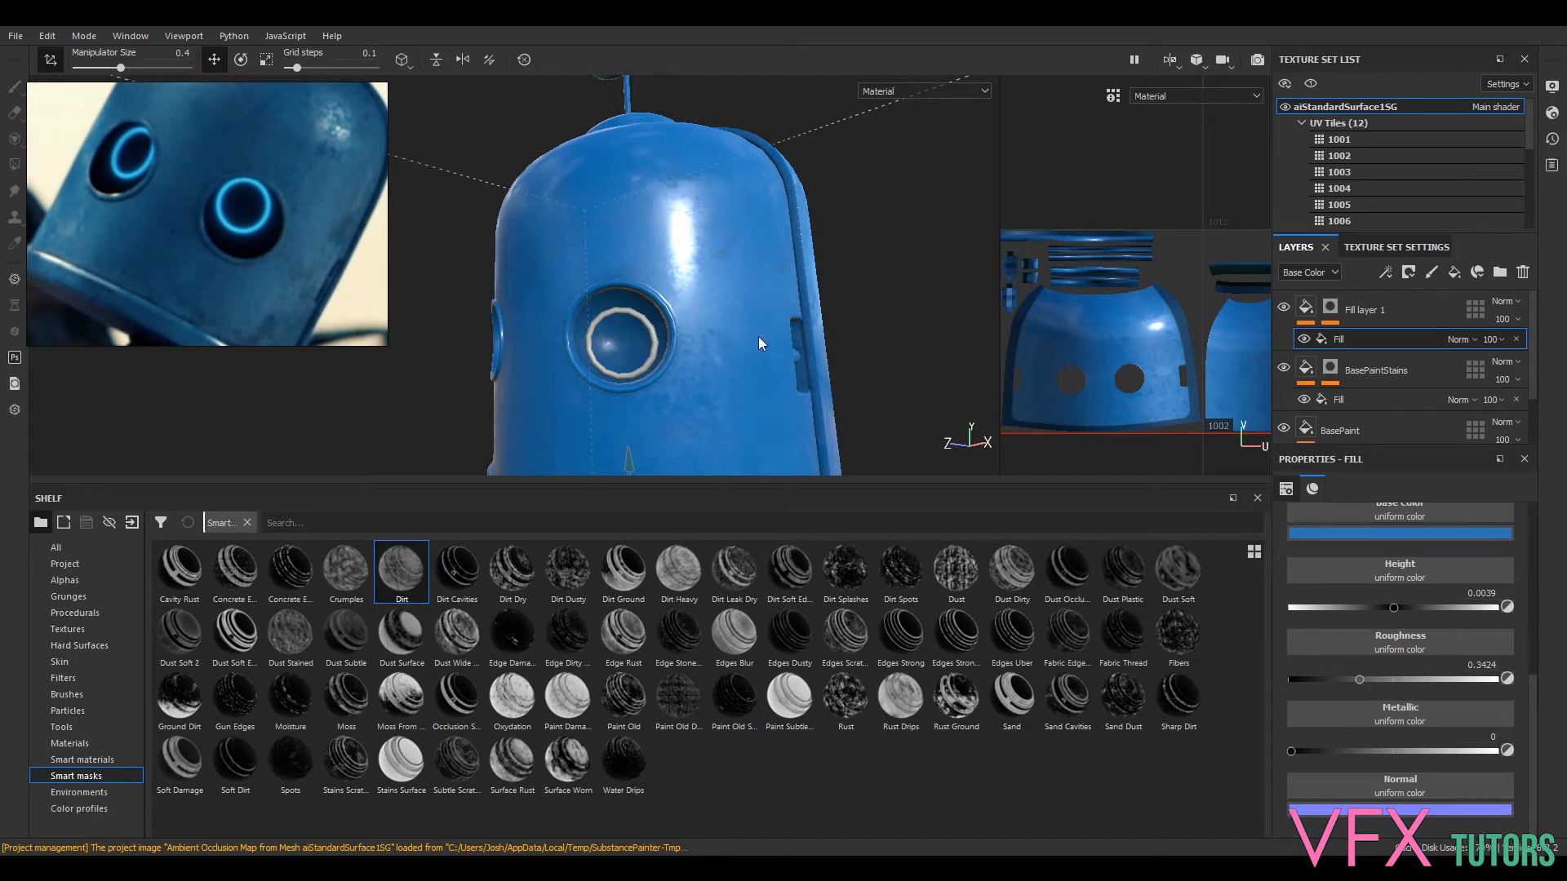
- Examine the roughness and height variation on the robot's head and body up close and from a distance
alt+drag(759, 337, 781, 331)
scroll(694, 271, up, 3)
alt+drag(685, 297, 781, 342)
scroll(694, 353, down, 3)
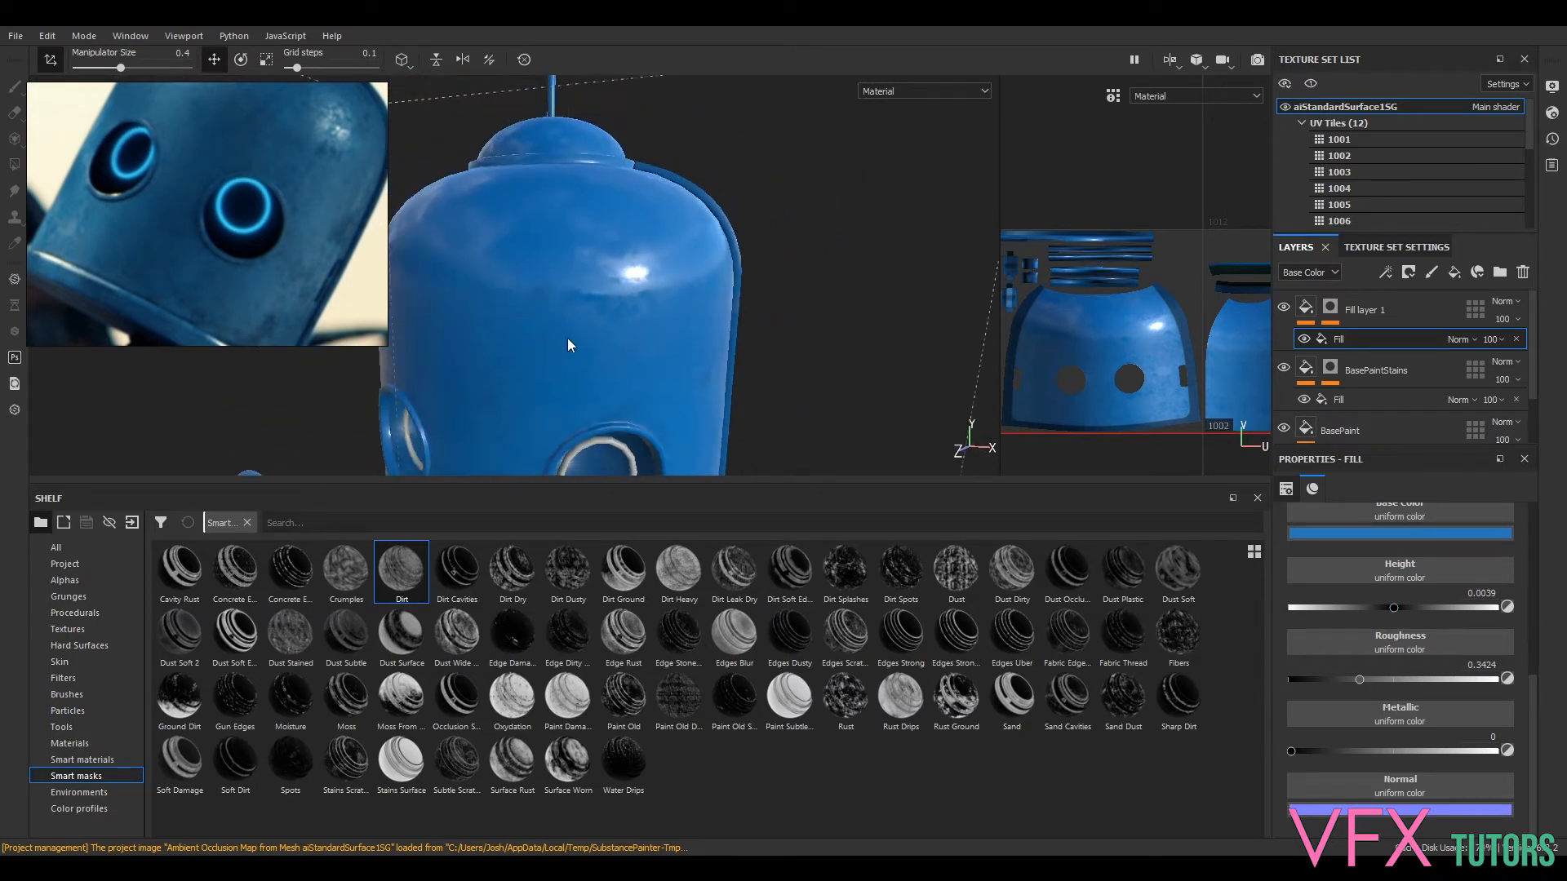
alt+middle_drag(571, 343, 810, 77)
scroll(778, 351, up, 2)
scroll(850, 435, down, 4)
alt+drag(851, 436, 871, 413)
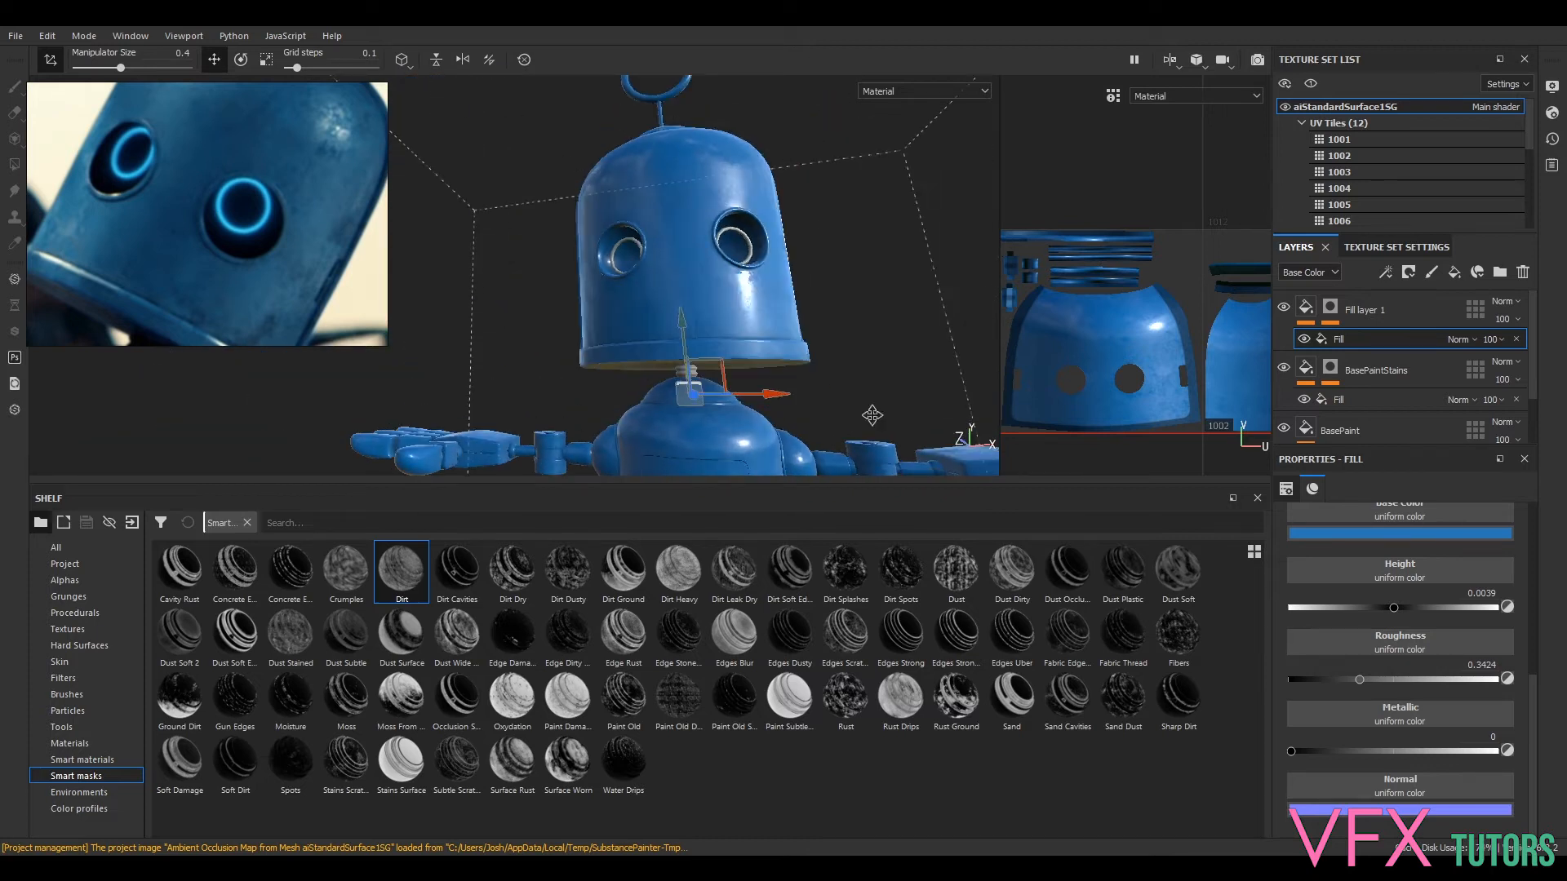
alt+middle_drag(871, 413, 871, 220)
scroll(870, 222, up, 4)
alt+drag(832, 231, 767, 207)
alt+middle_drag(767, 208, 808, 486)
alt+drag(820, 384, 737, 358)
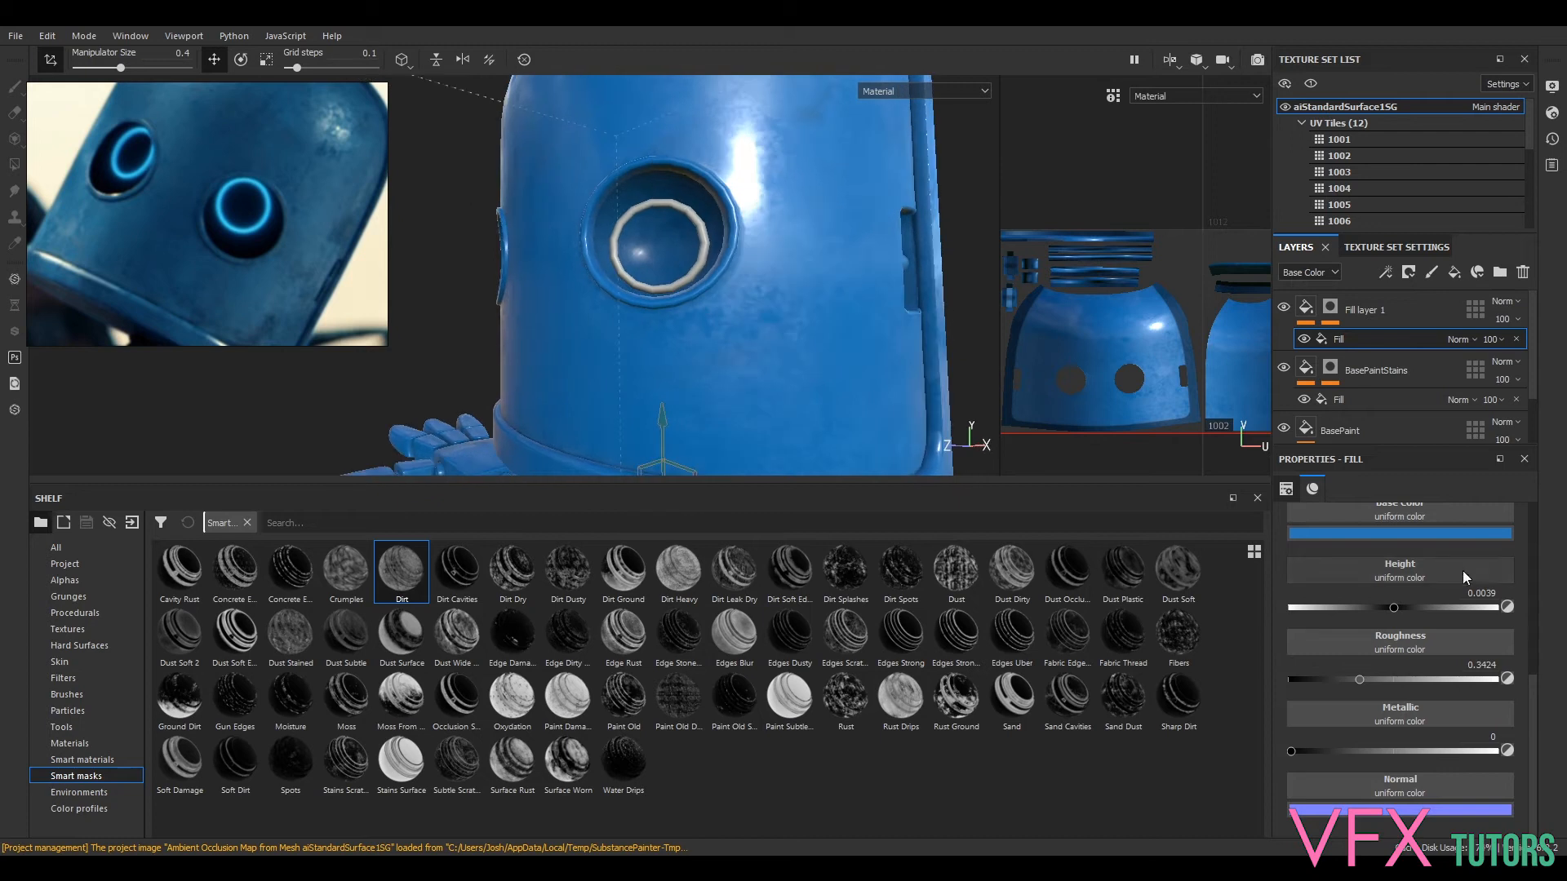
- Darken the fill's base color by lowering its brightness value to 0.156
click(1410, 532)
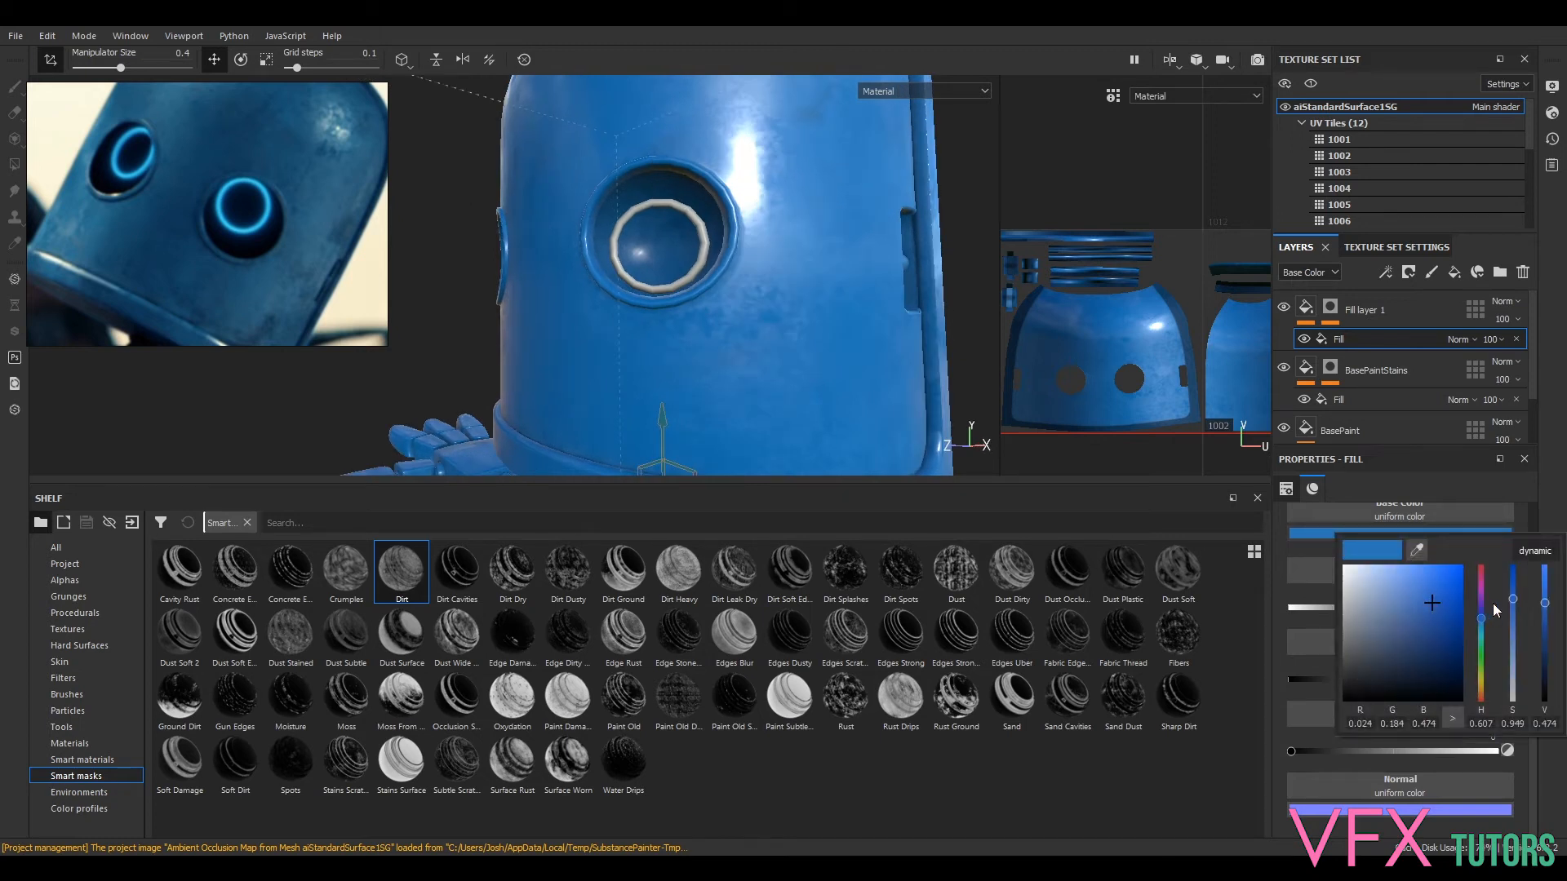
mouse_move(1551, 613)
mouse_down()
mouse_move(1558, 690)
mouse_move(1553, 644)
mouse_up()
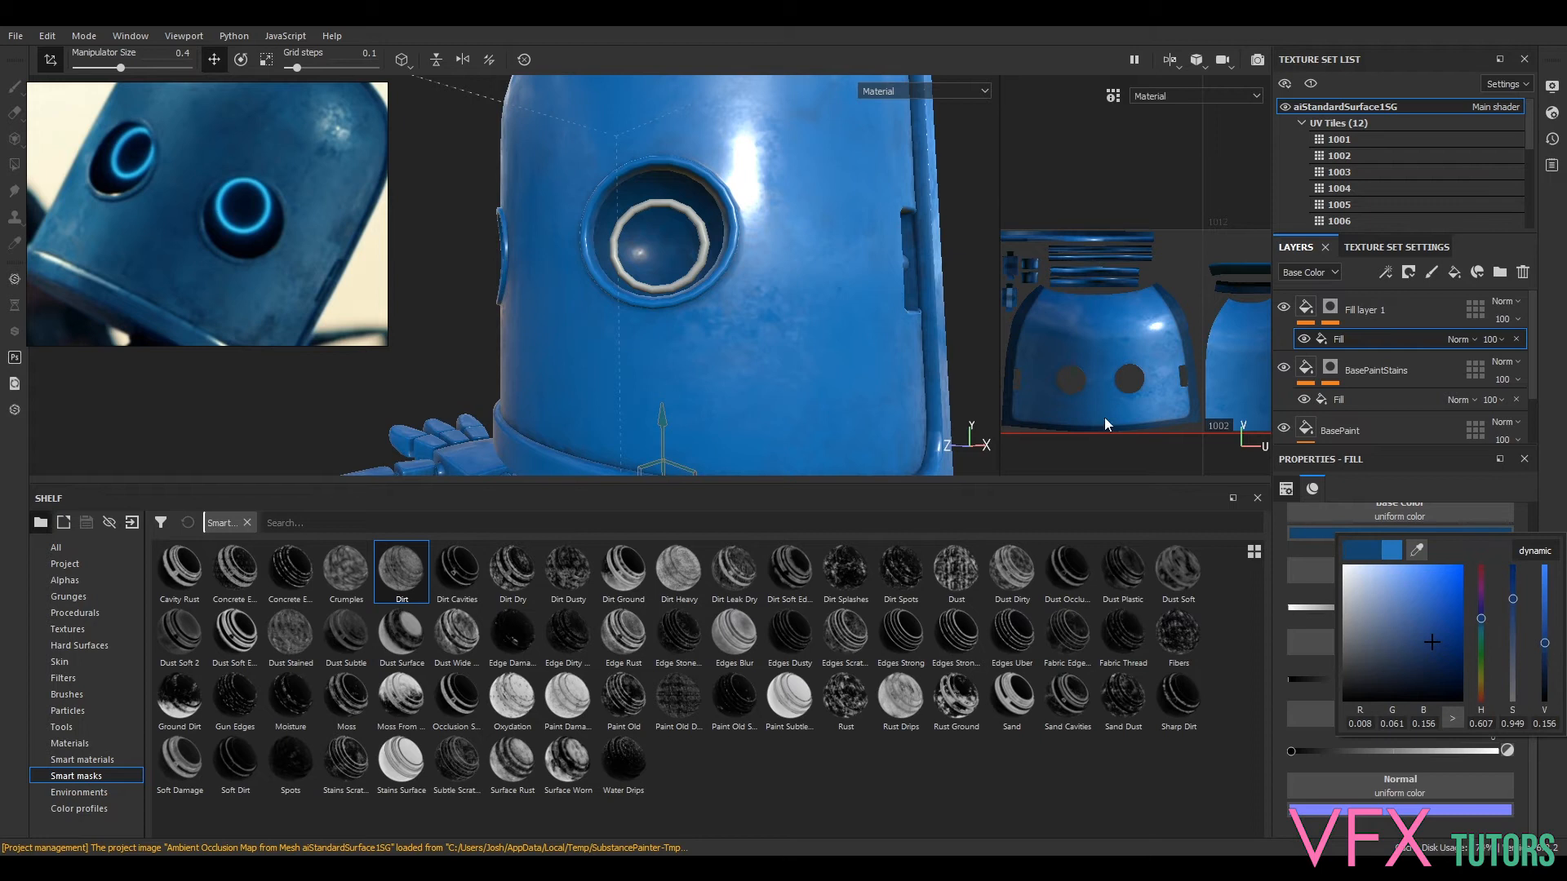
- Check the darker blue stains on the robot's torso, arms and head from several angles
alt+middle_drag(897, 289, 864, 174)
alt+drag(854, 204, 840, 307)
alt+right_drag(840, 307, 766, 382)
alt+drag(766, 382, 796, 322)
scroll(770, 276, up, 6)
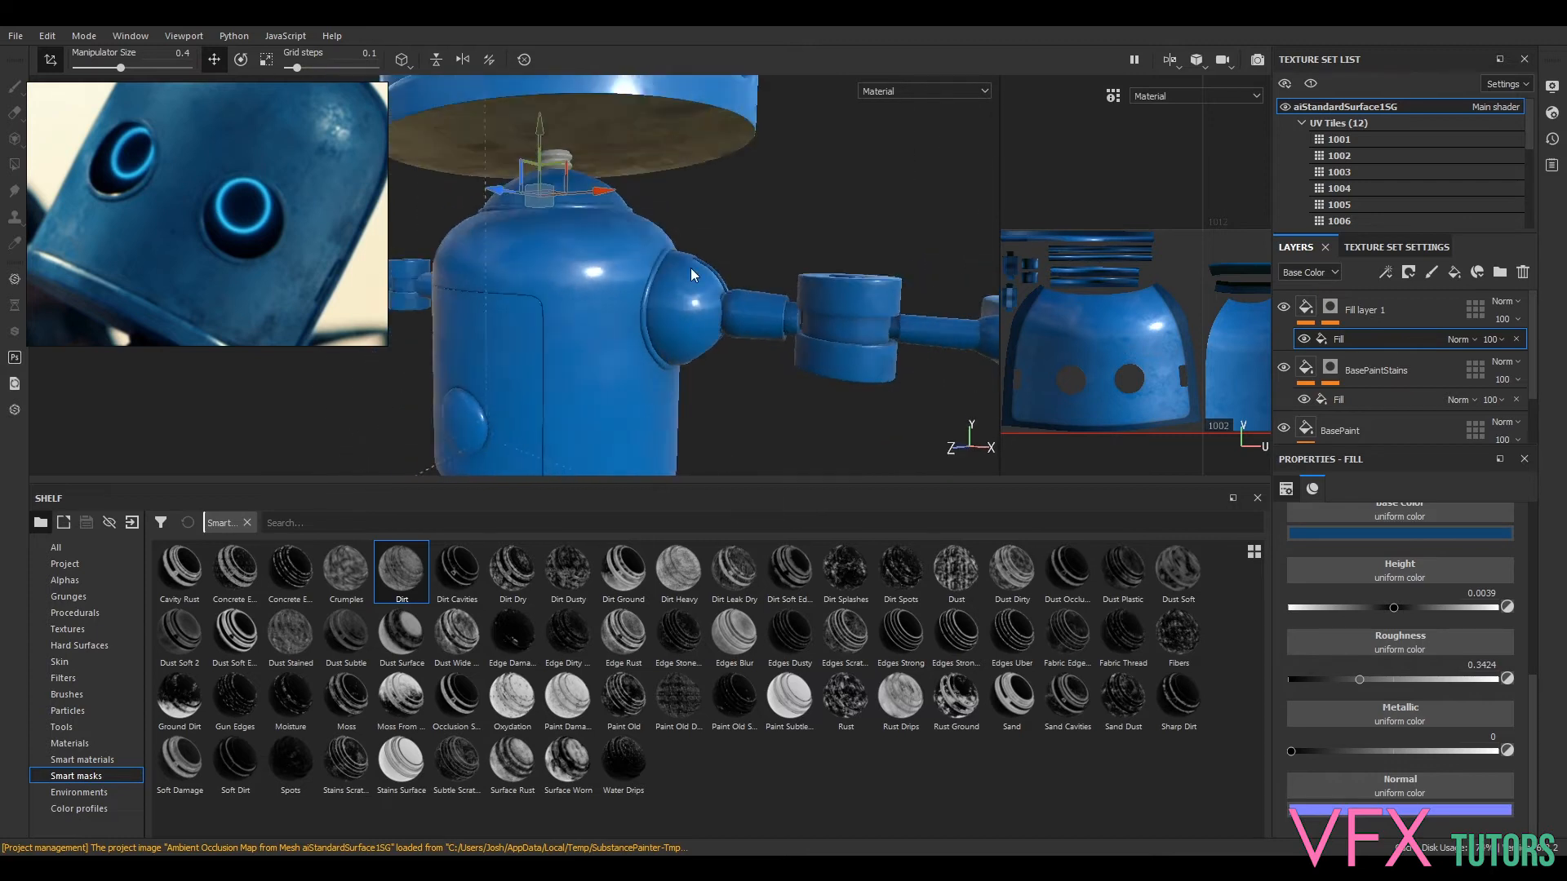
alt+middle_drag(759, 163, 741, 388)
alt+middle_drag(748, 204, 800, 493)
scroll(763, 343, up, 5)
alt+drag(750, 327, 862, 342)
scroll(862, 341, down, 6)
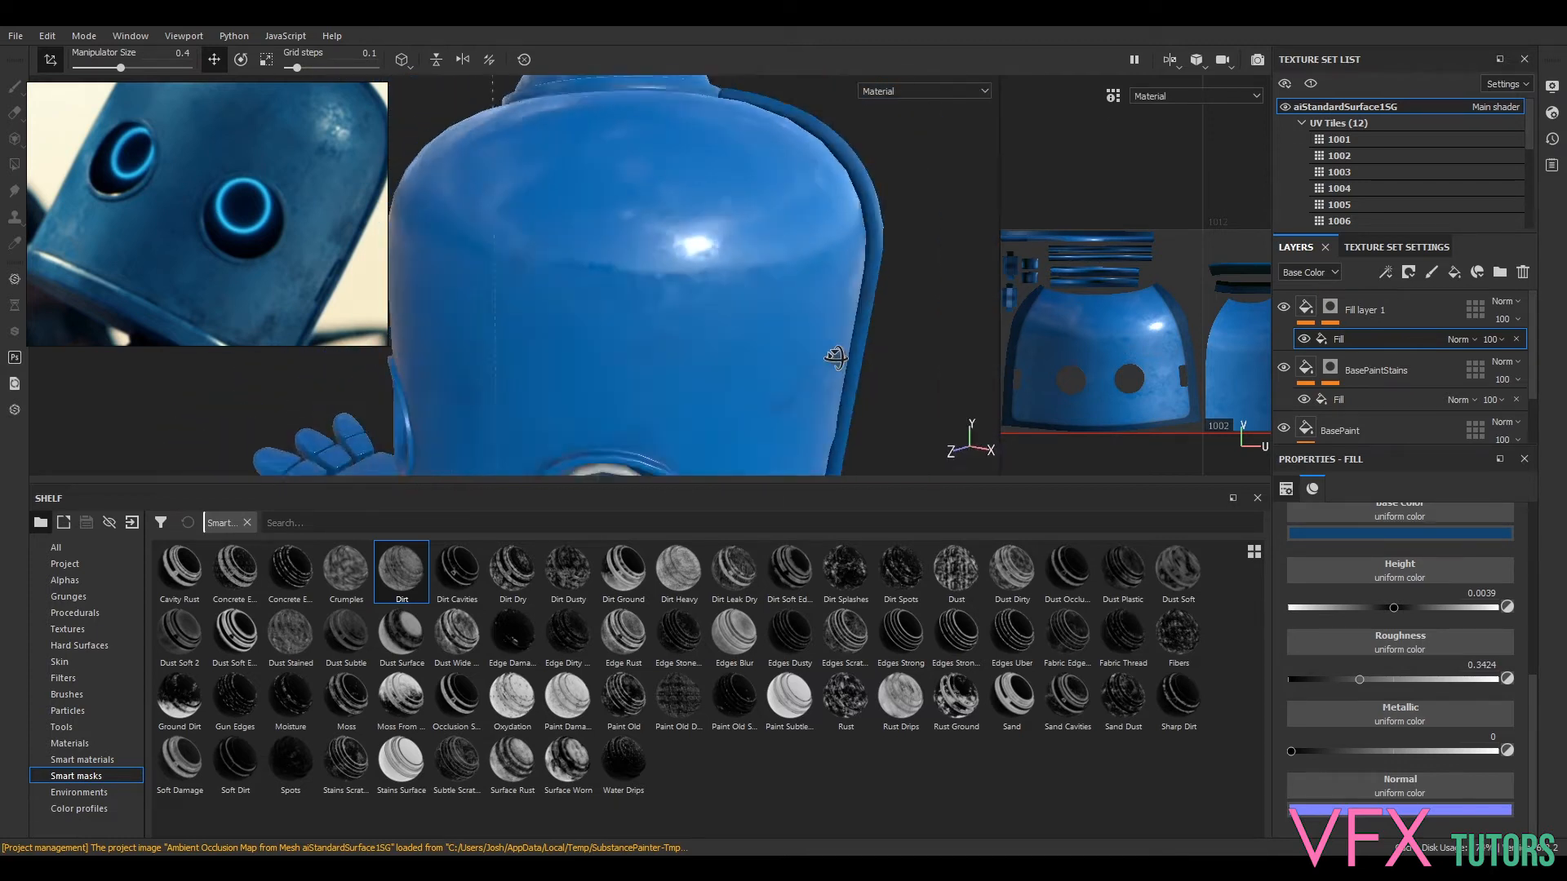
mouse_move(851, 401)
alt+middle_down()
mouse_move(871, 125)
mouse_move(831, 273)
alt+middle_up()
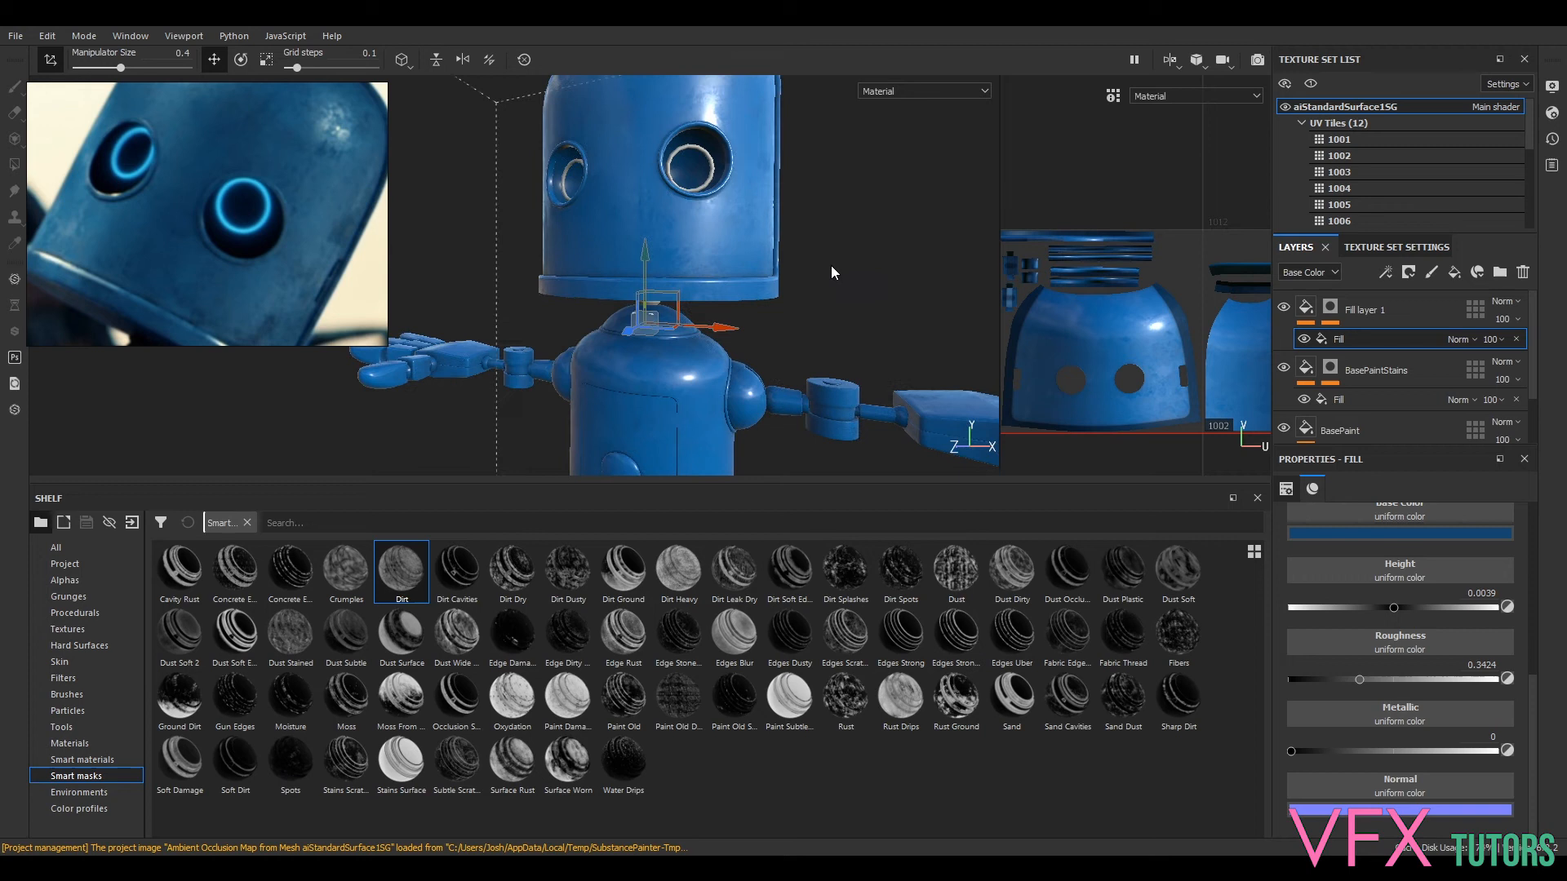
alt+middle_drag(725, 329, 801, 139)
alt+drag(800, 140, 829, 96)
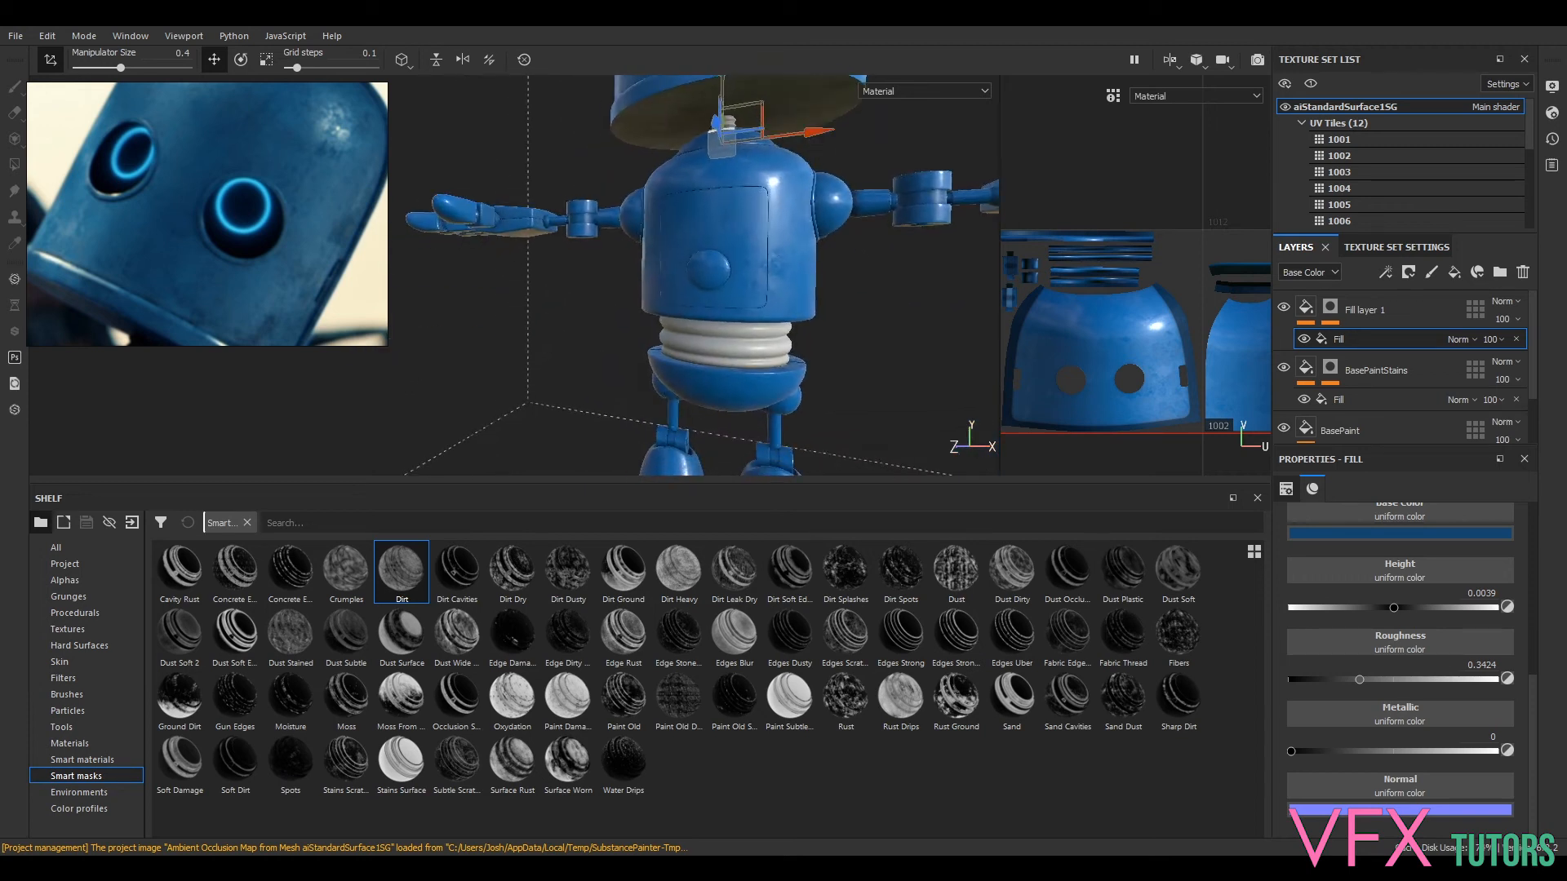
- Rename the uppermost fill layer as BasePaintStainsMatt
click(1382, 310)
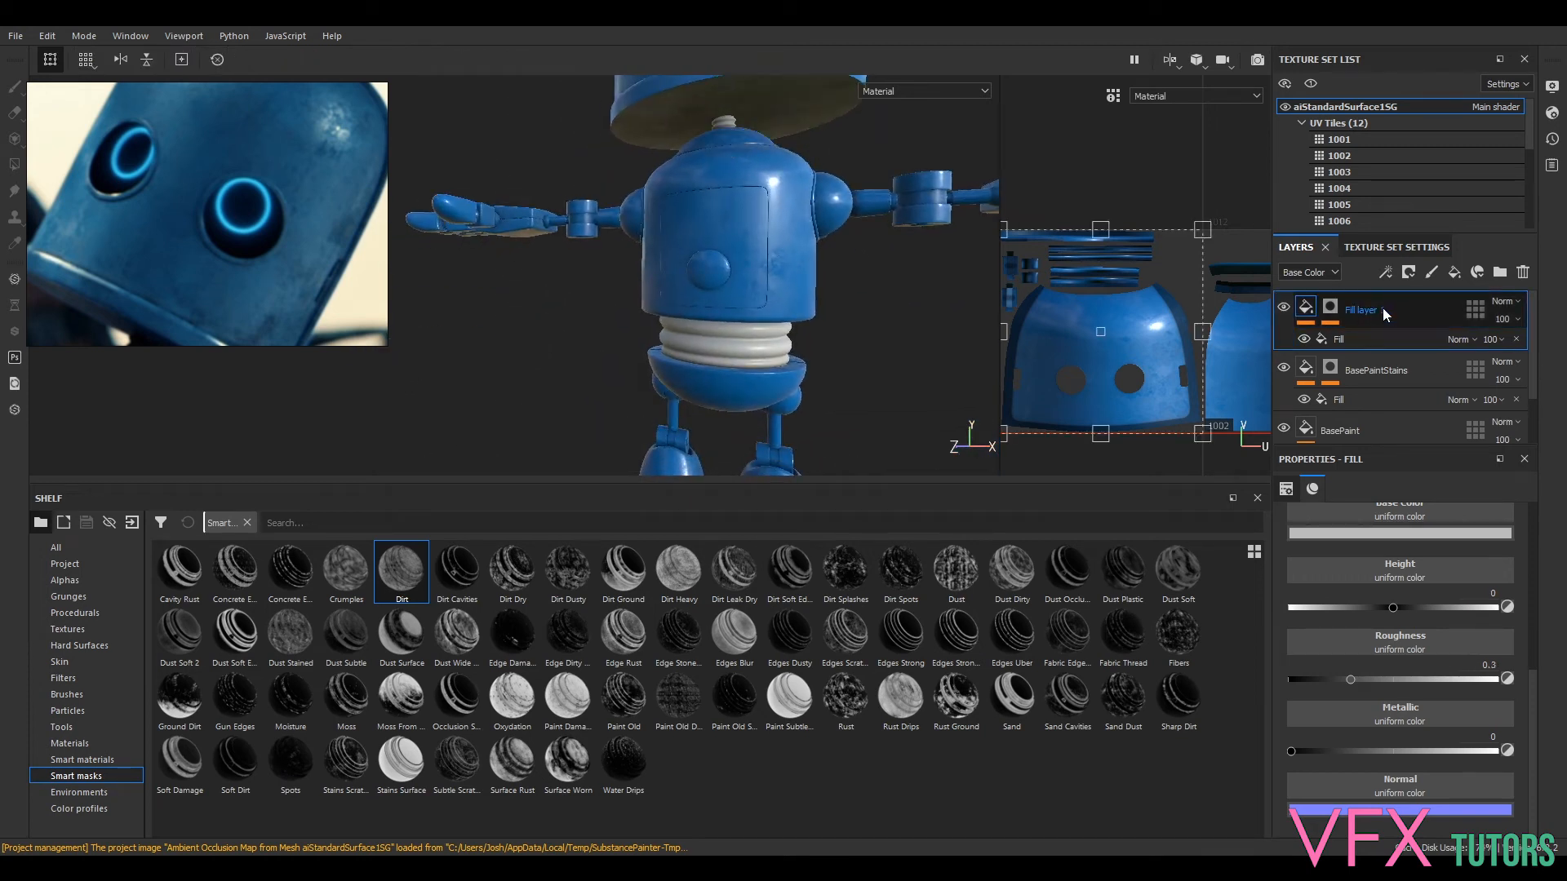
double_click(1382, 310)
key(BackSpace)
text(BasePaintStainsMatt)
key(Return)
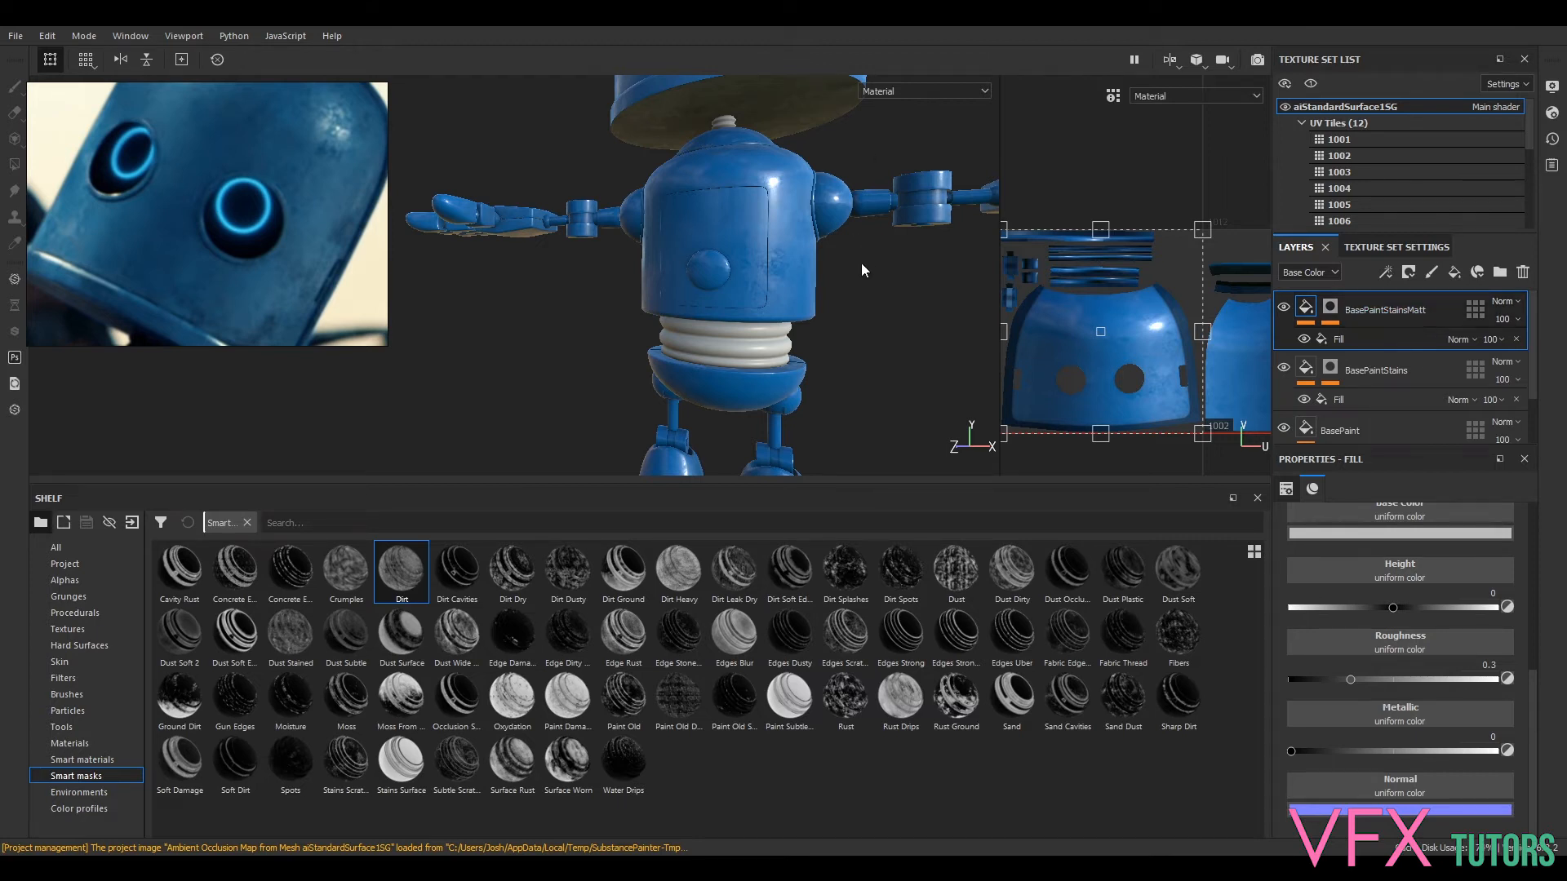
- Examine the stains and surface highlights on the robot's head and around its eye from several angles
alt+middle_drag(863, 270, 847, 416)
scroll(847, 413, down, 2)
scroll(847, 411, up, 4)
alt+drag(857, 214, 787, 324)
alt+middle_drag(782, 315, 630, 464)
alt+drag(779, 360, 889, 355)
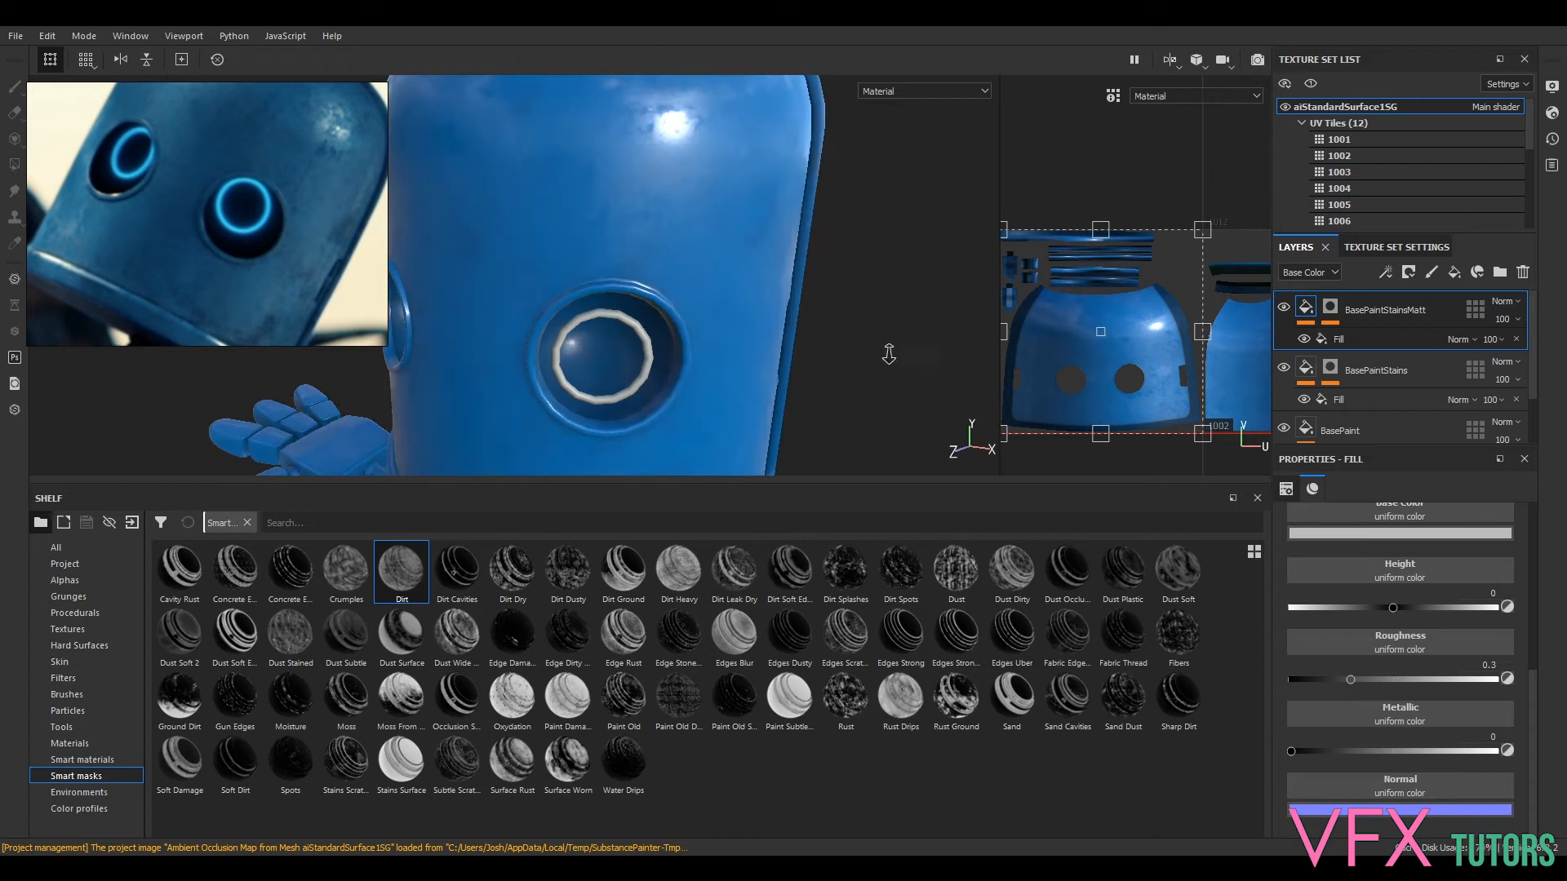
alt+right_drag(890, 354, 837, 327)
alt+drag(838, 326, 749, 333)
alt+middle_drag(749, 333, 679, 339)
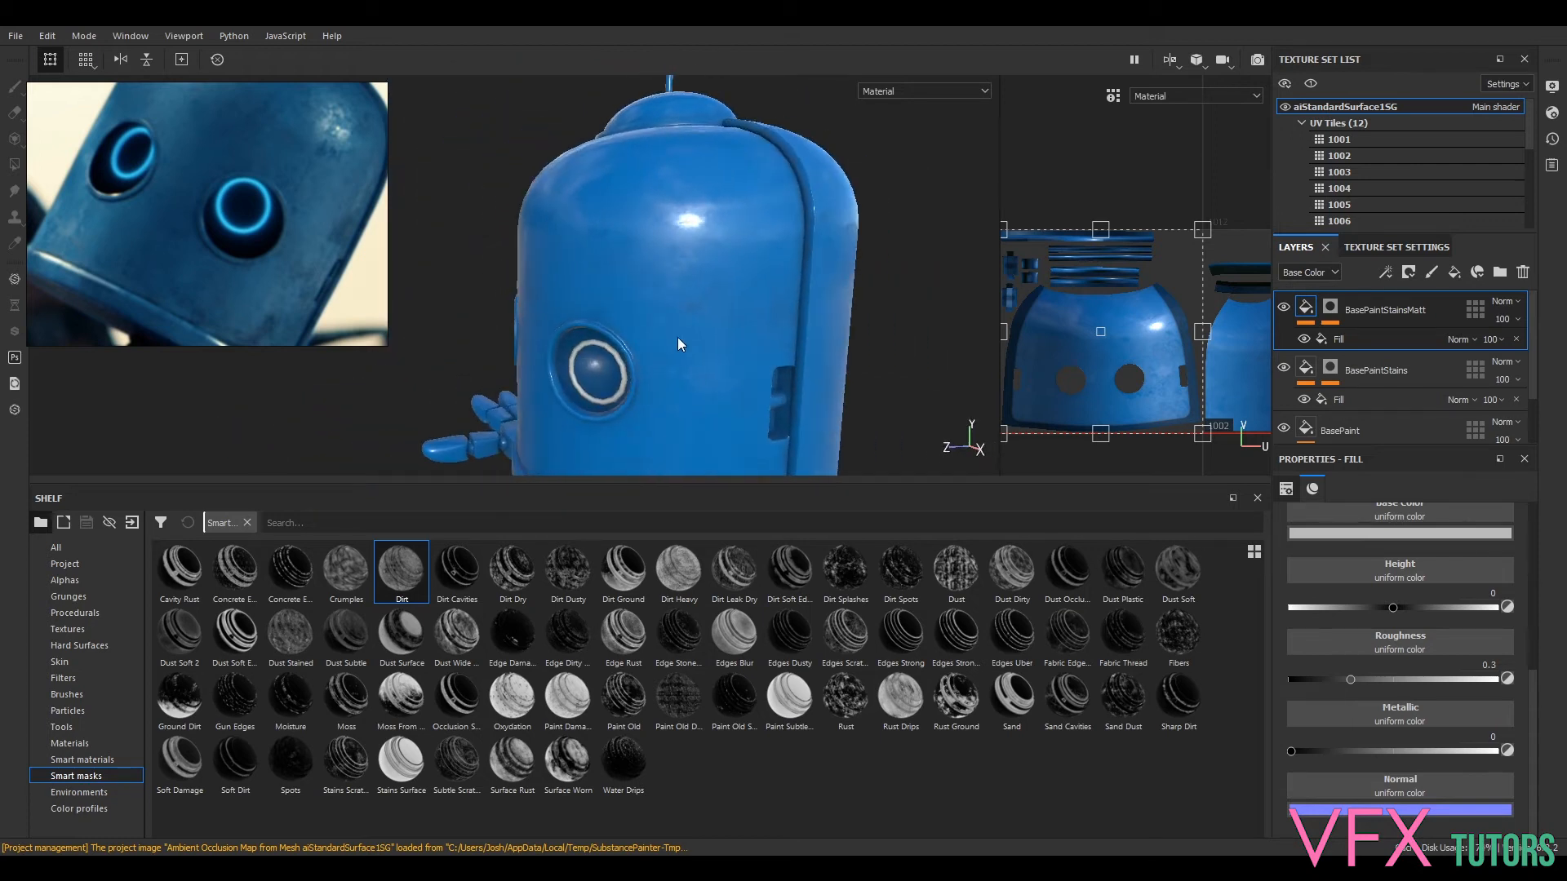
alt+right_drag(678, 338, 742, 310)
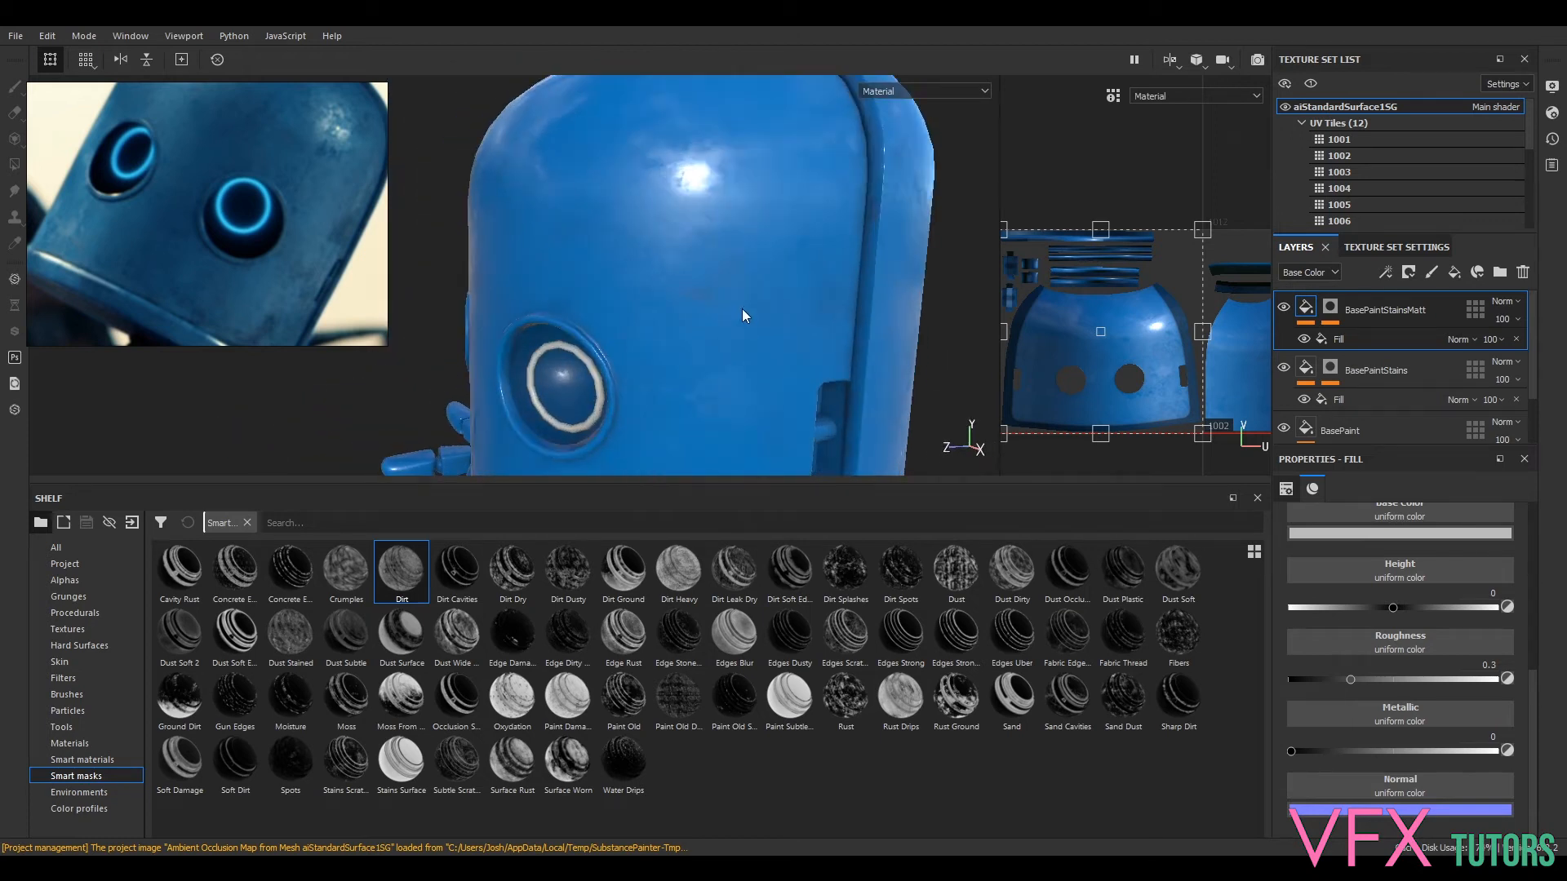
- In the BasePaintStains mask generator, set Texture 2's scale to 5.56 and its triplanar contrast to 0.45
click(1330, 371)
click(1330, 375)
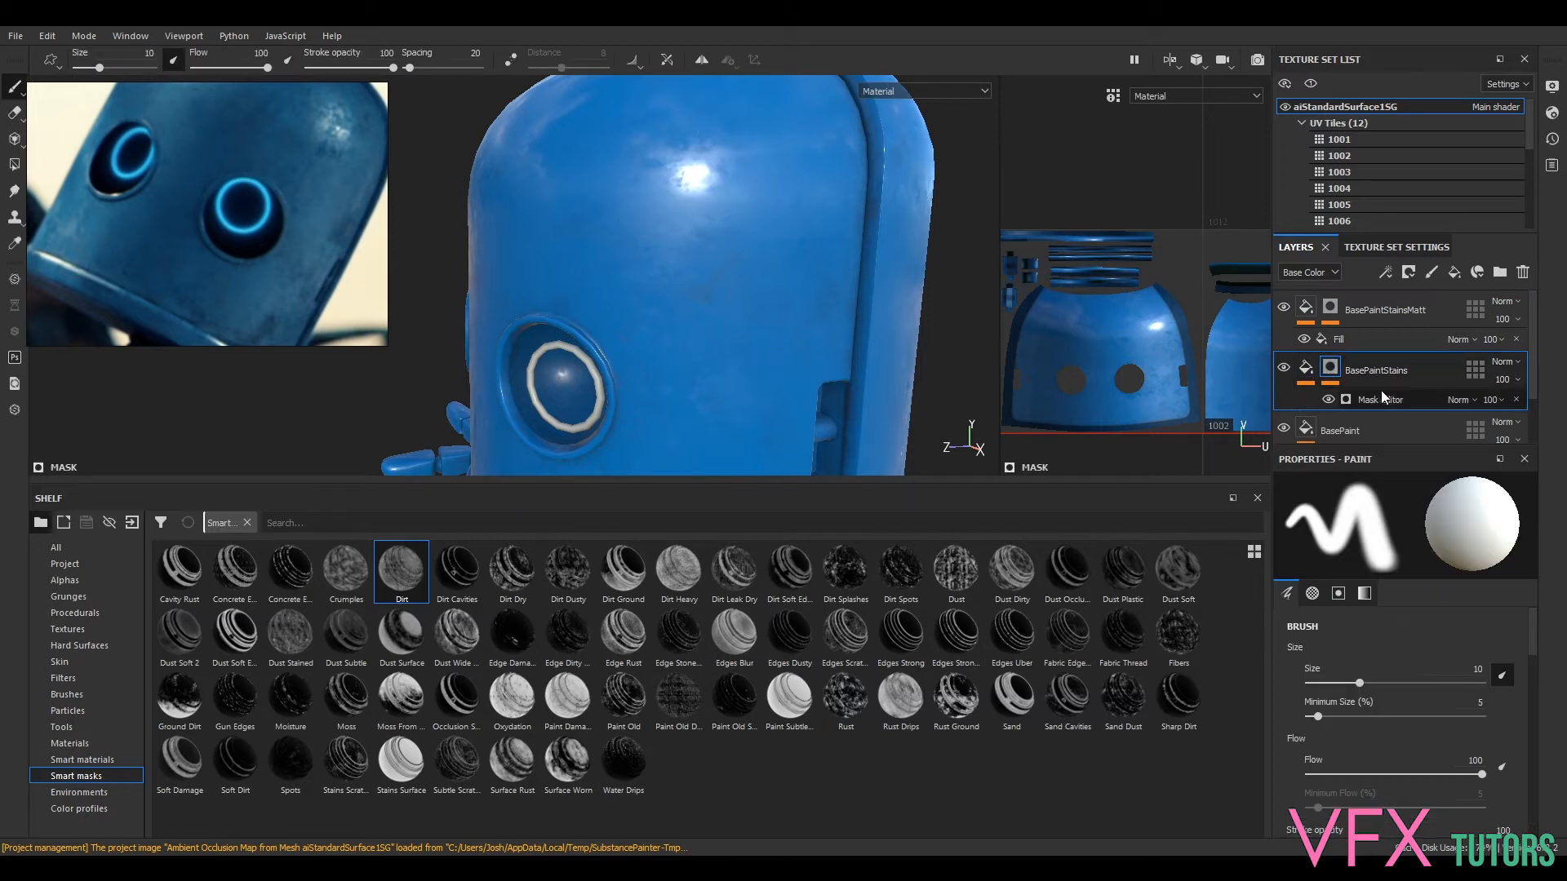
scroll(1420, 663, down, 5)
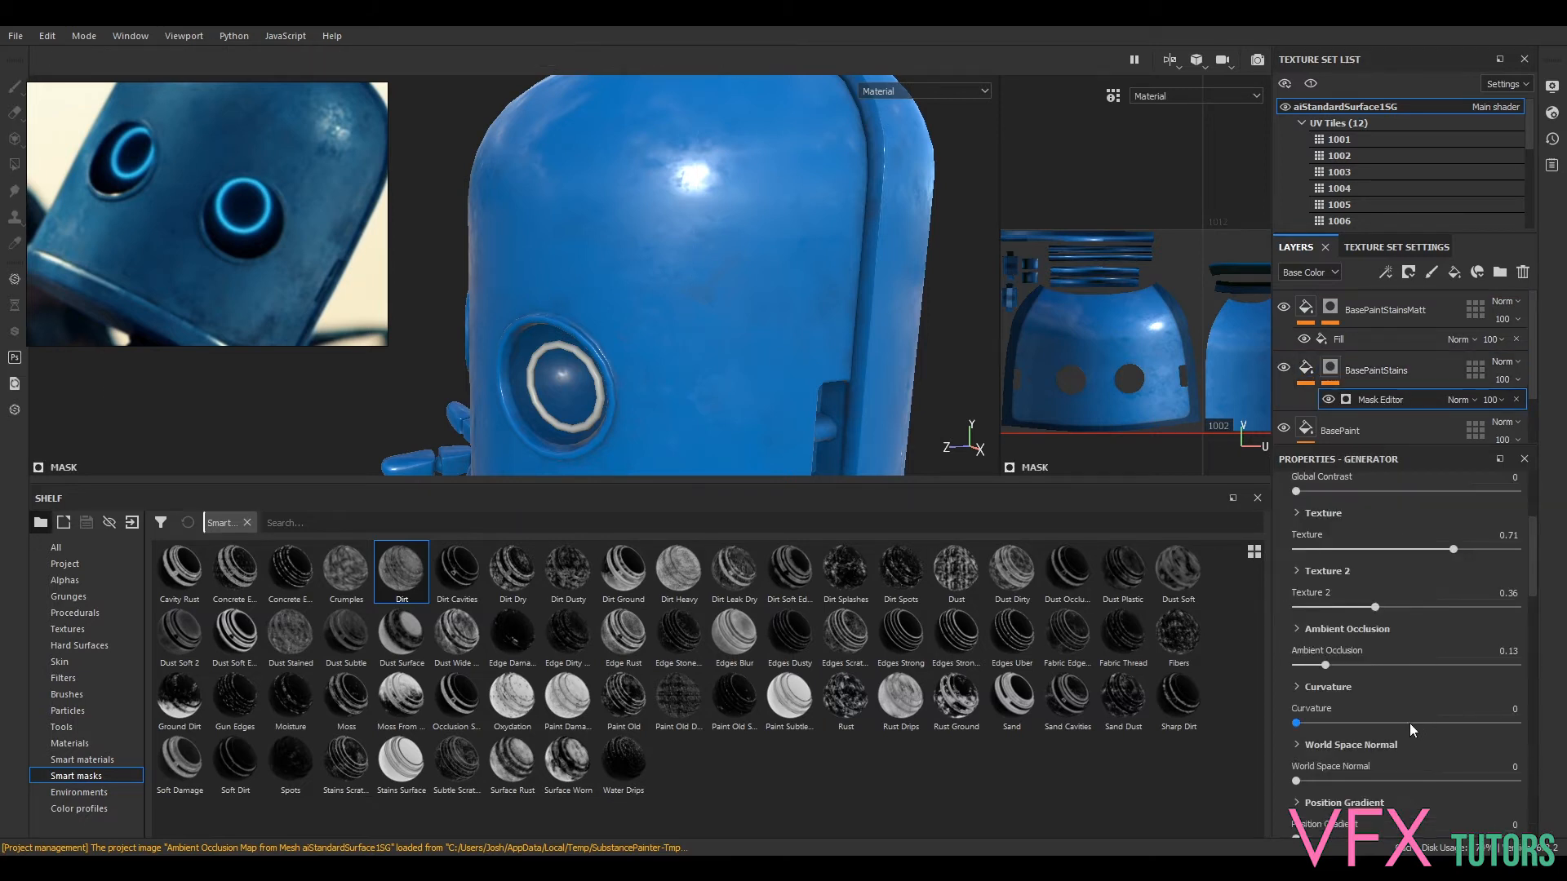
click(1323, 570)
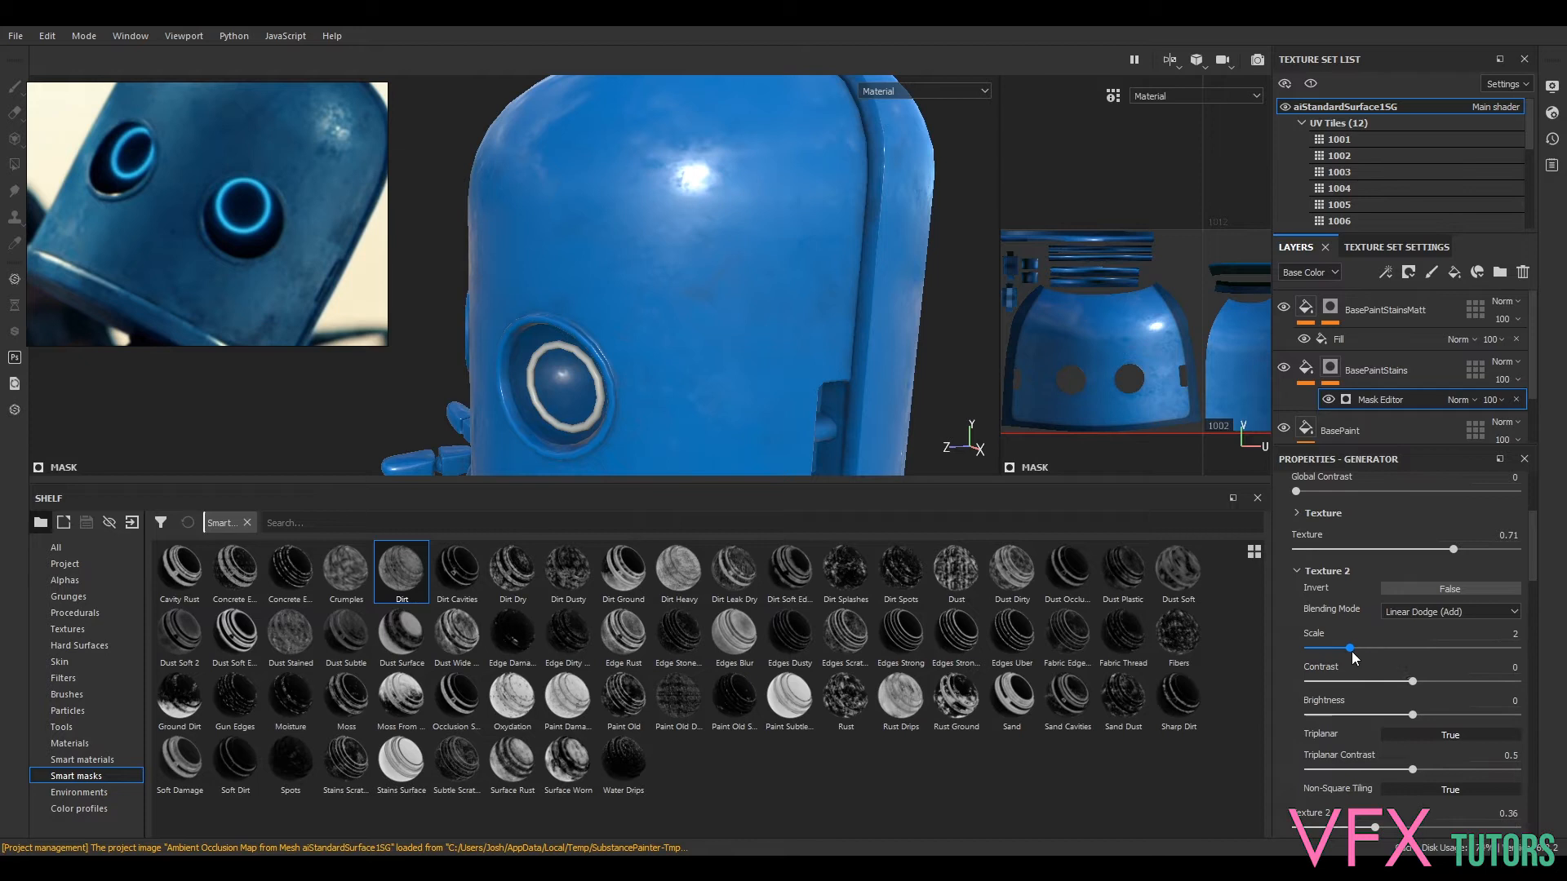
mouse_move(1351, 651)
mouse_down()
mouse_move(1367, 651)
mouse_move(1355, 655)
mouse_up()
drag(1406, 768, 1401, 768)
drag(1357, 646, 1424, 654)
alt+drag(677, 343, 851, 365)
alt+right_drag(851, 365, 788, 346)
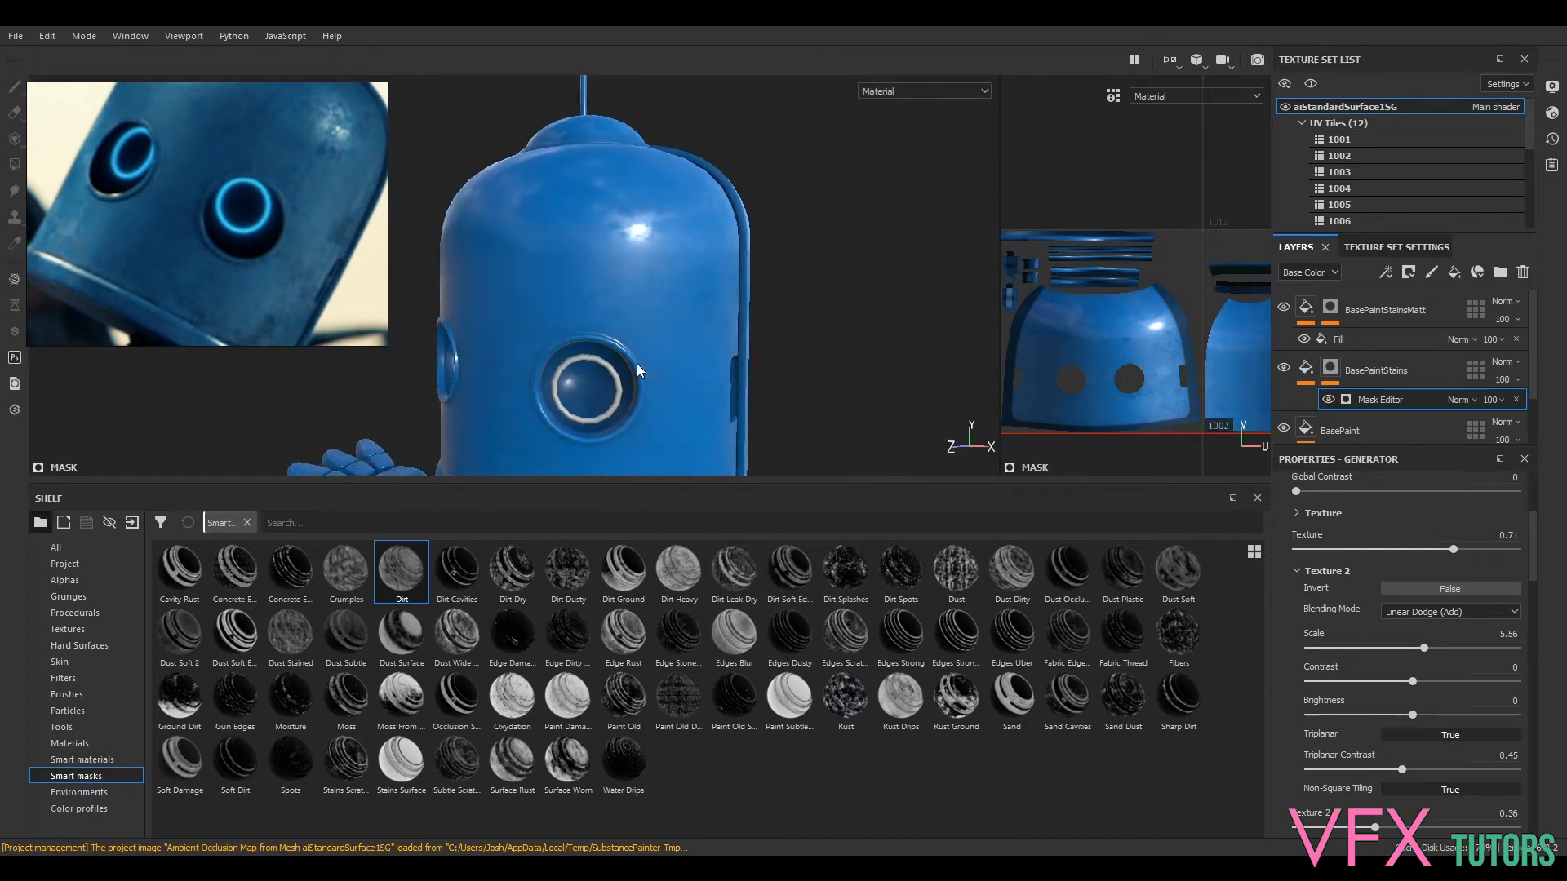
alt+drag(788, 346, 731, 413)
alt+middle_drag(731, 413, 840, 198)
alt+drag(841, 198, 735, 441)
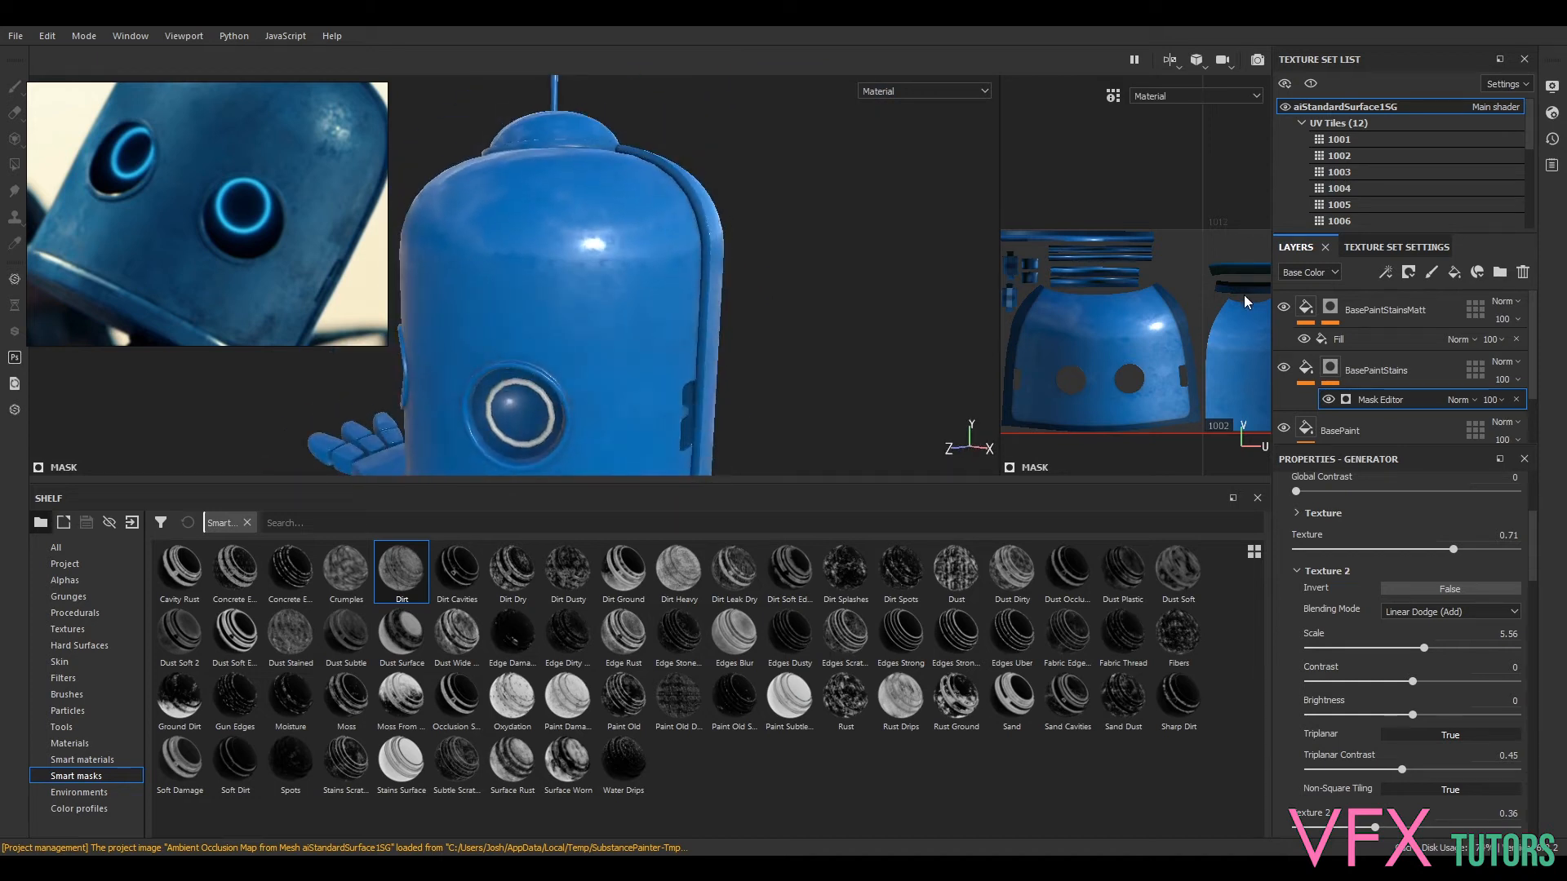
- Add a fill layer above BasePaintStainsMatt and apply the Dirt Cavities smart mask to it
click(1370, 310)
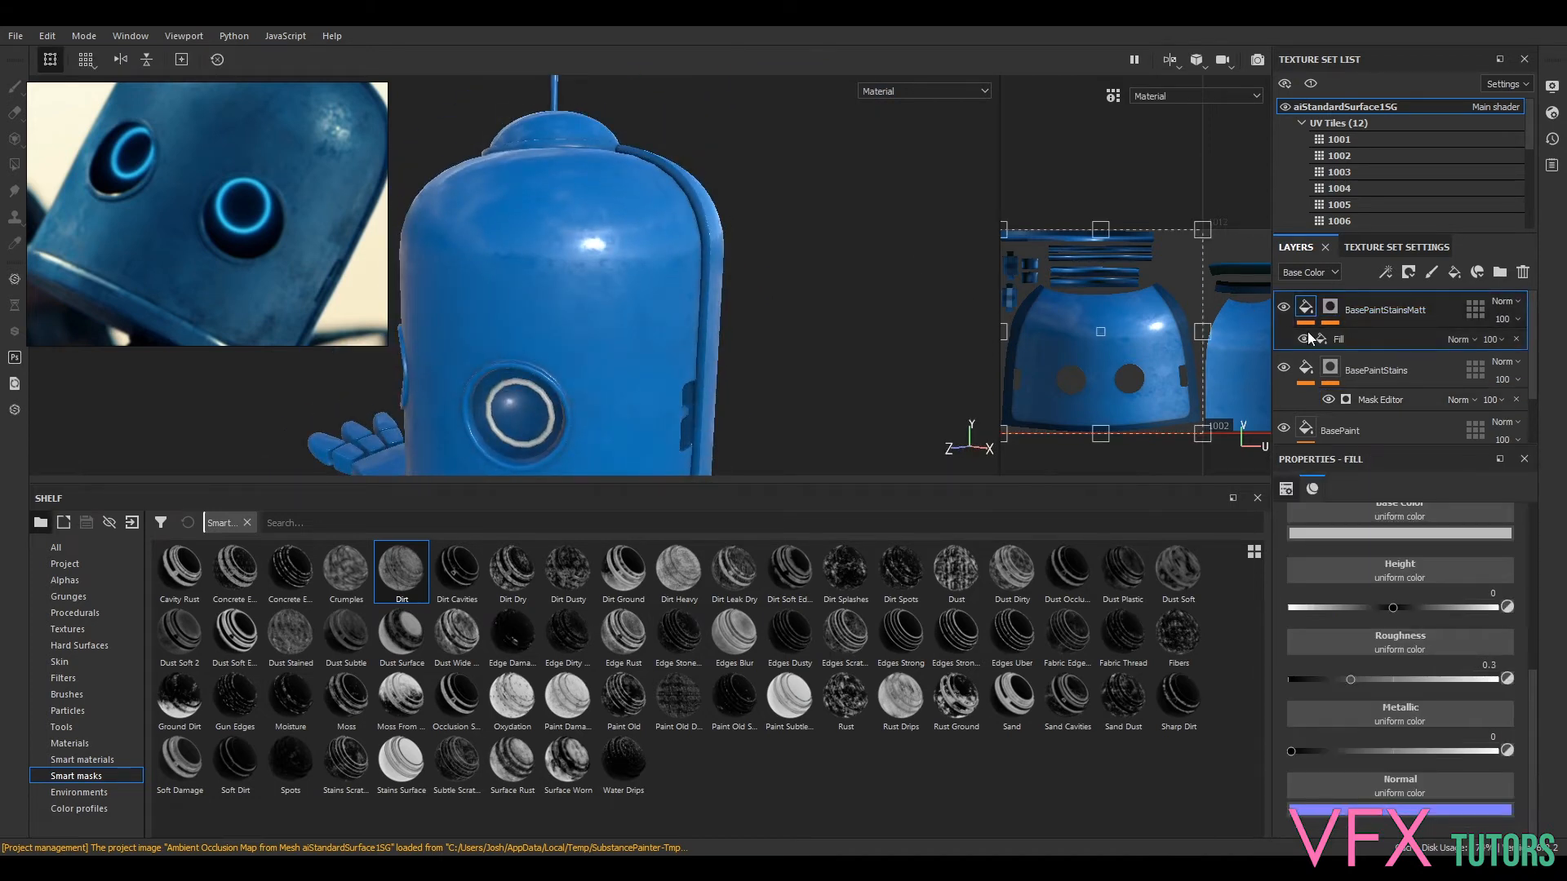
alt+middle_drag(805, 395, 816, 98)
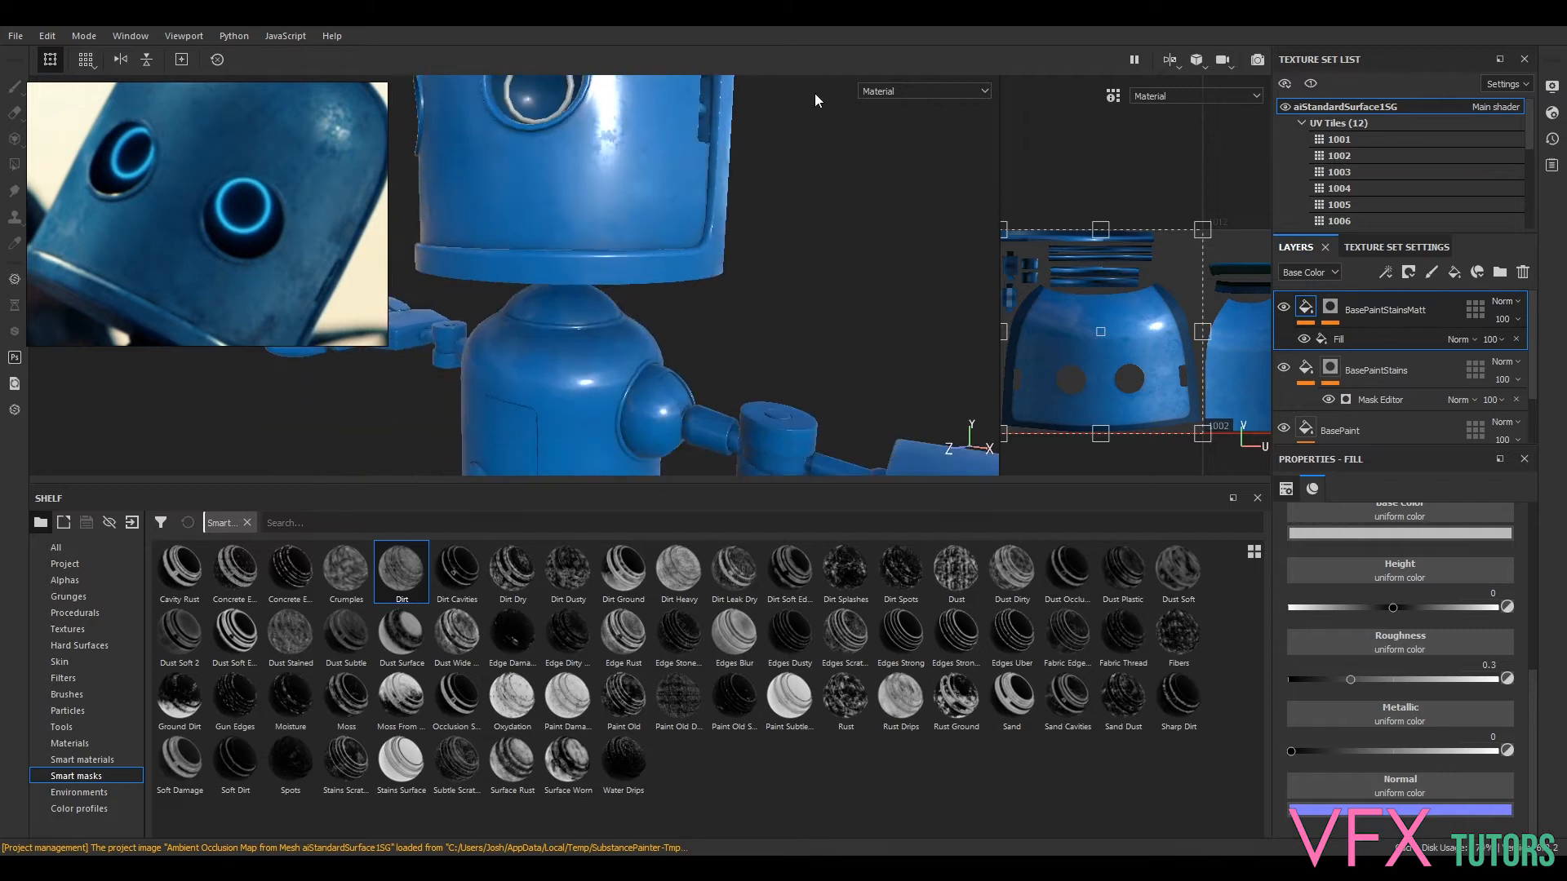
alt+middle_drag(834, 343, 843, 207)
alt+drag(763, 279, 779, 310)
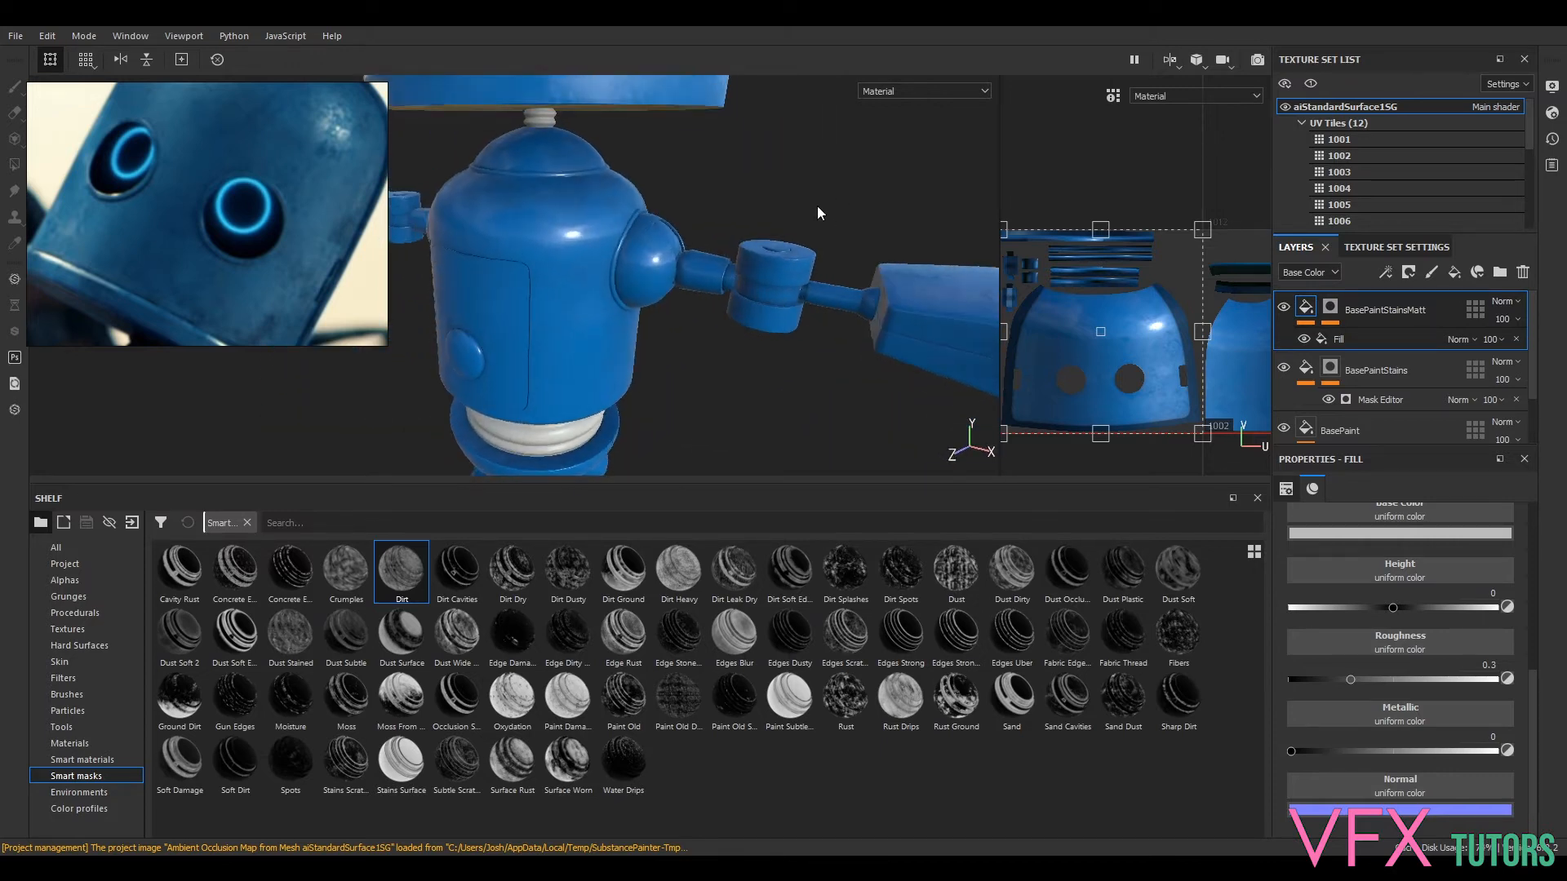
alt+middle_drag(816, 245, 750, 322)
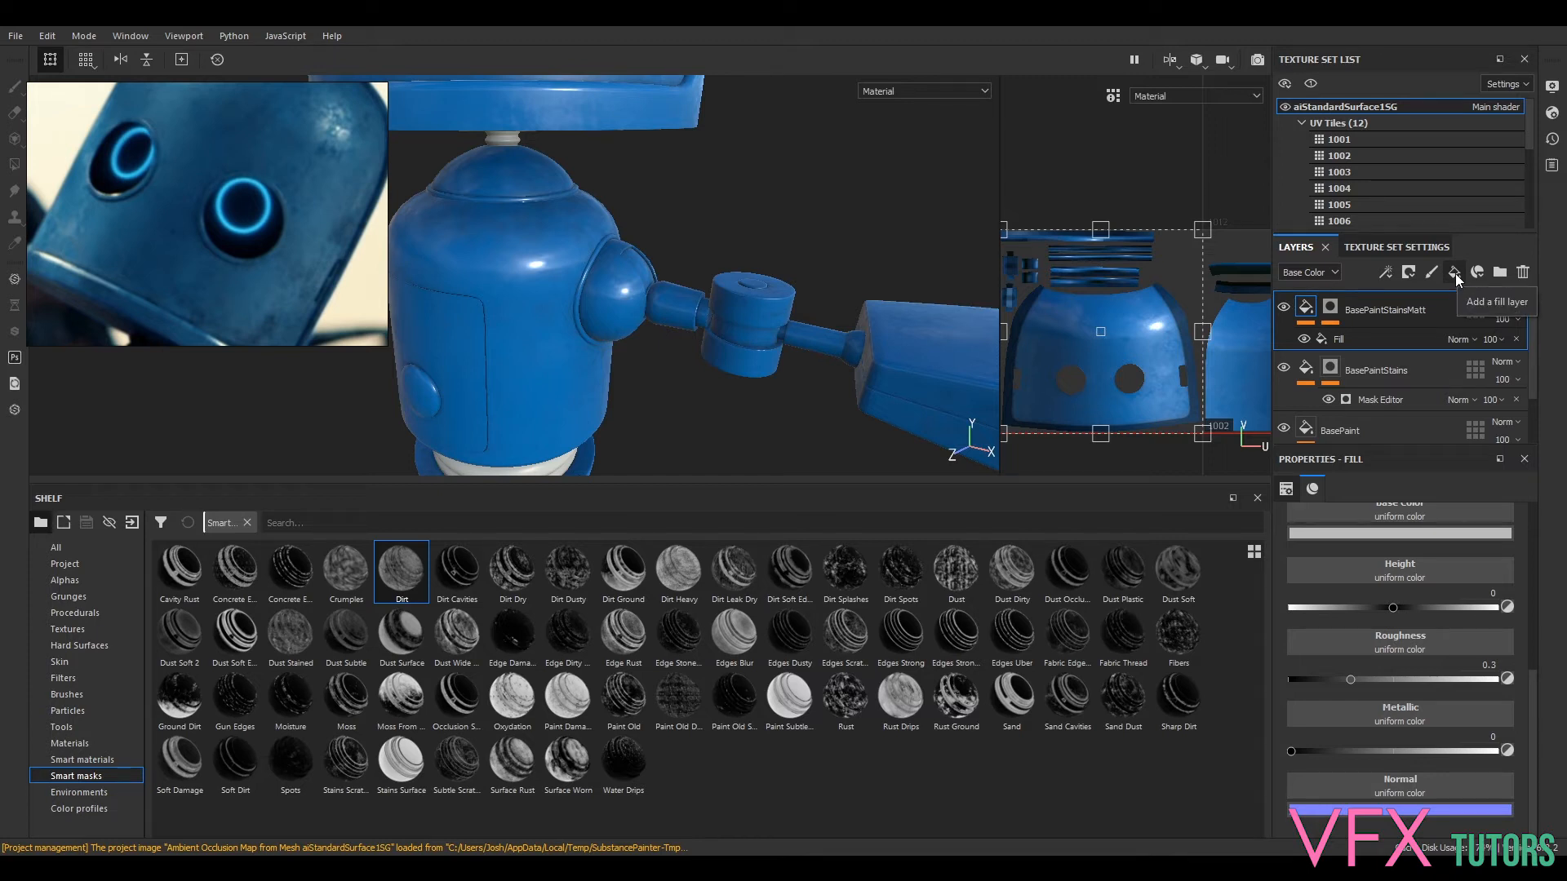
click(1455, 273)
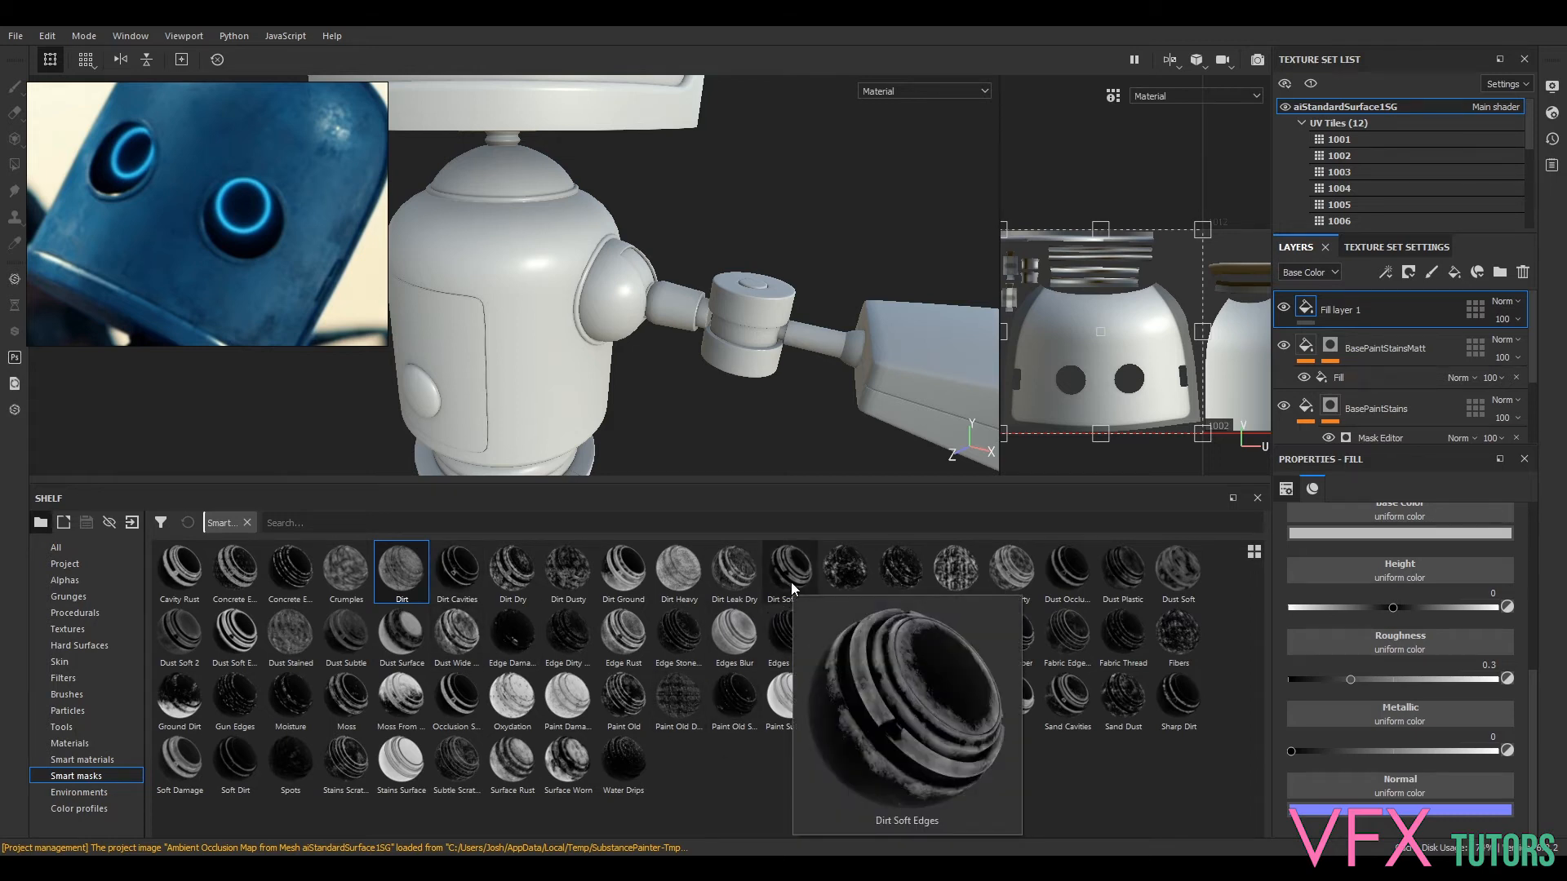
mouse_move(489, 573)
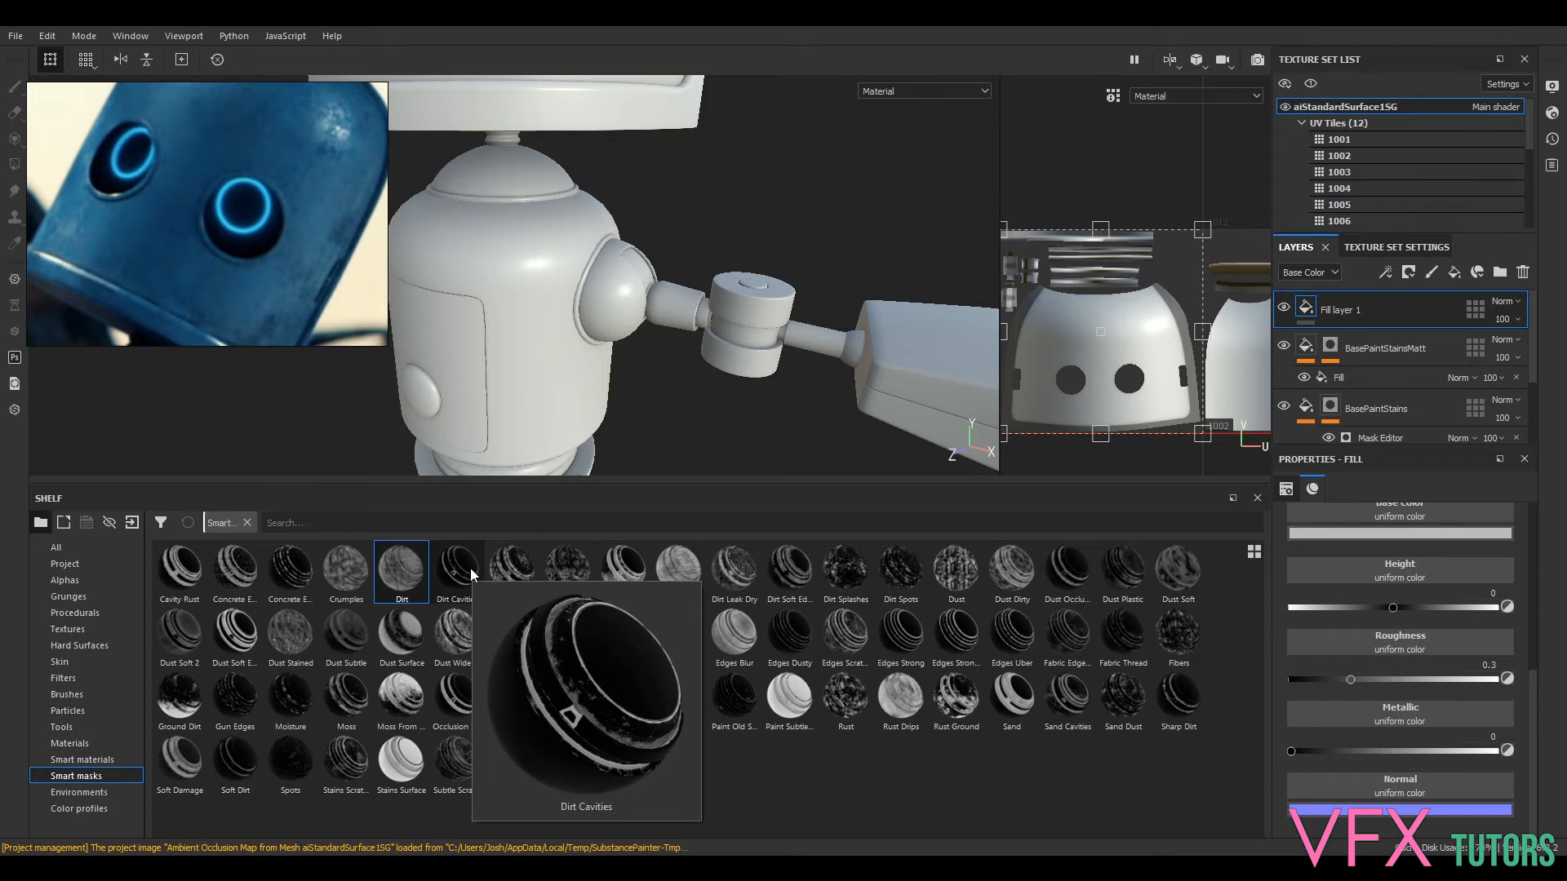
mouse_move(470, 574)
mouse_down()
mouse_move(518, 572)
mouse_move(1368, 256)
mouse_move(1361, 318)
mouse_up()
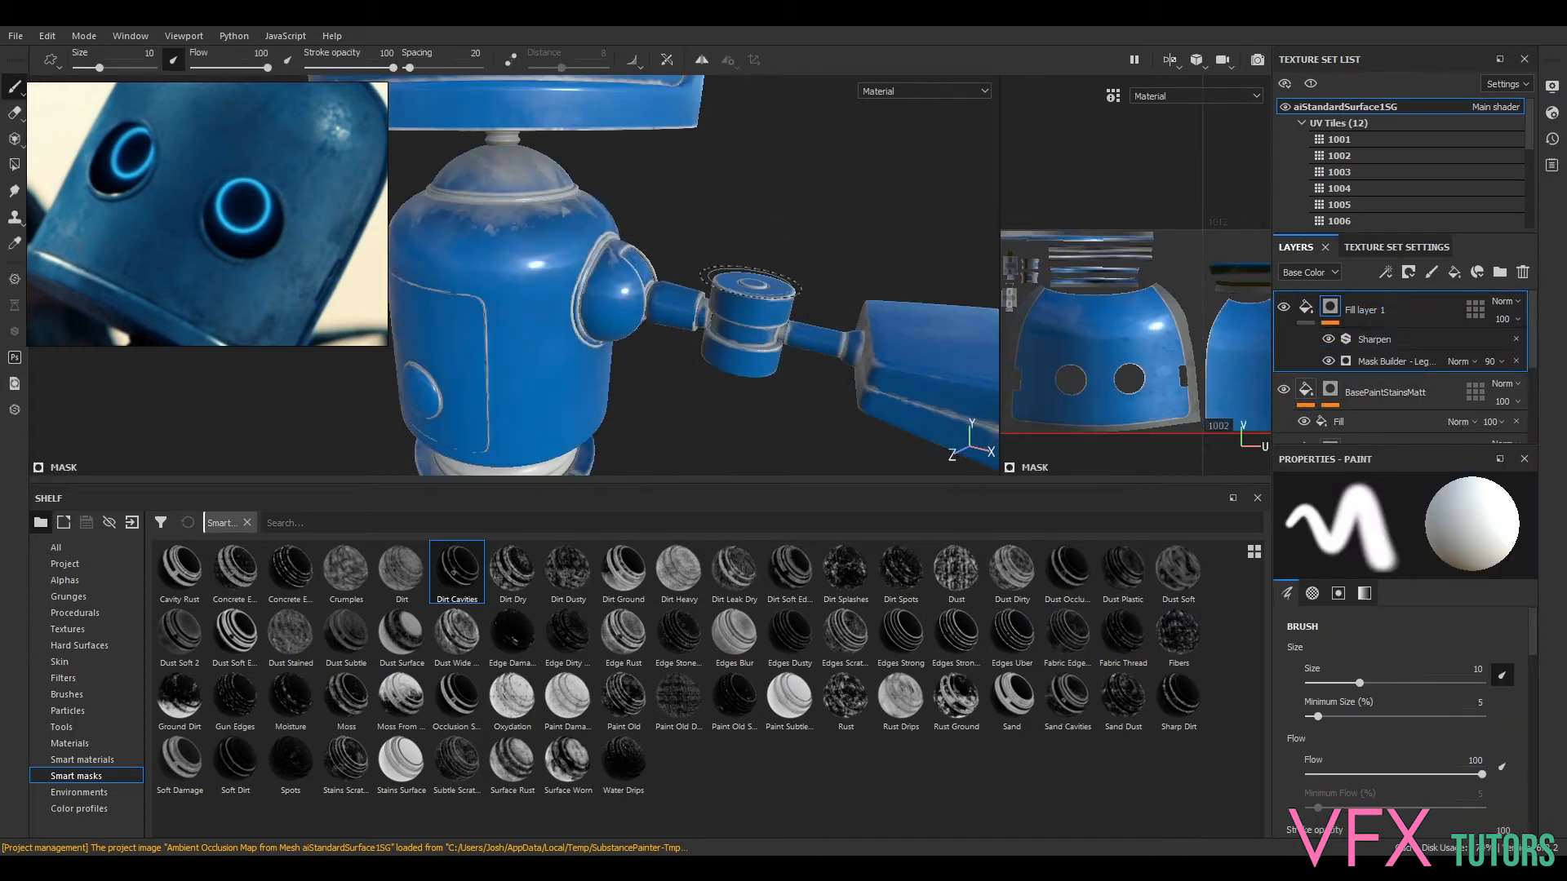
- Rename the new fill layer with the cavity mask as CavityDirt
alt+middle_drag(596, 296, 714, 208)
alt+drag(773, 316, 735, 263)
double_click(1371, 313)
text(CavityDirt)
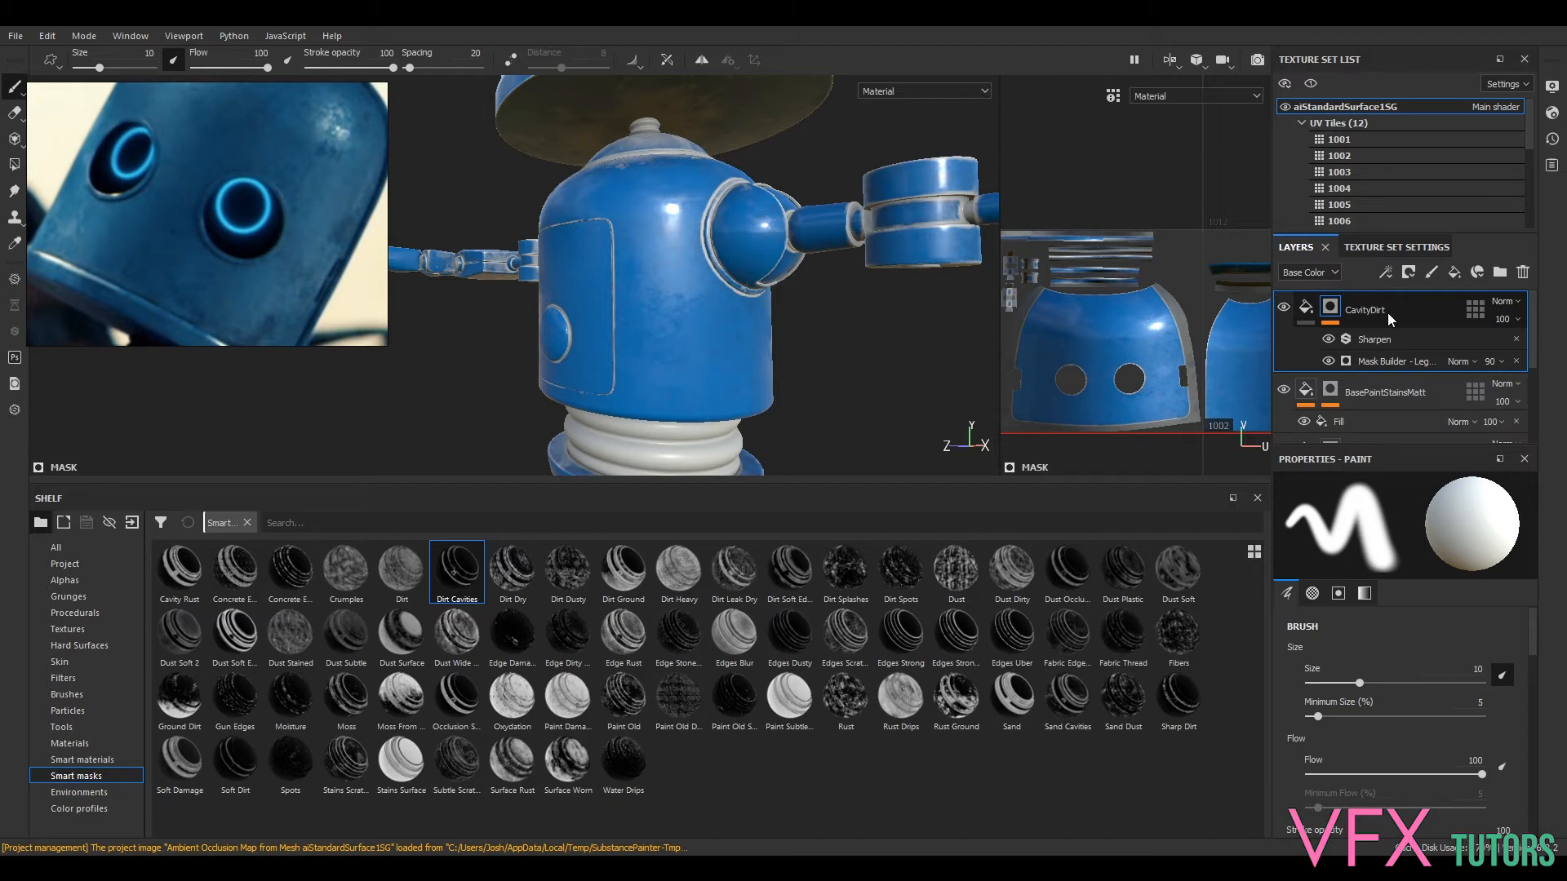
- Add a fill effect to the CavityDirt layer's content
click(1307, 308)
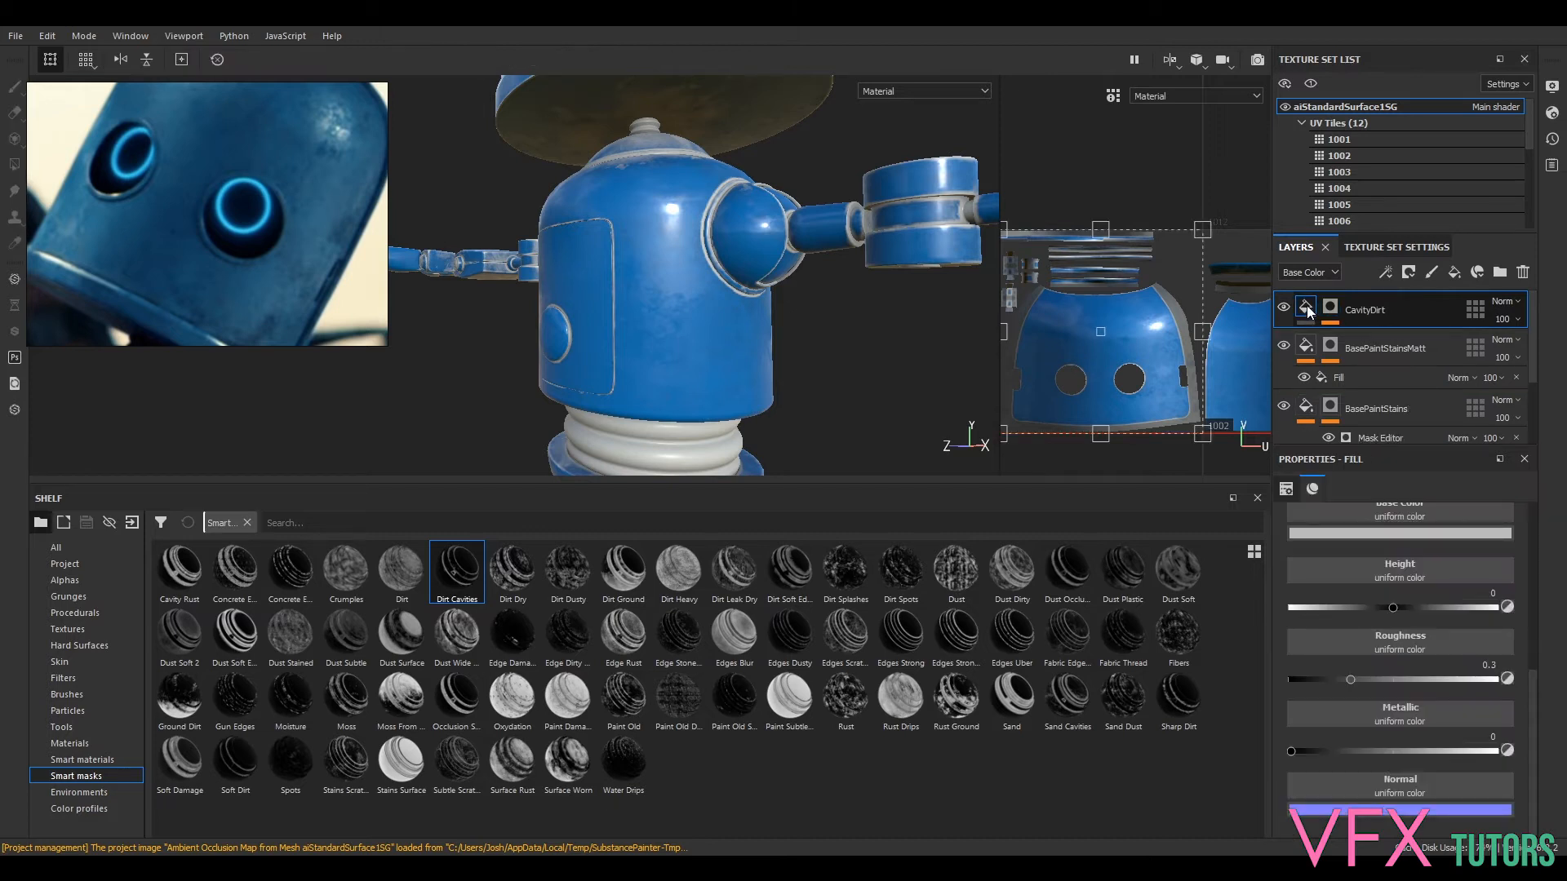
right_click(1312, 315)
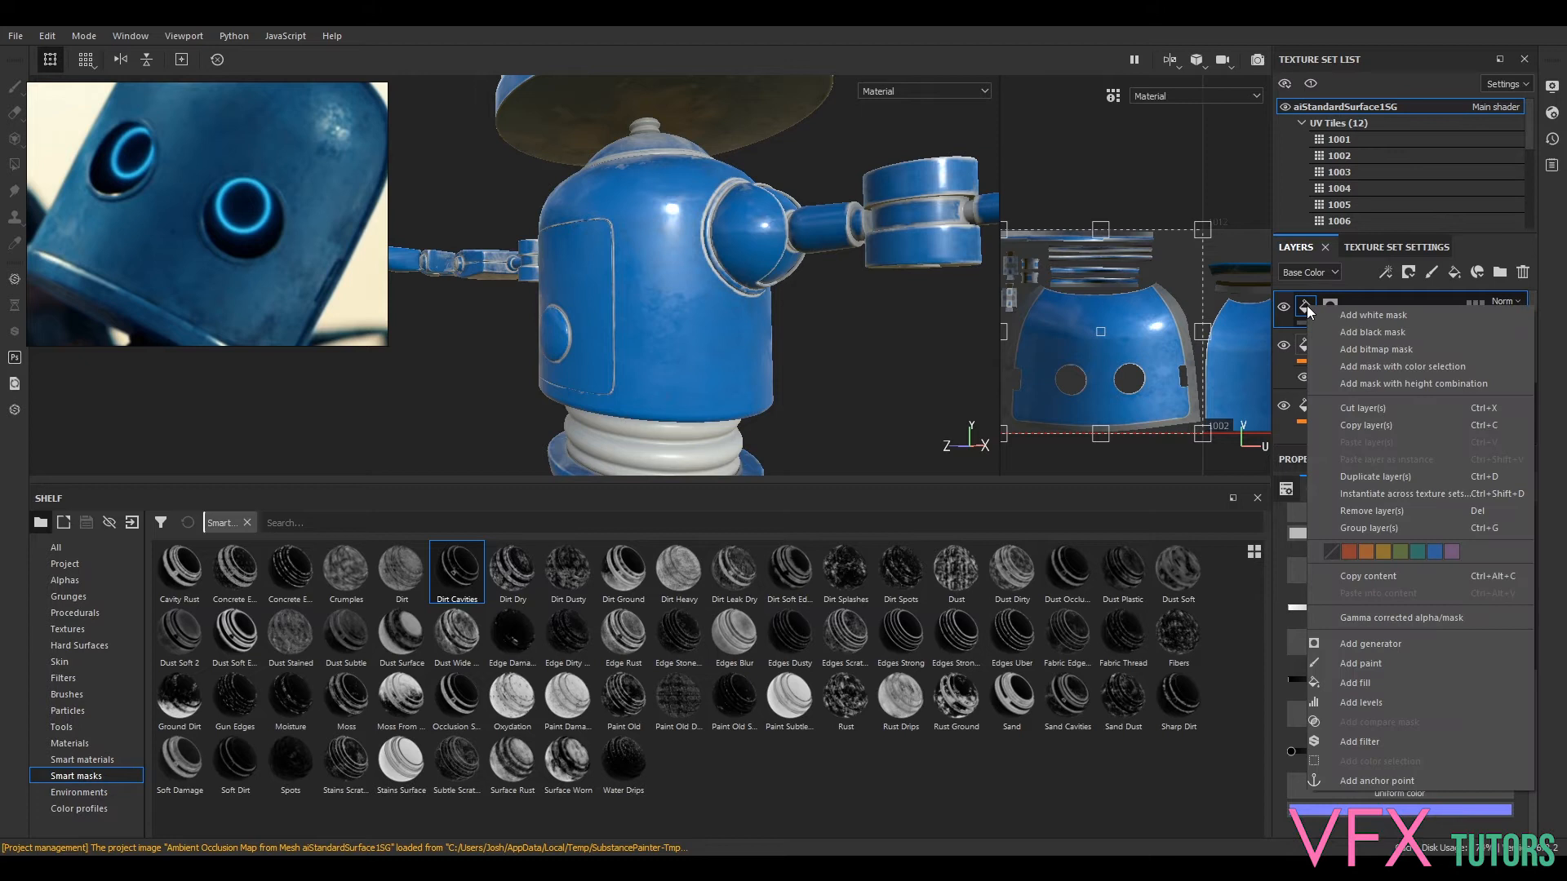
click(1402, 682)
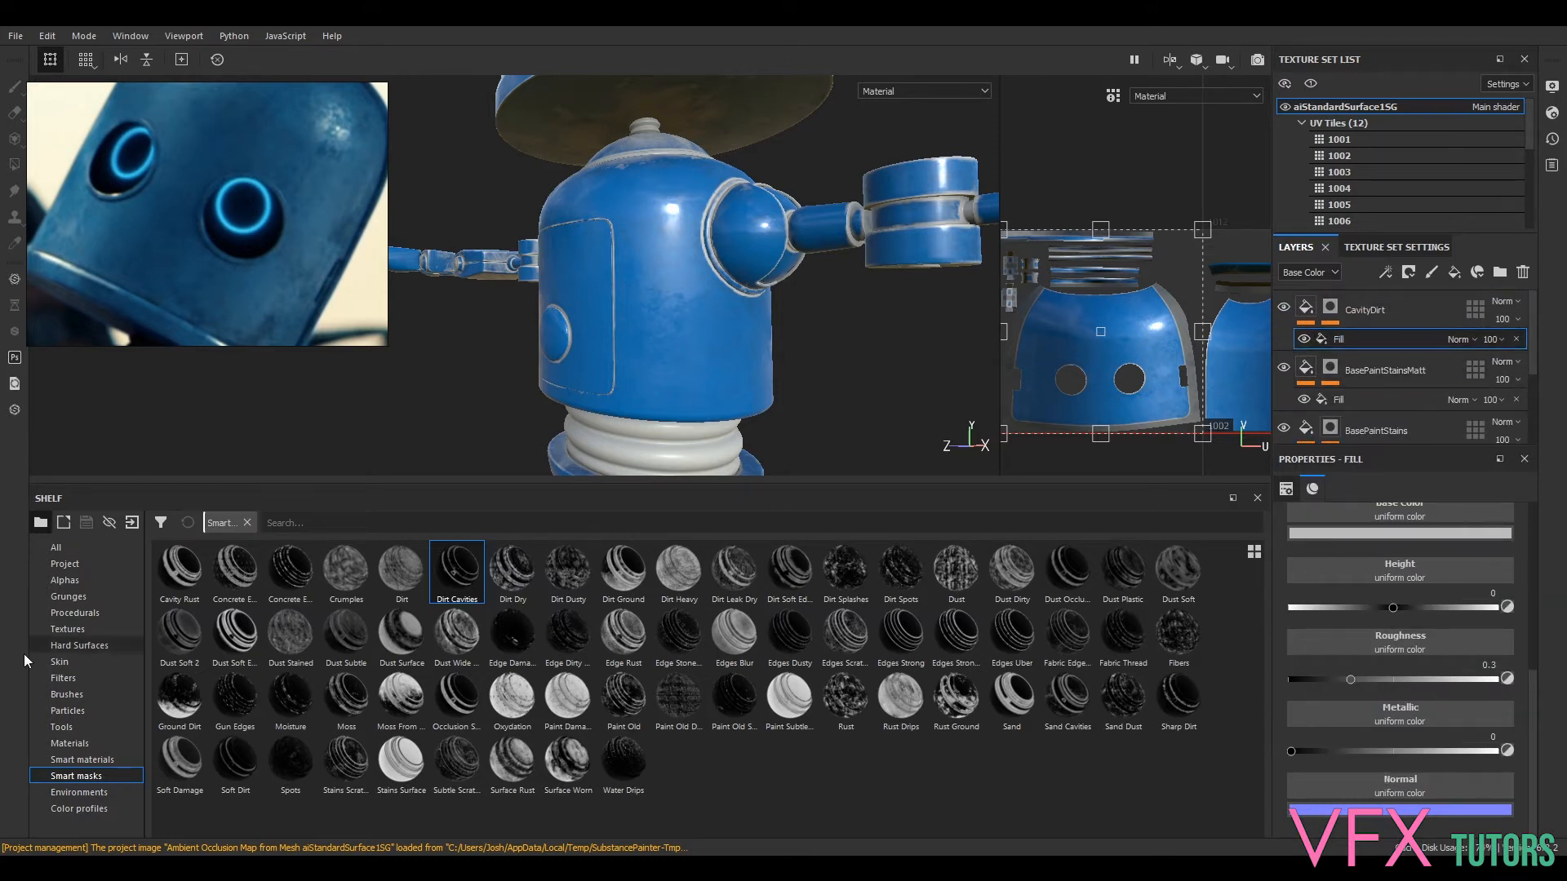
- Try the Rust Fine material as the CavityDirt fill's base color, check it on the shoulder, and undo it
click(82, 744)
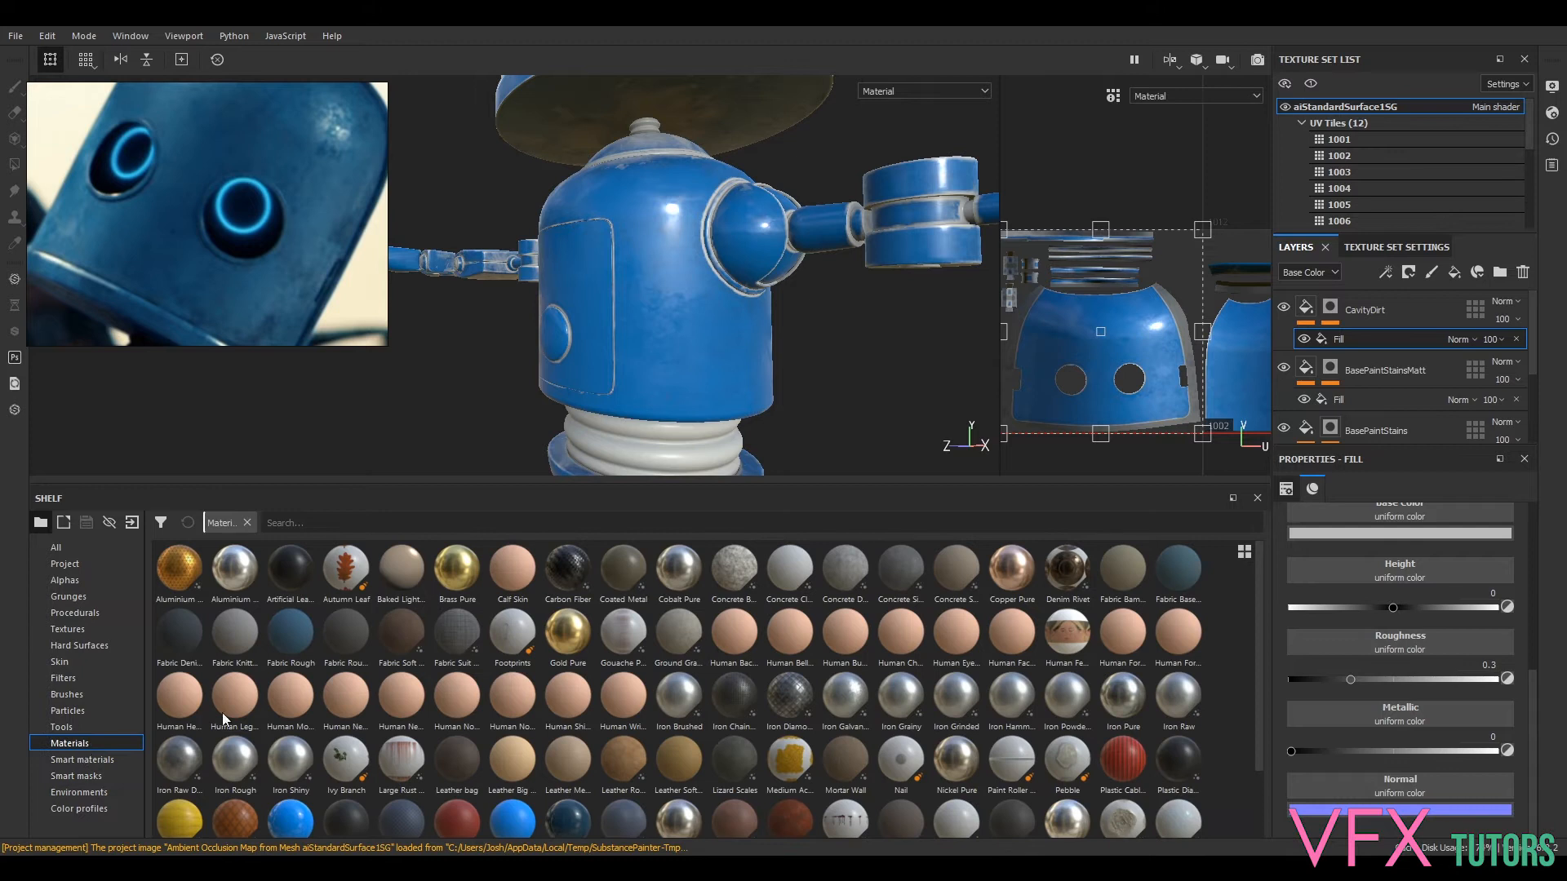
scroll(222, 712, down, 1)
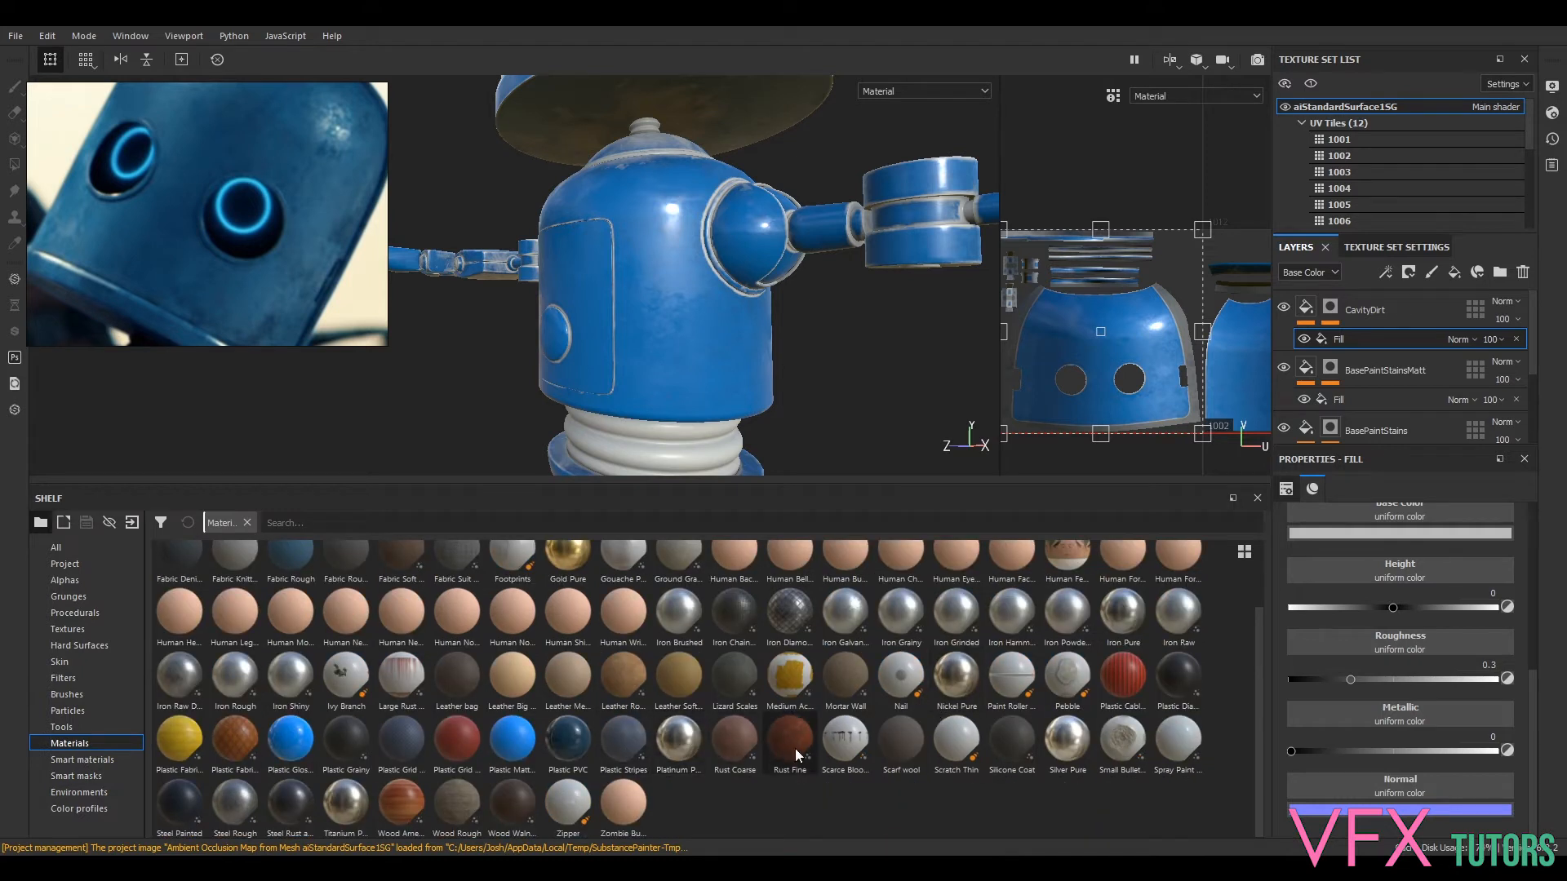
drag(788, 750, 1429, 514)
scroll(842, 260, down, 2)
alt+middle_drag(842, 259, 769, 389)
scroll(769, 389, up, 4)
alt+drag(667, 365, 712, 379)
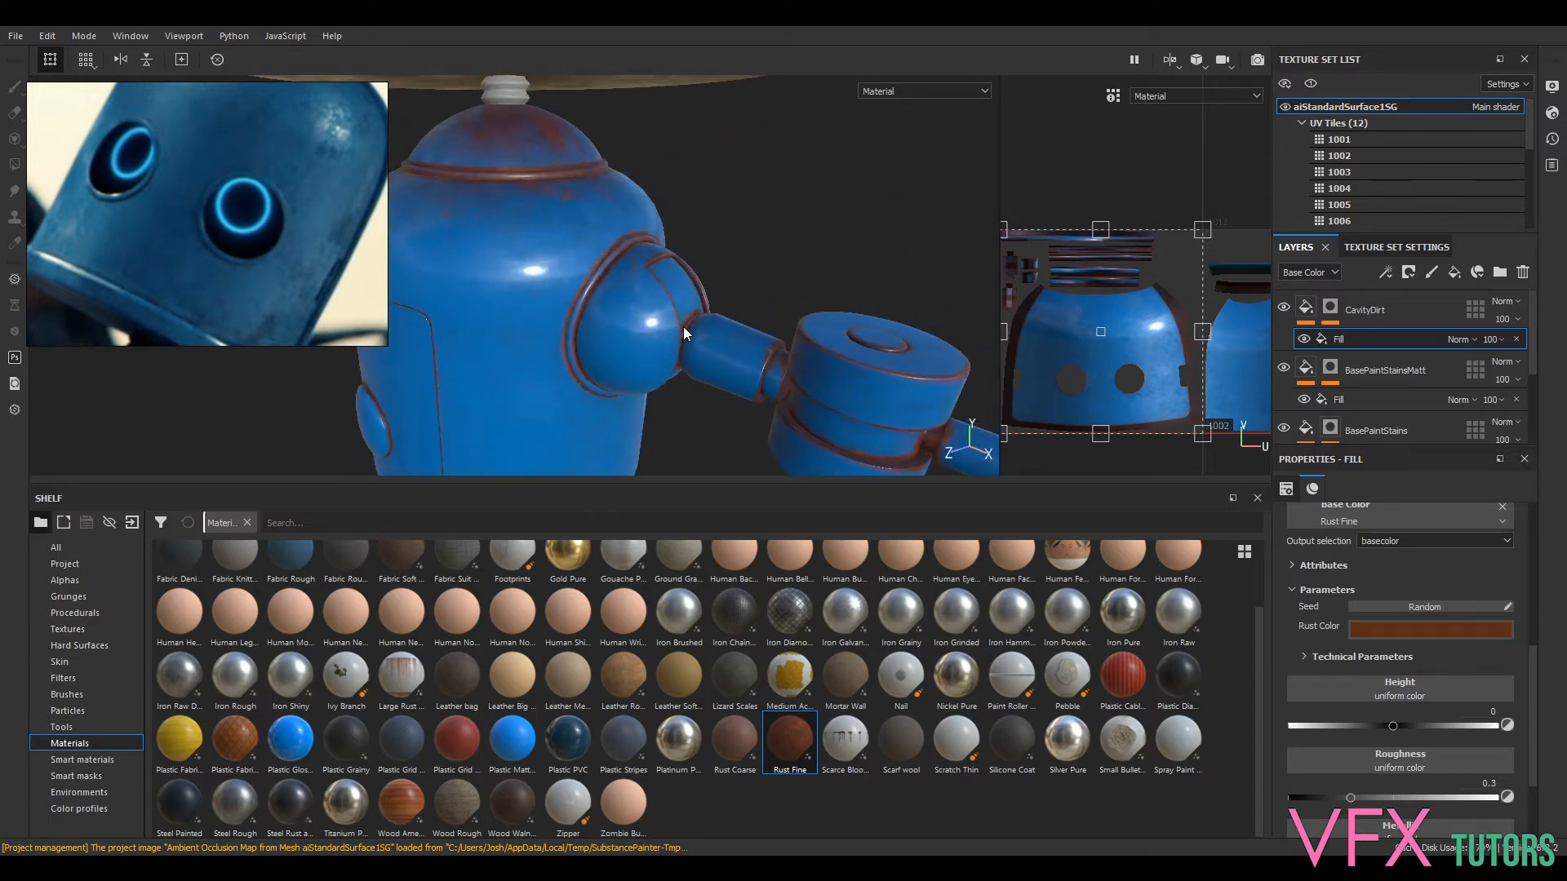
key(ctrl+z)
- Examine where the cavity dirt falls on the arm joints, neck collar, head rim and shoulder
alt+drag(884, 267, 819, 305)
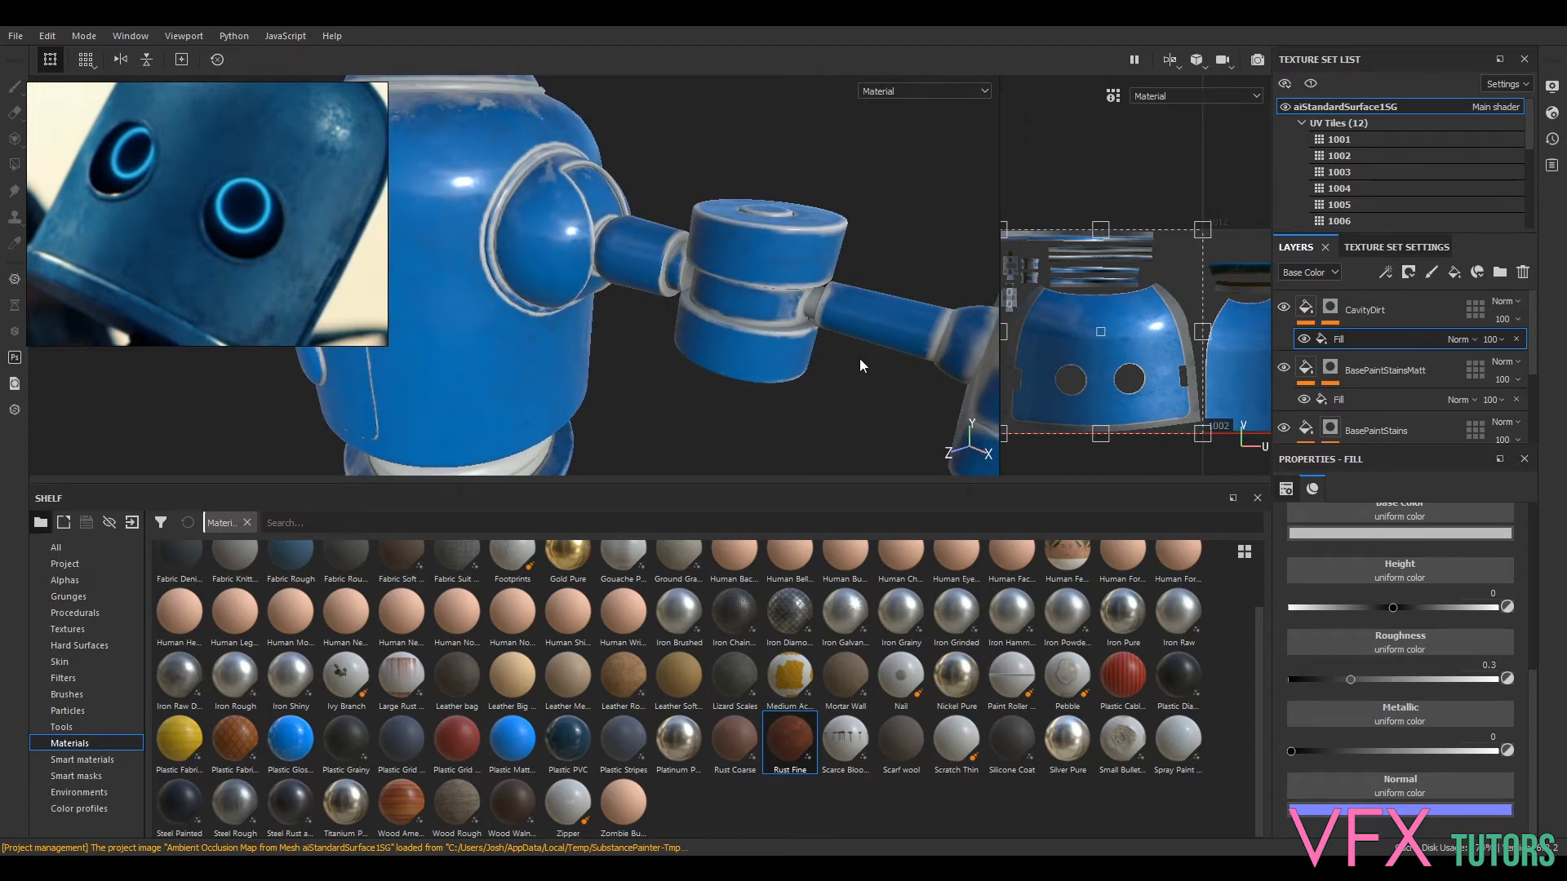
scroll(844, 258, down, 2)
alt+middle_drag(844, 258, 1143, 448)
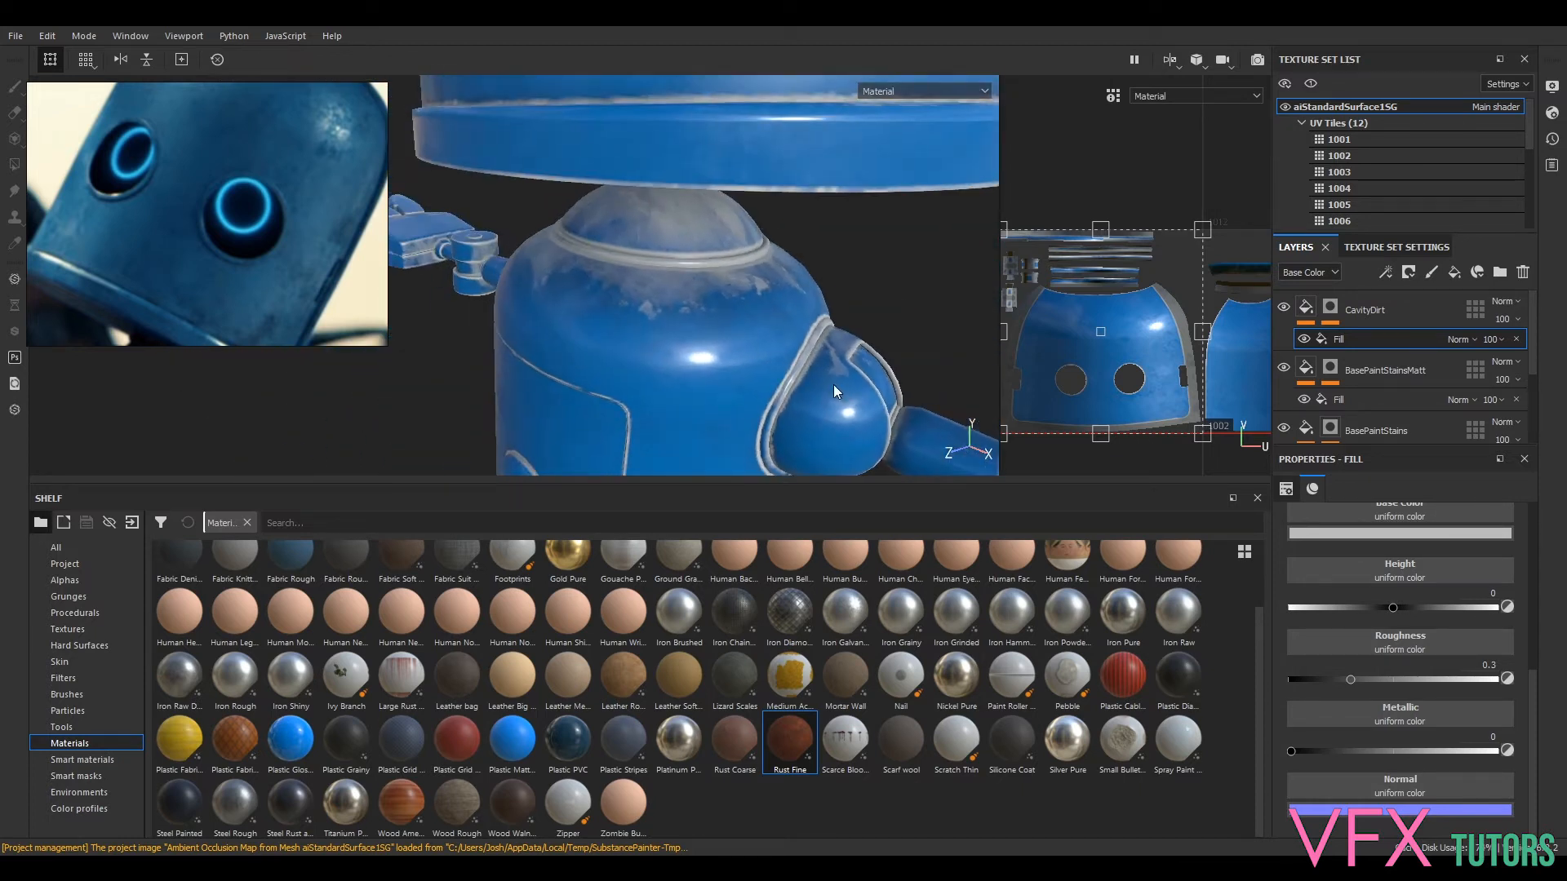
scroll(835, 384, down, 1)
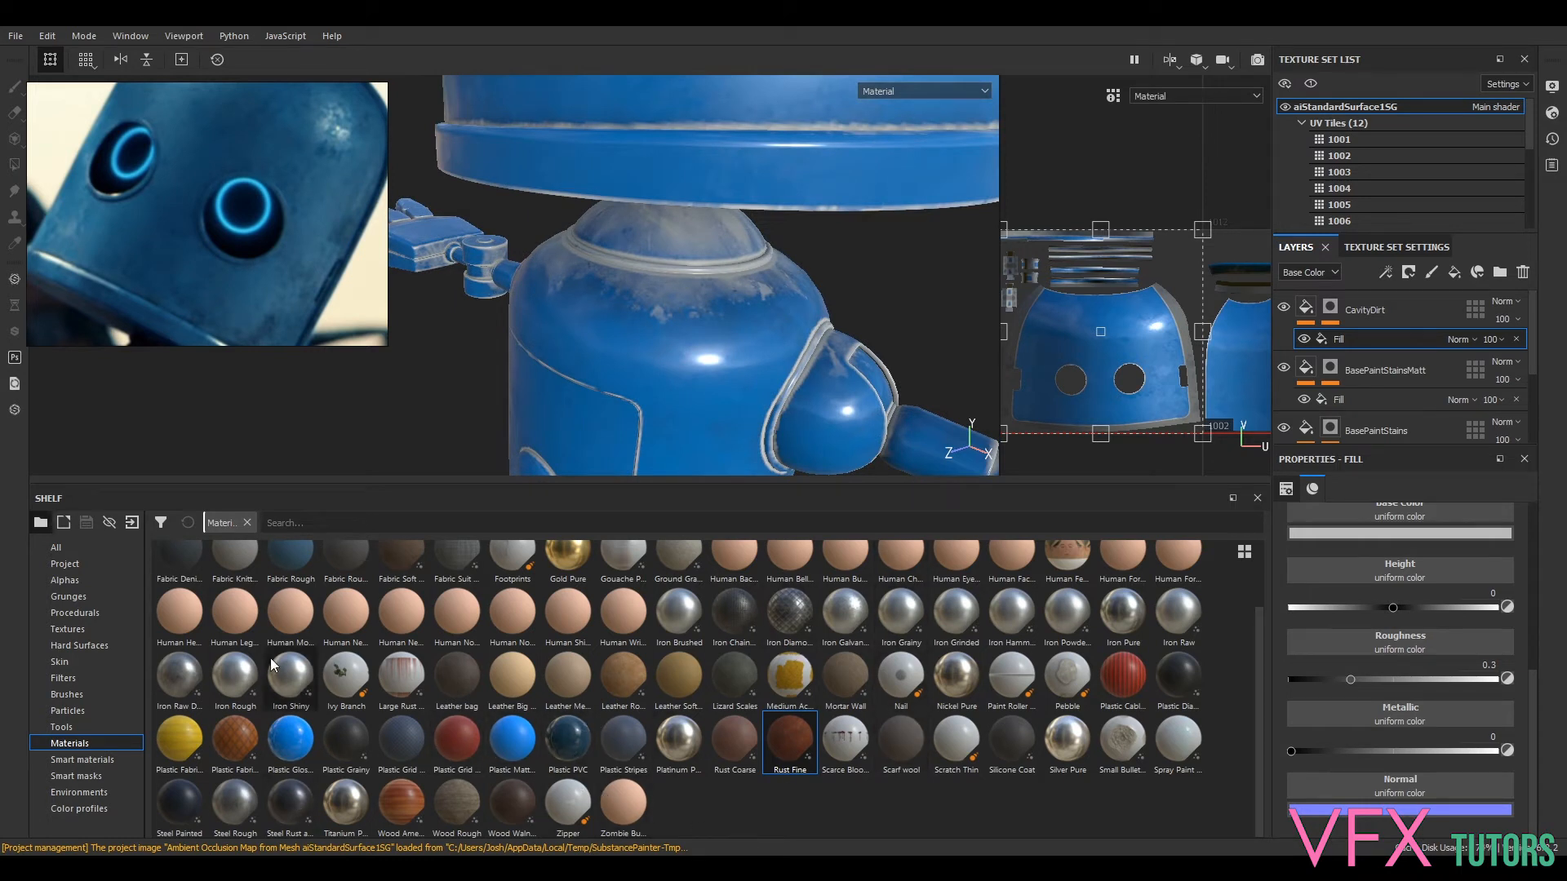
alt+drag(847, 279, 821, 279)
alt+middle_drag(821, 279, 806, 222)
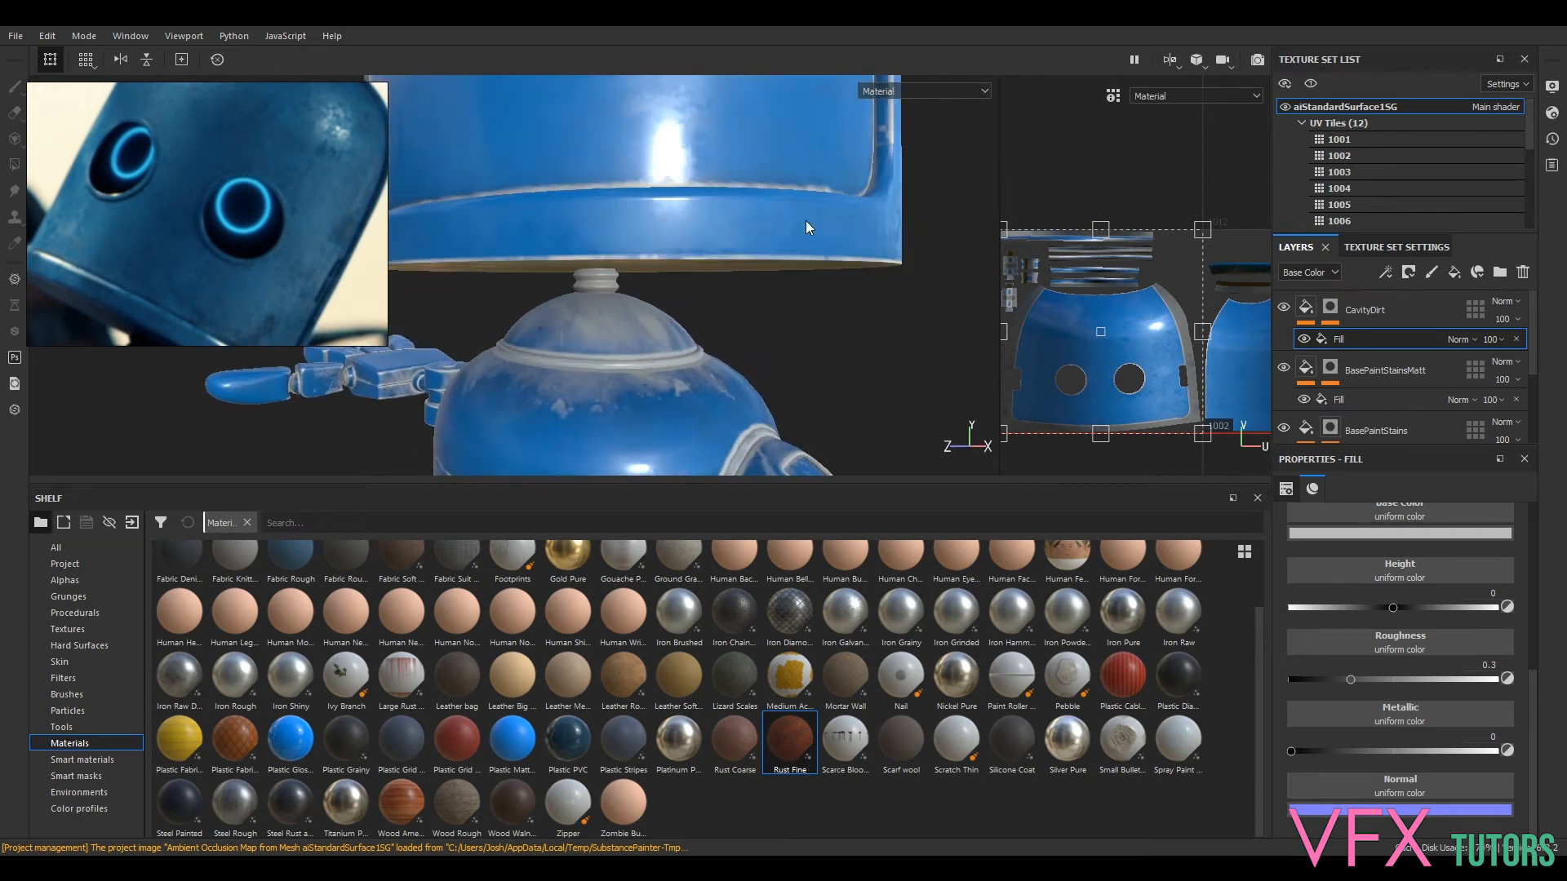
alt+drag(807, 222, 795, 252)
alt+middle_drag(794, 252, 830, 164)
alt+drag(829, 164, 722, 216)
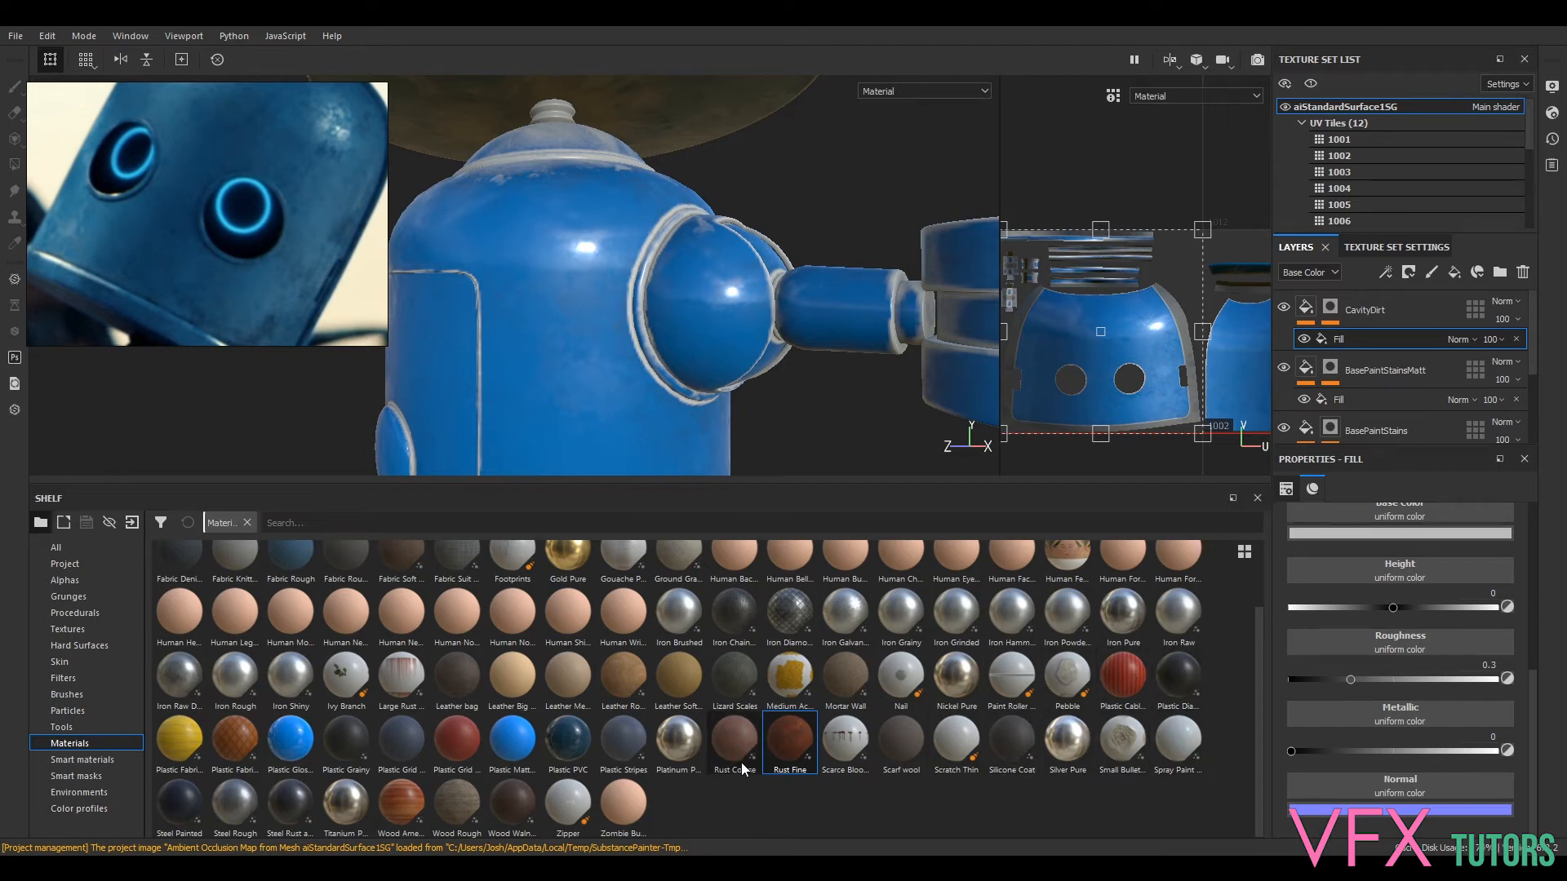
- Bring back the smart mask library and inspect the cavity dirt around the head's seams, eye socket and side slot
click(95, 758)
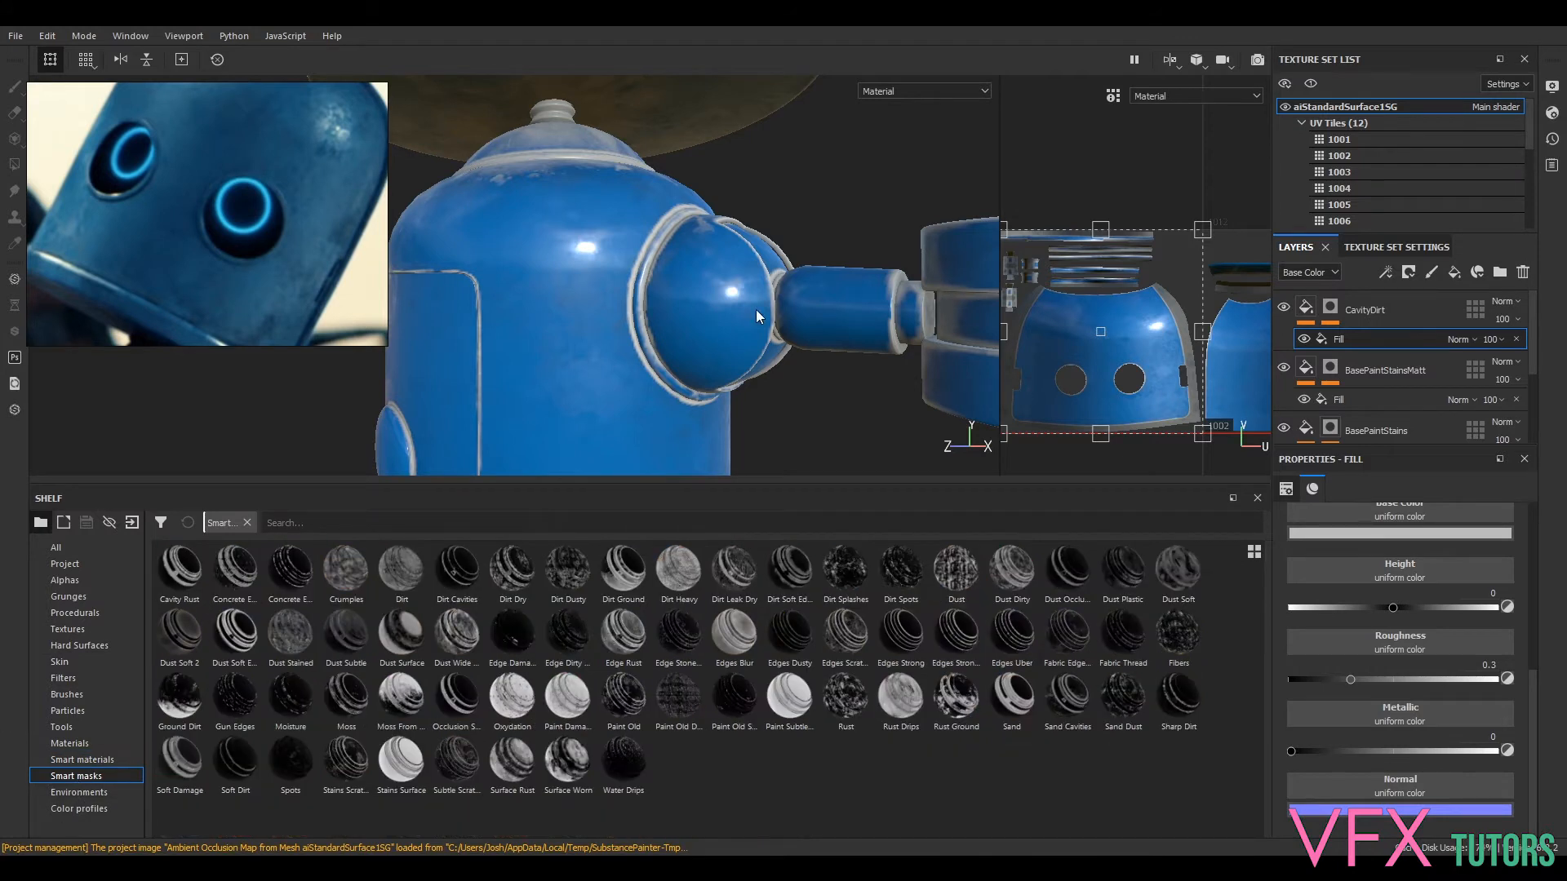
alt+drag(756, 310, 800, 360)
scroll(800, 360, up, 3)
alt+right_drag(889, 346, 800, 235)
alt+drag(800, 236, 864, 294)
alt+middle_drag(870, 271, 750, 372)
alt+right_drag(751, 372, 792, 399)
alt+drag(791, 398, 751, 371)
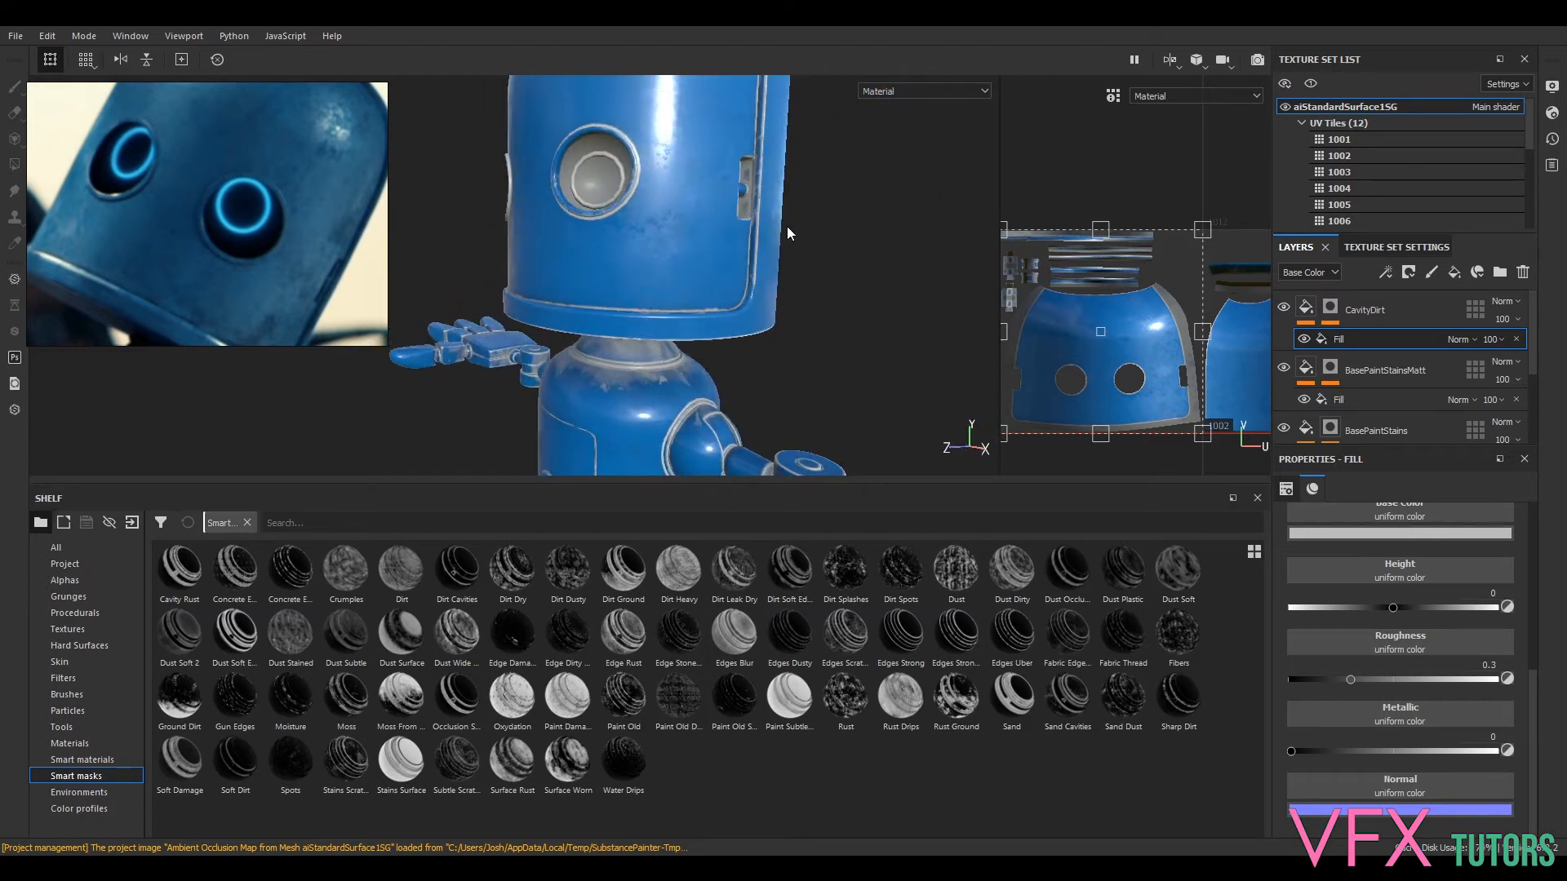
alt+middle_drag(882, 148, 762, 431)
alt+right_drag(762, 431, 697, 384)
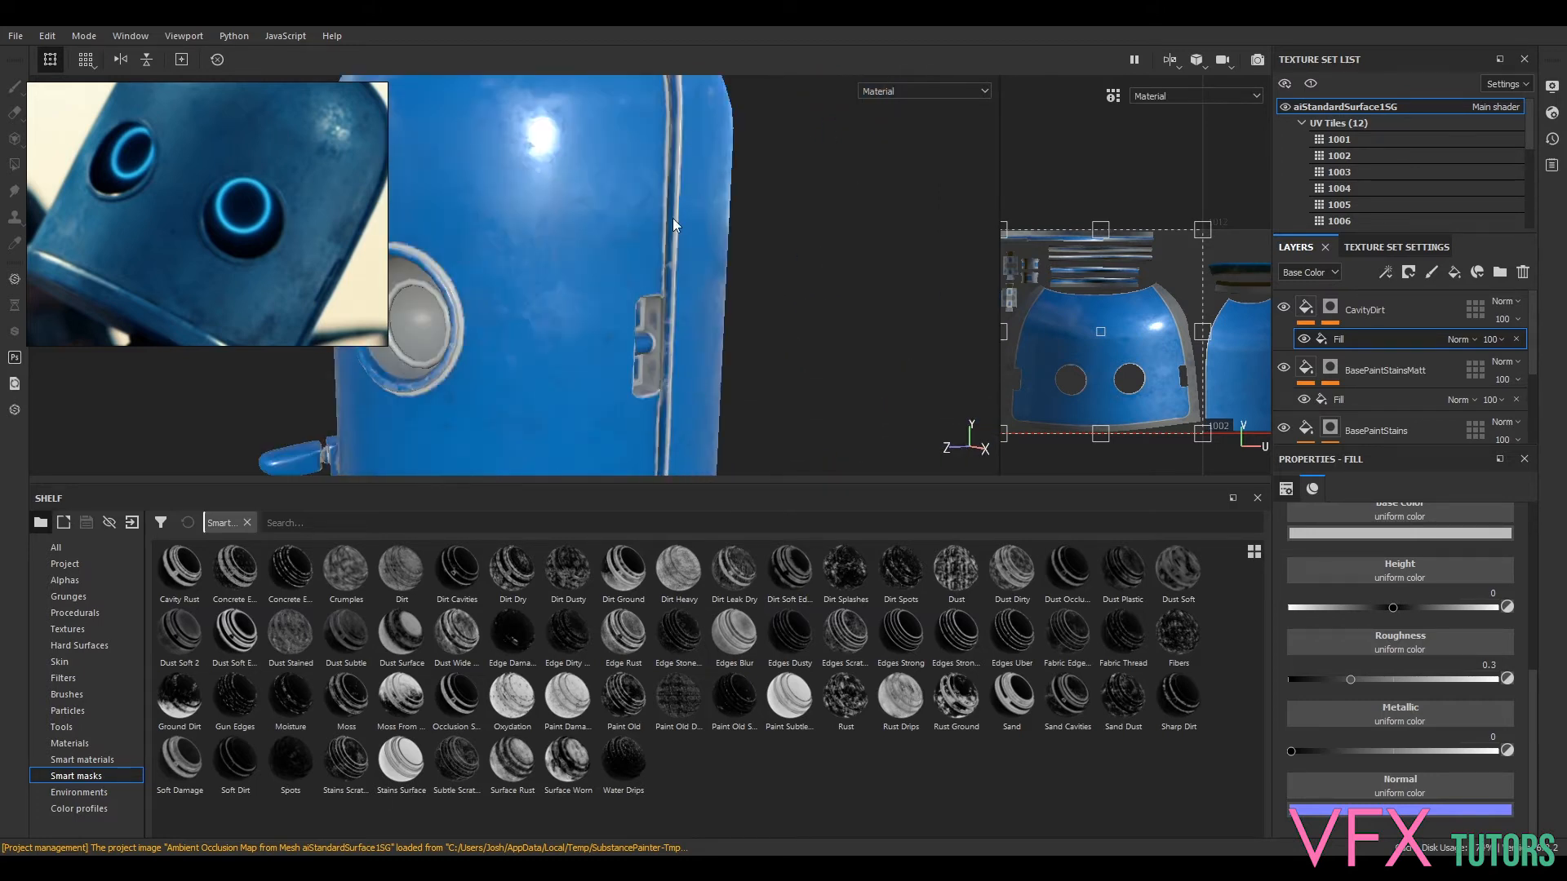
alt+middle_drag(772, 225, 807, 303)
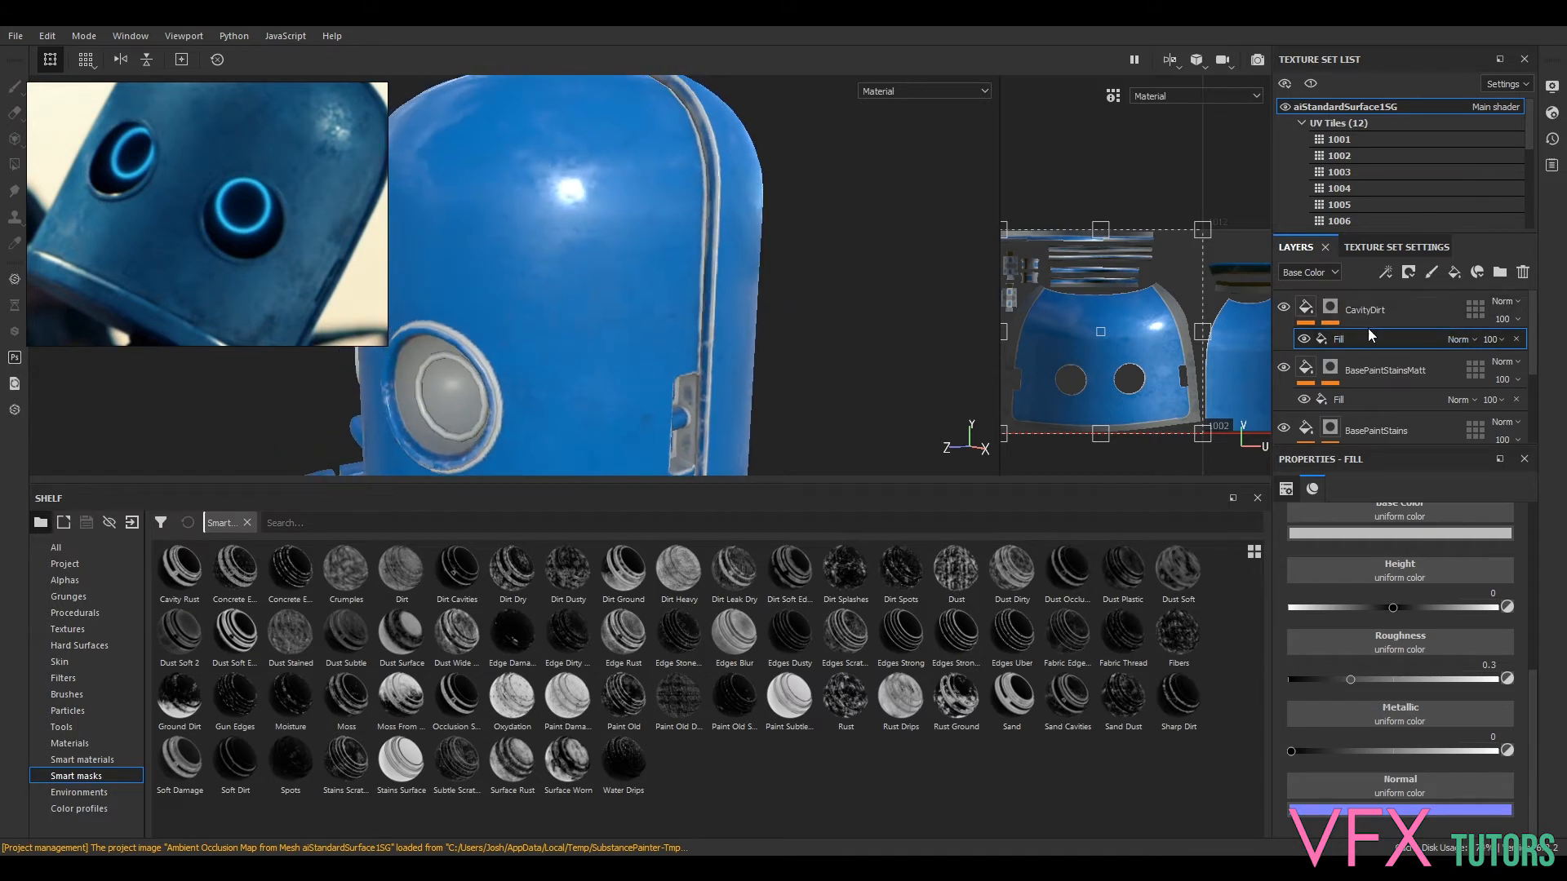
- Open the CavityDirt mask's Mask Builder generator and set its Curvature to 0.25
click(1336, 308)
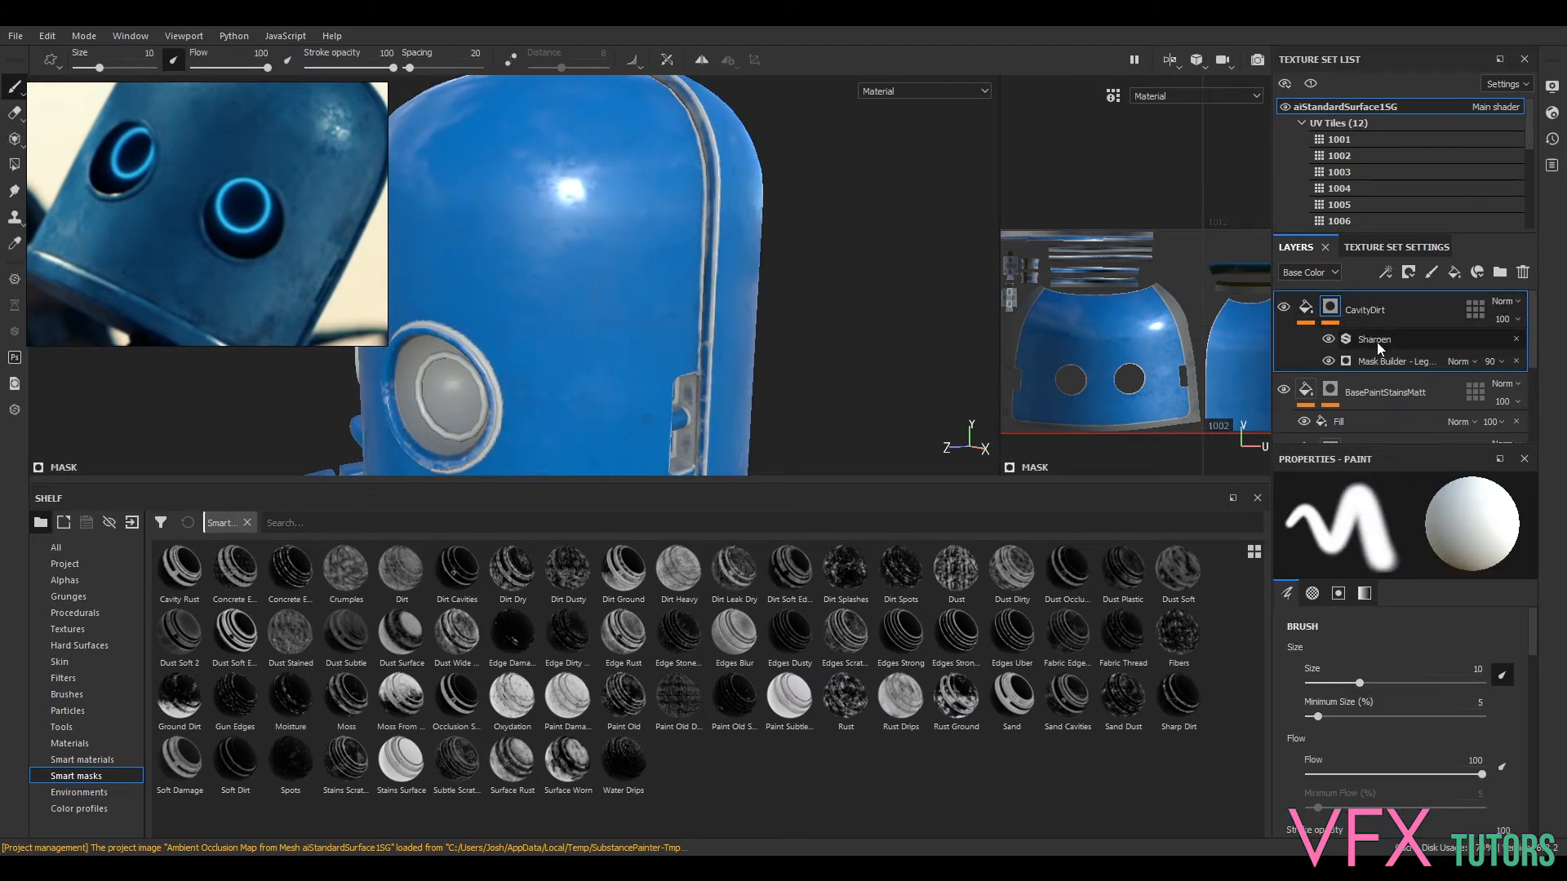
click(1388, 360)
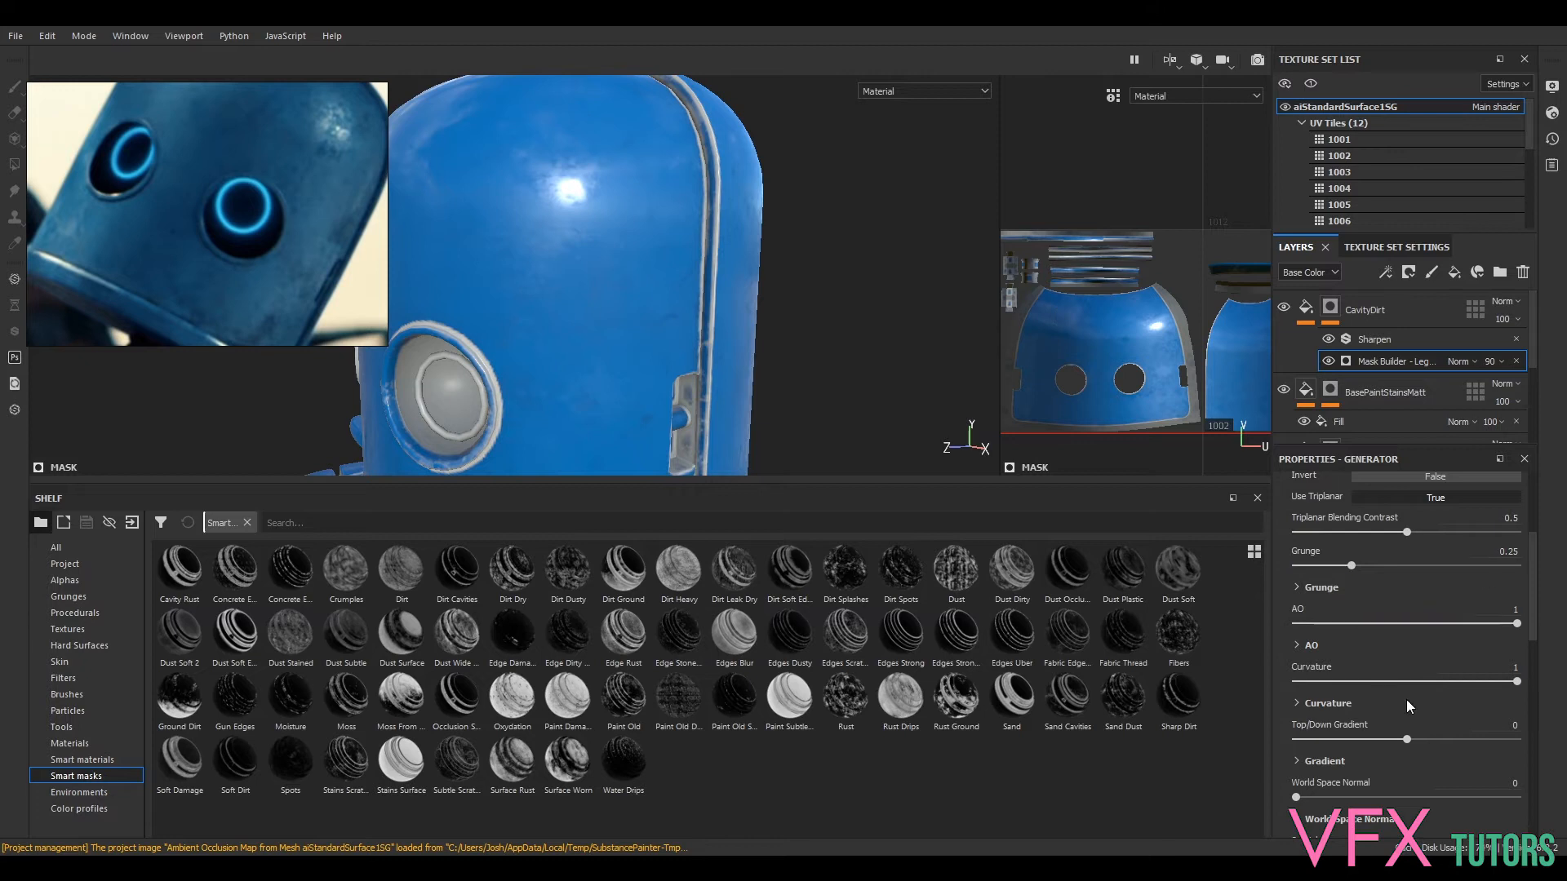
alt+middle_drag(833, 408, 884, 180)
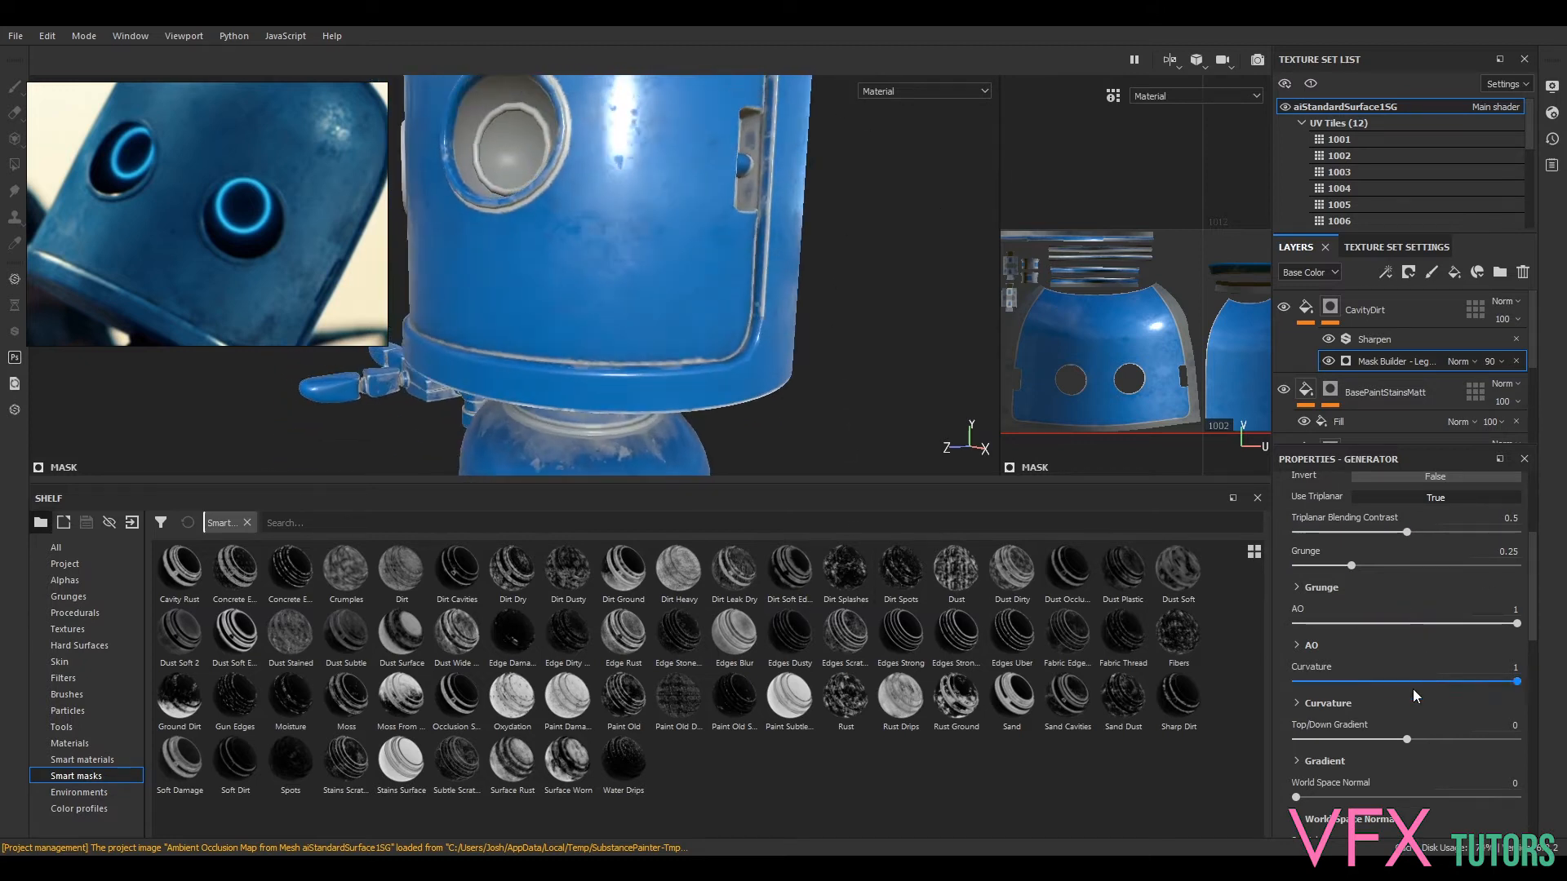
scroll(1387, 739, down, 3)
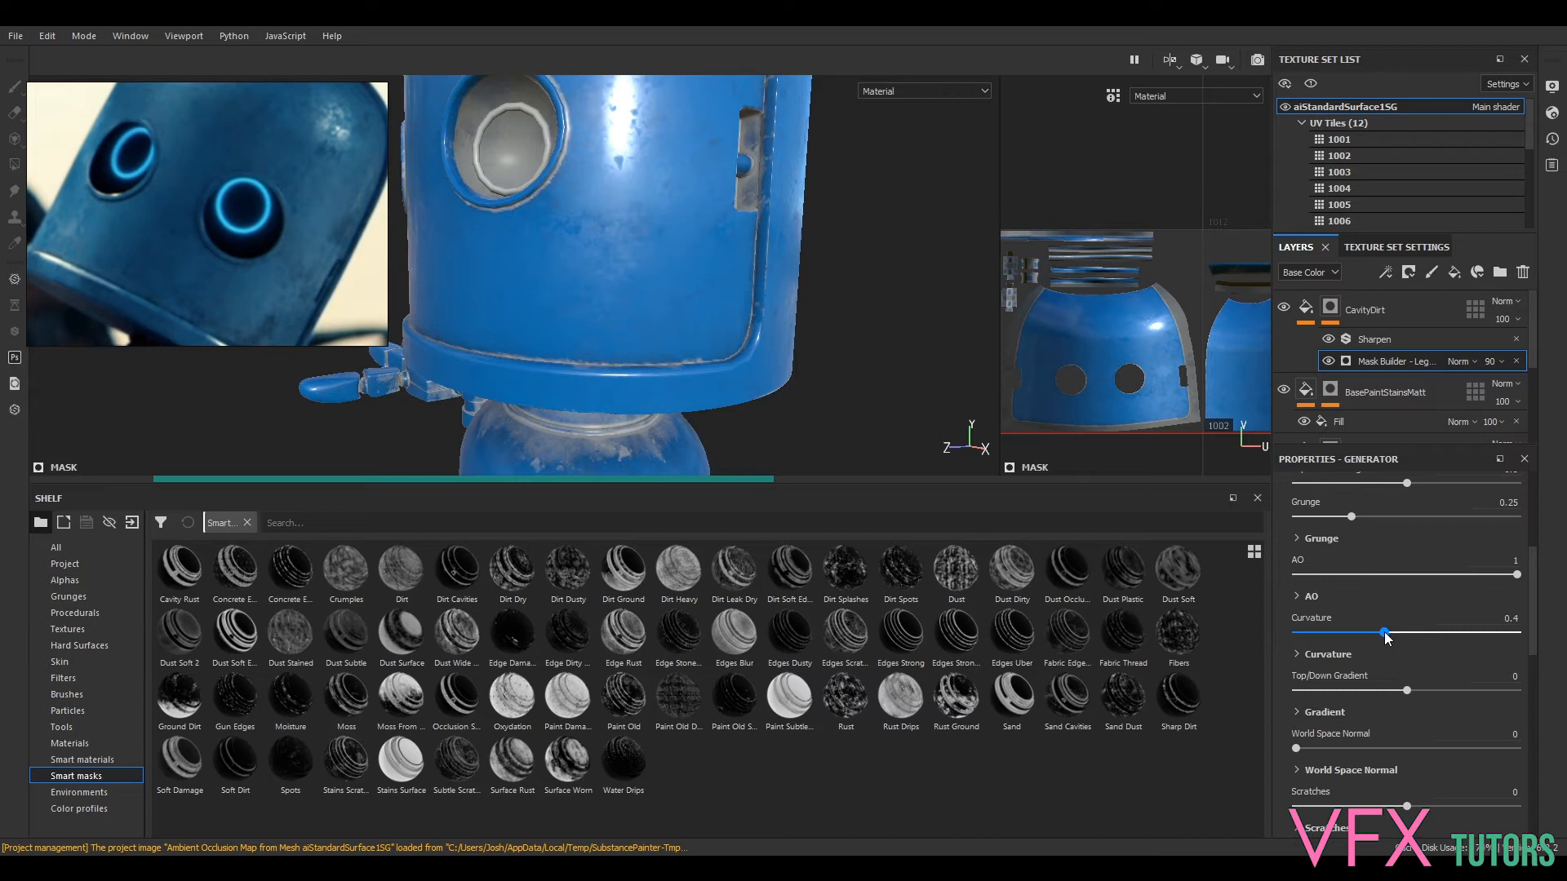
drag(1397, 637, 1352, 639)
alt+drag(732, 363, 727, 331)
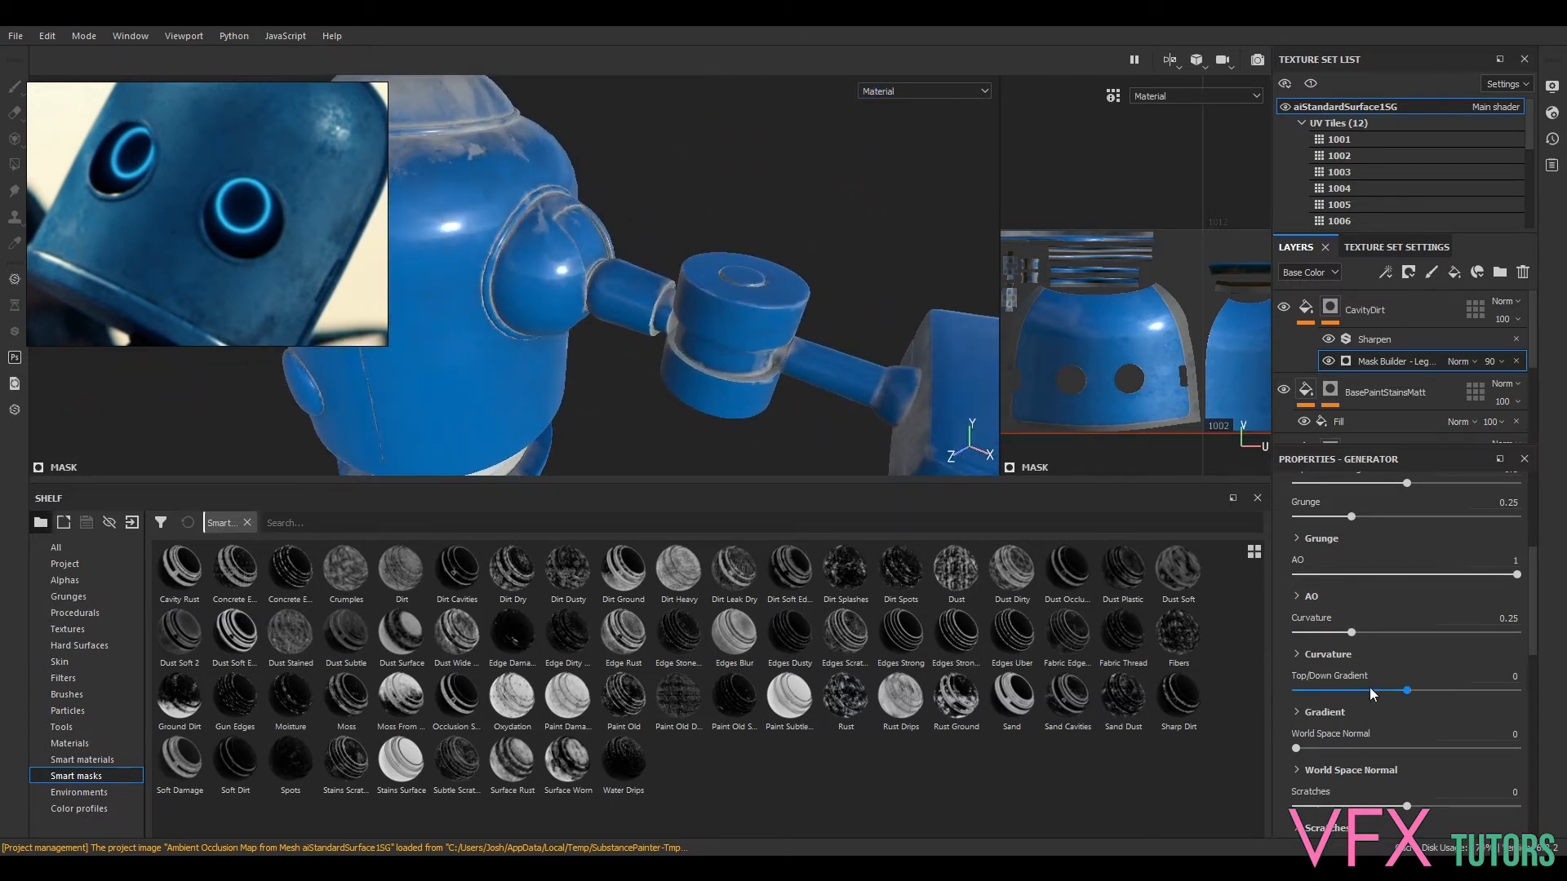
- Set the generator's Top/Down Gradient to -0.7, Curvature to 0.08 and Scratches to -0.32
drag(1375, 689, 1330, 692)
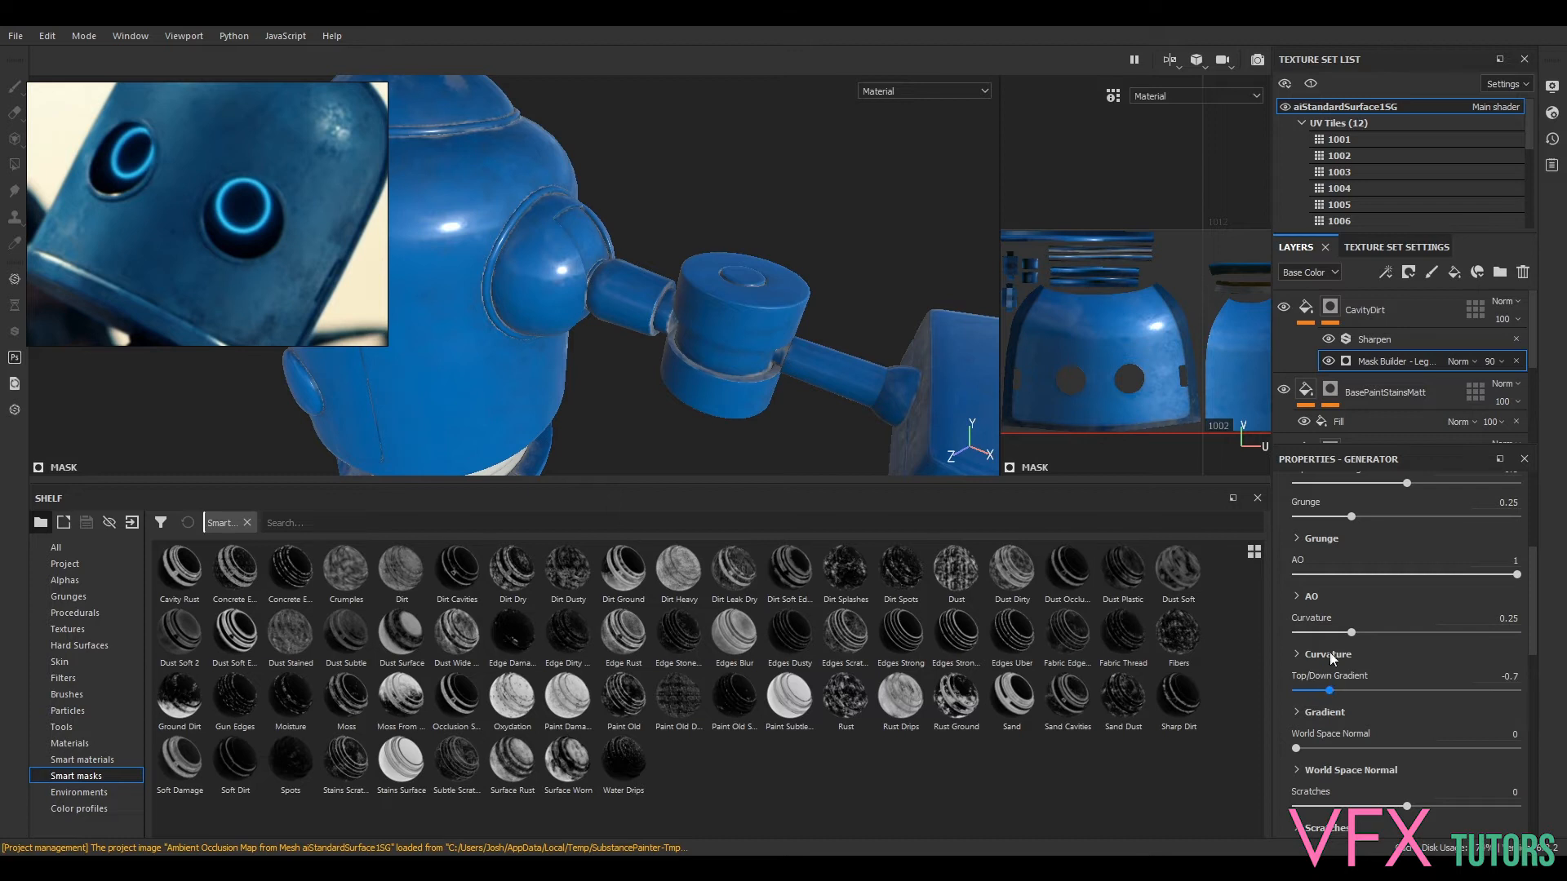
drag(1347, 633, 1313, 633)
drag(1407, 807, 1372, 806)
- Examine the reduced cavity dirt on the neck, arms, eye sockets, side slot and lower rim of the head
alt+drag(854, 388, 469, 223)
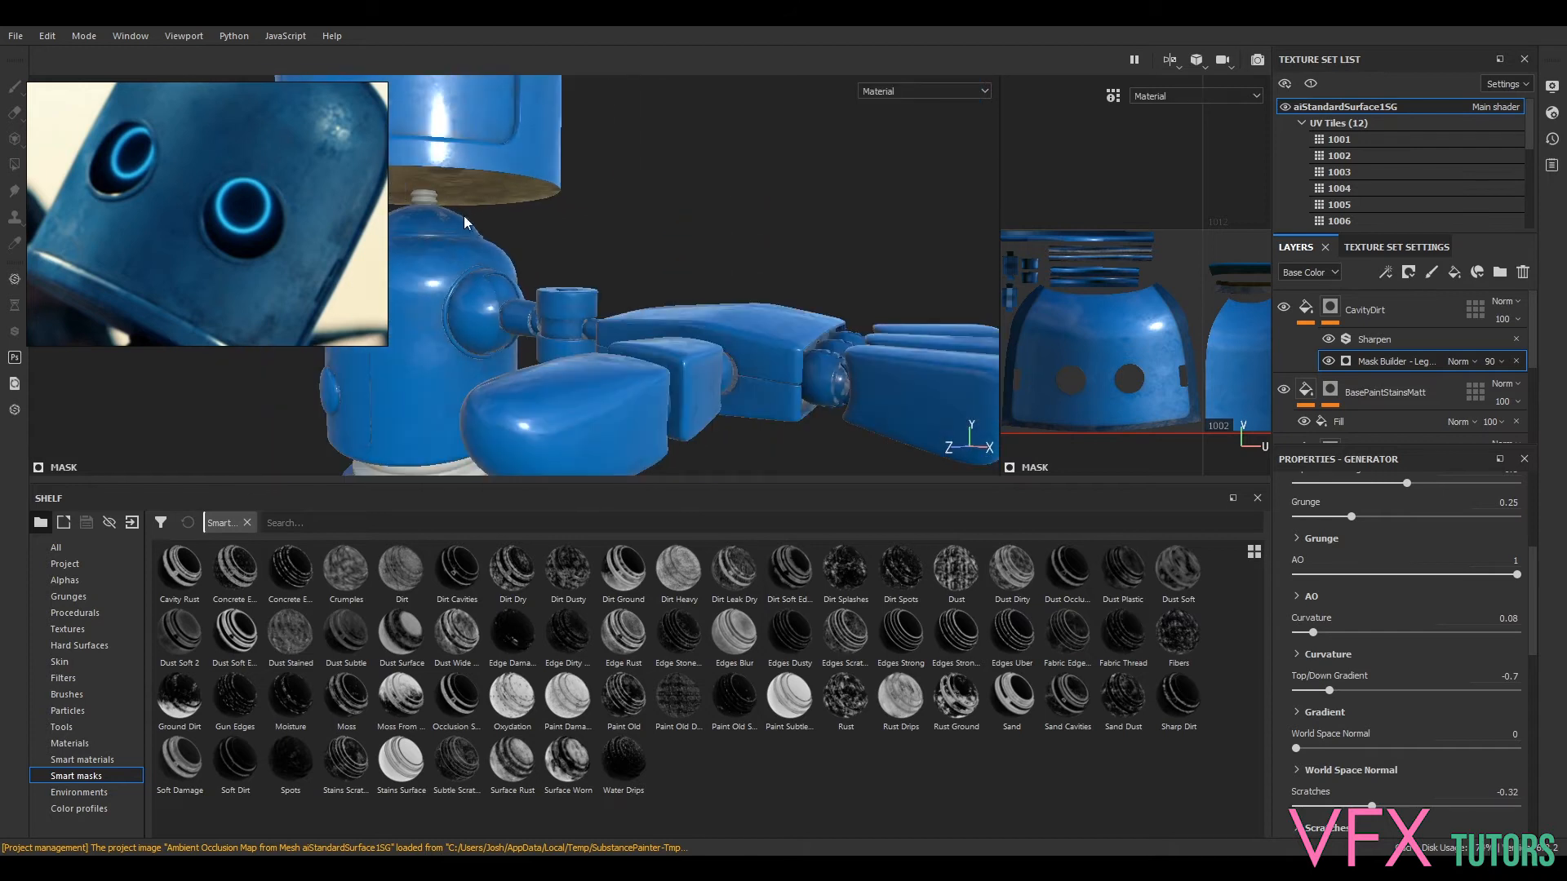
alt+right_drag(491, 268, 481, 241)
alt+drag(482, 242, 653, 310)
alt+middle_drag(653, 310, 657, 184)
mouse_move(647, 351)
alt+mouse_down()
mouse_move(546, 343)
mouse_move(643, 343)
alt+mouse_up()
mouse_move(642, 343)
alt+right_down()
mouse_move(668, 348)
mouse_move(652, 351)
alt+right_up()
alt+middle_drag(651, 351, 831, 328)
alt+right_drag(831, 328, 745, 171)
alt+middle_drag(745, 171, 742, 307)
scroll(744, 310, up, 10)
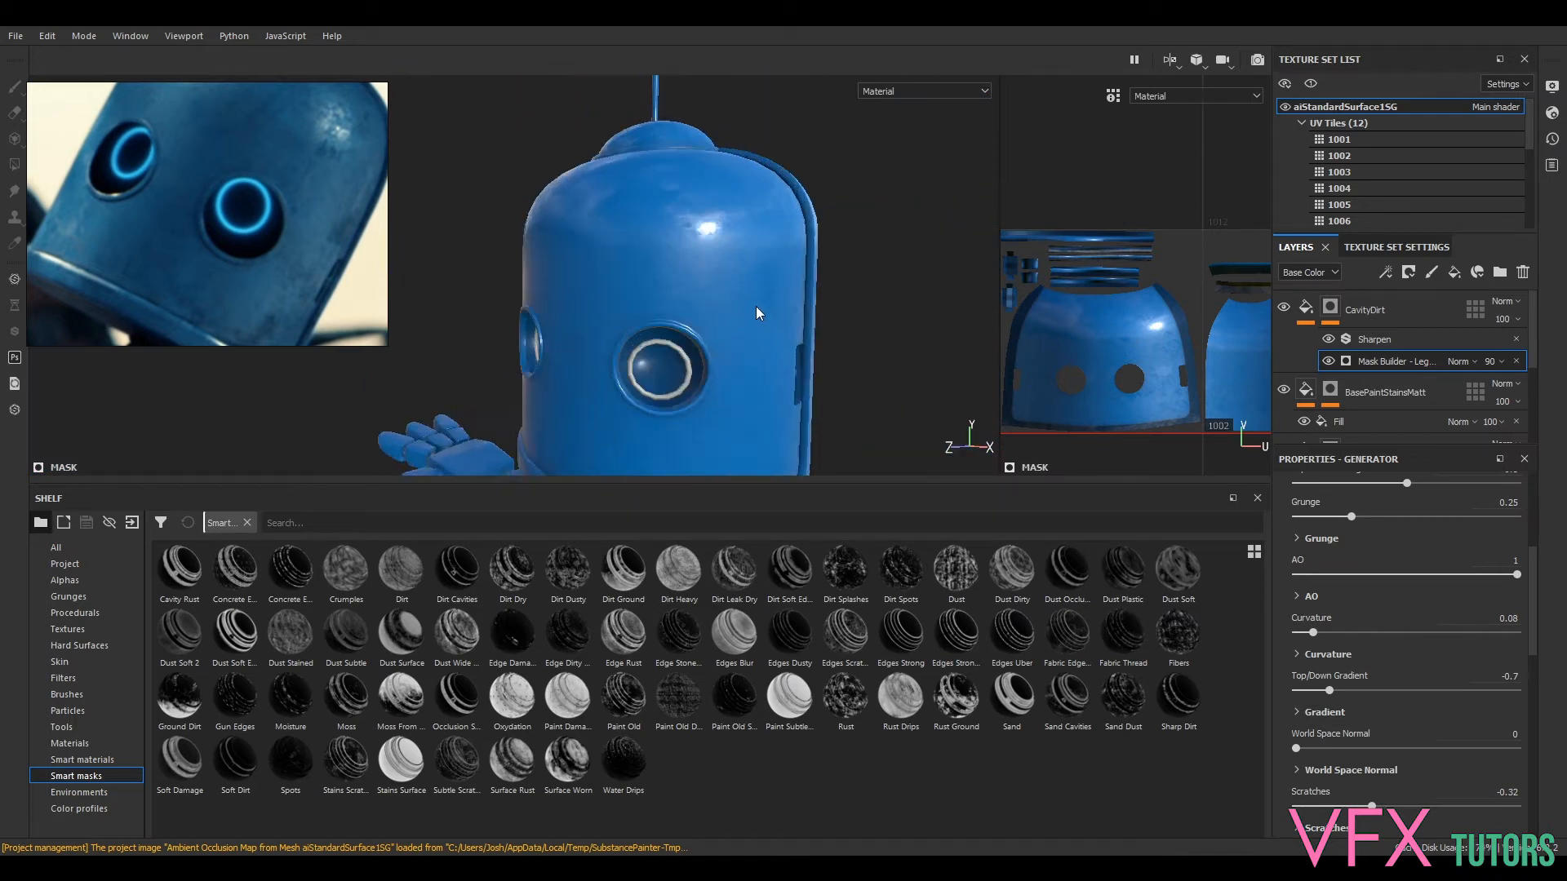
alt+drag(787, 253, 686, 286)
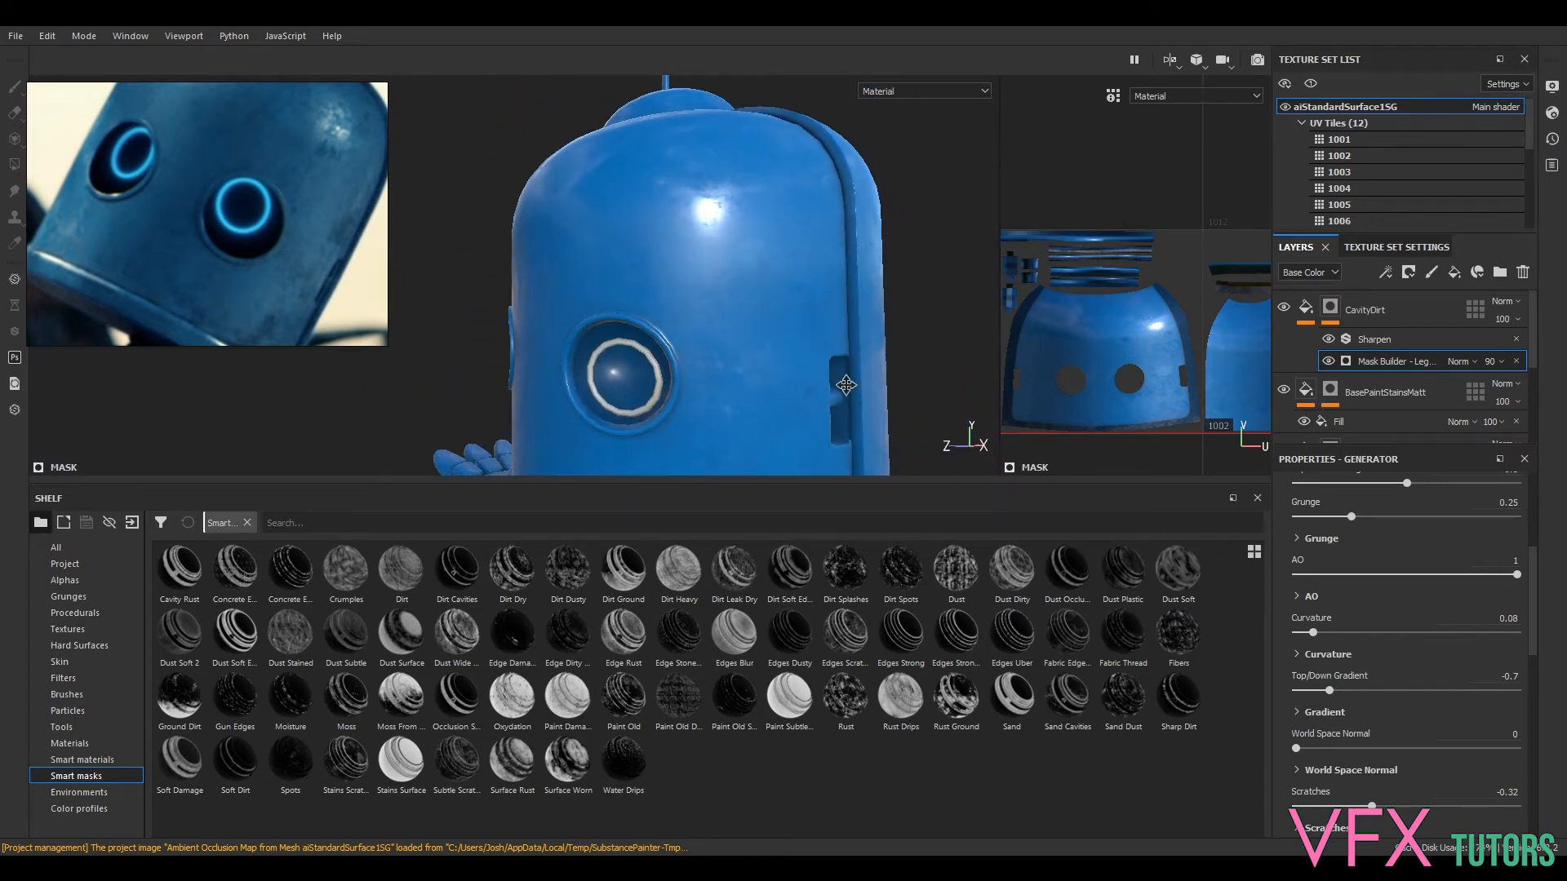
scroll(843, 385, down, 4)
alt+middle_drag(843, 385, 732, 217)
scroll(735, 220, up, 6)
alt+drag(805, 230, 780, 280)
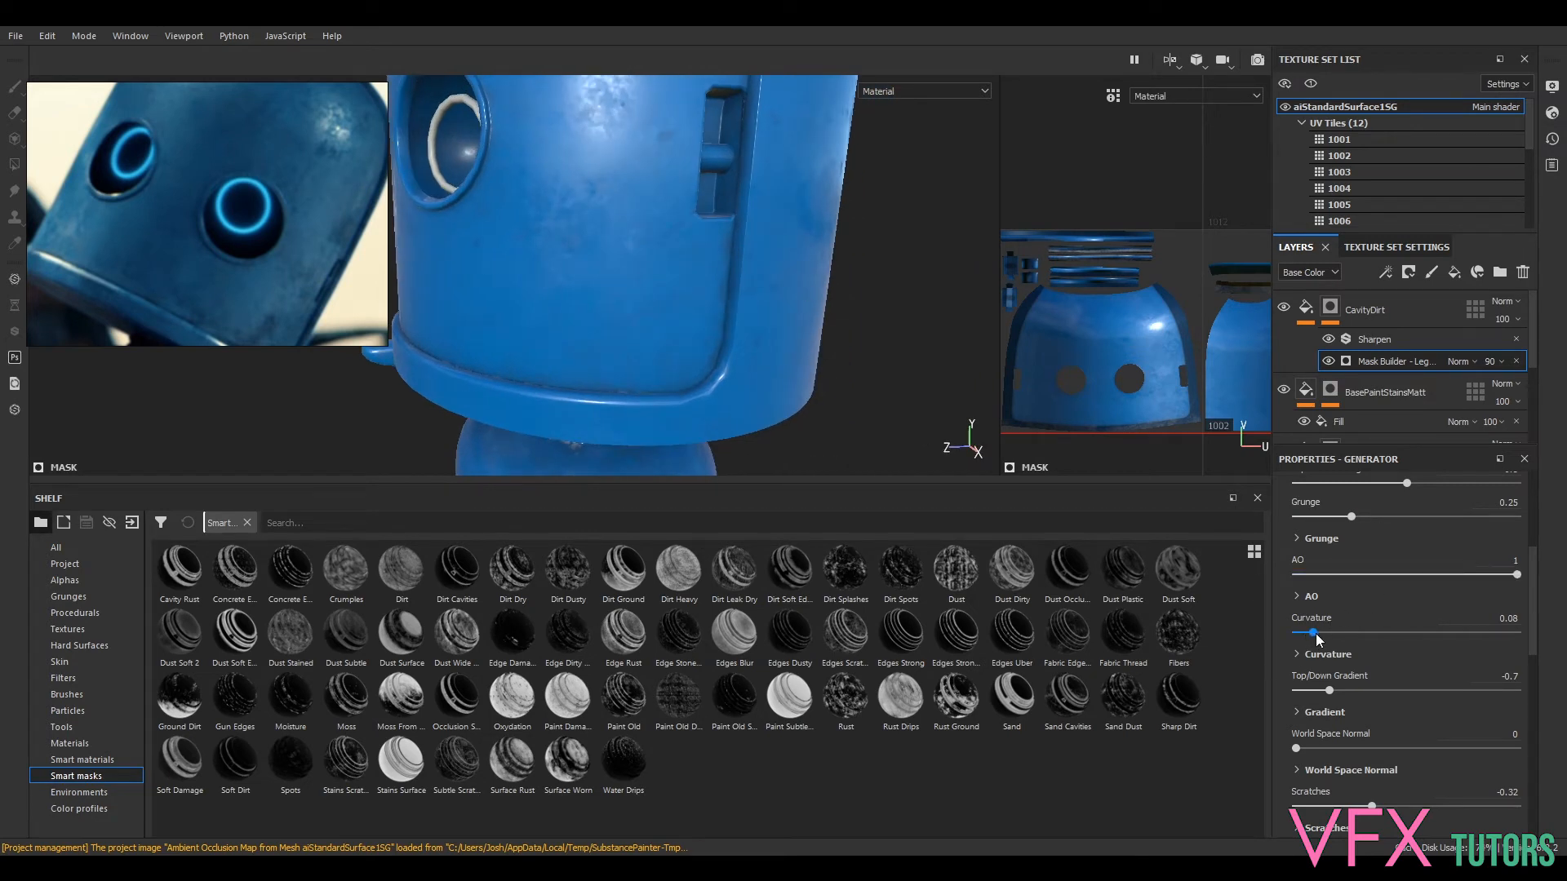
- Try a Curvature of 0.64 and a Top/Down Gradient of 0.87 on the CavityDirt mask, checking the head
drag(1324, 632, 1359, 634)
drag(1335, 694, 1352, 693)
scroll(707, 312, up, 3)
scroll(792, 362, down, 8)
alt+drag(796, 359, 938, 408)
drag(1360, 635, 1439, 635)
drag(1359, 690, 1504, 692)
alt+middle_drag(781, 178, 826, 255)
scroll(775, 281, down, 2)
scroll(763, 294, up, 8)
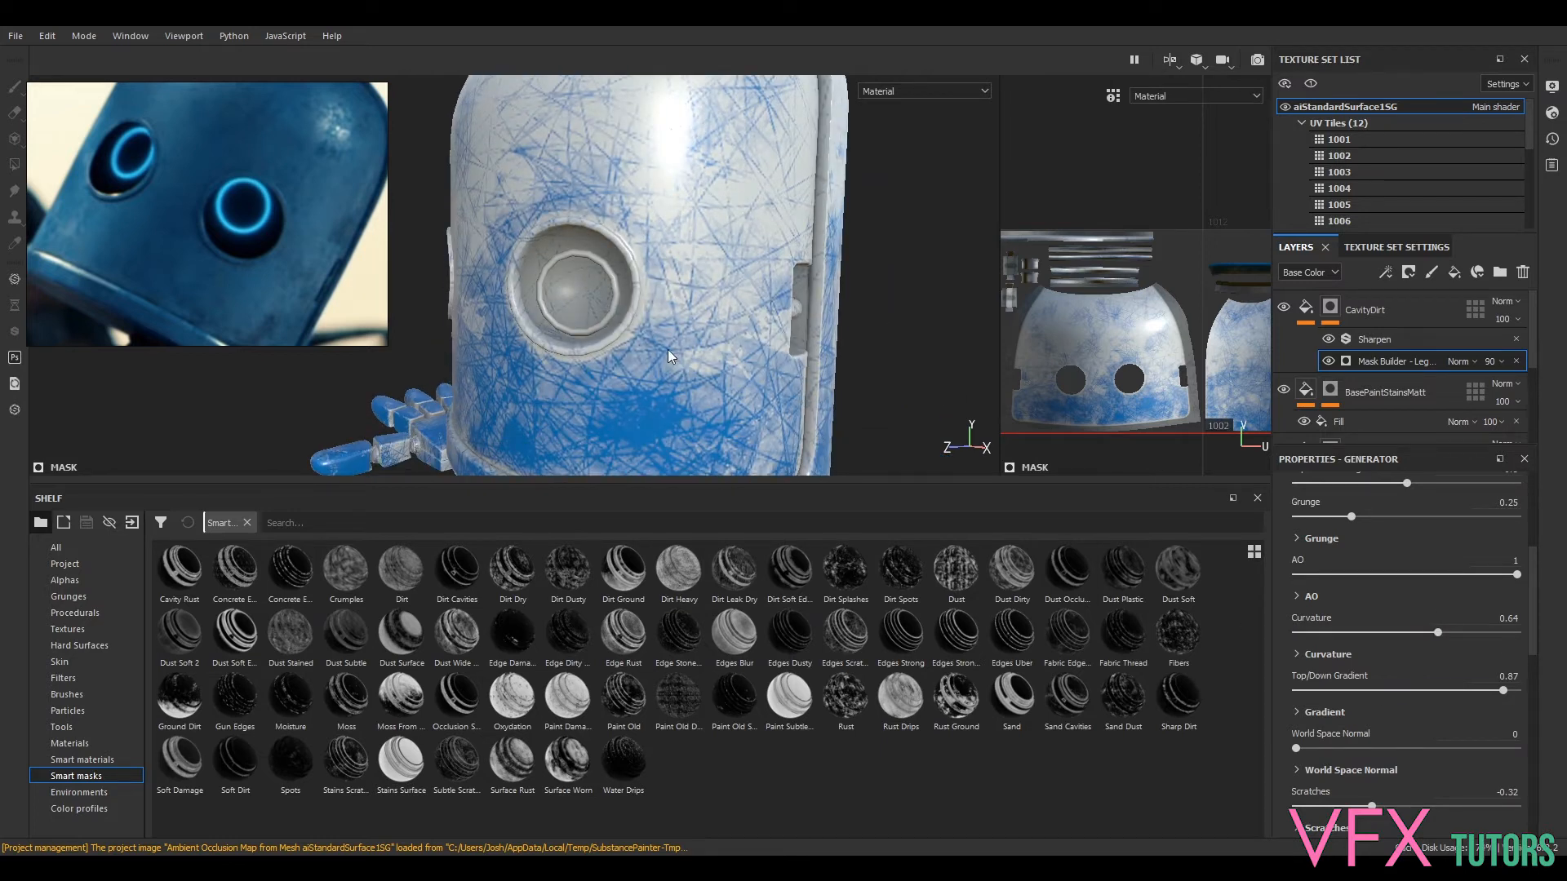
- Set the CavityDirt mask's Top/Down Gradient to -0.9, Curvature to 0.86 and World Space Normal to 0.43
click(1321, 692)
scroll(699, 220, up, 3)
scroll(699, 221, down, 4)
scroll(766, 234, down, 4)
drag(1325, 692, 1308, 693)
drag(1438, 633, 1487, 633)
drag(1296, 748, 1390, 755)
- Clear the scratchy dirt on the legs by setting Scratches to -0.91, World Space Normal to 0.06 and AO to -0.29
middle_drag(861, 396, 862, 75)
scroll(847, 333, down, 3)
scroll(831, 320, up, 3)
alt+middle_drag(817, 352, 841, 178)
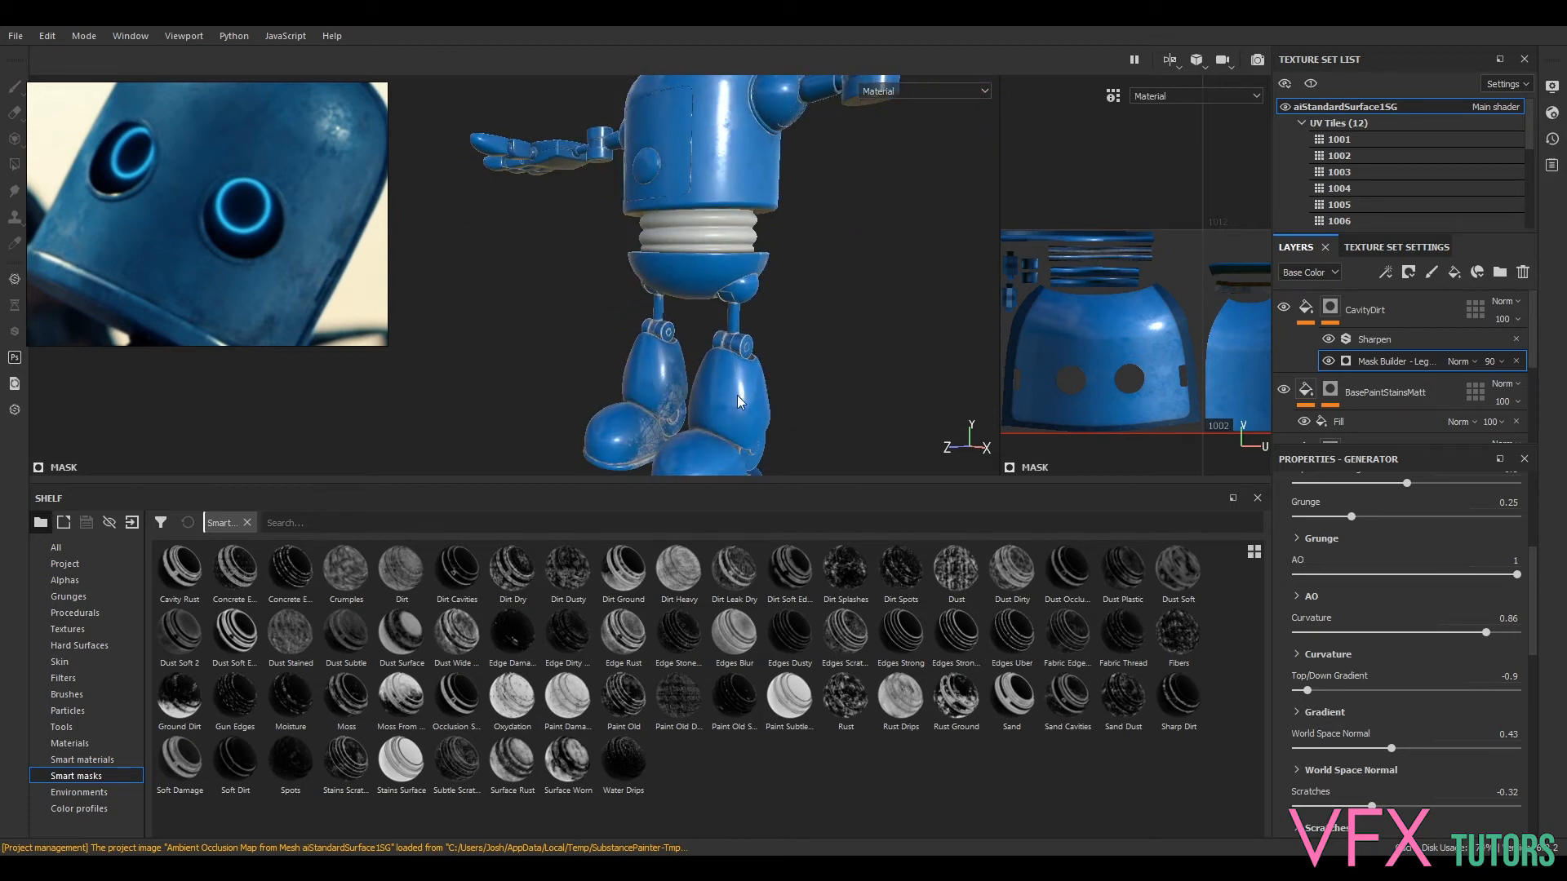
alt+middle_drag(739, 401, 796, 245)
scroll(785, 265, up, 5)
alt+drag(689, 351, 708, 392)
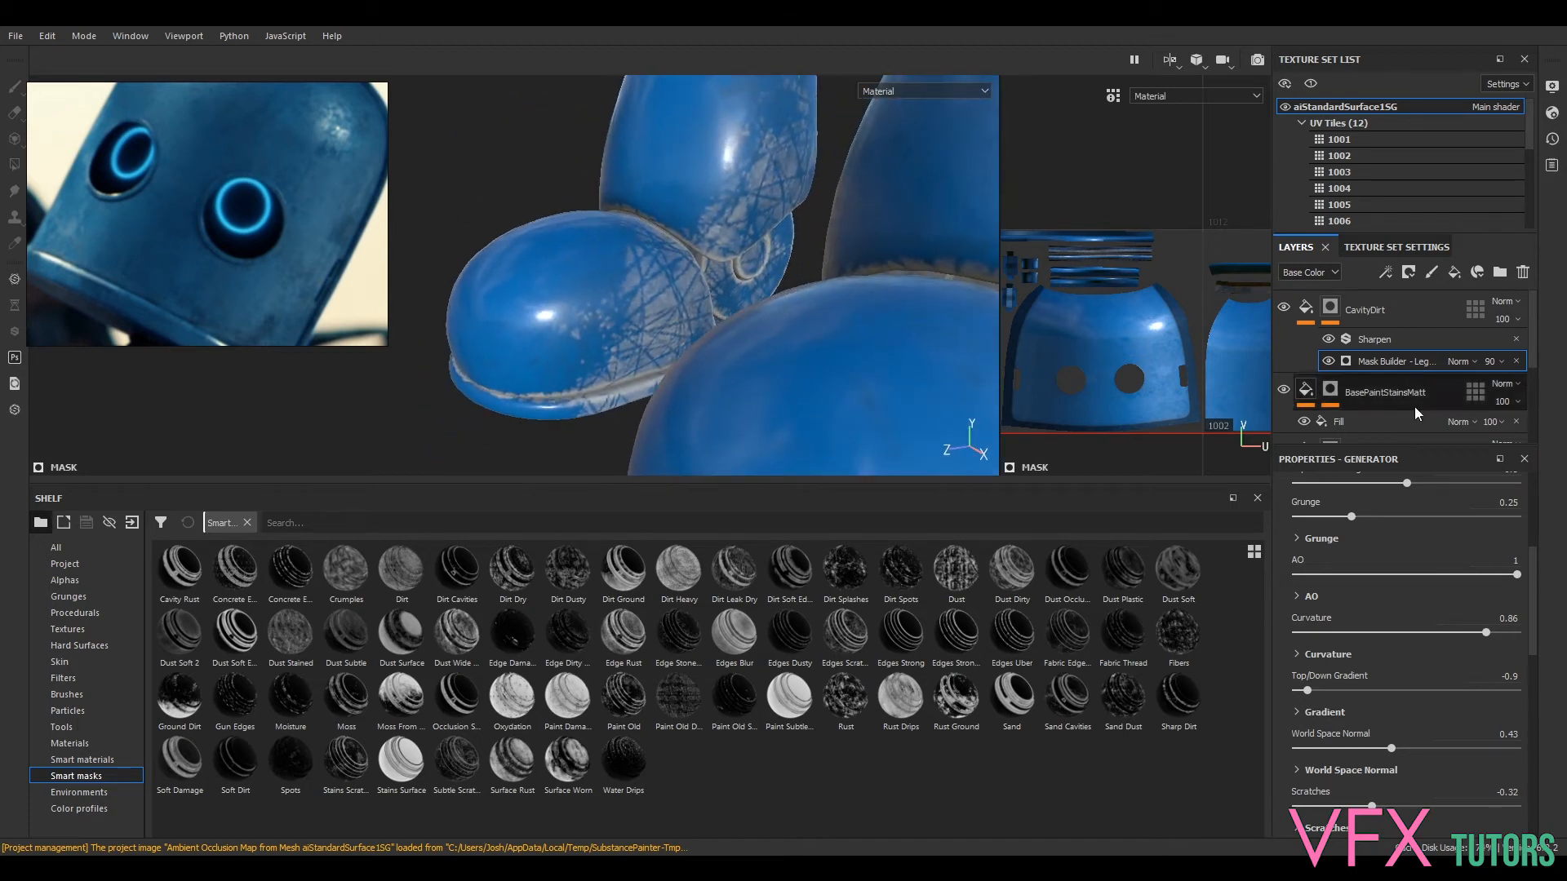
drag(1315, 807, 1307, 807)
click(1310, 748)
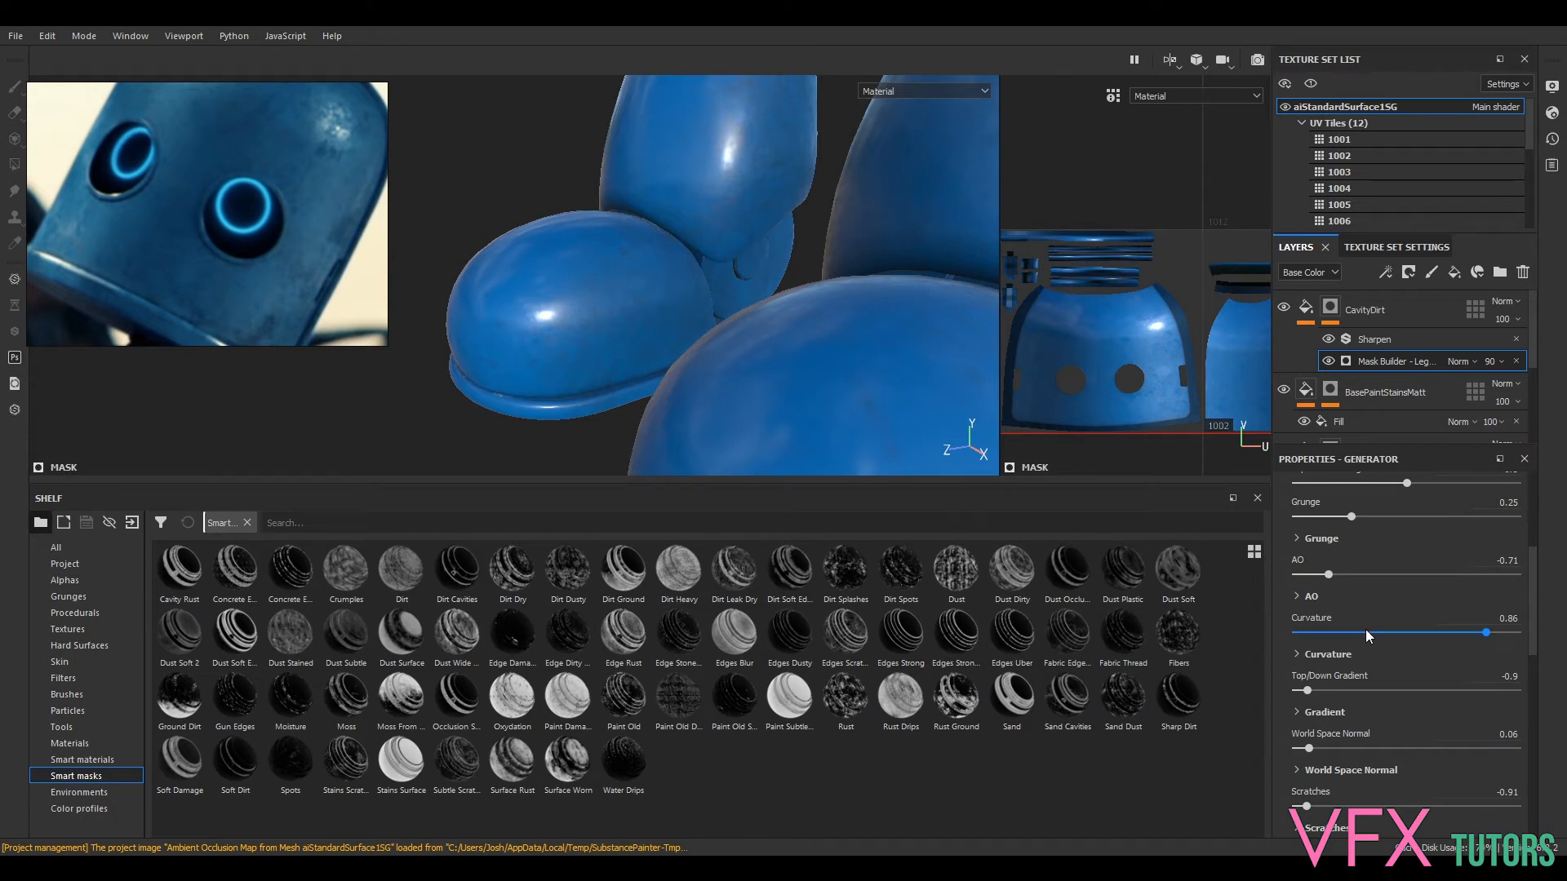
drag(1329, 574, 1367, 581)
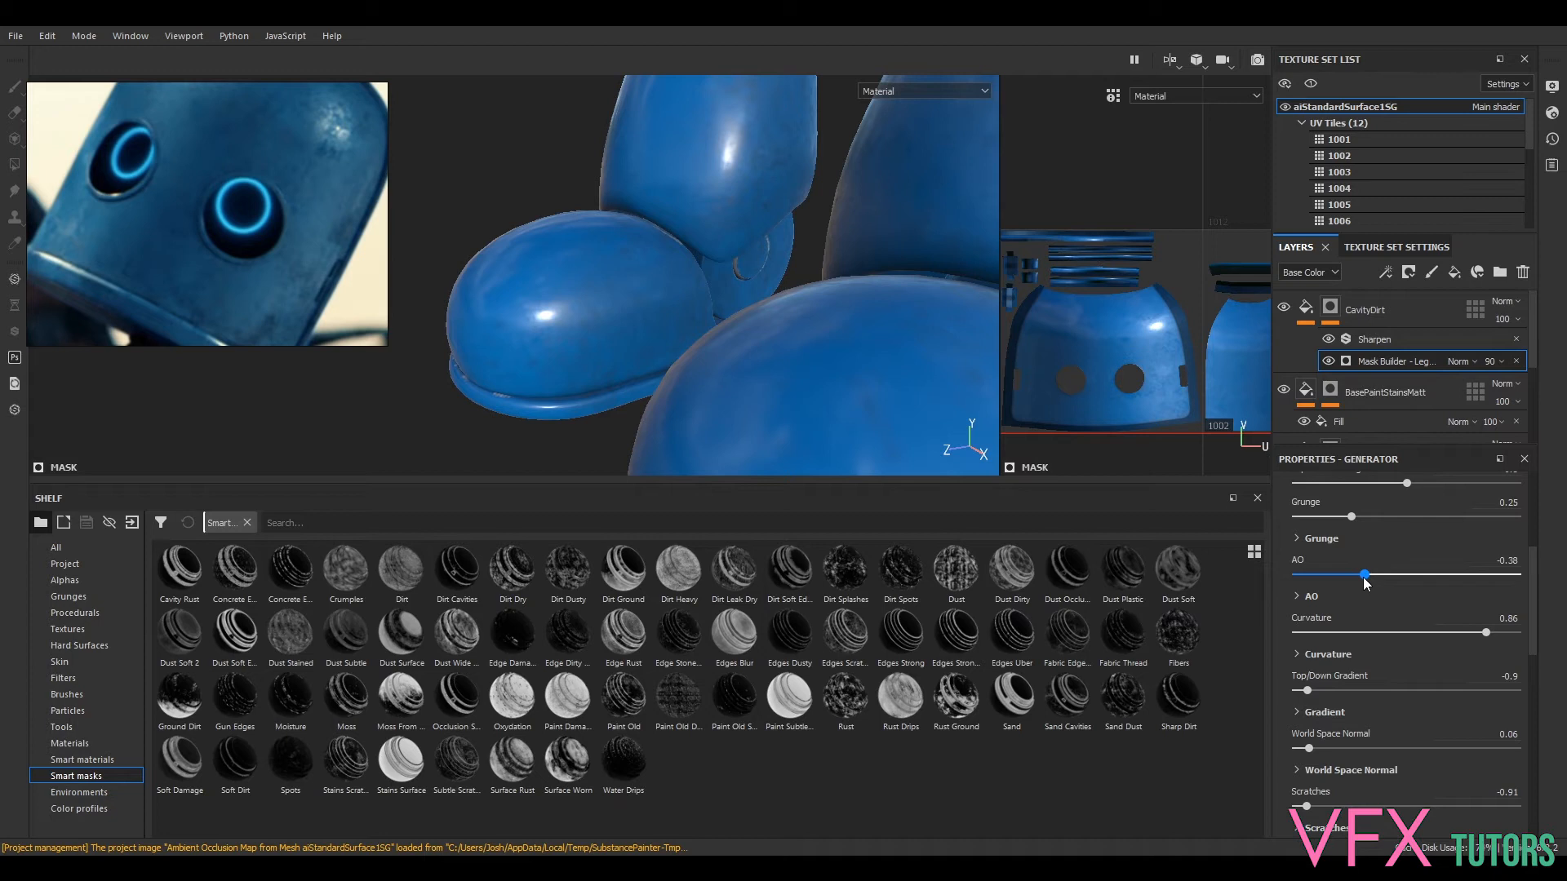
drag(1386, 589, 1377, 589)
- Check the legs and torso, and set the CavityDirt mask's Curvature to 0.61 and Top/Down Gradient to 0.58
alt+middle_drag(764, 376, 487, 490)
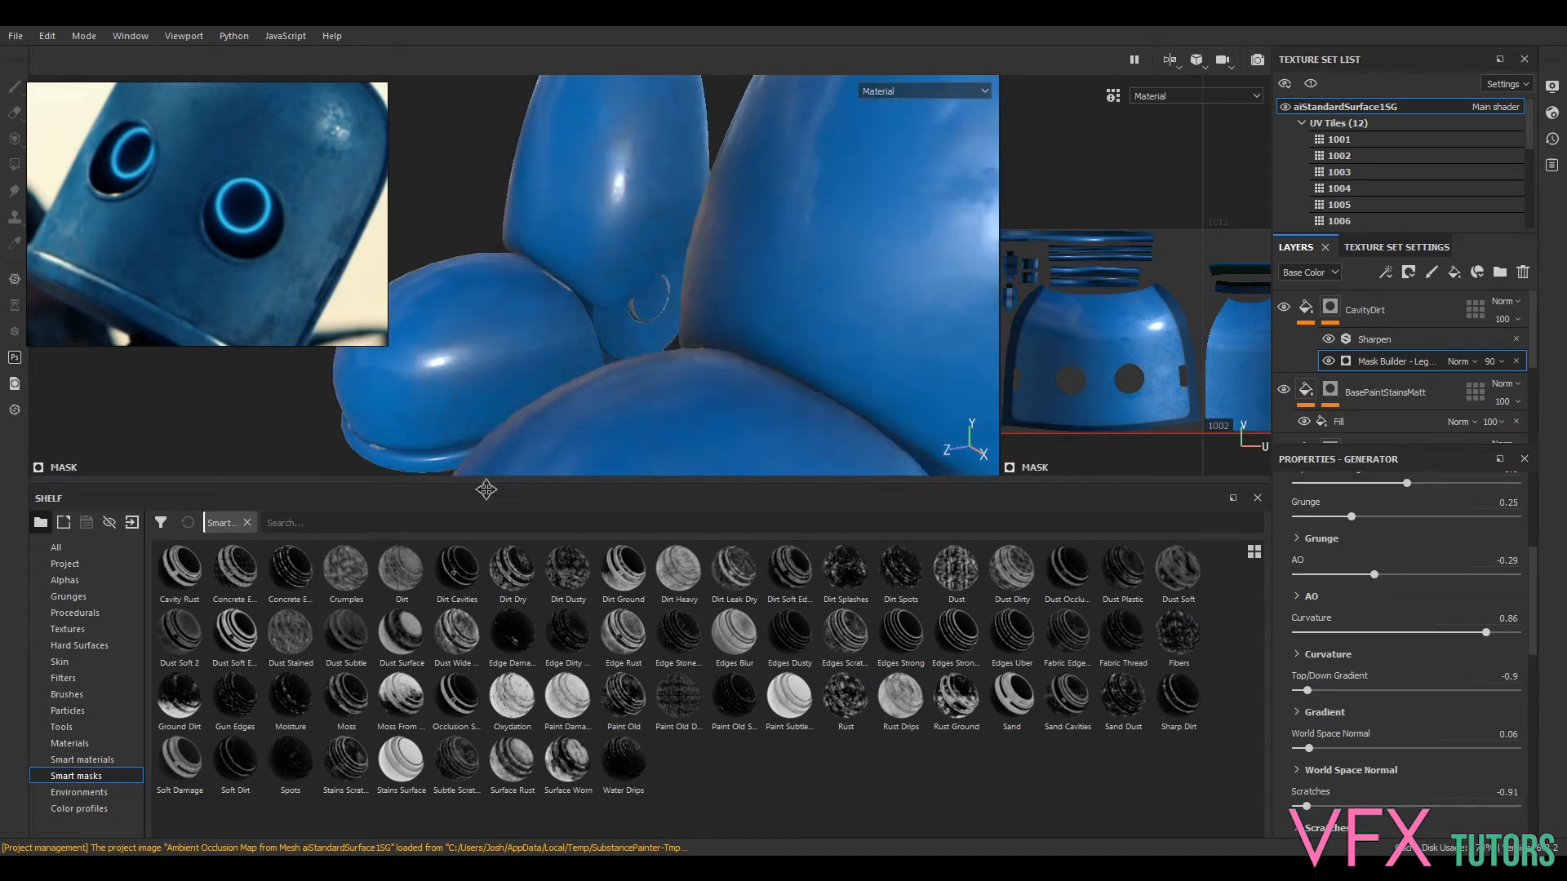
scroll(748, 318, up, 3)
scroll(816, 351, down, 2)
scroll(842, 310, down, 3)
alt+middle_drag(843, 242, 780, 376)
alt+middle_drag(818, 269, 737, 420)
alt+drag(846, 307, 775, 257)
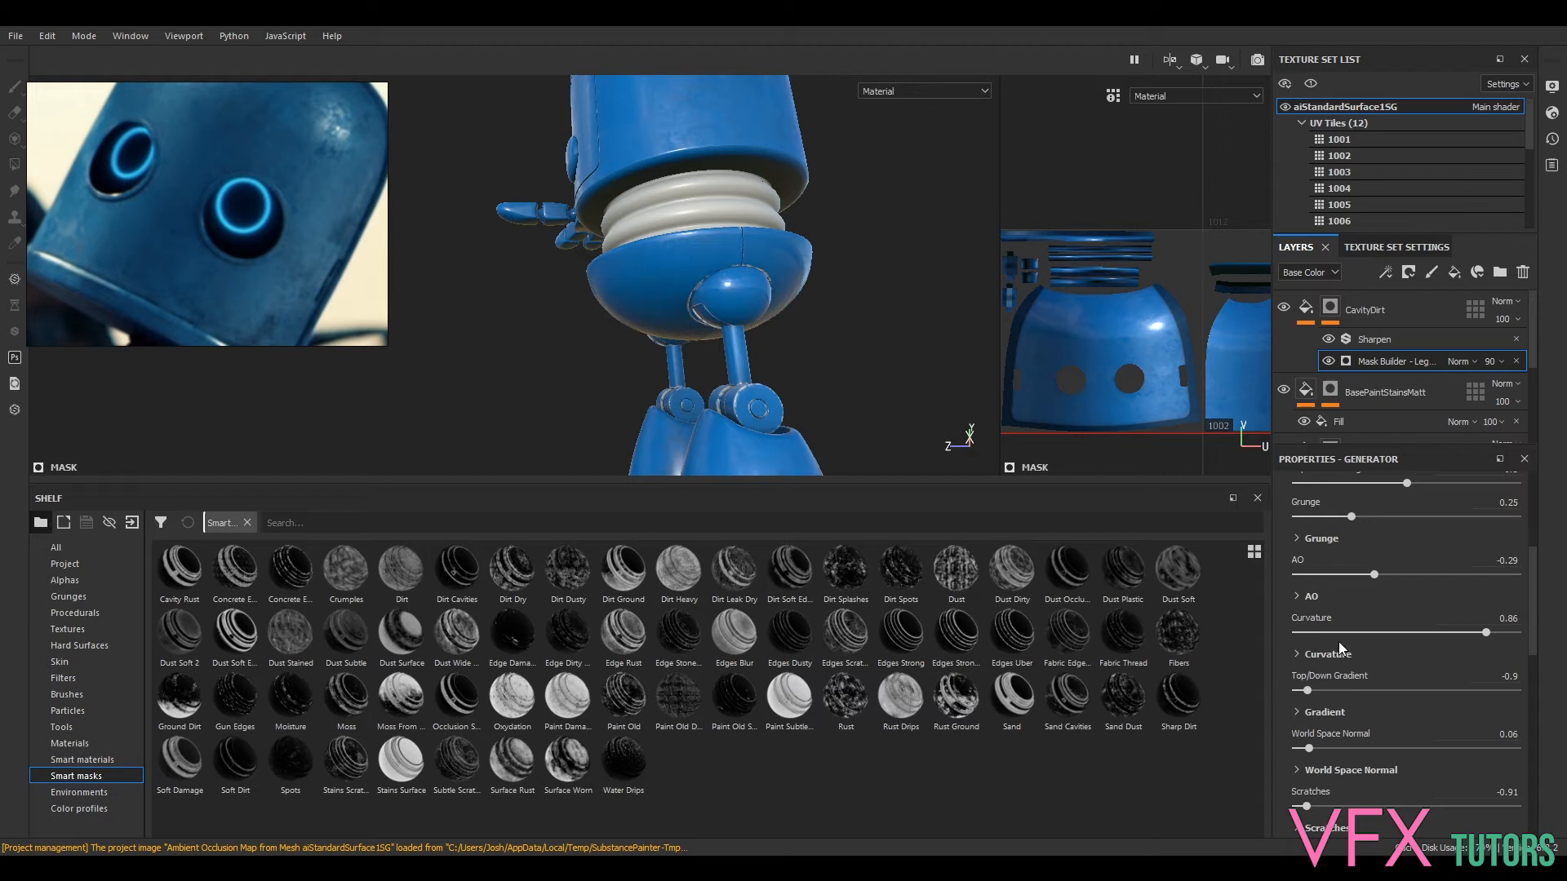
click(1380, 632)
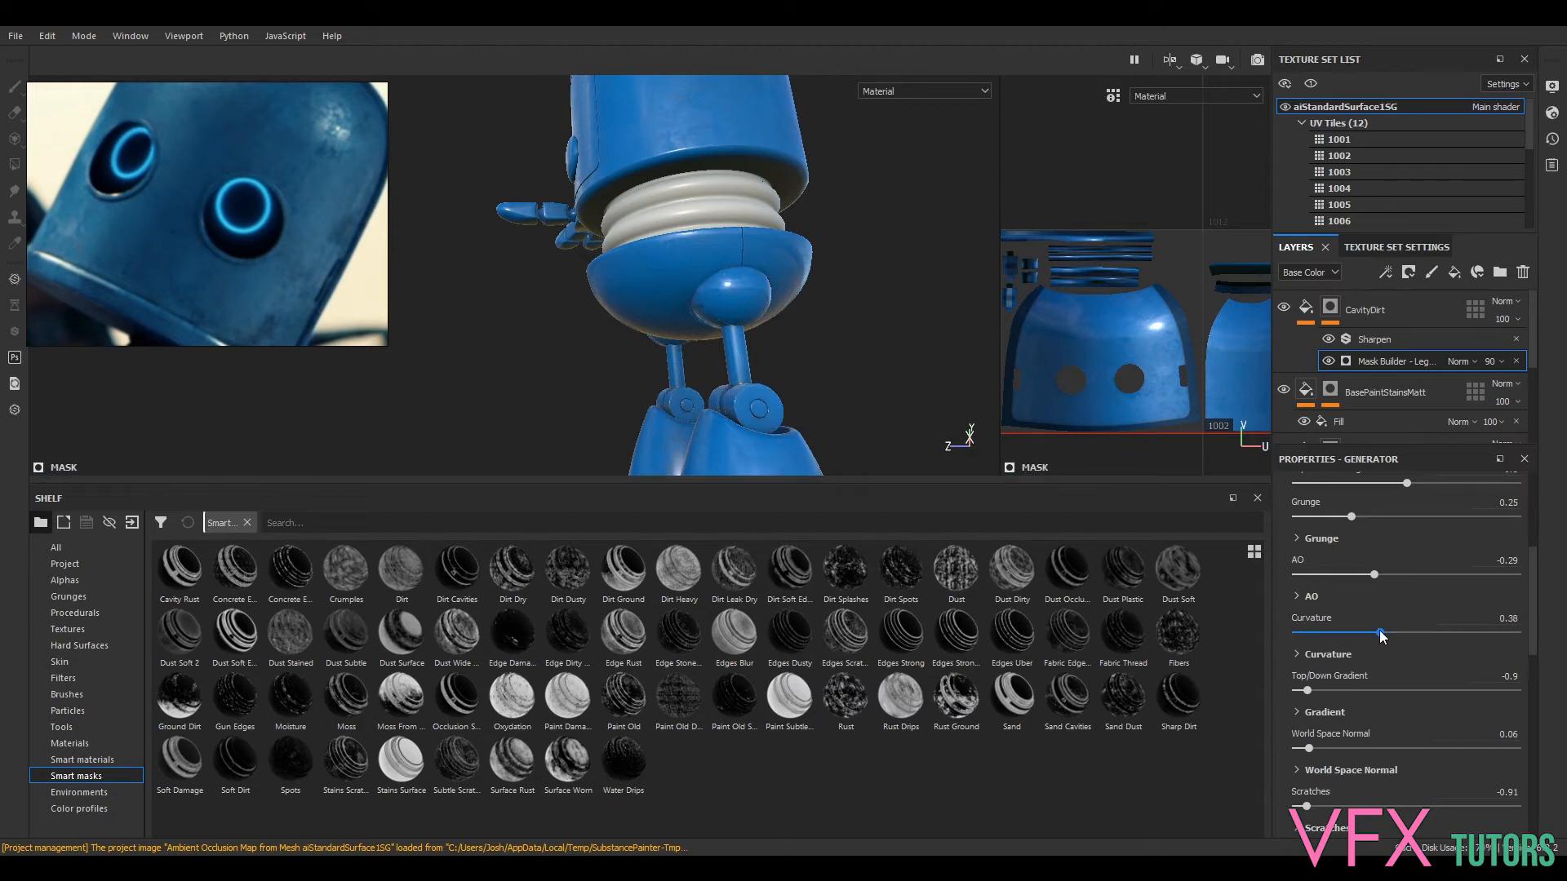
alt+drag(875, 413, 825, 293)
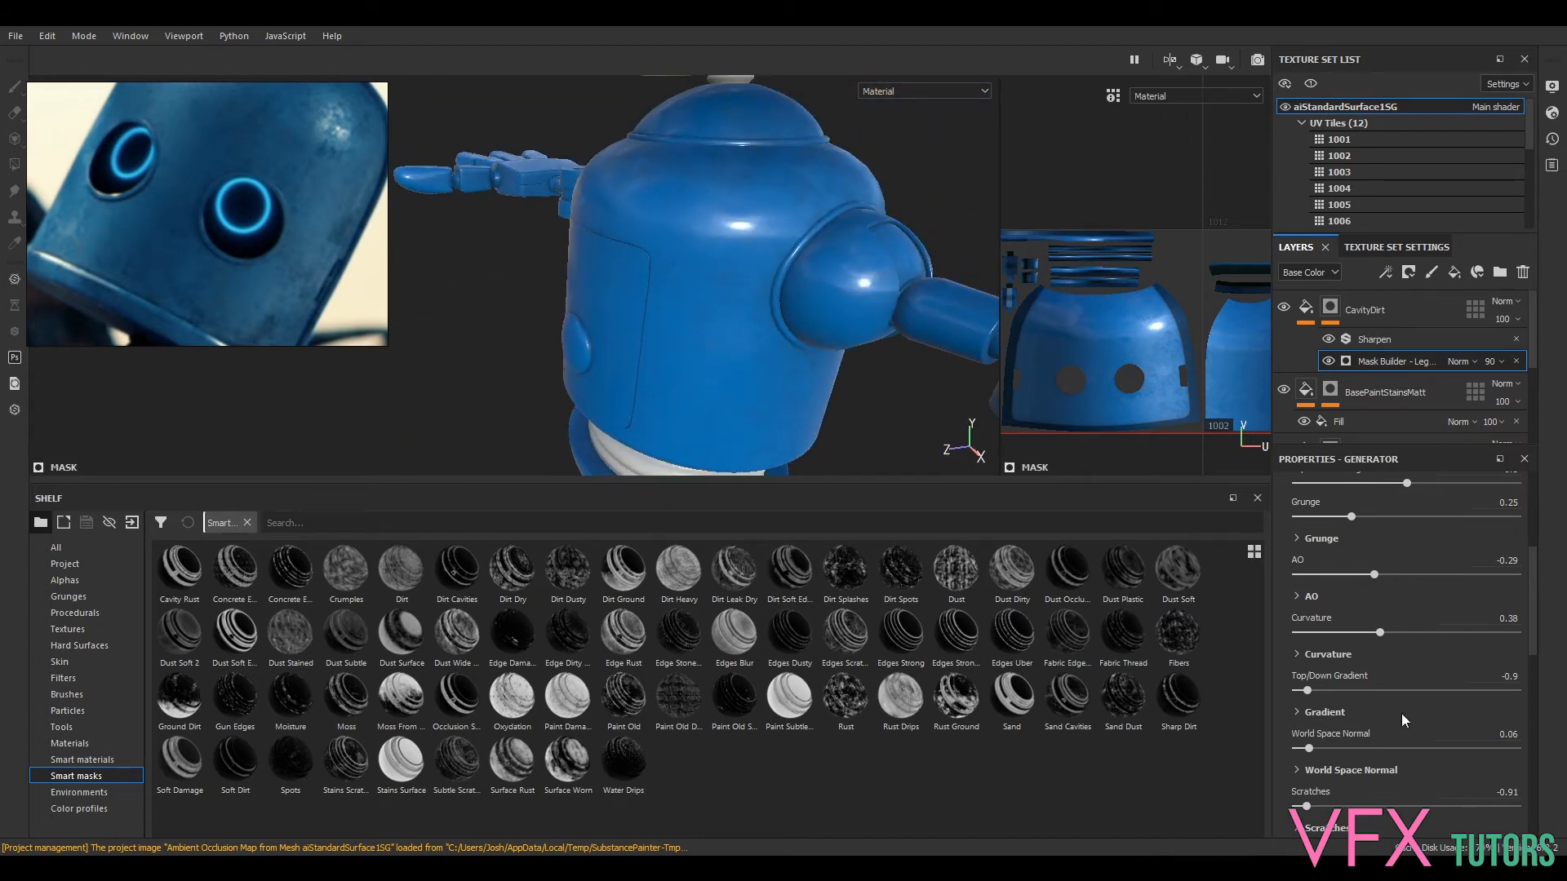
drag(1400, 635, 1403, 634)
alt+drag(910, 372, 898, 312)
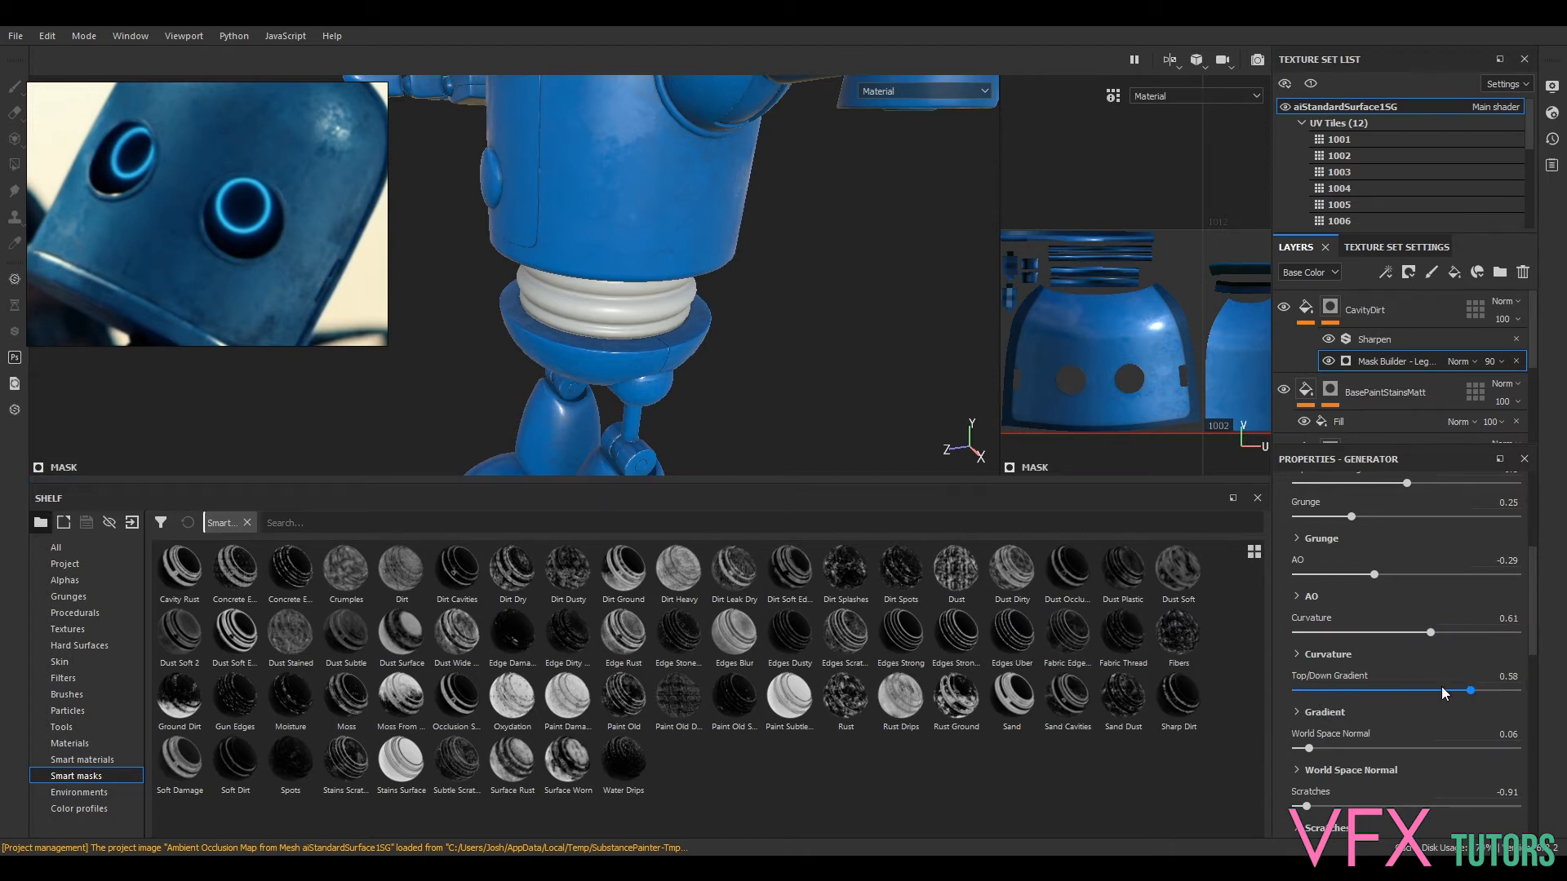
- Check the shoulder and head seams, and lower the CavityDirt mask's Top/Down Gradient to 0.15
alt+middle_drag(796, 231, 781, 405)
alt+drag(780, 405, 806, 387)
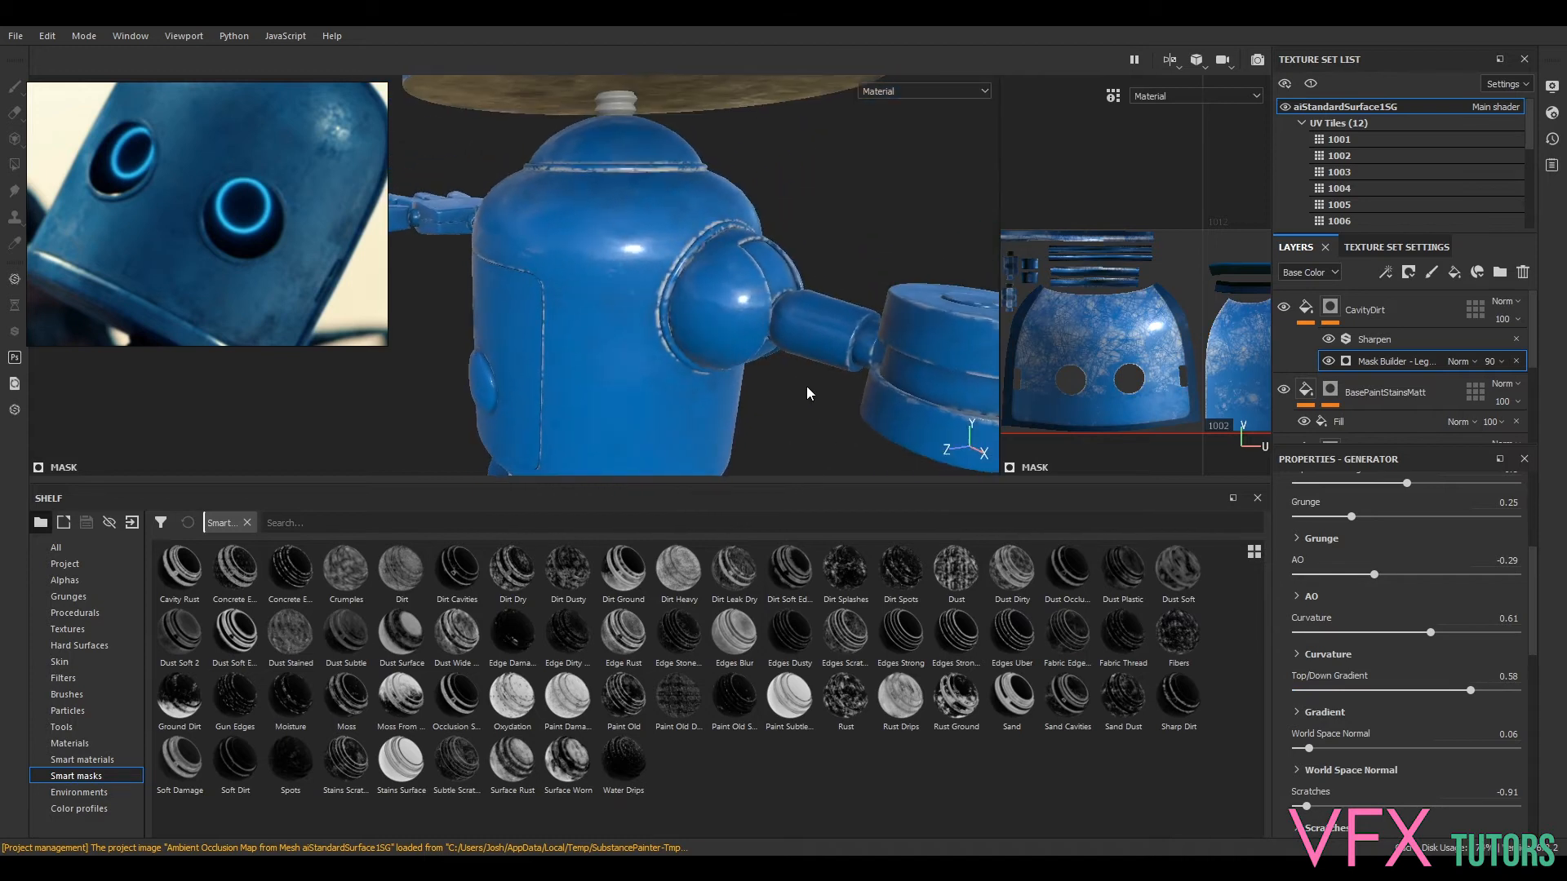
scroll(793, 319, up, 3)
scroll(795, 322, down, 2)
alt+middle_drag(822, 262, 833, 476)
scroll(833, 369, up, 2)
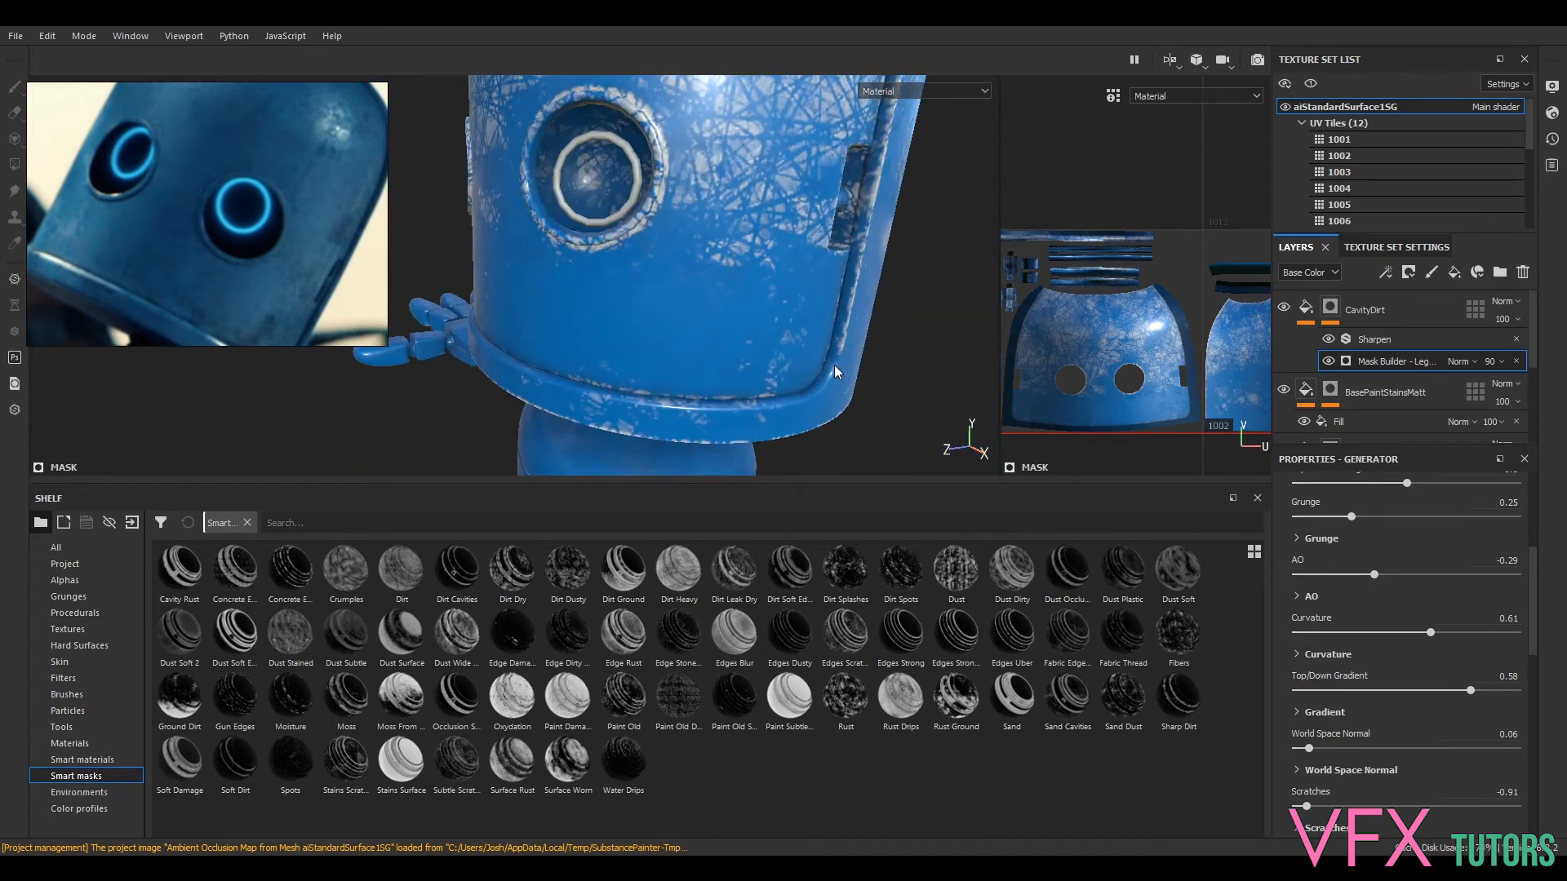
scroll(826, 378, down, 3)
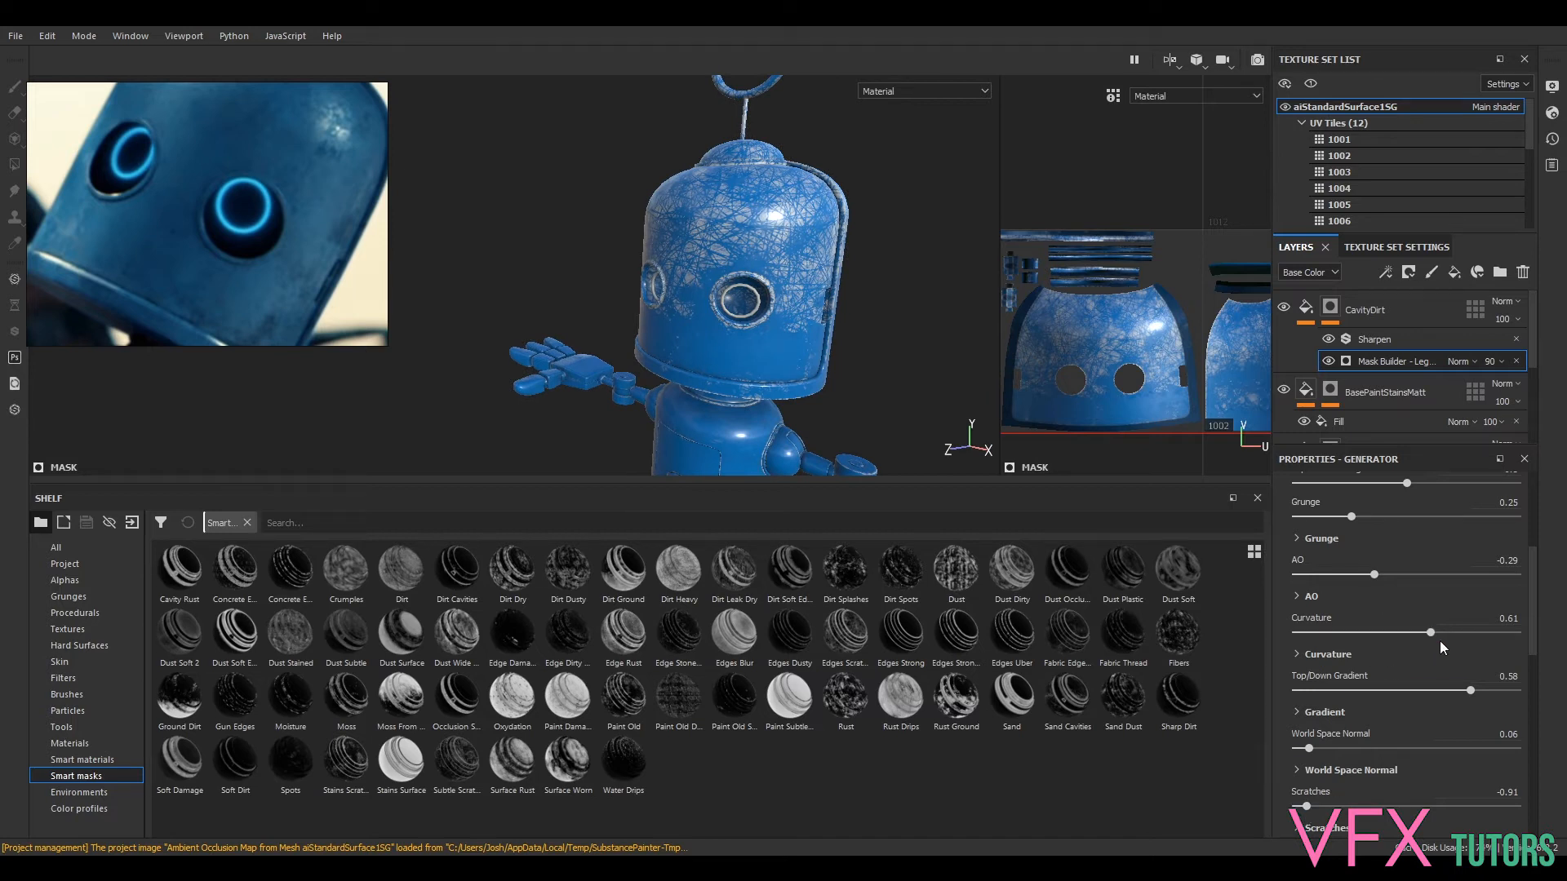
drag(1455, 691, 1442, 691)
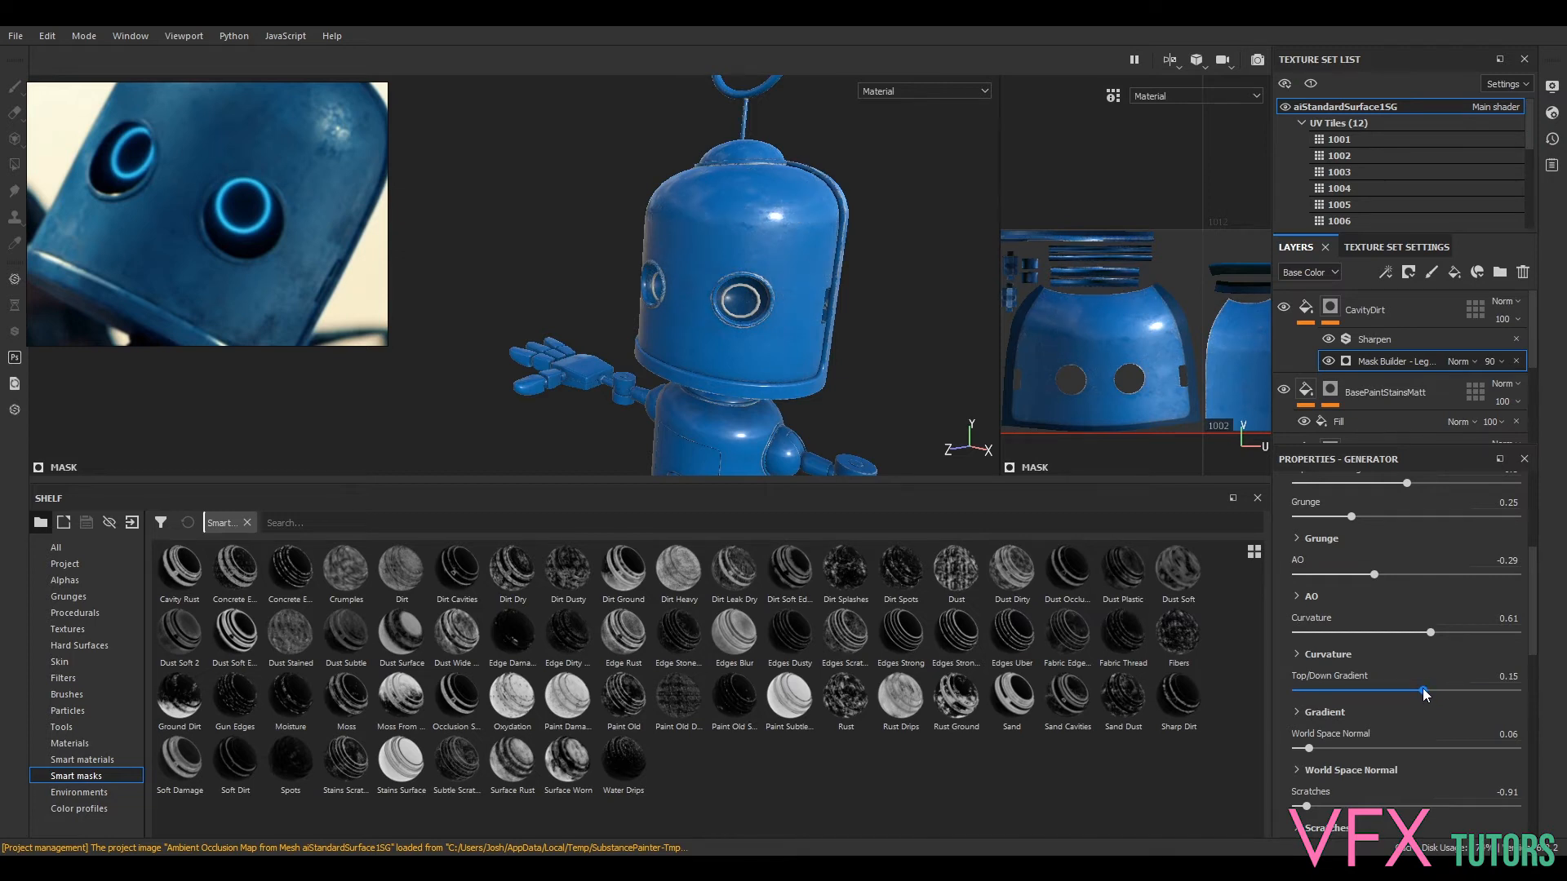
- Soften the worn edges around the shoulder joint by setting the CavityDirt mask's Curvature to 0.46
scroll(798, 372, down, 3)
alt+middle_drag(798, 373, 754, 296)
scroll(754, 296, up, 4)
alt+right_drag(766, 339, 694, 367)
alt+drag(789, 326, 1238, 435)
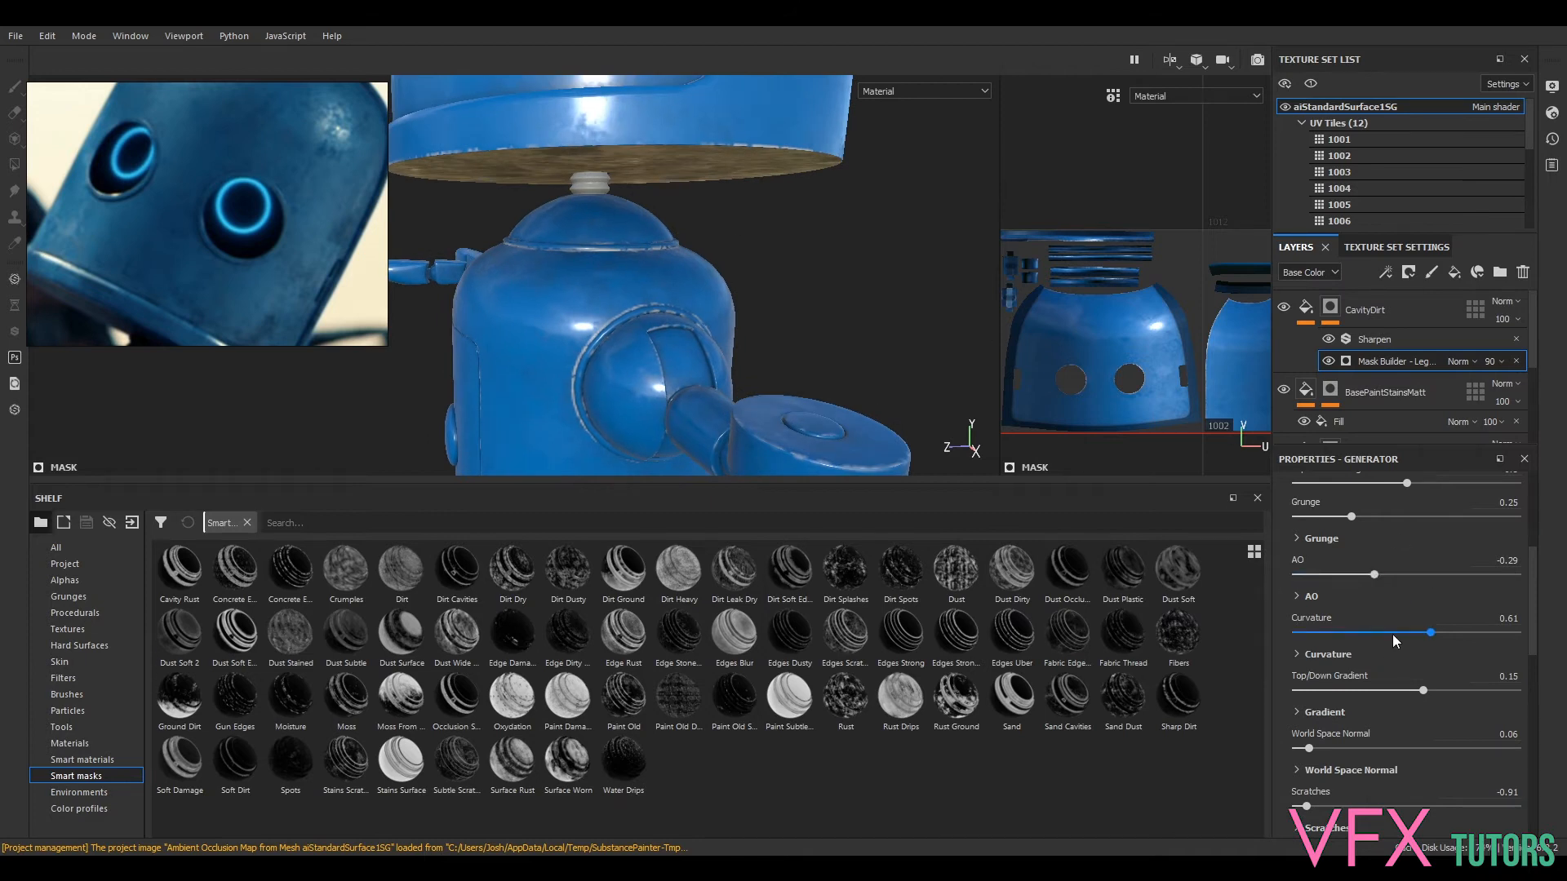
- Inspect the softened cavity dirt on the body joints, eye sockets and lower head rim
alt+drag(743, 320, 755, 280)
alt+middle_drag(768, 277, 709, 266)
alt+drag(709, 266, 665, 266)
alt+middle_drag(665, 266, 1037, 395)
scroll(1035, 395, down, 4)
scroll(929, 379, up, 7)
scroll(713, 331, down, 9)
alt+middle_drag(775, 310, 777, 408)
scroll(769, 306, down, 6)
scroll(697, 335, up, 10)
alt+drag(693, 266, 951, 481)
alt+middle_drag(951, 481, 1119, 572)
alt+drag(758, 386, 820, 389)
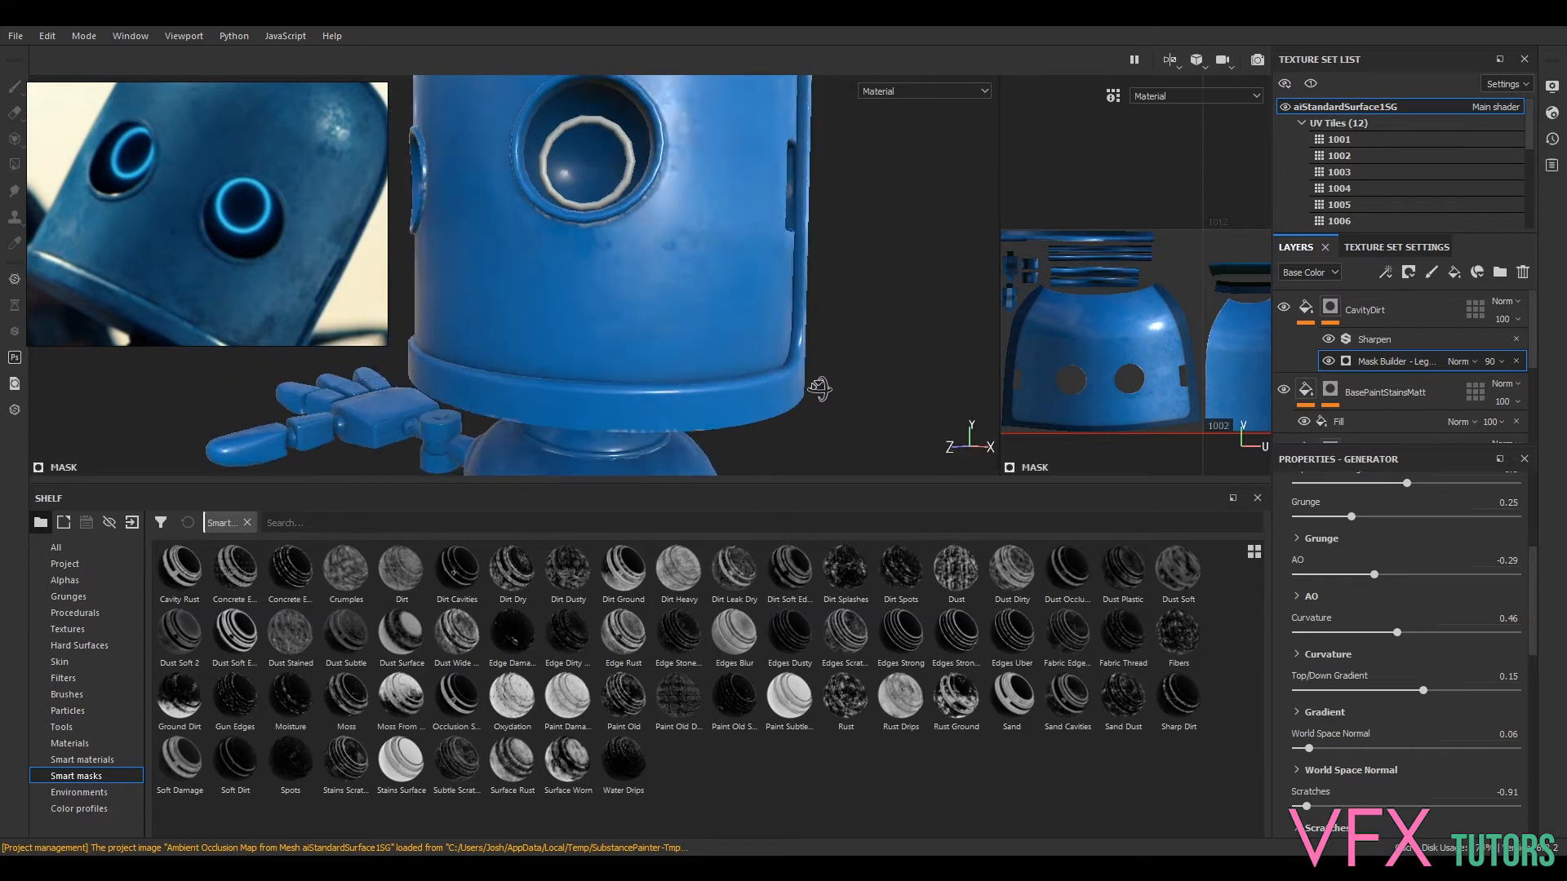
- Set the CavityDirt fill's Metallic to 0.5759 and Height to -0.0817
click(1308, 309)
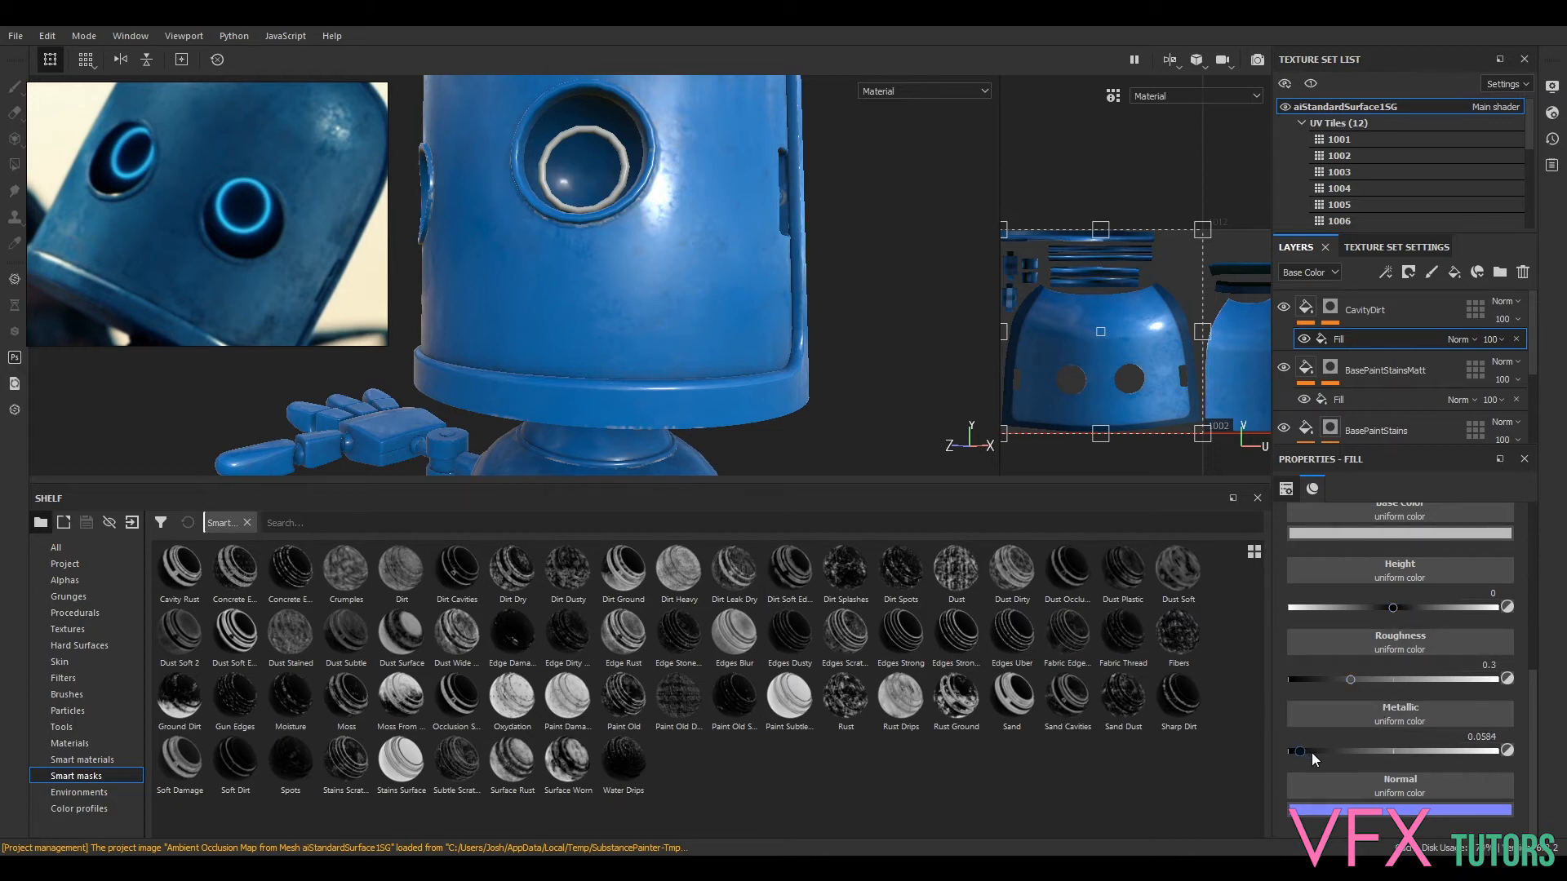
drag(1401, 756, 1408, 752)
alt+middle_drag(847, 220, 862, 532)
scroll(788, 341, down, 1)
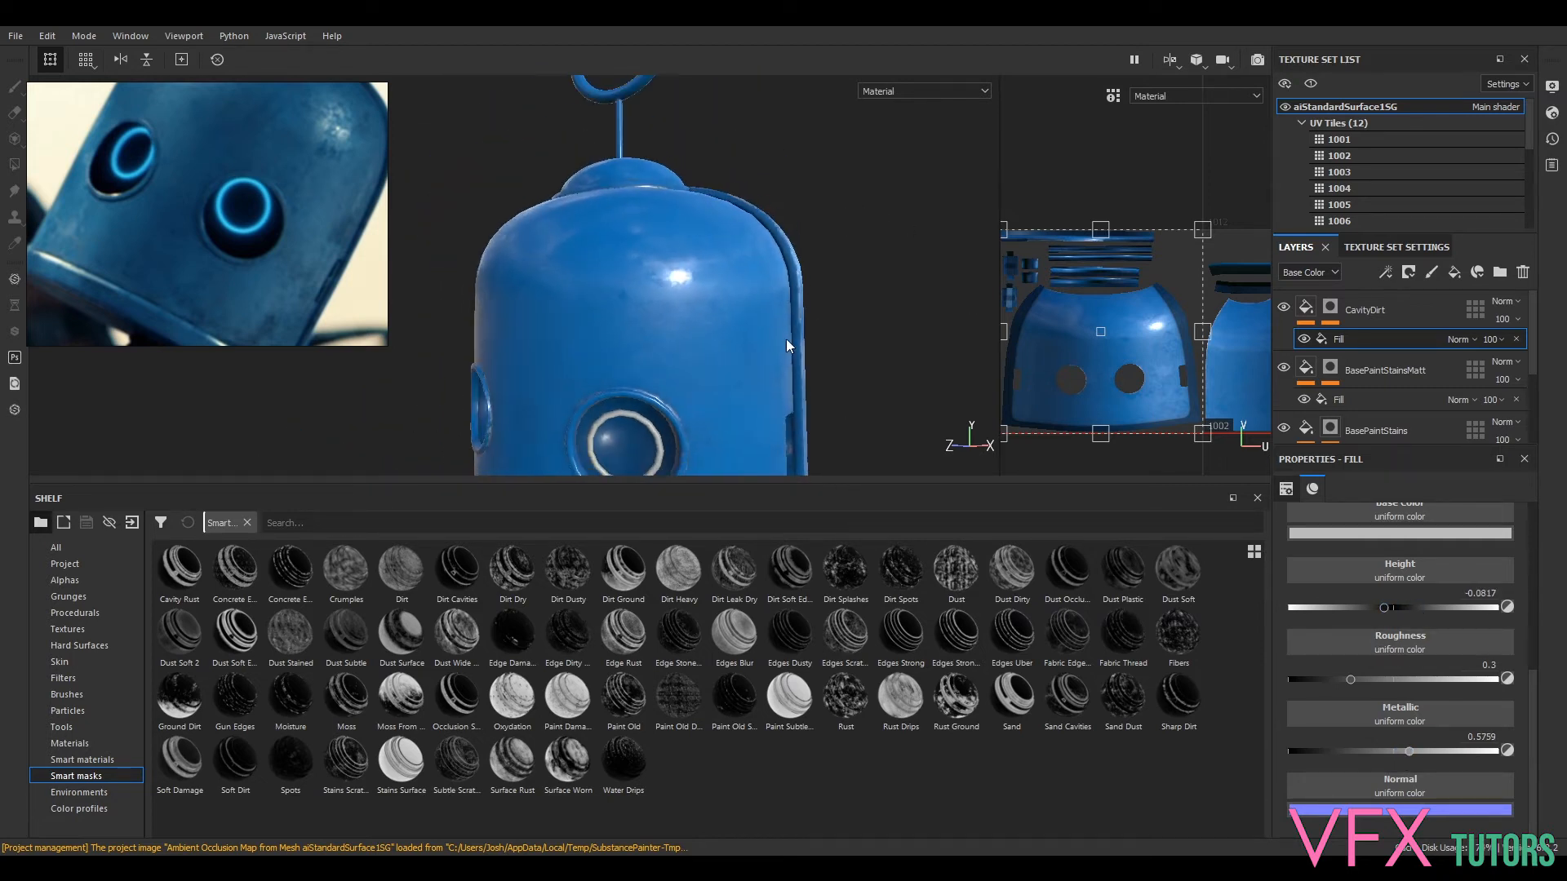
- Inspect the shoulder seam, try adjusting the CavityDirt fill's Roughness, and set its Height to 0.0039
alt+middle_drag(821, 411, 850, 119)
alt+middle_drag(694, 347, 705, 190)
scroll(704, 184, up, 8)
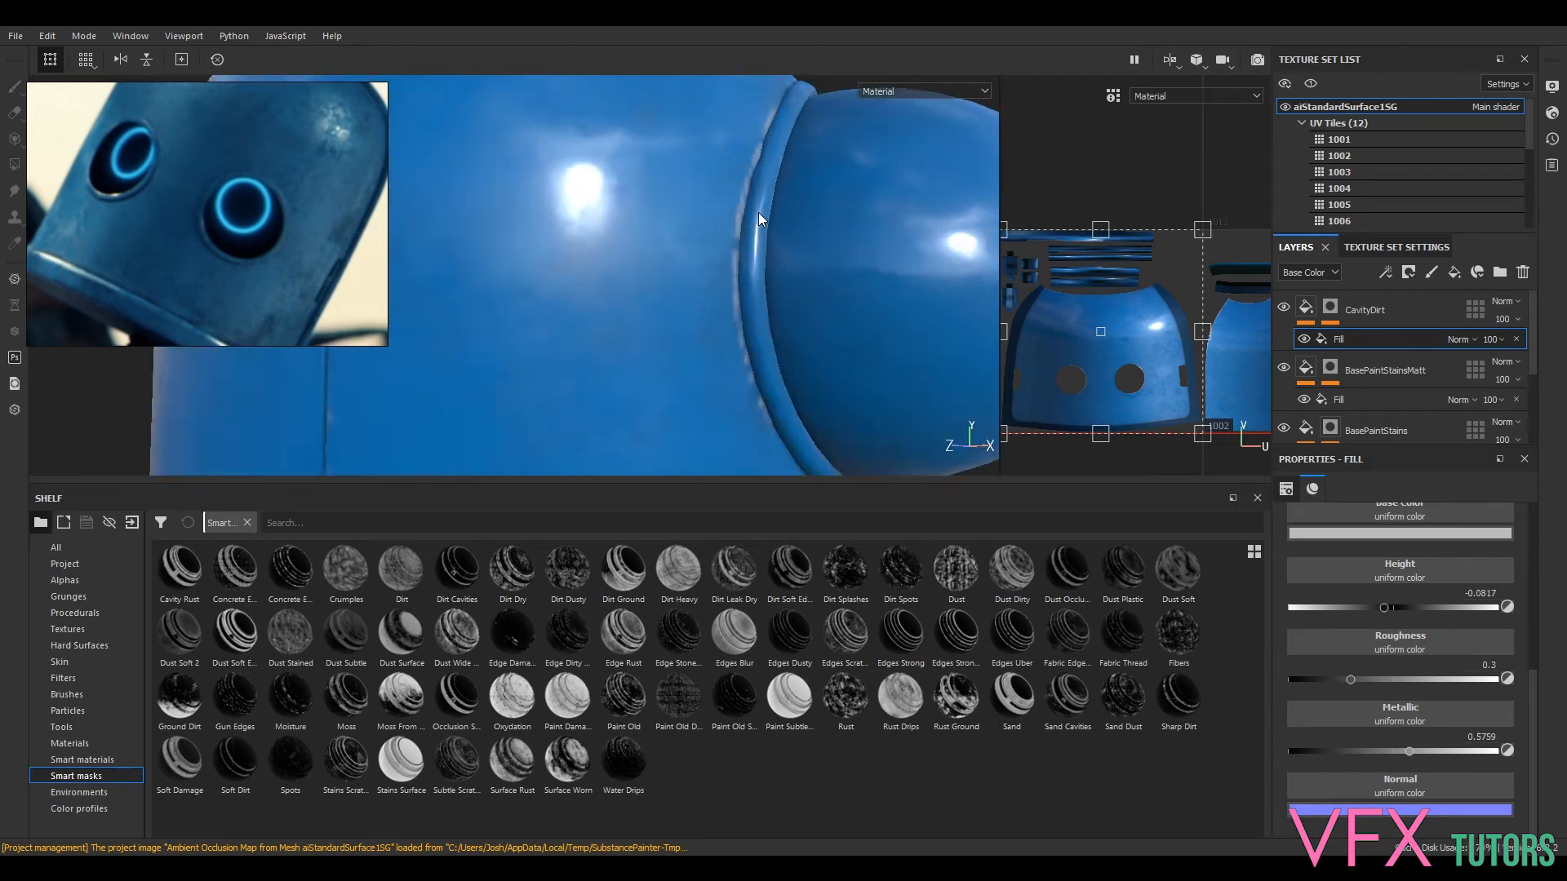
scroll(857, 209, down, 4)
alt+middle_drag(858, 206, 481, 280)
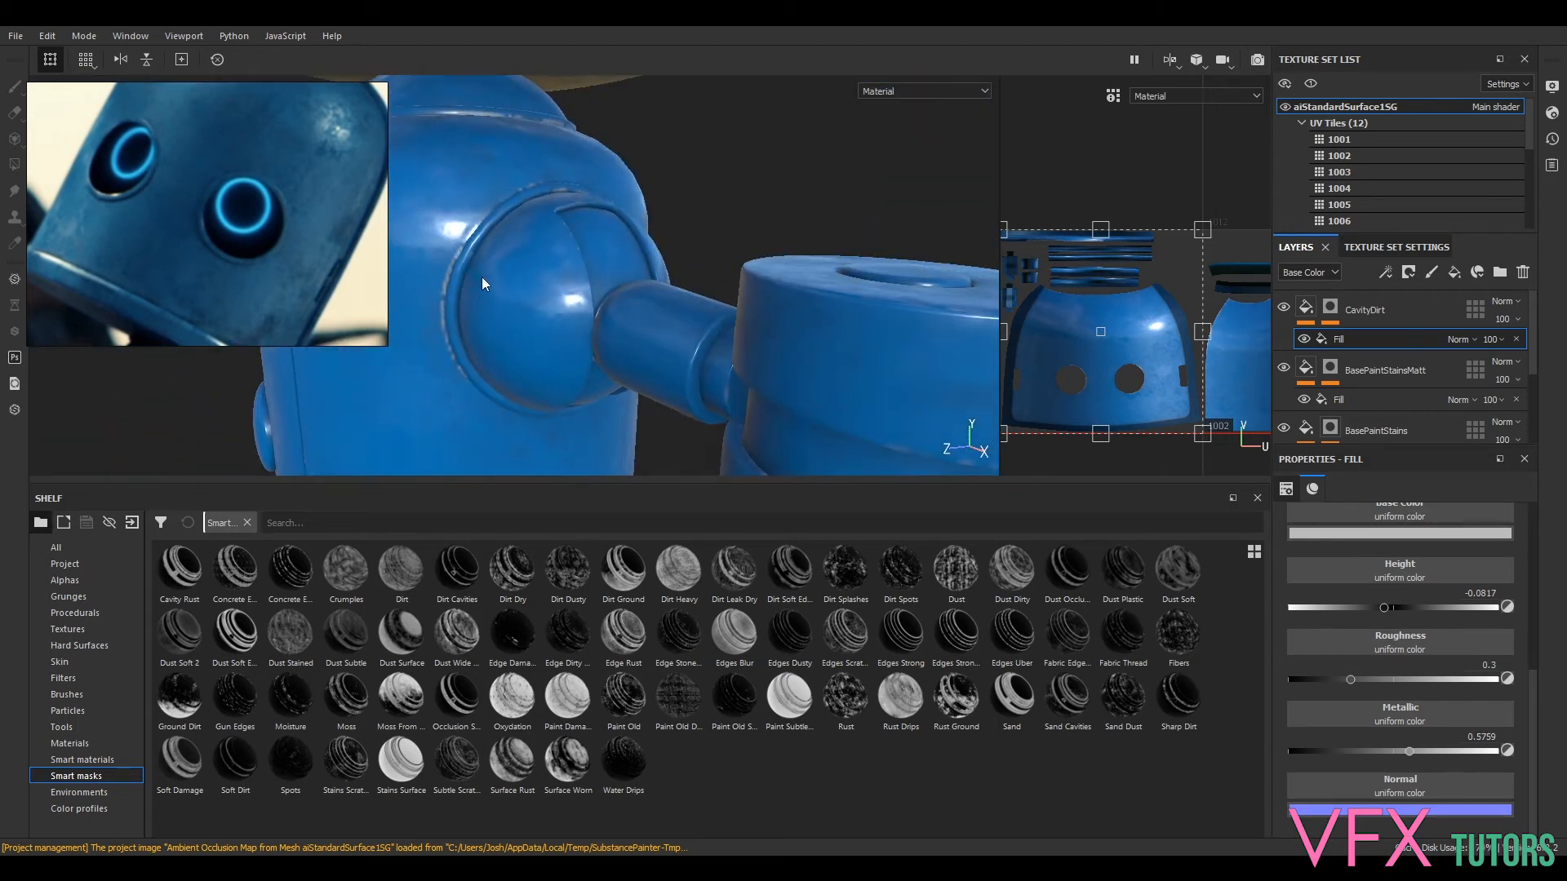
alt+drag(693, 295, 745, 342)
alt+middle_drag(615, 248, 747, 355)
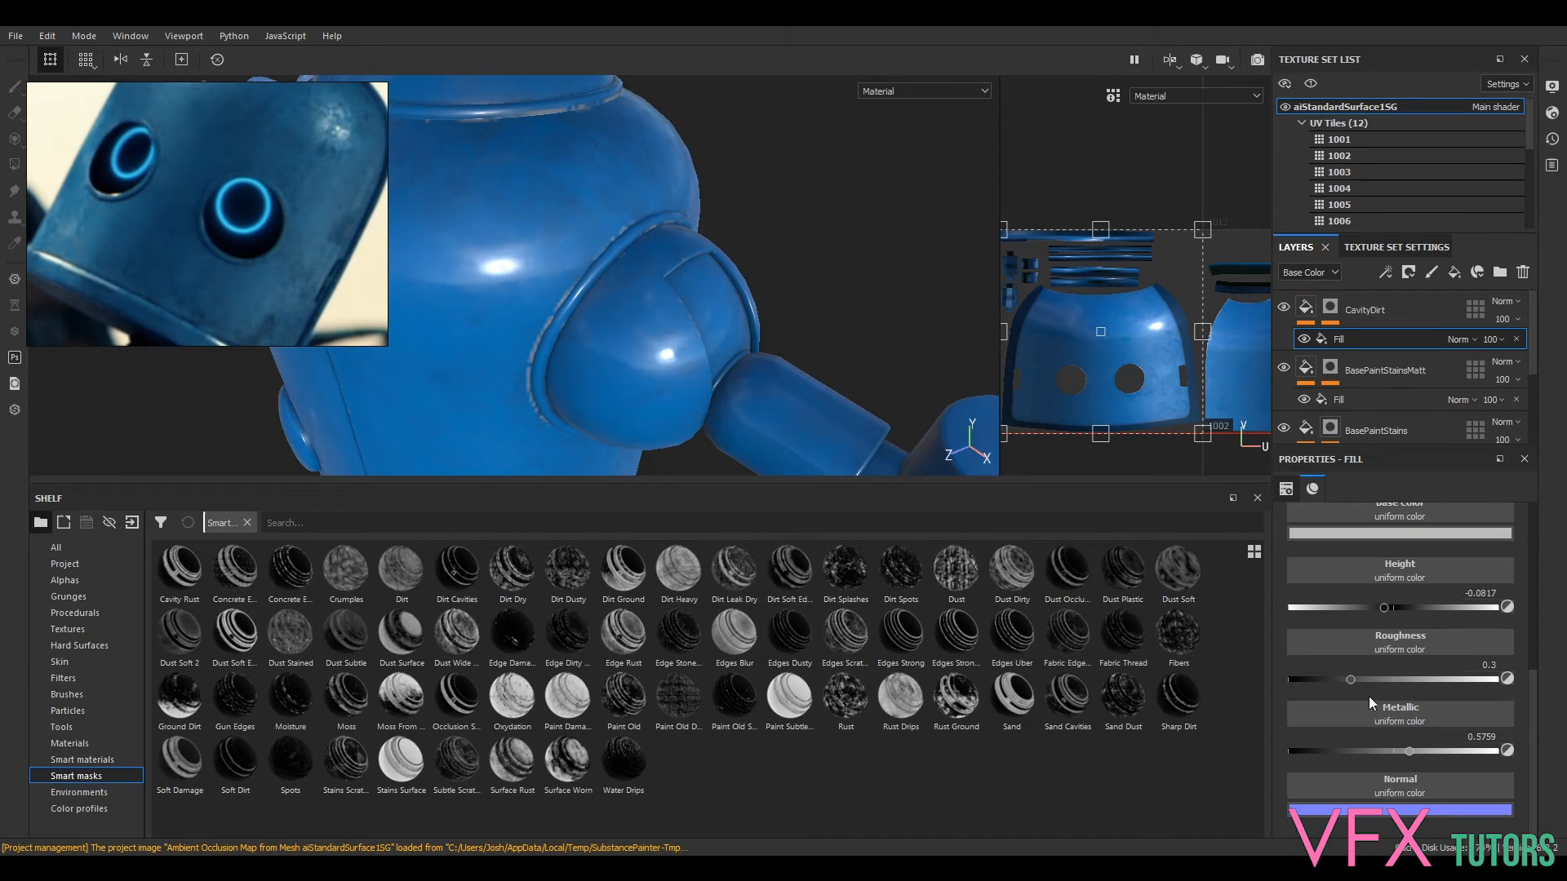
drag(1404, 679, 1351, 679)
alt+right_drag(888, 216, 816, 315)
alt+middle_drag(816, 315, 869, 260)
alt+drag(858, 213, 759, 309)
- Set the texture set's size to 4096
click(1396, 247)
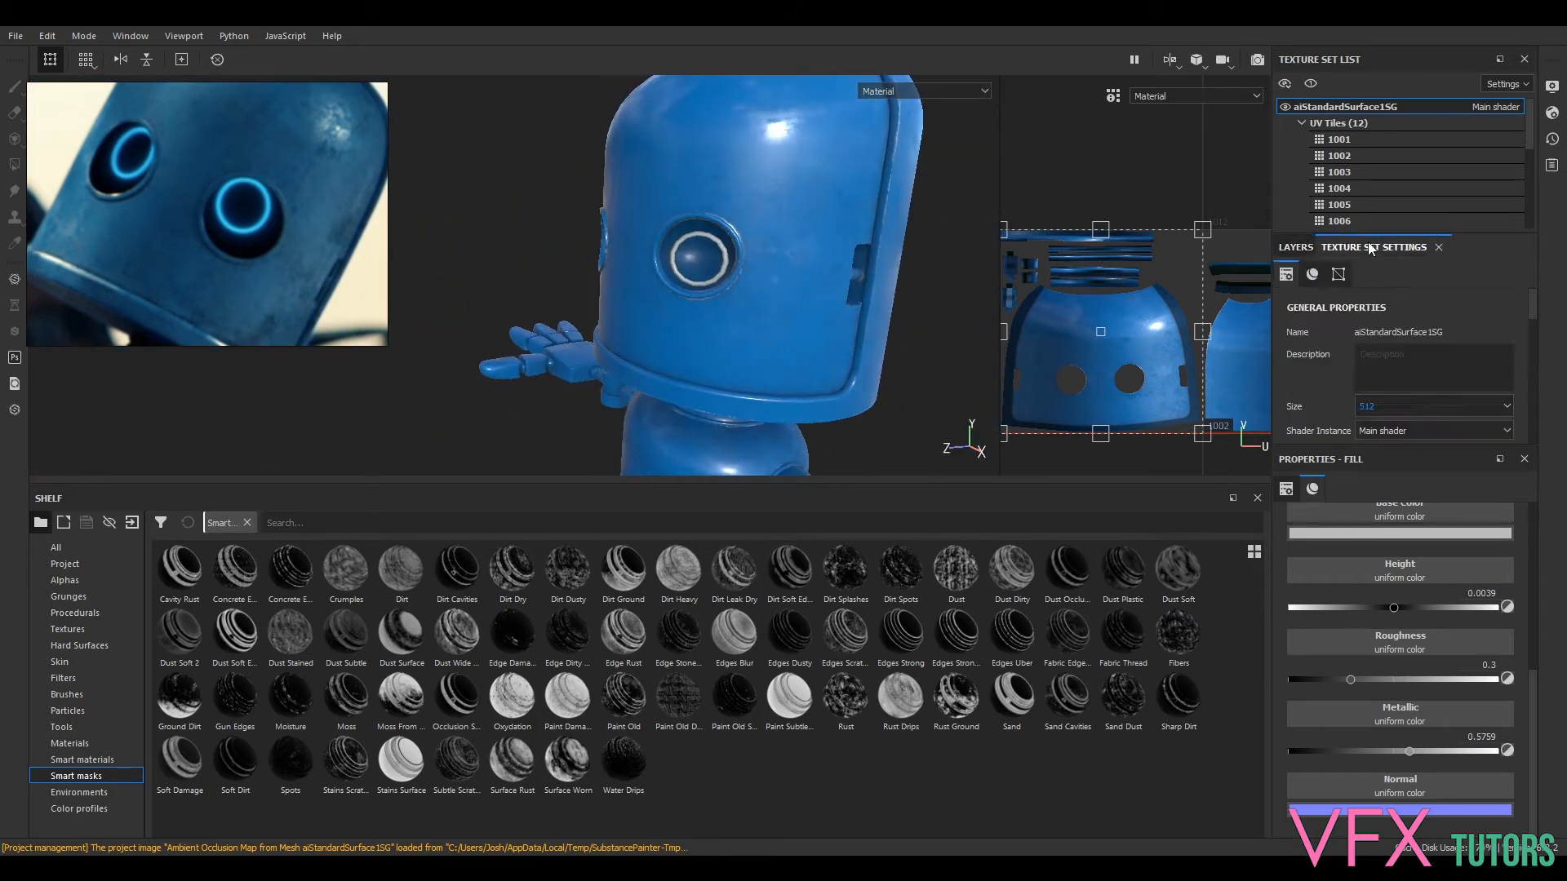
click(1398, 407)
click(1382, 477)
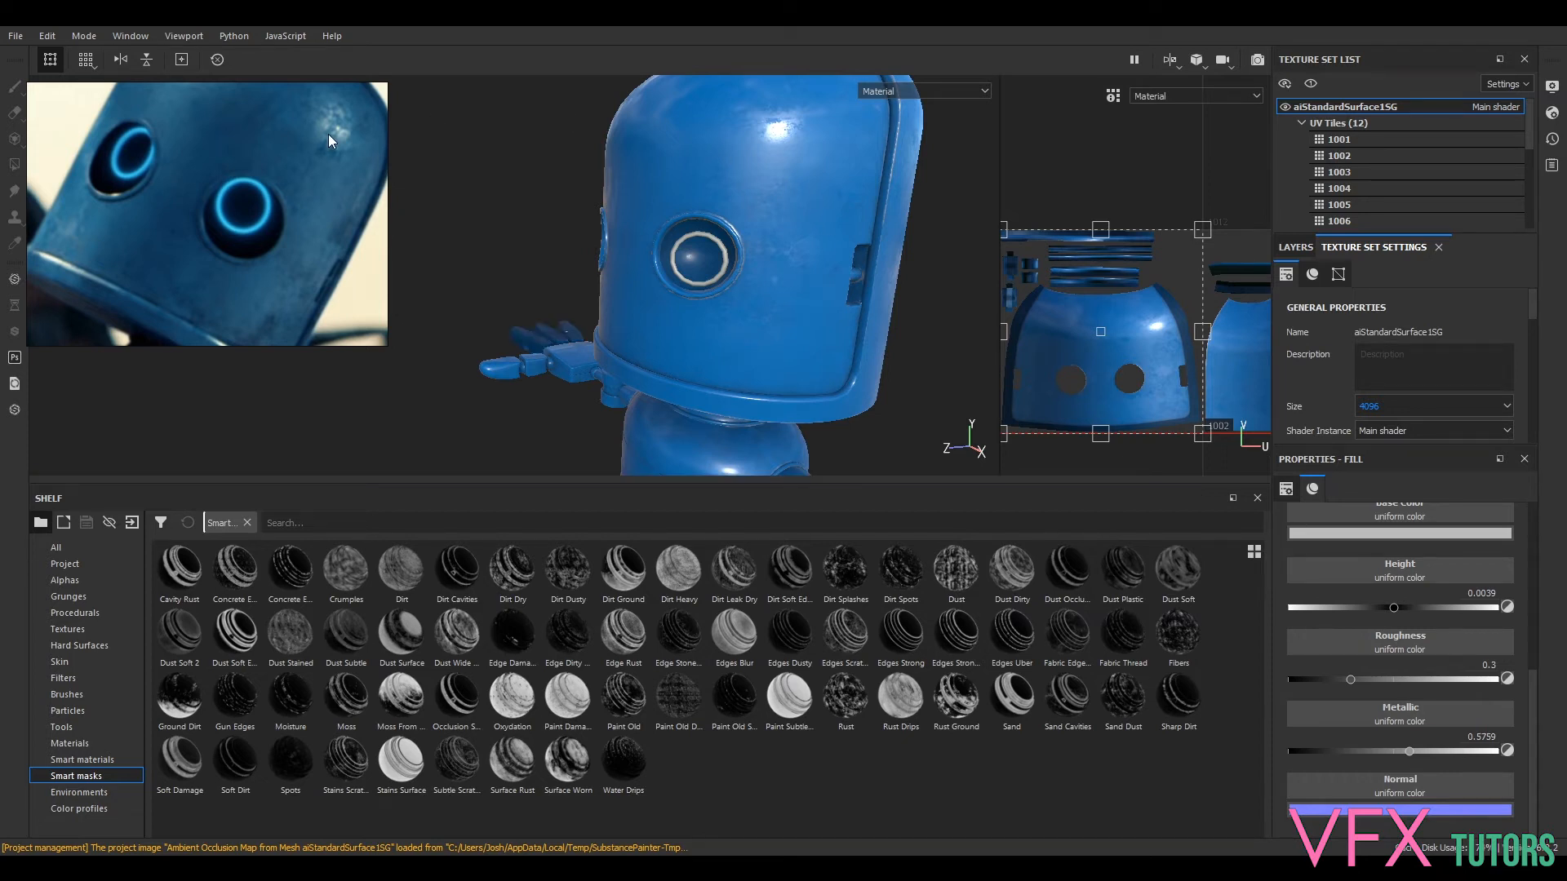
- Inspect the dirt relief around the eye socket up close and set the CavityDirt fill's Height to 0.0895
scroll(709, 233, up, 5)
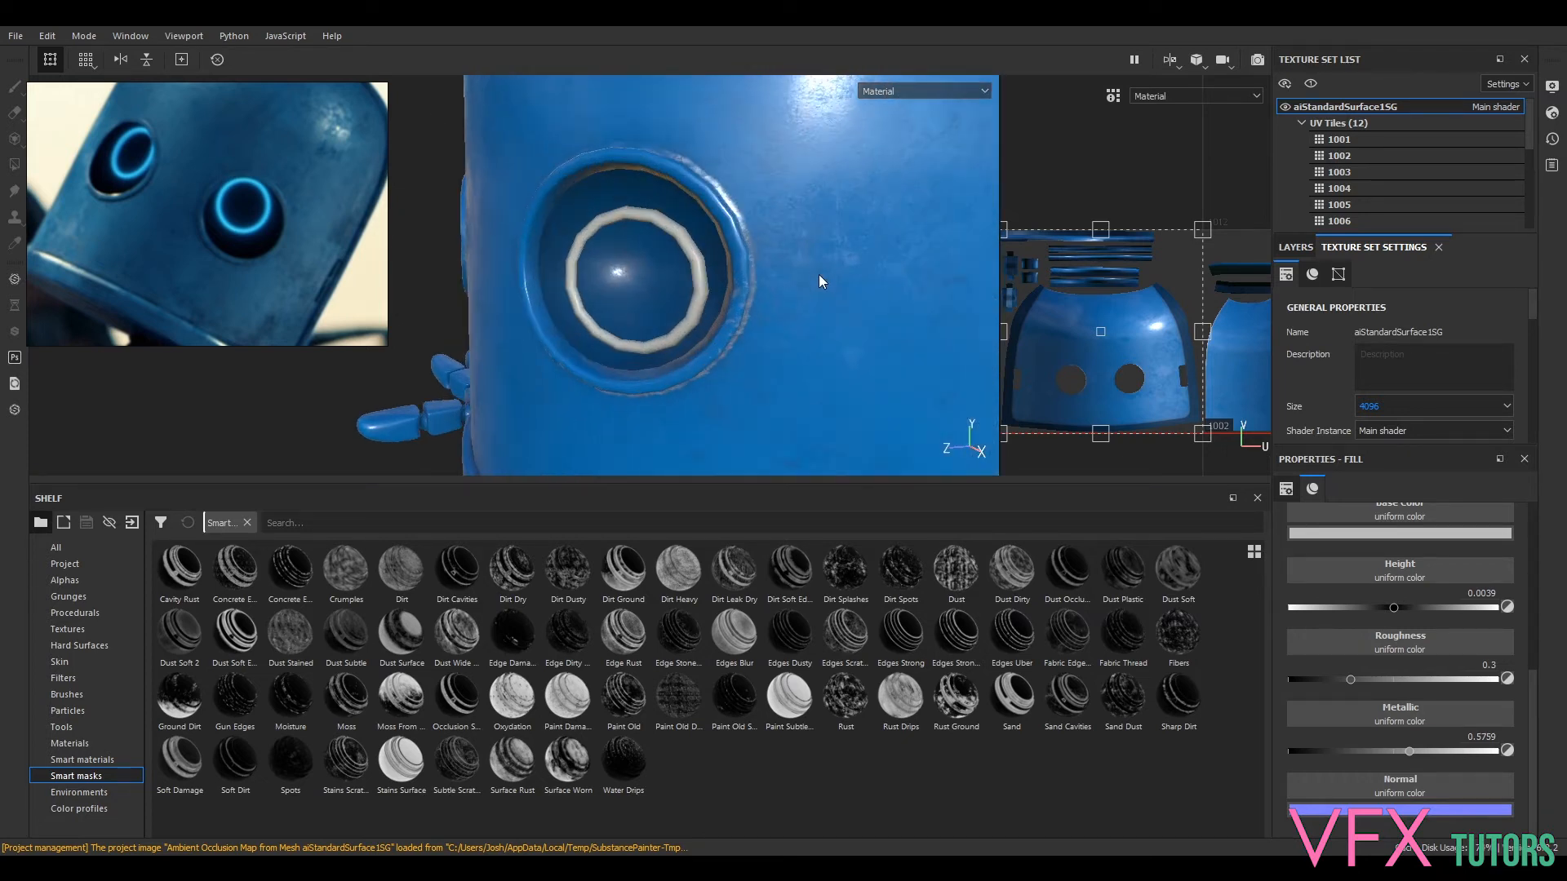
alt+drag(765, 243, 689, 193)
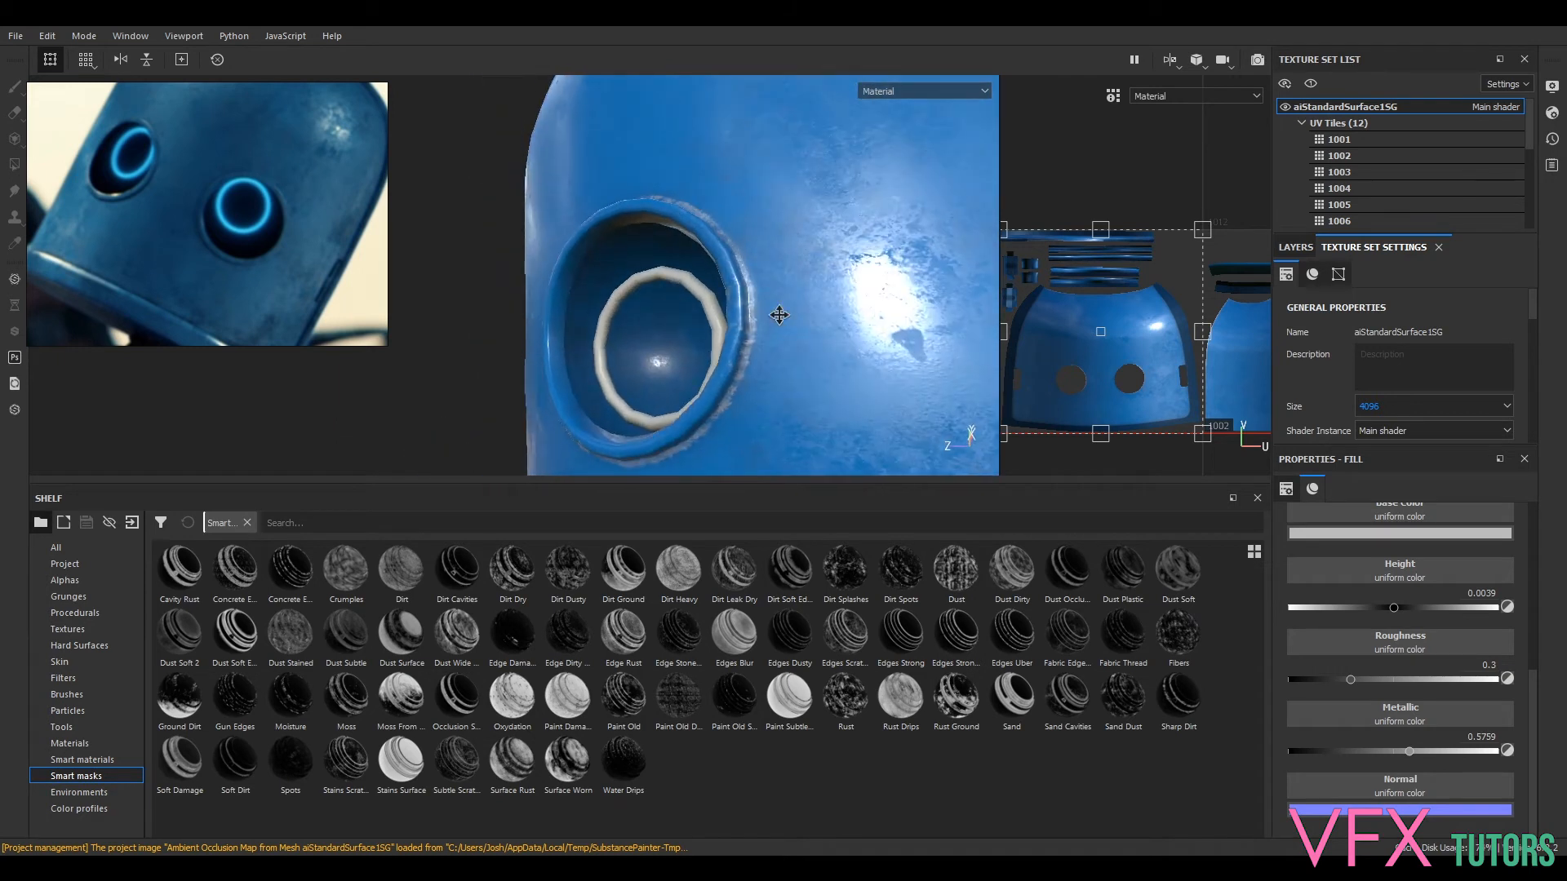
alt+middle_drag(780, 315, 612, 186)
alt+drag(790, 268, 674, 192)
scroll(757, 255, down, 2)
alt+middle_drag(674, 193, 816, 333)
alt+drag(846, 366, 938, 357)
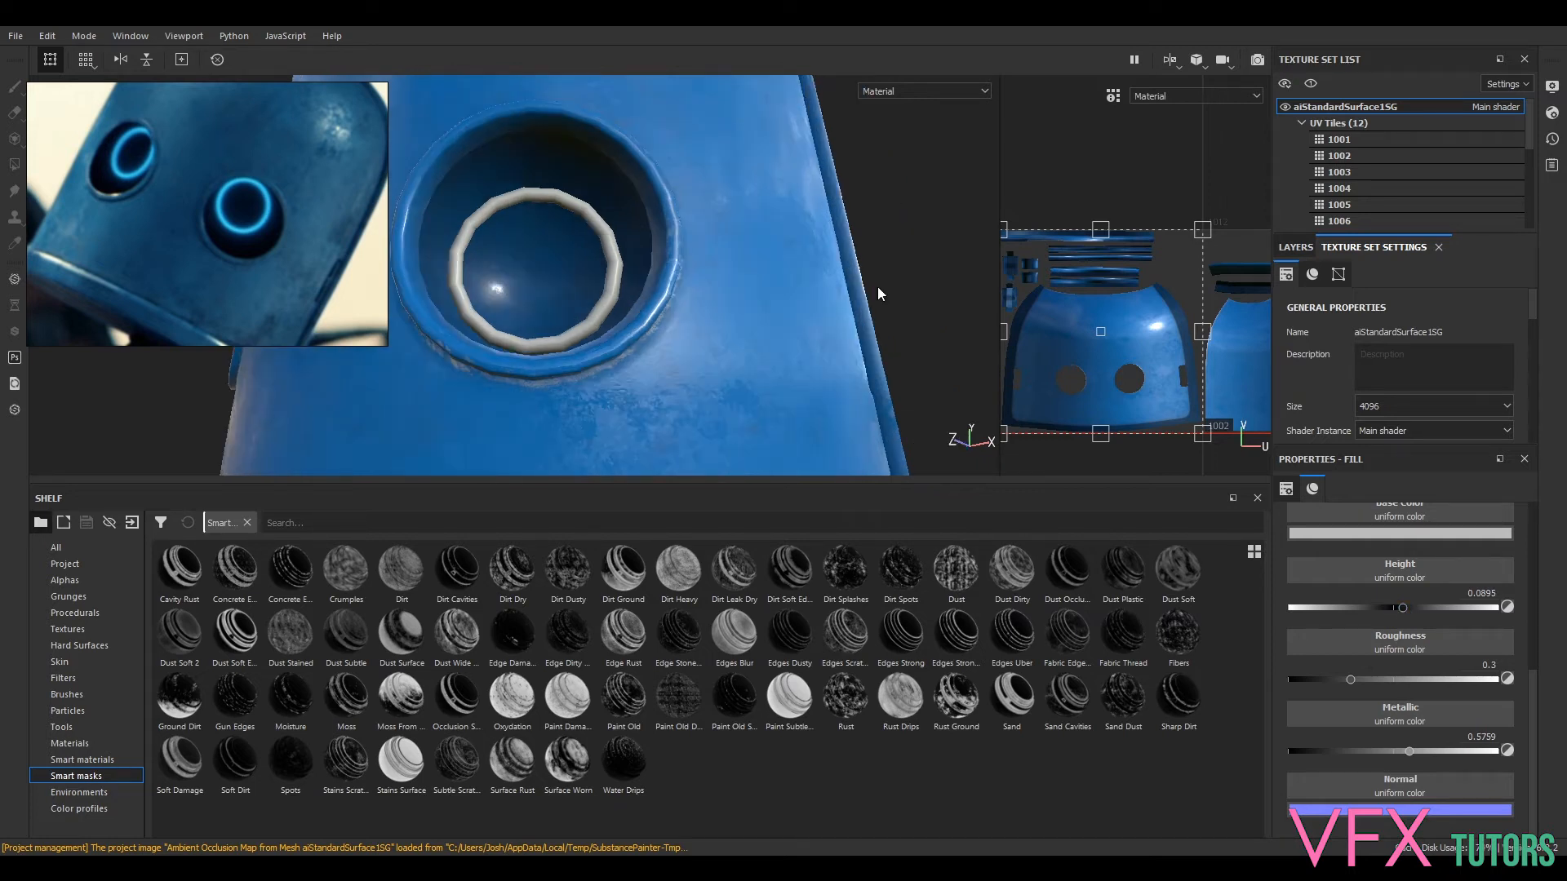
- Set the height of the CavityDirt layer's fill to 0.01
alt+drag(917, 255, 627, 280)
alt+right_drag(627, 280, 846, 301)
alt+right_drag(700, 311, 763, 332)
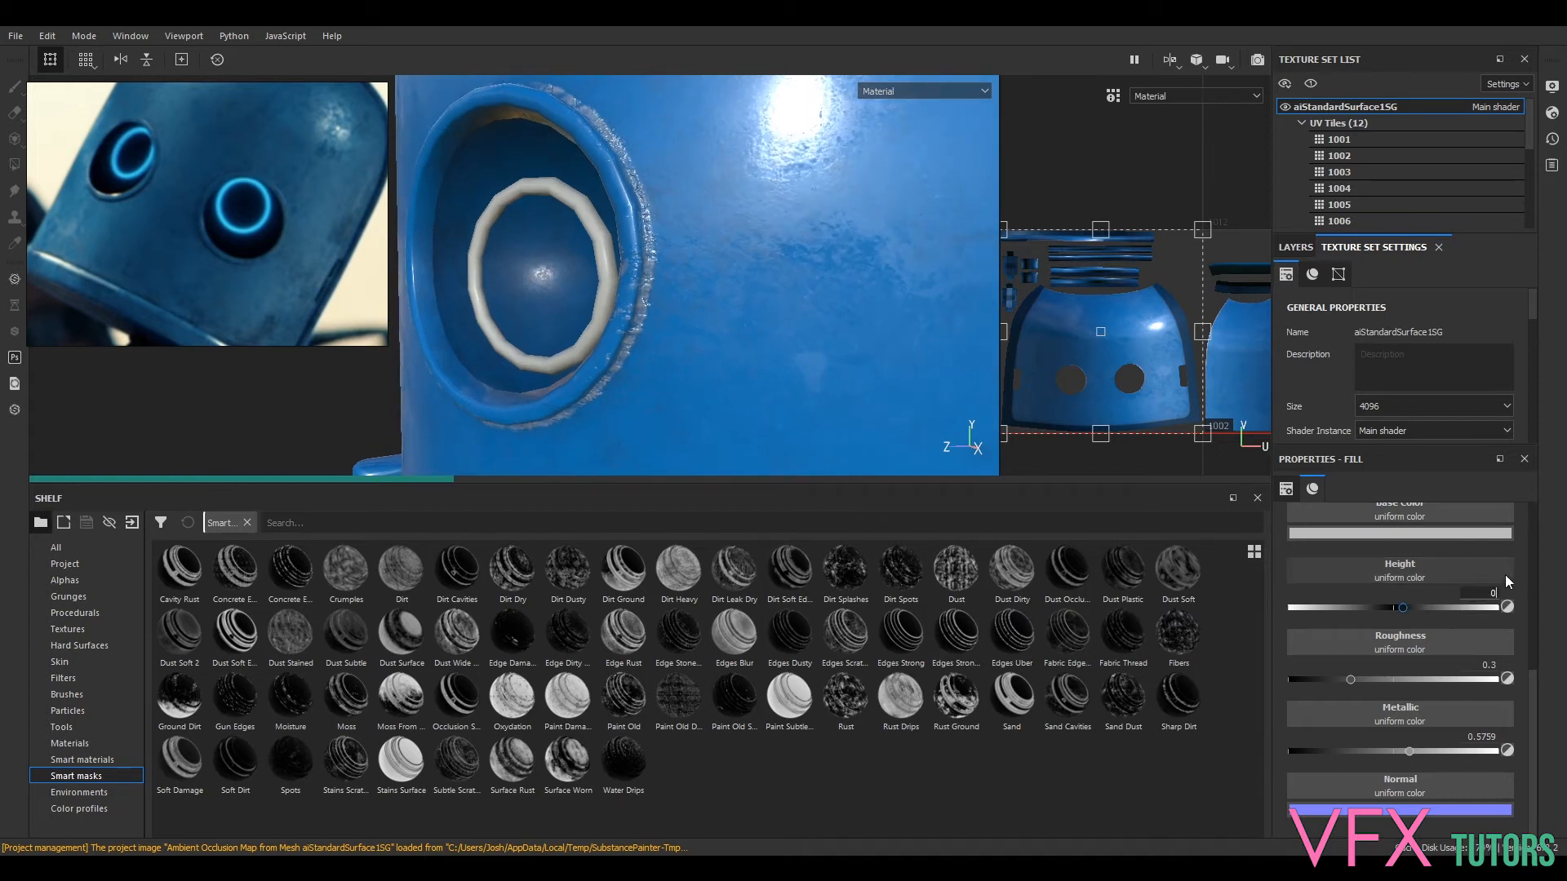
text(1)
key(Return)
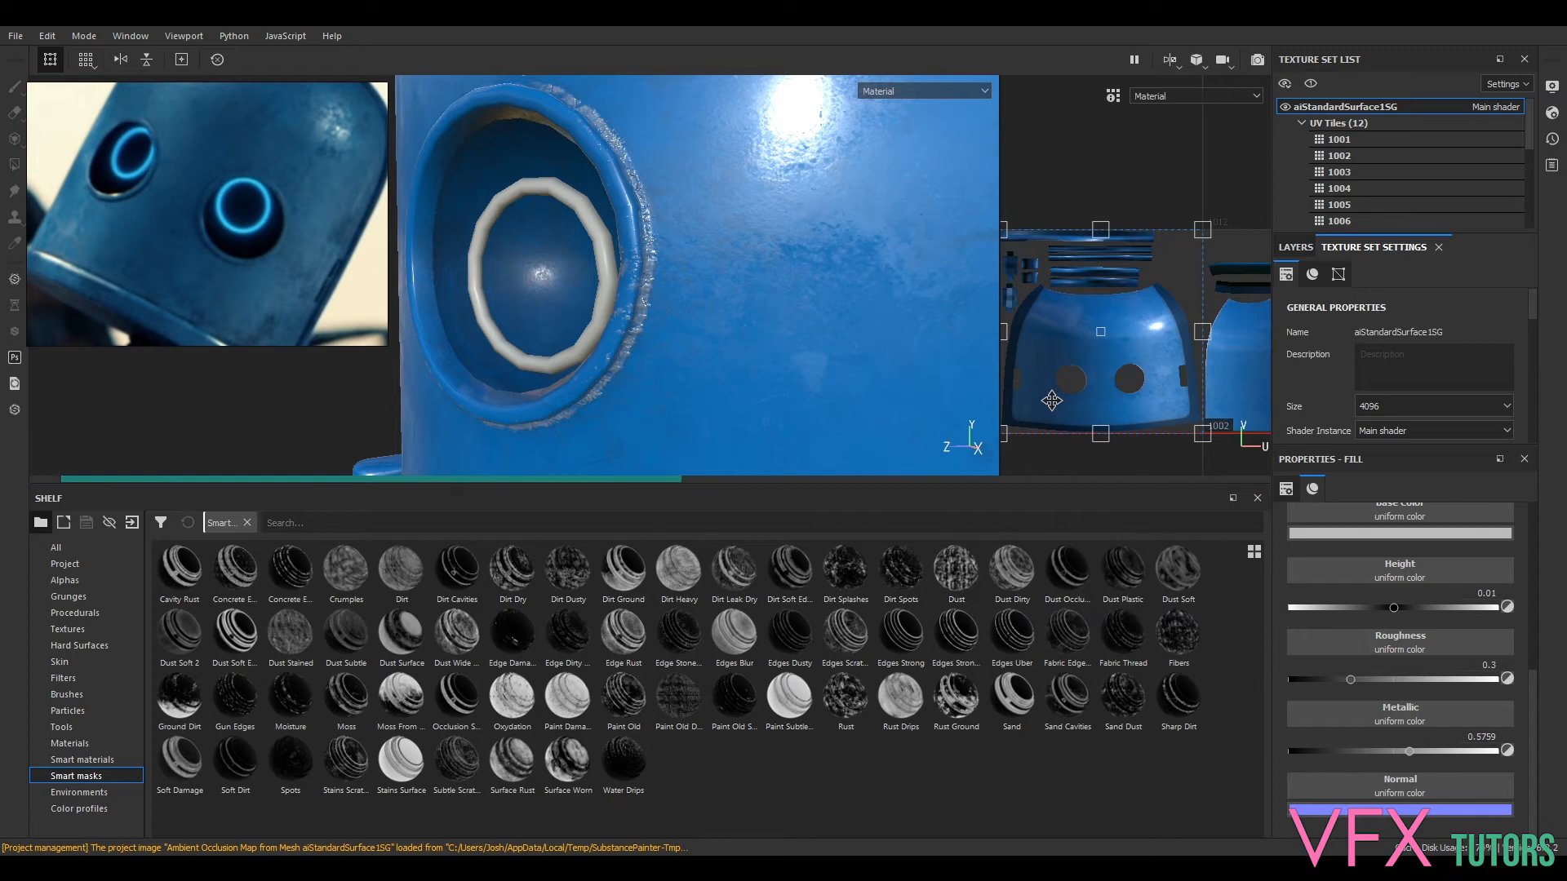
- Reduce the texture set's size to 256
click(1393, 408)
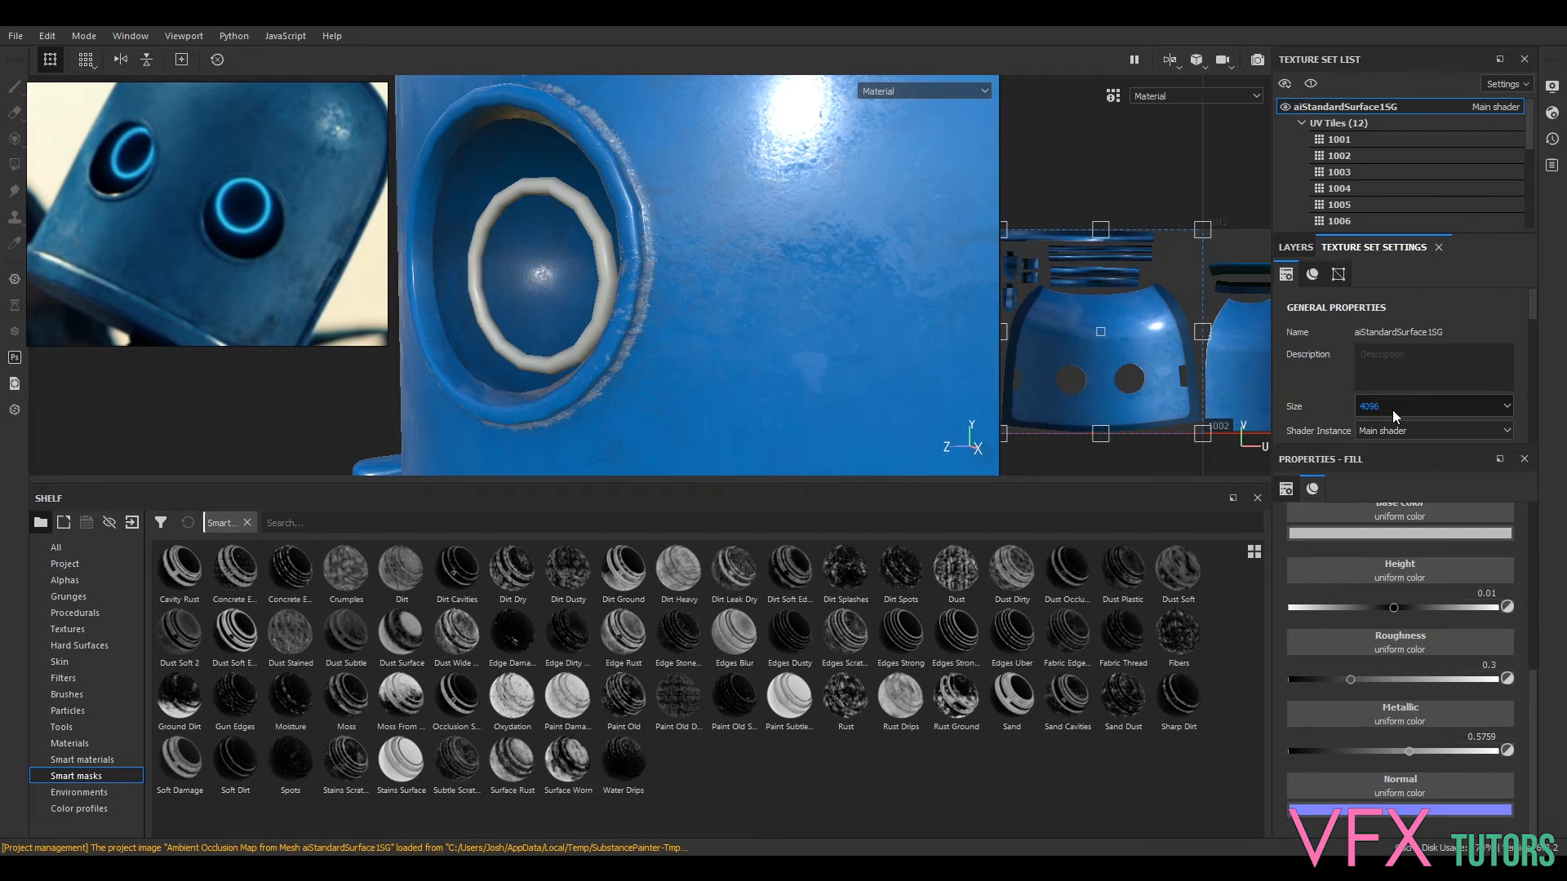
click(1396, 412)
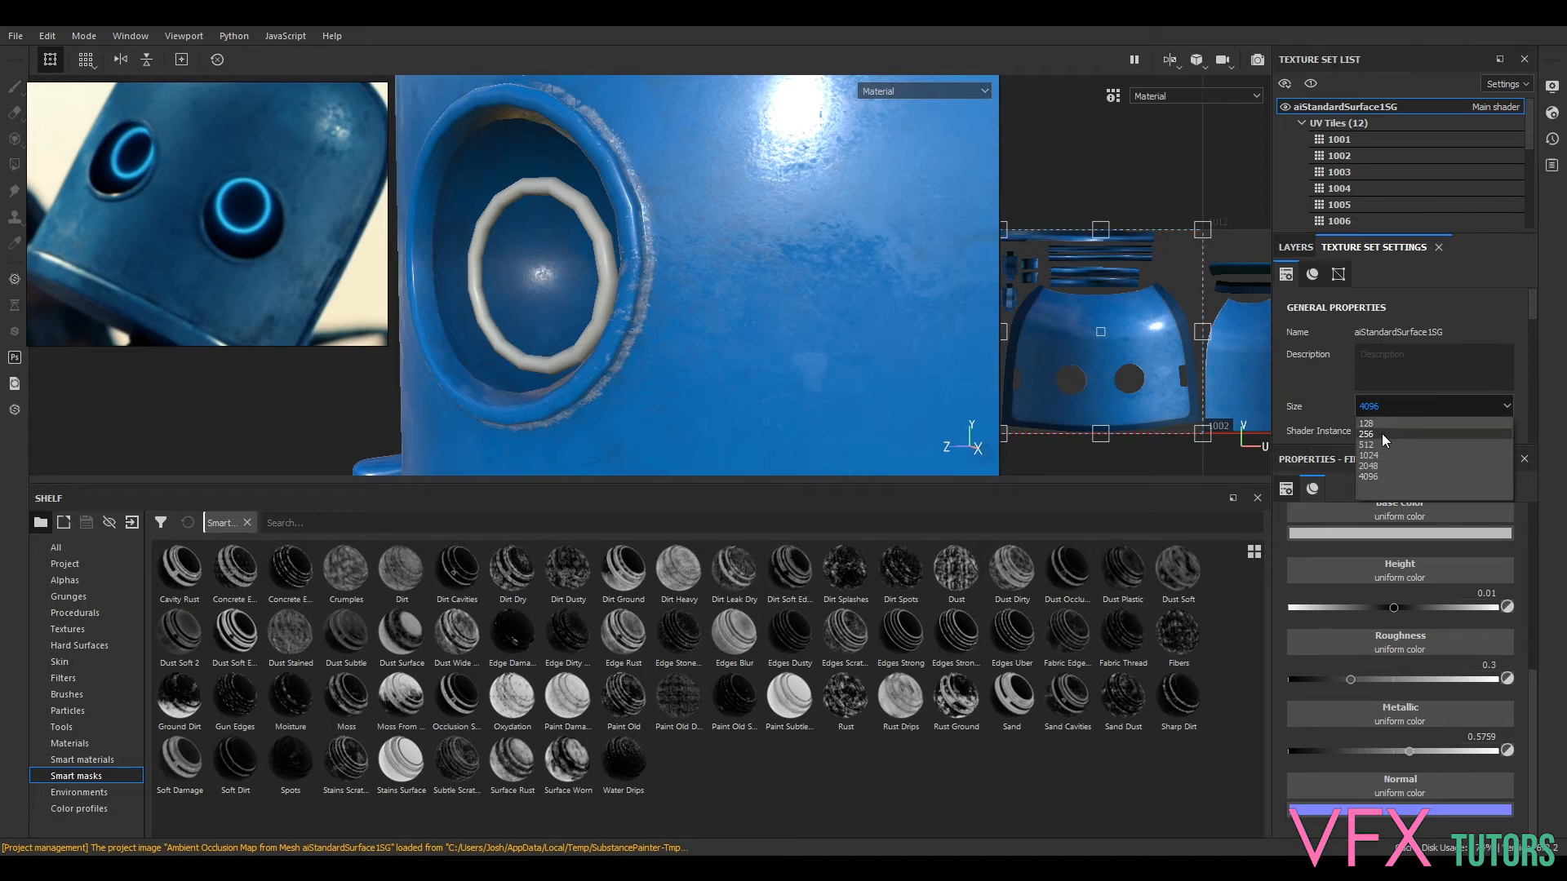
click(1387, 440)
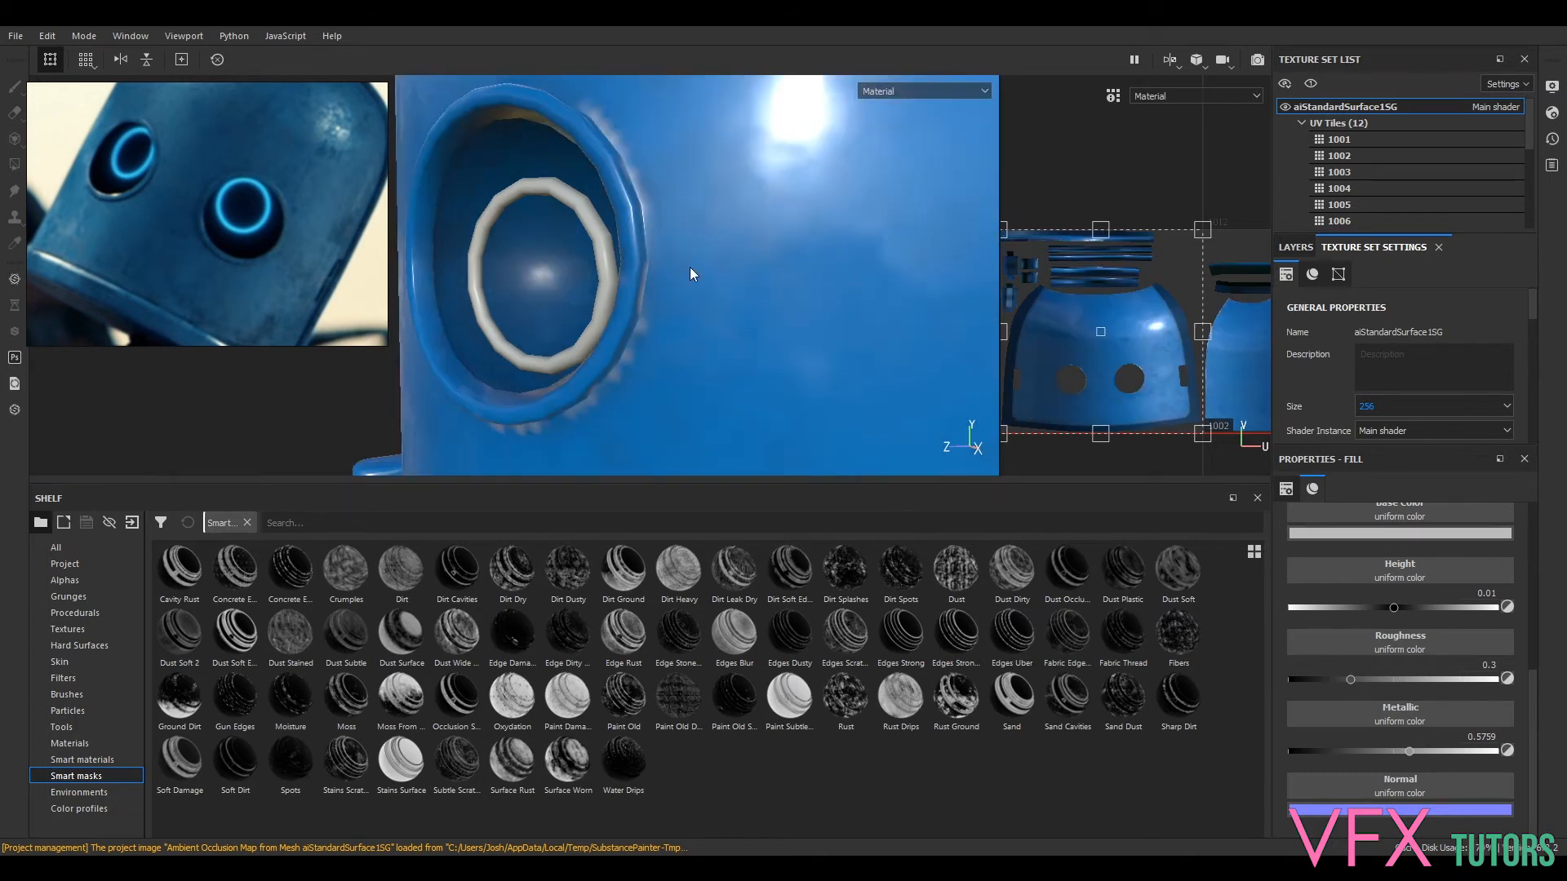
alt+right_drag(641, 198, 956, 443)
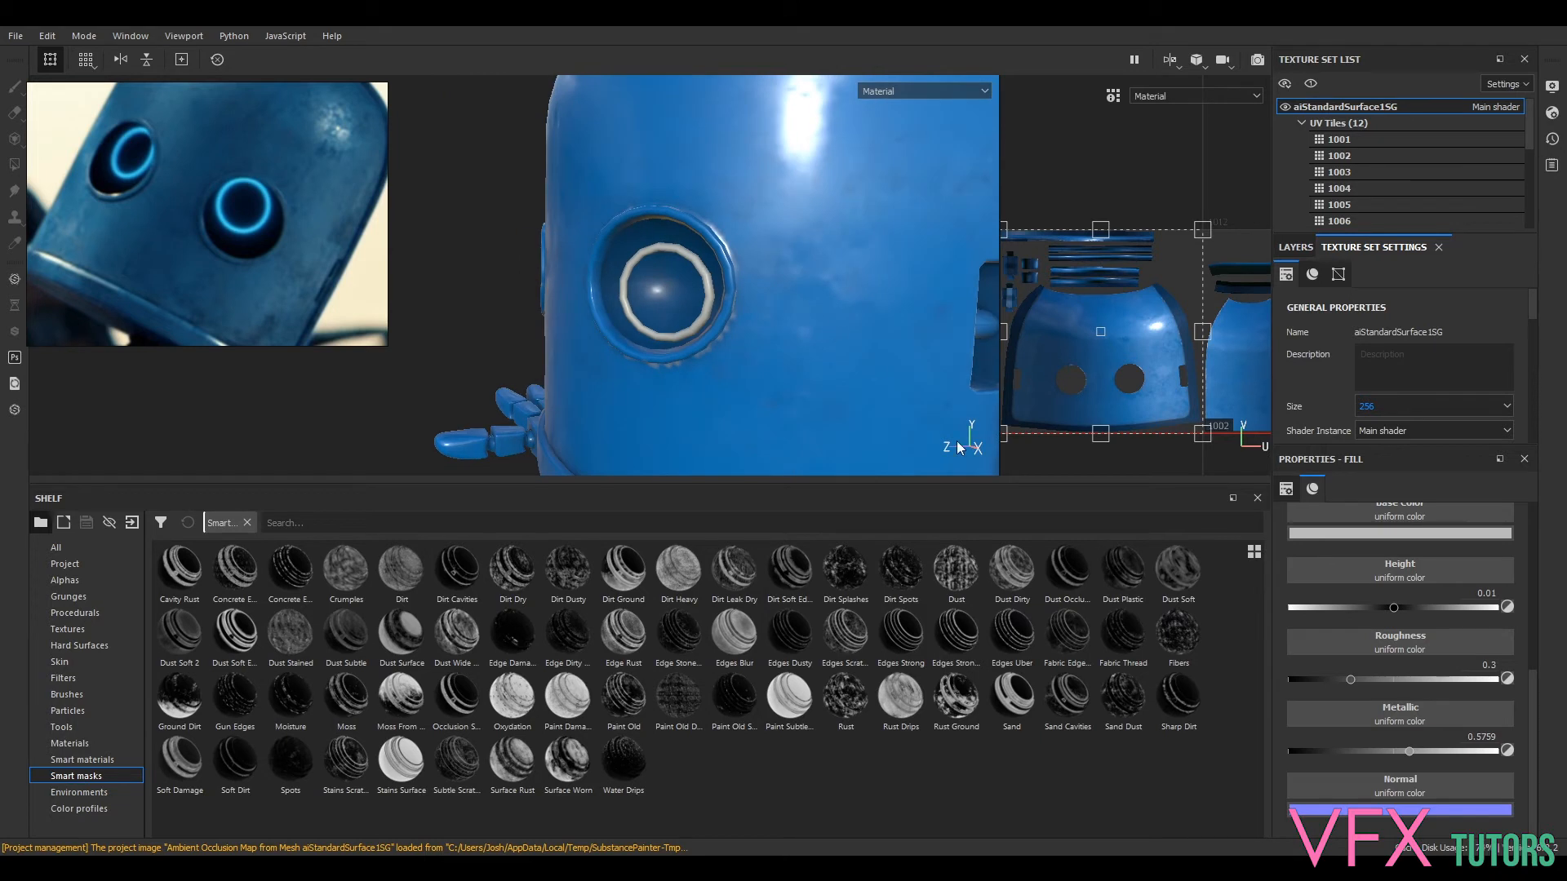
- Save the project as a new version named bubl_v002 in the Substance folder
click(16, 35)
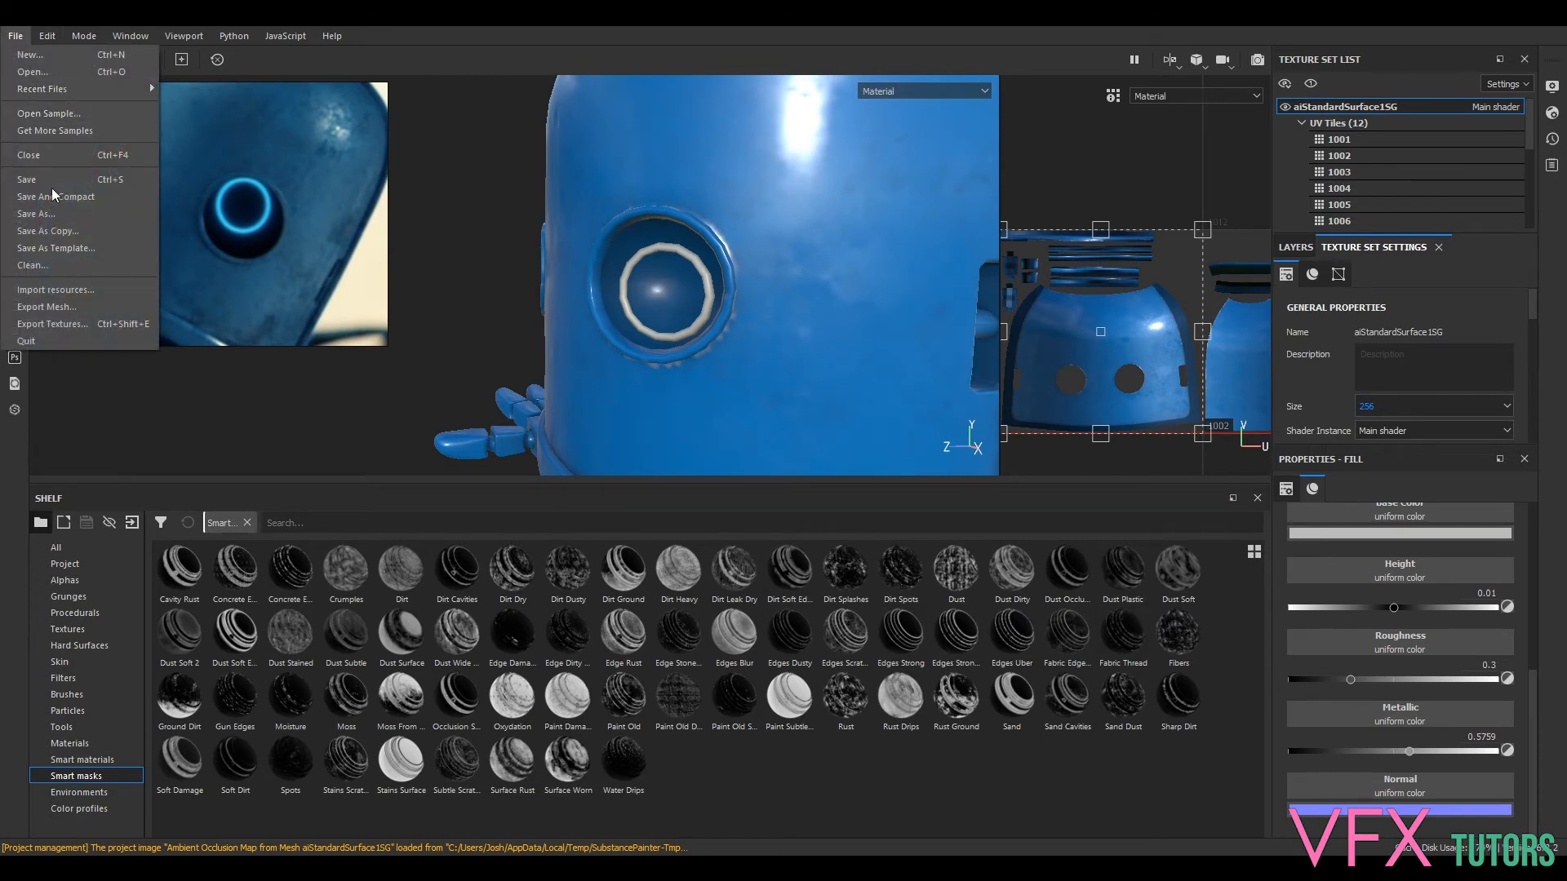
click(63, 220)
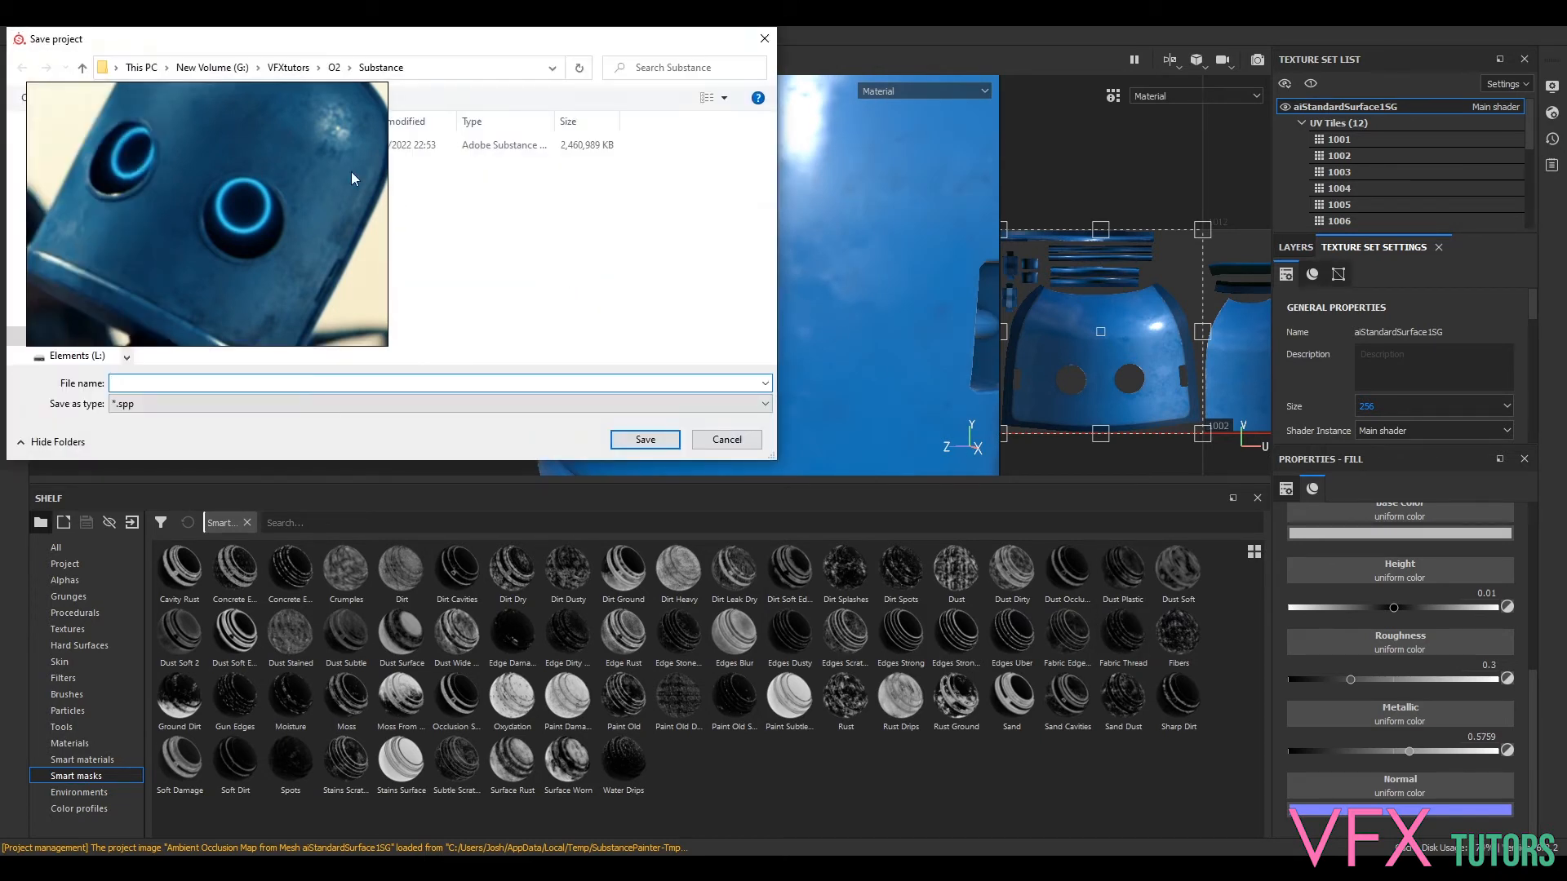
click(630, 295)
double_click(591, 532)
drag(599, 532, 589, 532)
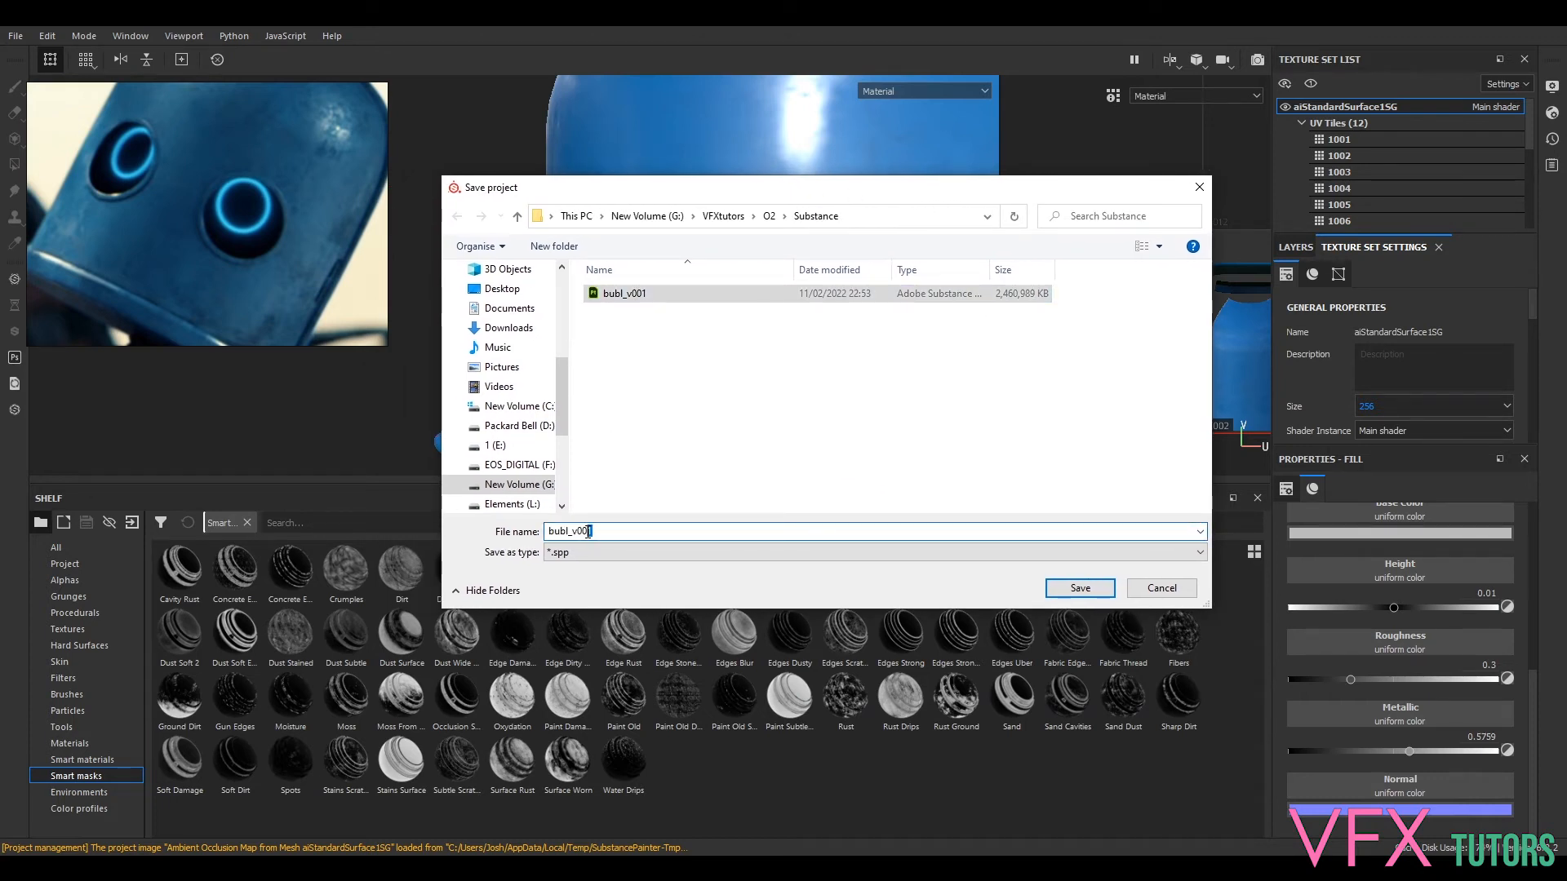
text(2)
click(1062, 588)
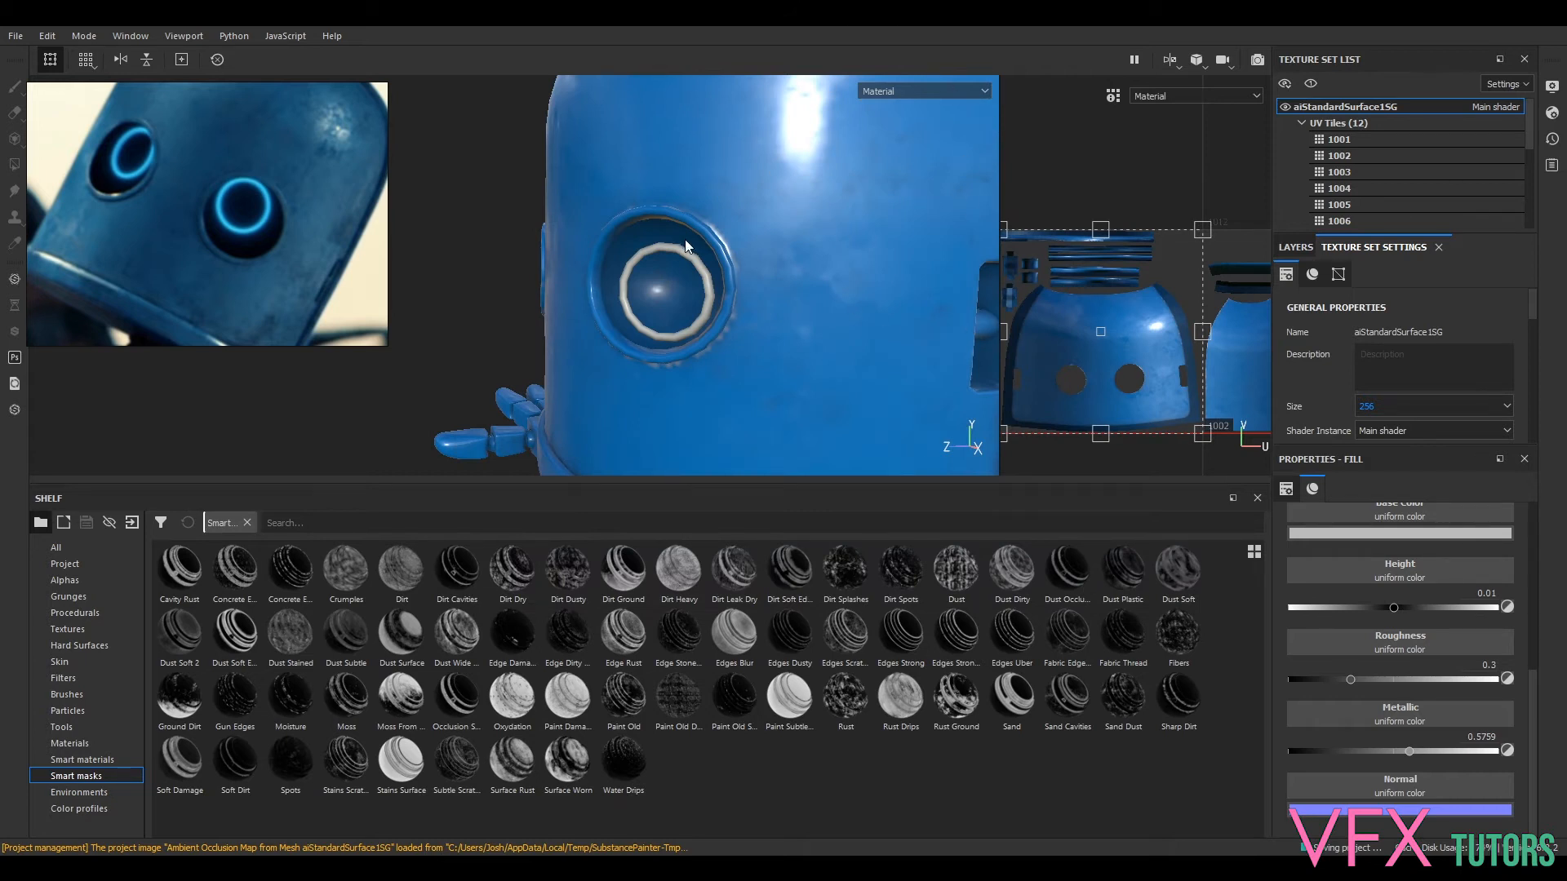
- Examine the robot's head and eye sockets from several angles and distances
alt+right_drag(764, 265, 910, 428)
alt+middle_drag(825, 408, 854, 98)
alt+drag(849, 245, 889, 263)
alt+middle_drag(888, 263, 625, 456)
mouse_move(696, 431)
alt+mouse_down()
mouse_move(707, 398)
mouse_move(691, 423)
alt+mouse_up()
alt+middle_drag(694, 315, 703, 340)
alt+right_drag(702, 339, 678, 286)
alt+middle_drag(677, 285, 709, 346)
alt+right_drag(709, 346, 824, 424)
alt+middle_drag(824, 424, 766, 351)
alt+right_drag(766, 350, 899, 392)
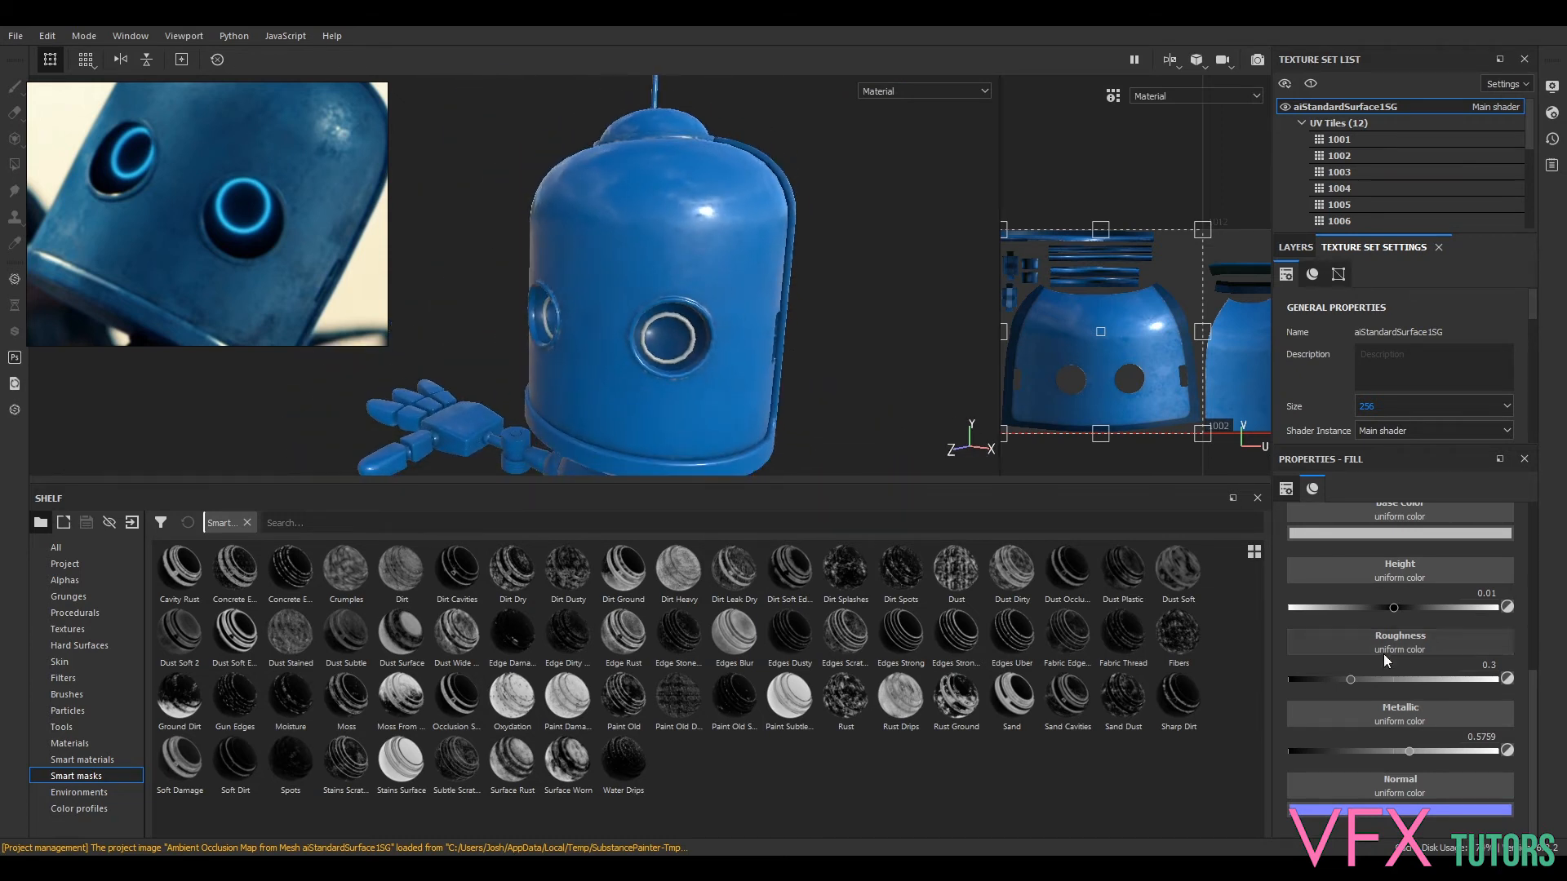
- Darken the base color of the BasePaint layer's Fill effect to a blue with a brightness value of 0.324
click(1298, 247)
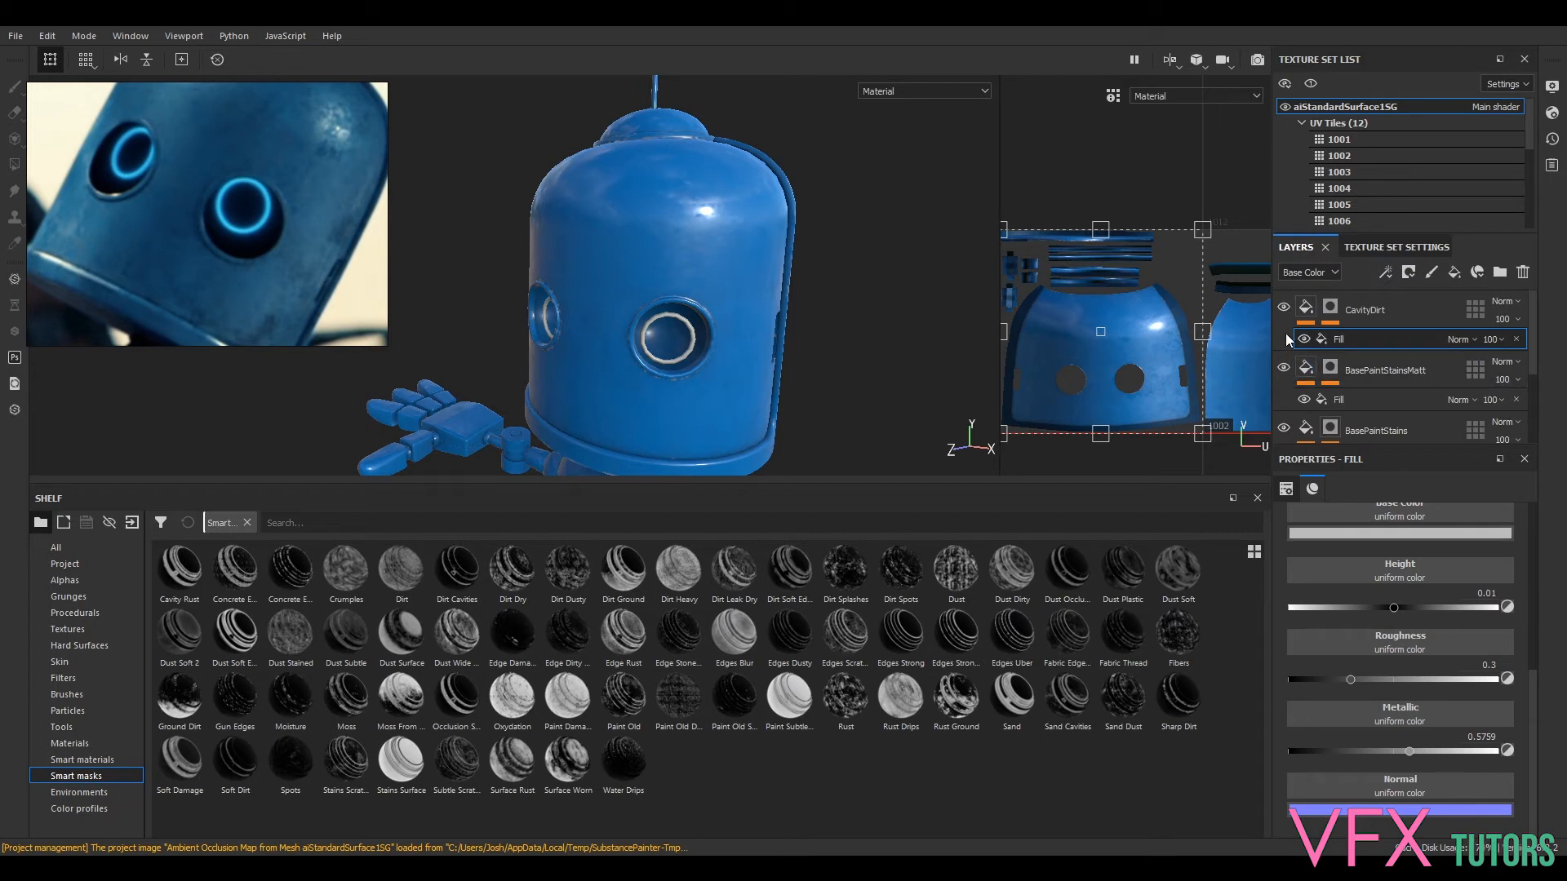
scroll(1339, 343, down, 3)
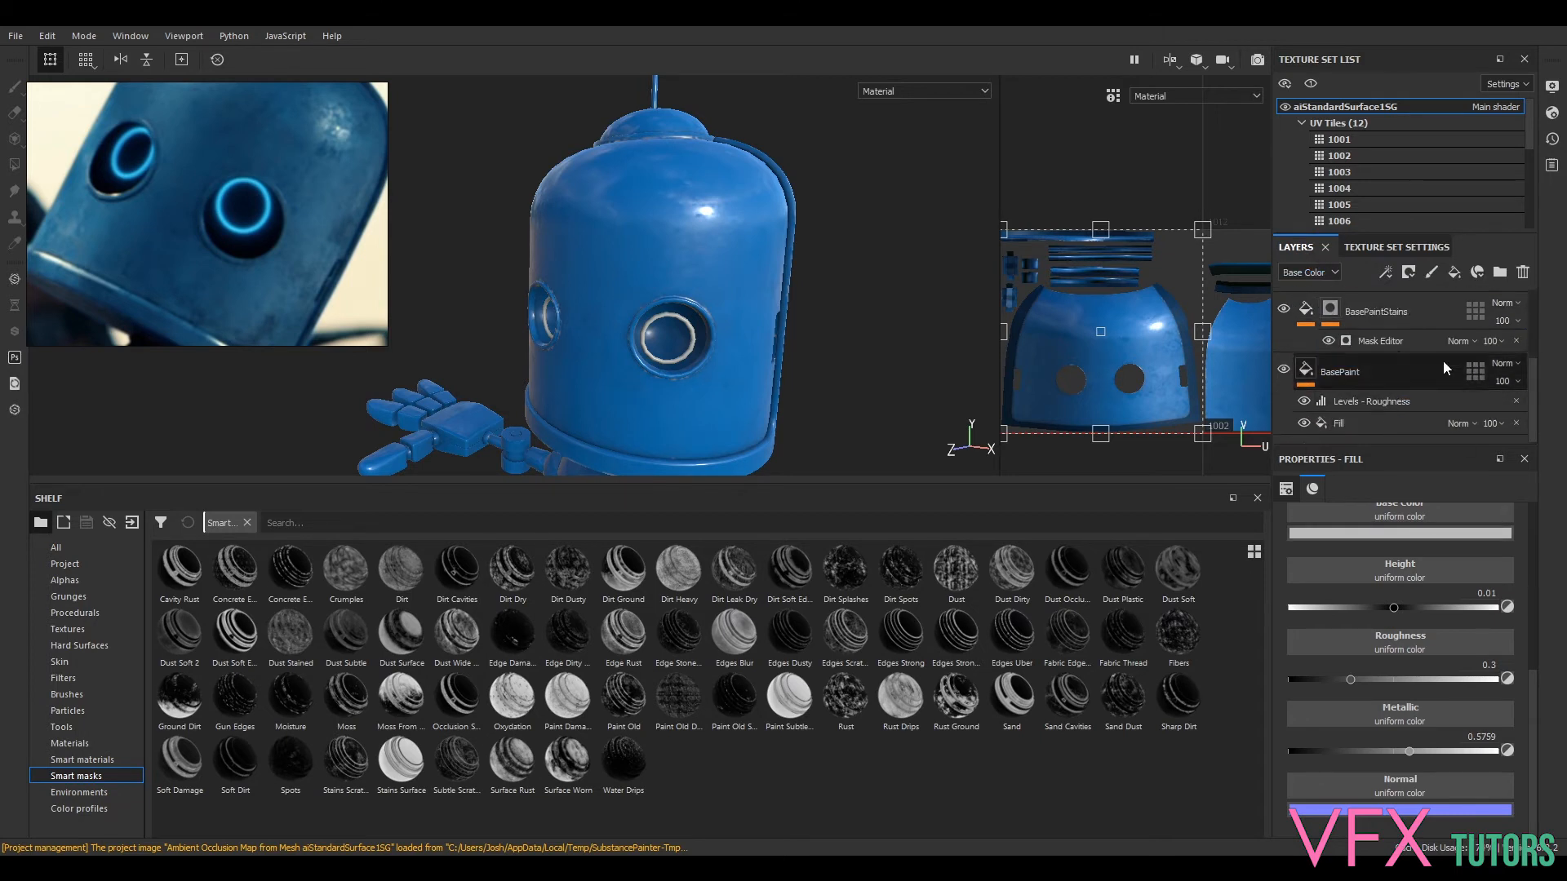
click(1355, 380)
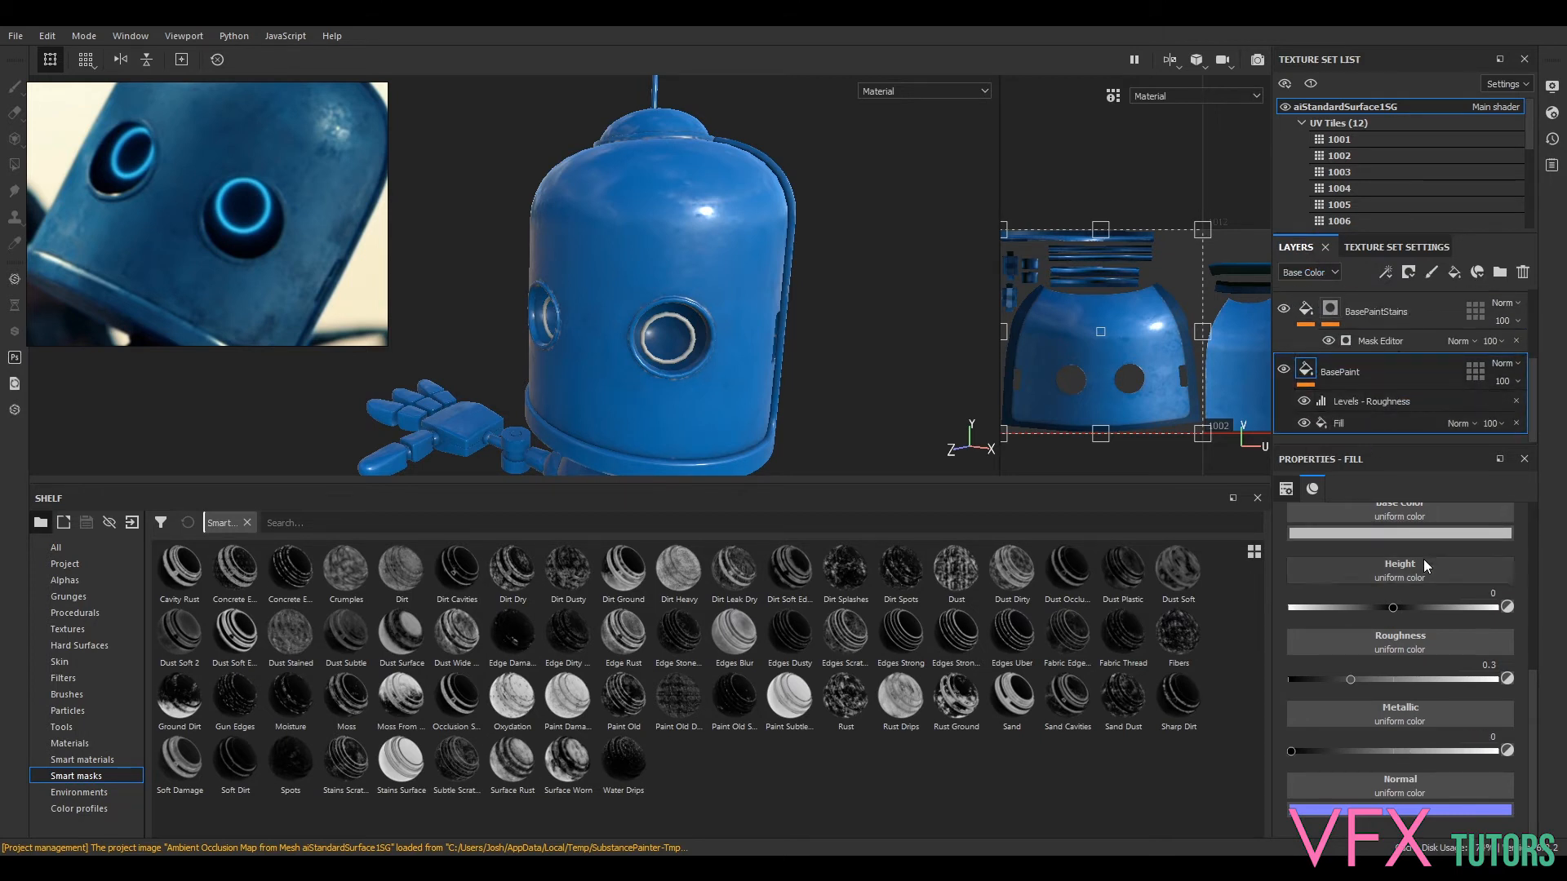
scroll(1407, 555, up, 3)
click(1379, 422)
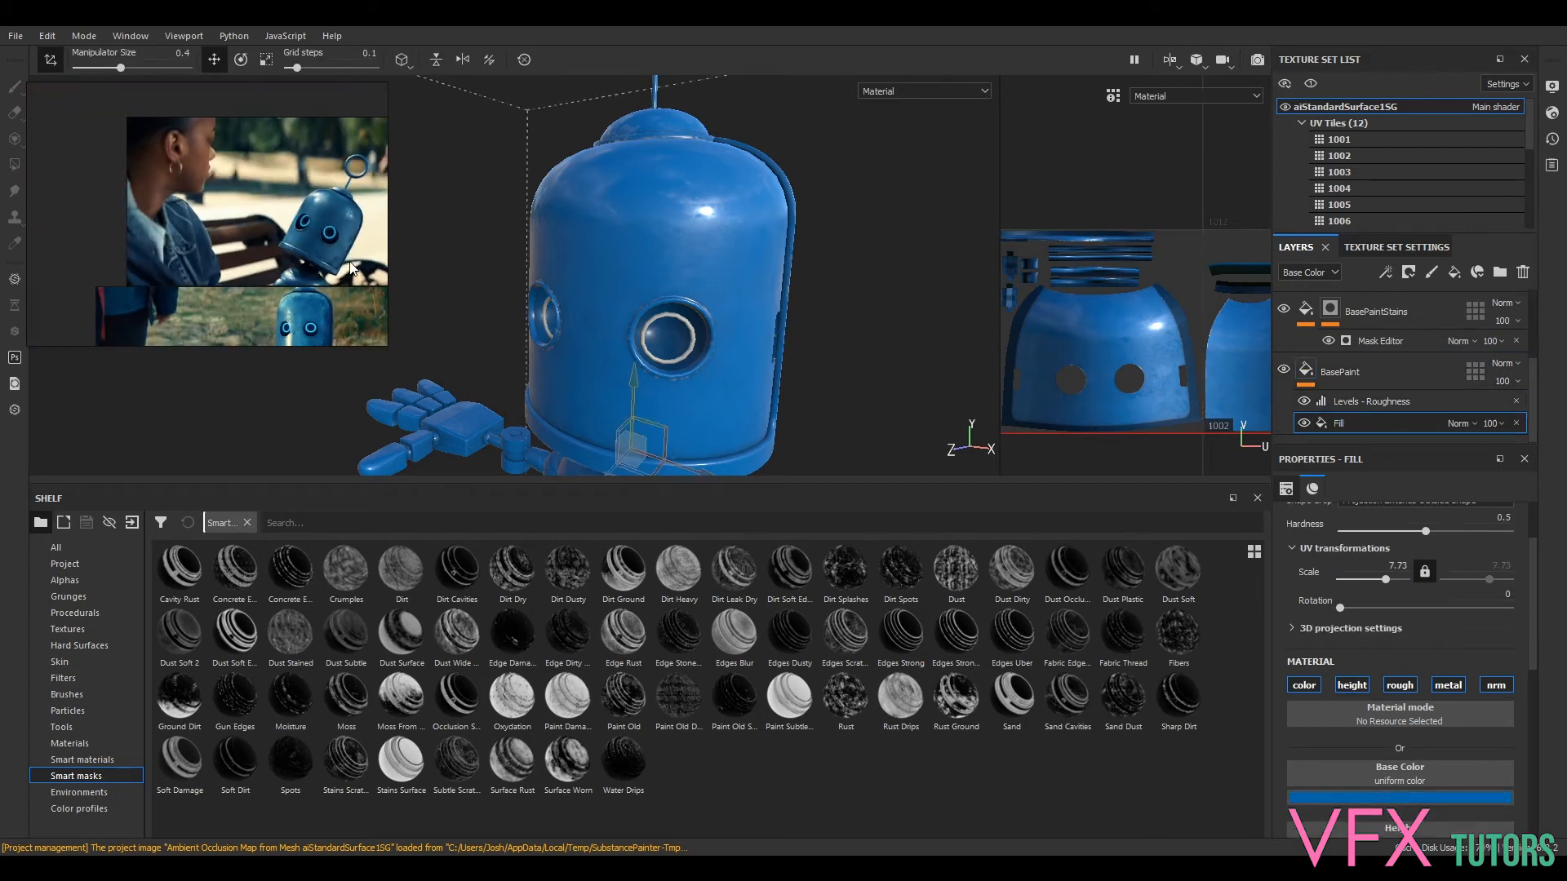
click(1388, 798)
drag(1544, 674, 1546, 683)
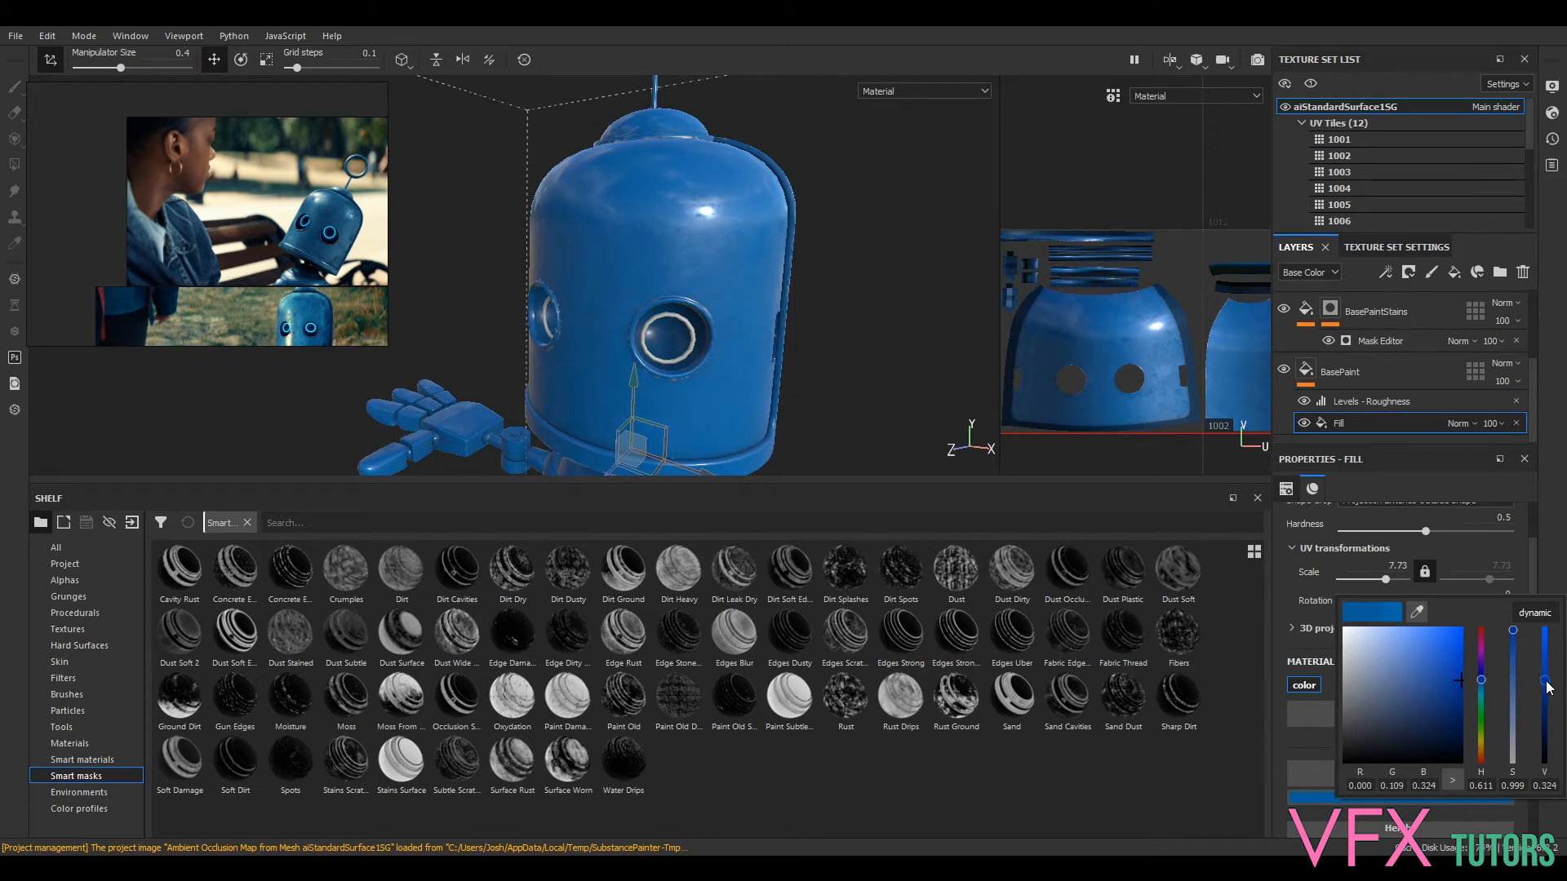
- Inspect the darker blue paint on the robot's torso, arms and head against the reference image
alt+drag(664, 313, 608, 204)
alt+middle_drag(748, 227, 694, 53)
alt+middle_drag(715, 351, 773, 183)
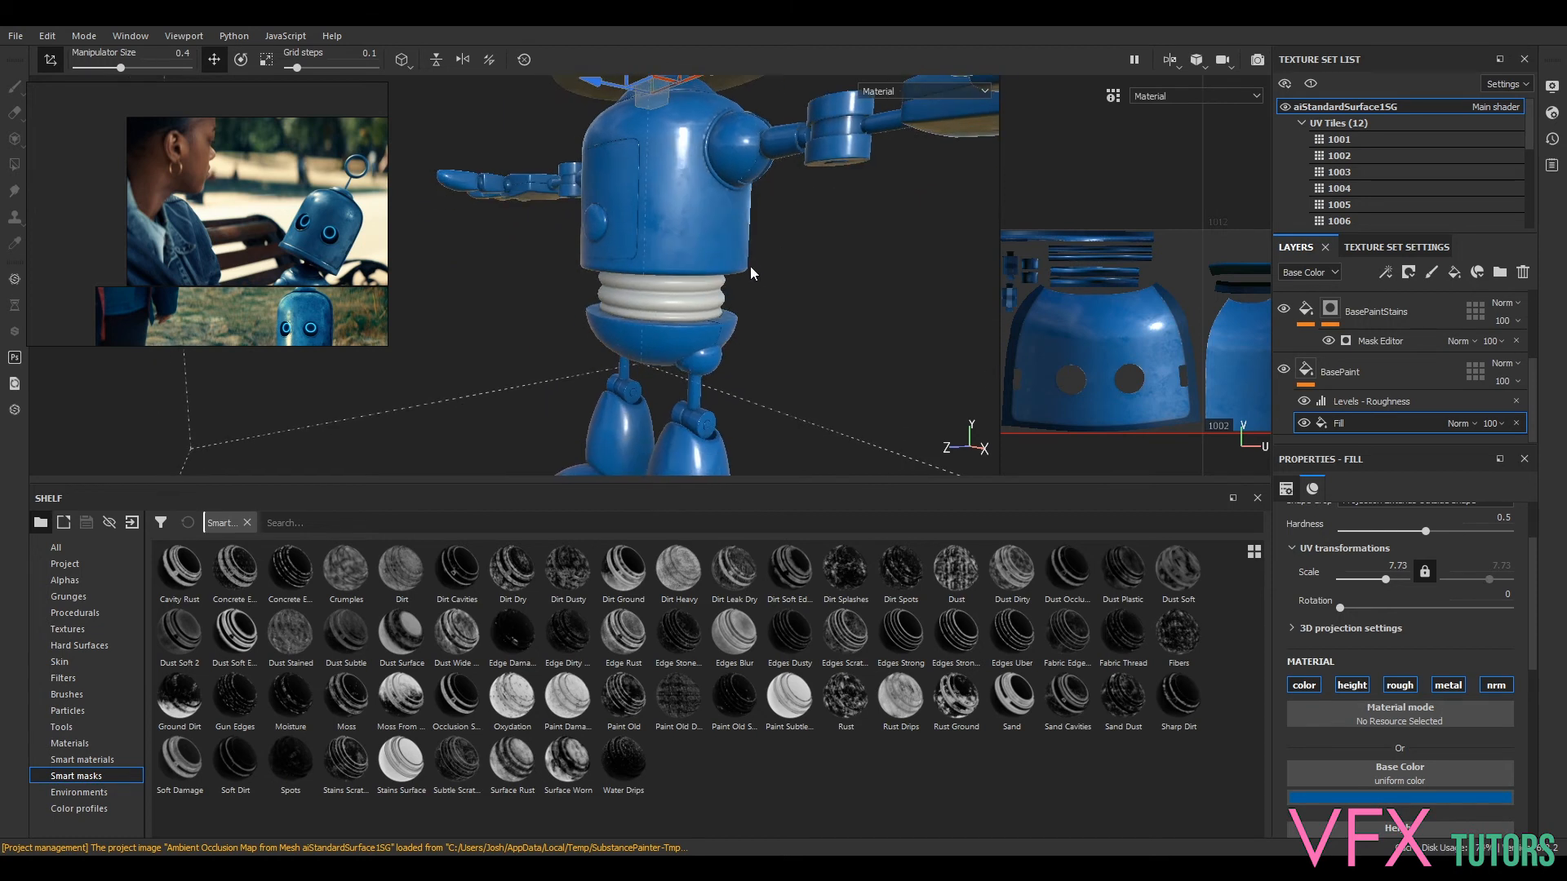
alt+drag(660, 303, 769, 305)
alt+middle_drag(789, 267, 812, 353)
alt+right_drag(812, 353, 630, 356)
alt+middle_drag(630, 355, 913, 324)
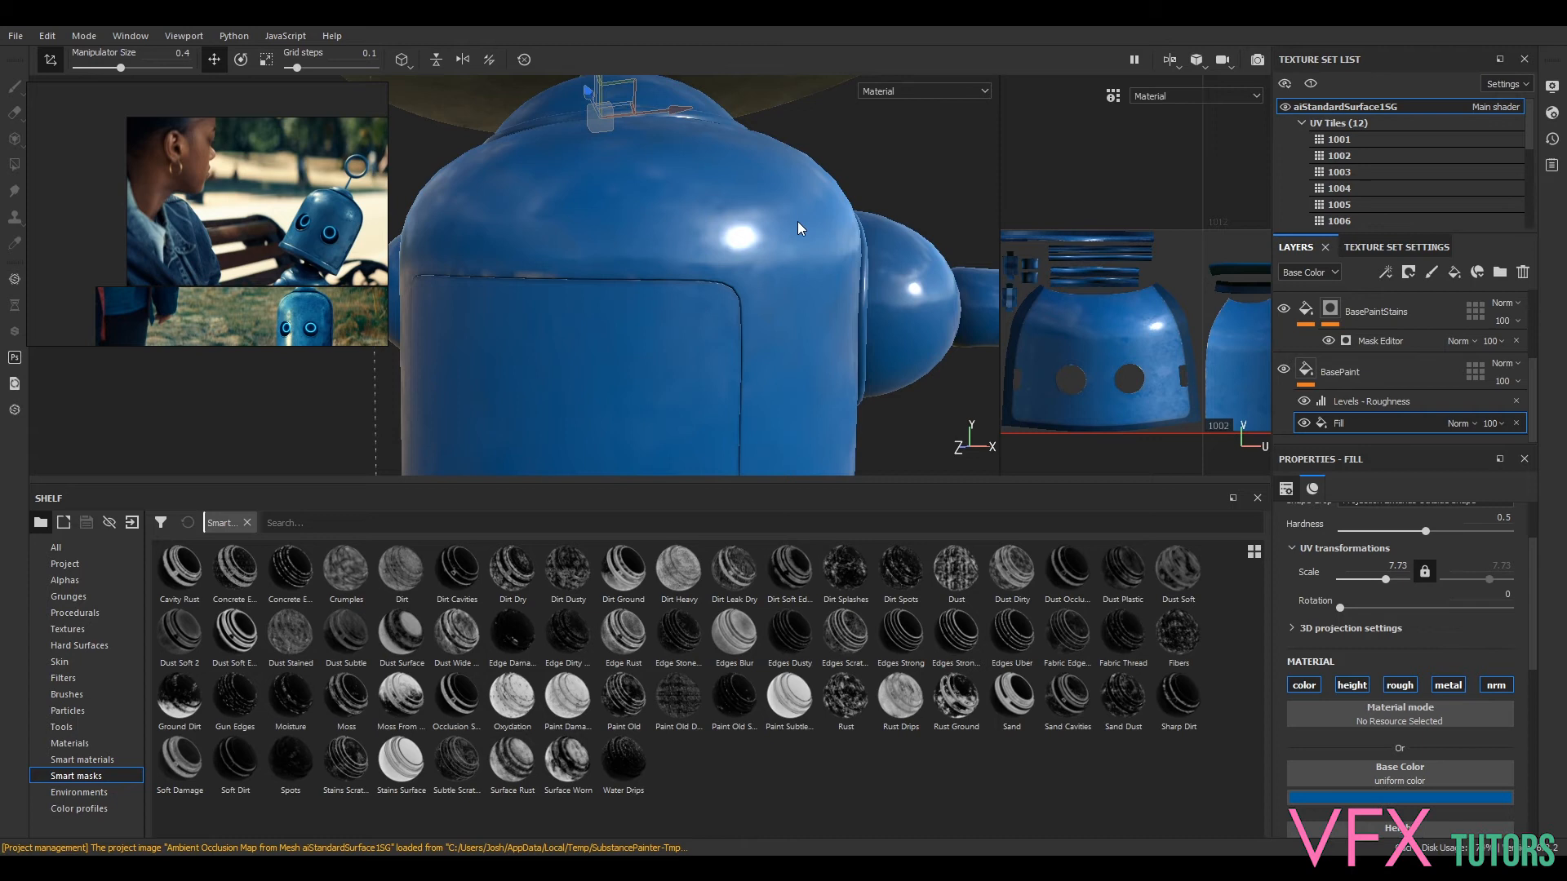
scroll(799, 227, down, 3)
alt+middle_drag(839, 196, 718, 400)
alt+middle_drag(790, 256, 882, 476)
alt+drag(902, 355, 782, 354)
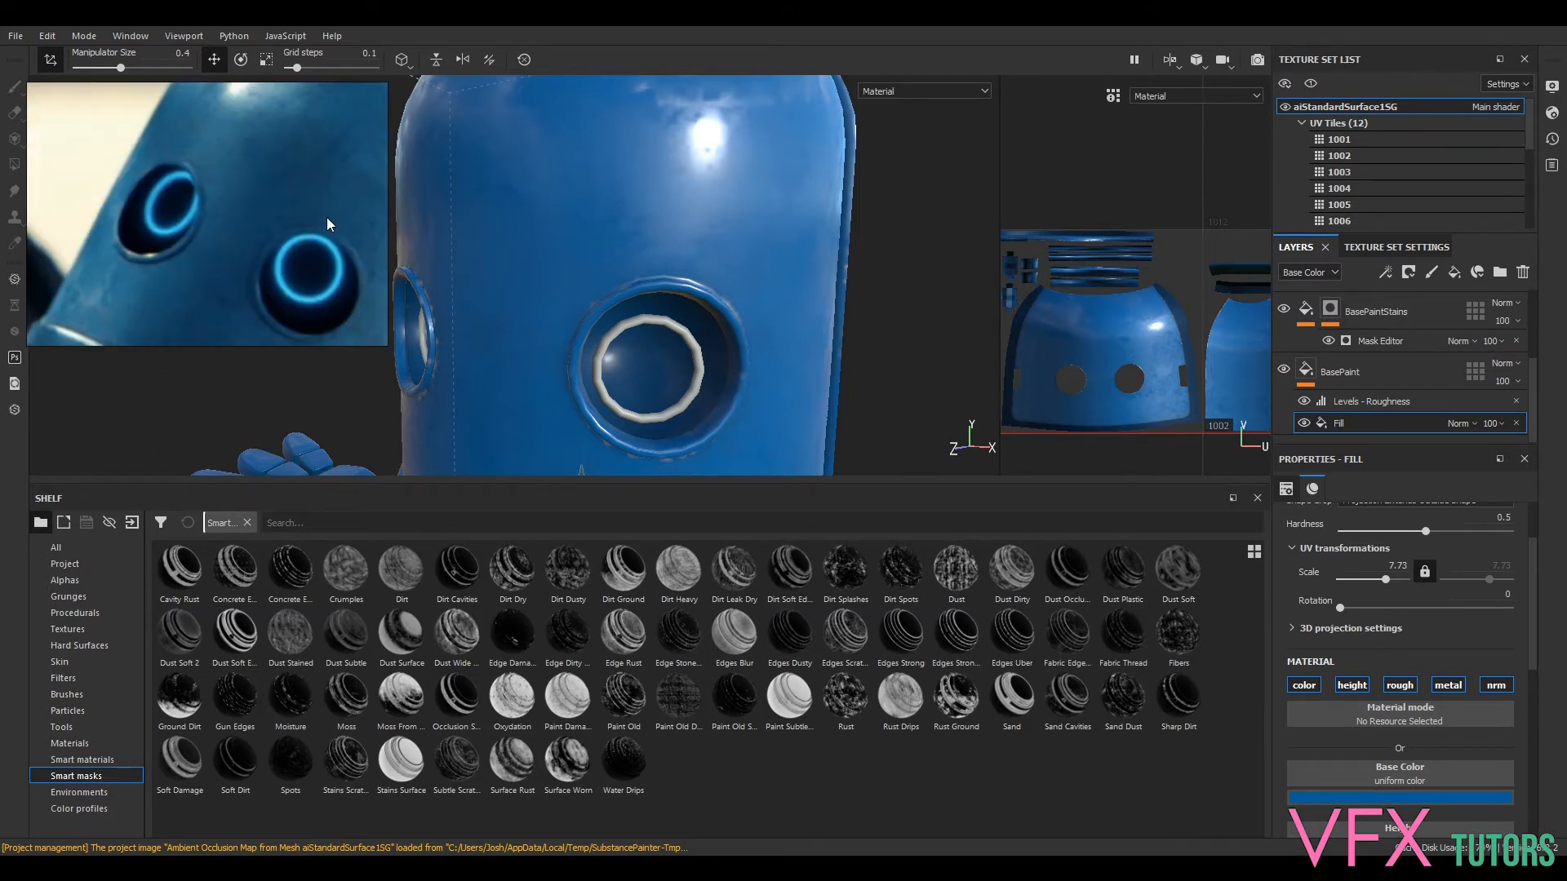
- Check the BasePaintStains fill and set the height of the BasePaint layer's Fill effect to -0.0039
click(1395, 323)
click(1310, 311)
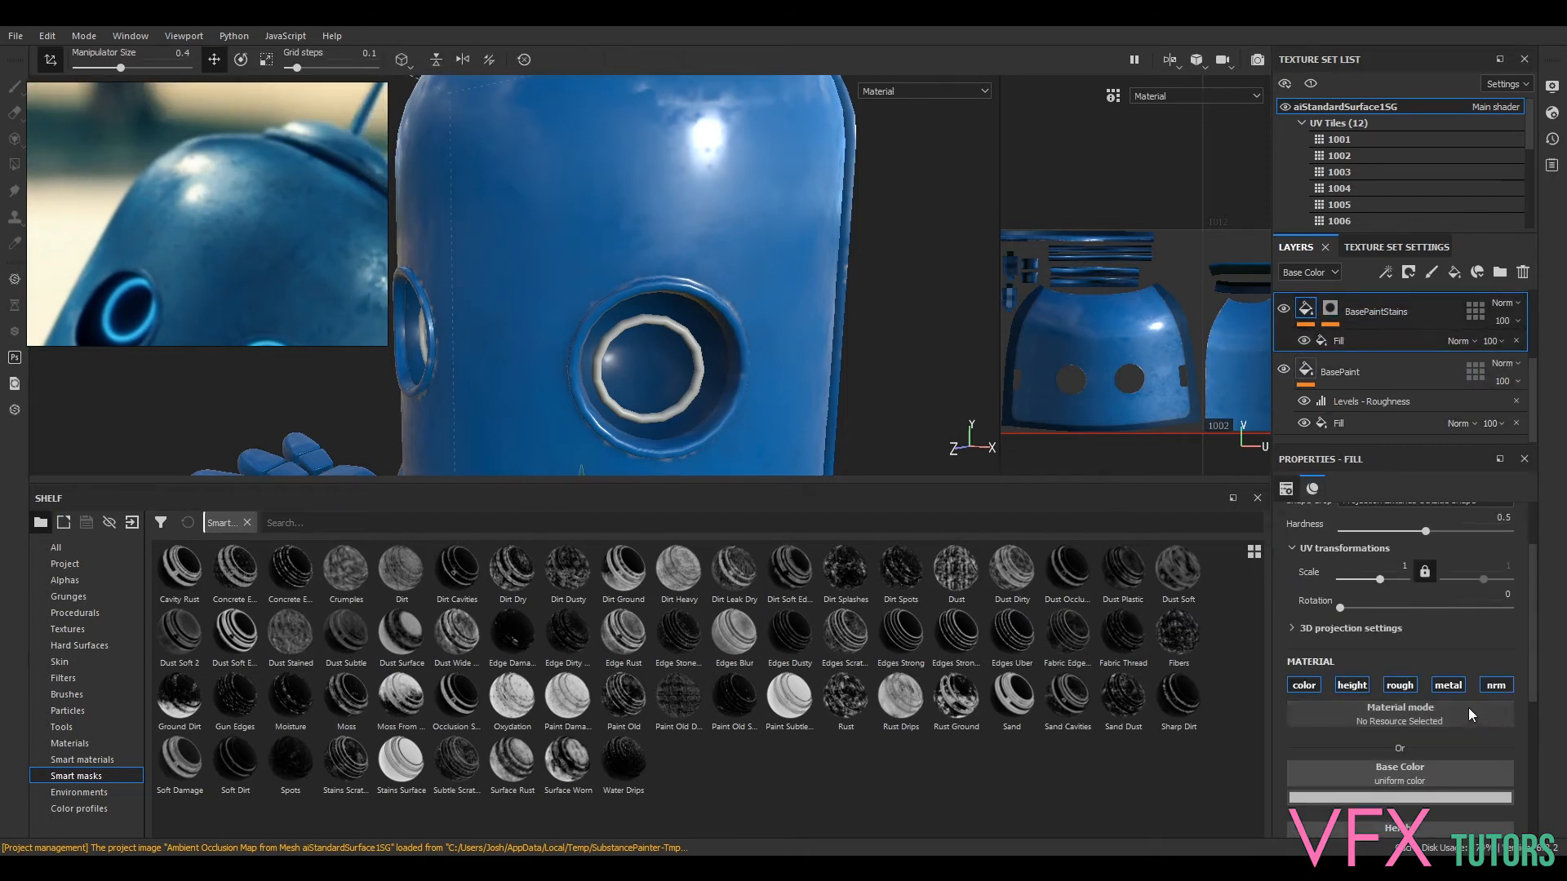
click(1383, 376)
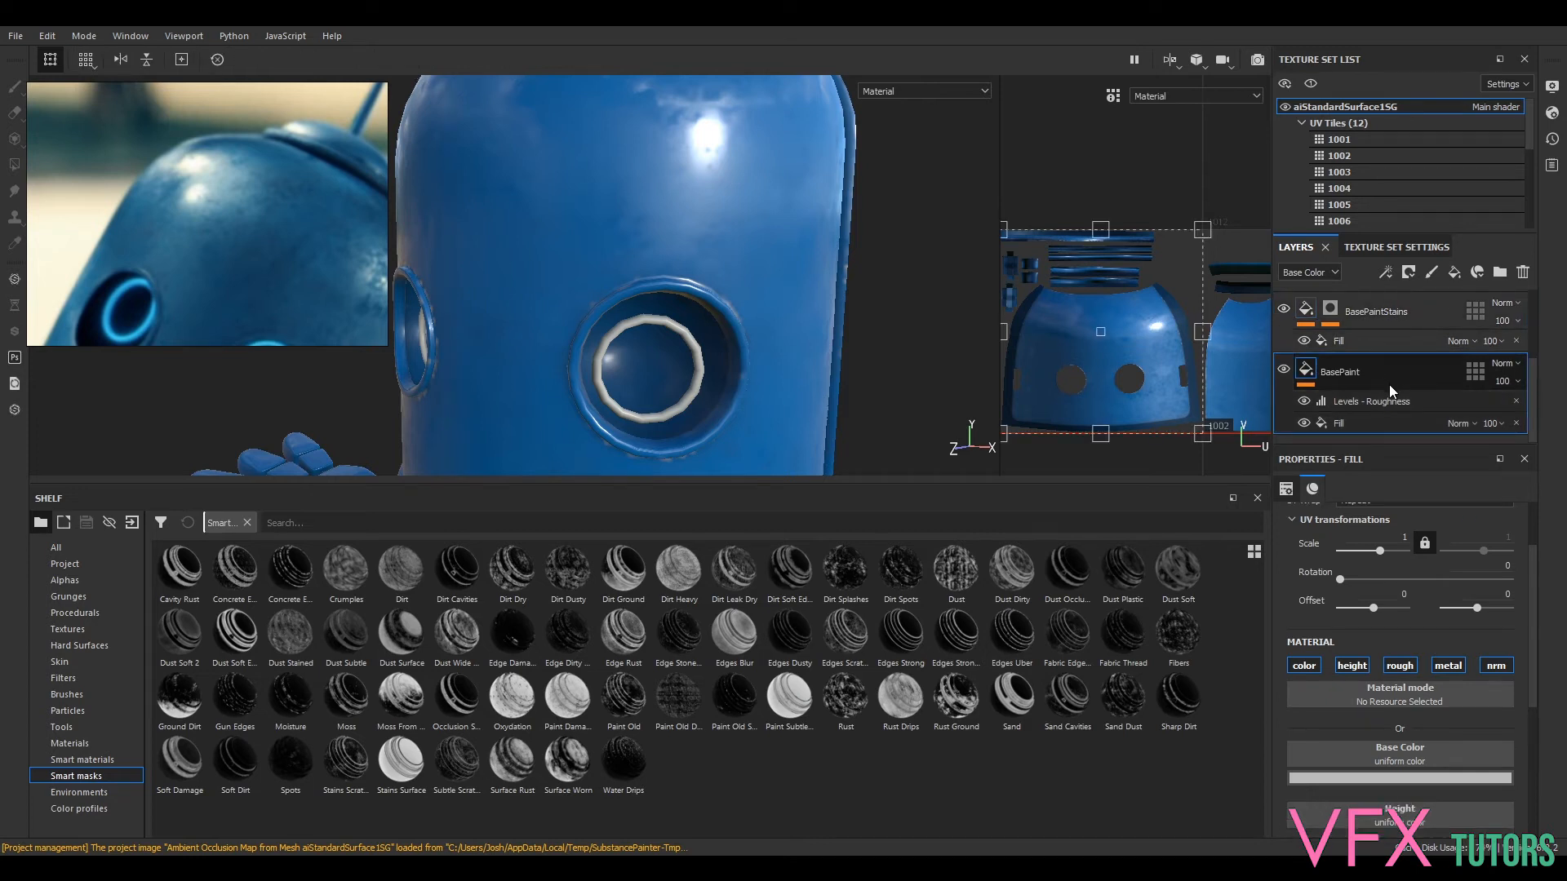
click(1371, 423)
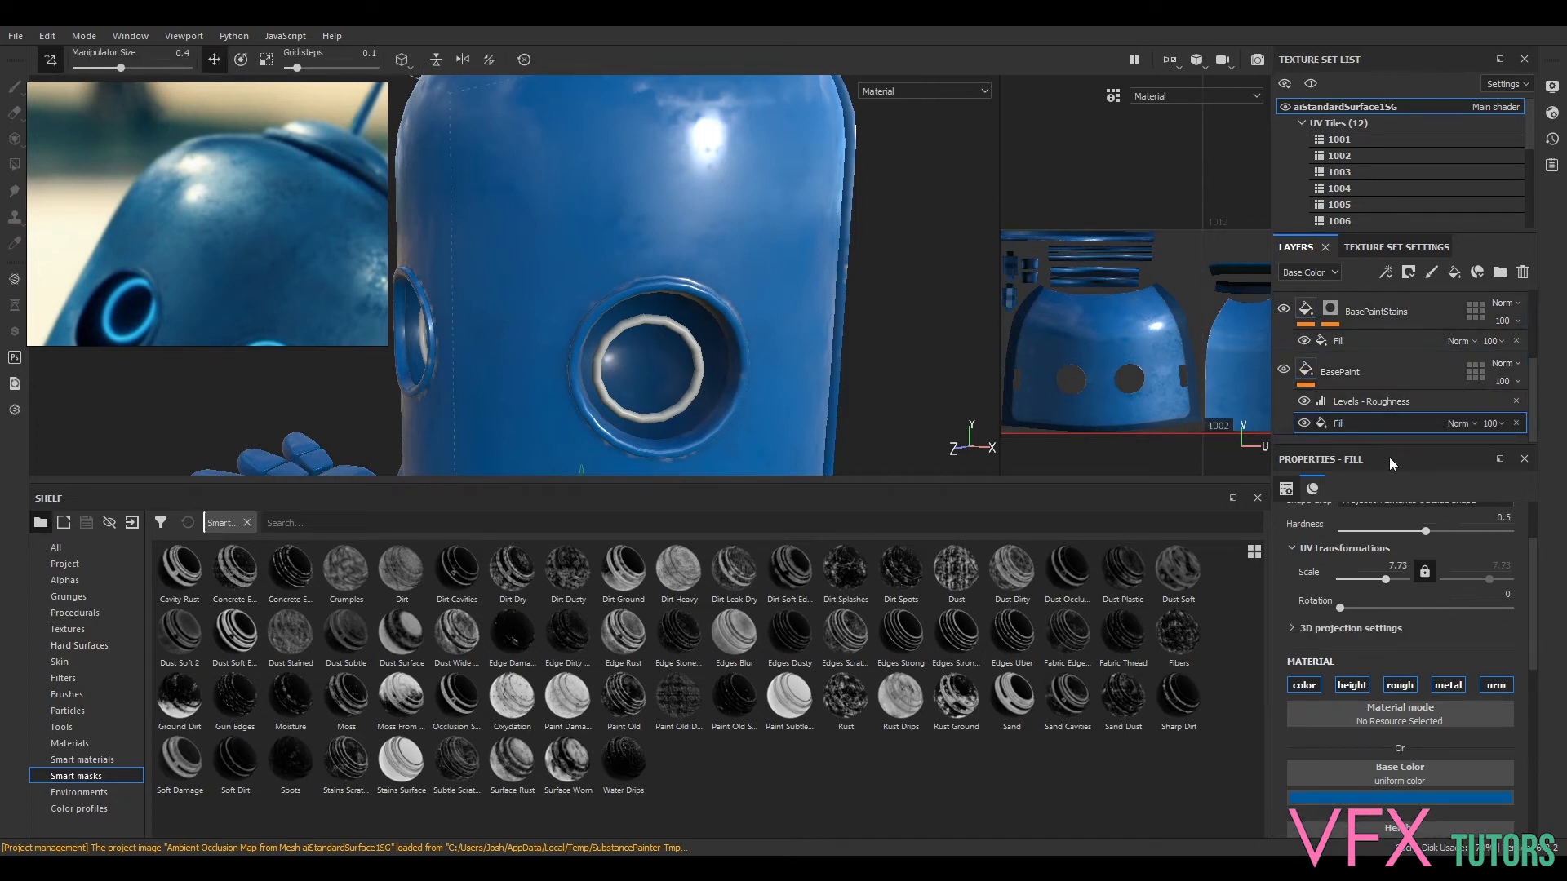
scroll(1428, 781, down, 2)
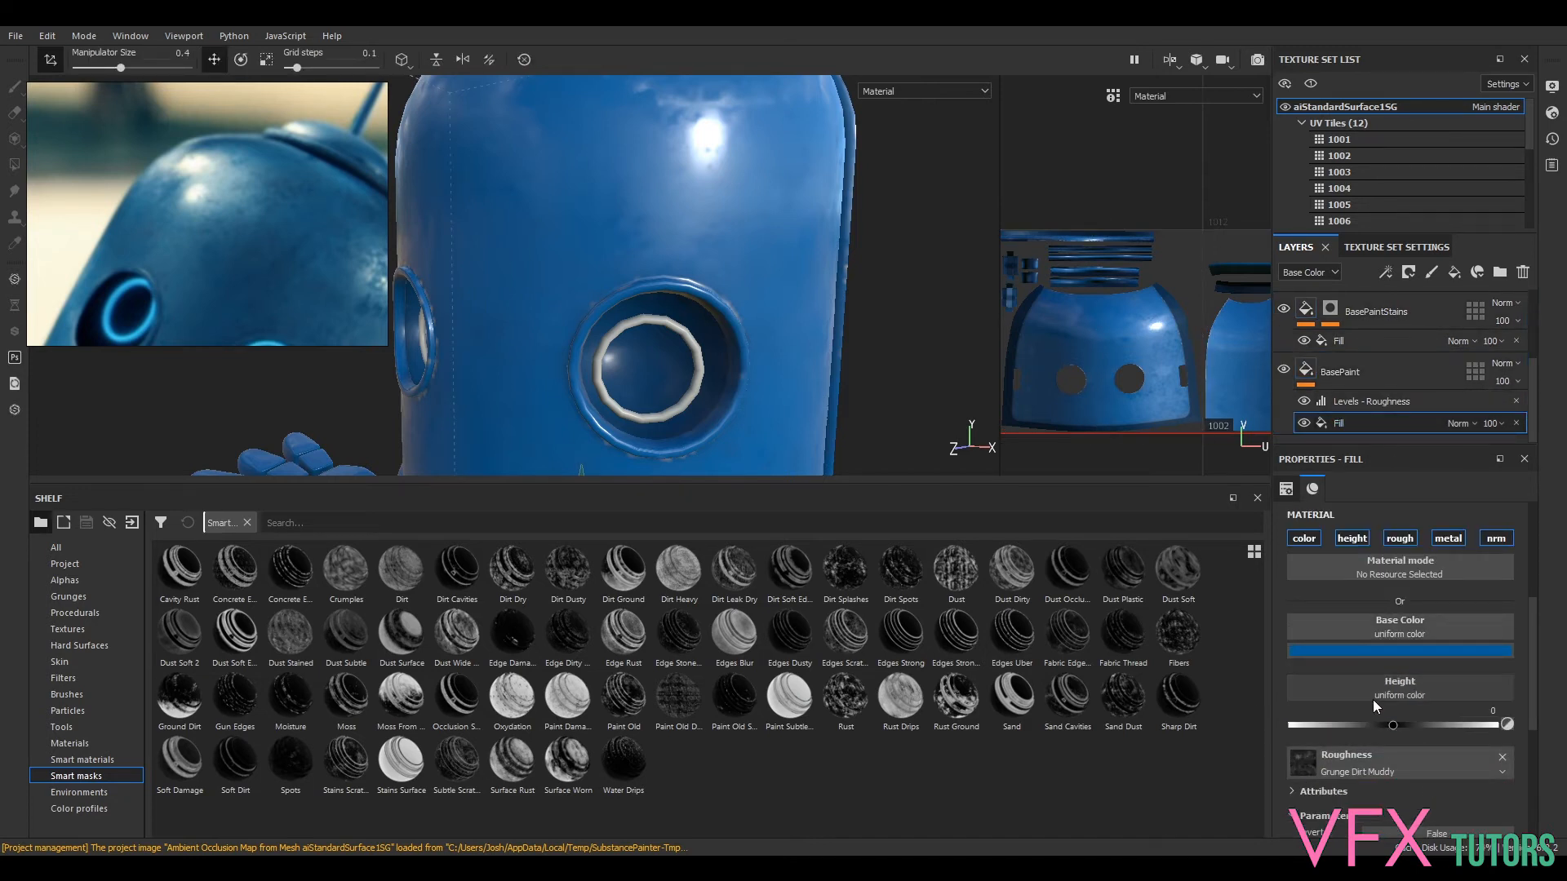
scroll(1409, 708, down, 1)
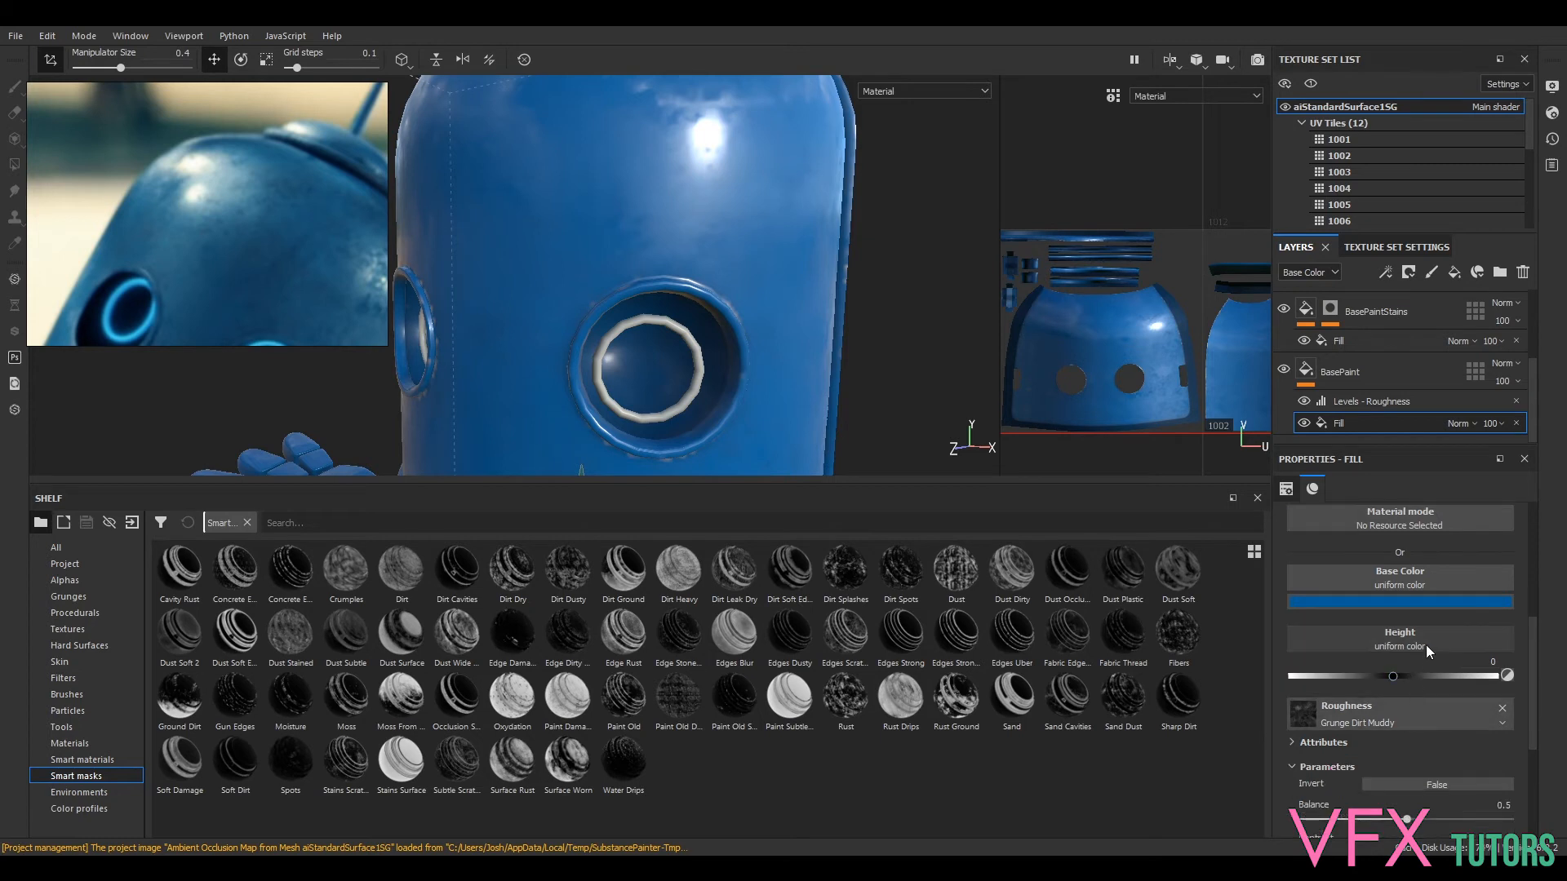
scroll(1413, 637, up, 3)
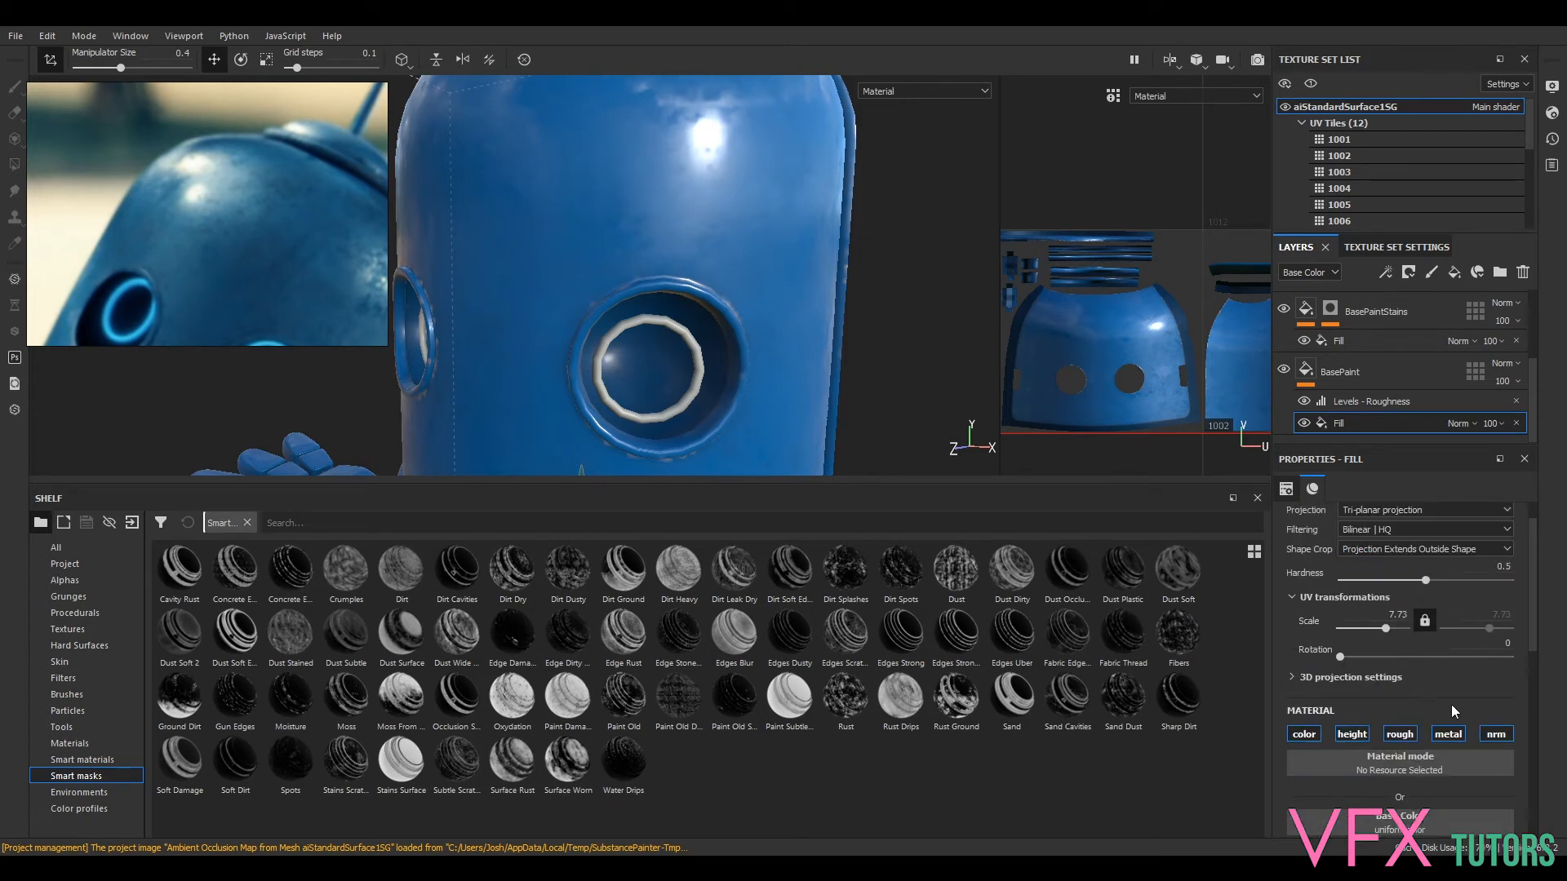
scroll(1451, 704, down, 2)
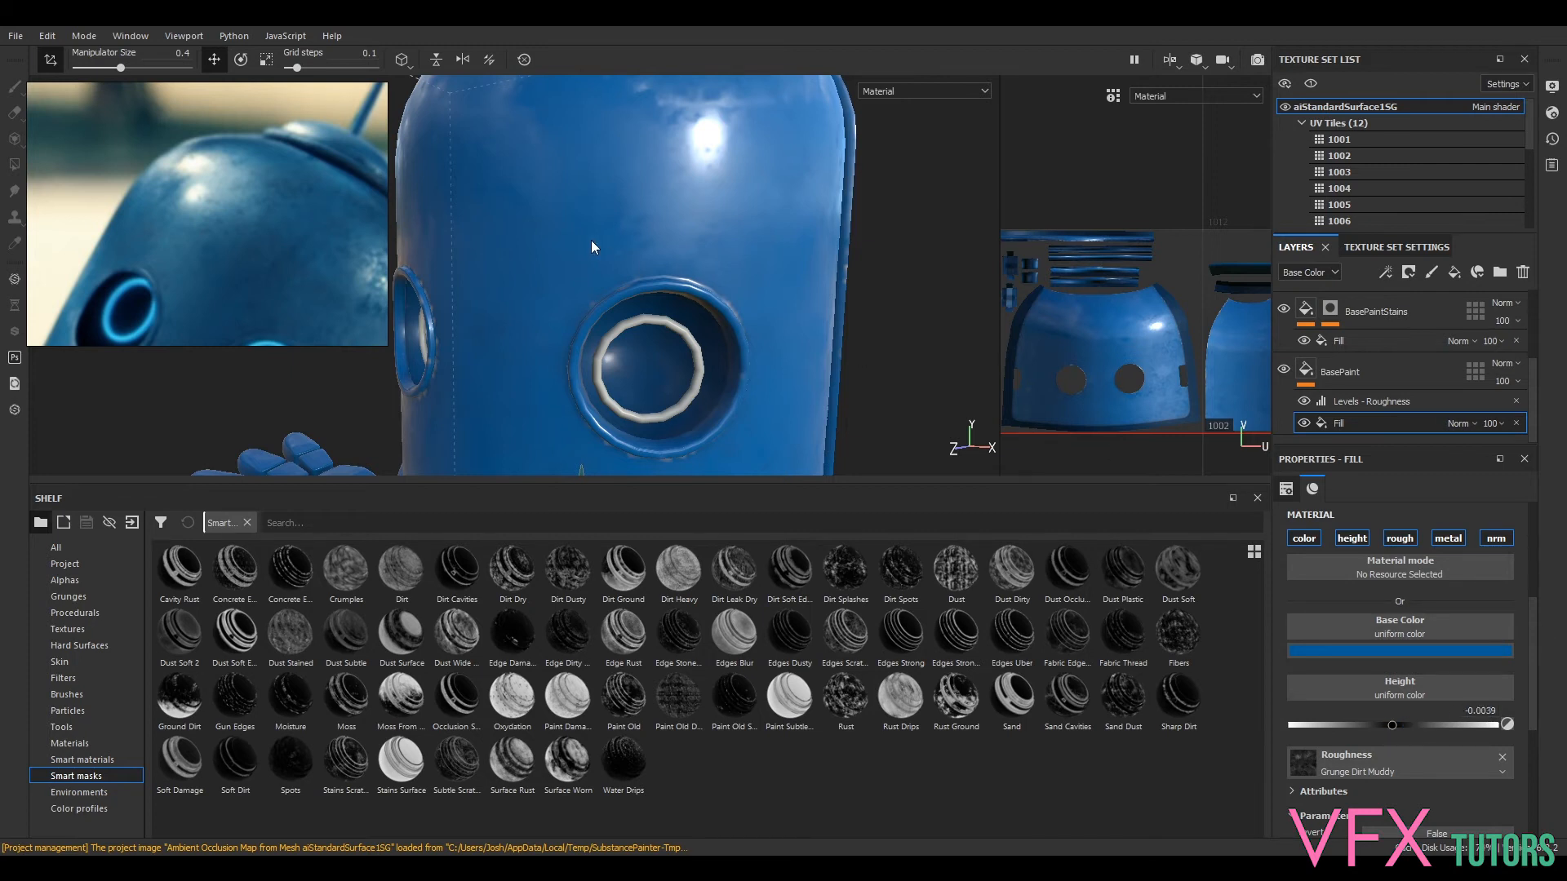
- Examine the paint surface on the robot's head, neck and shoulders from a distance and close up
alt+right_drag(683, 202, 821, 318)
alt+drag(820, 318, 752, 321)
shift+right_drag(752, 321, 893, 364)
alt+middle_drag(892, 364, 856, 165)
alt+drag(855, 166, 870, 168)
alt+middle_drag(869, 168, 877, 289)
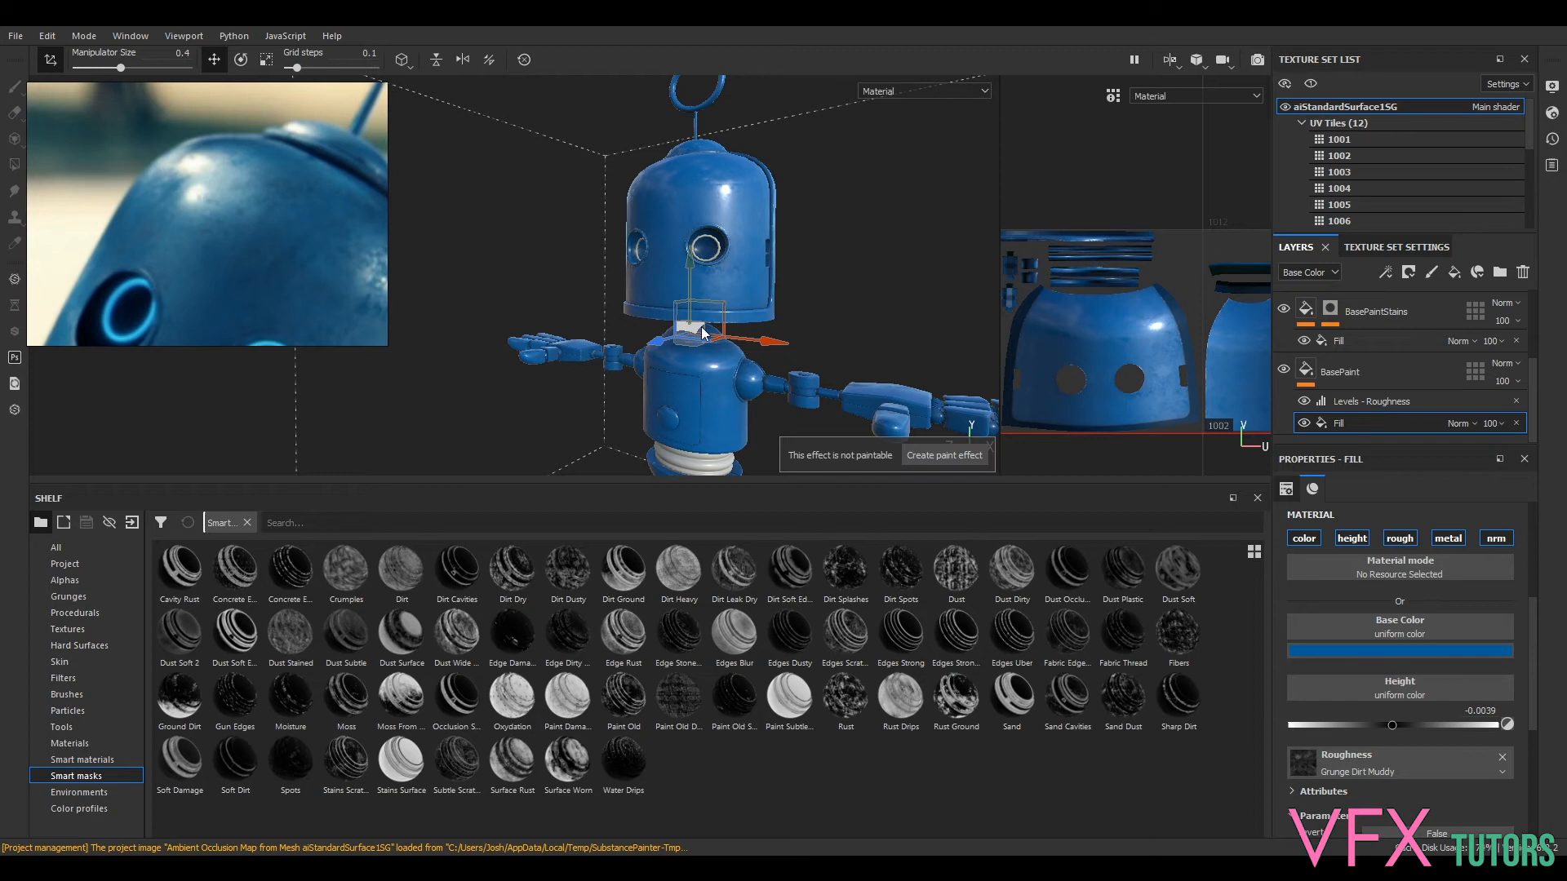
scroll(693, 335, up, 4)
scroll(694, 336, up, 3)
scroll(790, 321, down, 1)
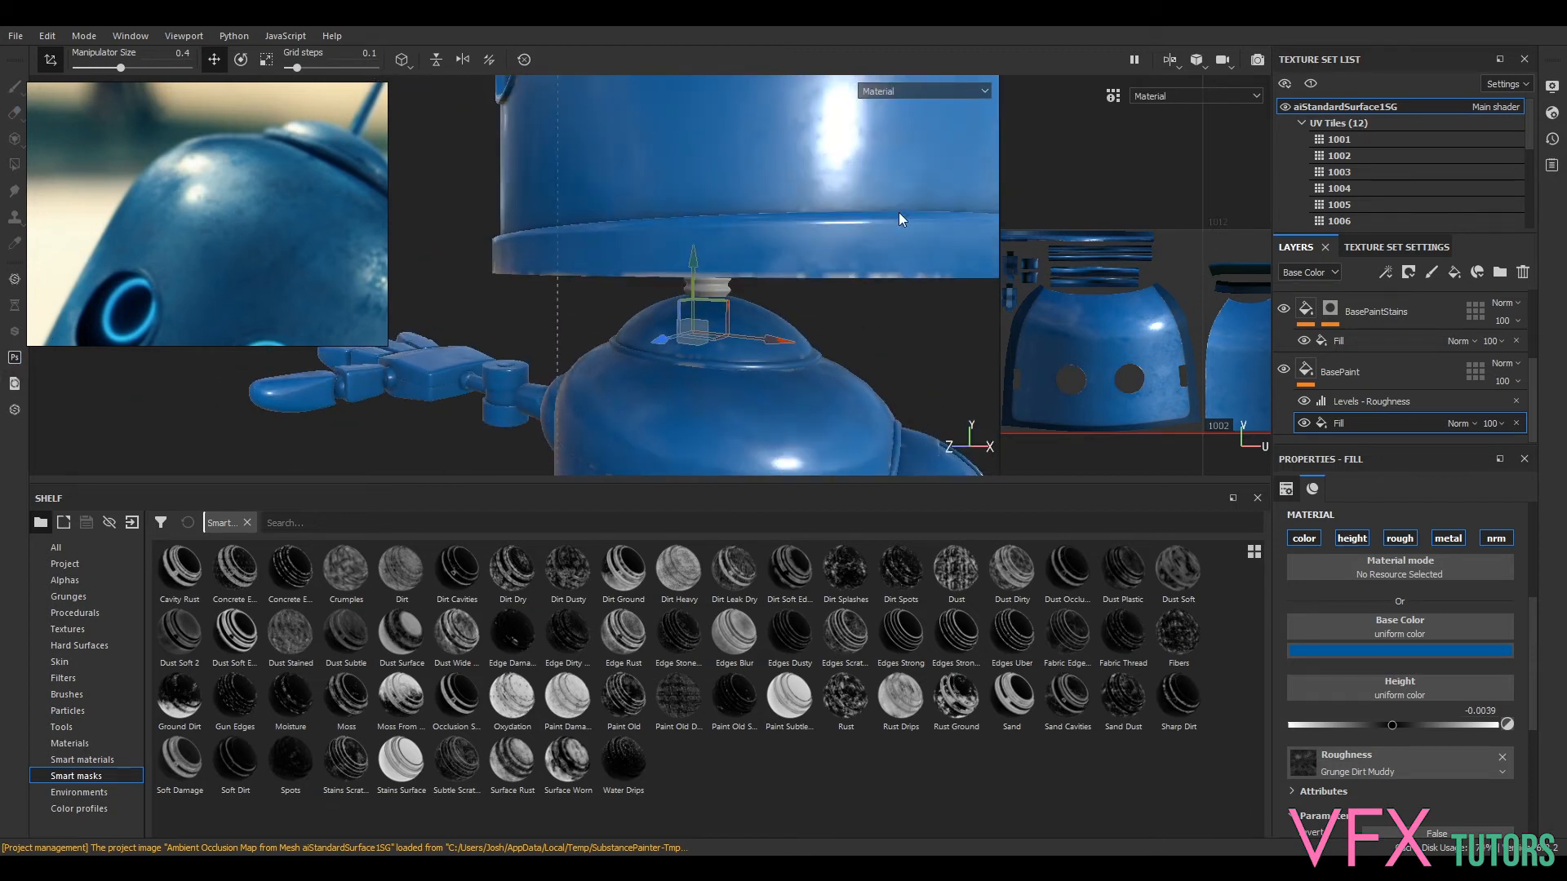
- Select UV tile 1001 and add a paint effect above the Fill effect of the BasePaint layer
click(1339, 141)
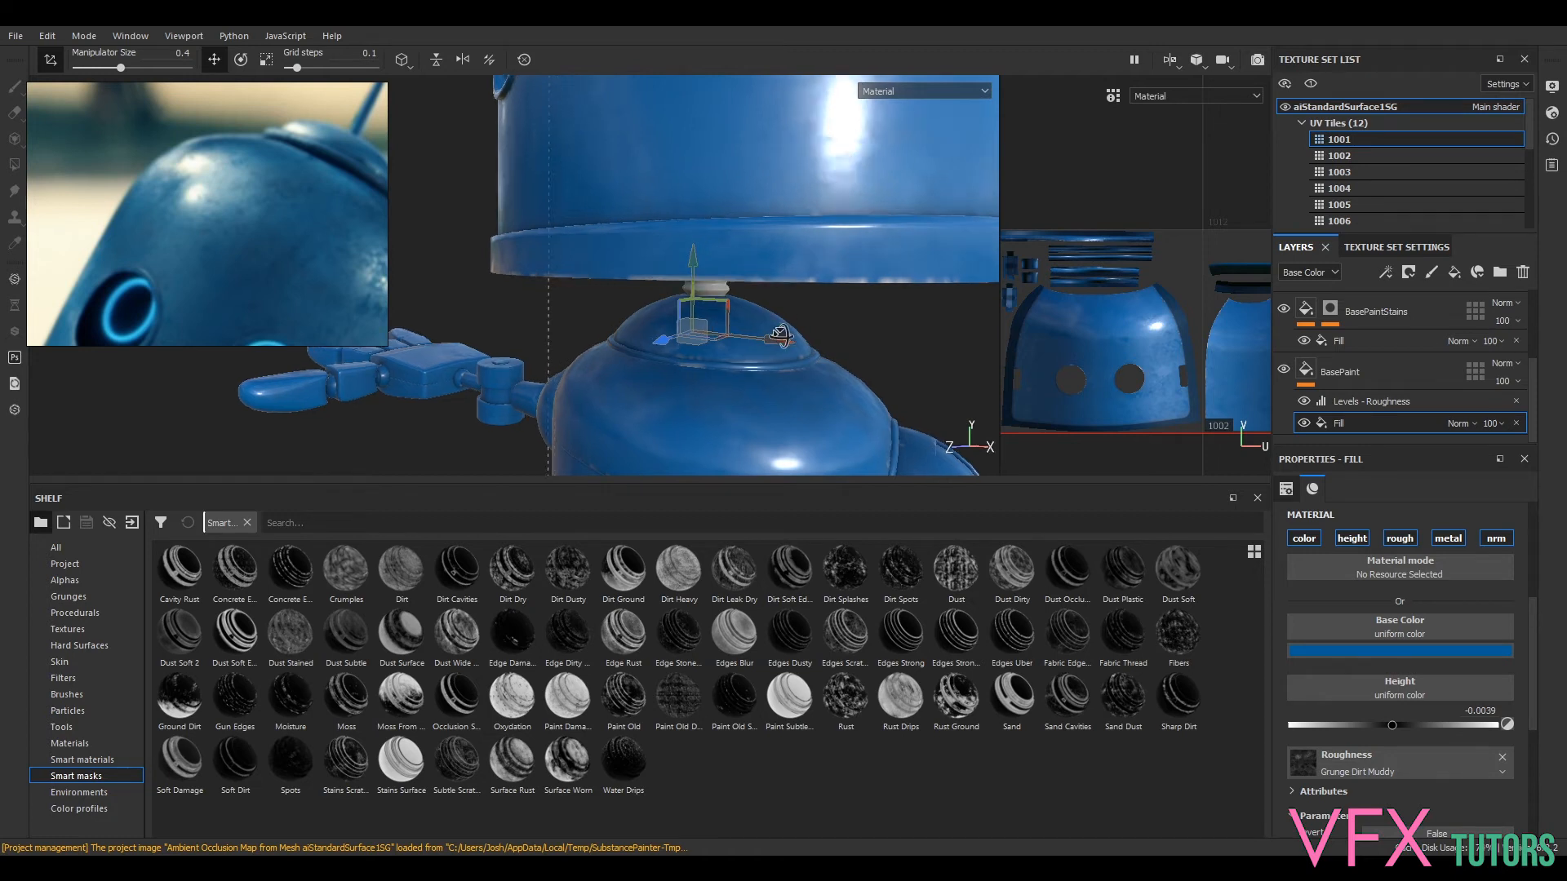
scroll(747, 335, up, 2)
drag(743, 341, 768, 335)
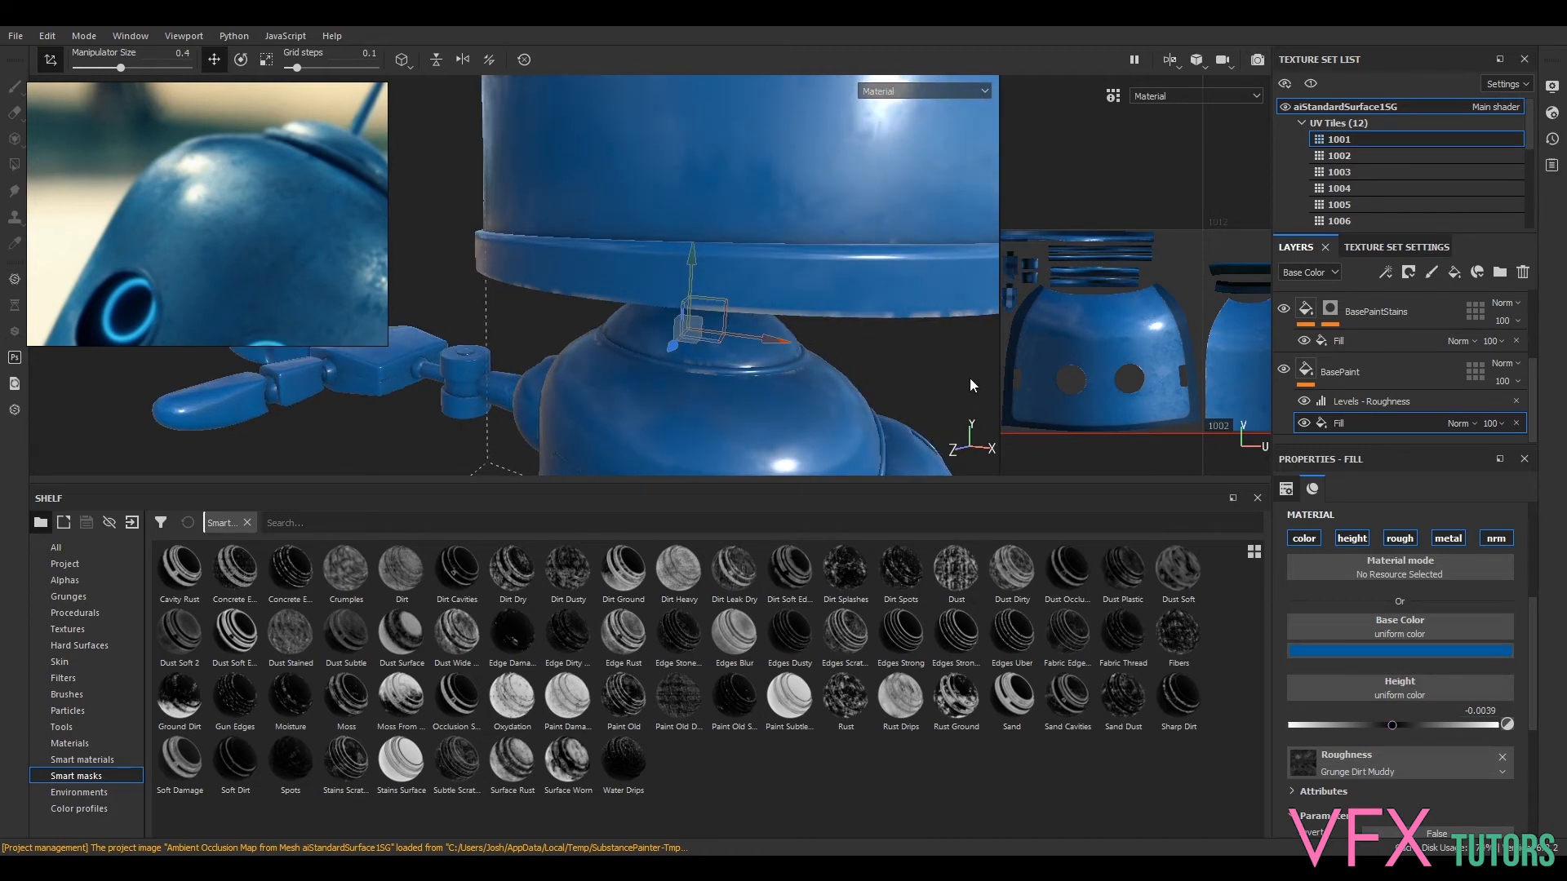
scroll(855, 380, down, 4)
scroll(889, 338, down, 5)
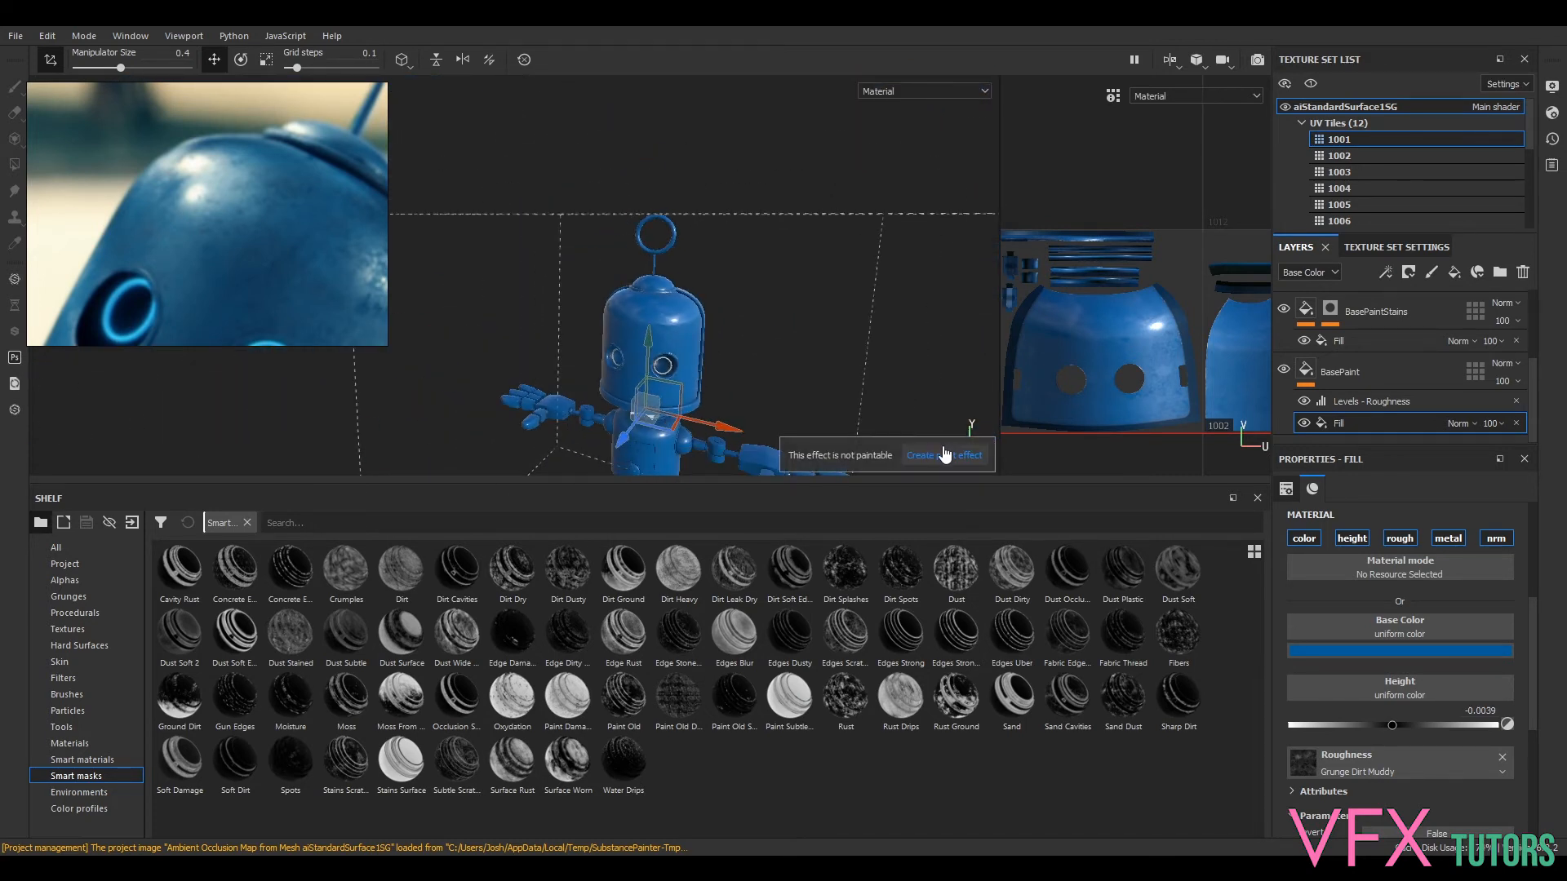
click(944, 455)
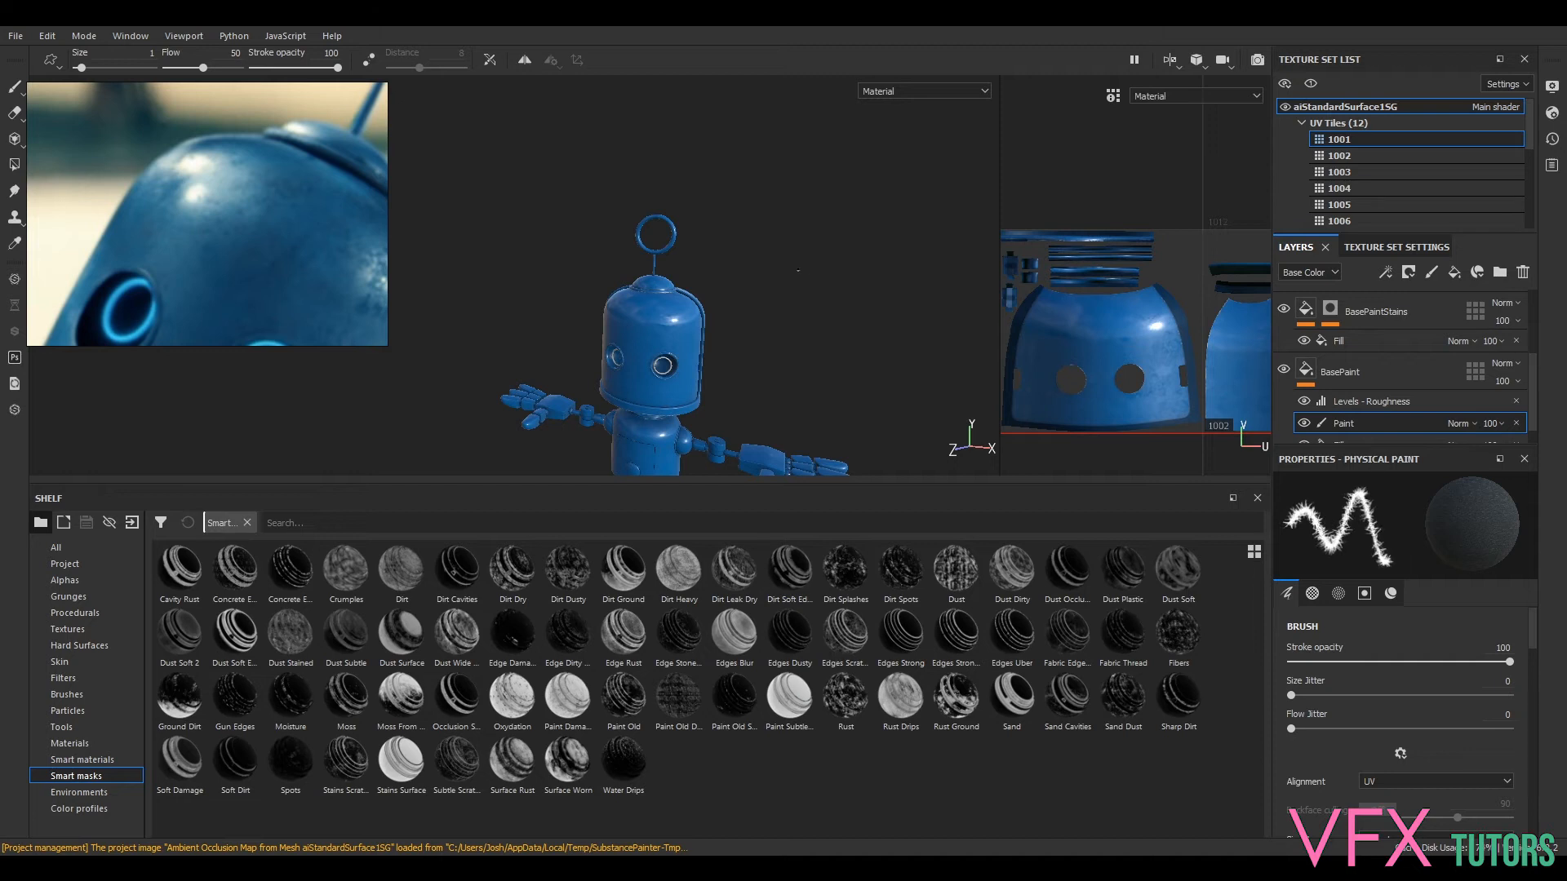
- Select the Moisture smart mask and switch from physical paint to the standard Paint tool
click(290, 699)
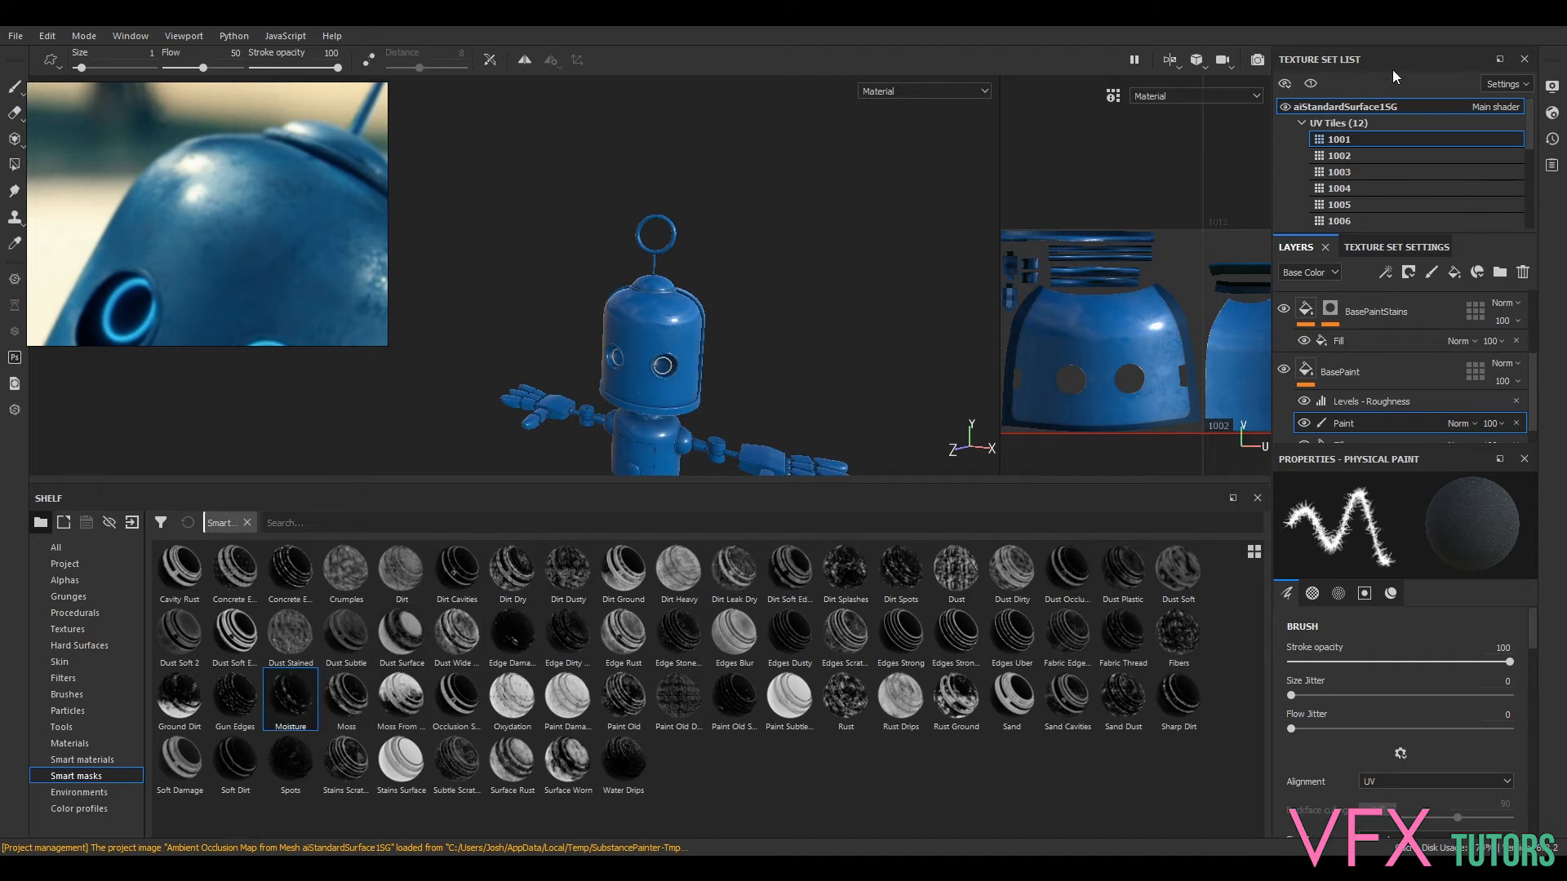
alt+middle_drag(718, 318, 773, 245)
alt+right_drag(773, 245, 571, 273)
click(20, 91)
mouse_move(725, 321)
alt+right_down()
mouse_move(772, 312)
mouse_move(699, 344)
alt+right_up()
alt+drag(857, 404, 761, 357)
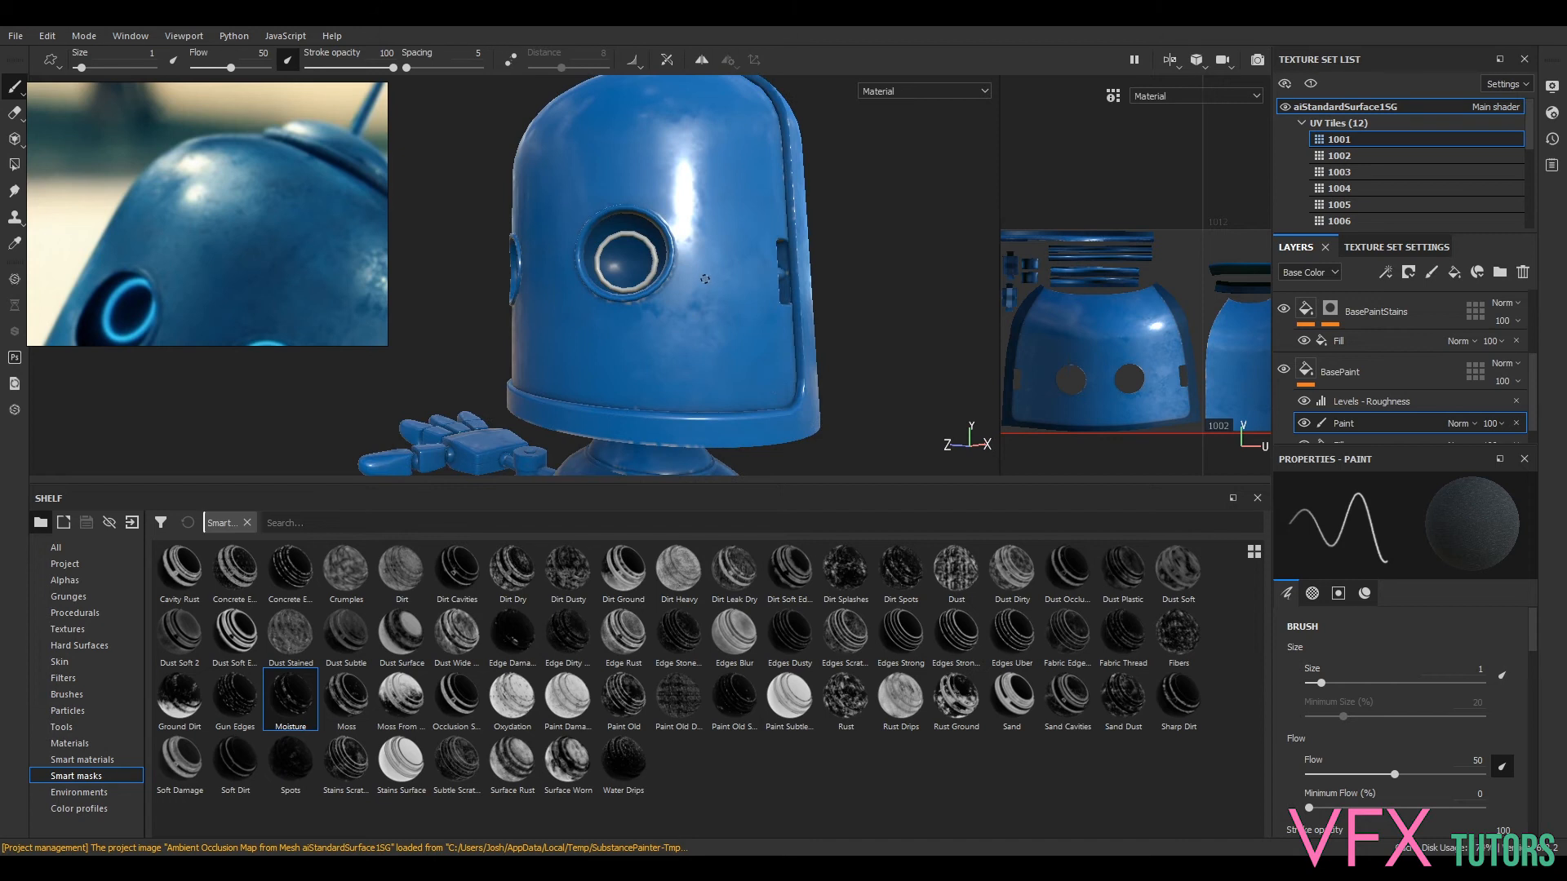
alt+right_drag(806, 290, 826, 318)
alt+middle_drag(826, 318, 724, 215)
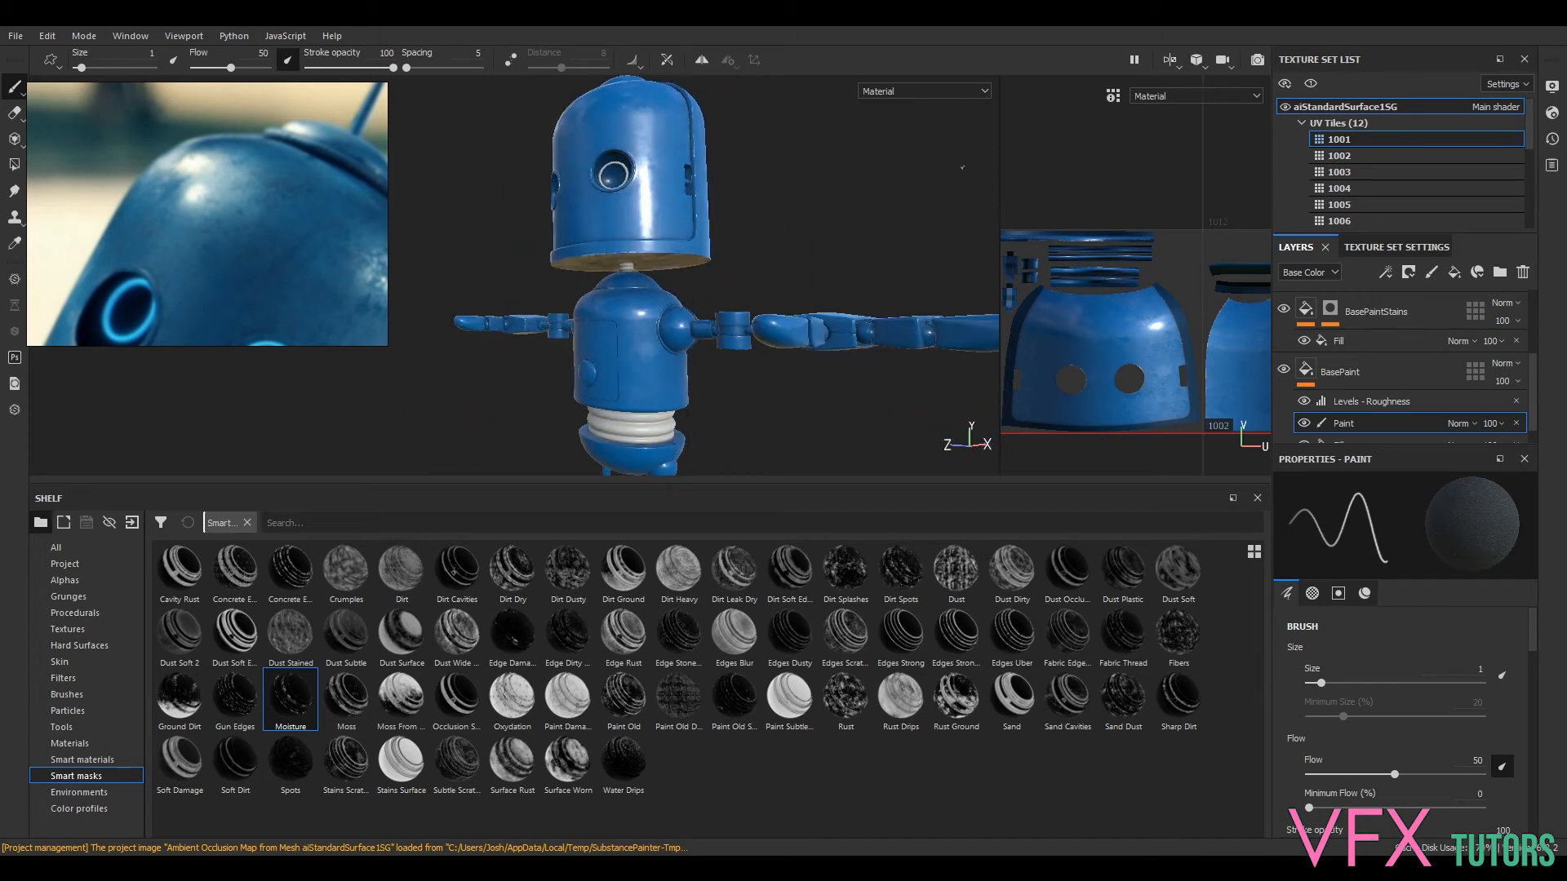
- Render the robot in Iray and examine the blue paint on its head and torso from close up and further back
alt+drag(828, 241, 847, 253)
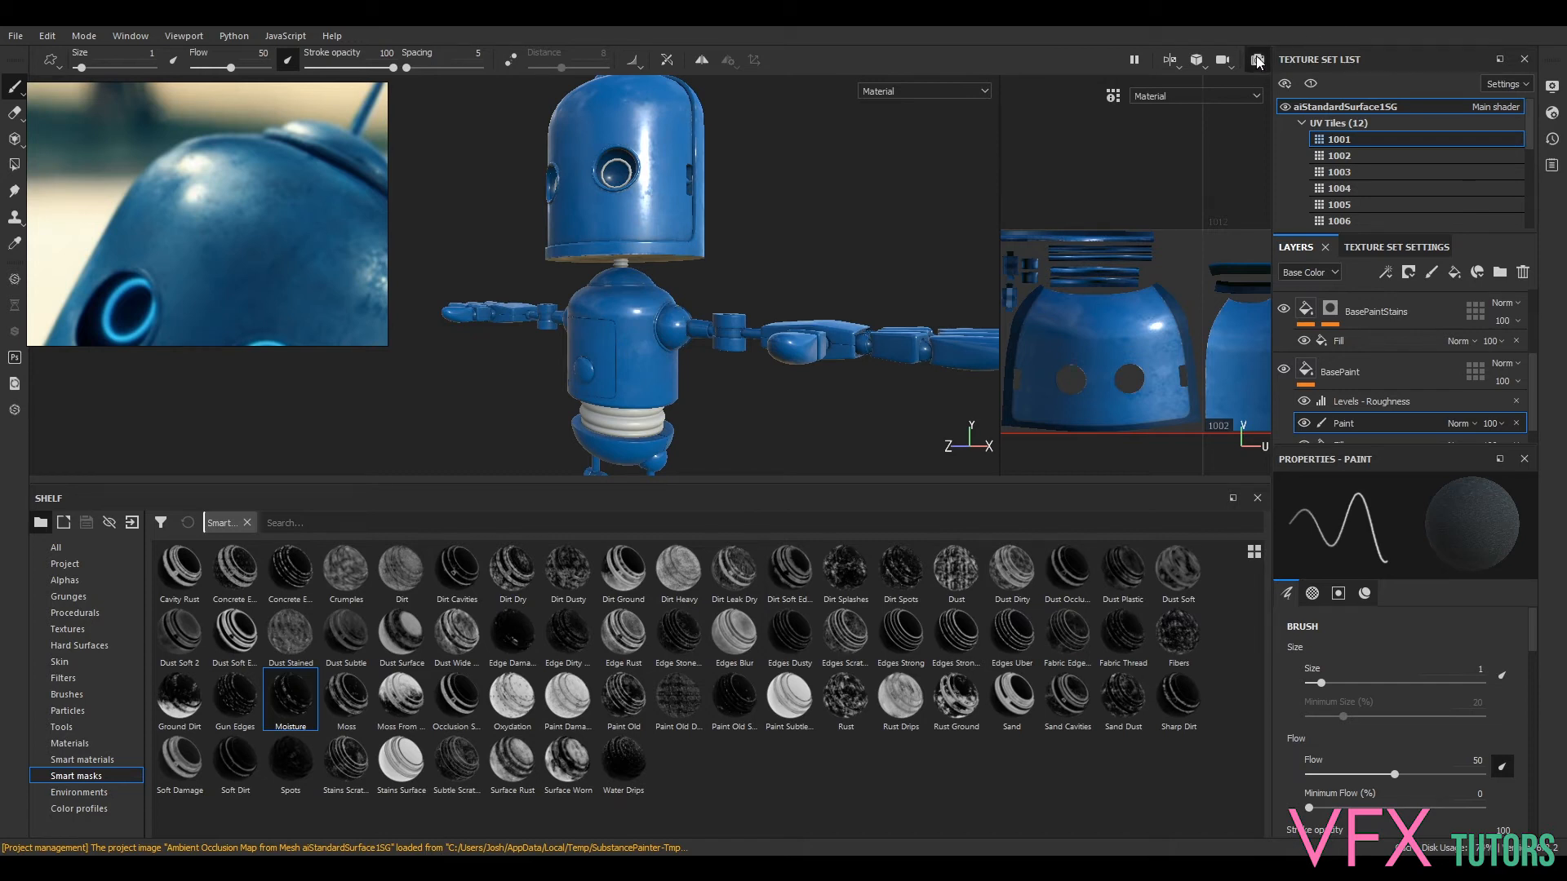
key(F10)
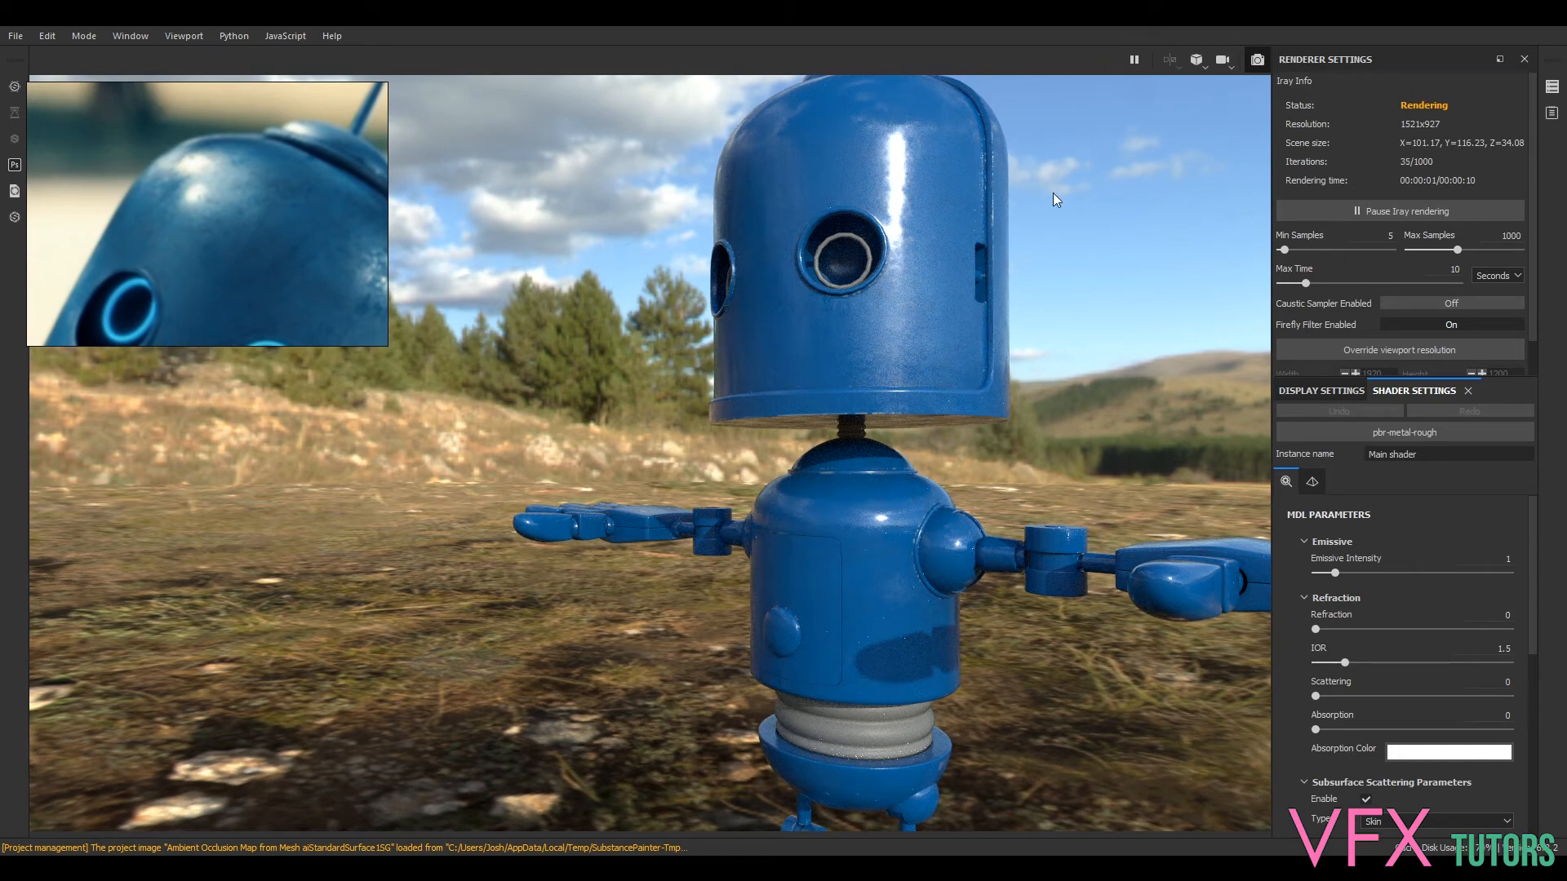
alt+drag(1089, 194, 974, 390)
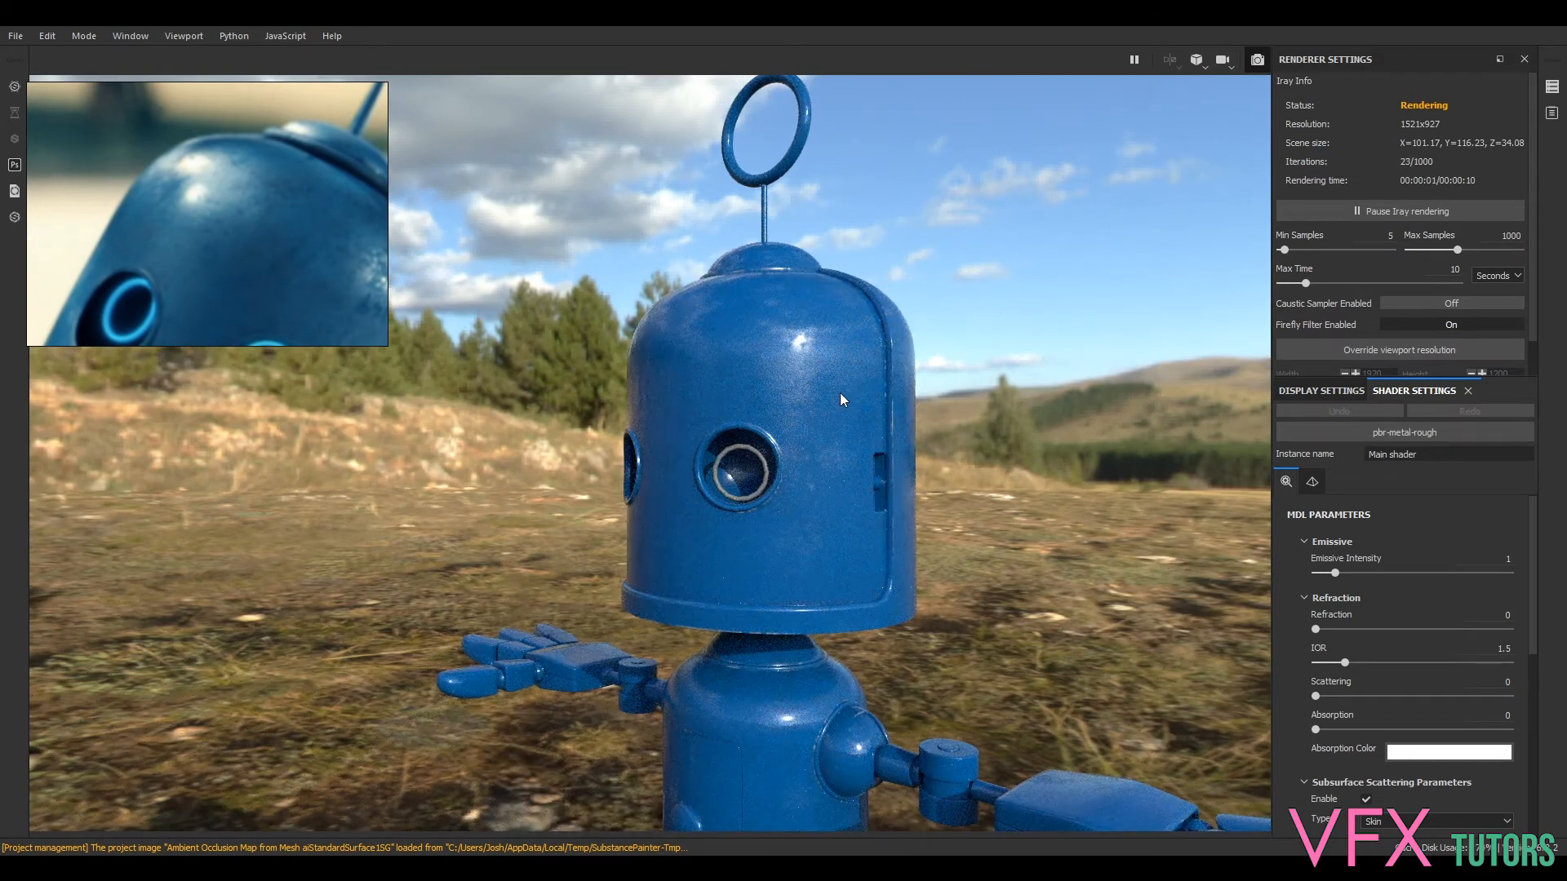
scroll(840, 393, down, 3)
scroll(840, 400, up, 6)
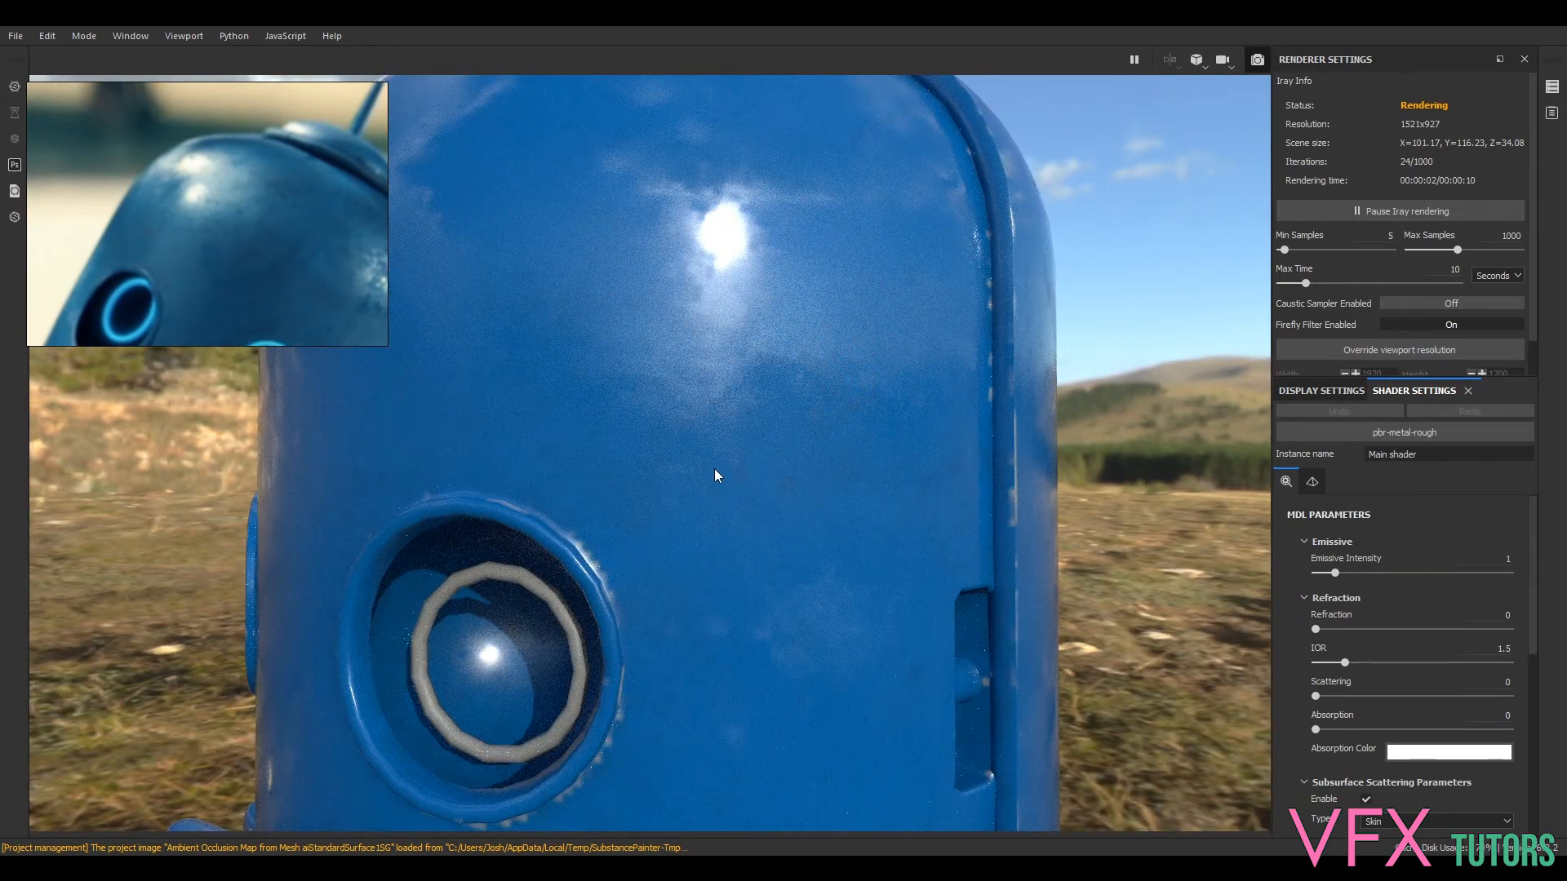
scroll(715, 468, down, 2)
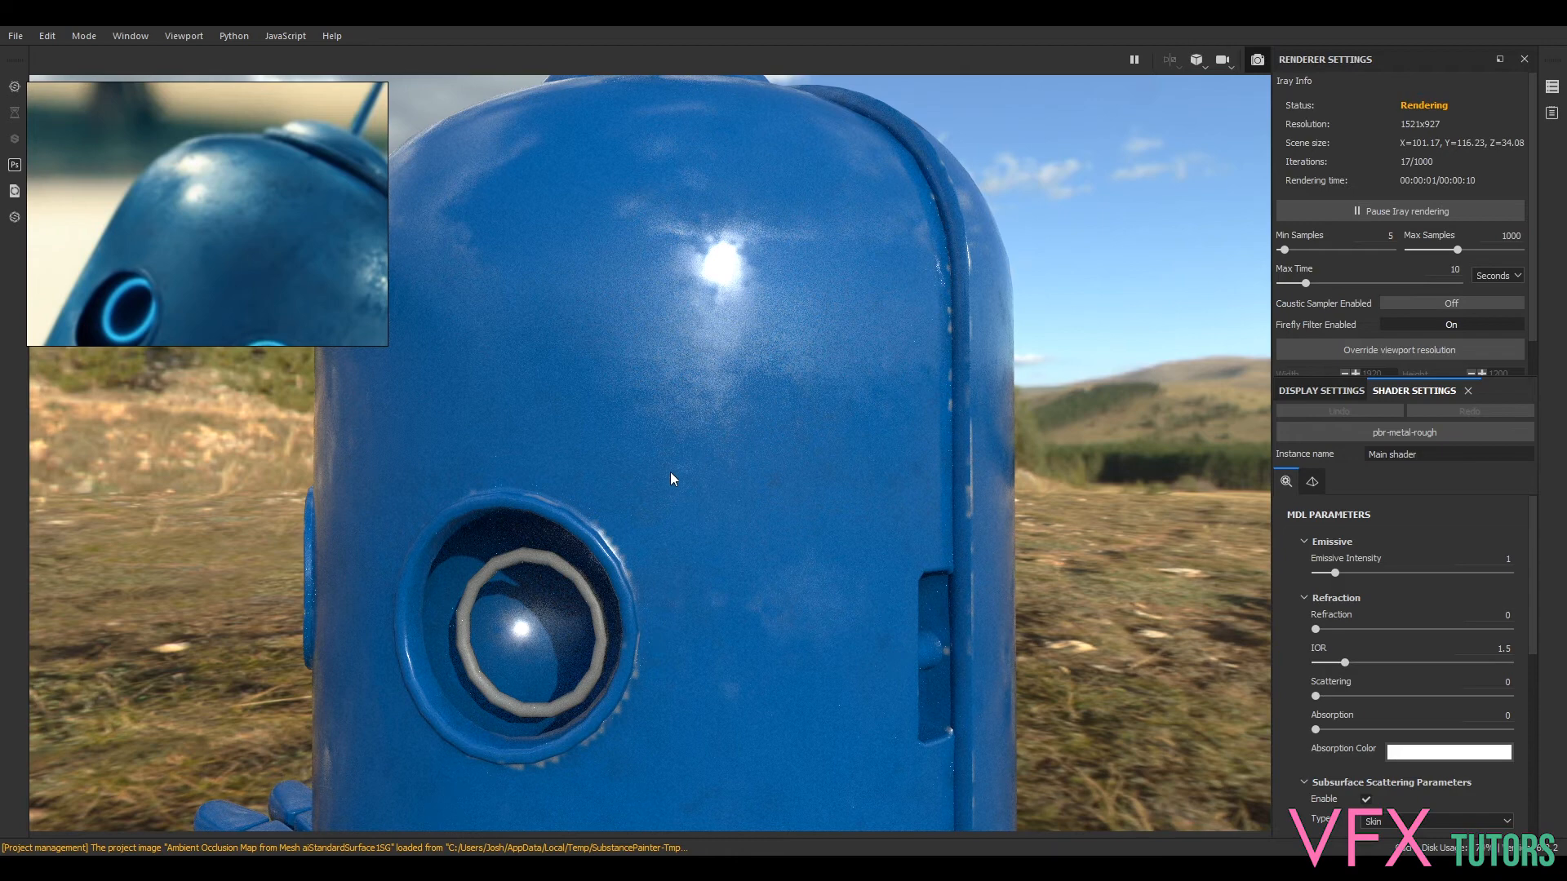
scroll(807, 441, down, 2)
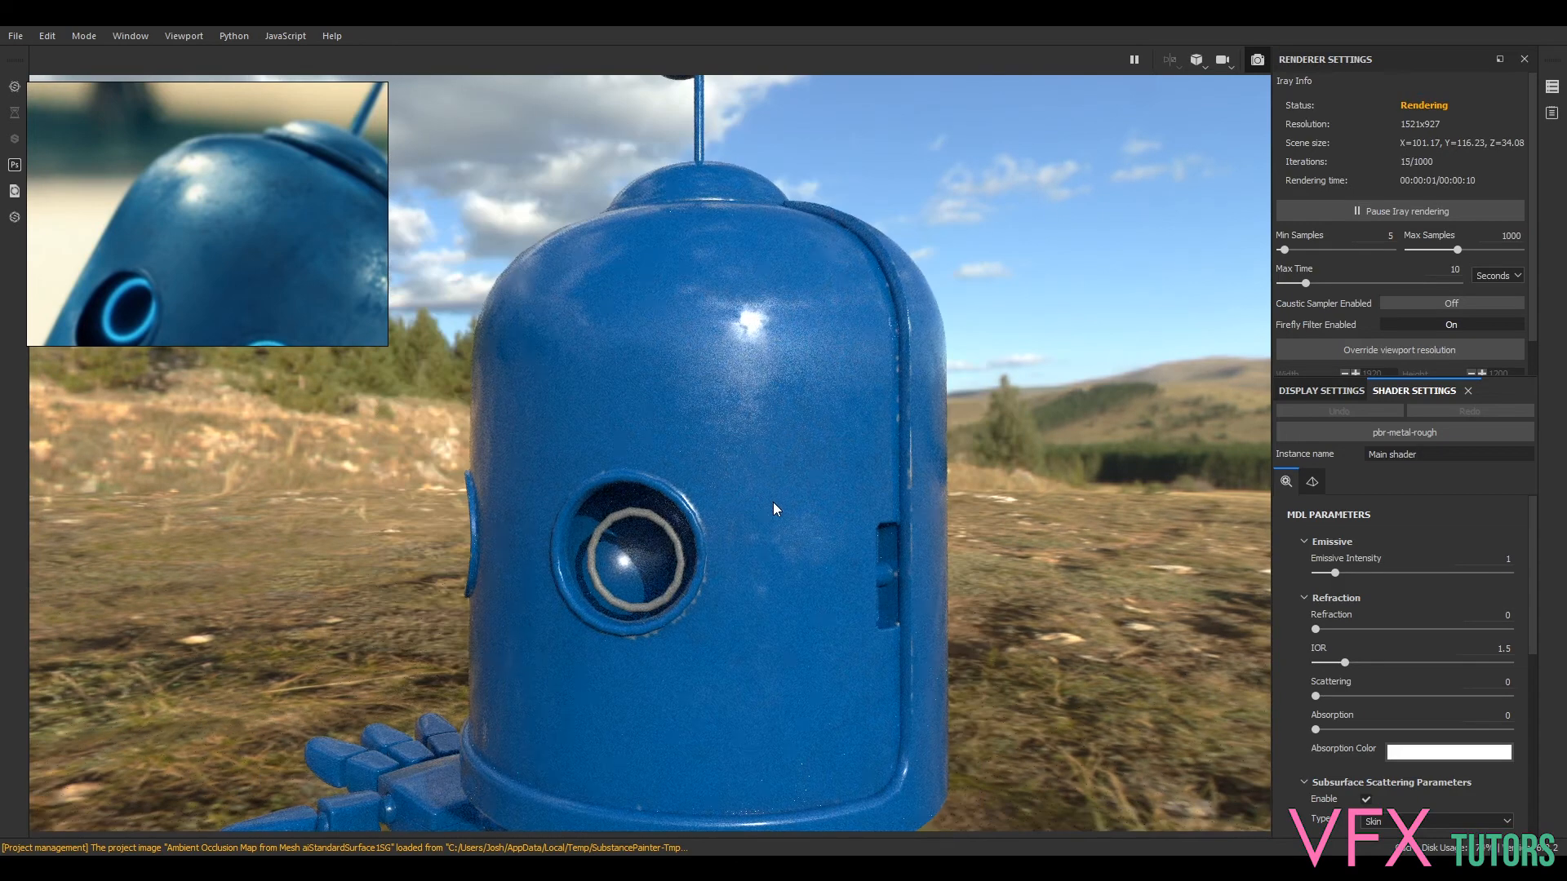
scroll(773, 503, down, 2)
alt+middle_drag(838, 515, 1045, 292)
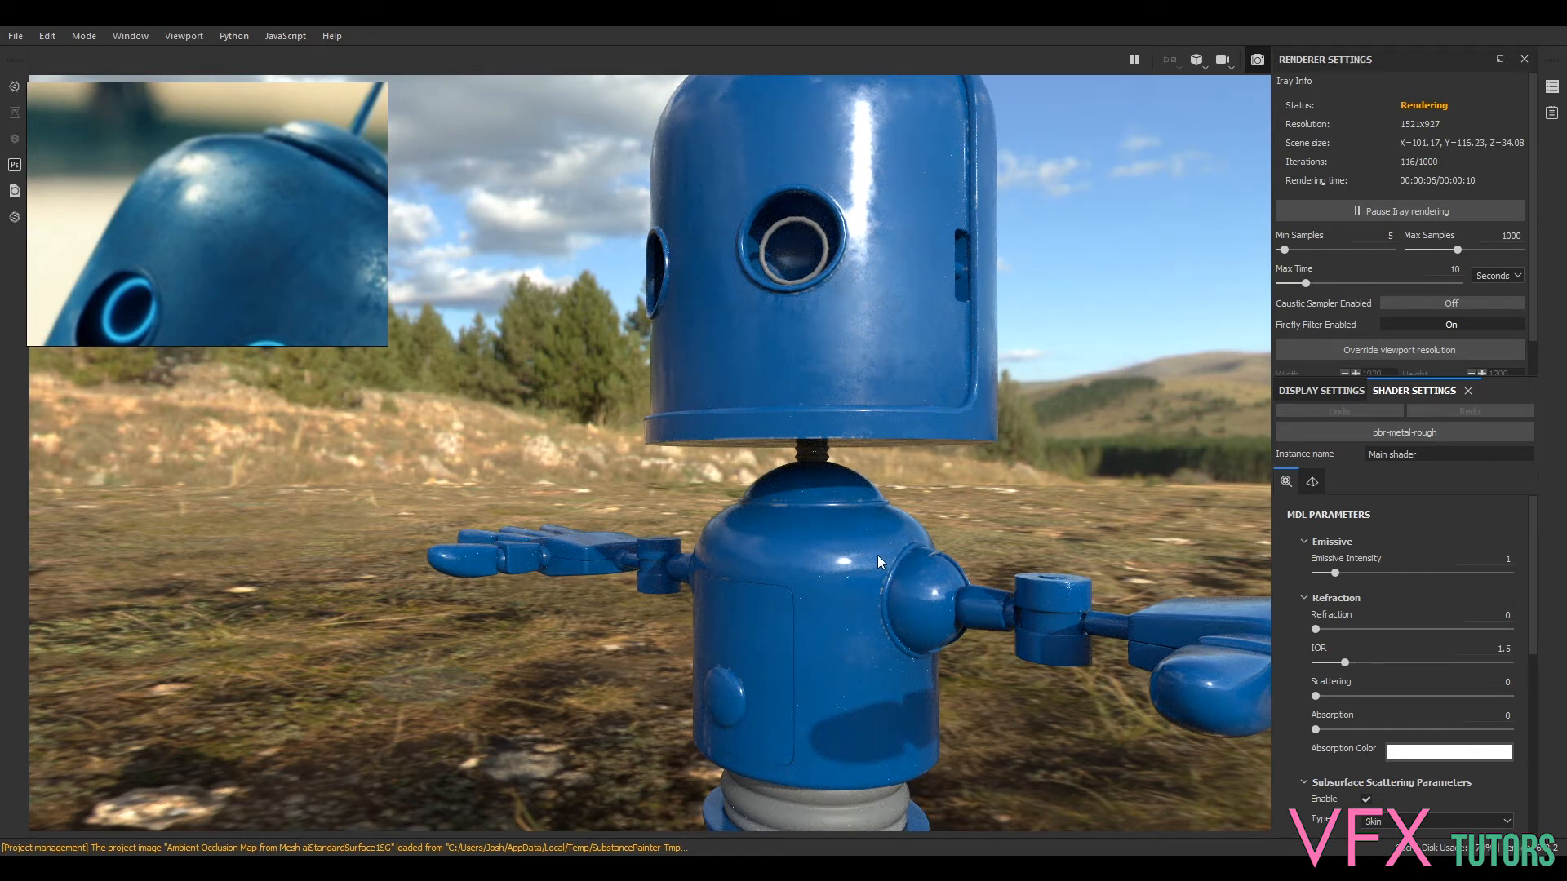
scroll(892, 438, down, 2)
scroll(892, 438, up, 5)
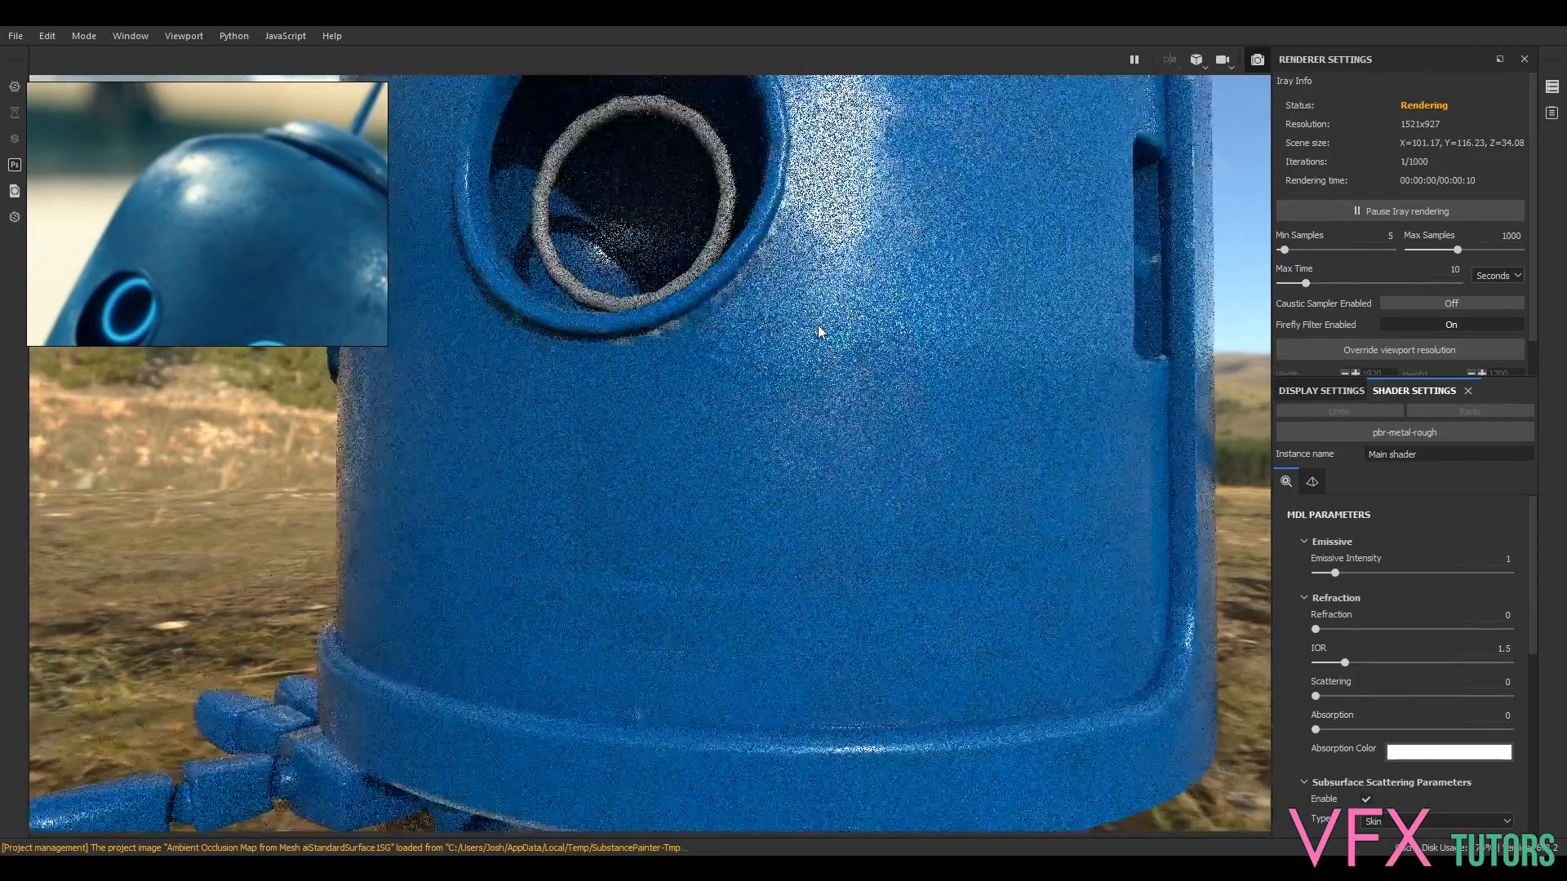
scroll(815, 370, up, 4)
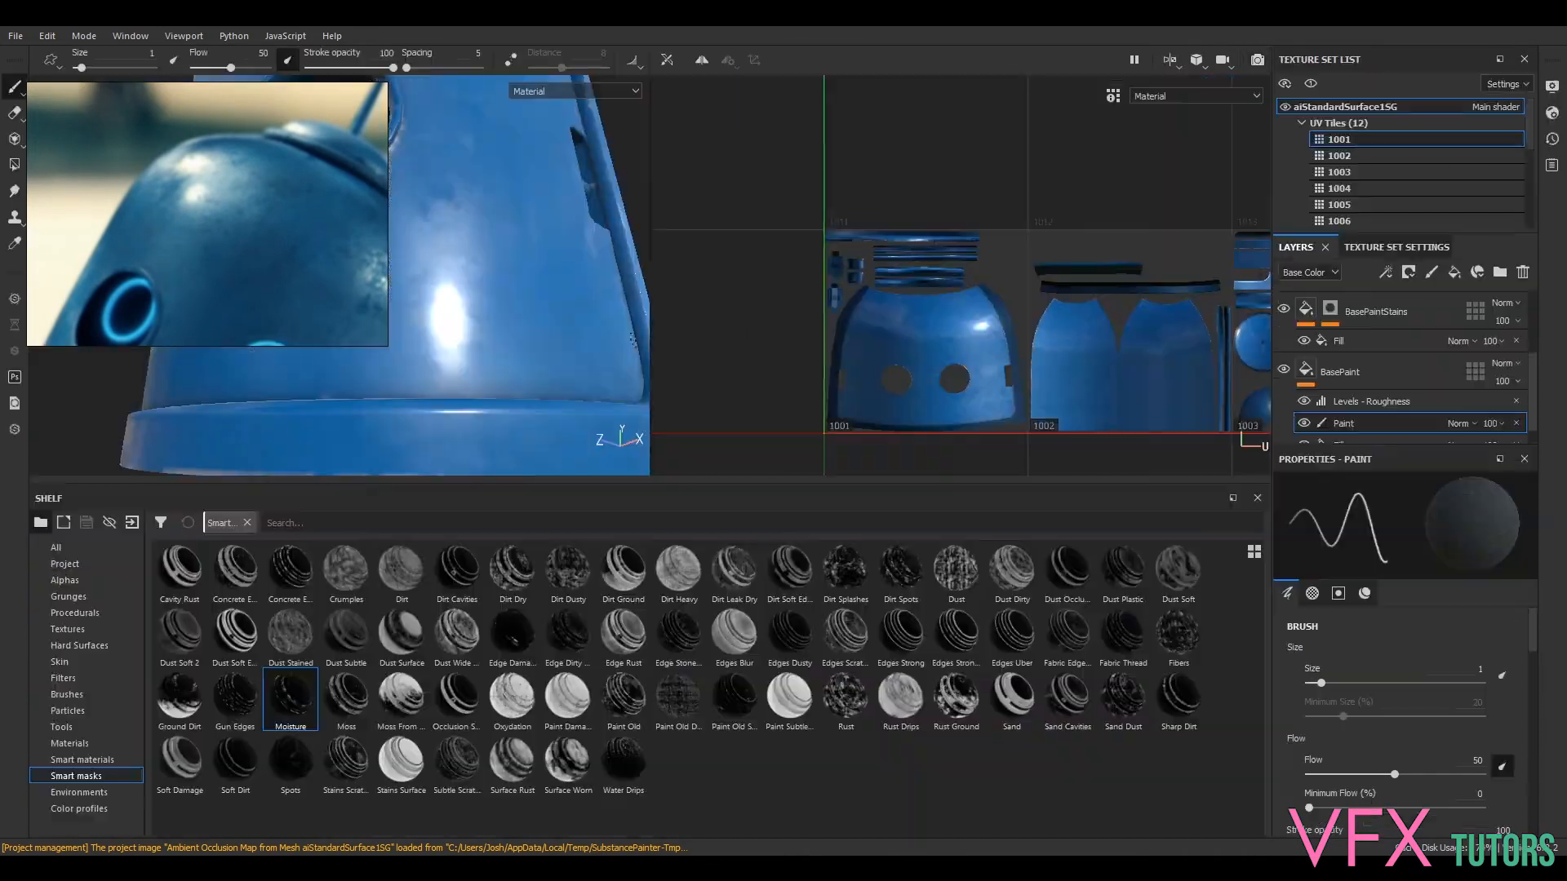
- Set the texture size of UV tile 1001 to 4096 in the texture set settings
scroll(521, 284, down, 10)
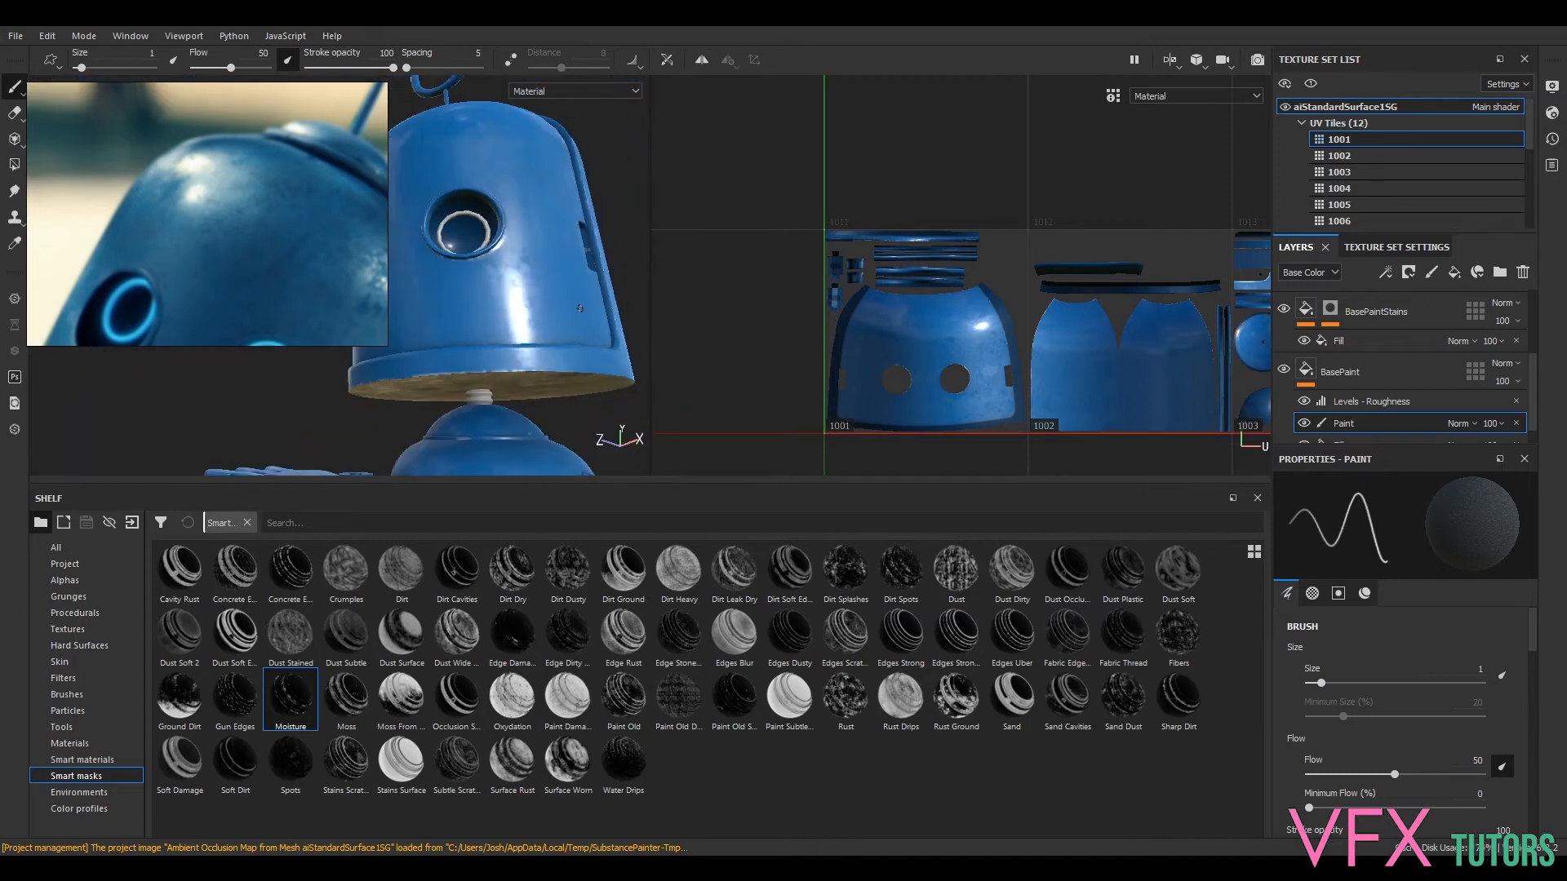
alt+drag(530, 280, 546, 263)
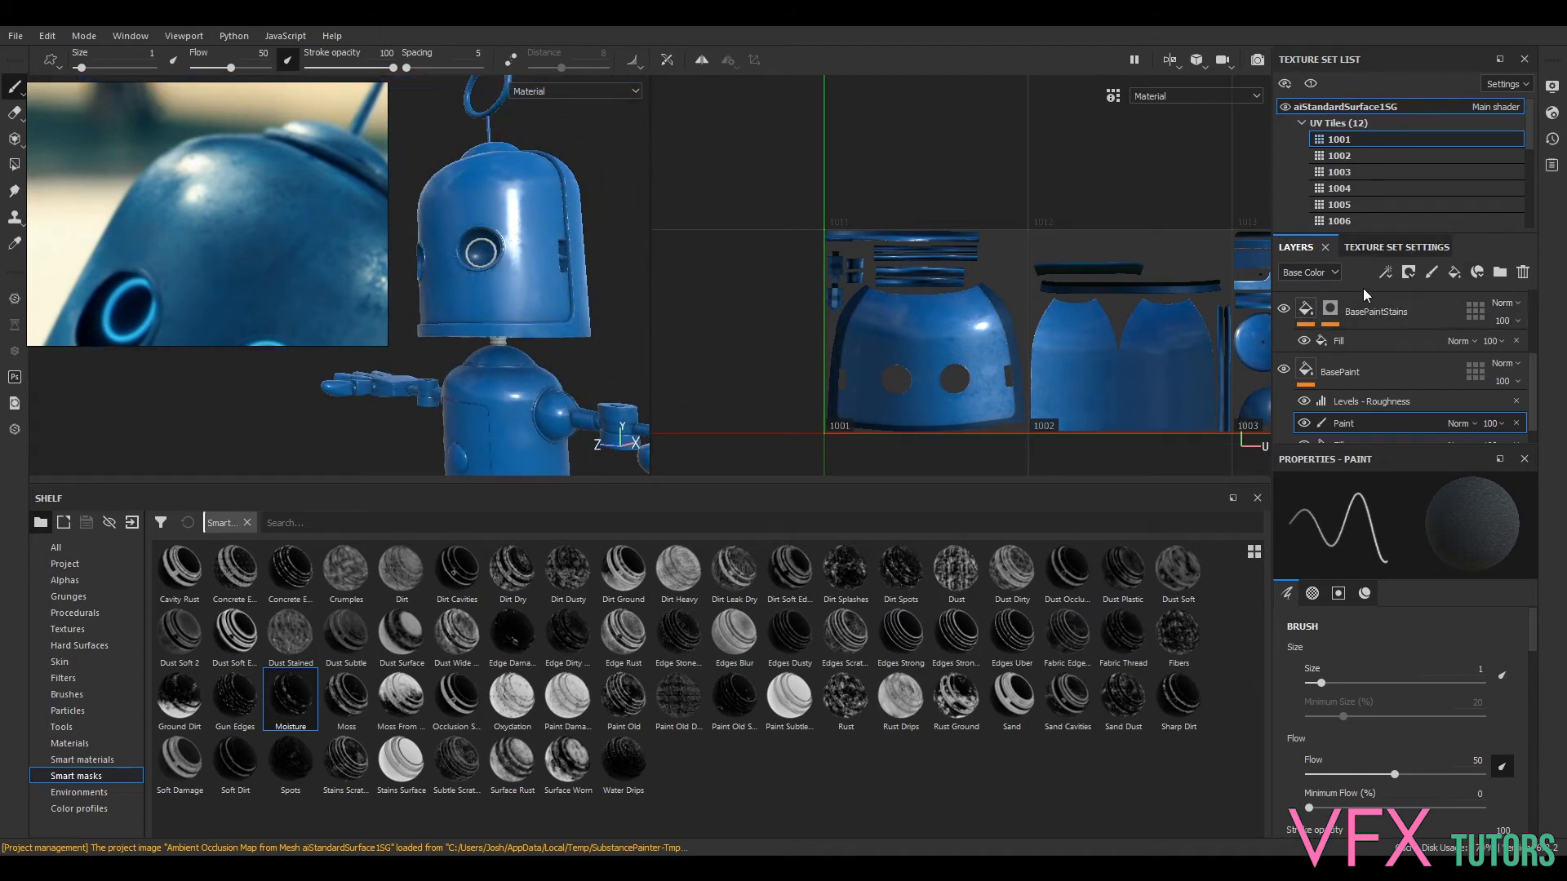
click(1388, 247)
click(1350, 271)
click(1326, 351)
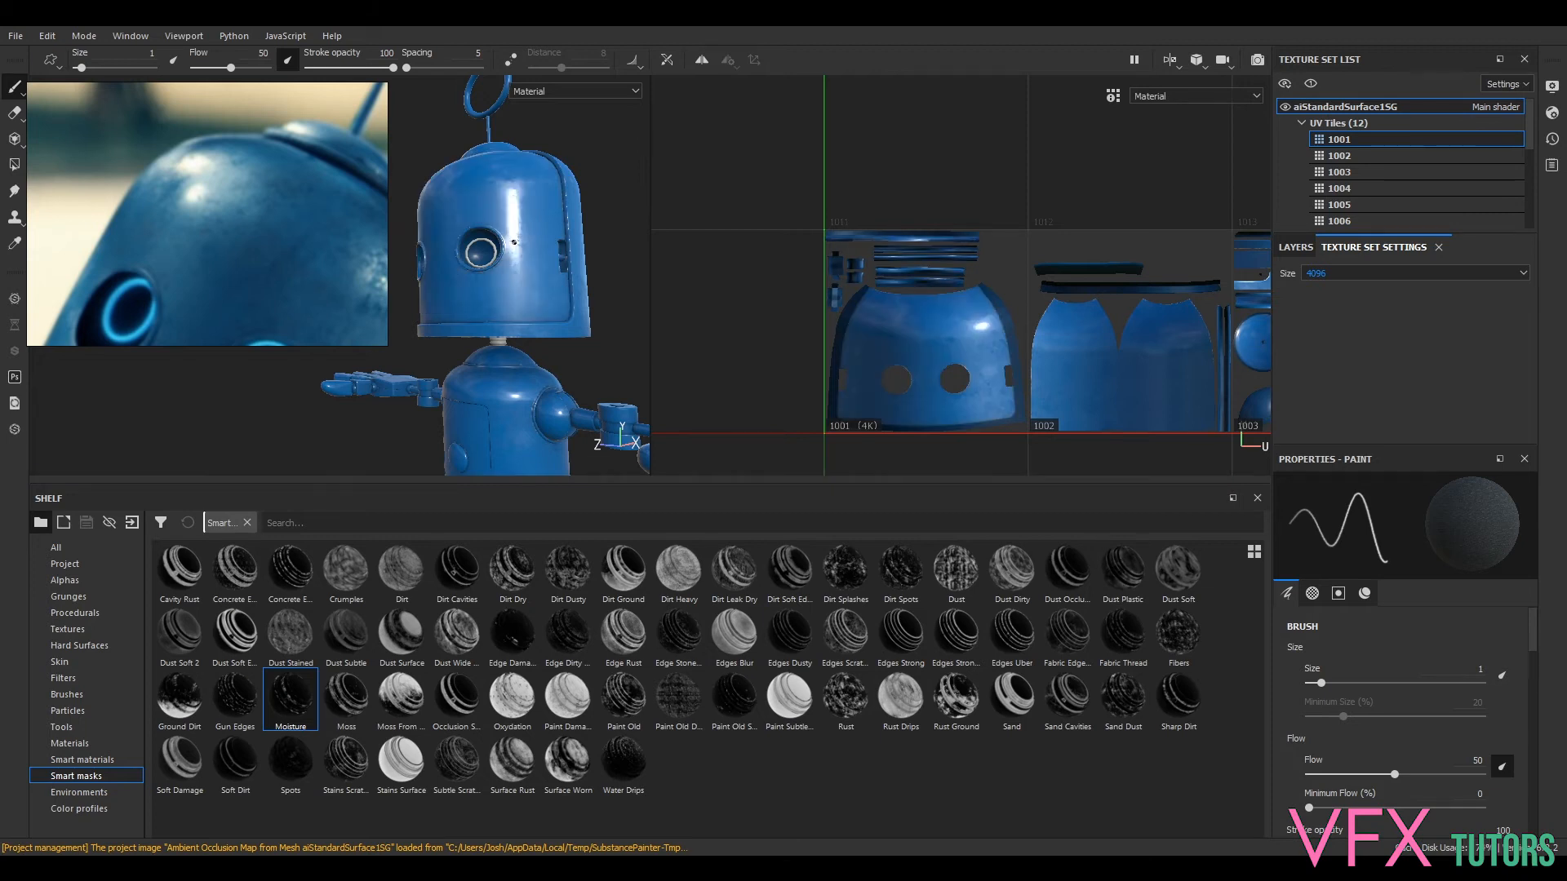
- Render the head in Iray and compare the paint surface beside the eye with the reference photos at close range
scroll(543, 265, up, 5)
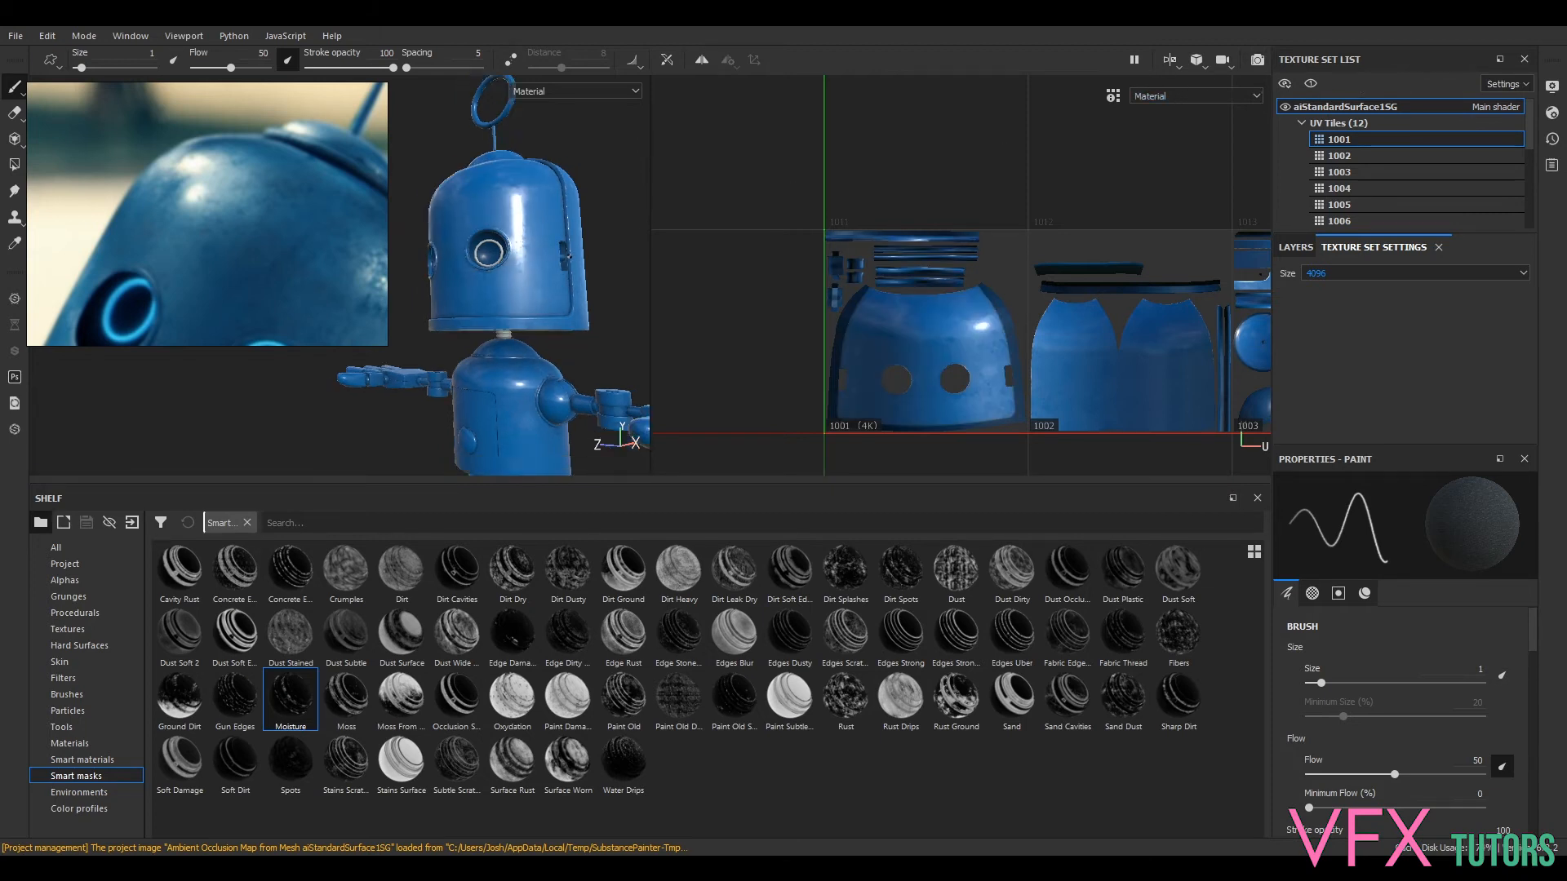
scroll(544, 265, up, 3)
scroll(543, 265, down, 2)
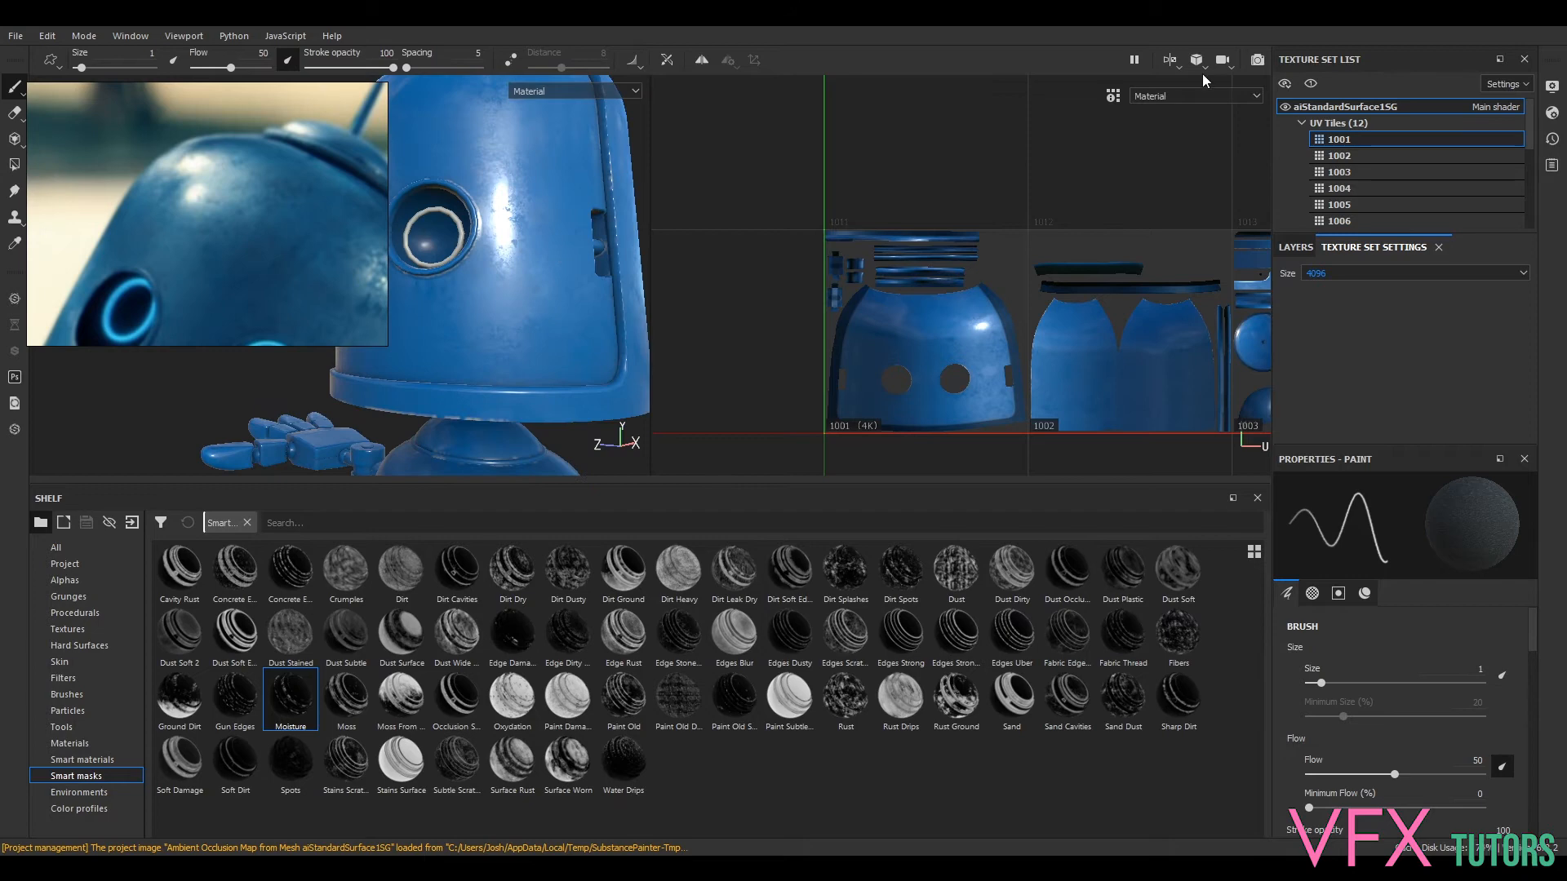
click(1257, 62)
scroll(800, 385, down, 5)
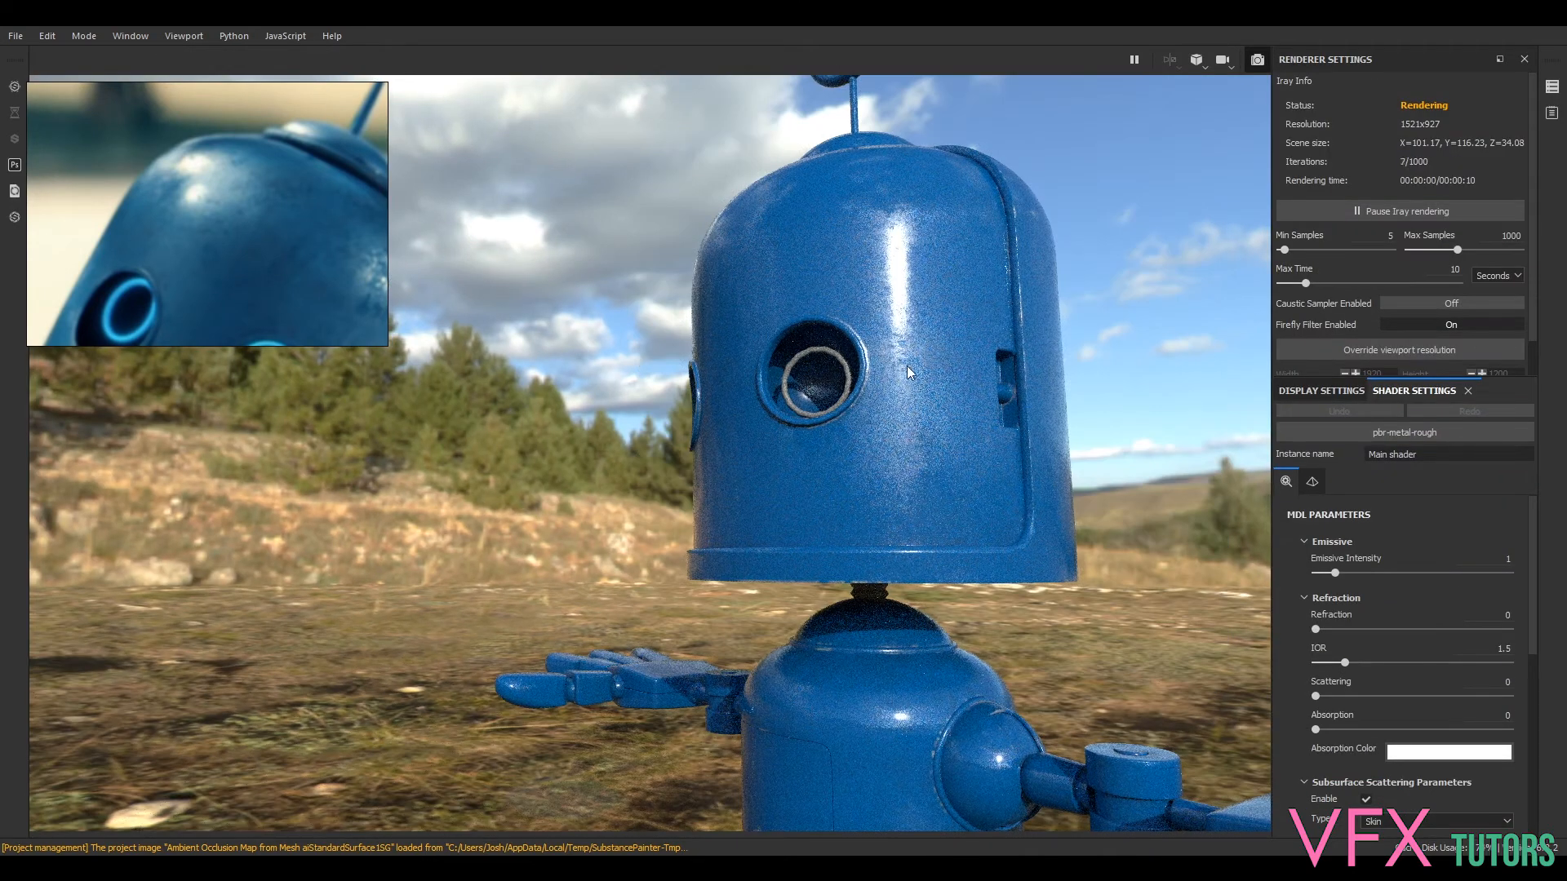
alt+drag(962, 364, 863, 372)
alt+middle_drag(862, 372, 827, 375)
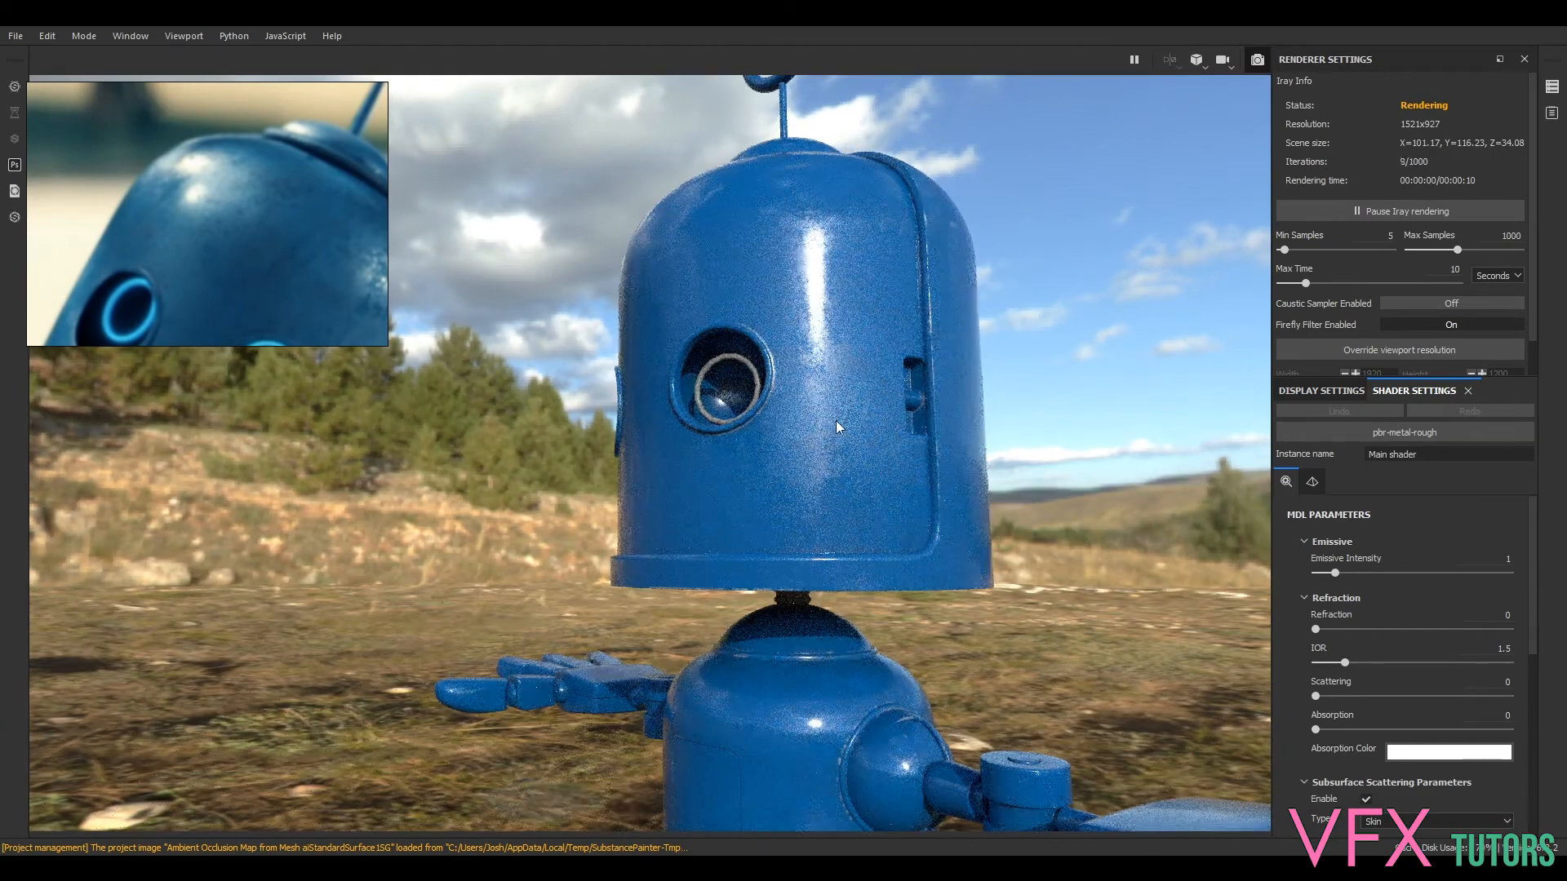
scroll(836, 406, up, 6)
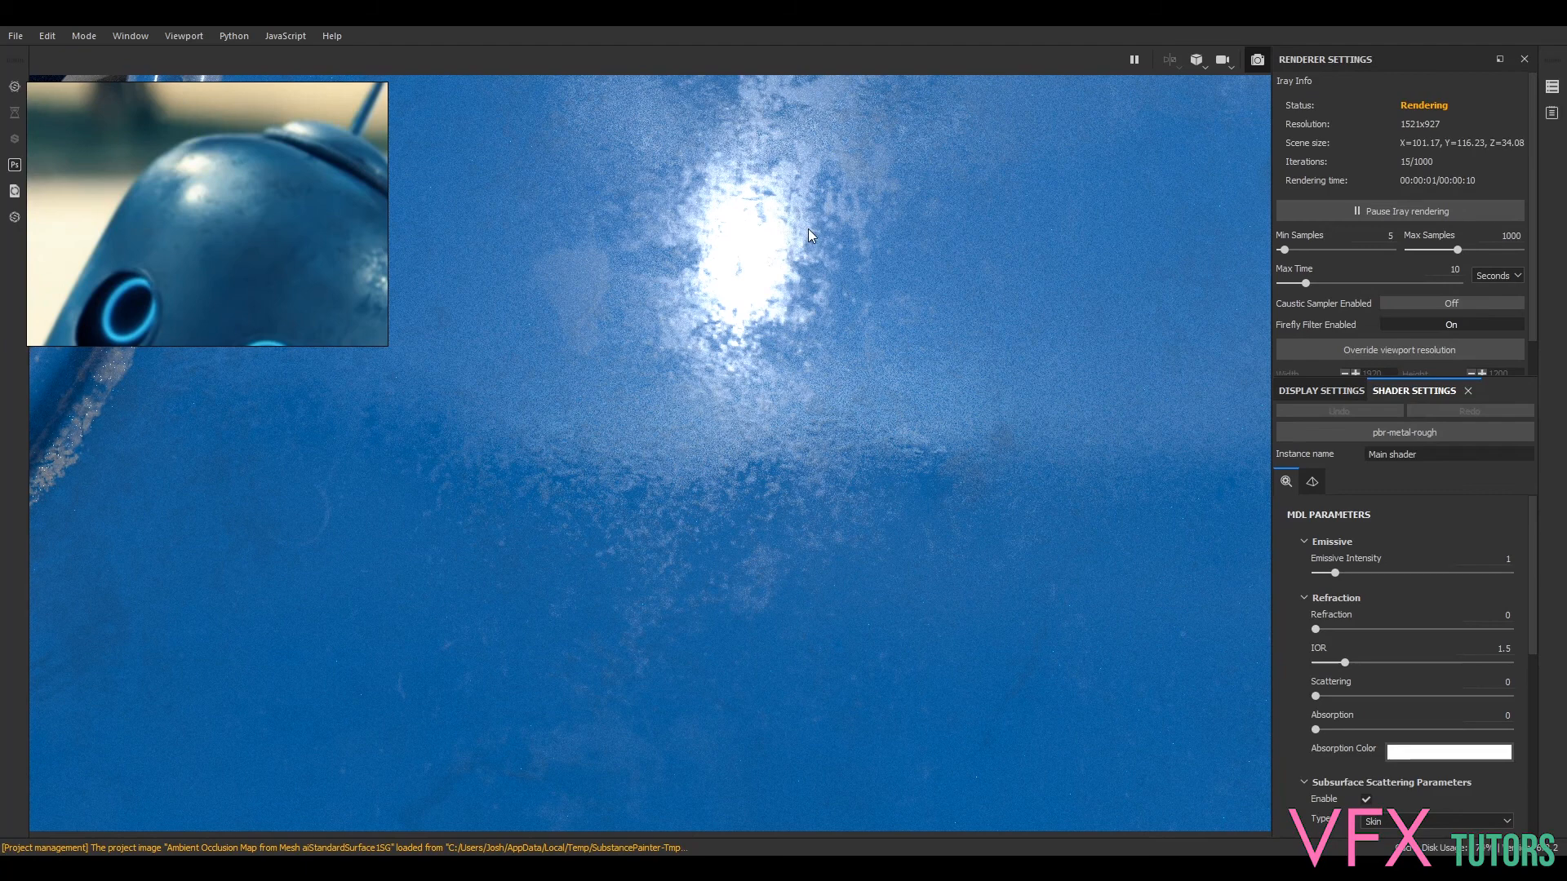
scroll(870, 302, down, 2)
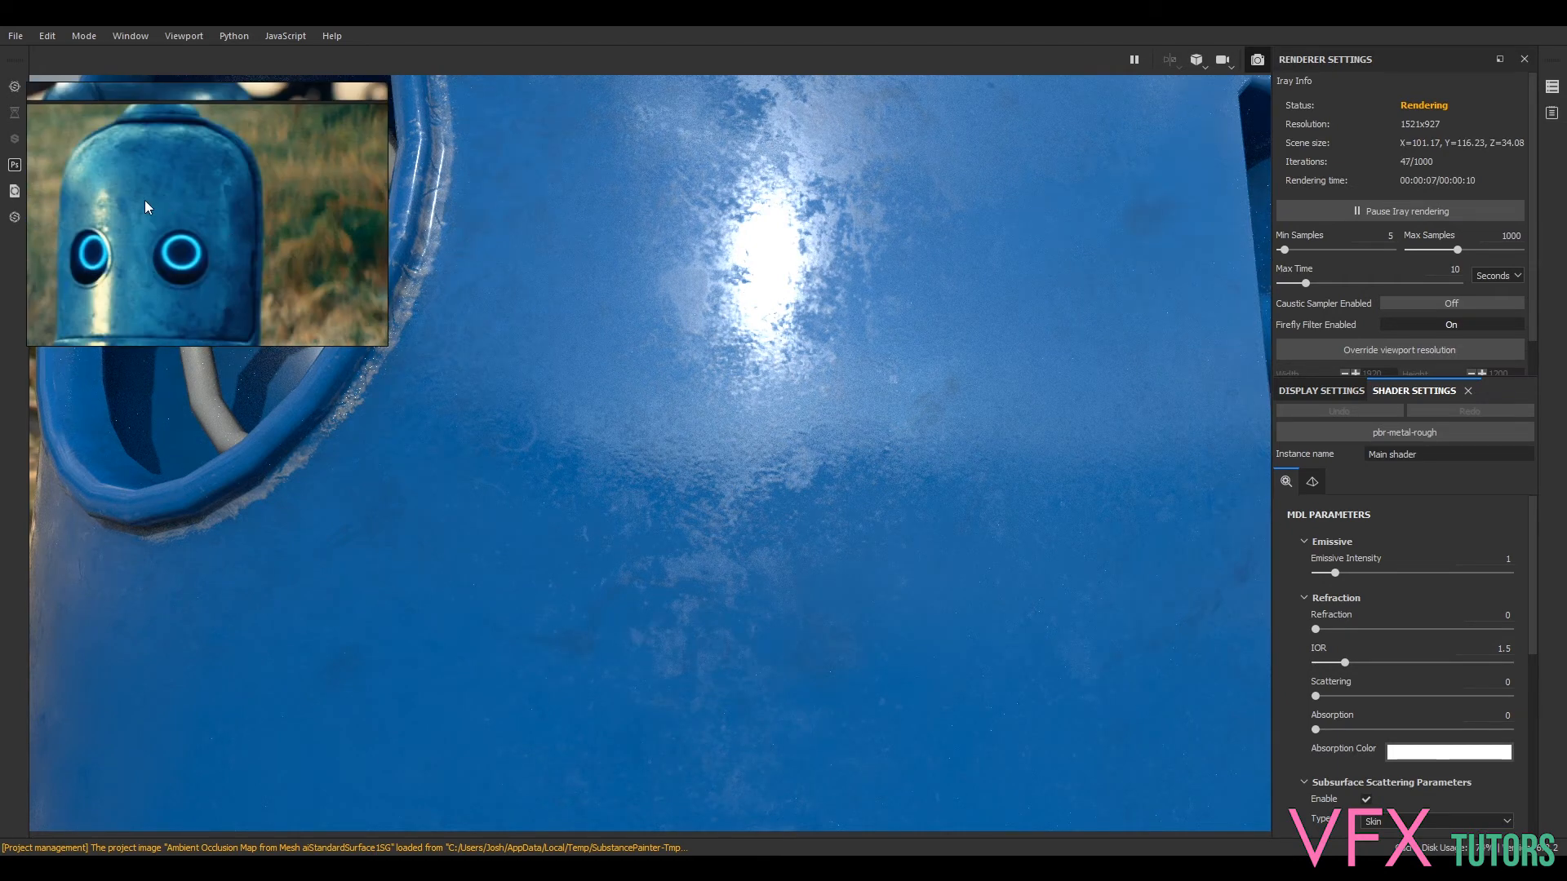
scroll(836, 343, up, 3)
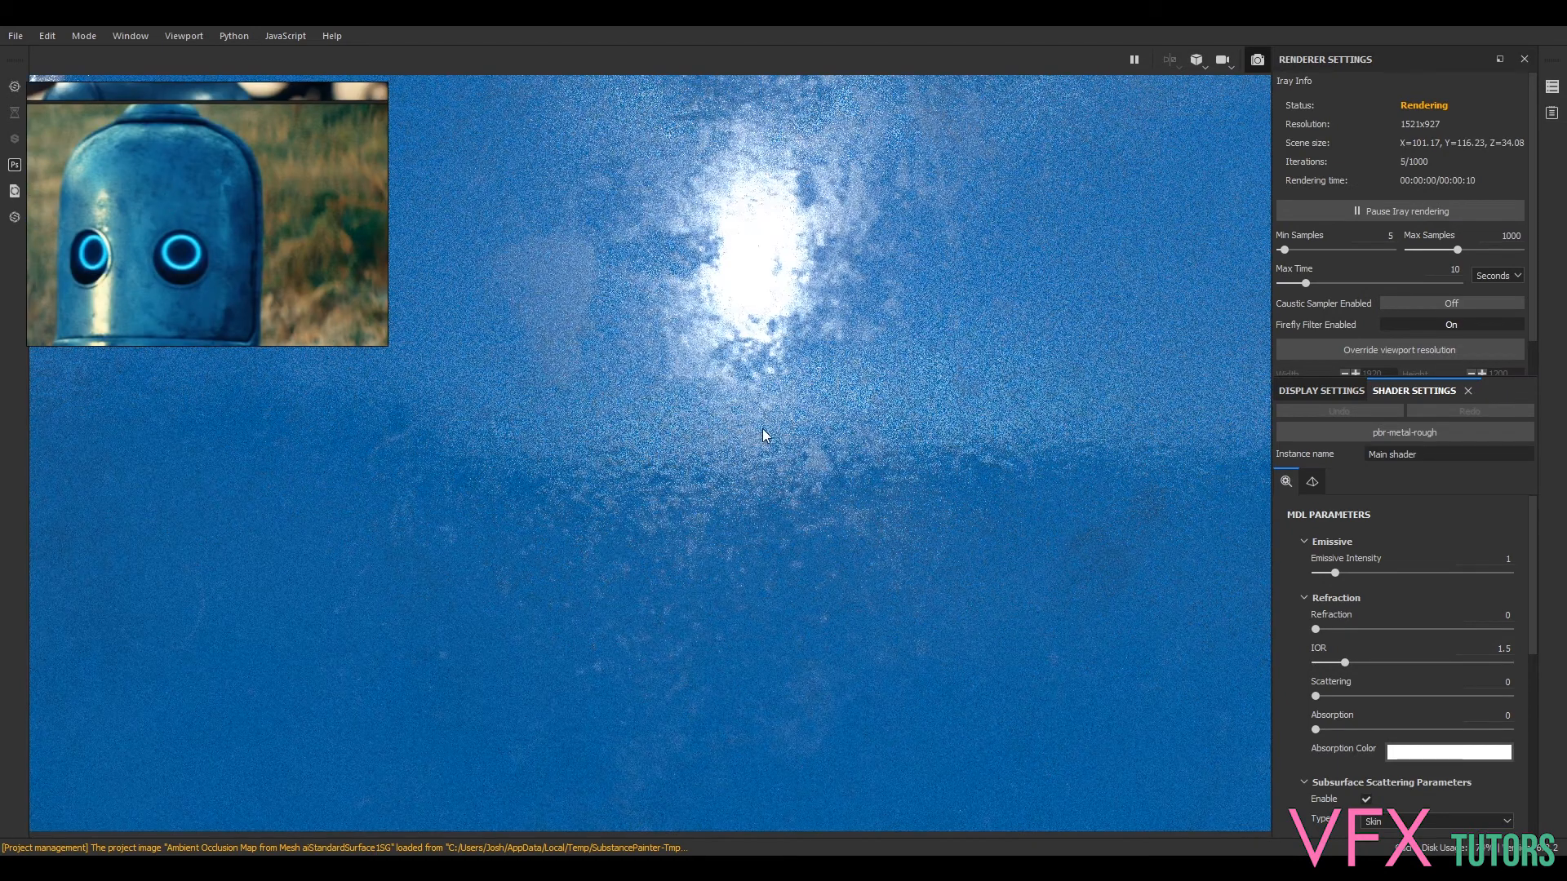
scroll(764, 428, down, 2)
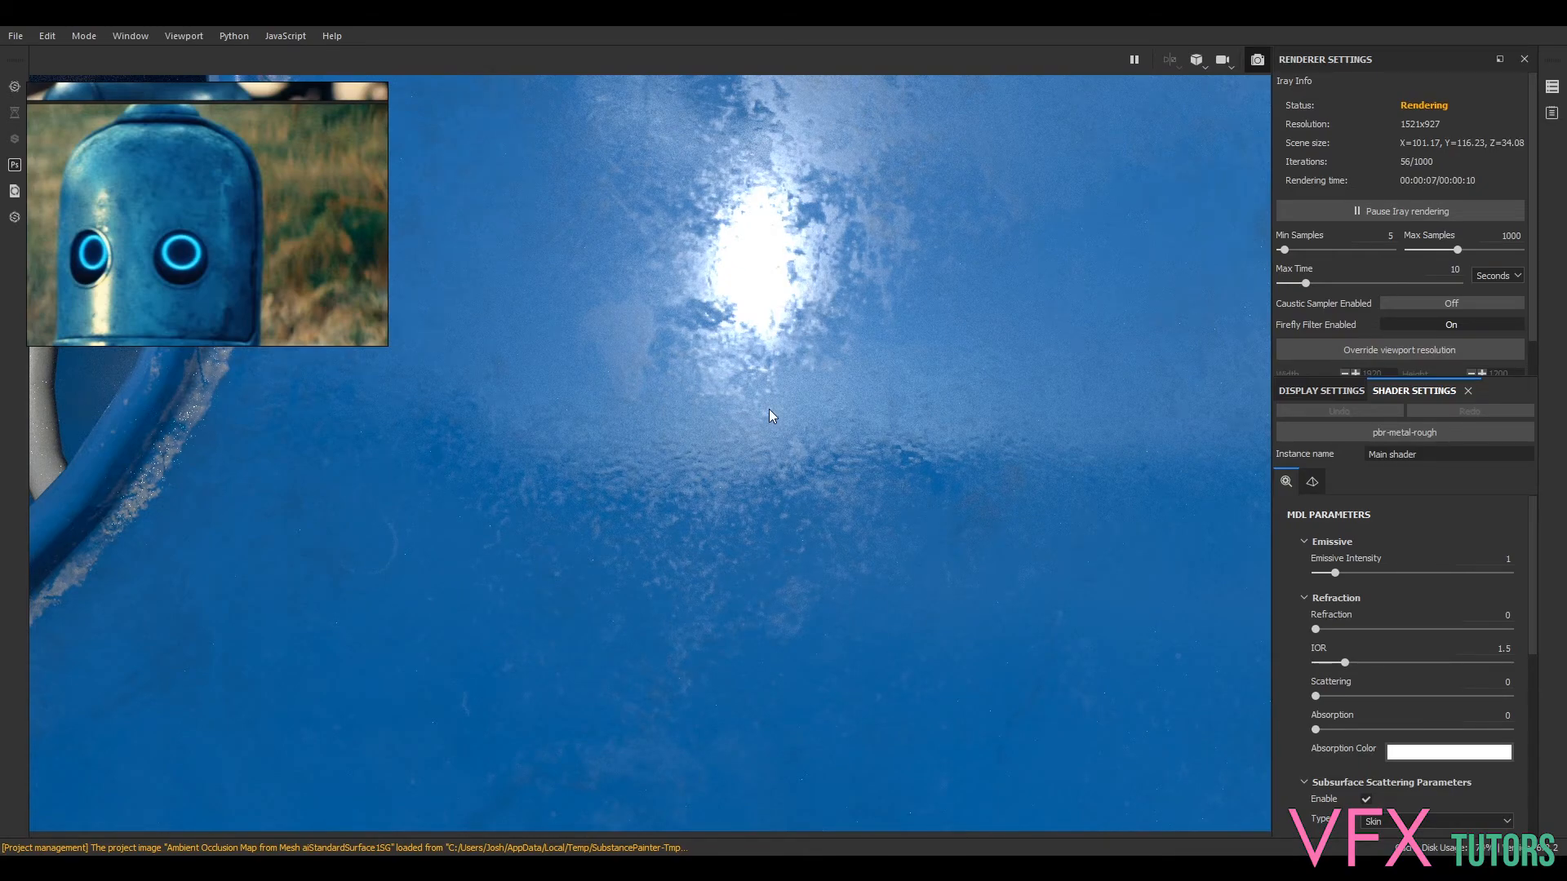
scroll(770, 406, up, 1)
scroll(899, 367, down, 7)
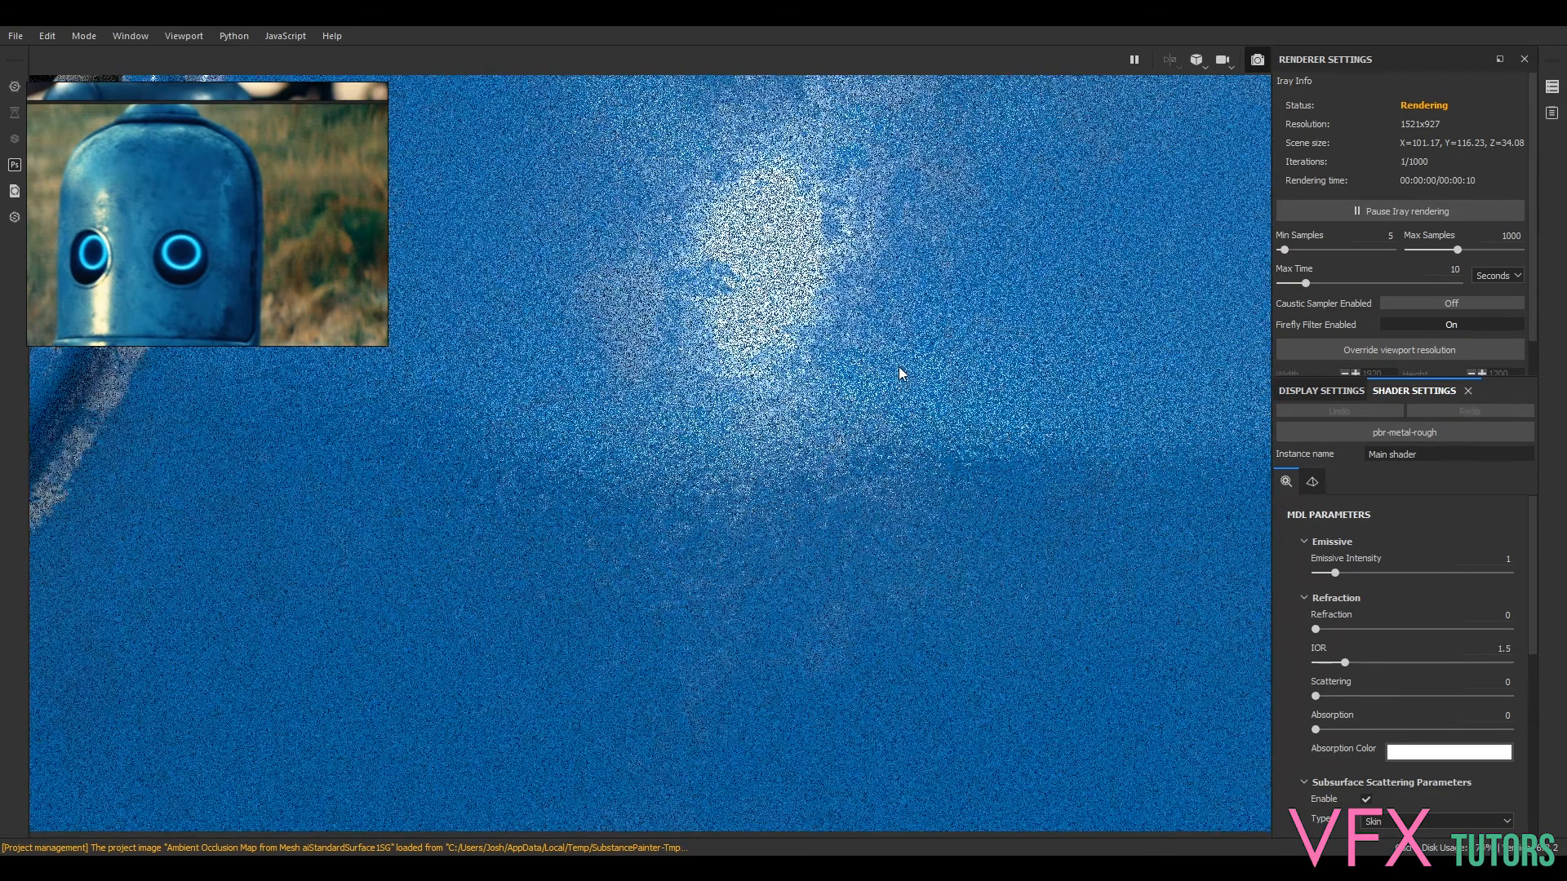
- Examine the rendered robot as a whole and from several angles, and return to painting mode
scroll(899, 367, down, 6)
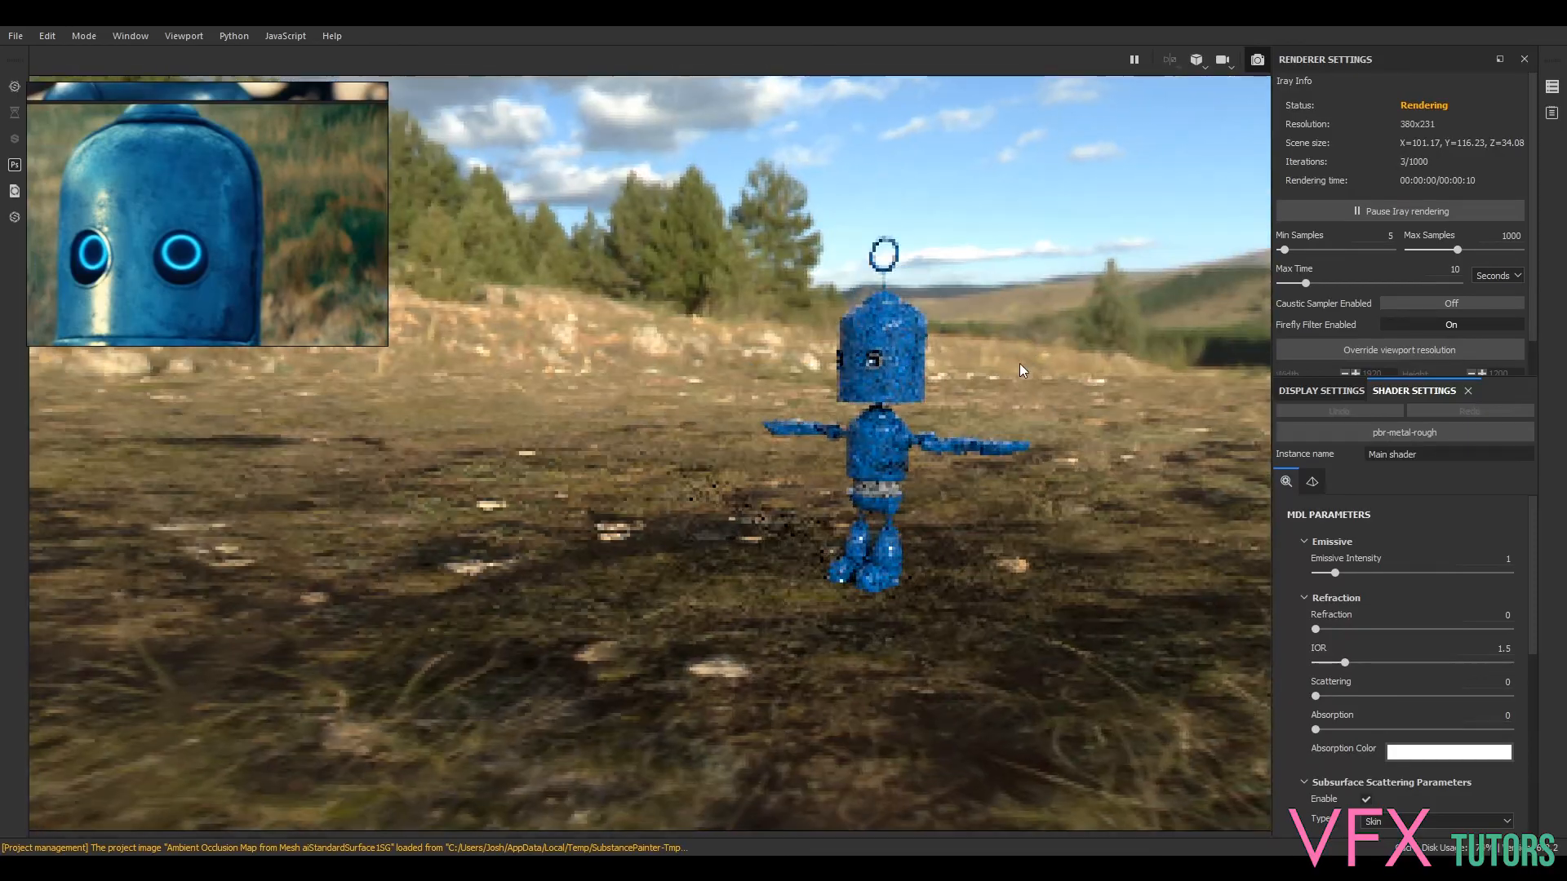
alt+middle_drag(1020, 364, 883, 431)
scroll(883, 431, down, 3)
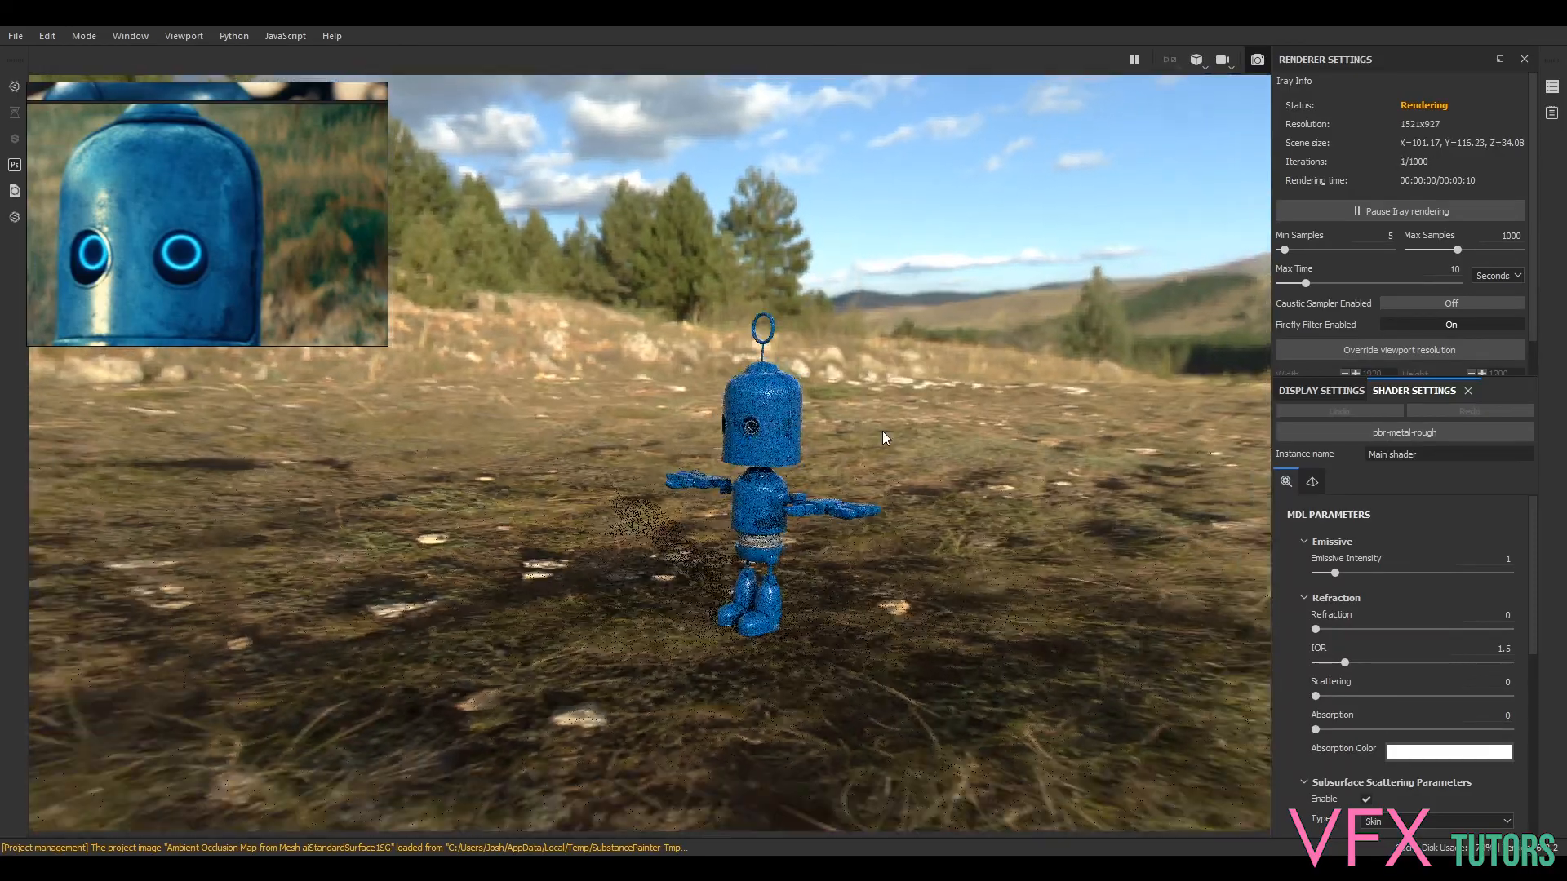
scroll(854, 447, up, 3)
alt+drag(853, 447, 903, 464)
scroll(783, 451, down, 2)
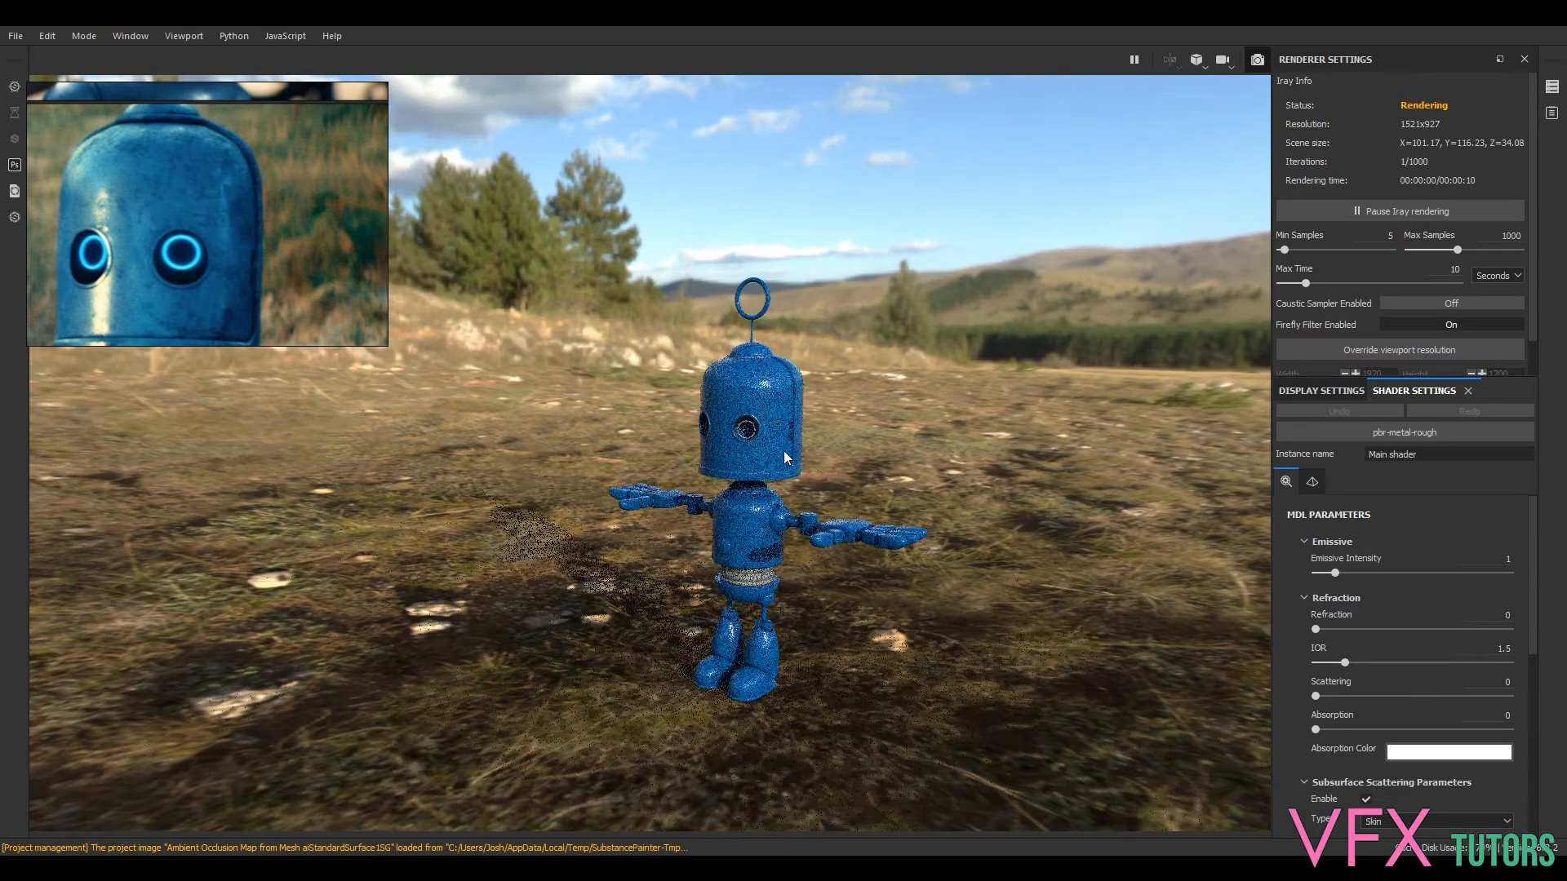
scroll(790, 449, up, 3)
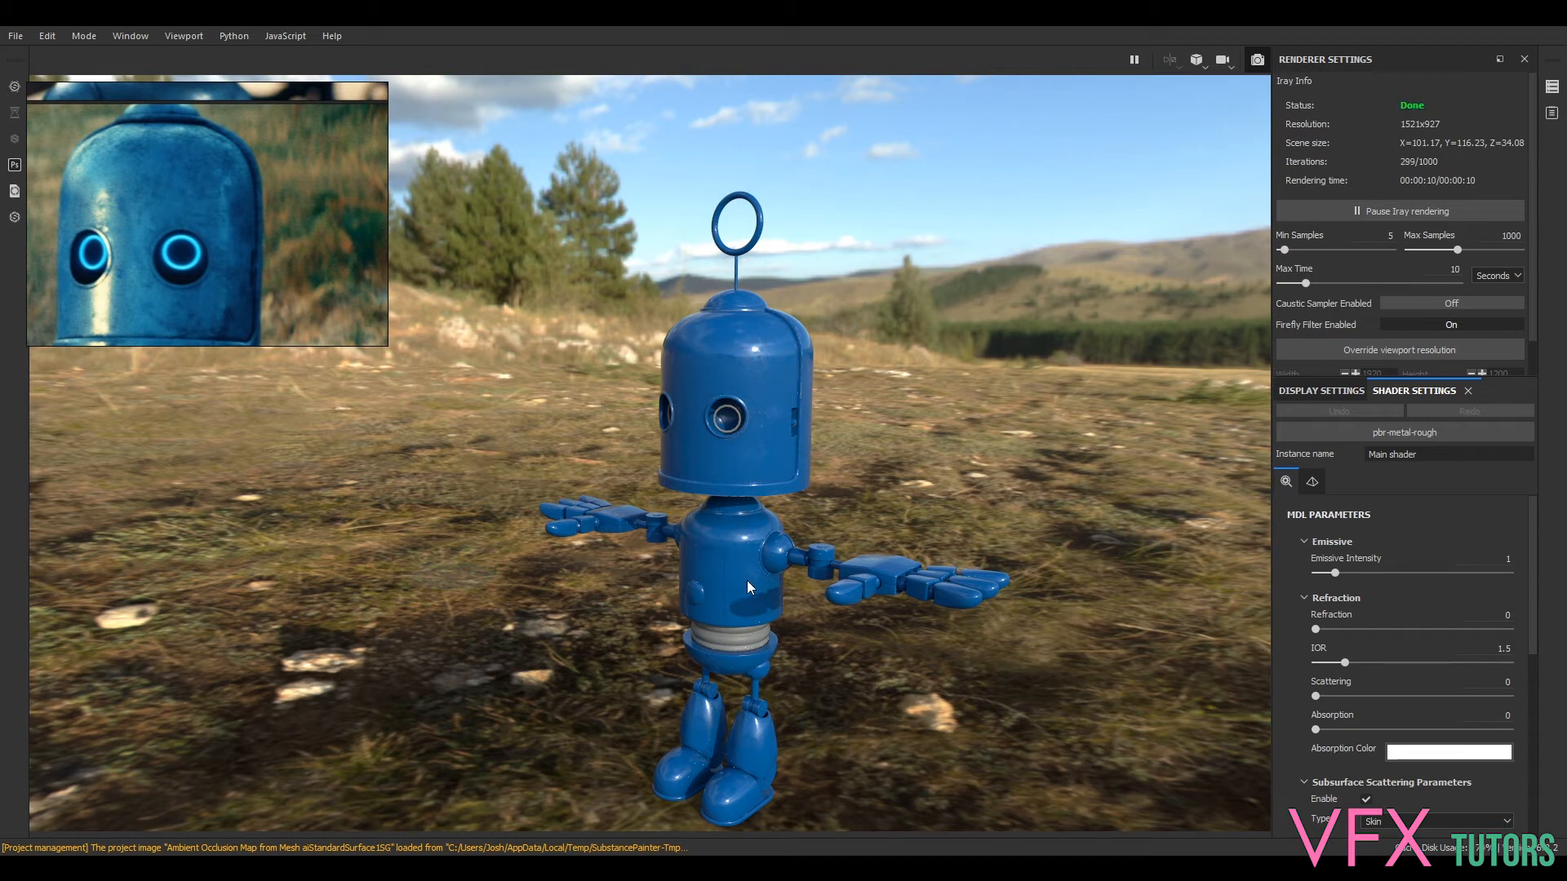
scroll(757, 361, up, 3)
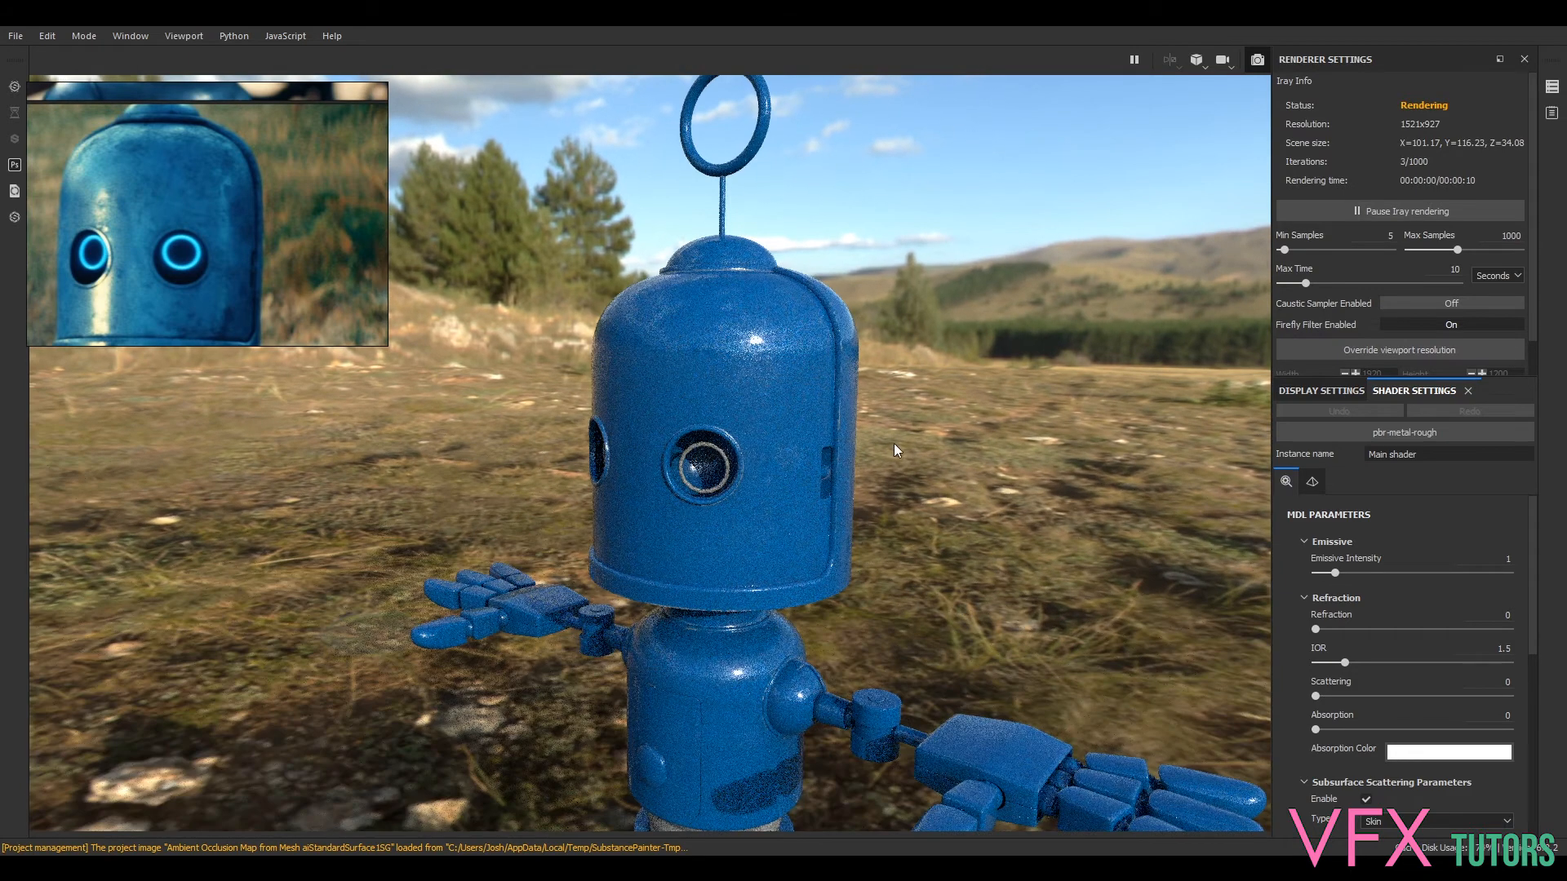
alt+drag(809, 445, 1111, 442)
click(1256, 62)
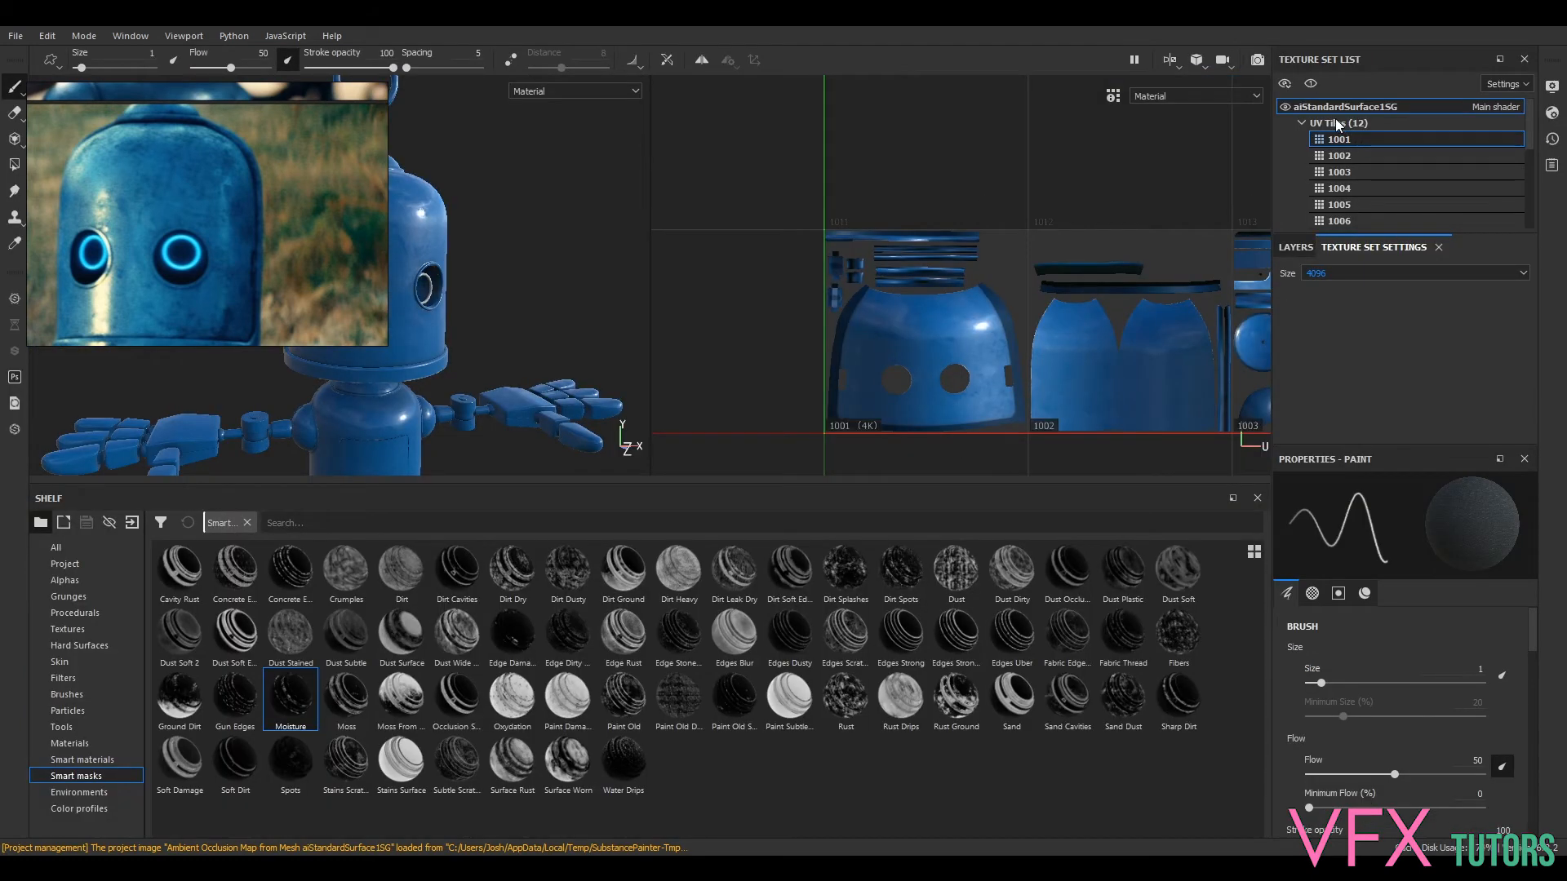
- Set the texture size of UV tile 1001 to 256 and return to the layer stack
click(1330, 272)
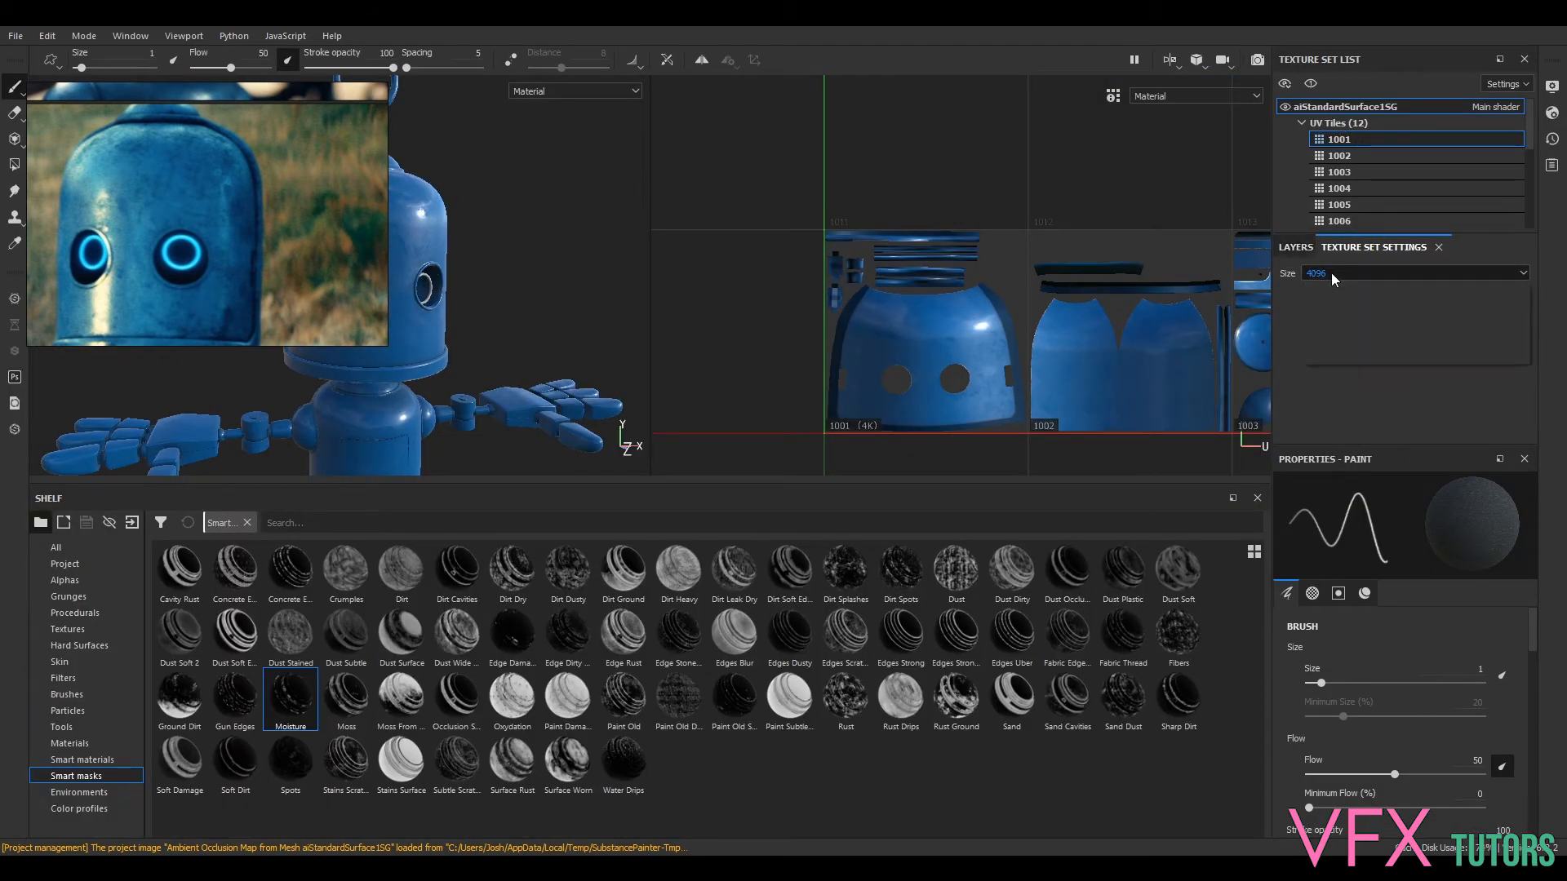
click(1334, 306)
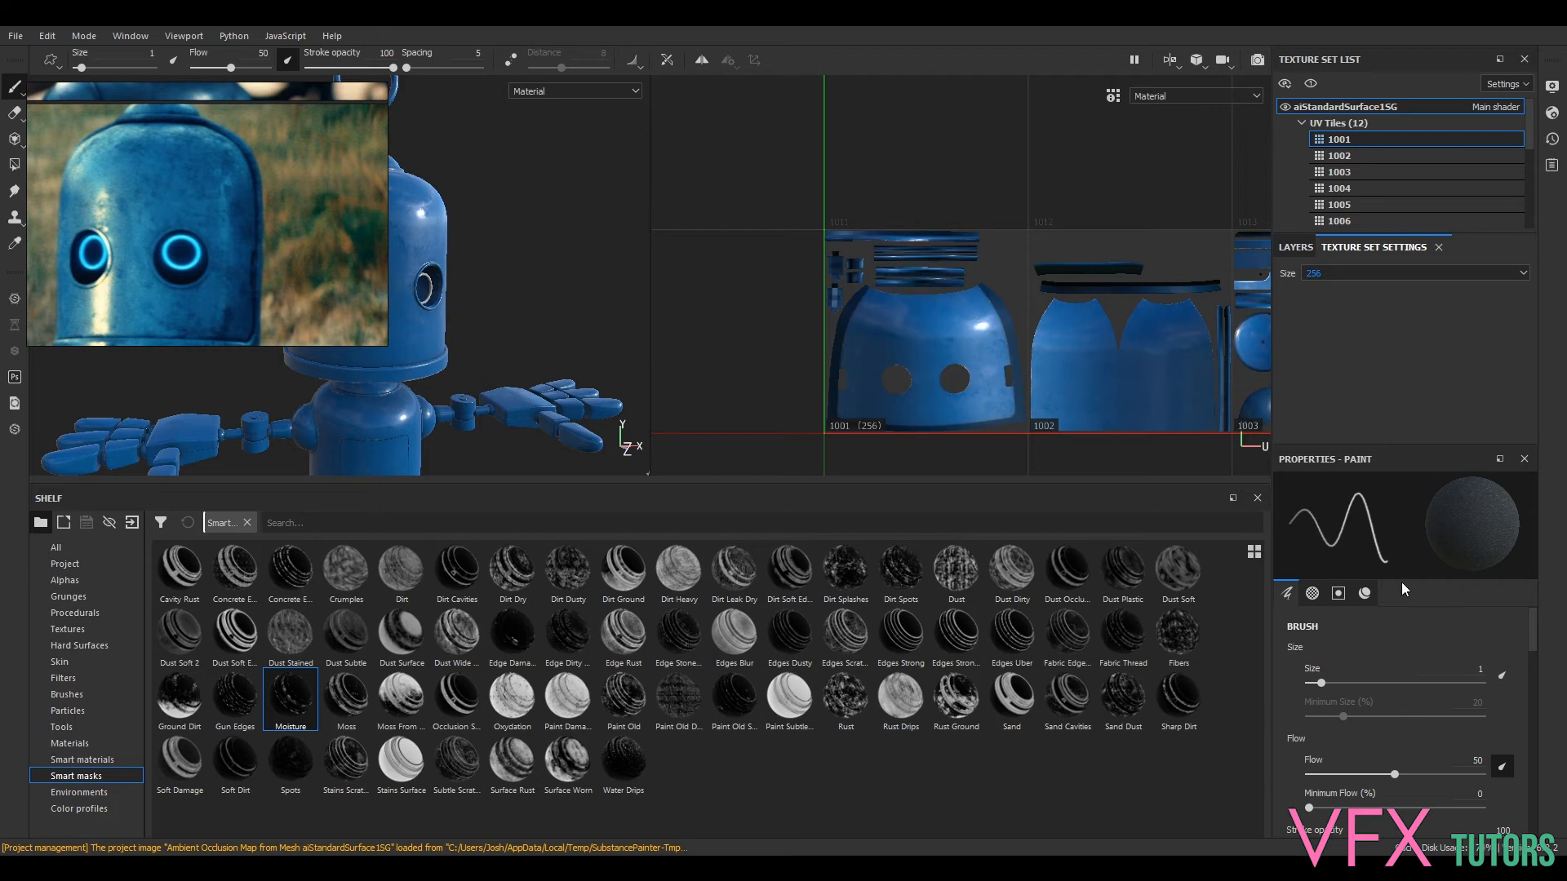
click(1296, 248)
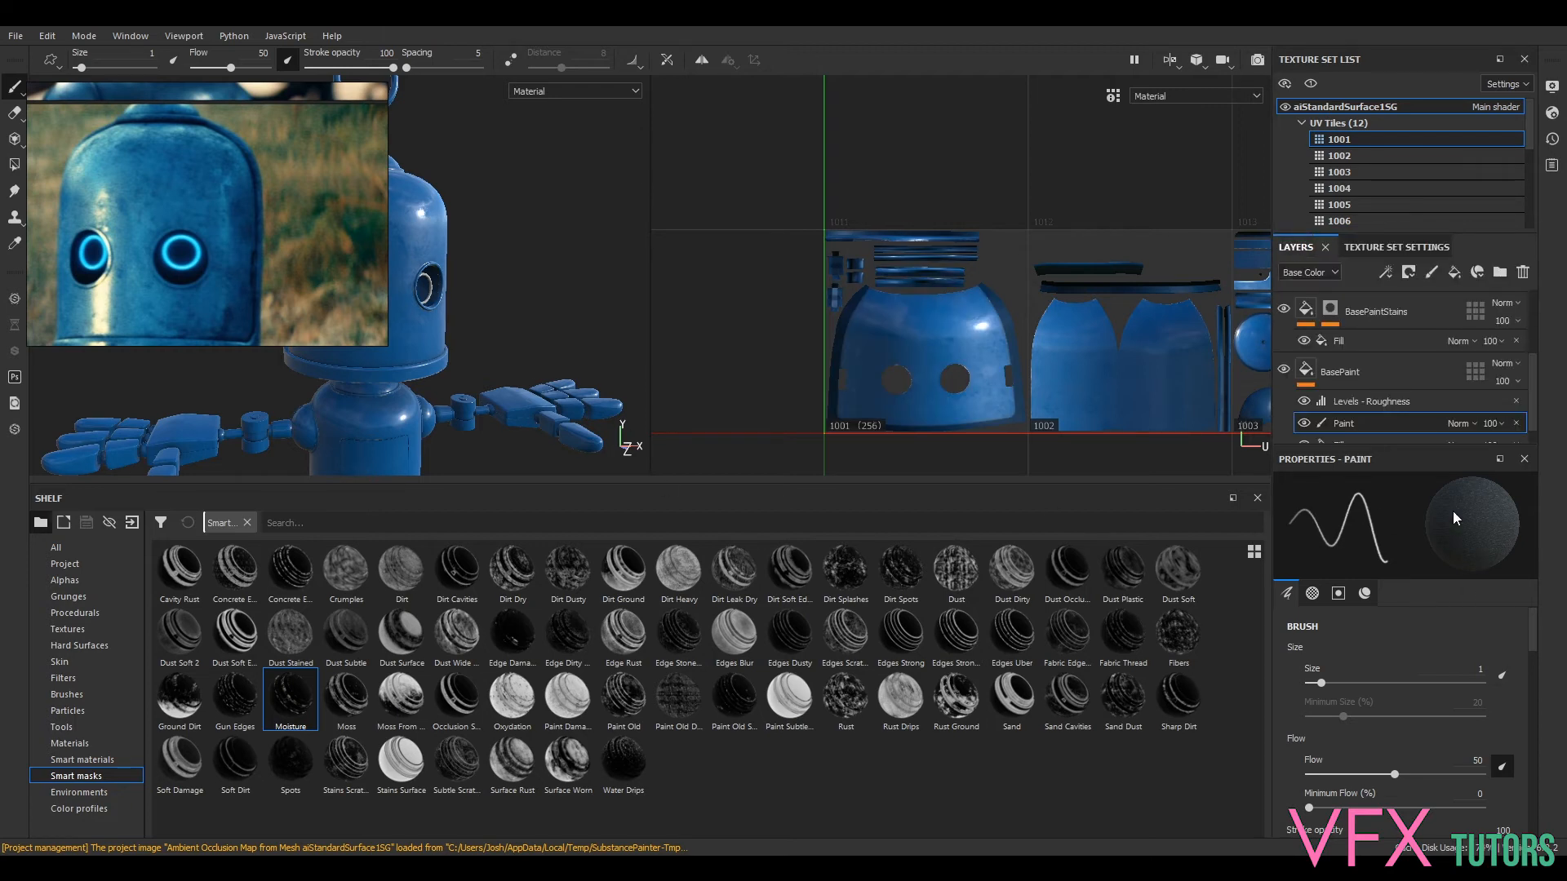
- Toggle the visibility of the BasePaintStains and BasePaint layers to compare their effect on the robot's head
alt+drag(551, 267, 619, 301)
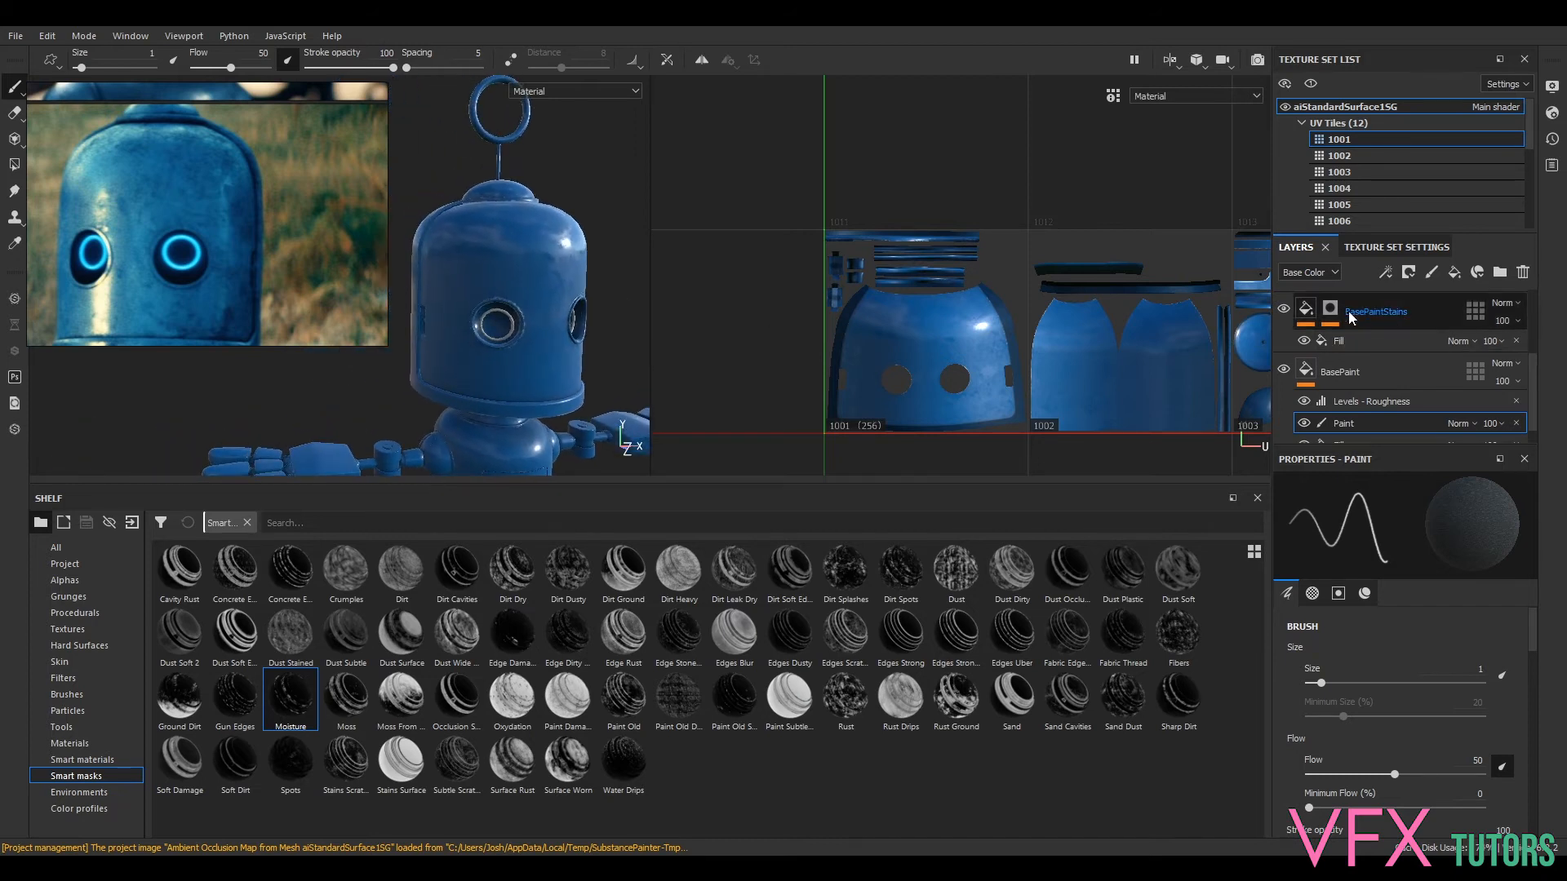
alt+right_drag(553, 276, 808, 319)
click(1284, 310)
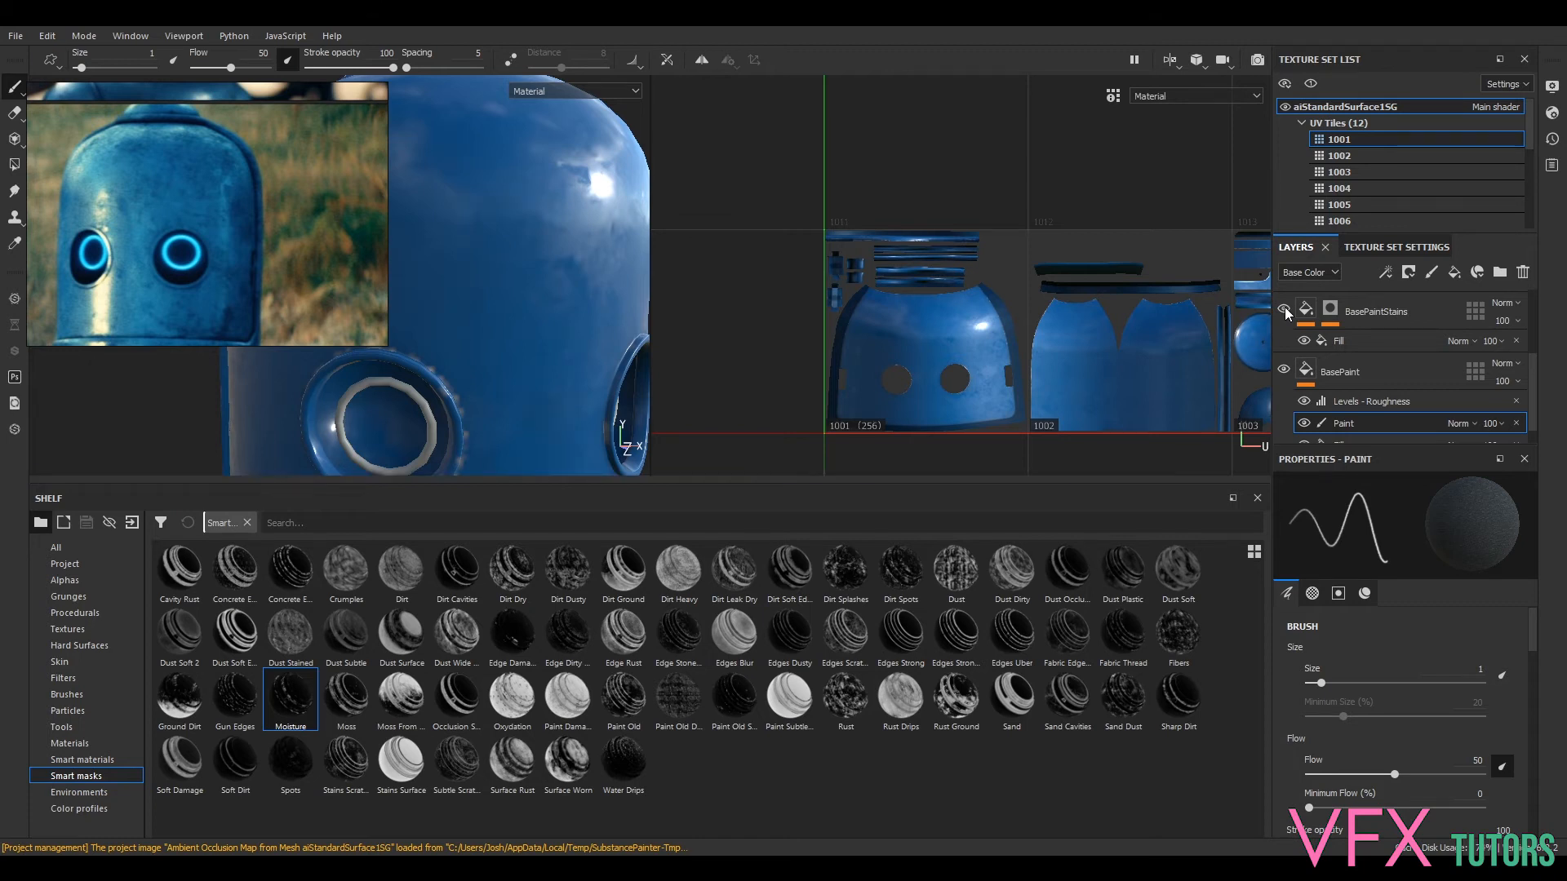
click(1285, 370)
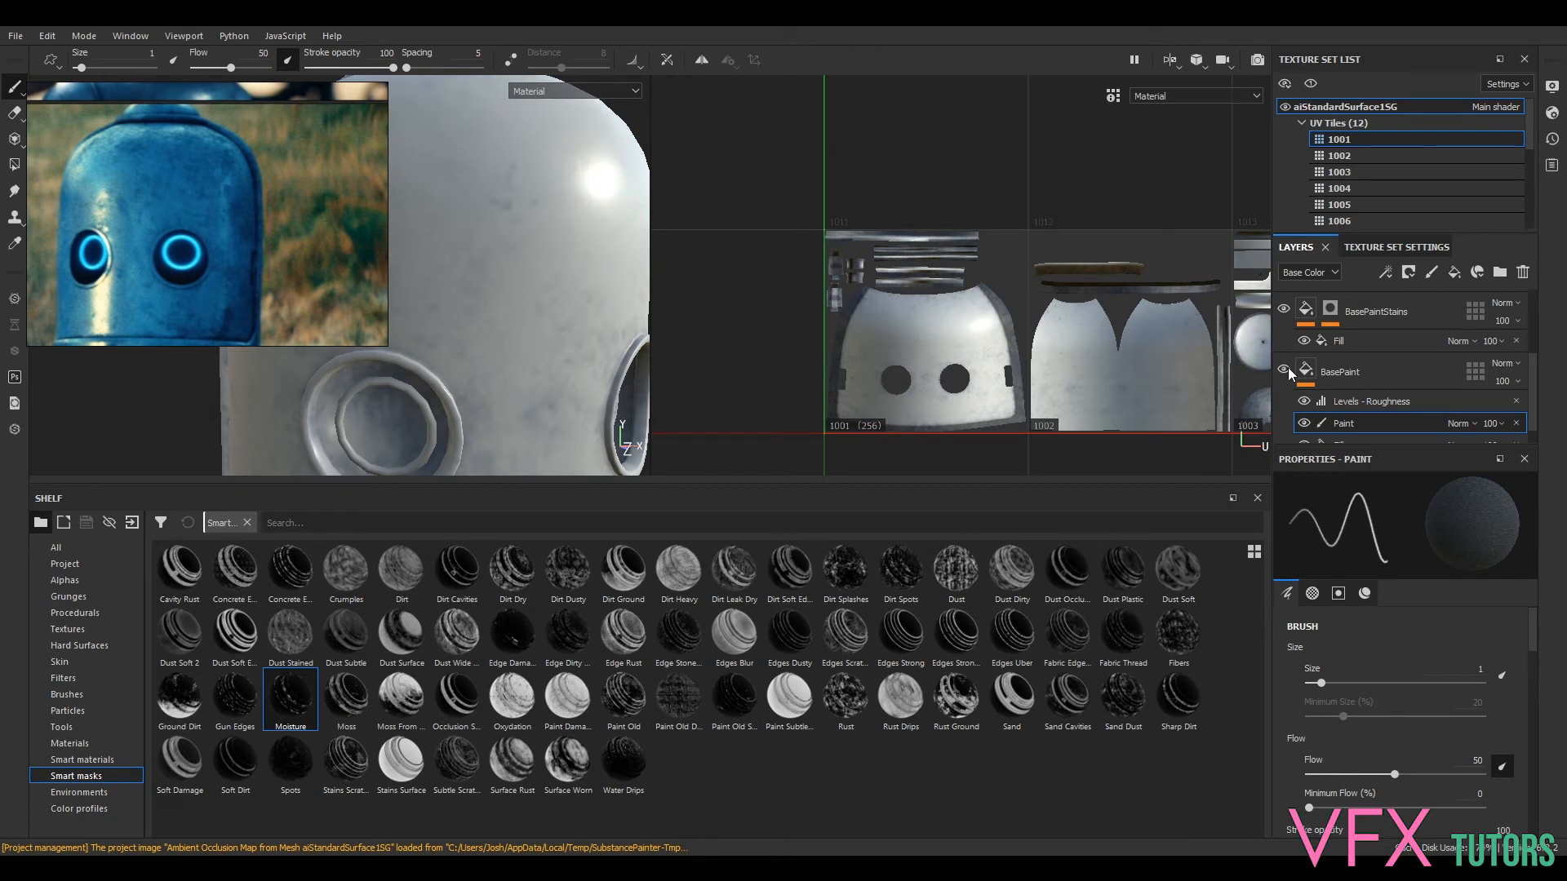
click(1284, 370)
- Toggle the BasePaint layer's visibility to compare its effect on the head, and review the settings of its fill
click(1374, 374)
scroll(1373, 380, up, 1)
scroll(1373, 380, up, 1)
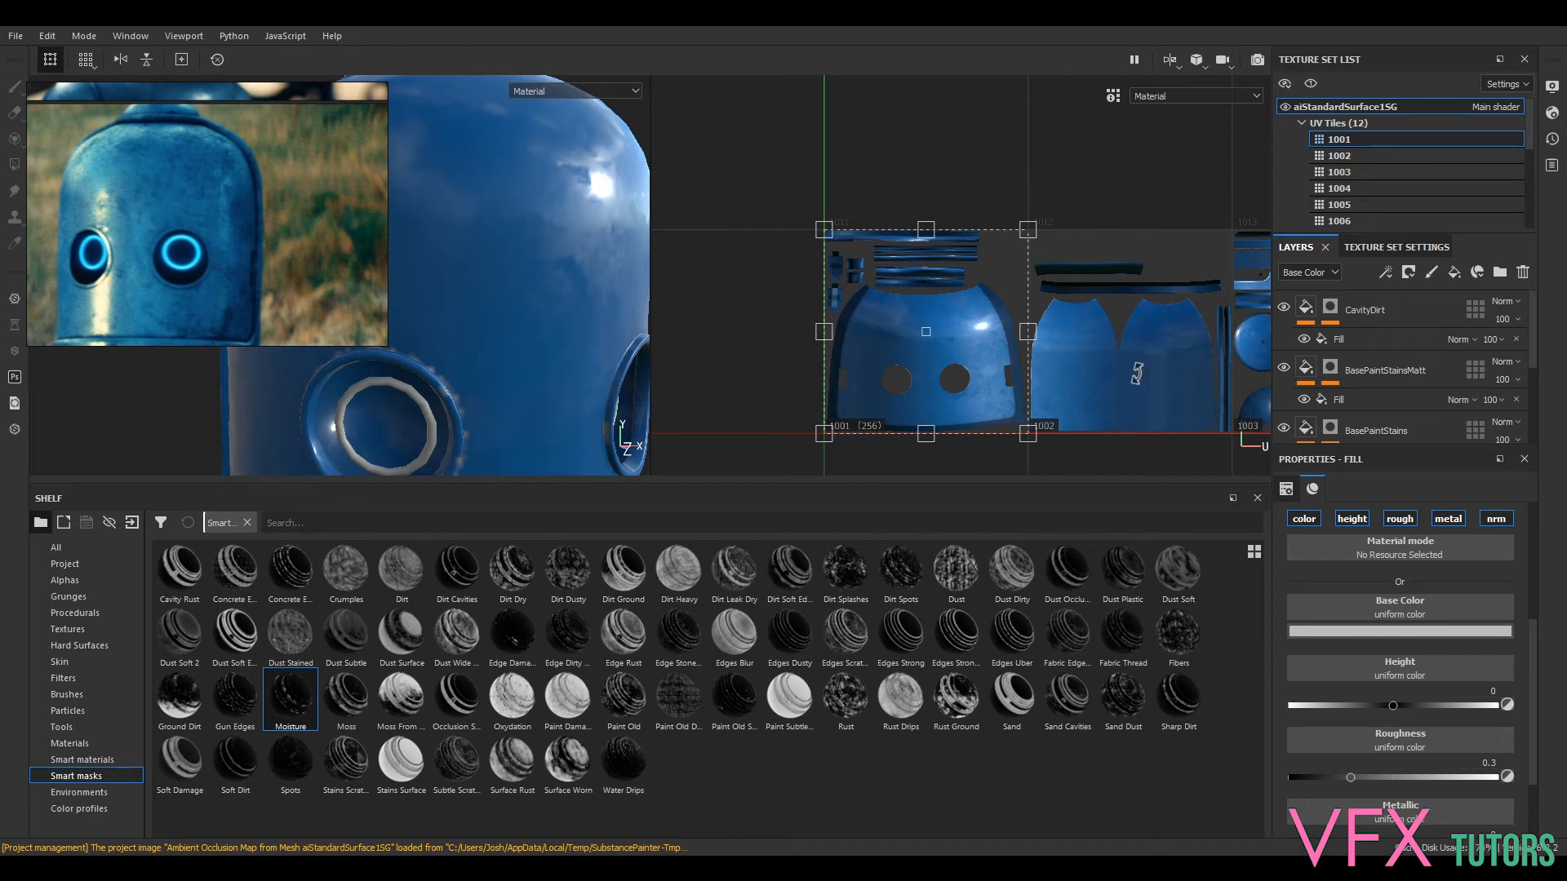
scroll(1372, 422, down, 2)
scroll(1368, 409, down, 1)
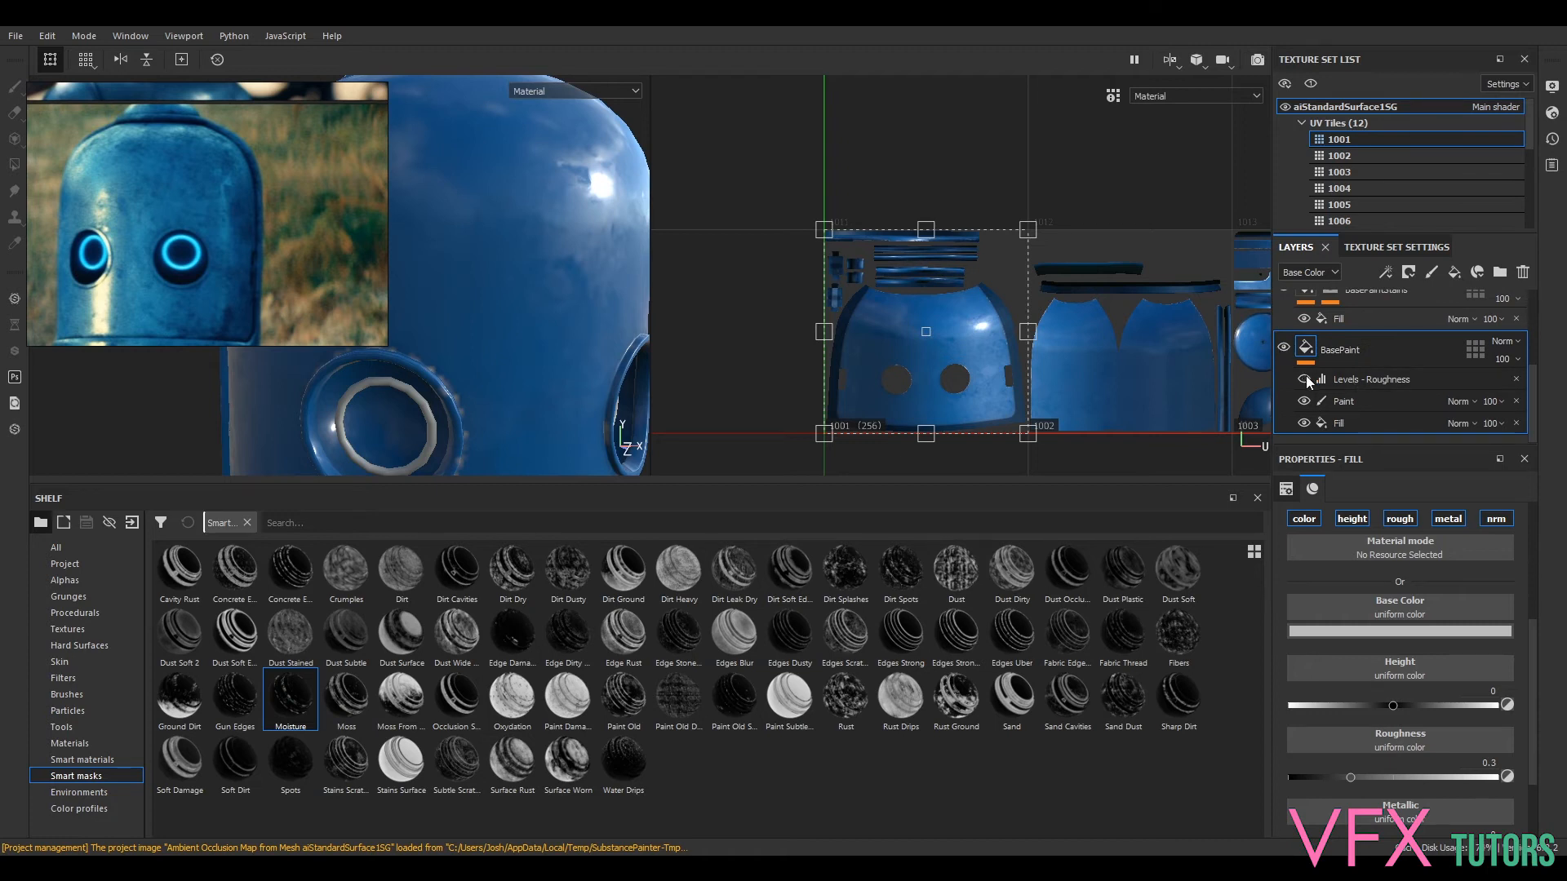
click(1286, 347)
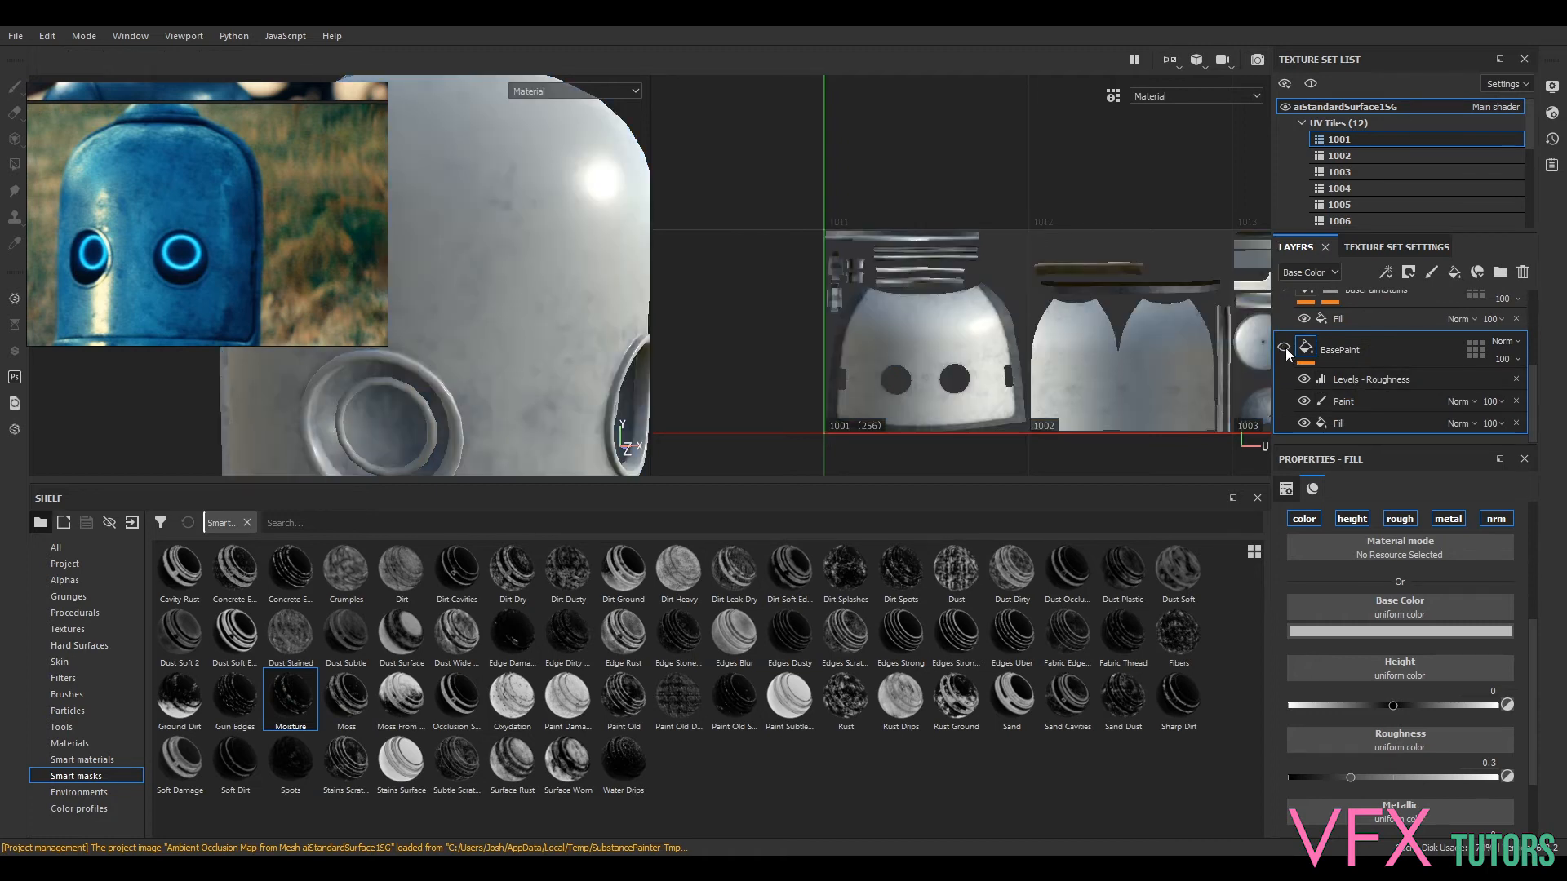
click(1285, 347)
click(1285, 348)
click(1286, 348)
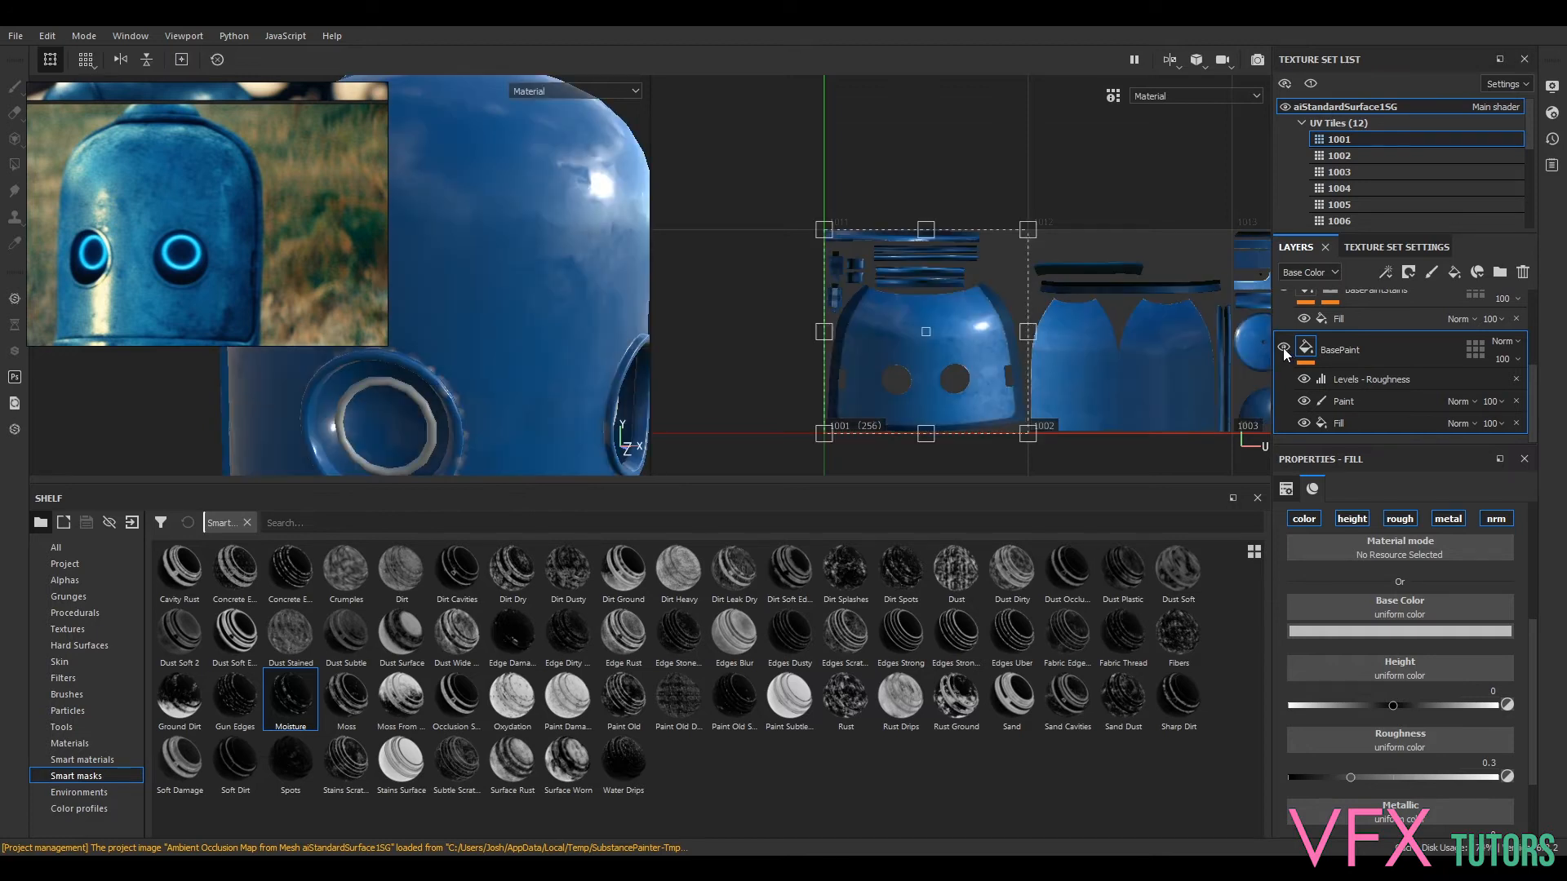
click(1346, 418)
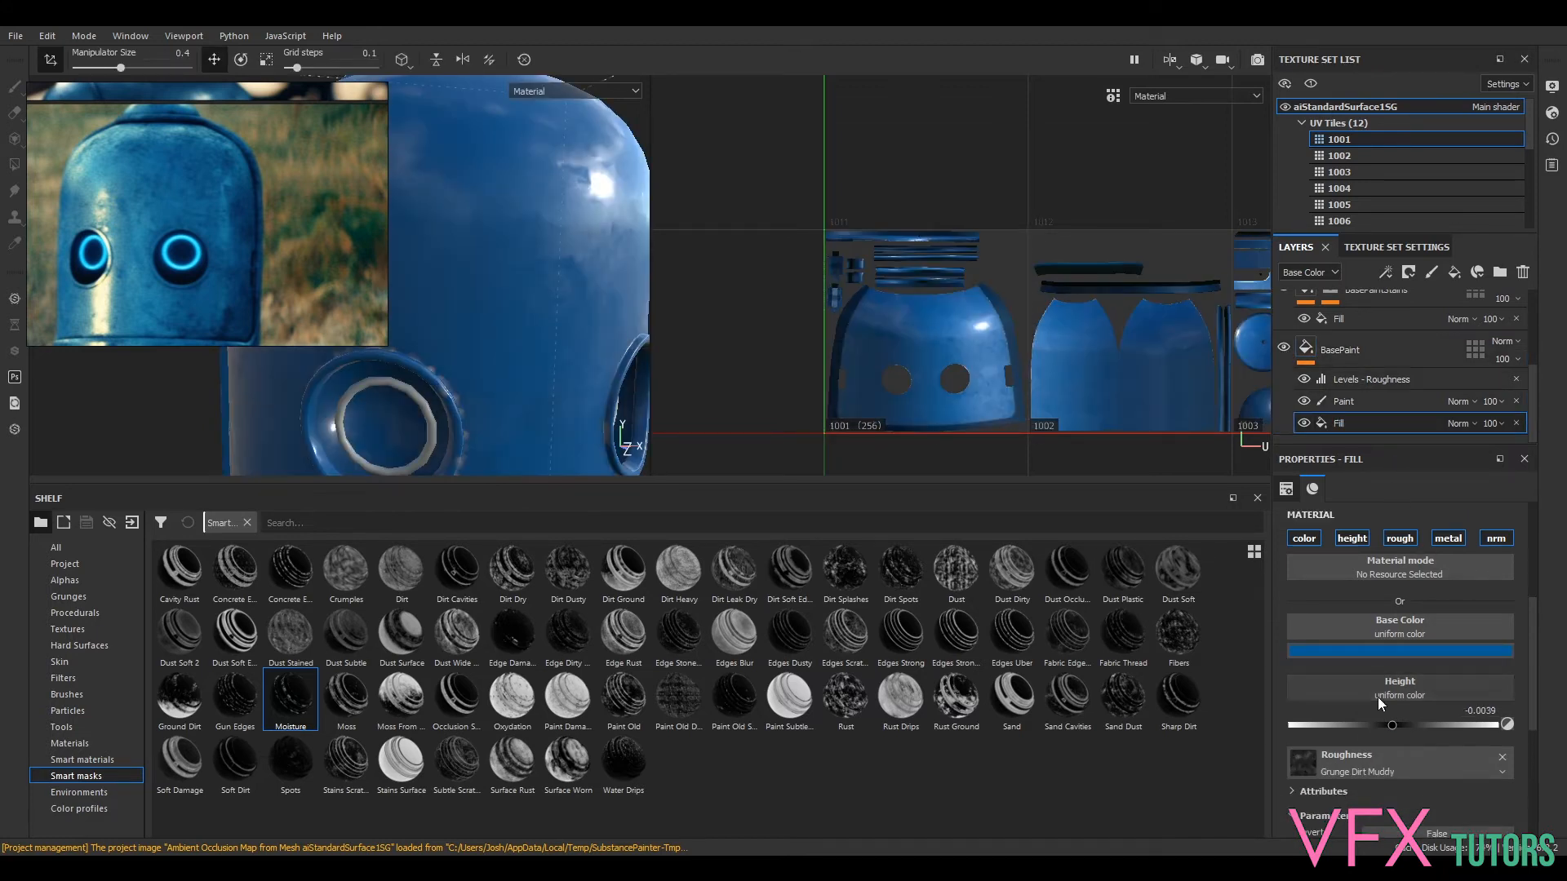
scroll(1461, 375, up, 3)
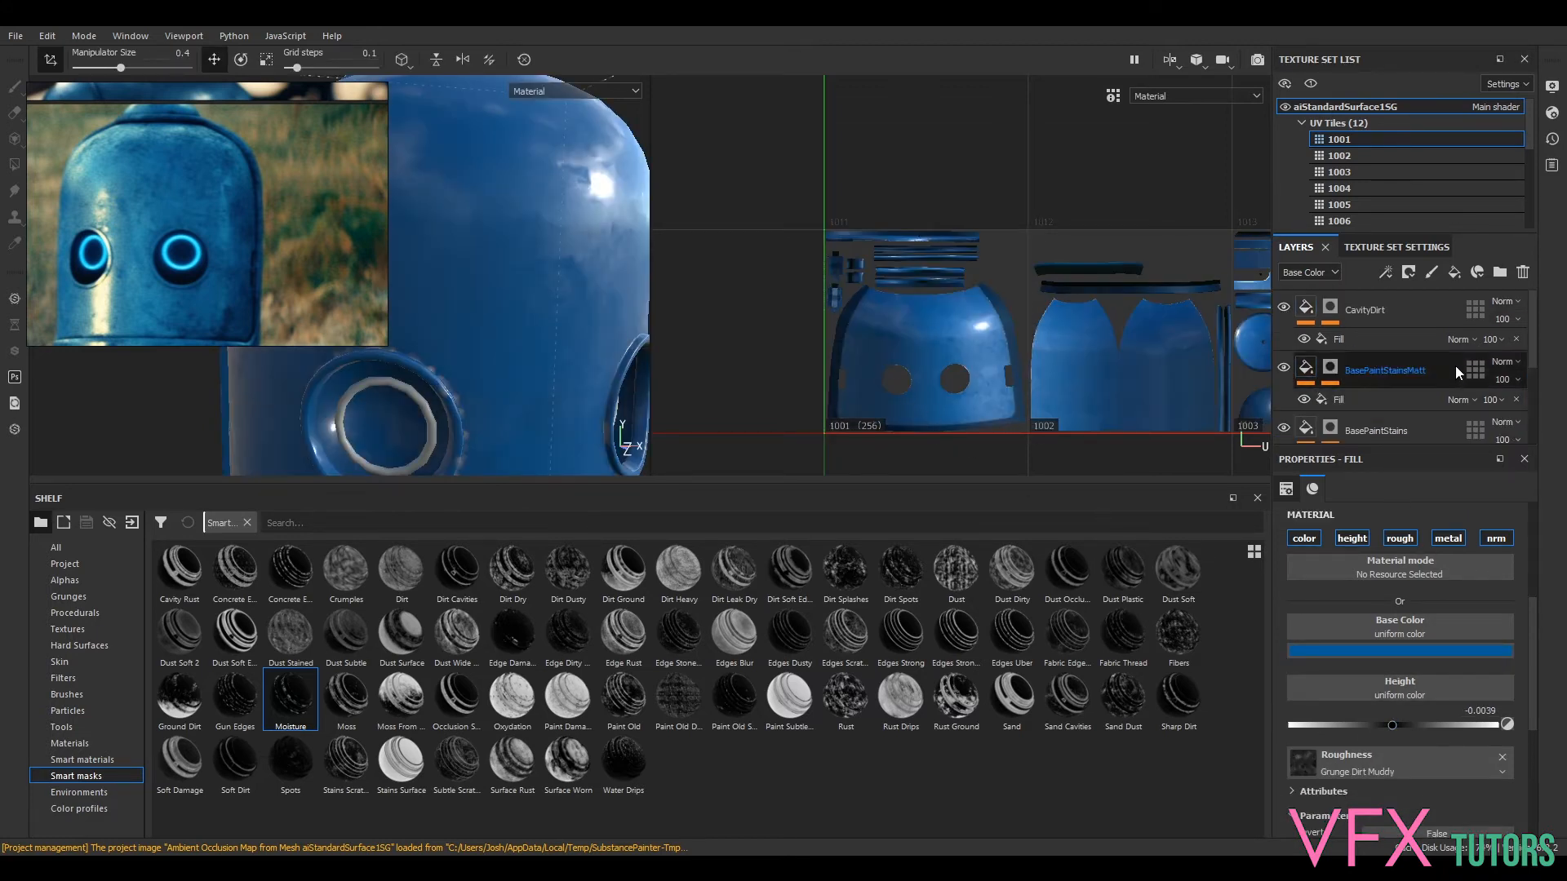
- Add a fill layer above CavityDirt and apply the Dirt Spots smart mask to it
click(1306, 309)
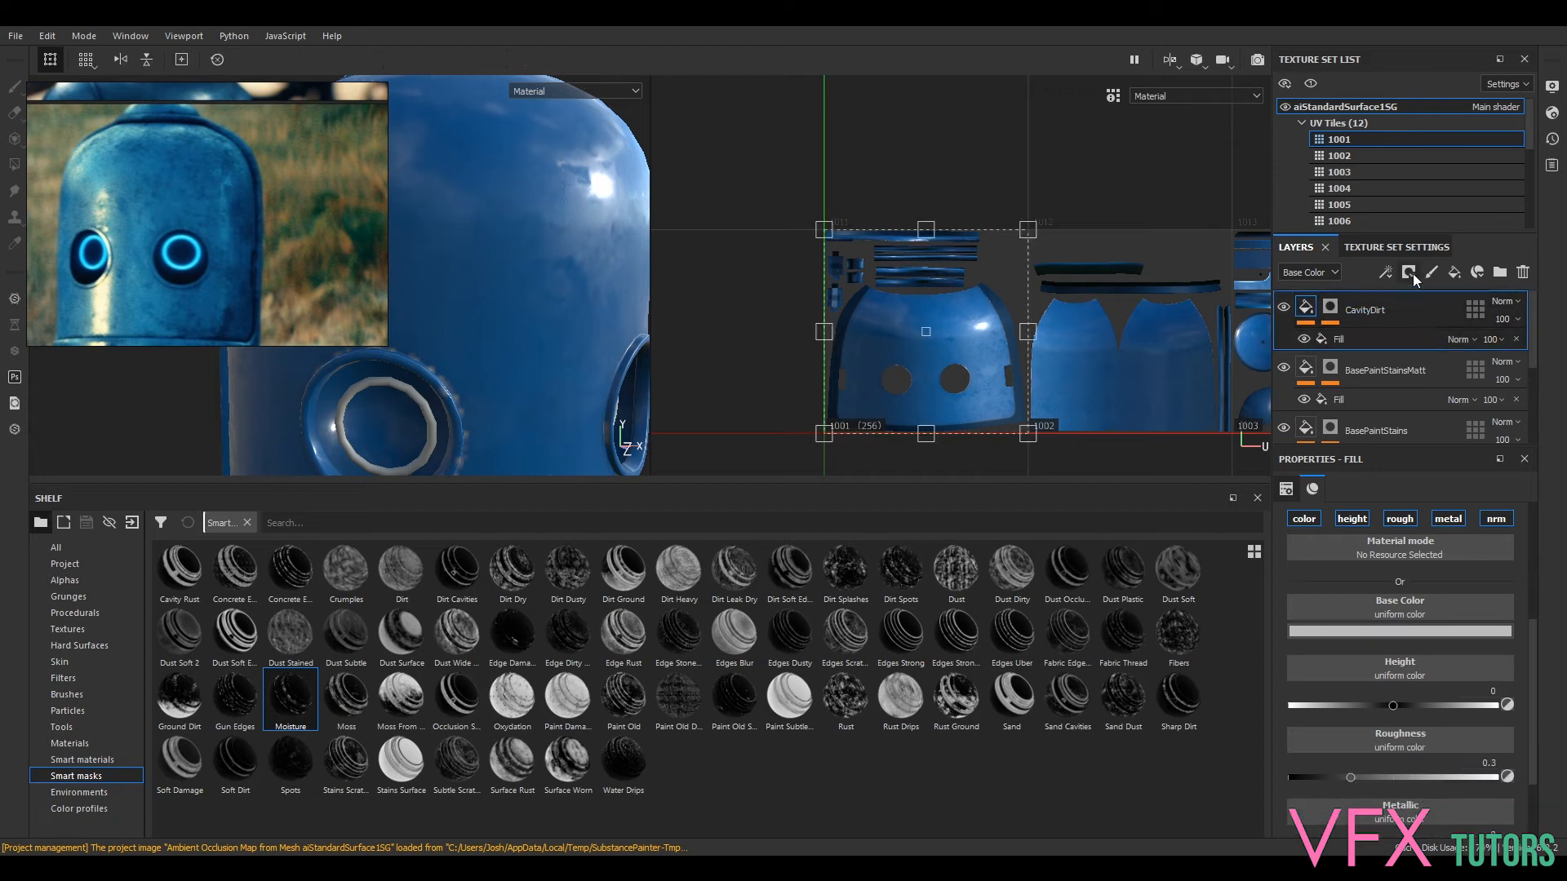
click(1456, 273)
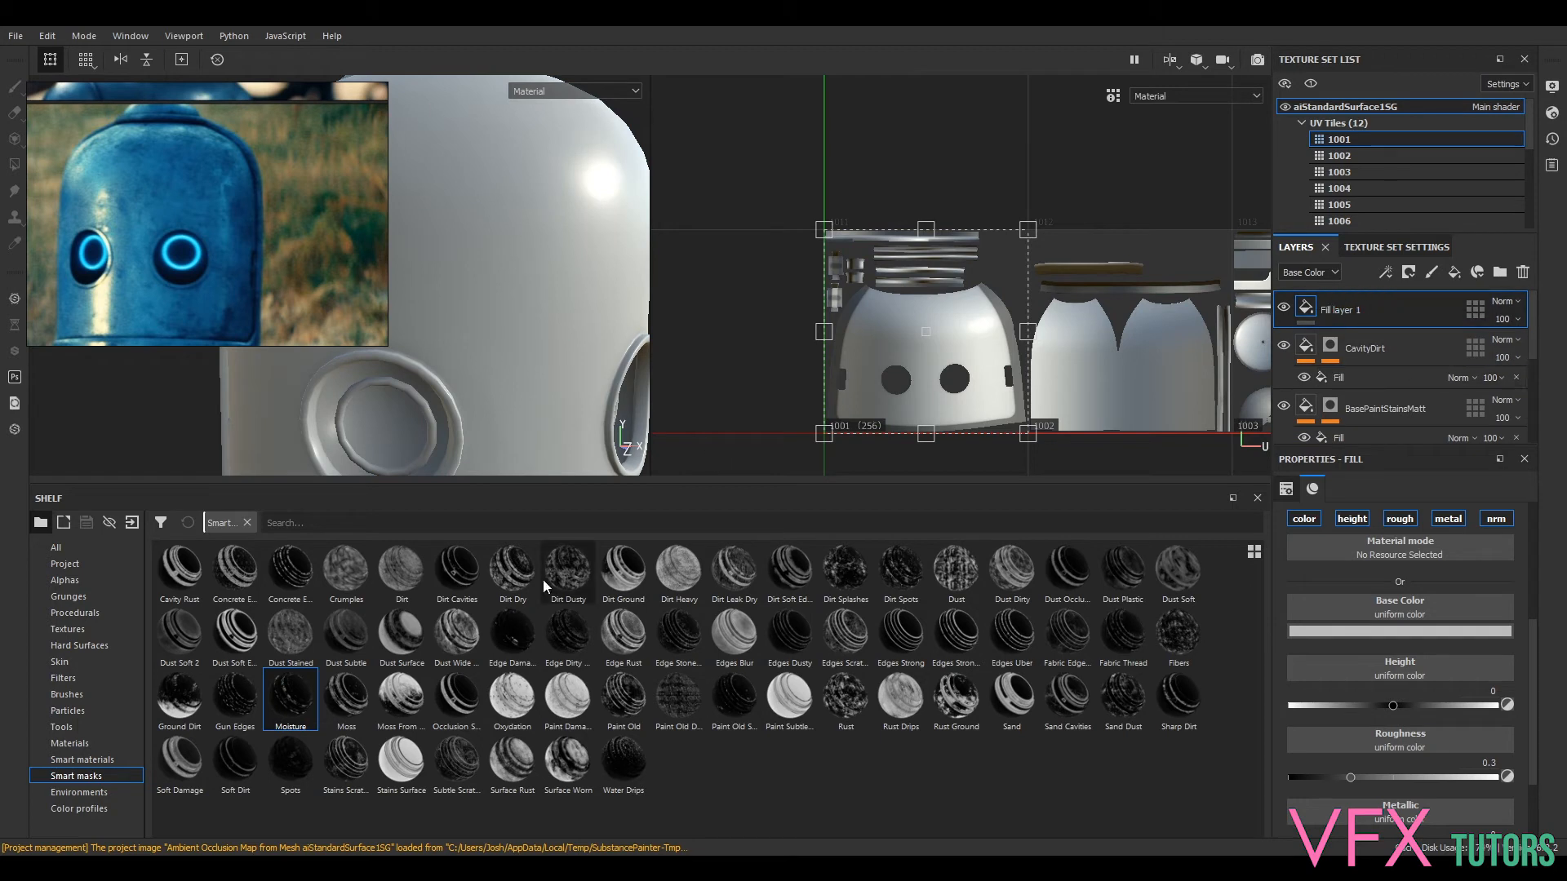
mouse_move(296, 642)
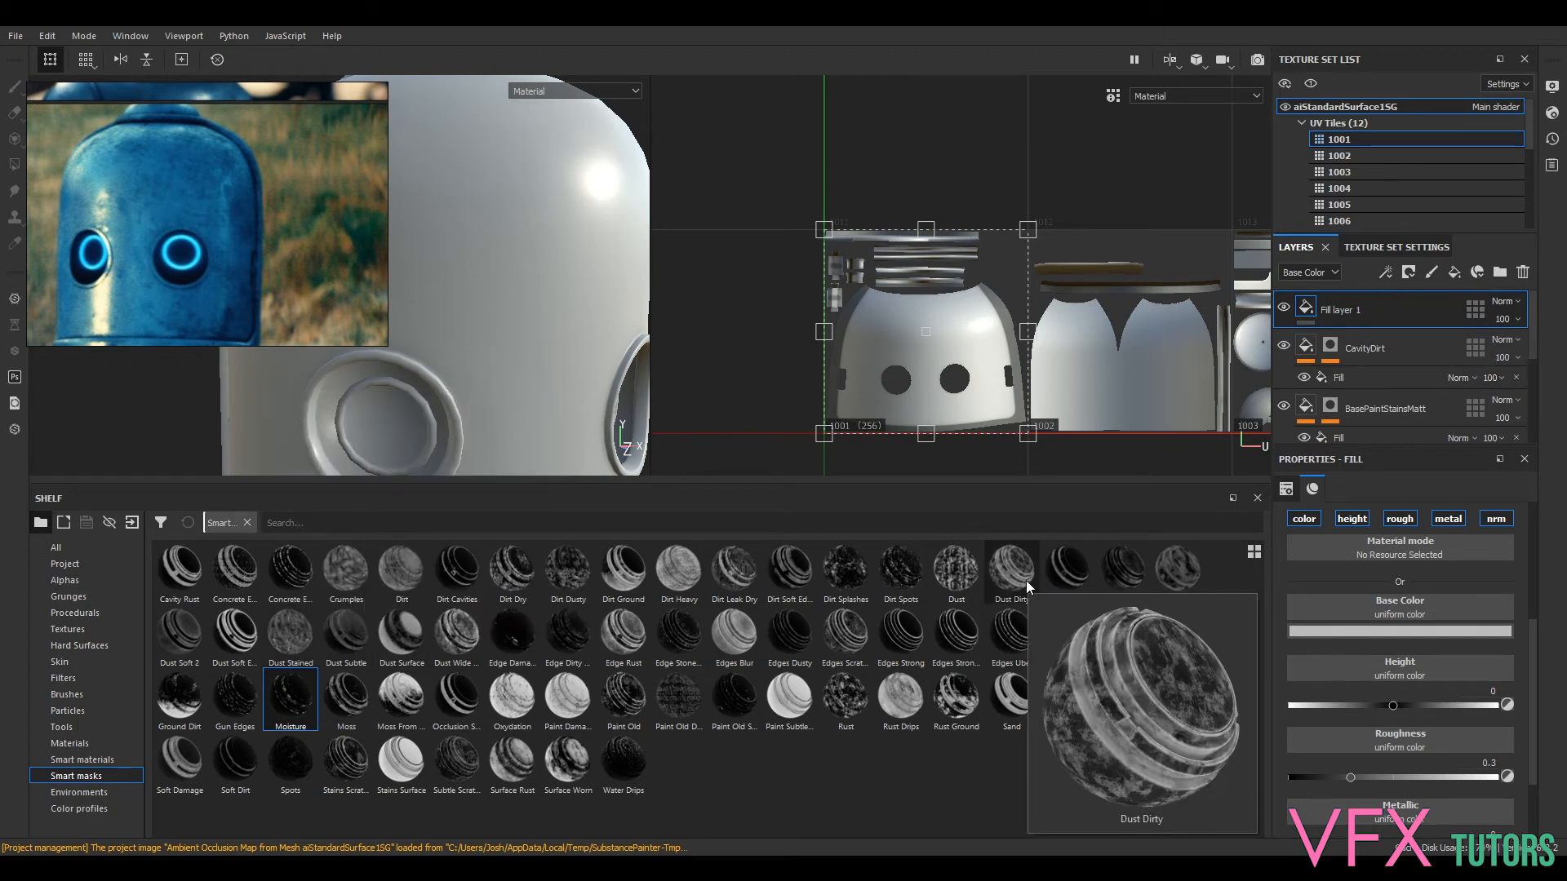
mouse_move(890, 576)
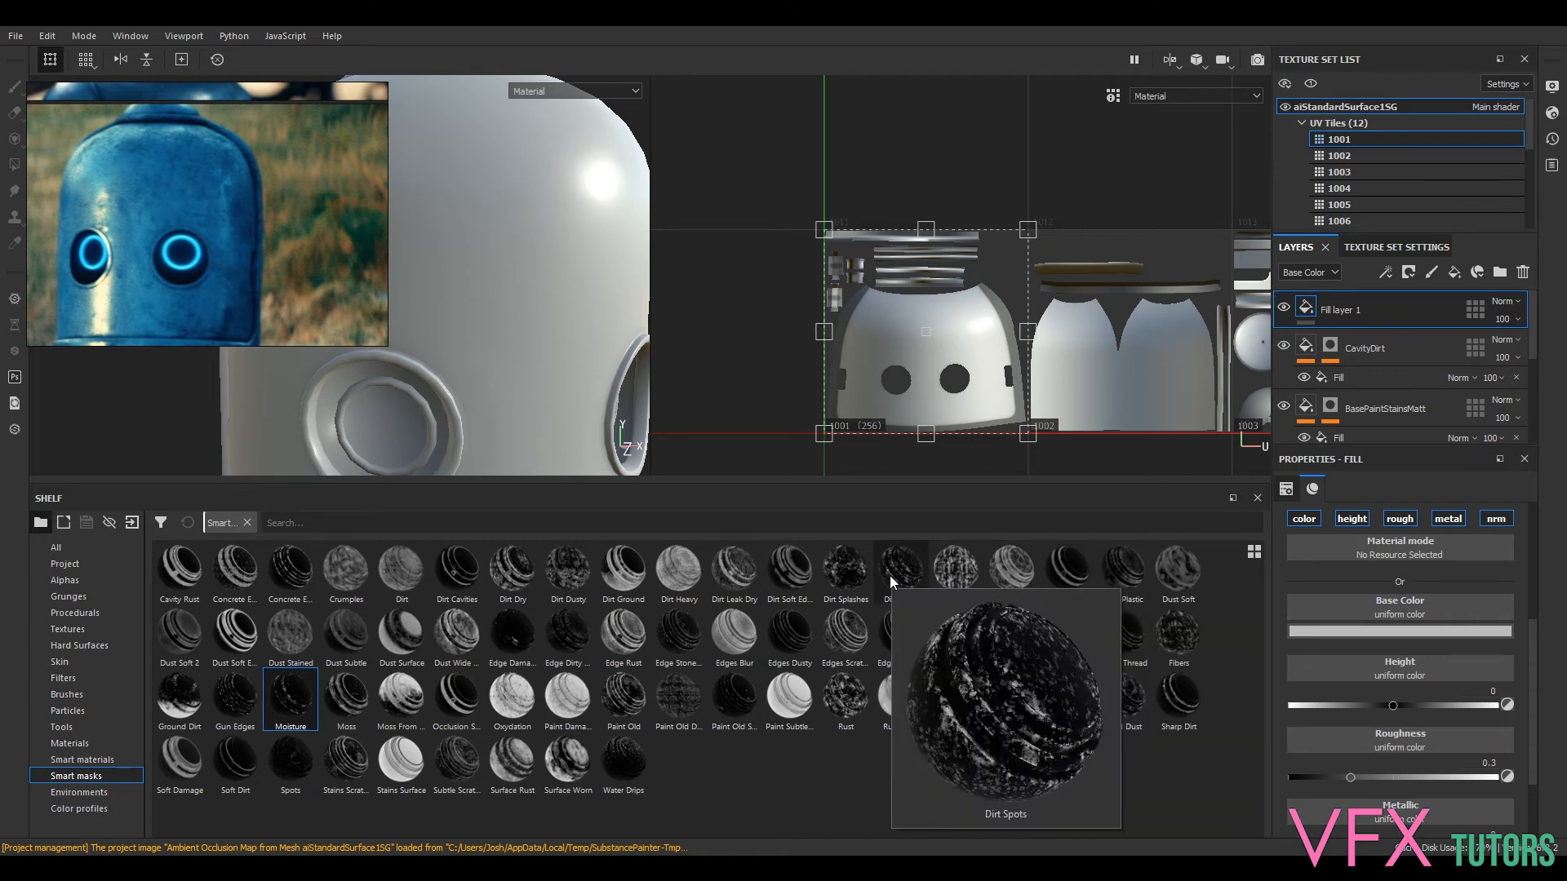
click(847, 578)
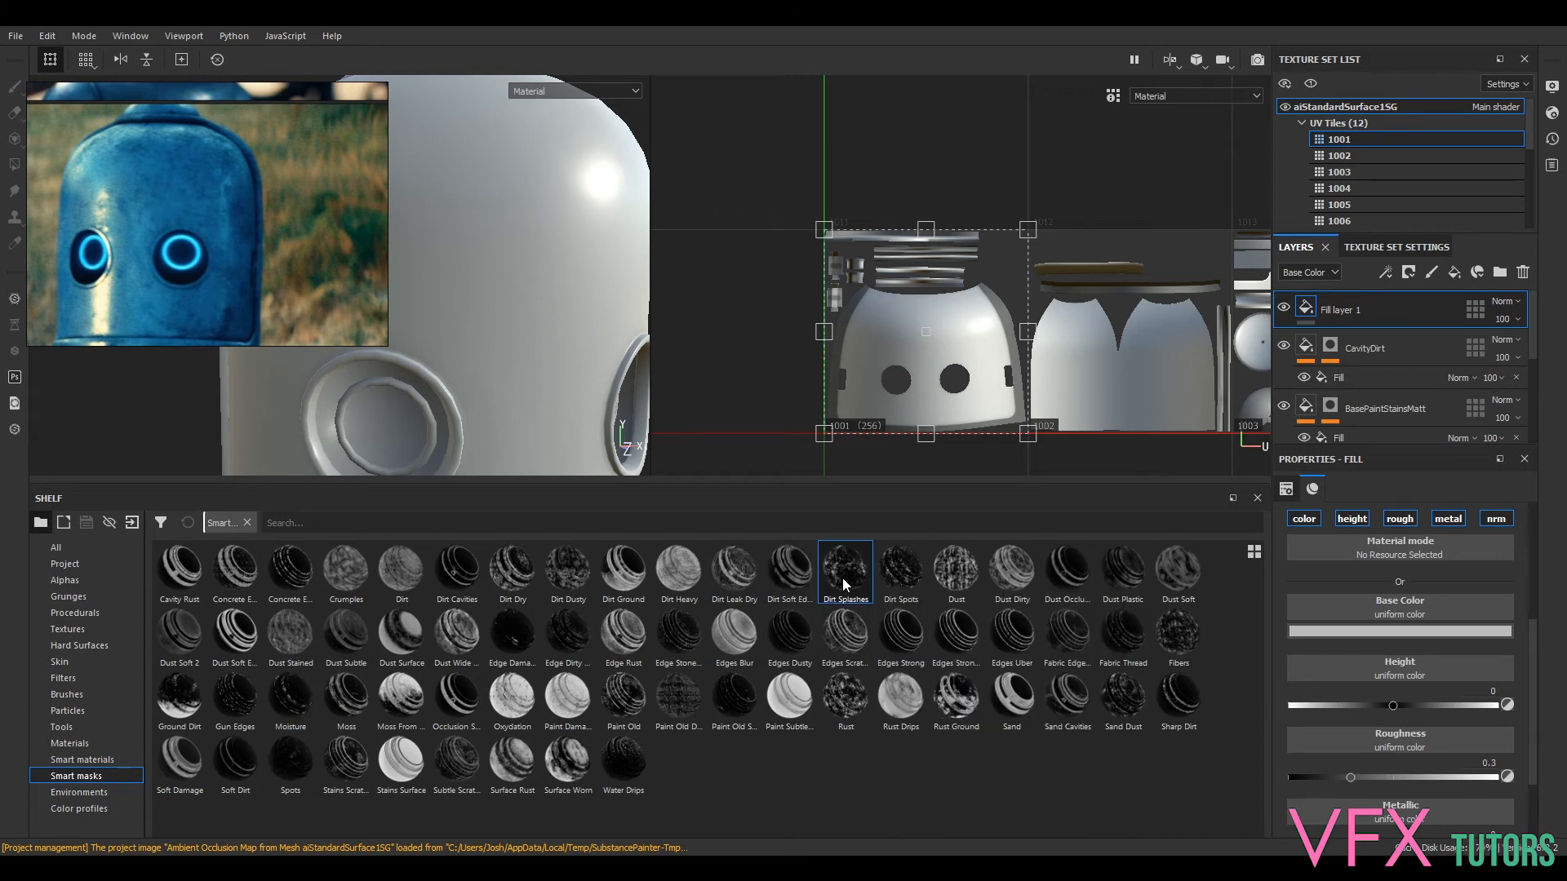
mouse_move(844, 584)
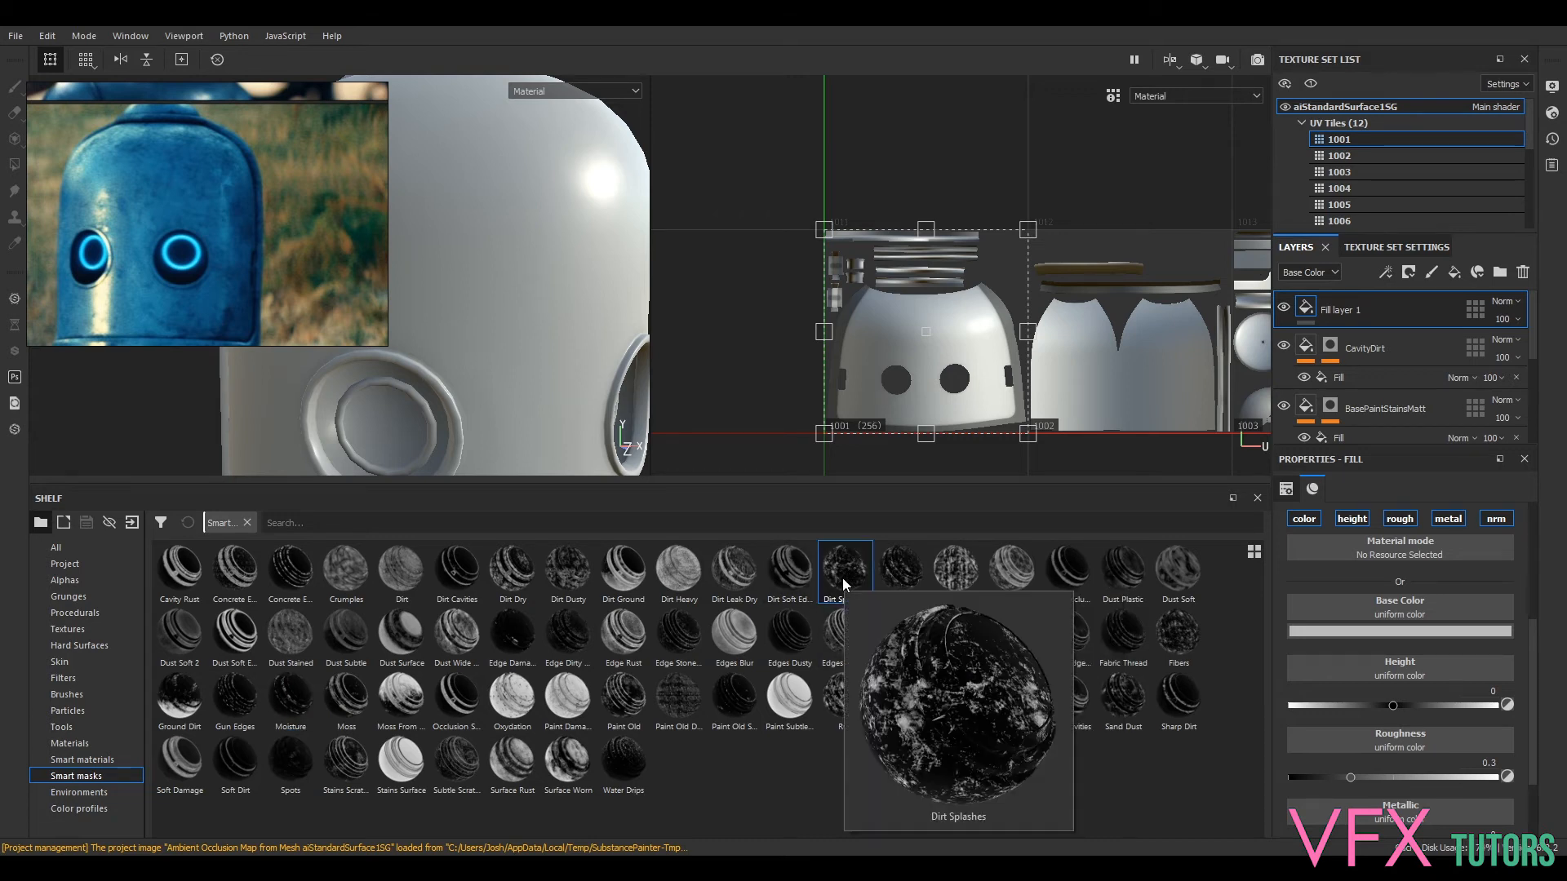
click(912, 579)
drag(911, 581, 1379, 319)
- Examine the spread of the dirt spots on the robot's head and torso from several angles
mouse_move(705, 311)
alt+mouse_down()
mouse_move(979, 314)
mouse_move(727, 319)
mouse_move(646, 301)
mouse_move(673, 313)
alt+mouse_up()
alt+right_drag(624, 313, 458, 342)
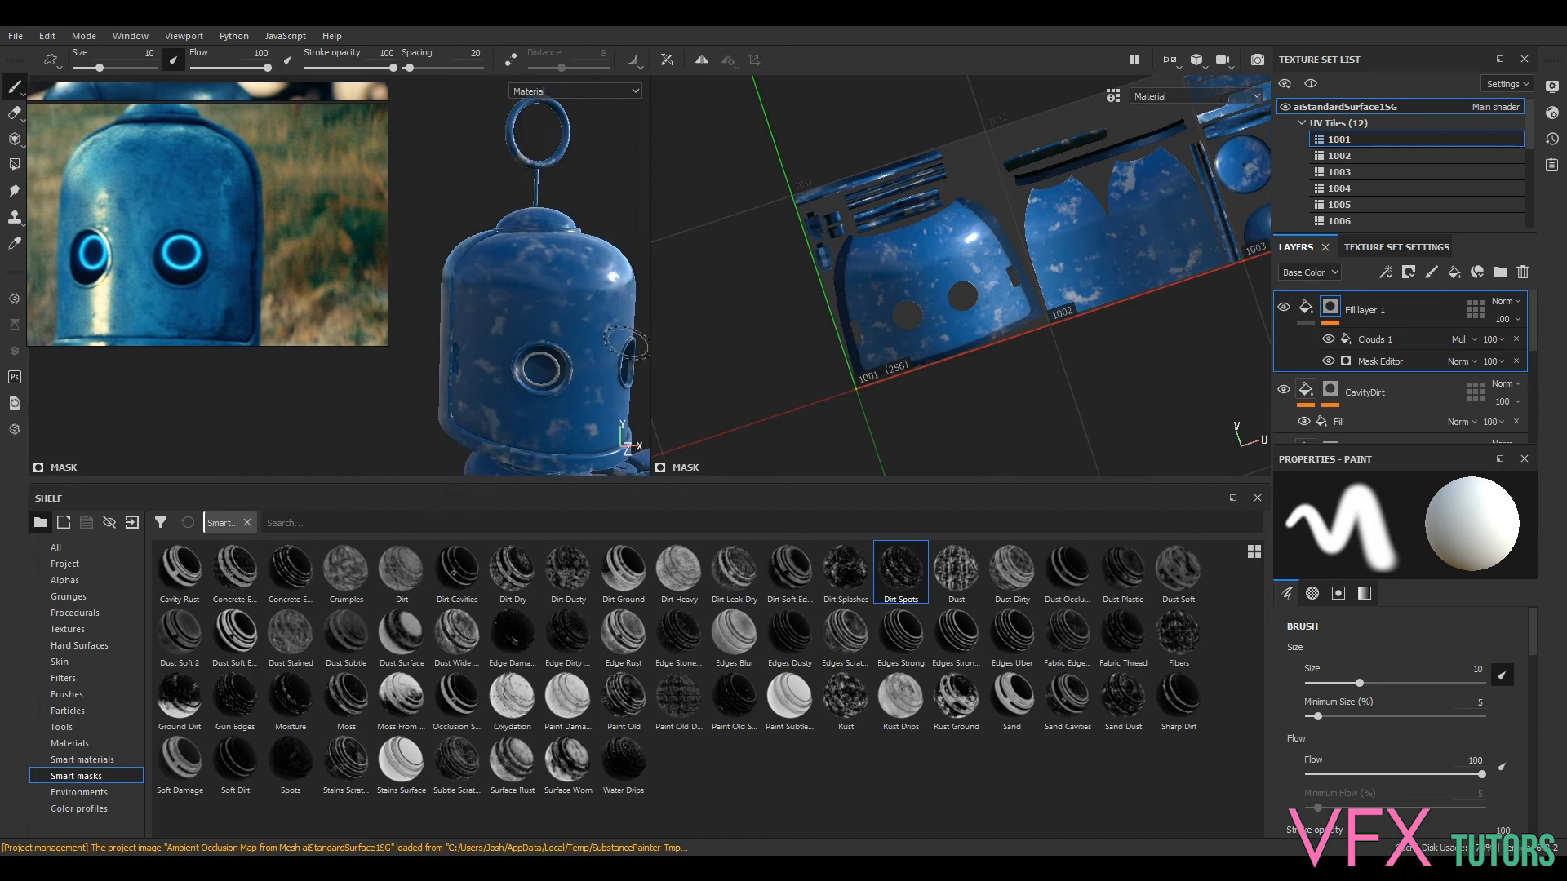
alt+drag(457, 343, 531, 359)
alt+middle_drag(531, 359, 507, 309)
alt+right_drag(589, 325, 553, 330)
alt+middle_drag(575, 376, 506, 205)
alt+right_drag(506, 205, 524, 243)
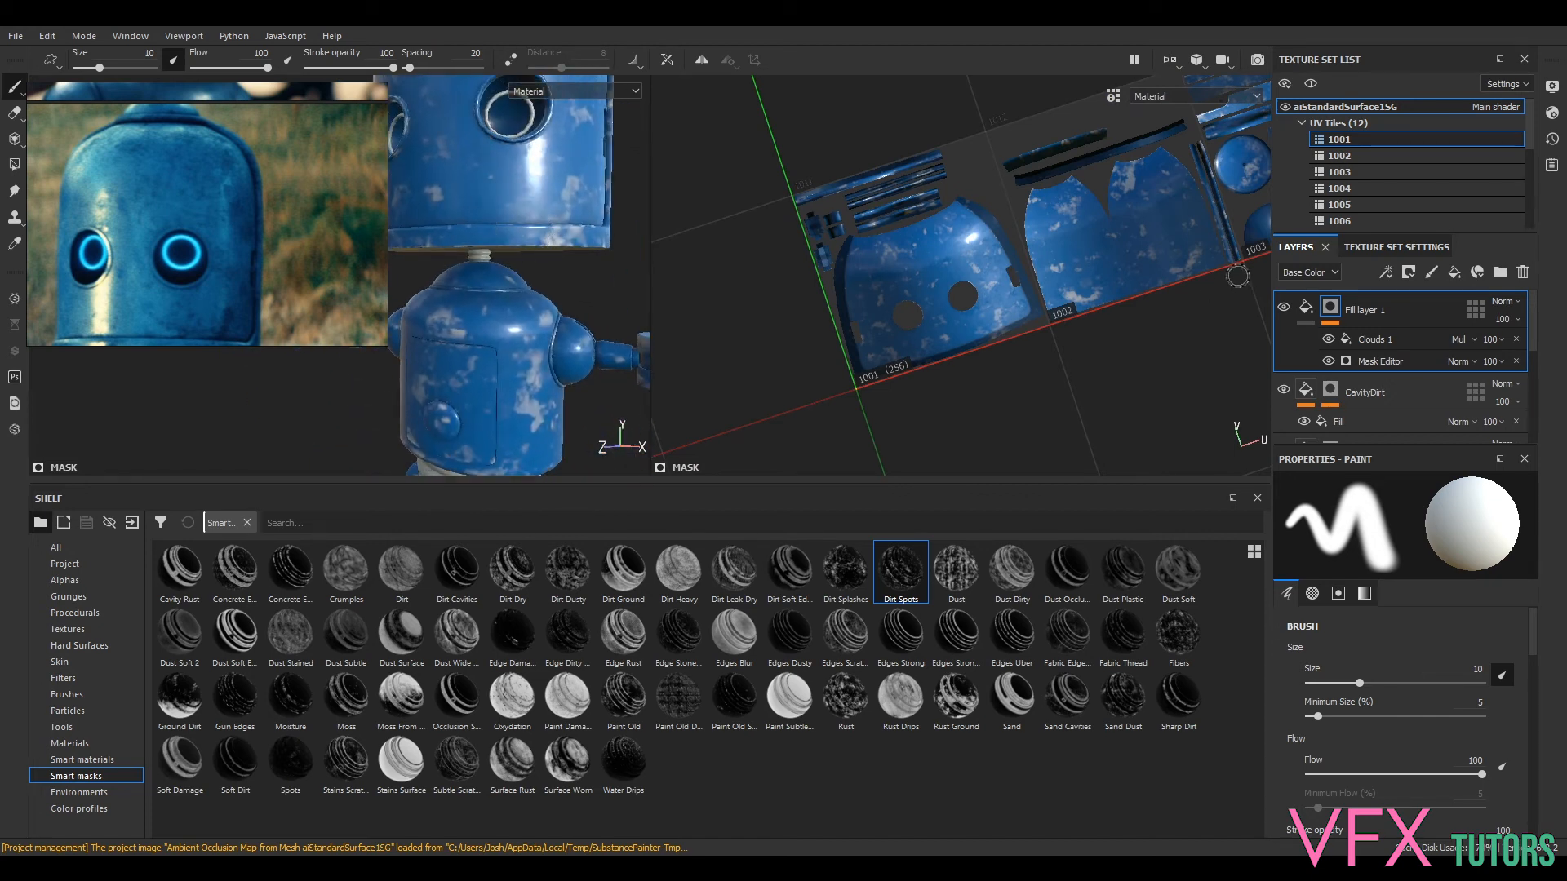
- Rename the new dirt layer LargeDirt and add a fill effect to its content
click(1306, 307)
double_click(1369, 310)
text(LargeDirt)
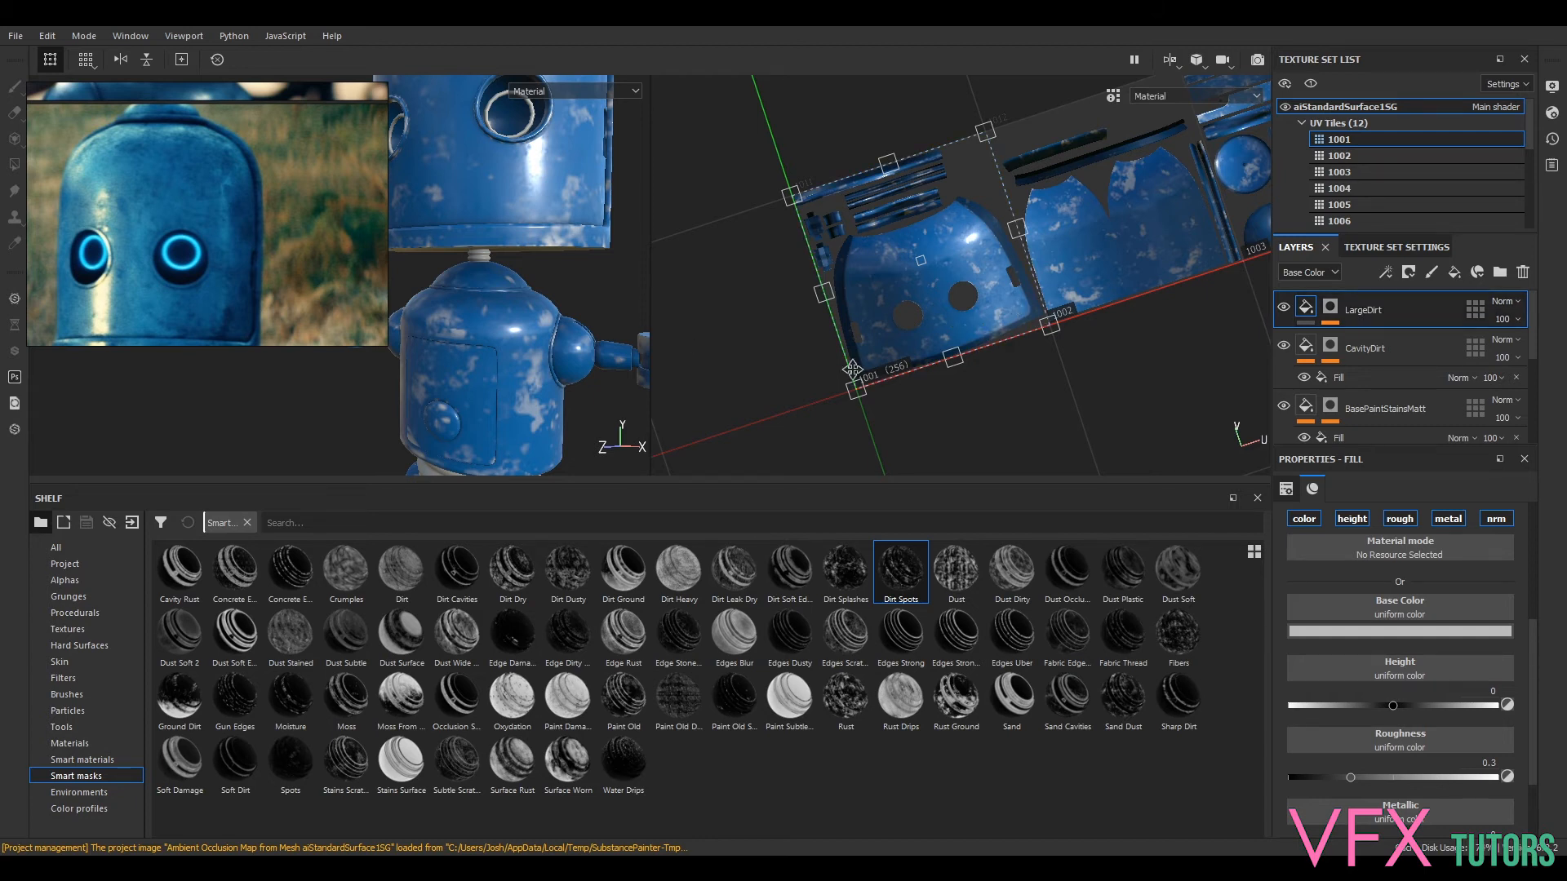
right_click(1307, 312)
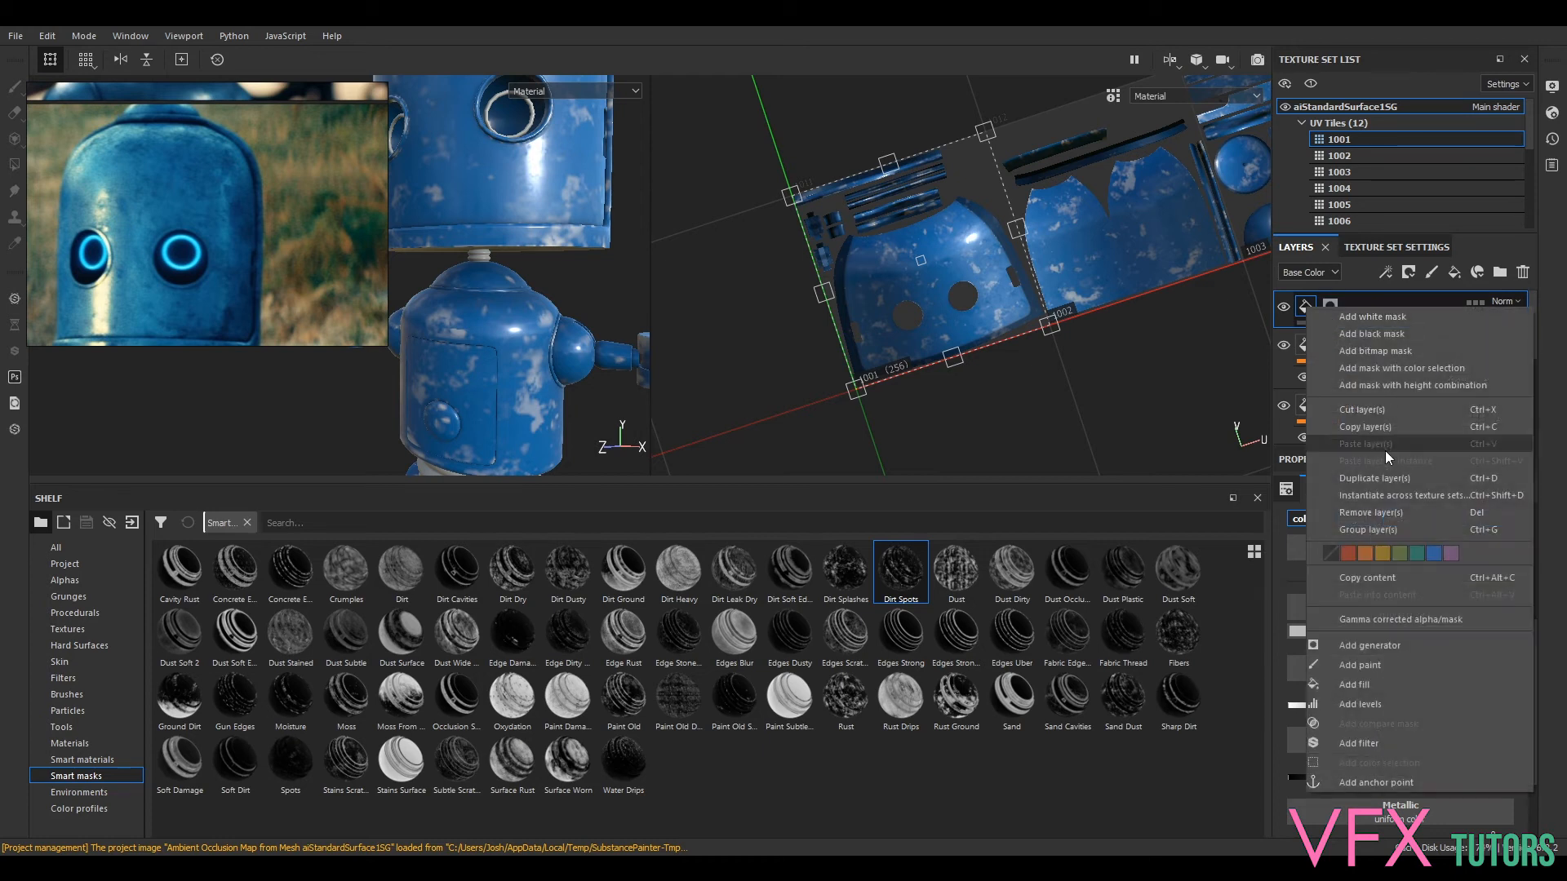
click(1374, 685)
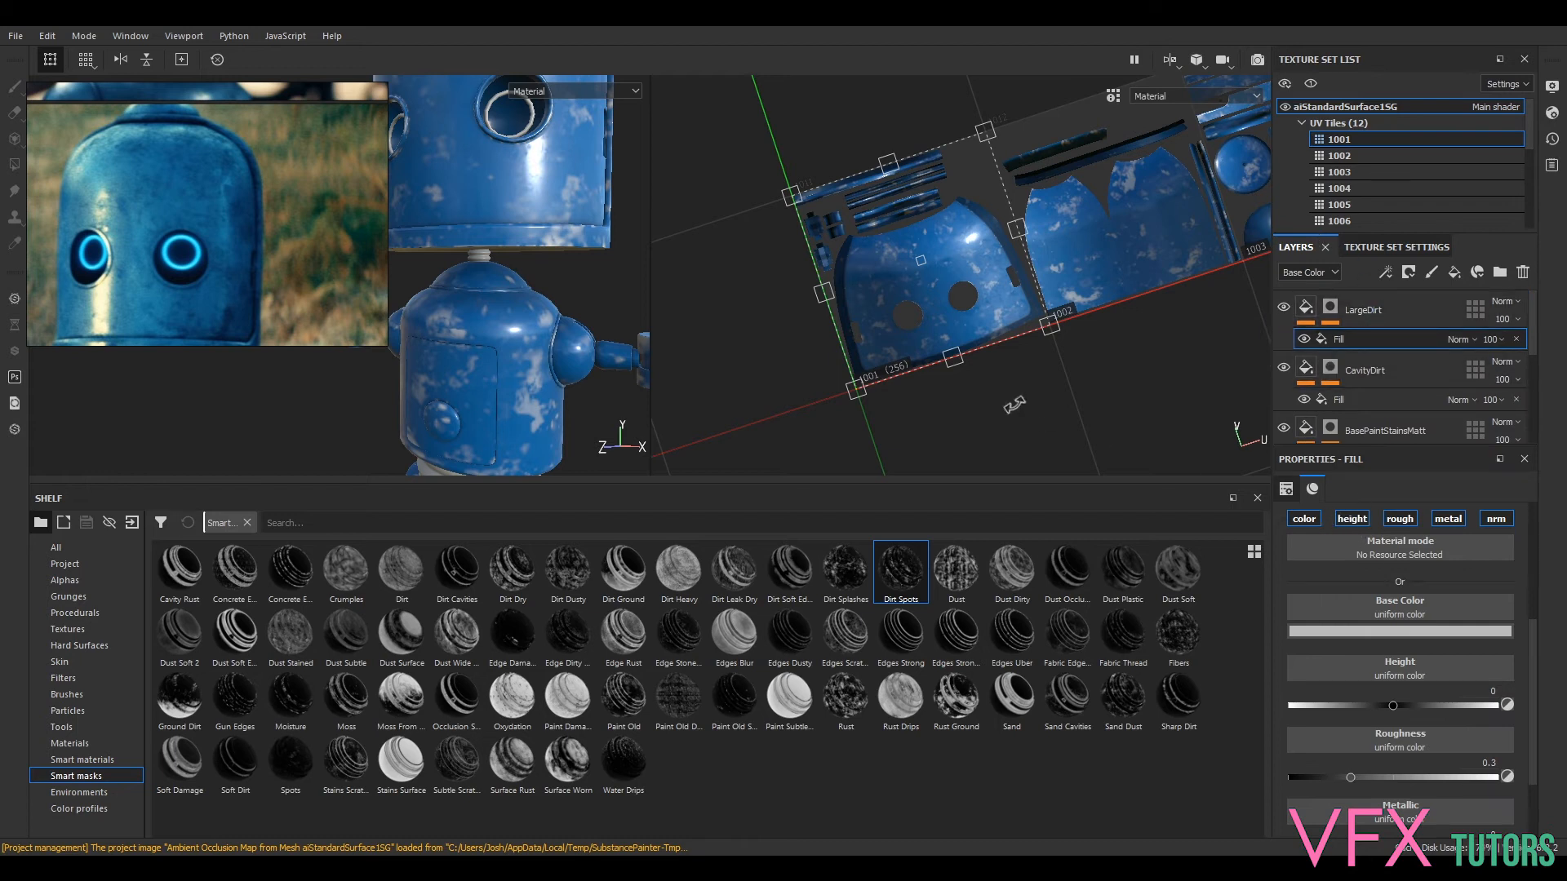
- Sample the head's blue paint in the UV view as the base color of the LargeDirt fill
scroll(989, 274, down, 3)
scroll(989, 278, up, 8)
alt+middle_drag(964, 278, 1199, 410)
alt+drag(1022, 405, 1066, 382)
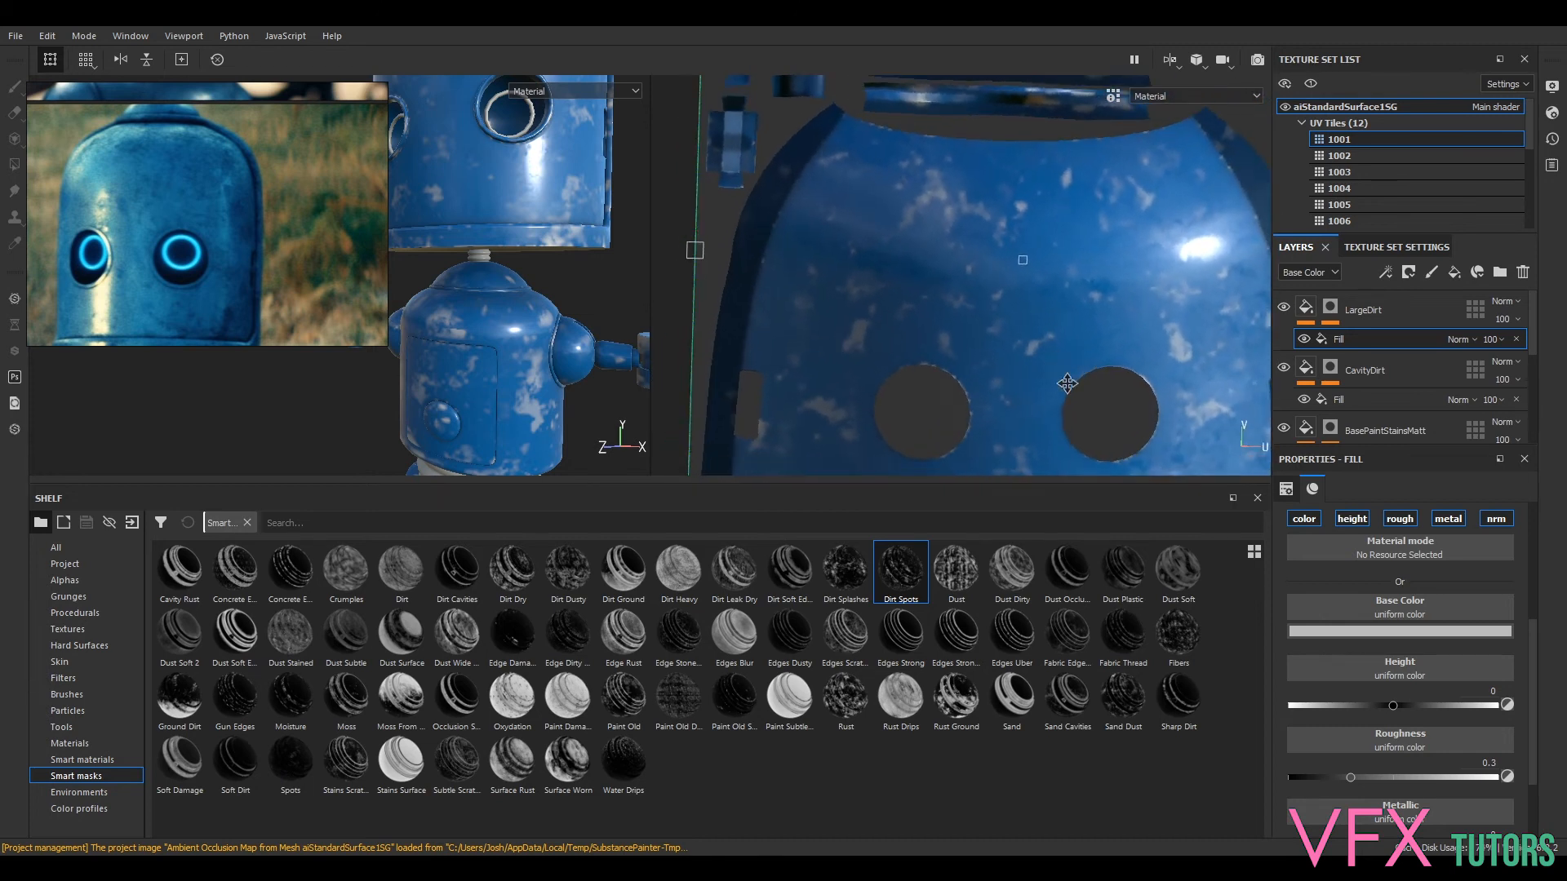
click(1398, 626)
drag(1418, 642, 1108, 338)
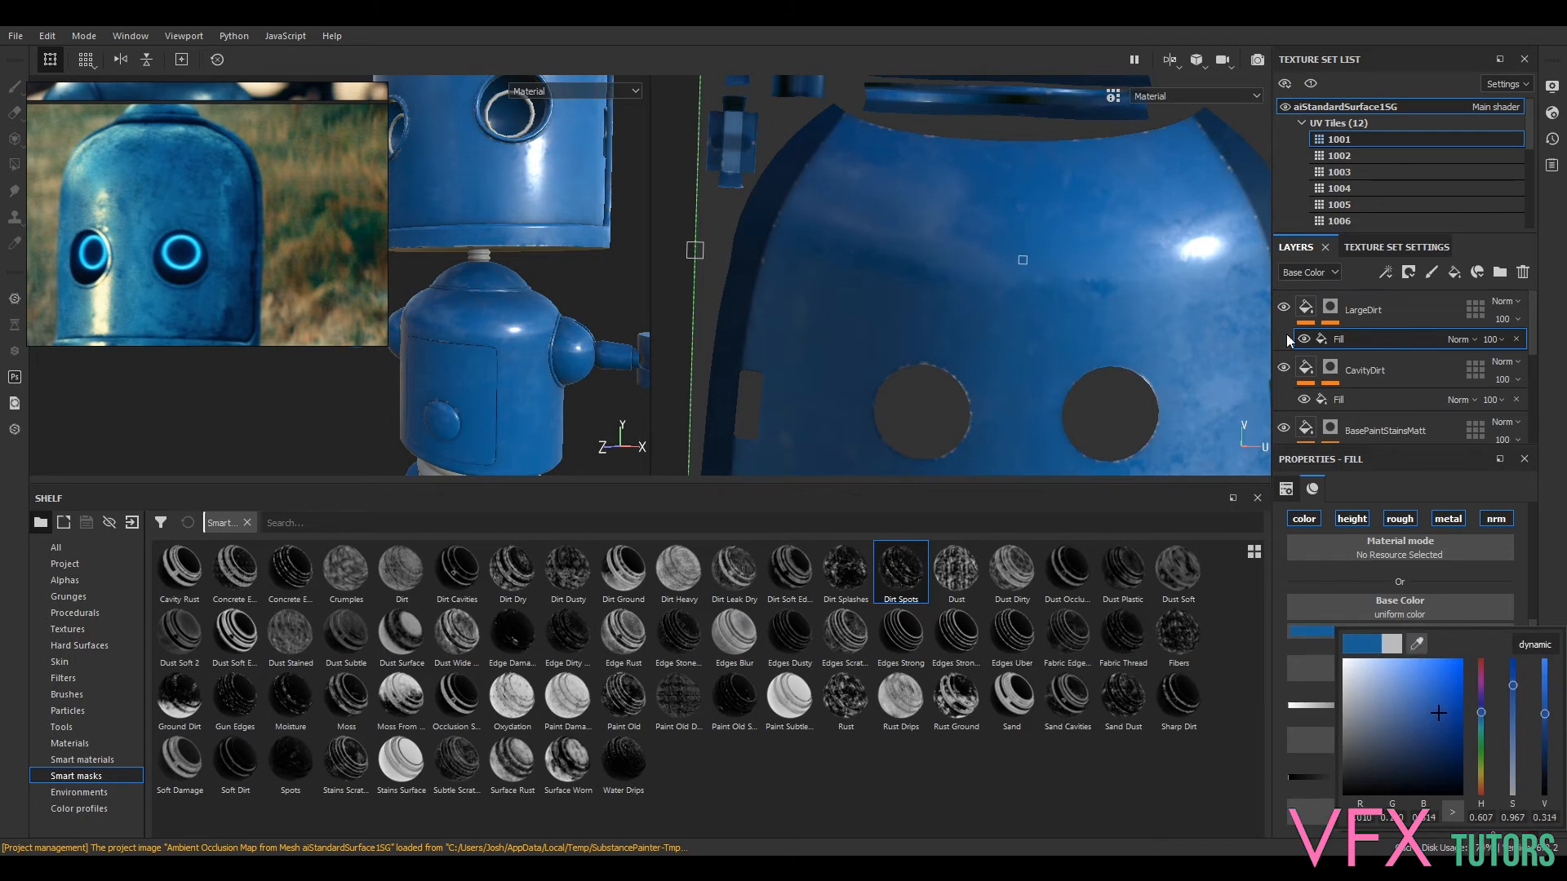
- Darken the LargeDirt fill's base color to a deep, more saturated navy blue and check it on the head
drag(1550, 716, 1557, 770)
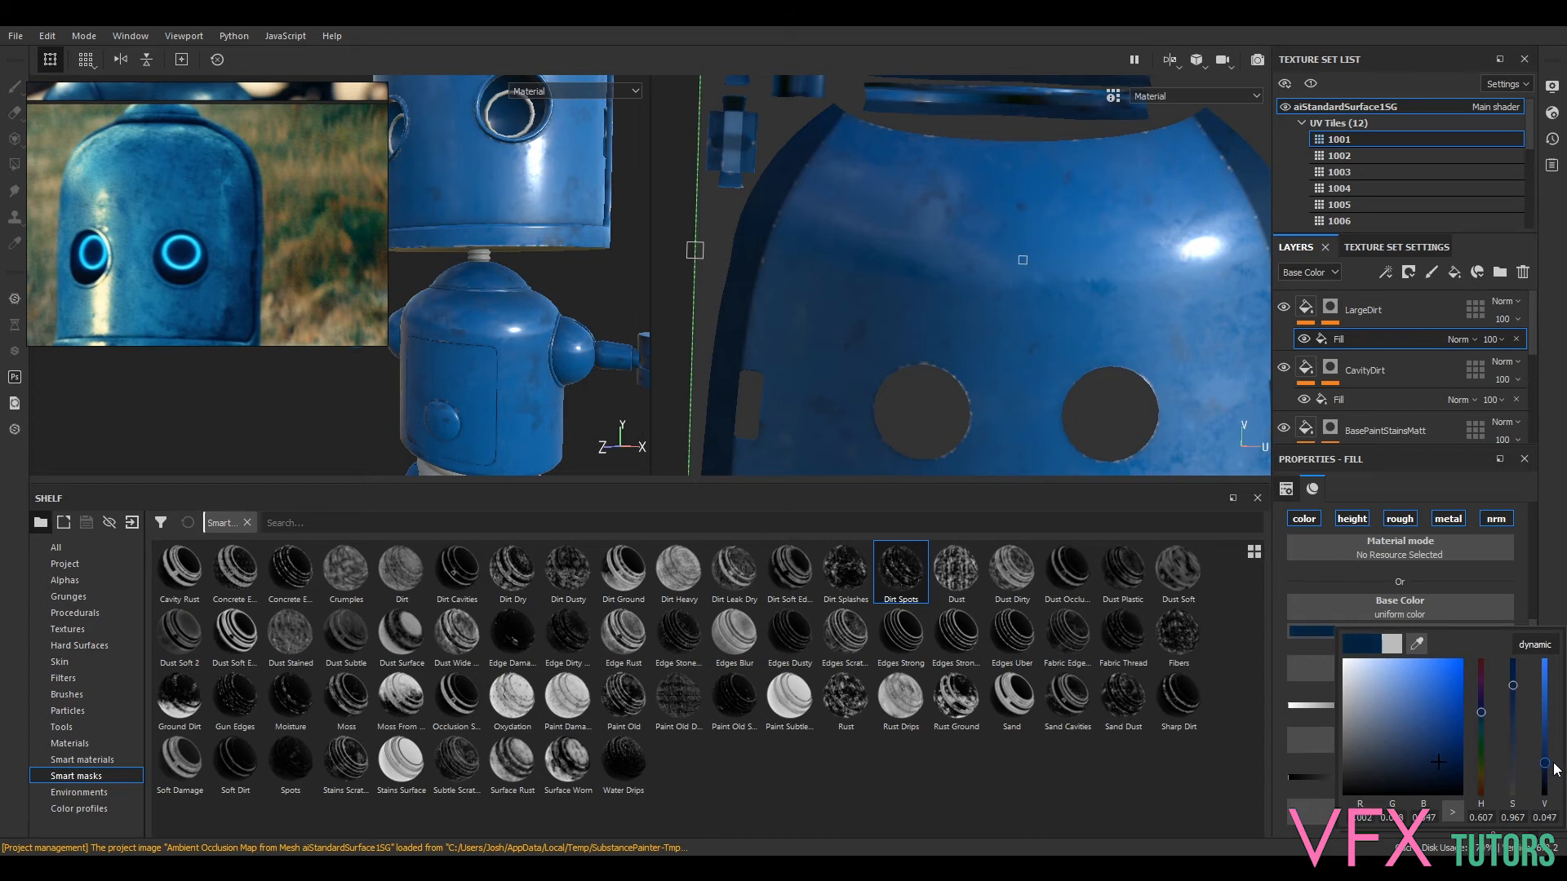
mouse_move(1511, 682)
mouse_down()
mouse_move(1515, 658)
mouse_move(1510, 713)
mouse_move(1511, 658)
mouse_up()
mouse_move(1544, 760)
mouse_down()
mouse_move(1545, 722)
mouse_move(1547, 752)
mouse_up()
alt+drag(608, 332, 569, 374)
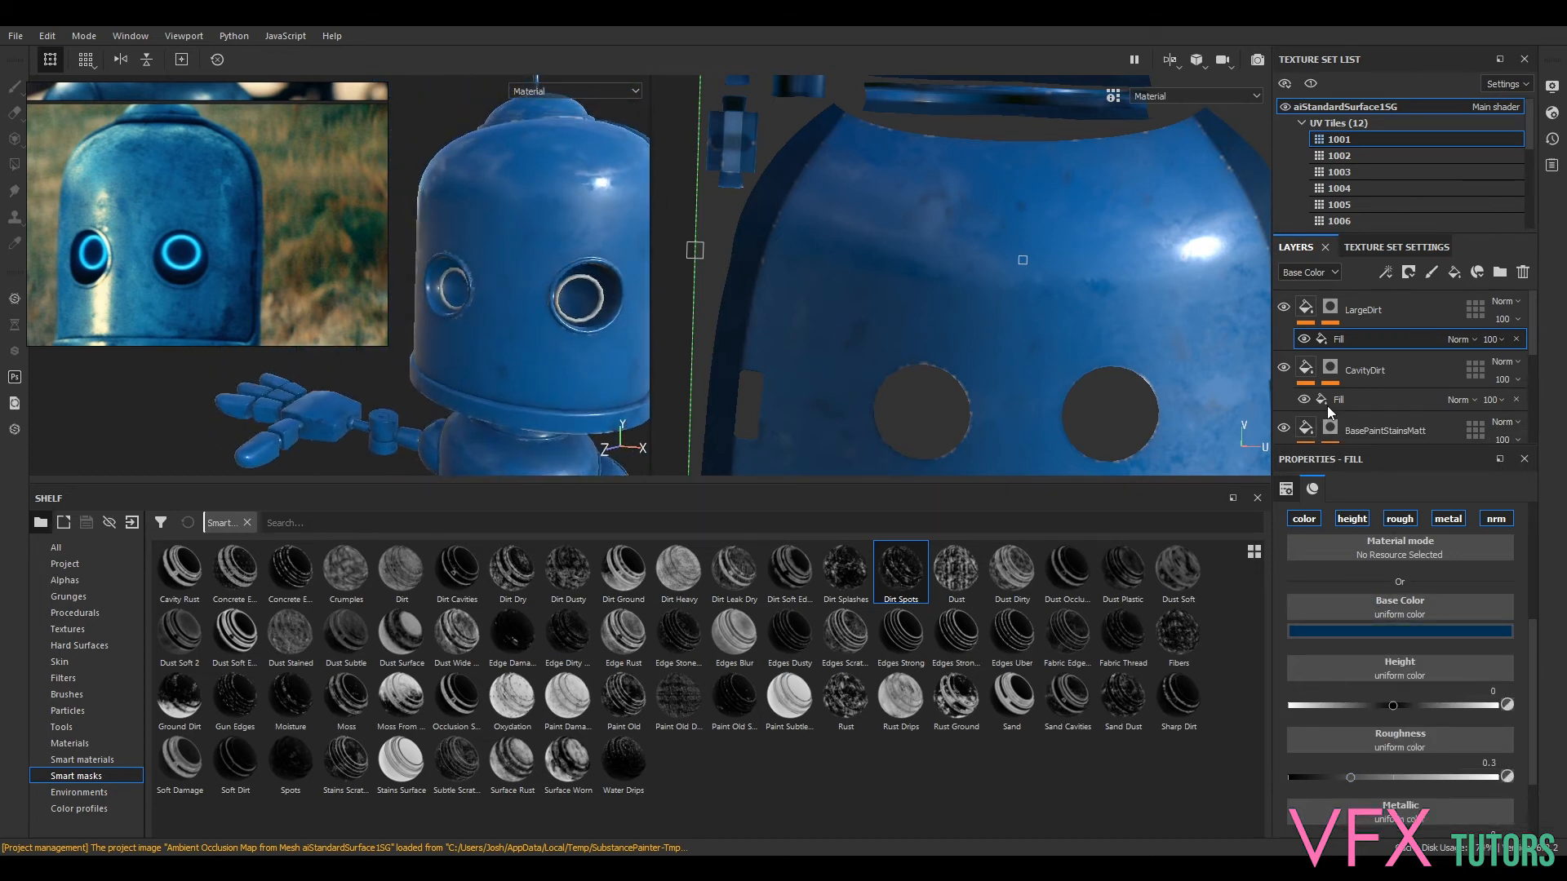
- Set the Texture scale in the LargeDirt mask's Mask Editor generator to about 1.66
click(1332, 306)
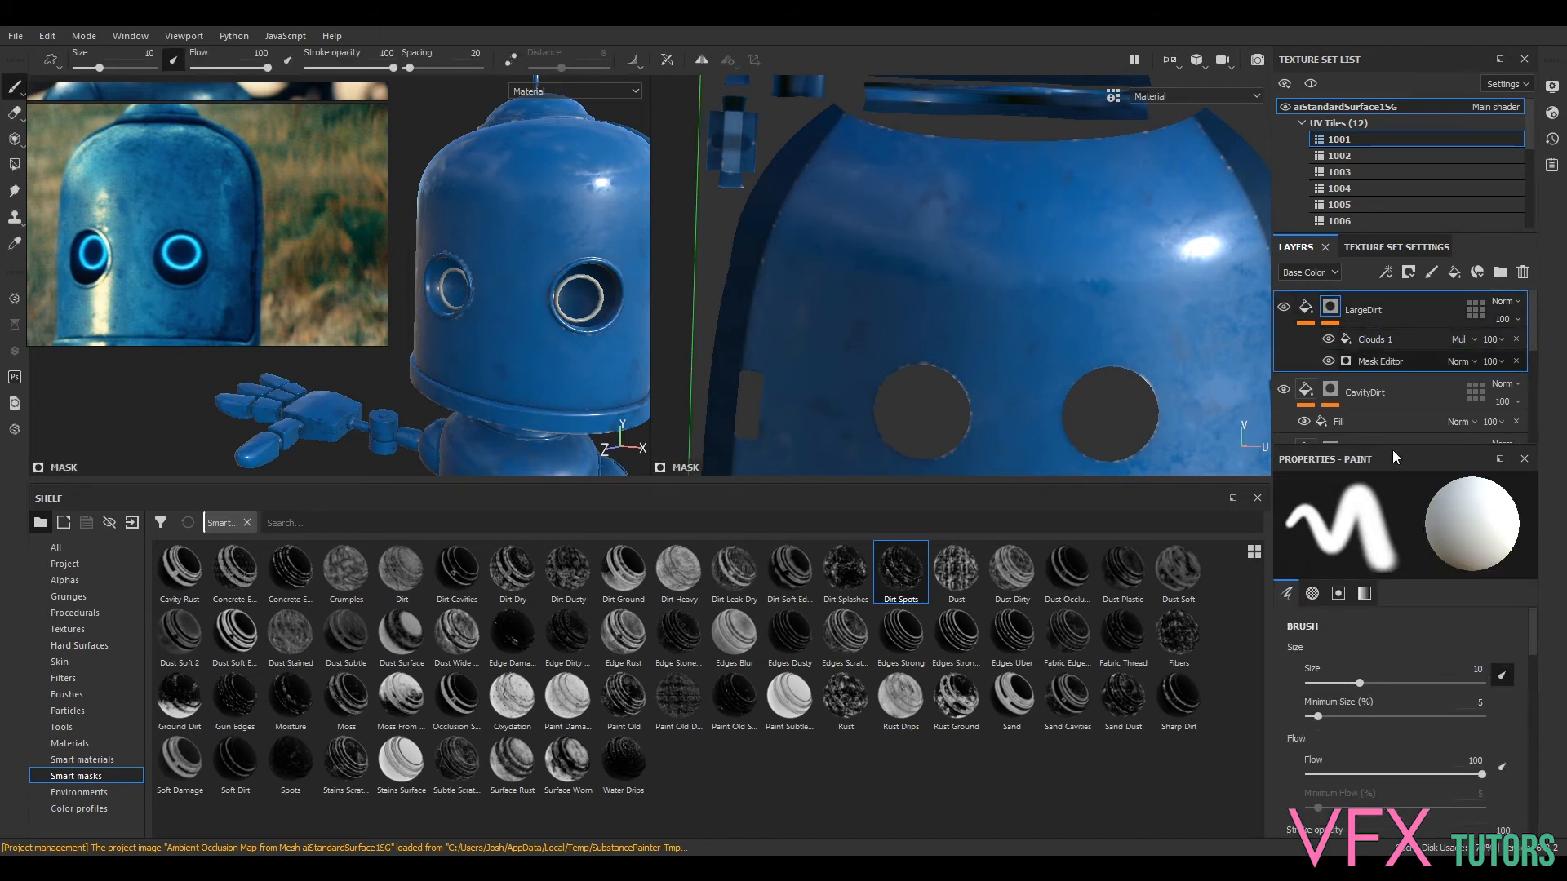
click(1391, 363)
scroll(1310, 576, up, 1)
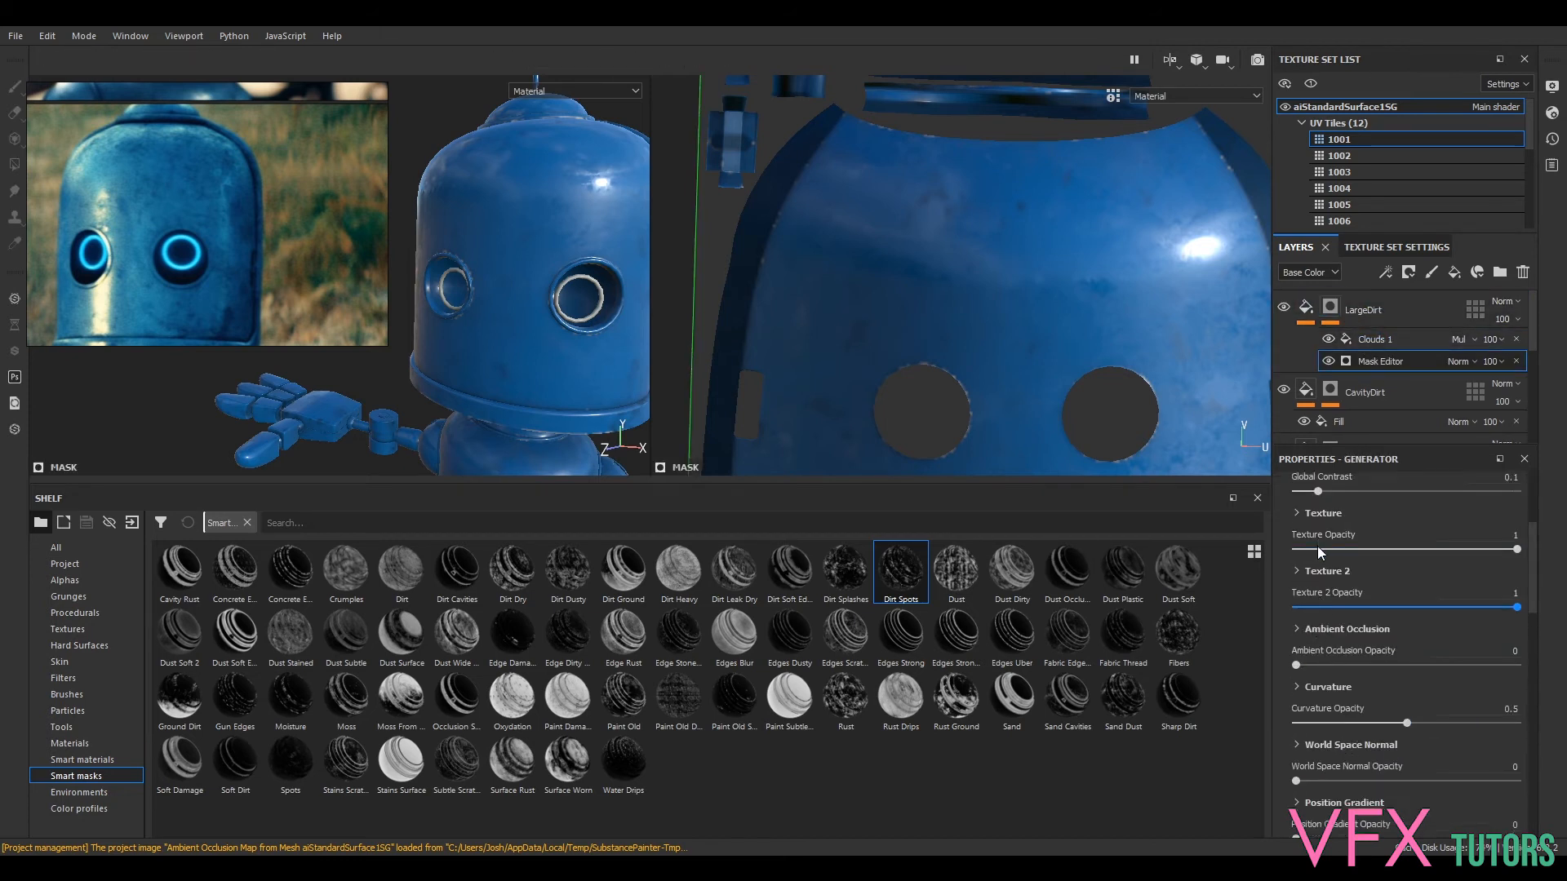
click(1296, 512)
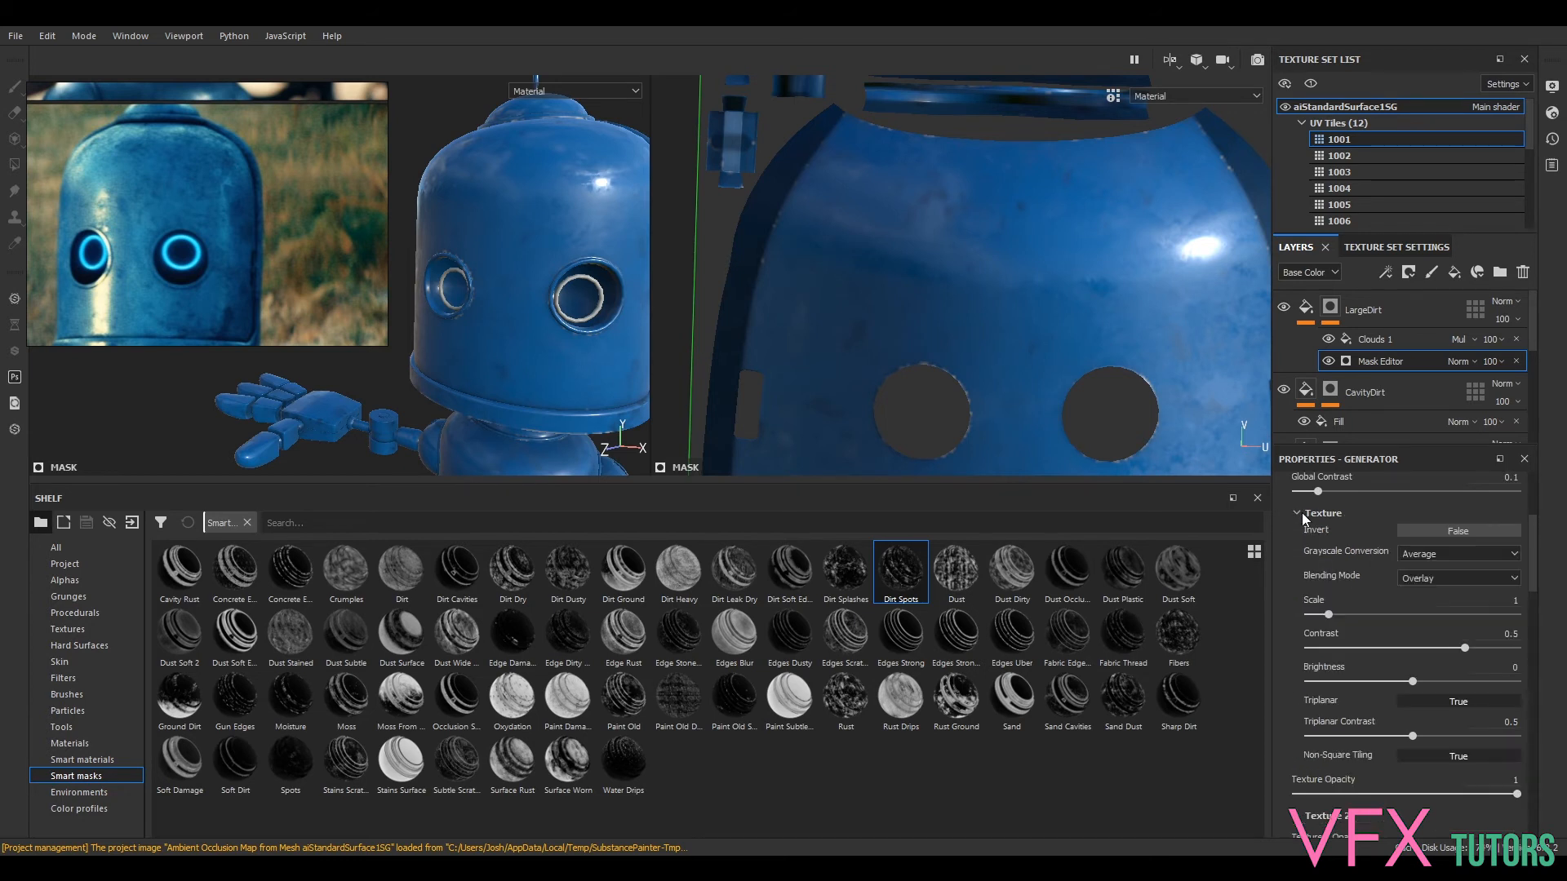
mouse_move(1331, 618)
mouse_down()
mouse_move(1369, 618)
mouse_move(1317, 617)
mouse_move(1345, 619)
mouse_up()
click(1300, 513)
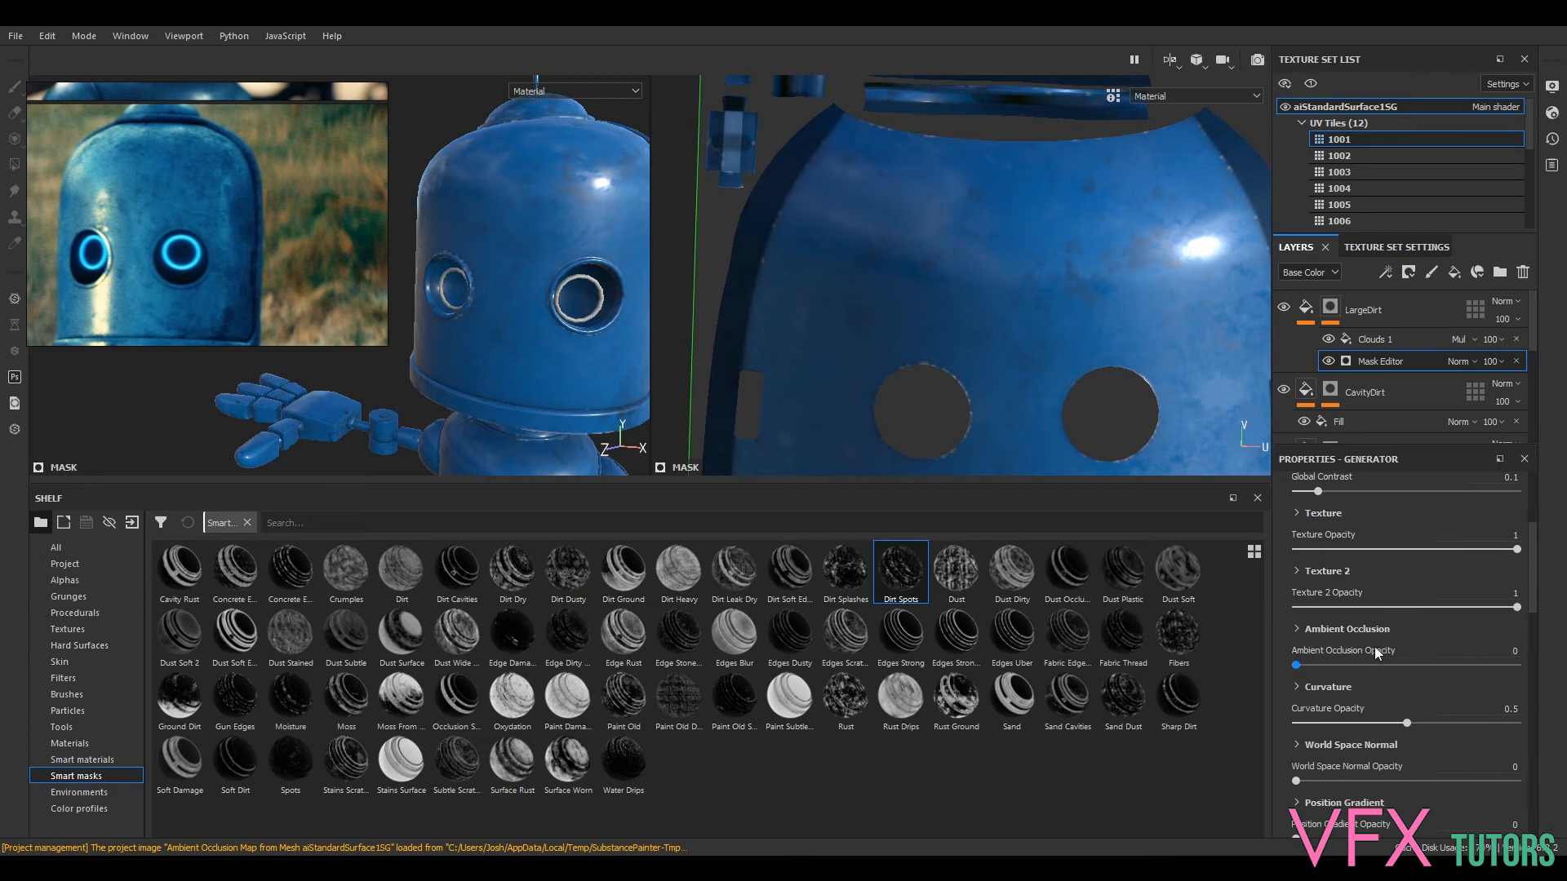
- Set the generator's Texture 2 scale to about 5.67 and review the dirt on the torso and the remaining mask parameters
click(1297, 571)
drag(1329, 673, 1425, 684)
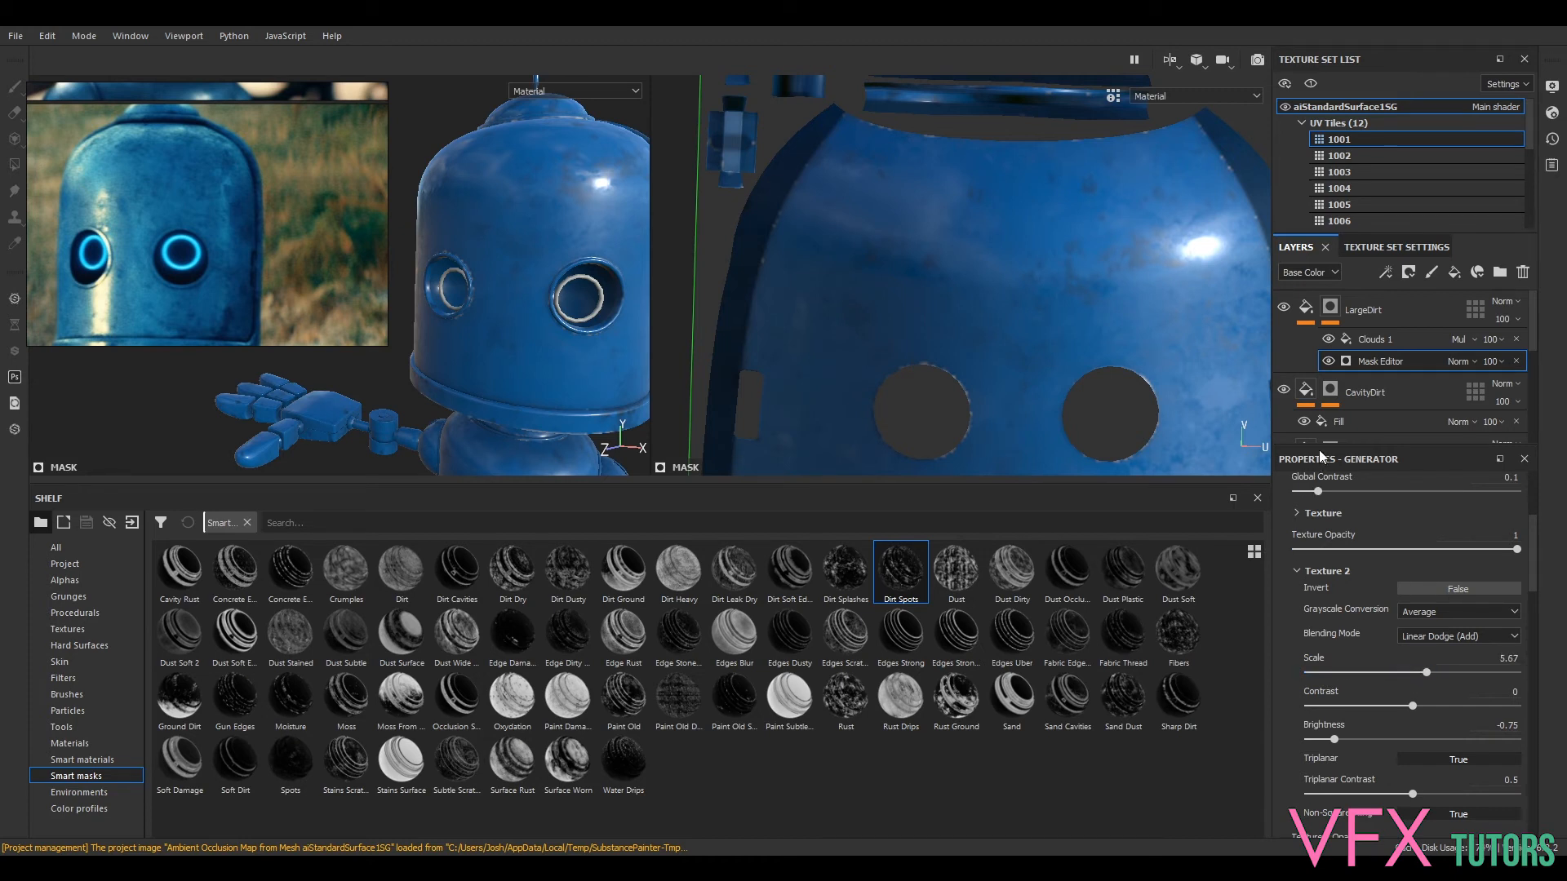
click(1298, 513)
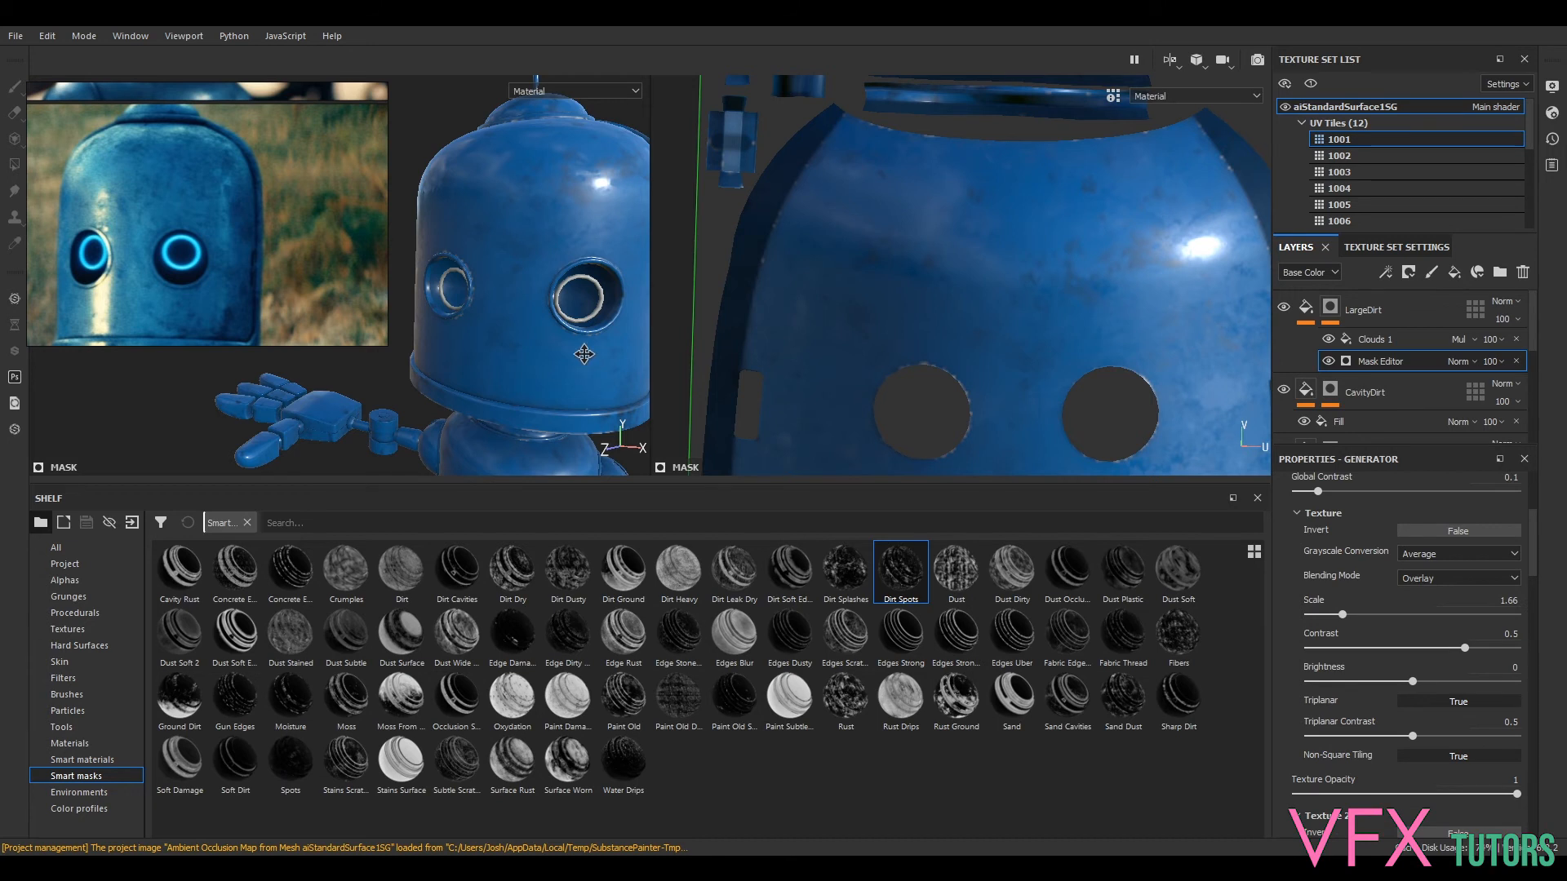
alt+middle_drag(584, 355, 586, 169)
scroll(1387, 777, down, 10)
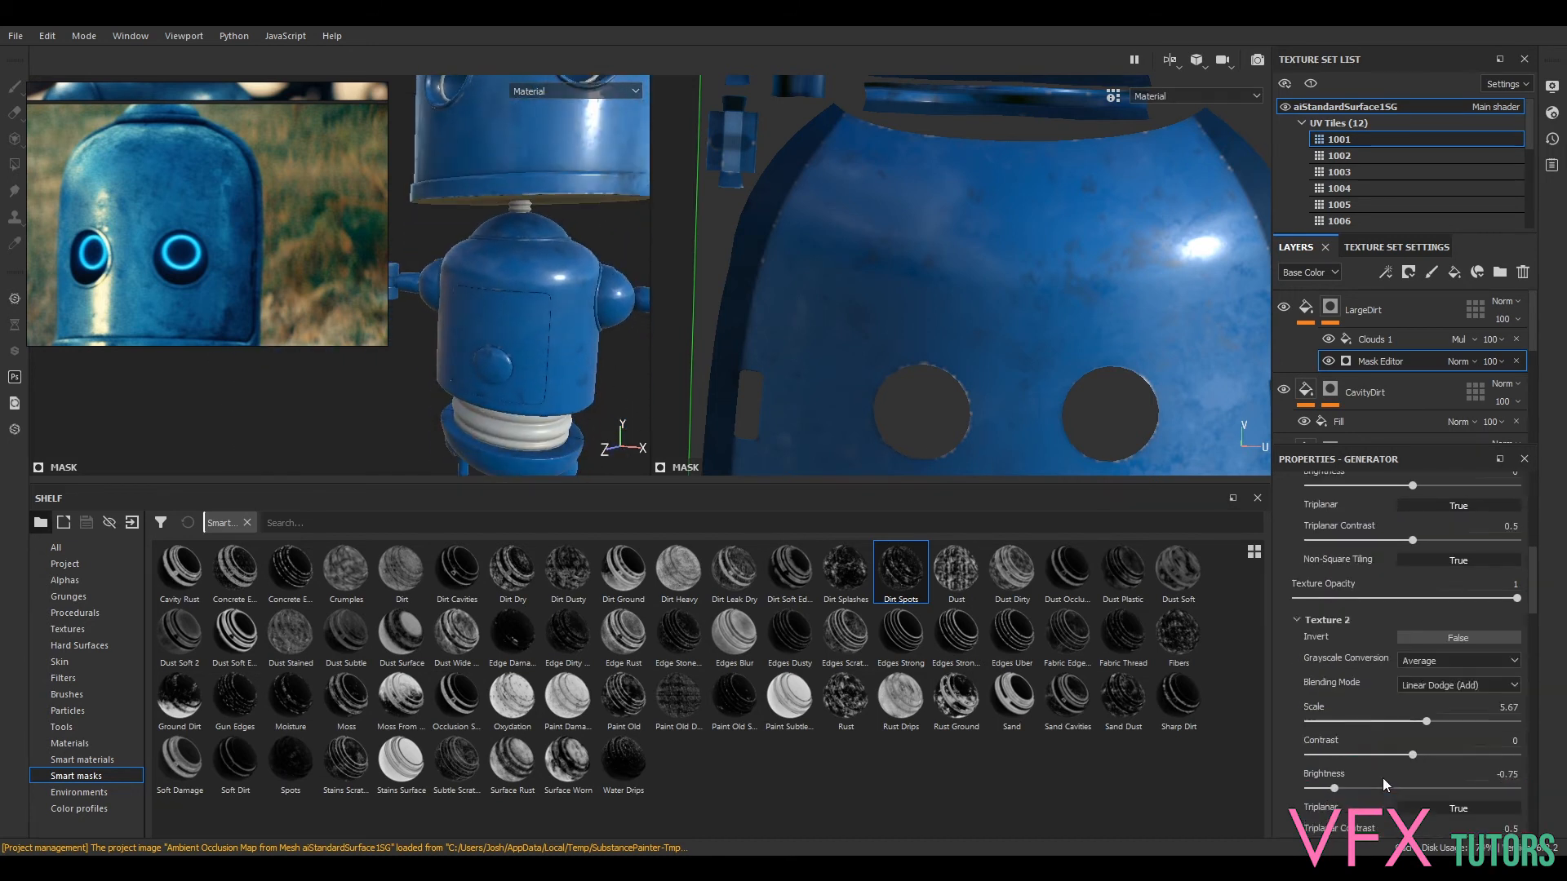
scroll(1403, 736, down, 6)
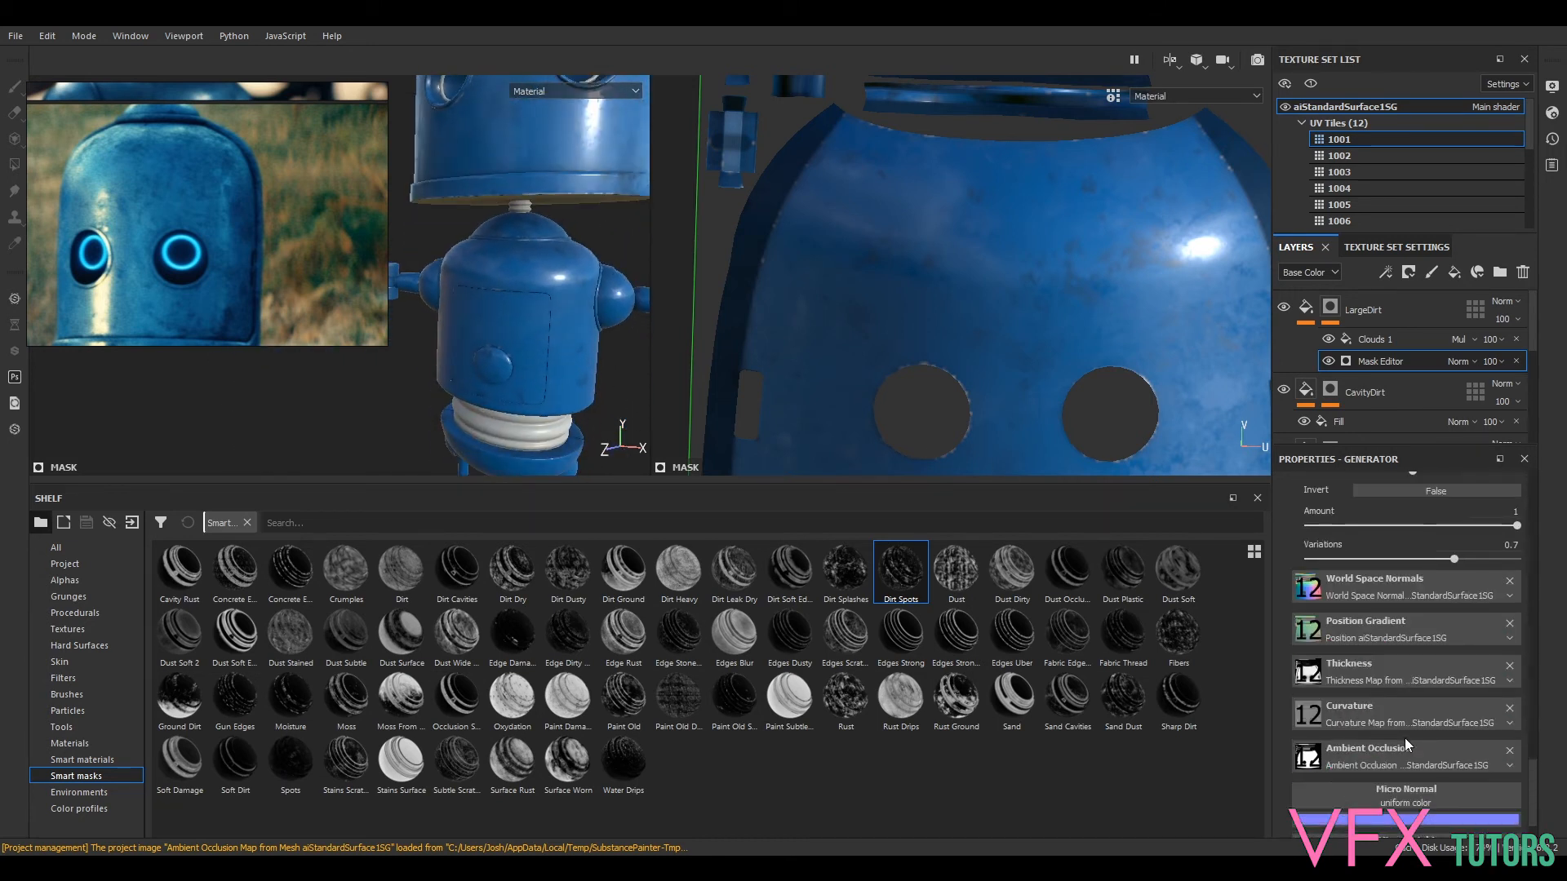
- Set the LargeDirt layer's roughness to about 0.79 and check the reflections on the torso up close
click(1305, 307)
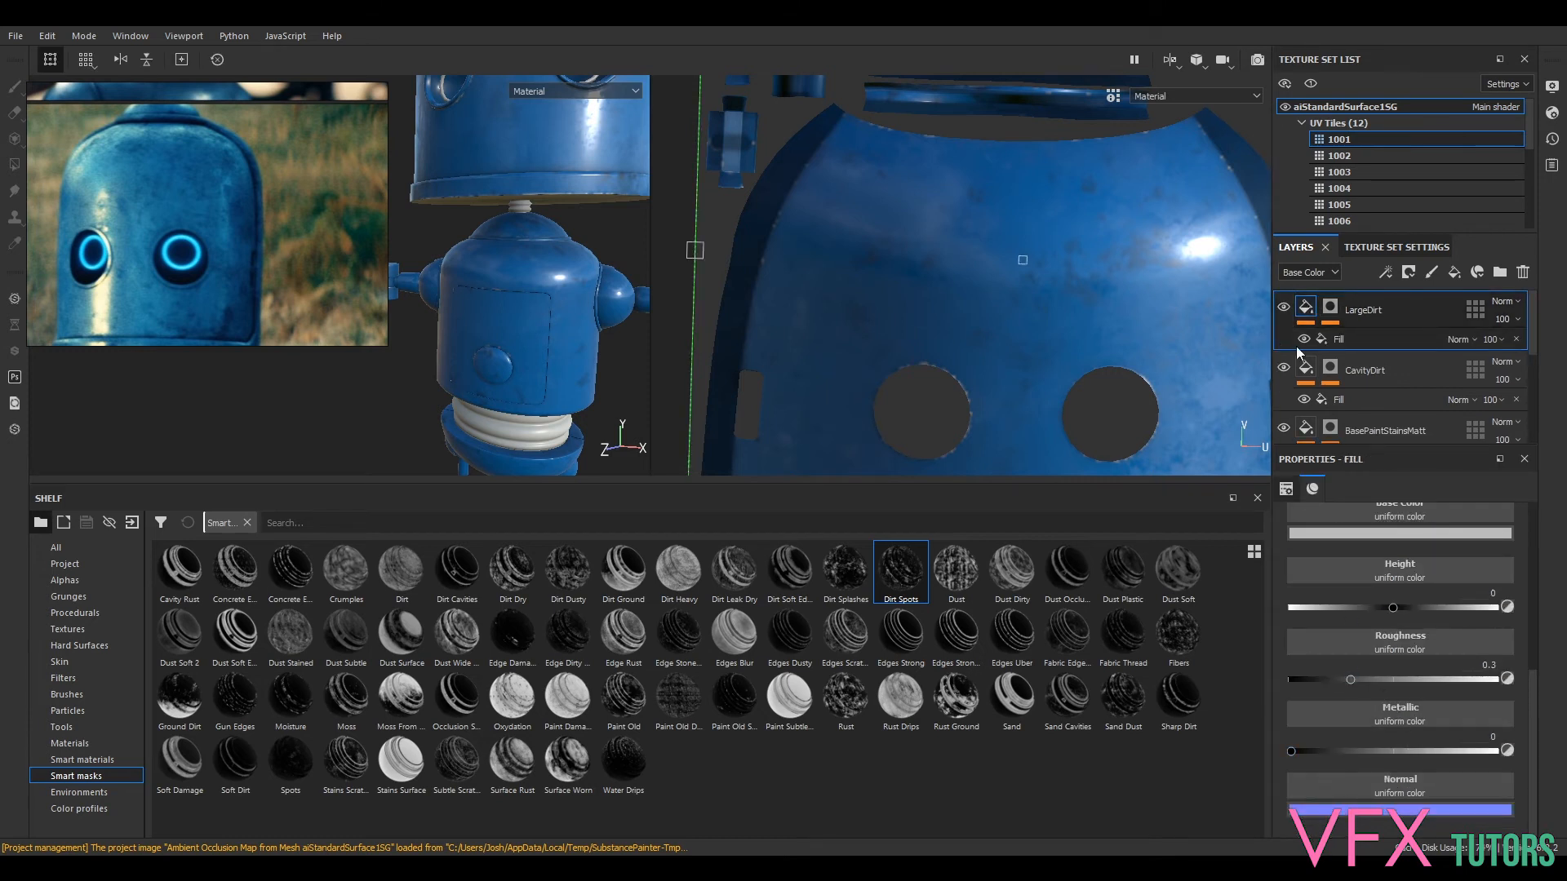
drag(1356, 674, 1436, 674)
alt+middle_drag(610, 348, 631, 322)
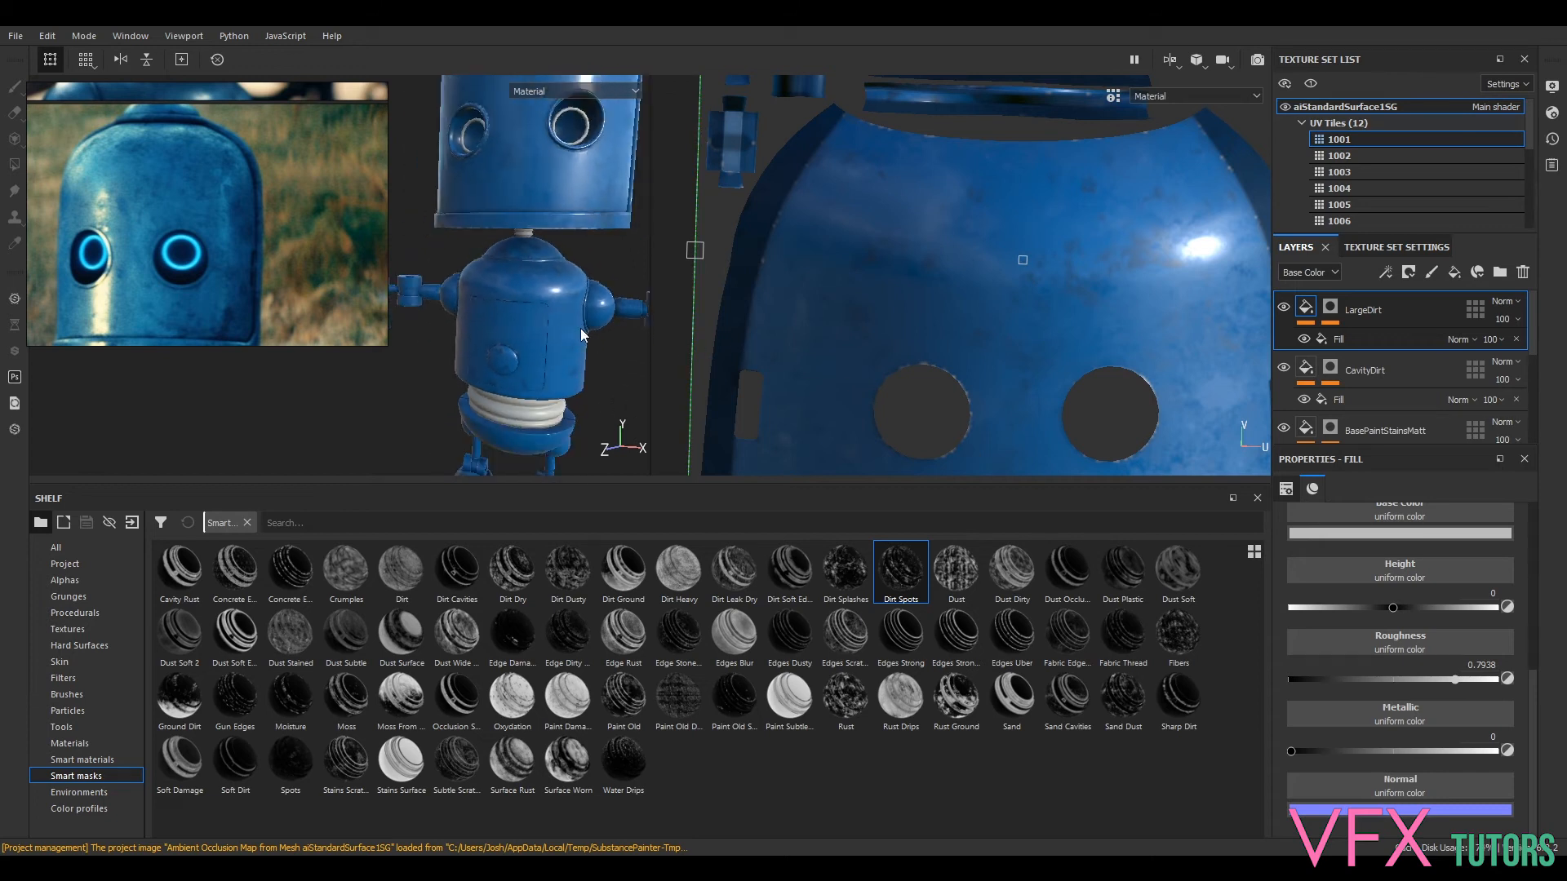
alt+right_drag(632, 322, 571, 301)
alt+drag(570, 301, 524, 305)
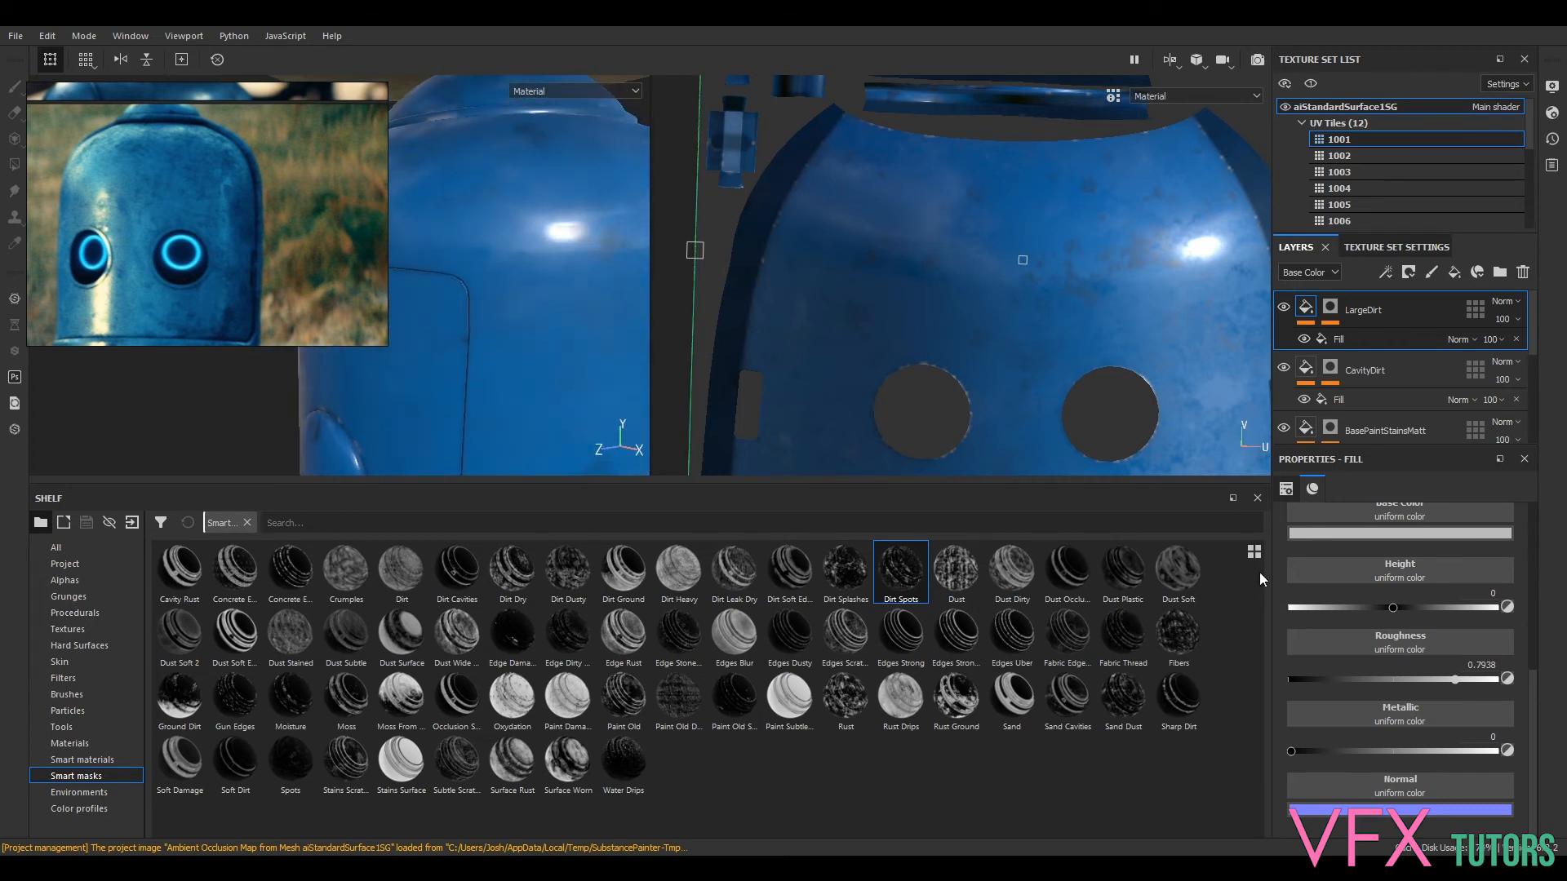
- Change the projection of the LargeDirt fill effect to Tri-planar projection
click(1355, 340)
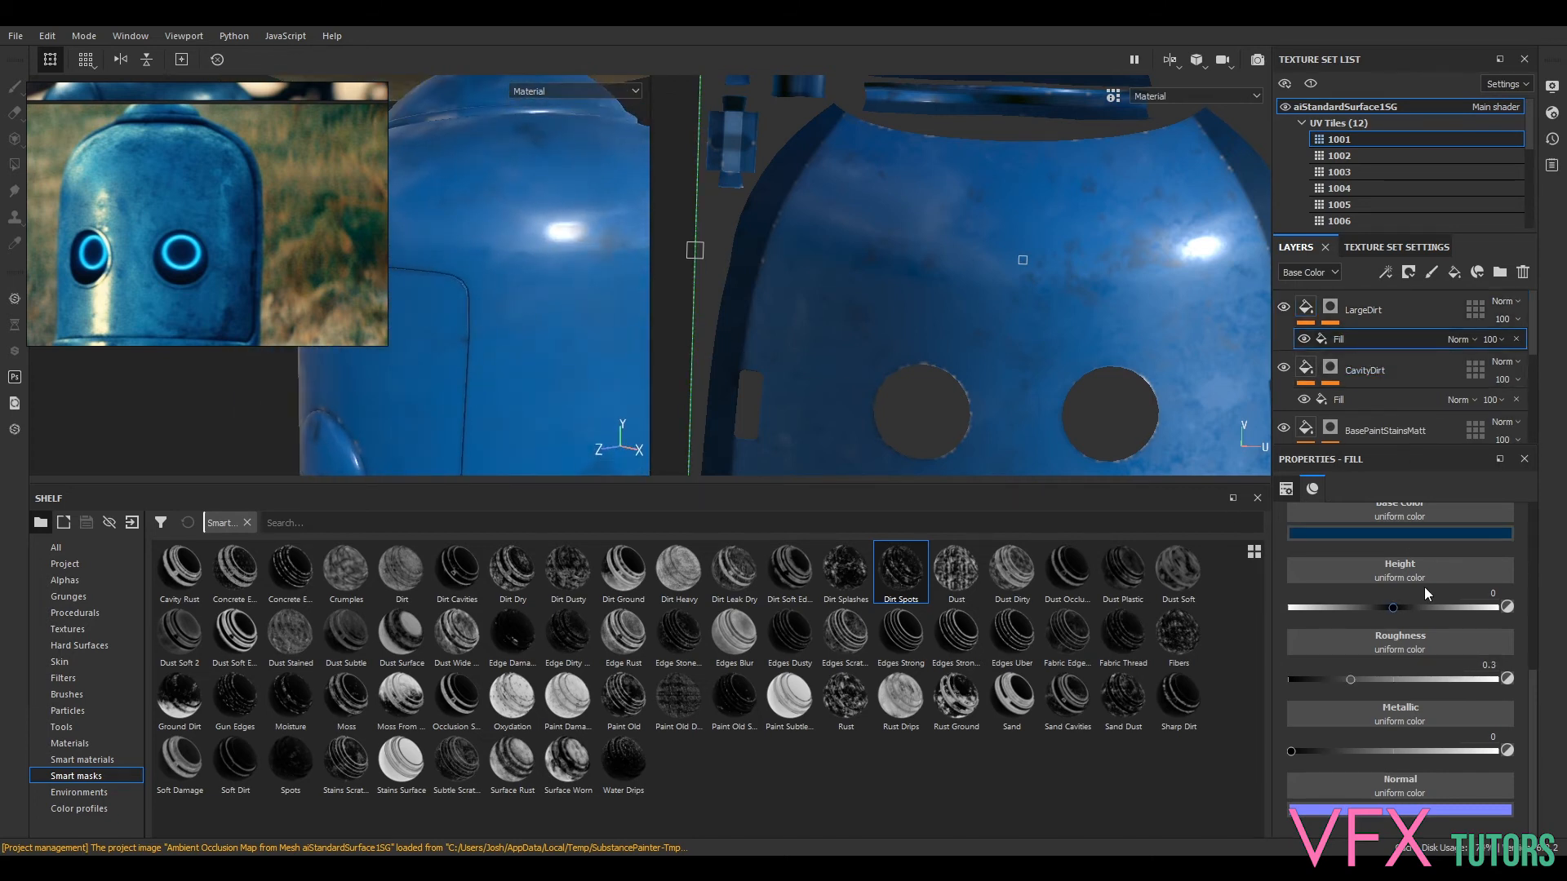
click(1387, 545)
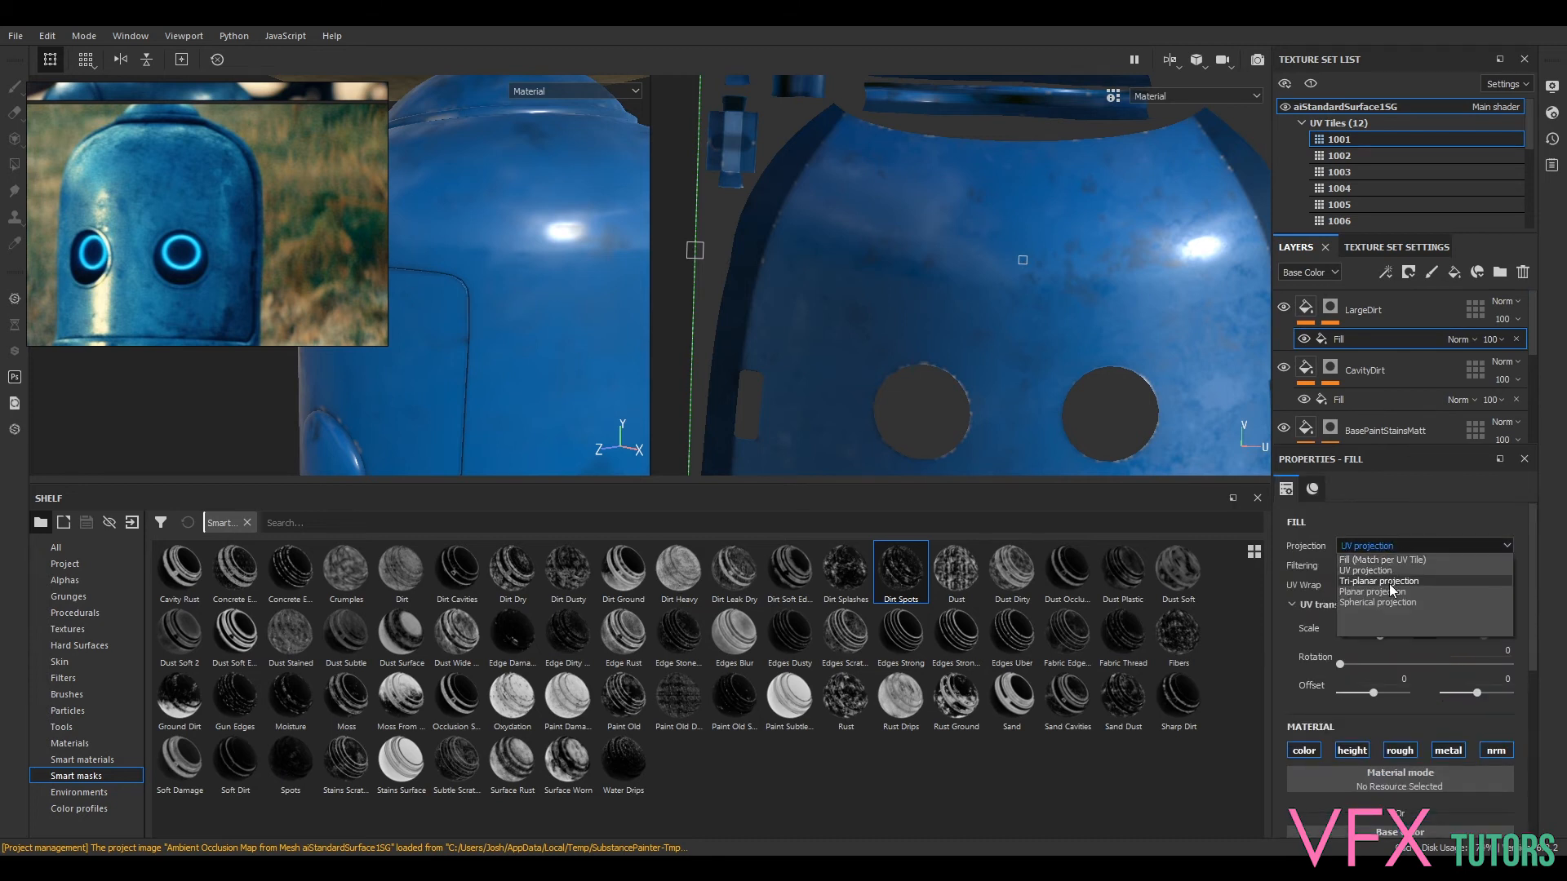
click(1389, 585)
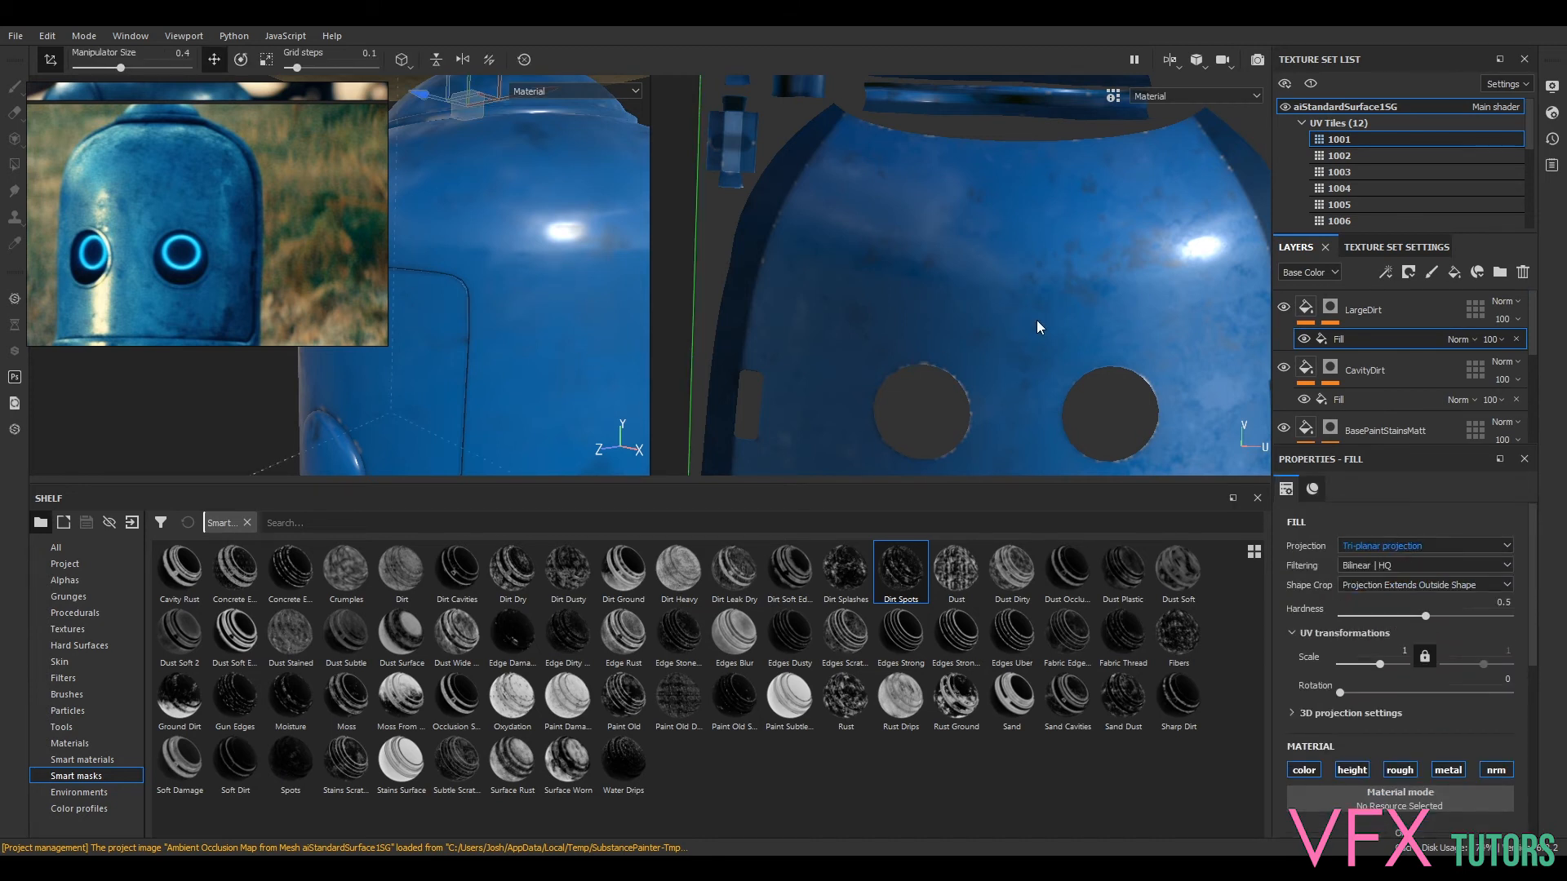
- Set the roughness of the LargeDirt fill effect to about 0.56 and check the reflections on the robot's head
scroll(1456, 782, down, 3)
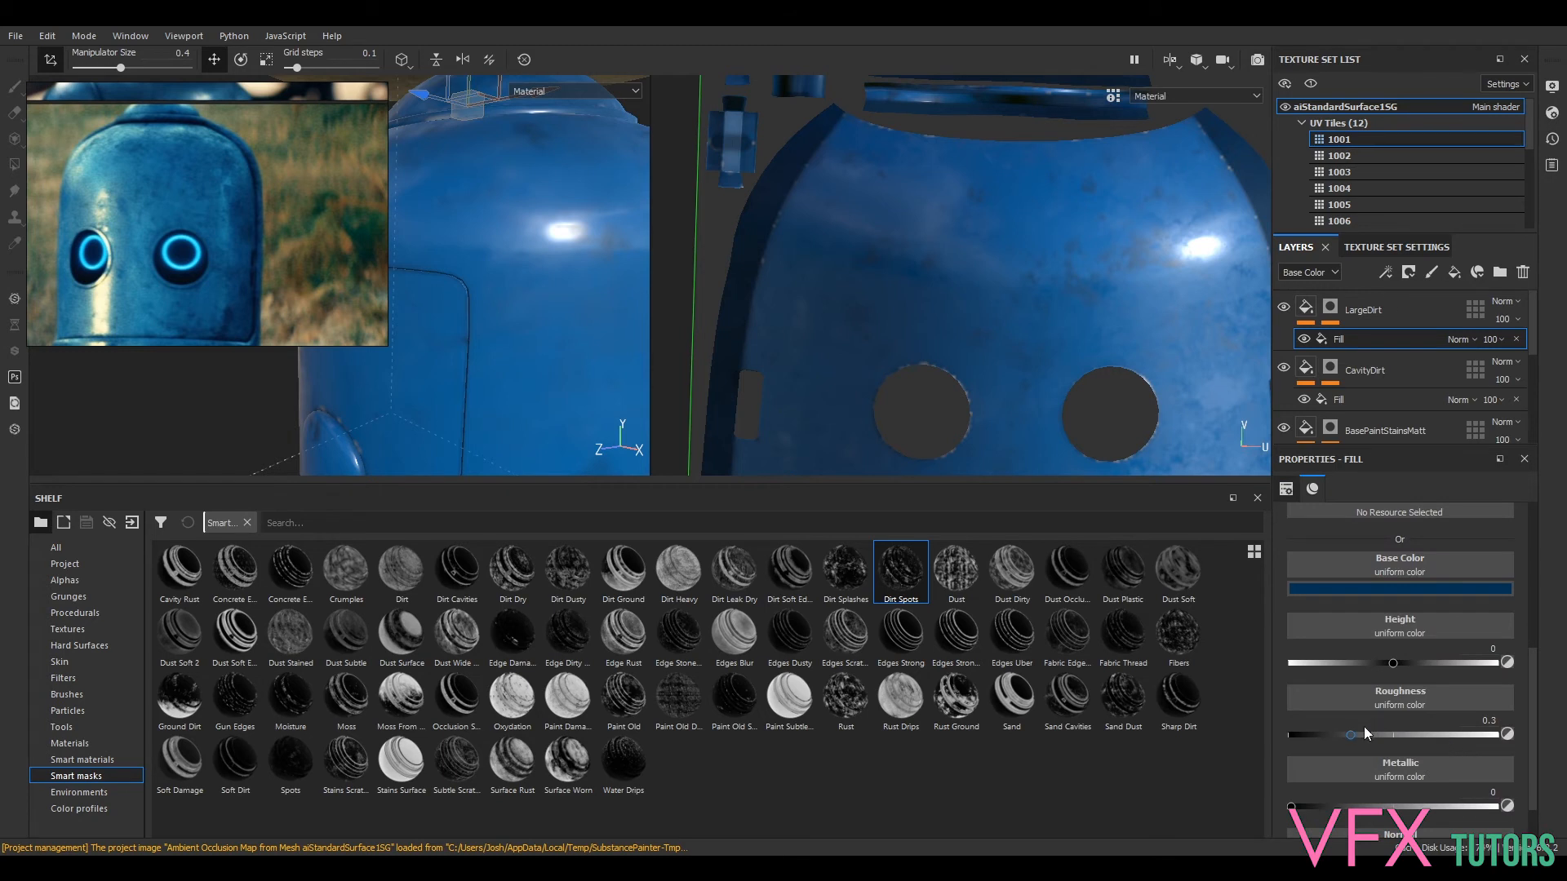
mouse_move(1351, 735)
mouse_down()
mouse_move(1453, 736)
mouse_move(1408, 755)
mouse_move(1350, 751)
mouse_up()
alt+middle_drag(610, 371, 595, 406)
alt+right_drag(595, 405, 612, 292)
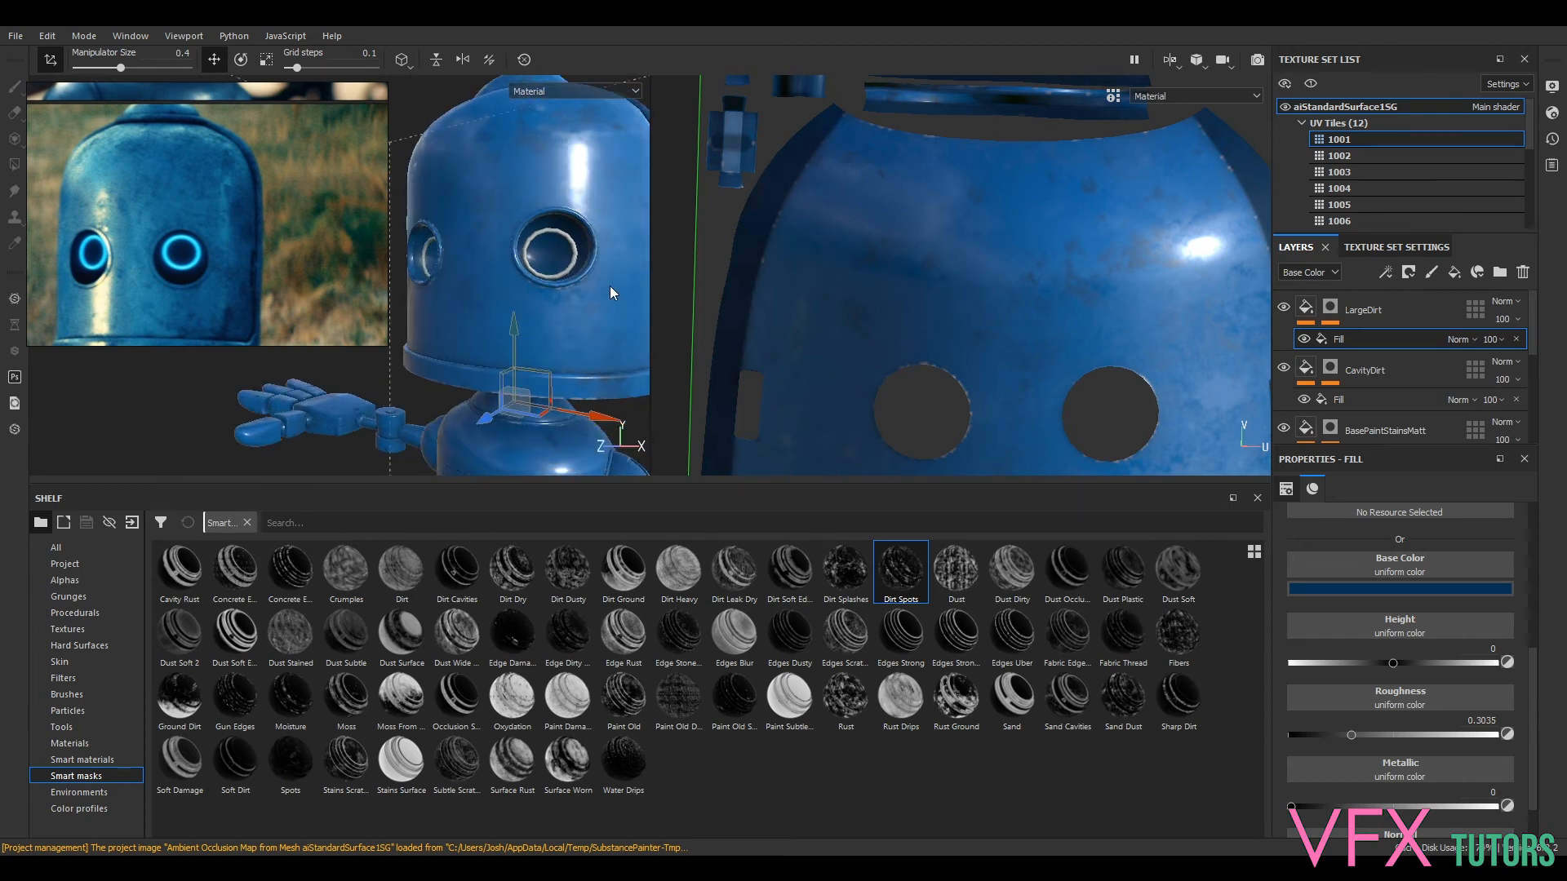
alt+drag(611, 292, 575, 318)
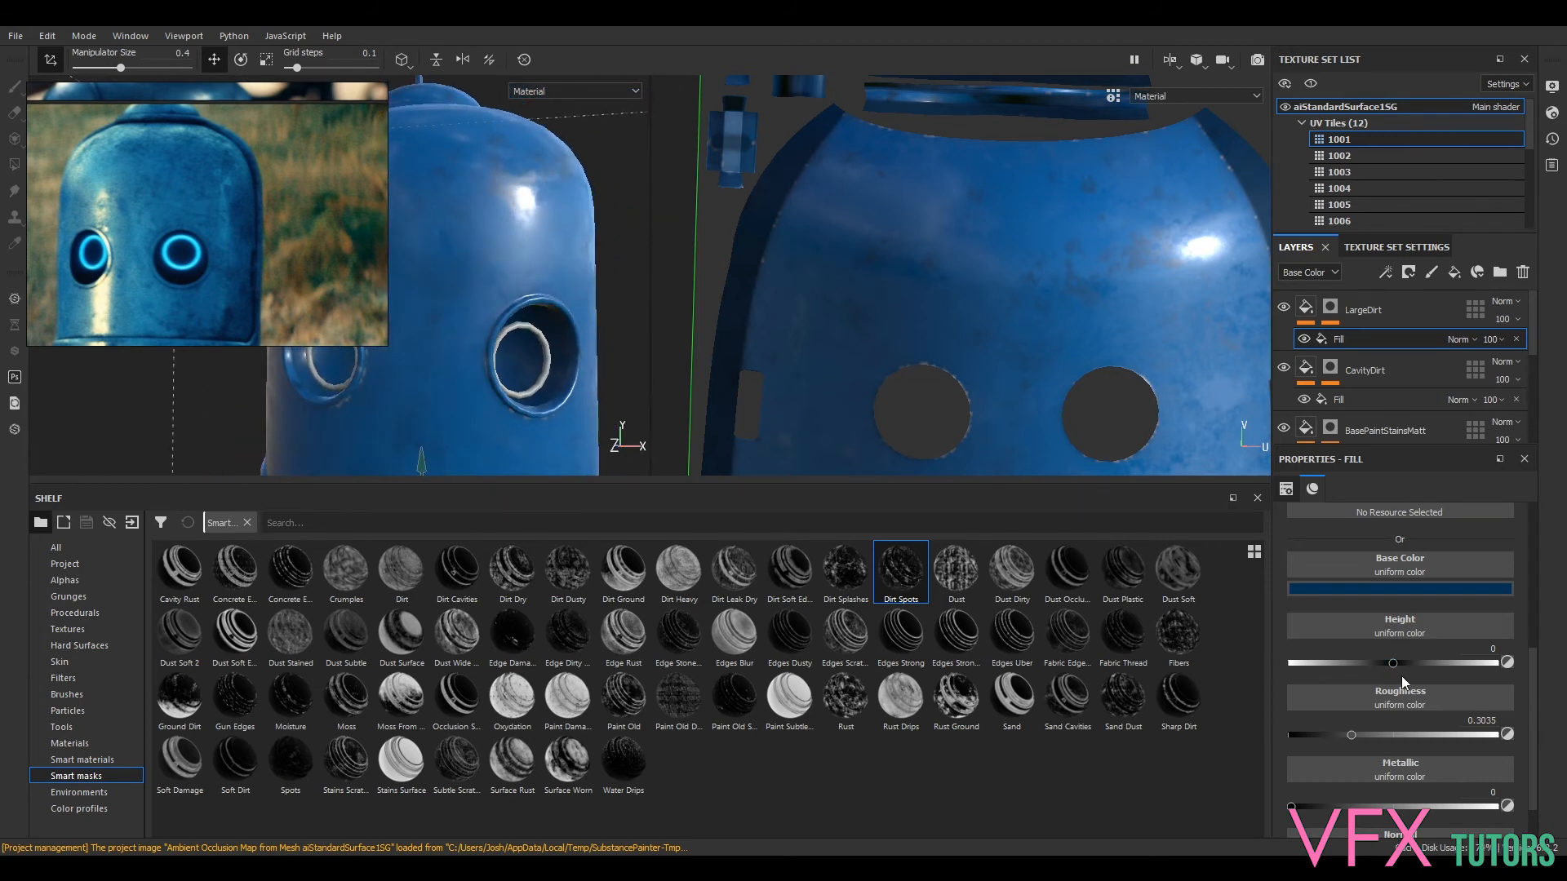
mouse_move(1328, 733)
mouse_down()
mouse_move(1417, 740)
mouse_move(1374, 739)
mouse_move(1404, 743)
mouse_up()
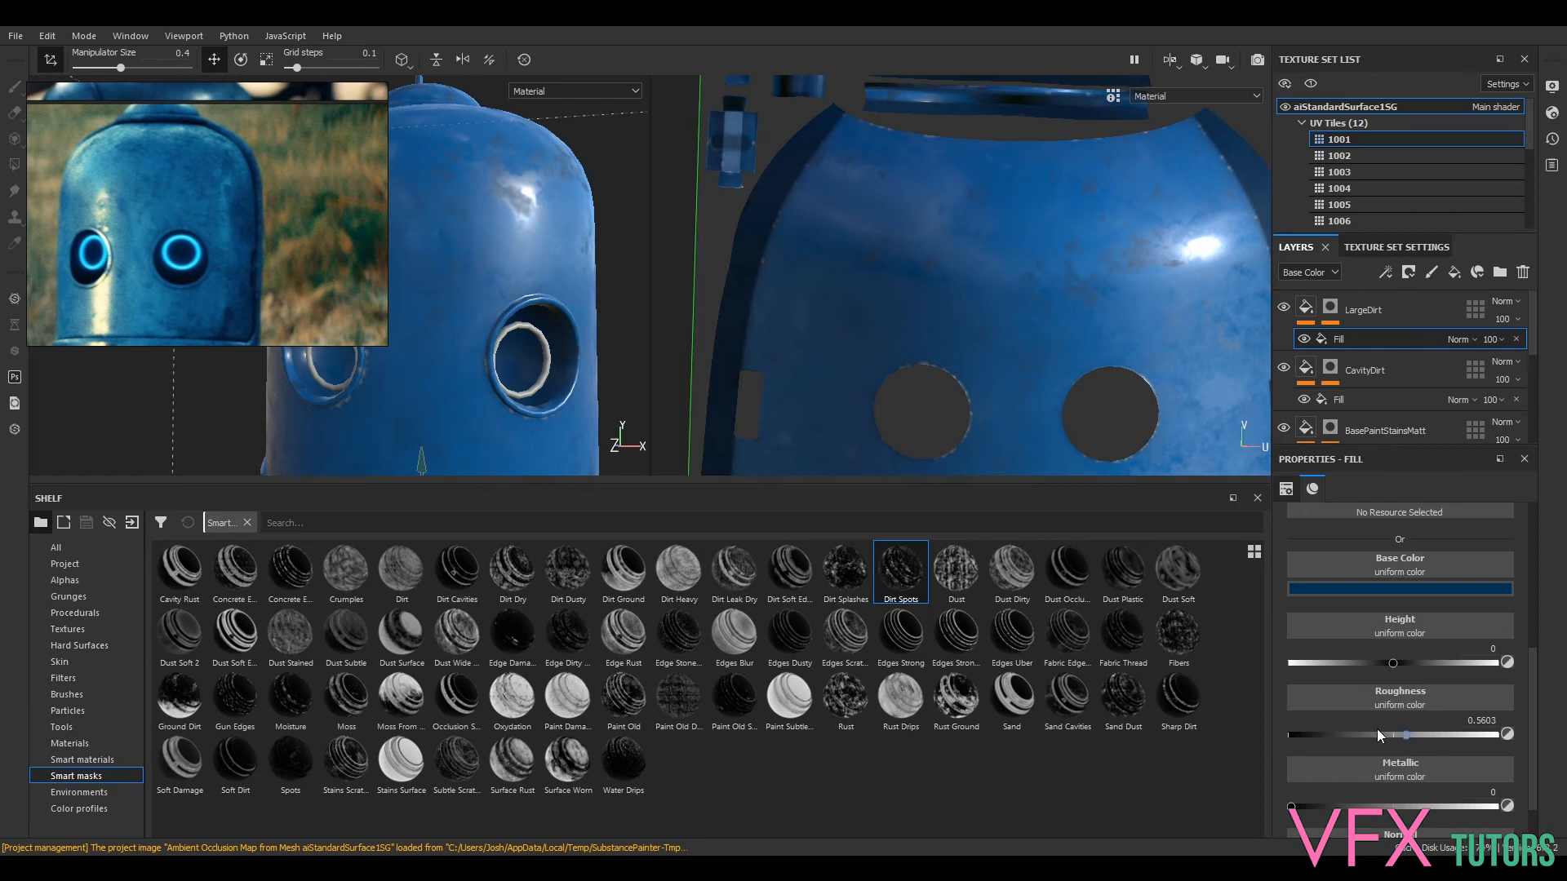
alt+drag(628, 290, 541, 236)
alt+right_drag(542, 237, 415, 208)
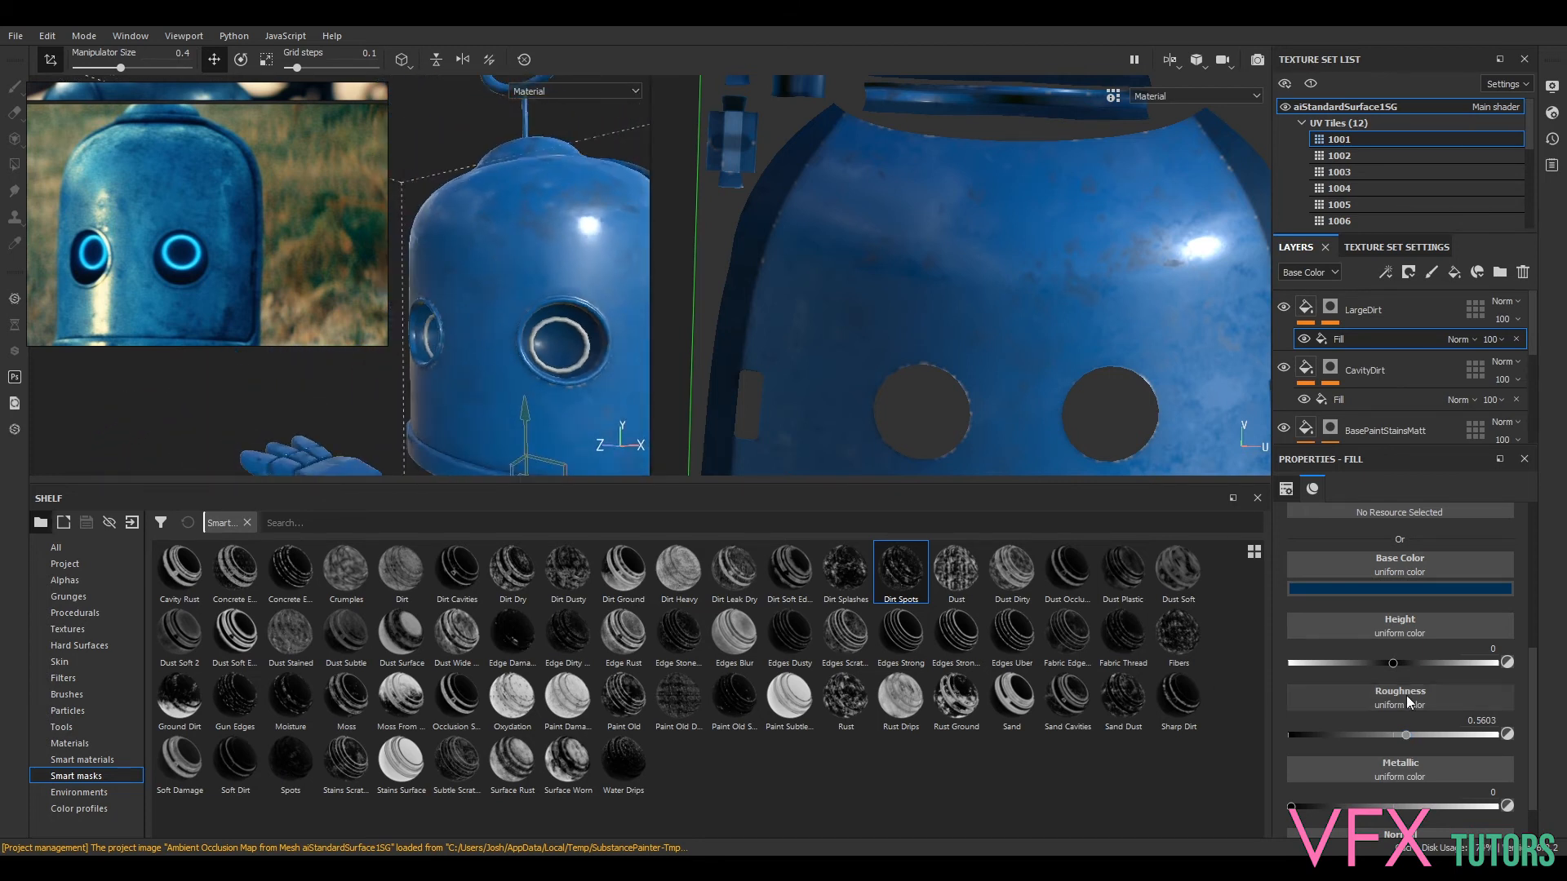
- Search the resources for "noi" and assign BnW Spots 1 to the height channel of the LargeDirt fill effect
scroll(1379, 774, down, 2)
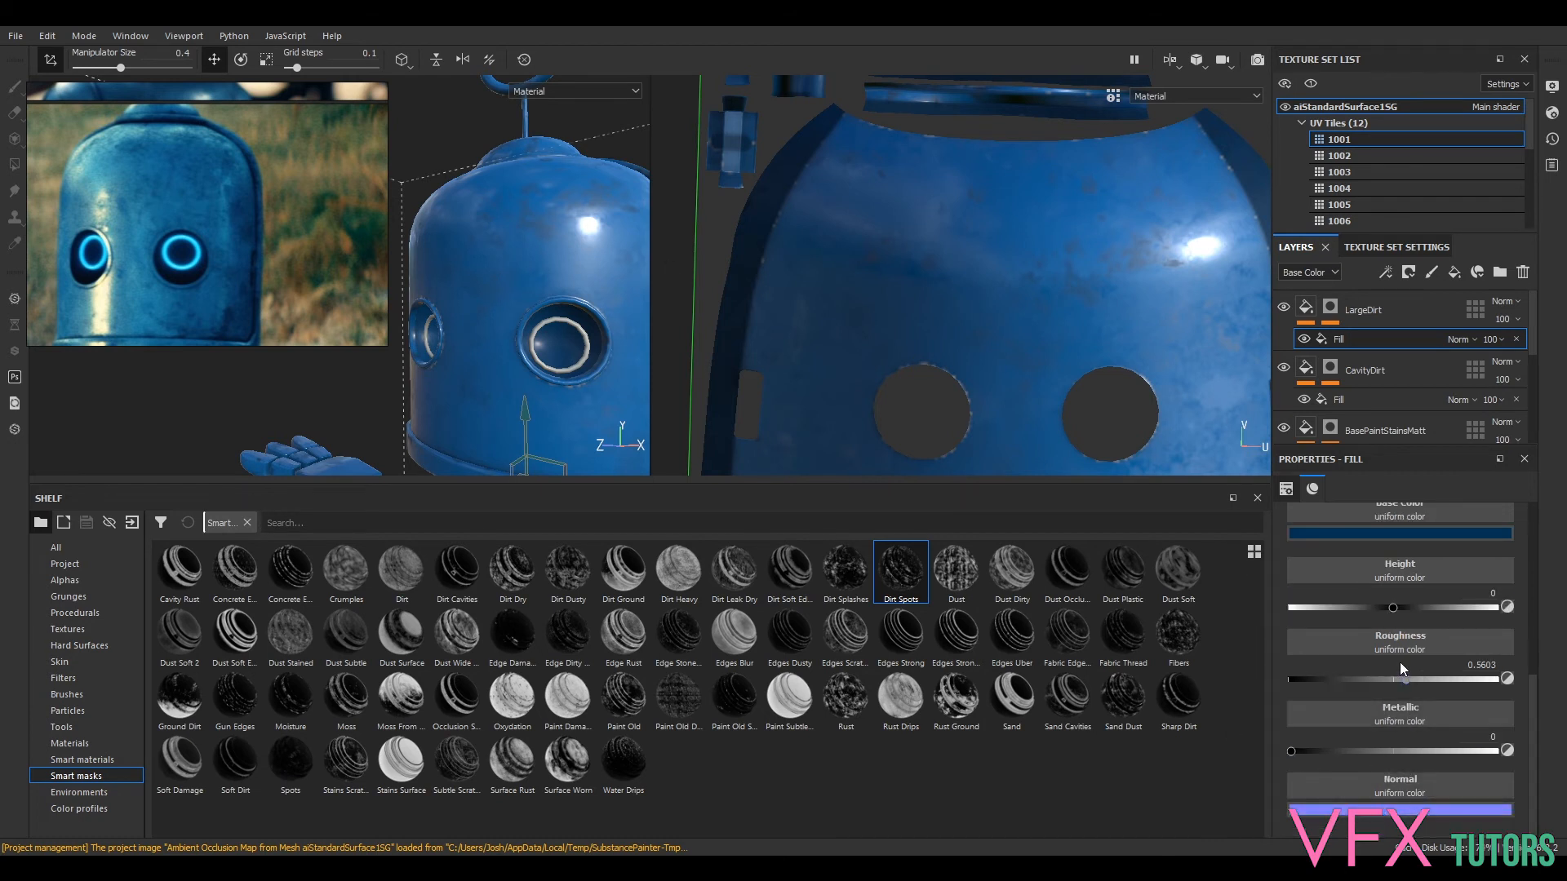
click(1421, 571)
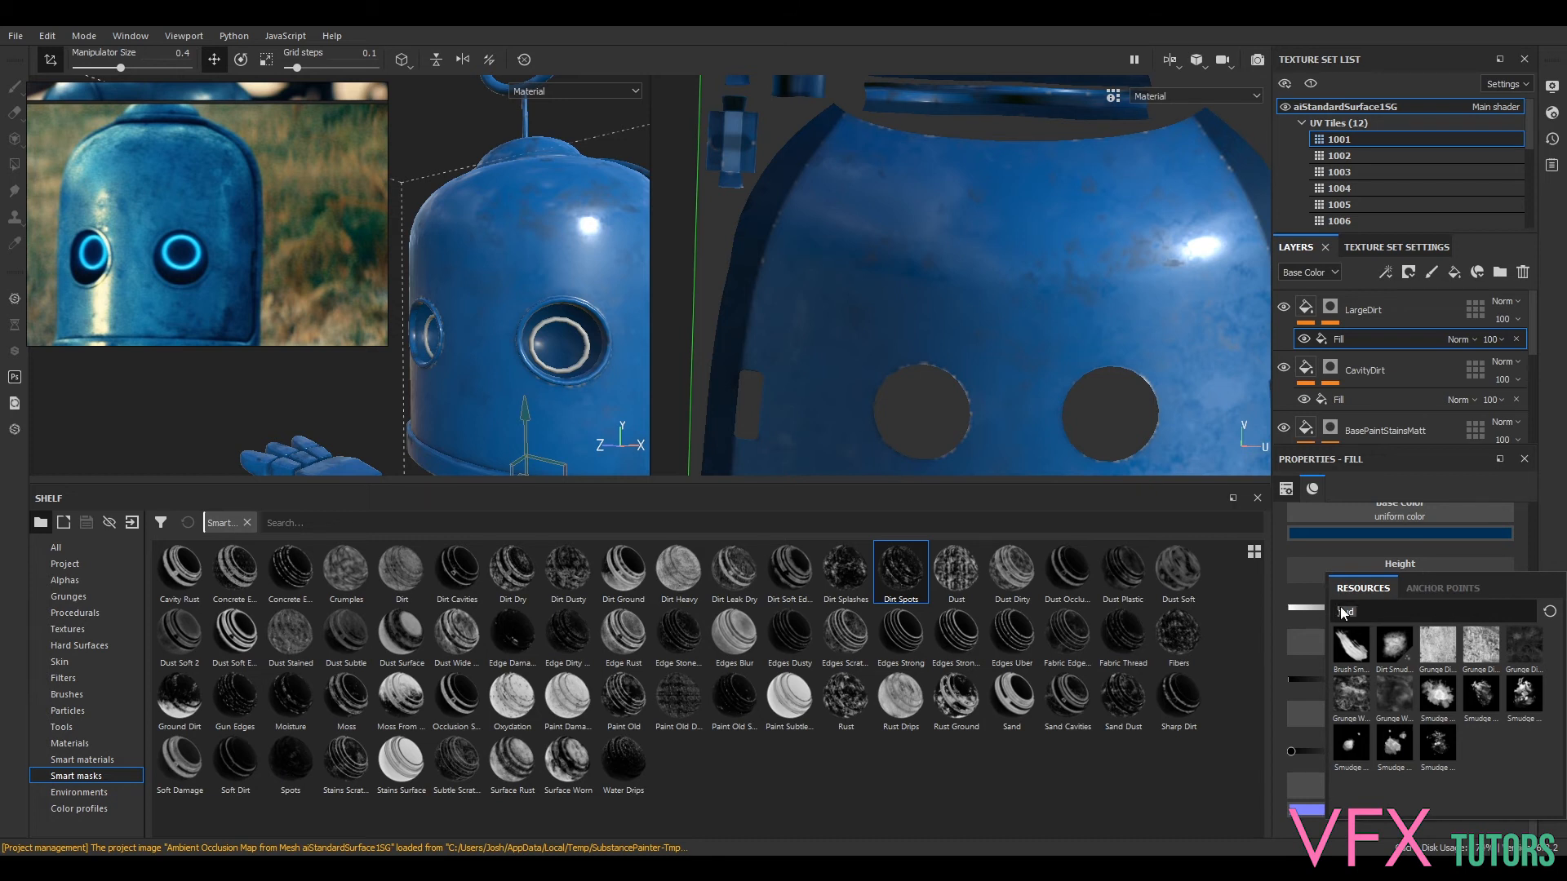
text(noi)
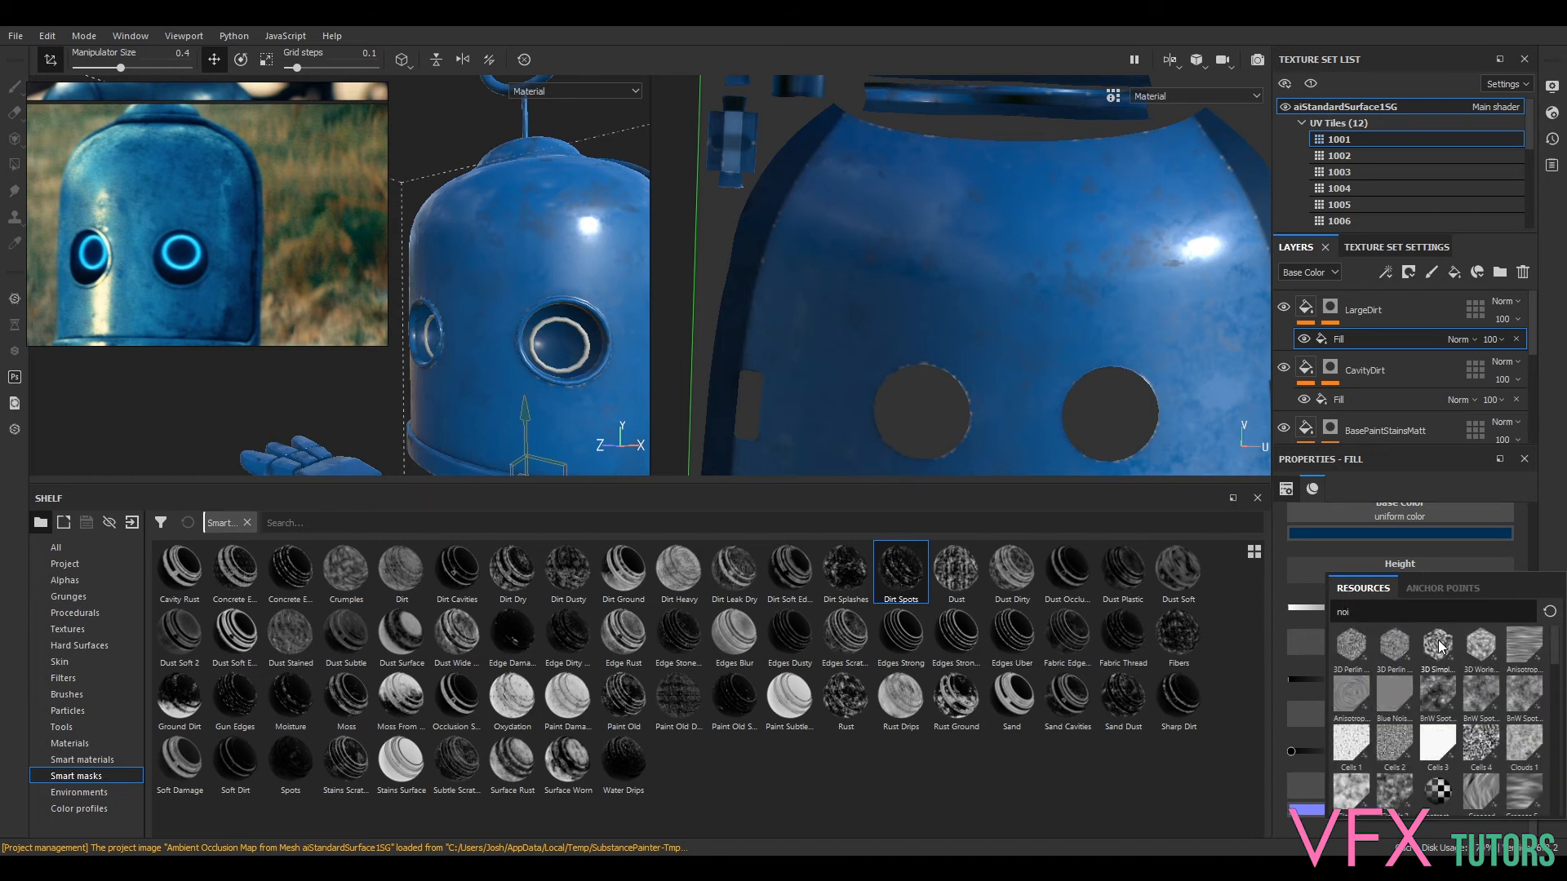
mouse_move(1438, 655)
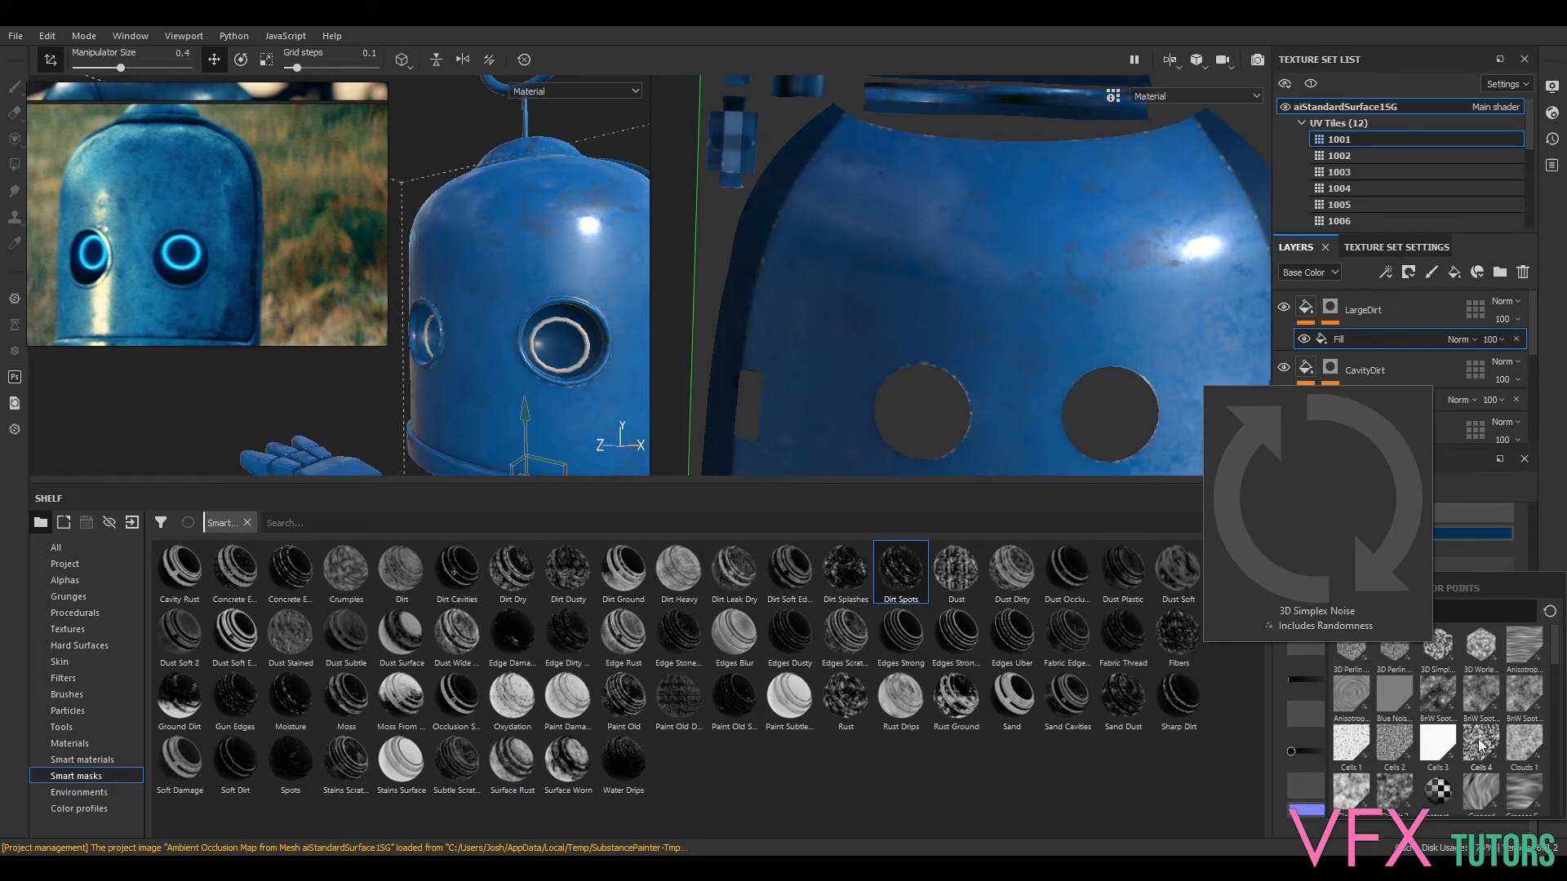
mouse_move(1496, 751)
mouse_move(1404, 754)
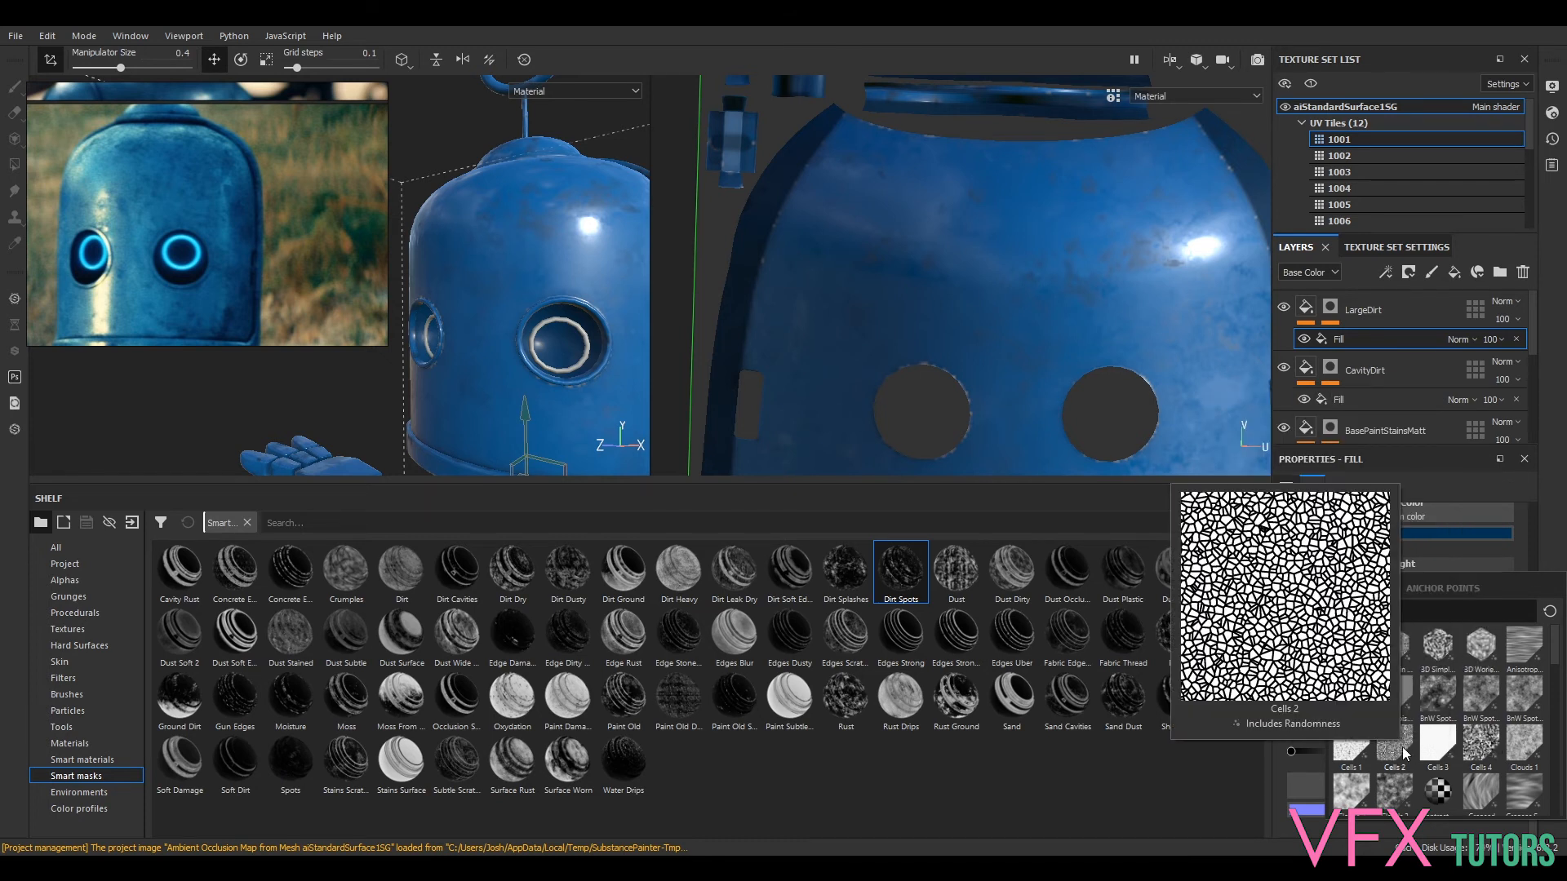
mouse_move(1443, 705)
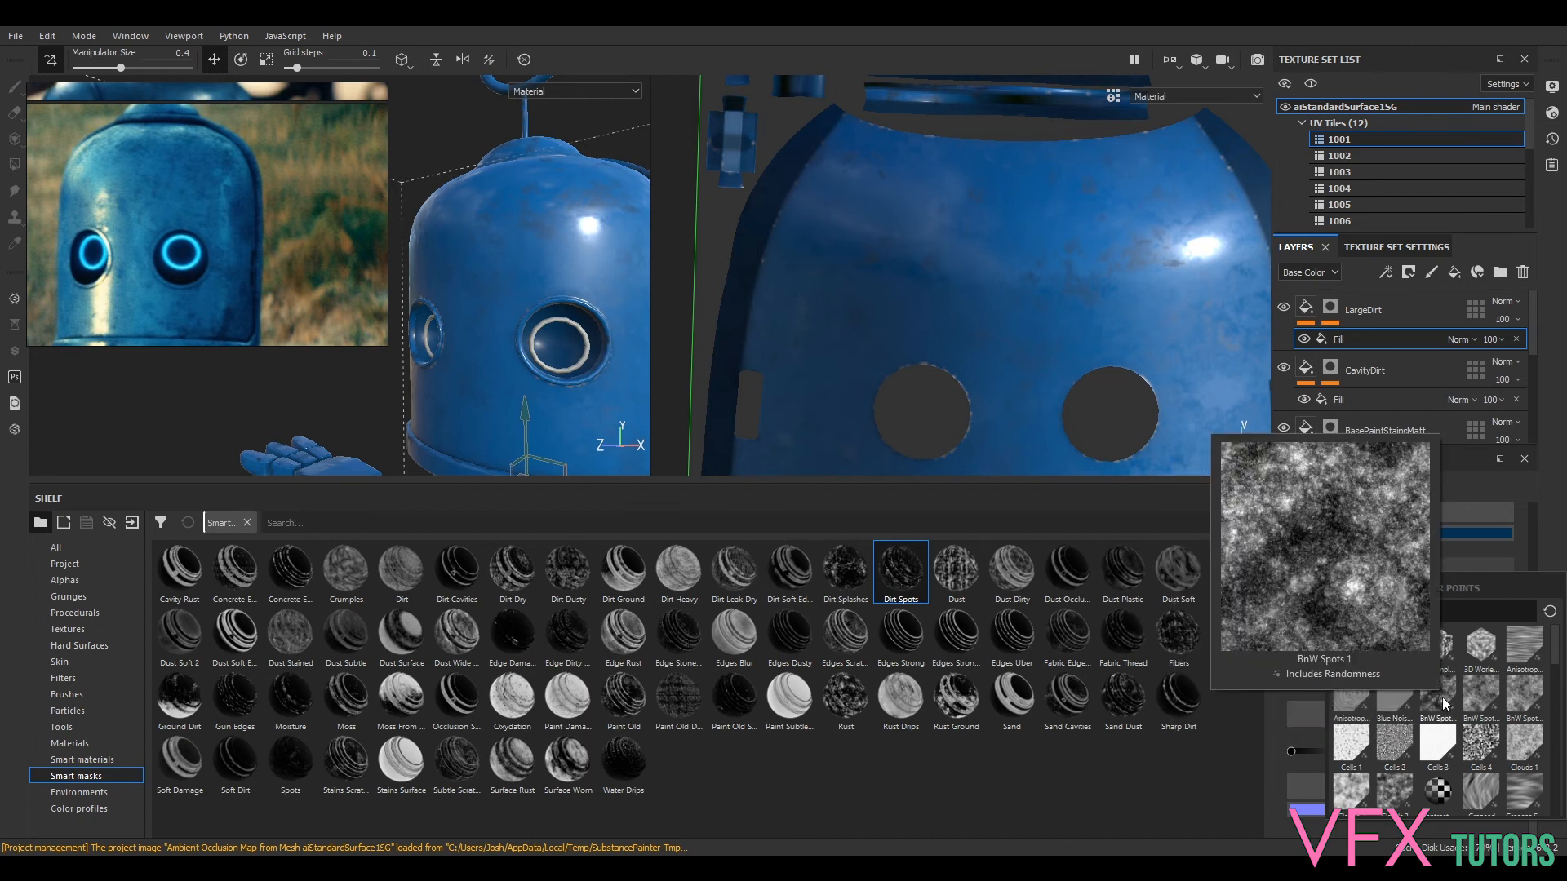
click(1443, 700)
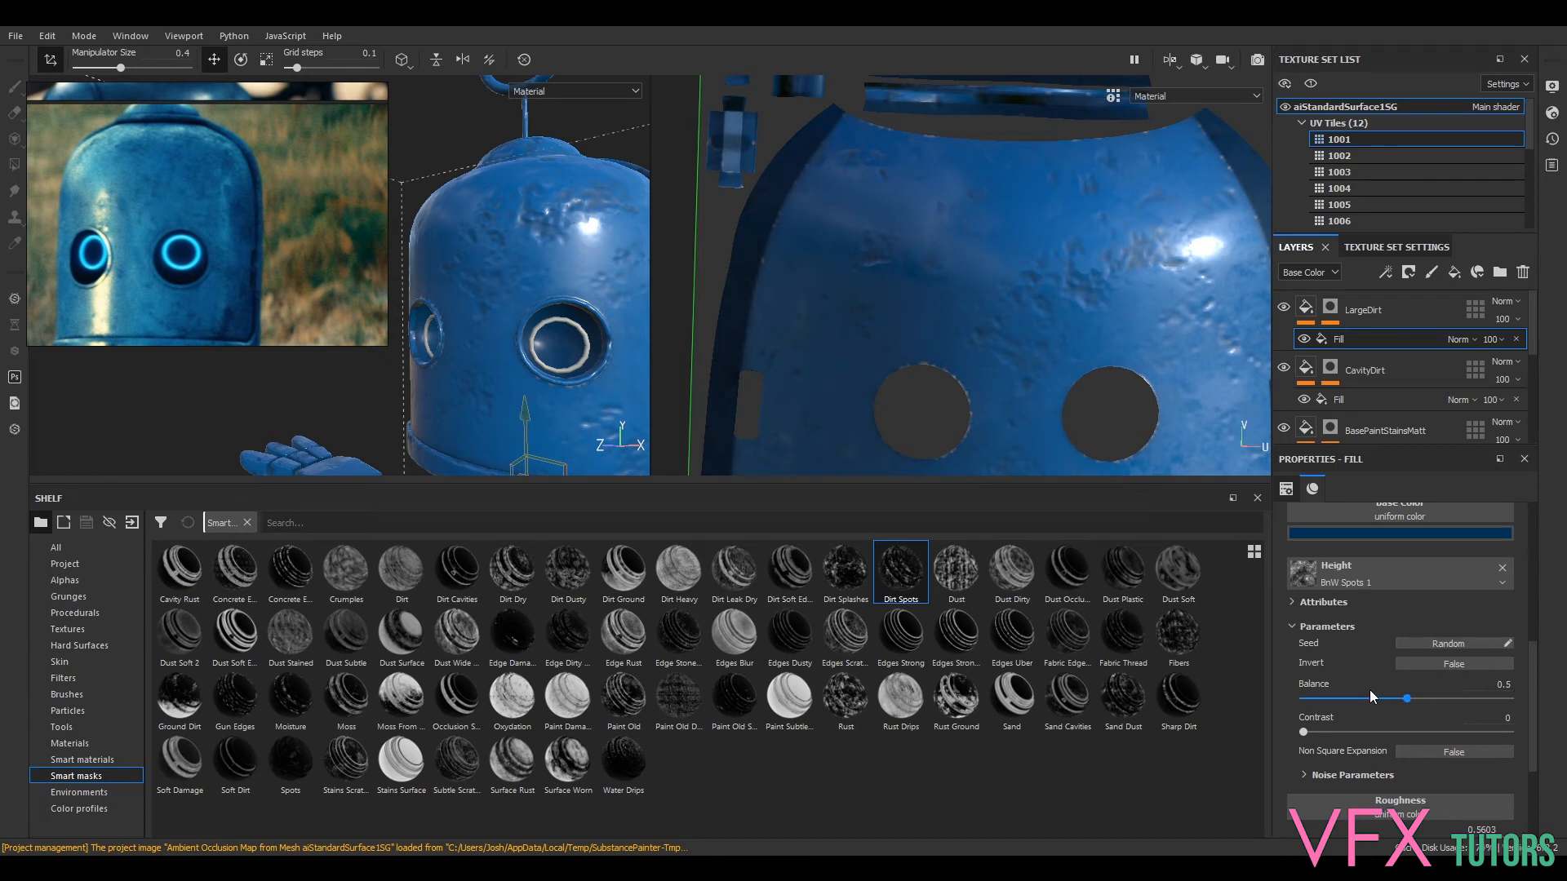
- Set the Scale in the BnW Spots 1 noise parameters to 5
click(1307, 772)
scroll(1350, 737, down, 3)
drag(1315, 659, 1509, 659)
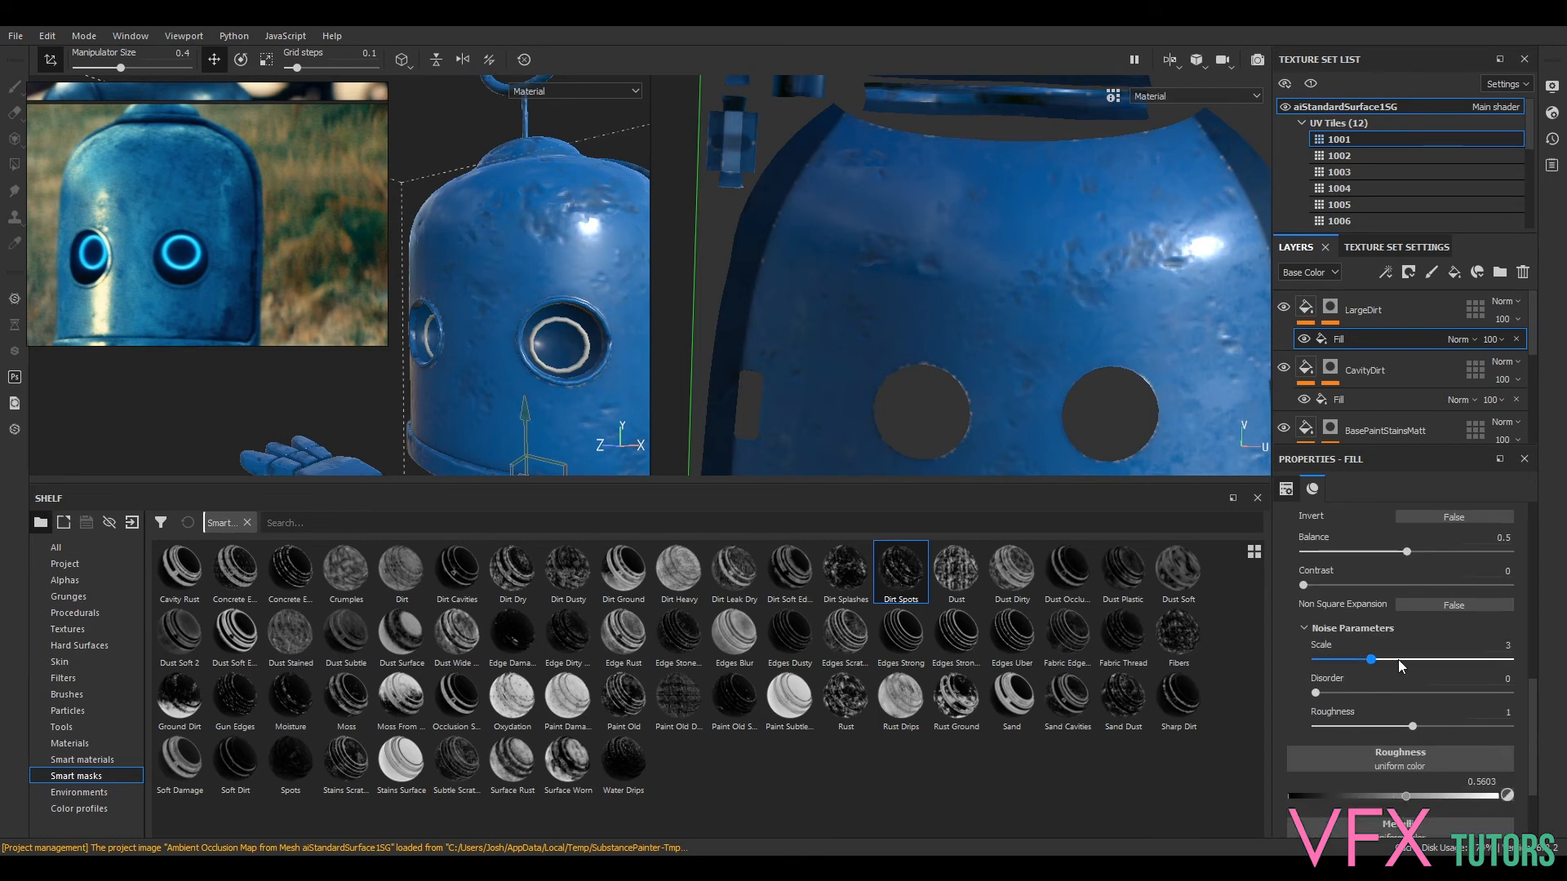
drag(1387, 660, 1427, 660)
scroll(1349, 604, up, 1)
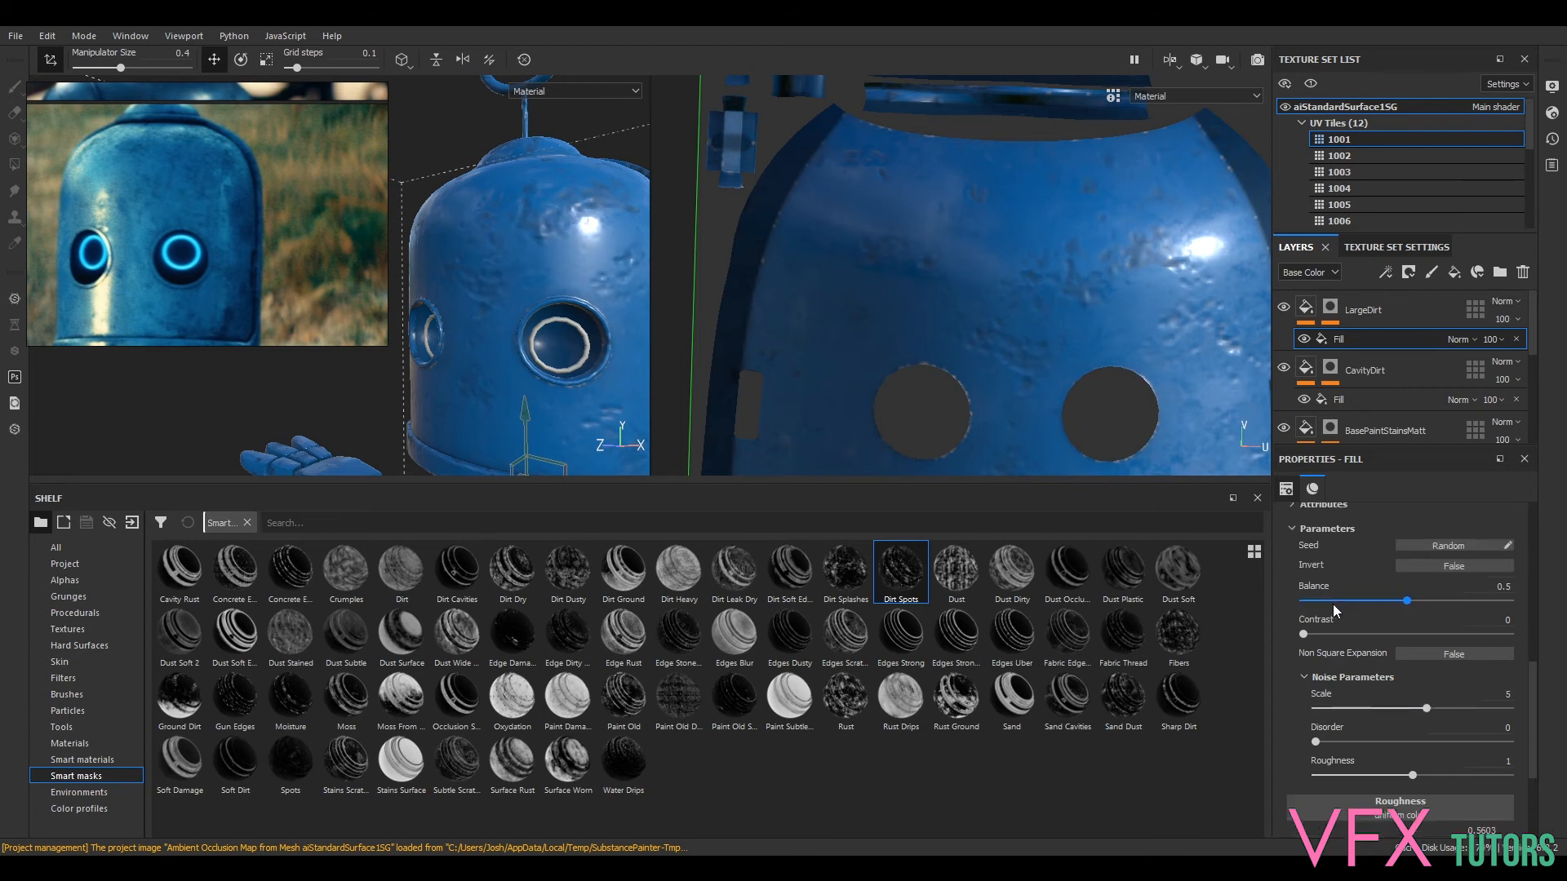
scroll(1337, 595, up, 1)
scroll(1337, 586, up, 1)
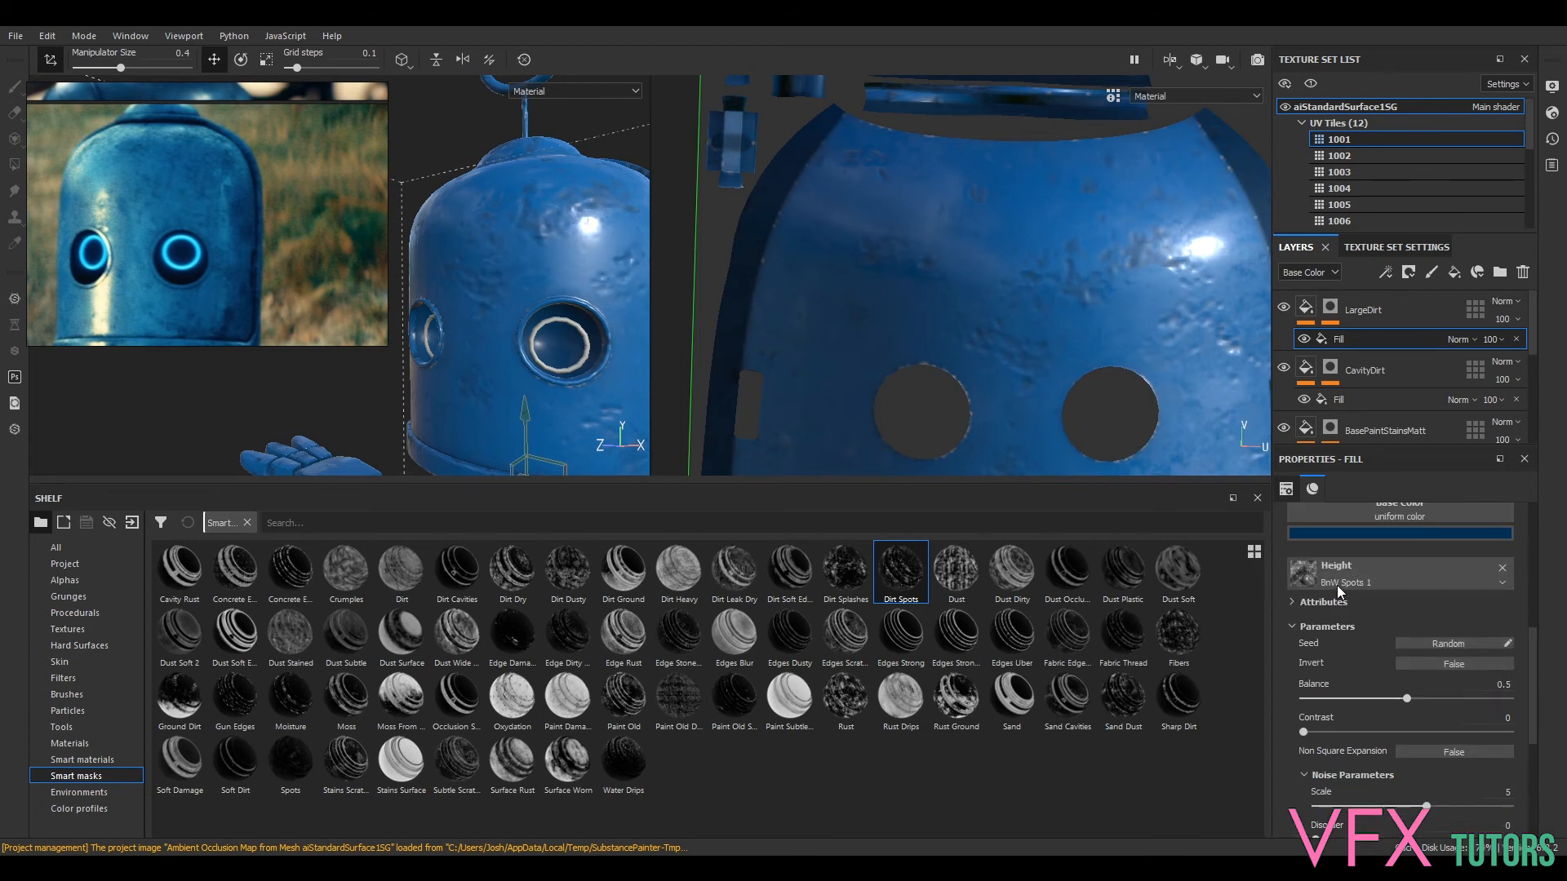
- Look into the height texture's attributes and lower the BnW Spots 1 noise scale to 1
click(1287, 601)
click(1289, 602)
scroll(1359, 704, down, 2)
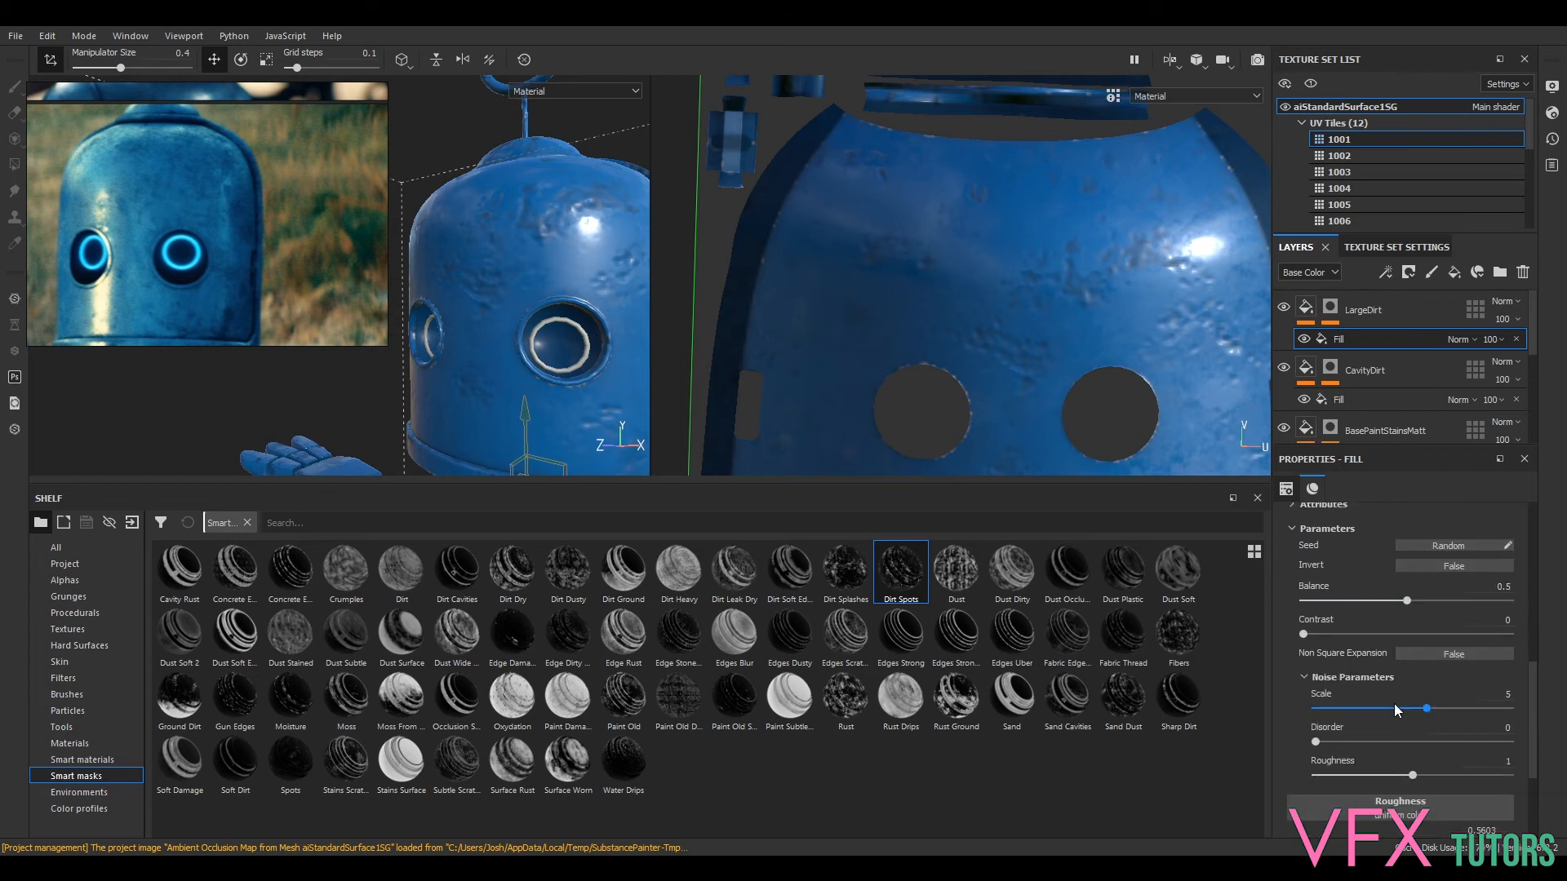
click(1401, 703)
drag(1384, 707, 1304, 707)
scroll(1333, 653, up, 4)
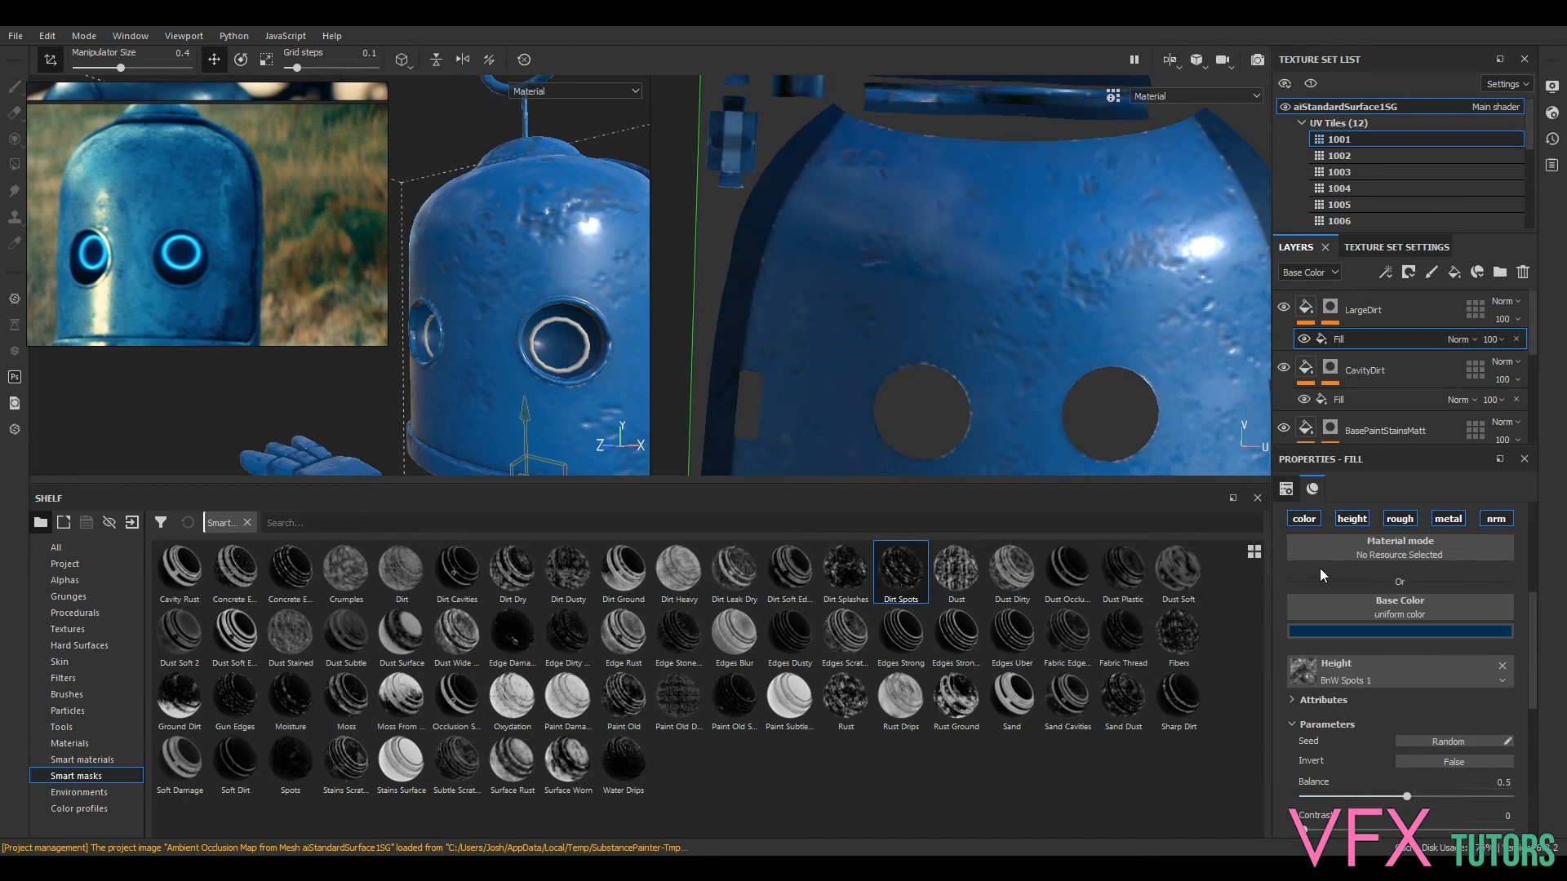
- Try a different UV scale on the LargeDirt layer's base fill and undo it
click(1306, 308)
scroll(1428, 648, up, 5)
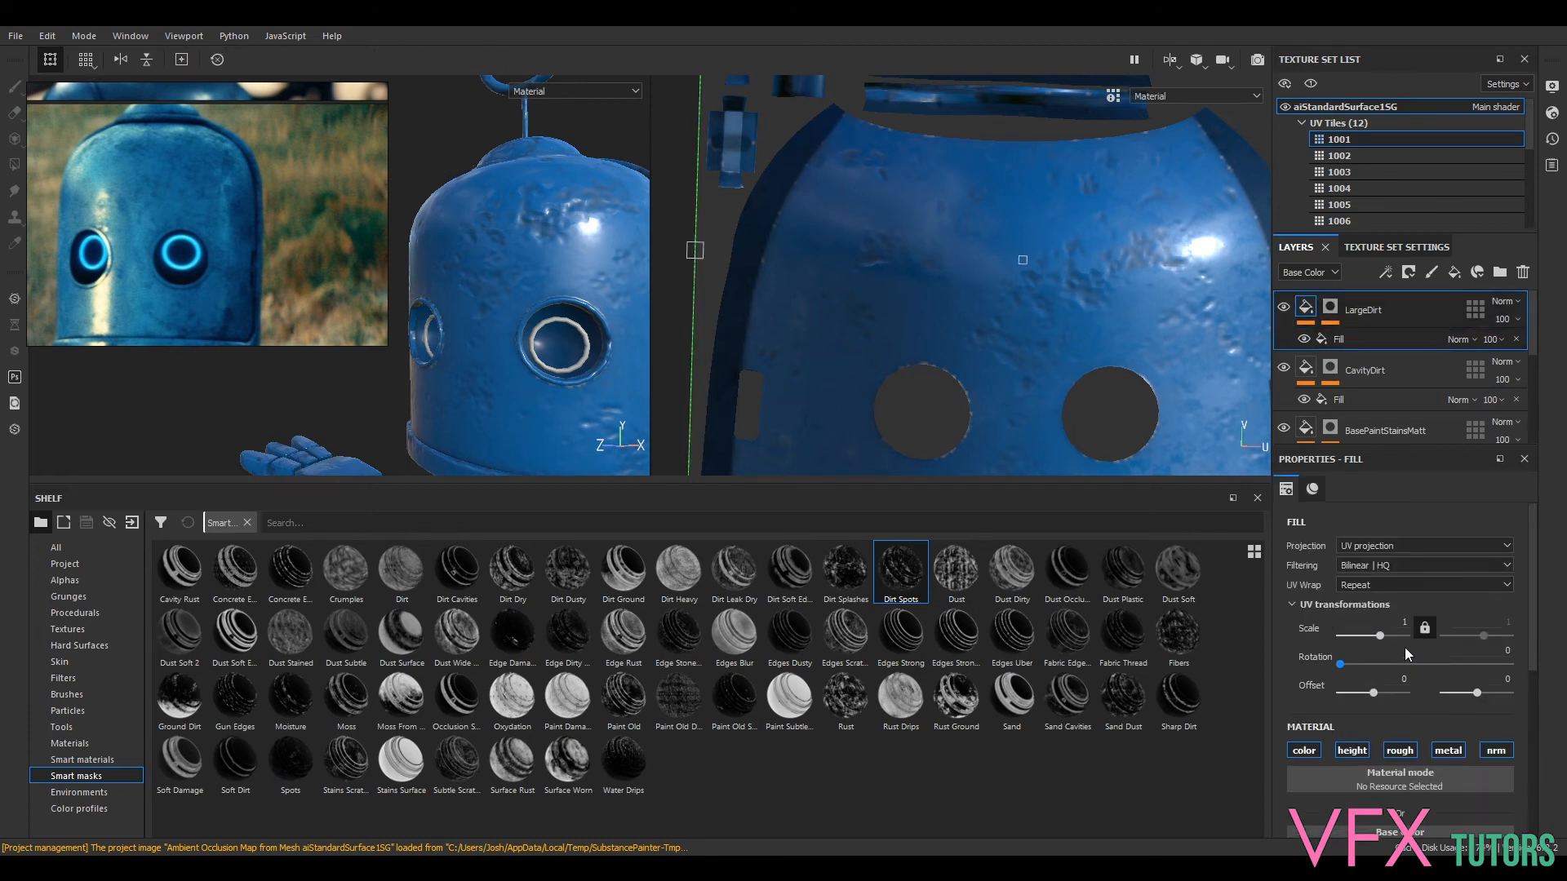
drag(1370, 631, 1384, 633)
key(ctrl+z)
scroll(1409, 712, down, 5)
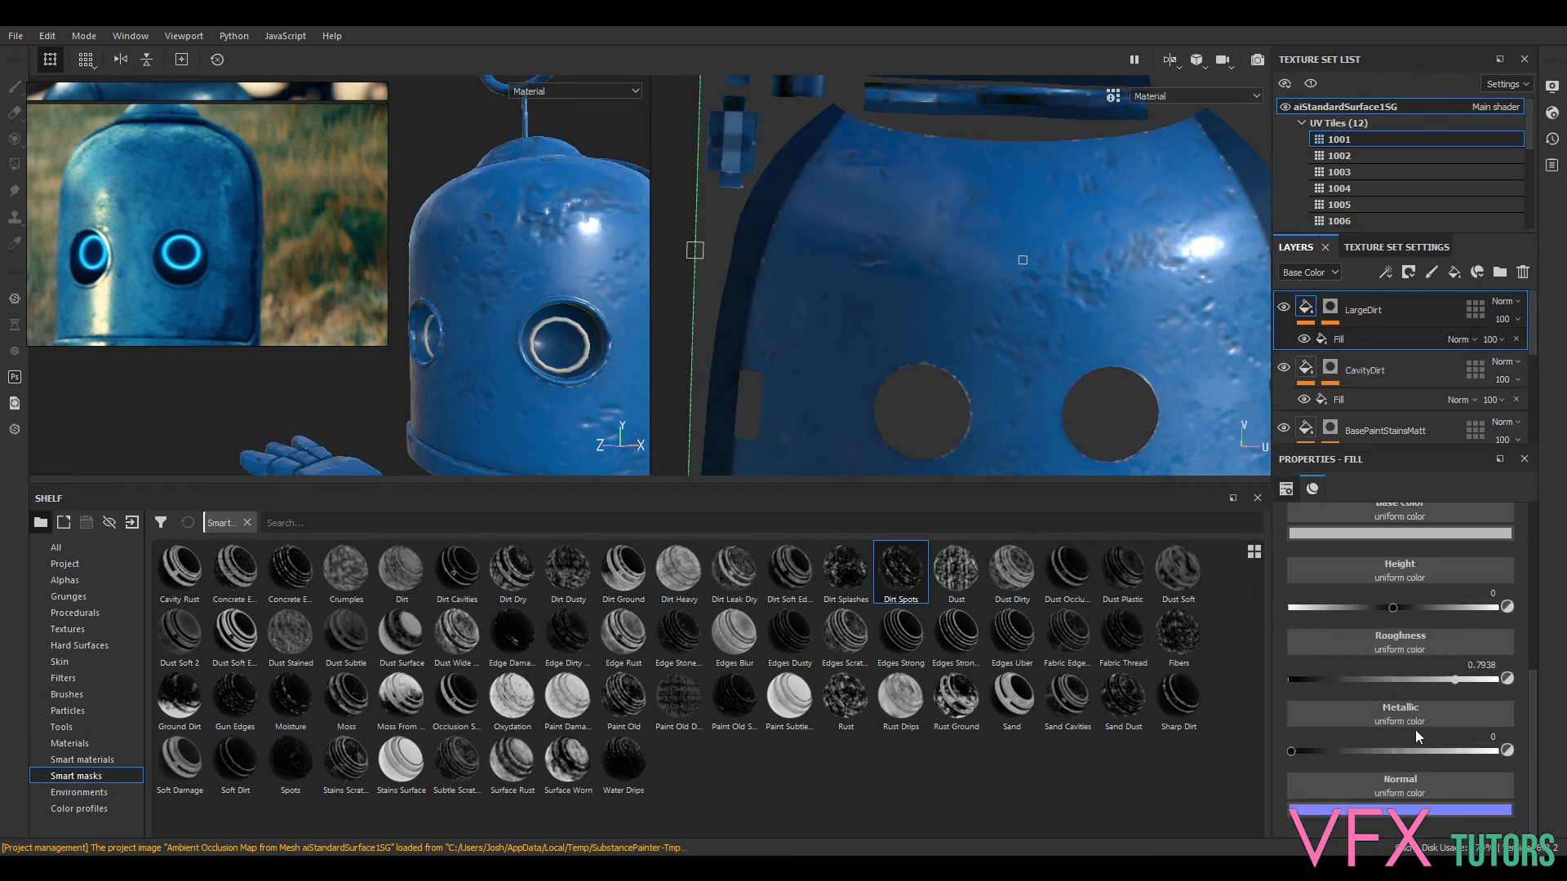
- Replace BnW Spots 1 with 3D Perlin Noise Fractal in the height channel of the LargeDirt fill effect
click(1331, 309)
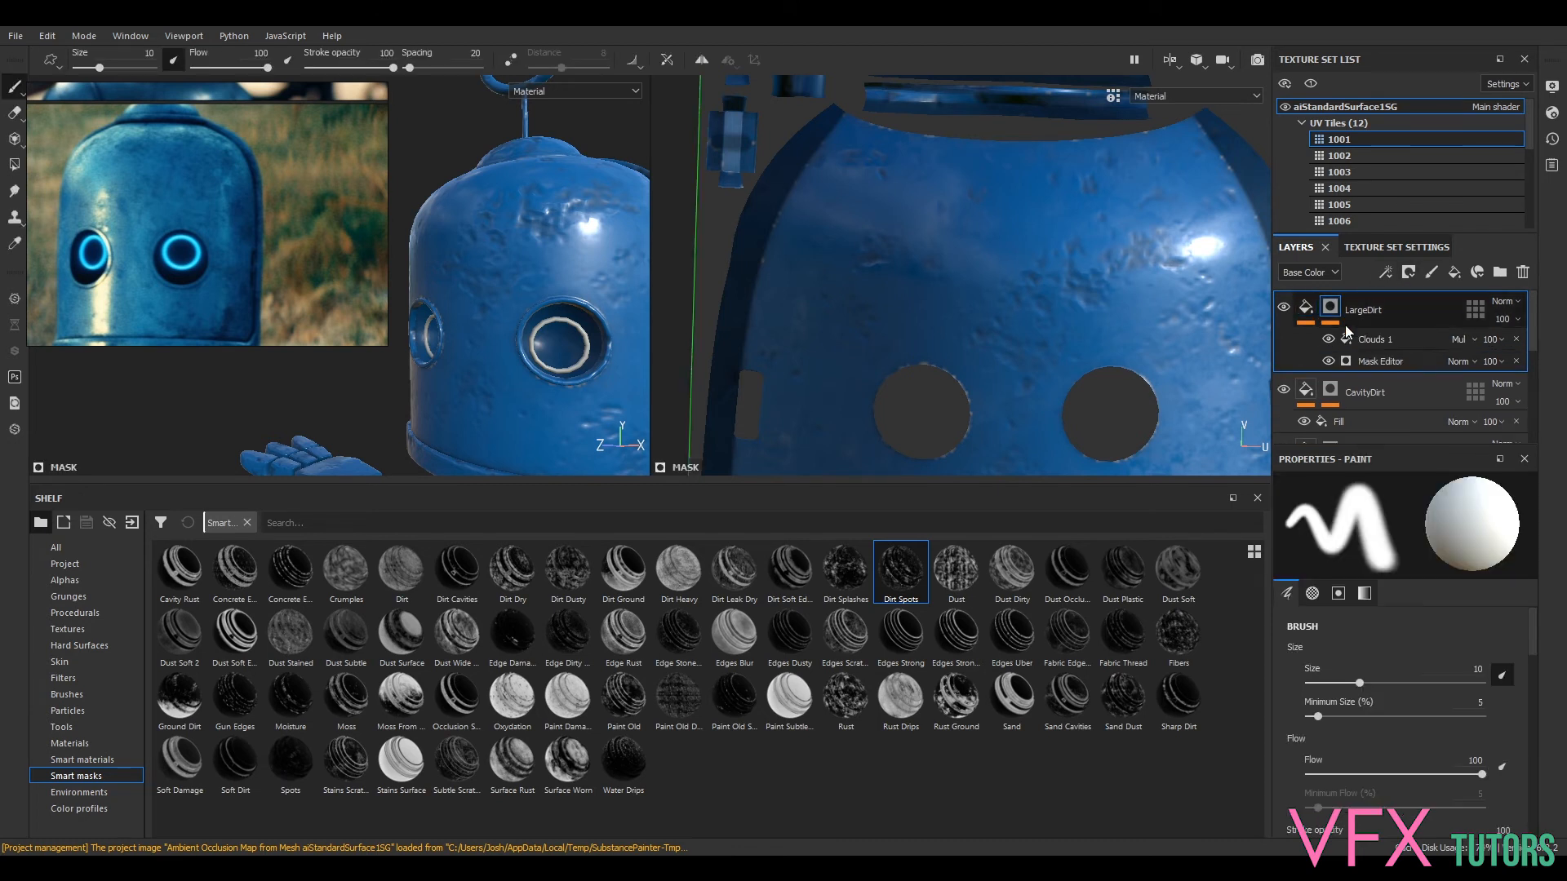
click(1307, 312)
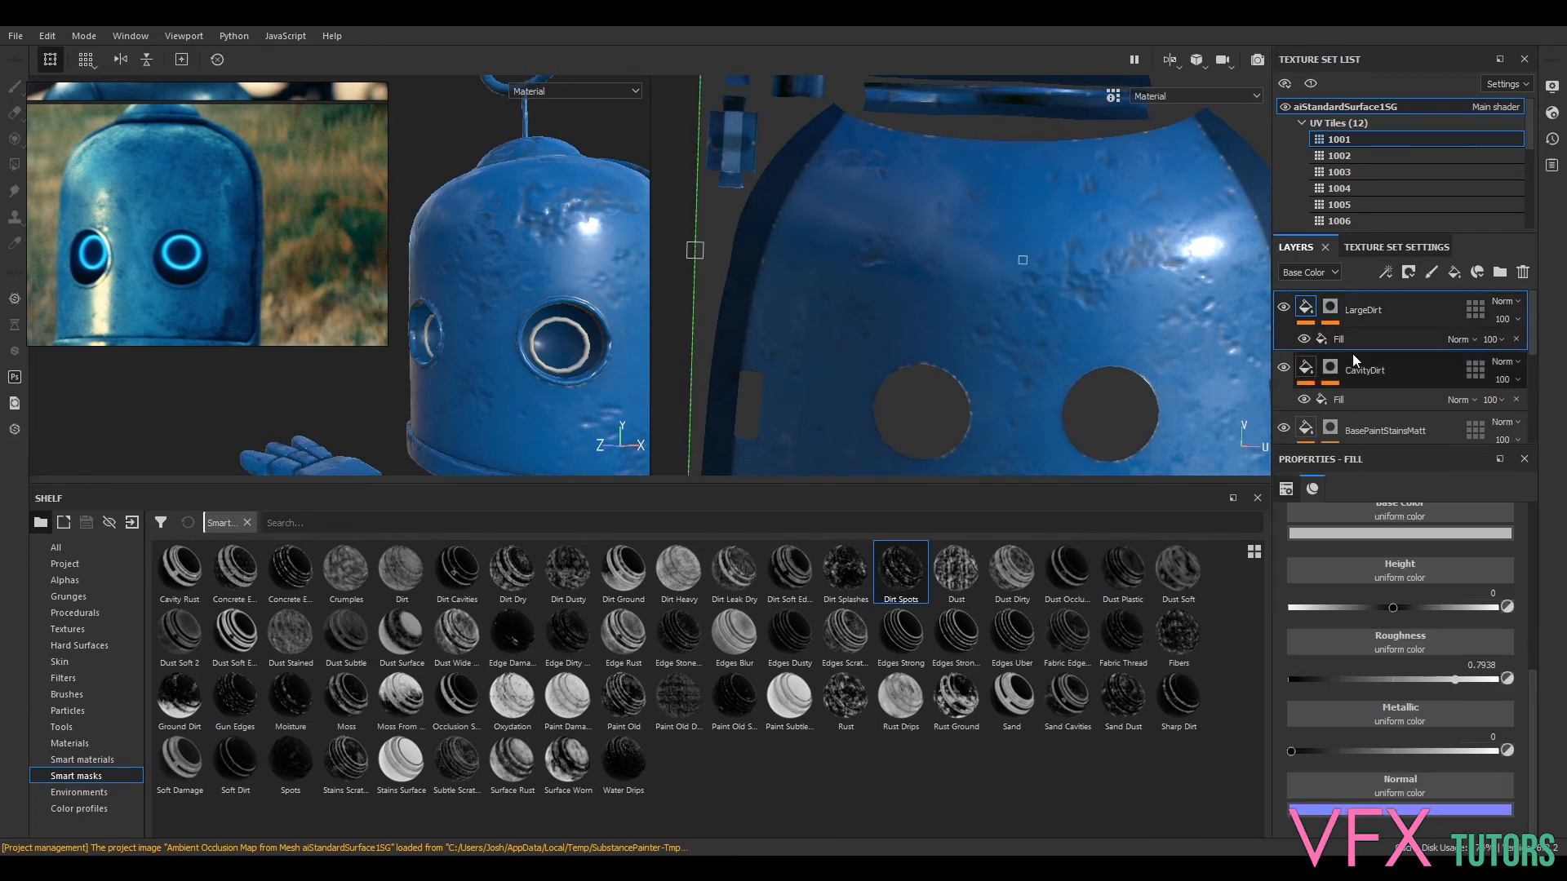
scroll(1400, 694, down, 3)
scroll(1414, 689, up, 5)
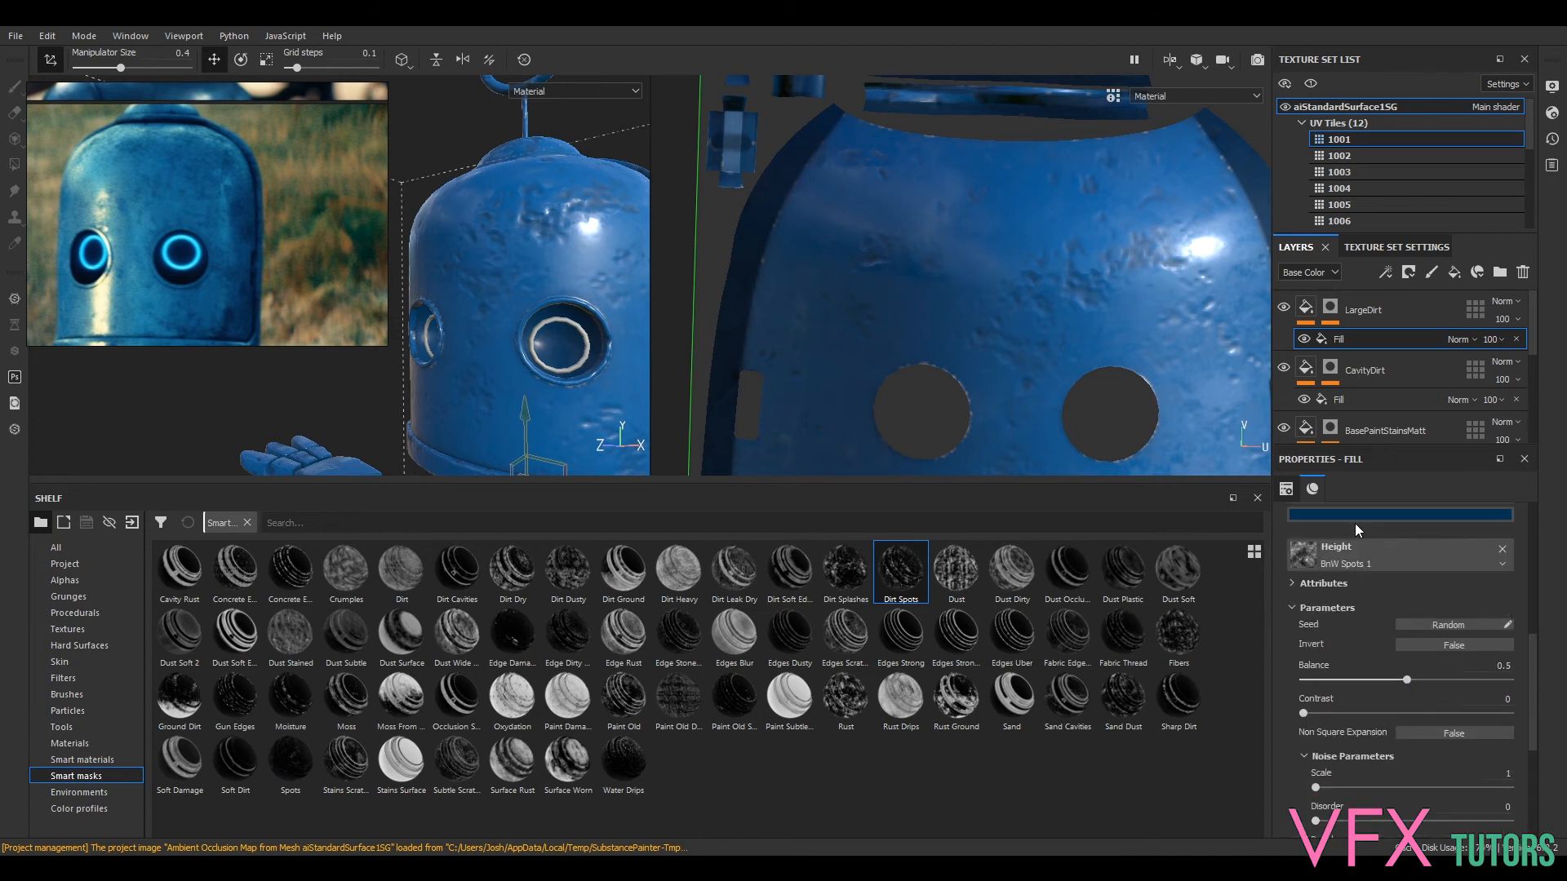
click(1502, 549)
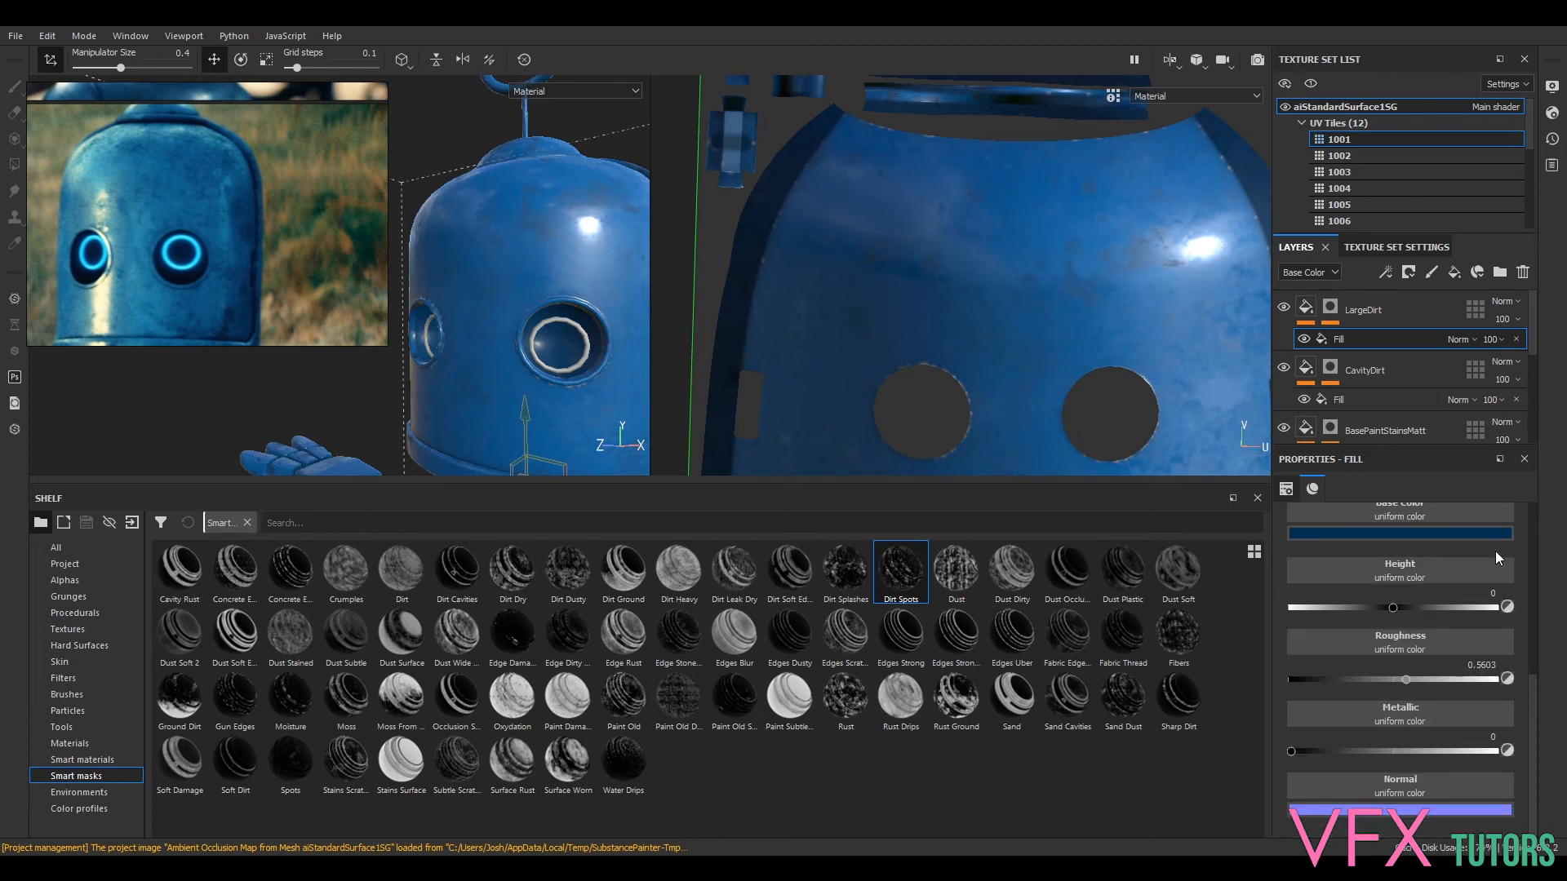
click(1419, 570)
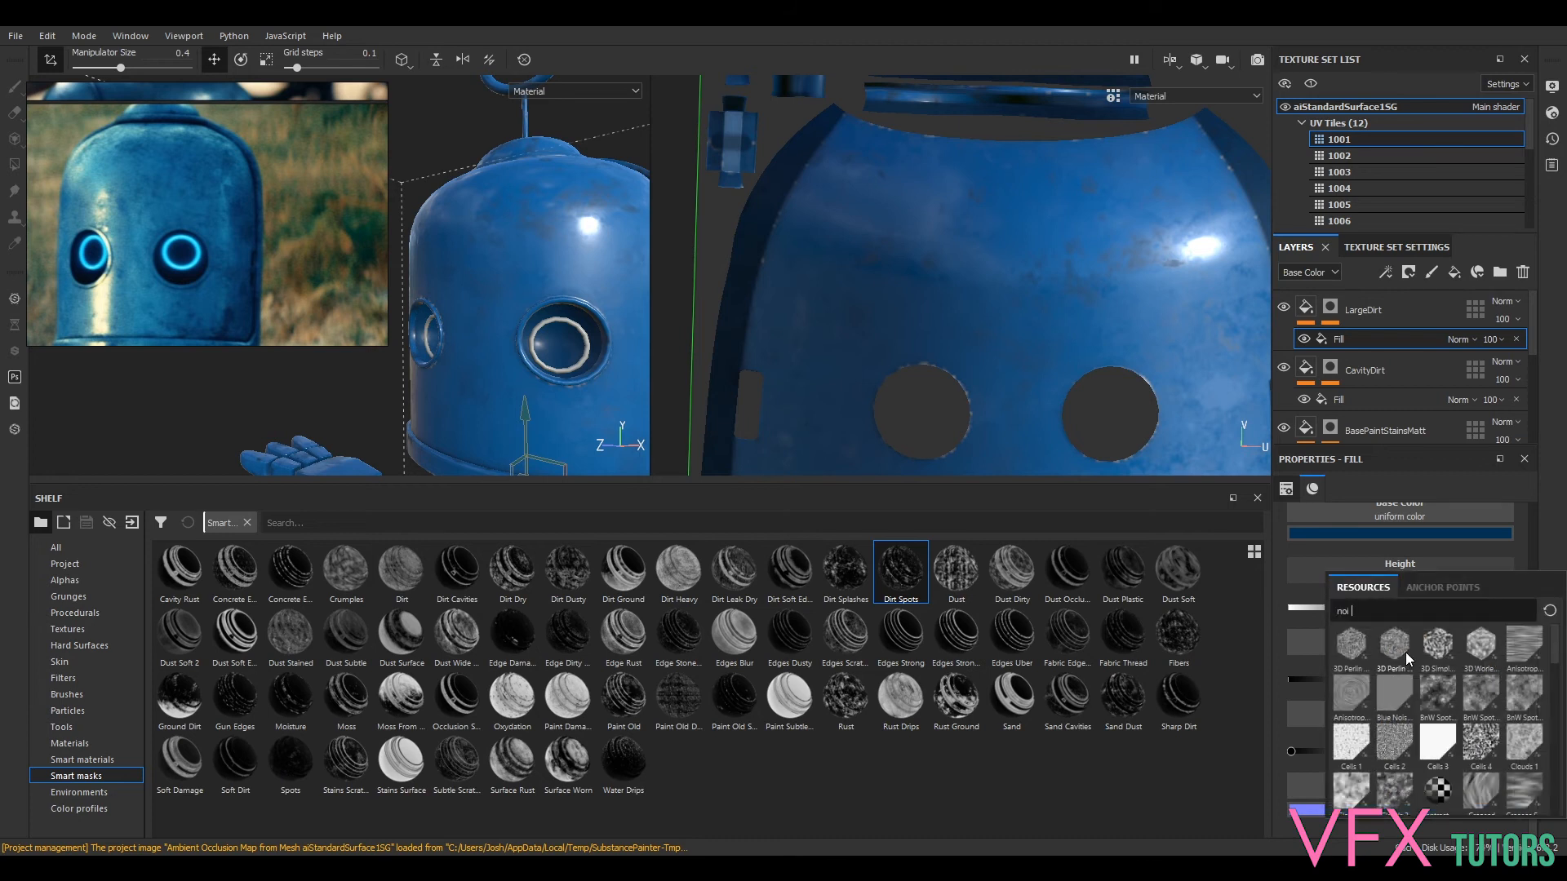
mouse_move(1397, 653)
click(1397, 654)
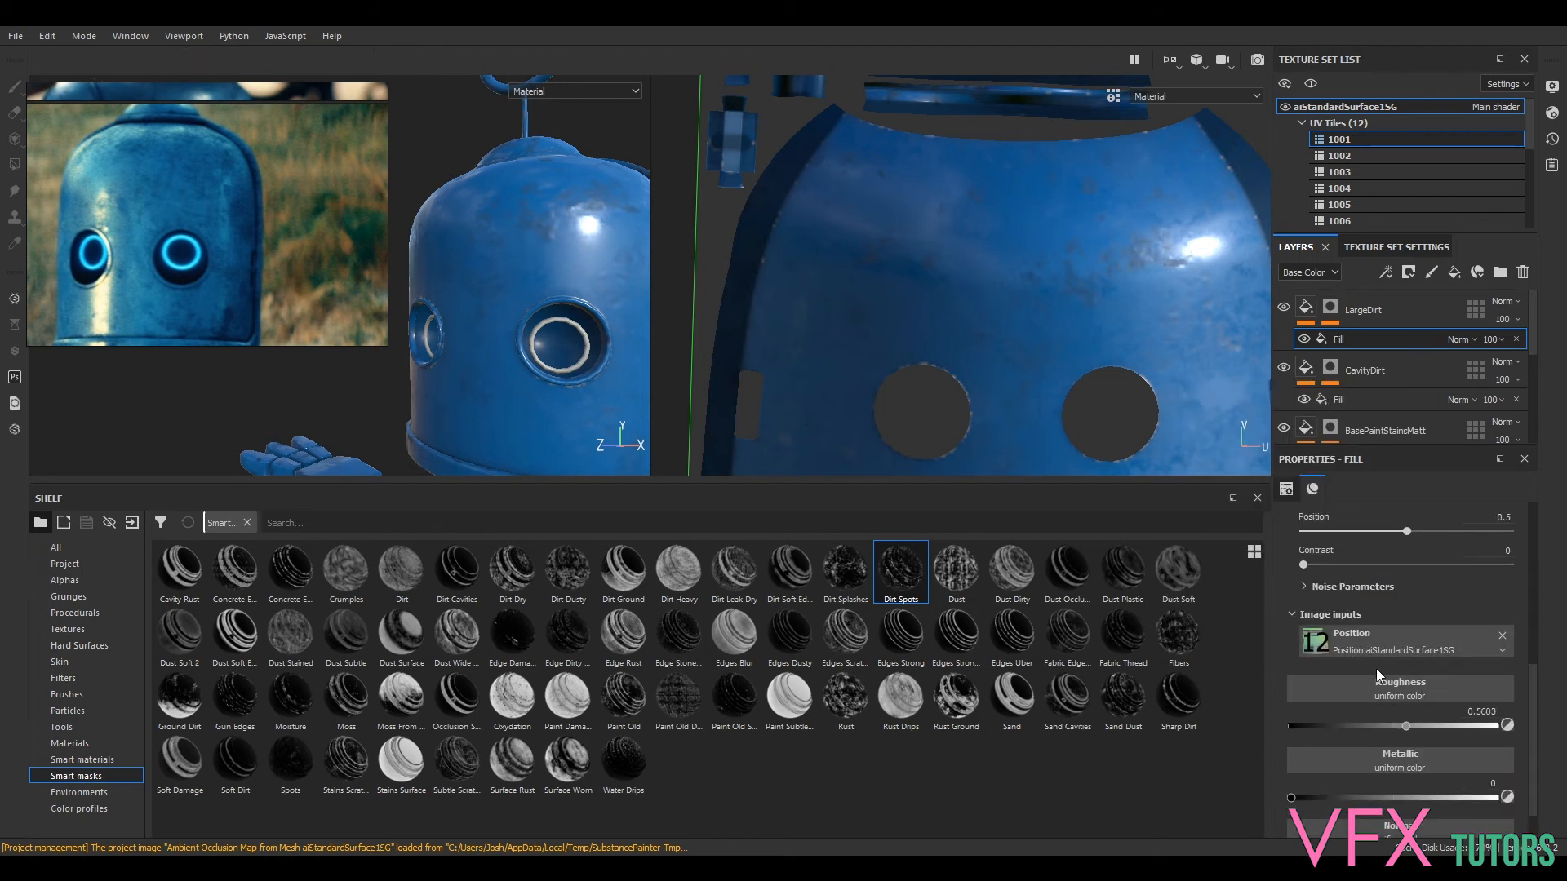
- Set the 3D Perlin Noise Fractal's position to 0.42, contrast to 0.16, noise scale to 50.98 and Size X to 1.52
scroll(1360, 596, up, 2)
scroll(1388, 602, up, 1)
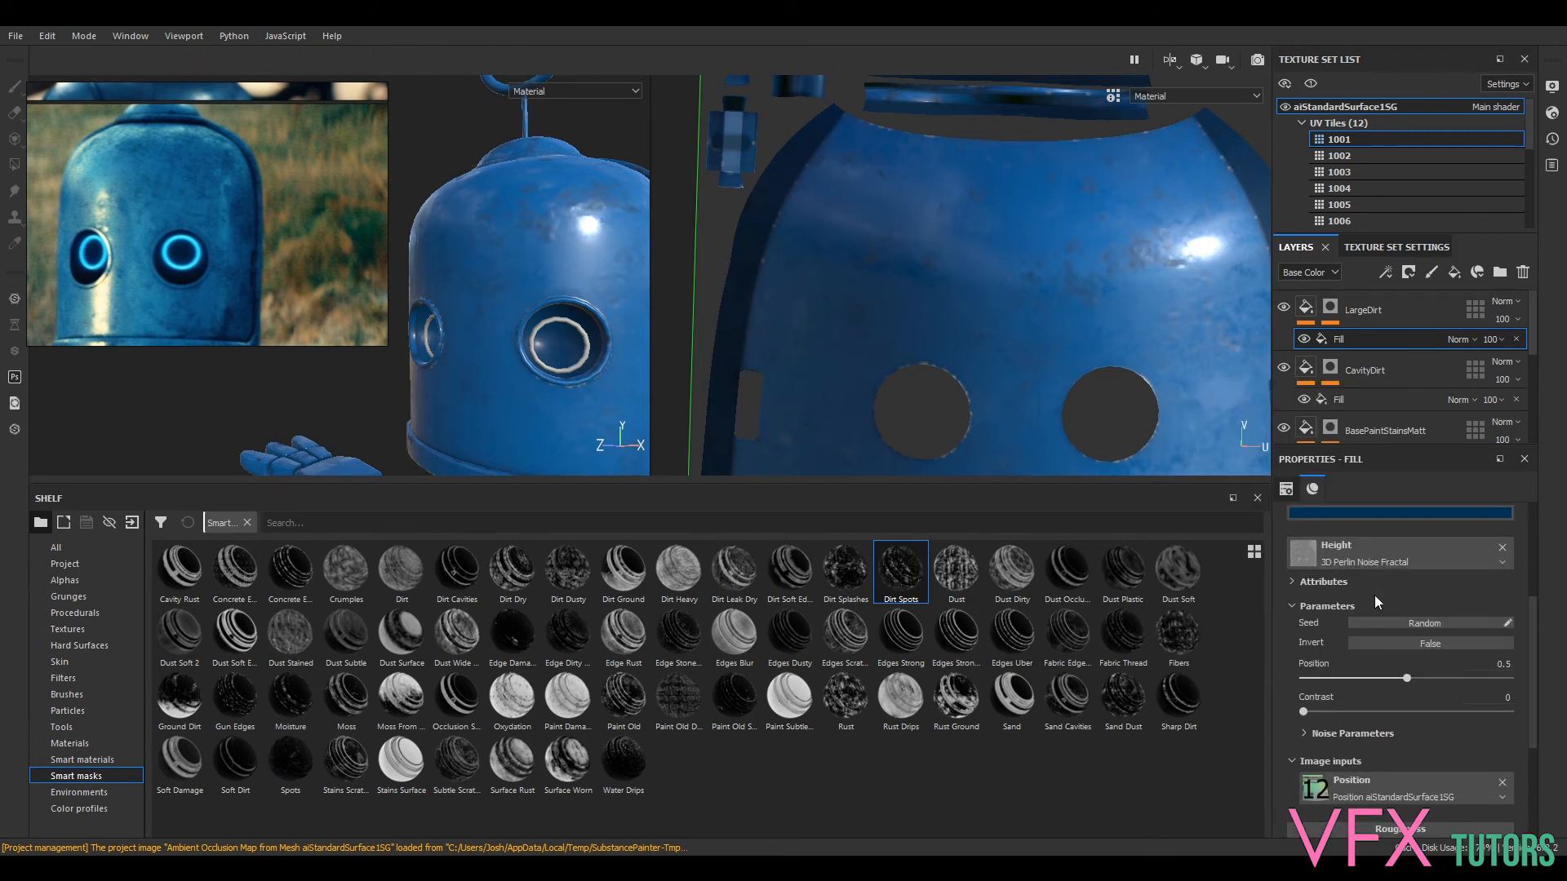
click(1306, 733)
scroll(1344, 698, down, 1)
drag(1410, 716, 1471, 715)
drag(1313, 663, 1384, 632)
scroll(1404, 690, down, 3)
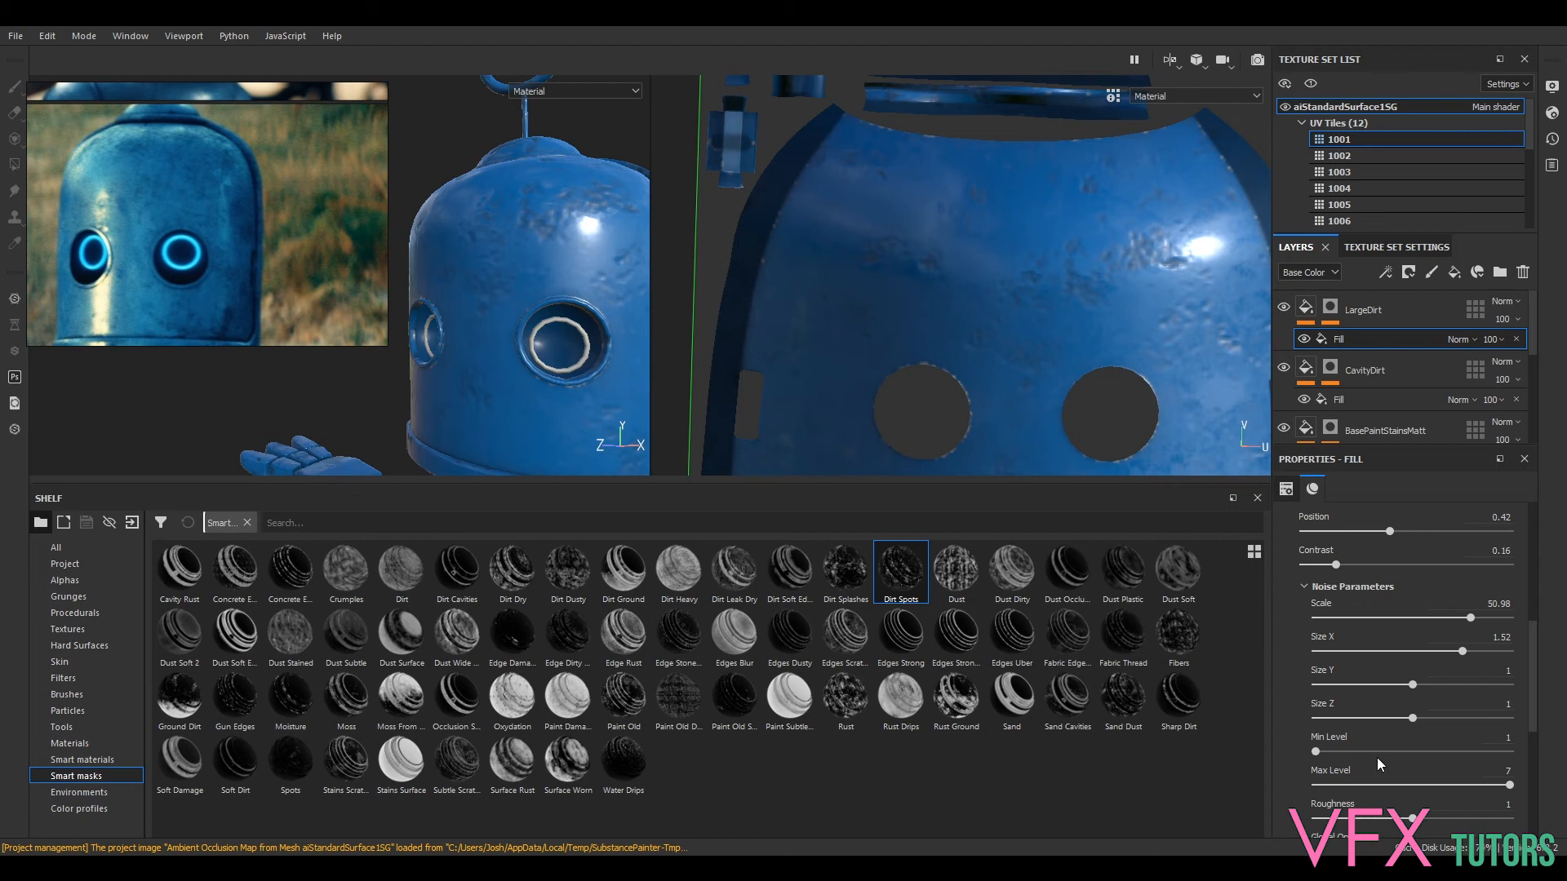
- Set the noise's Max Level to 5 and Global Opacity to 1, checking the bumps on the robot's head
click(1510, 785)
drag(1482, 782, 1249, 757)
scroll(1425, 790, down, 3)
middle_drag(549, 298, 538, 381)
alt+drag(539, 381, 522, 412)
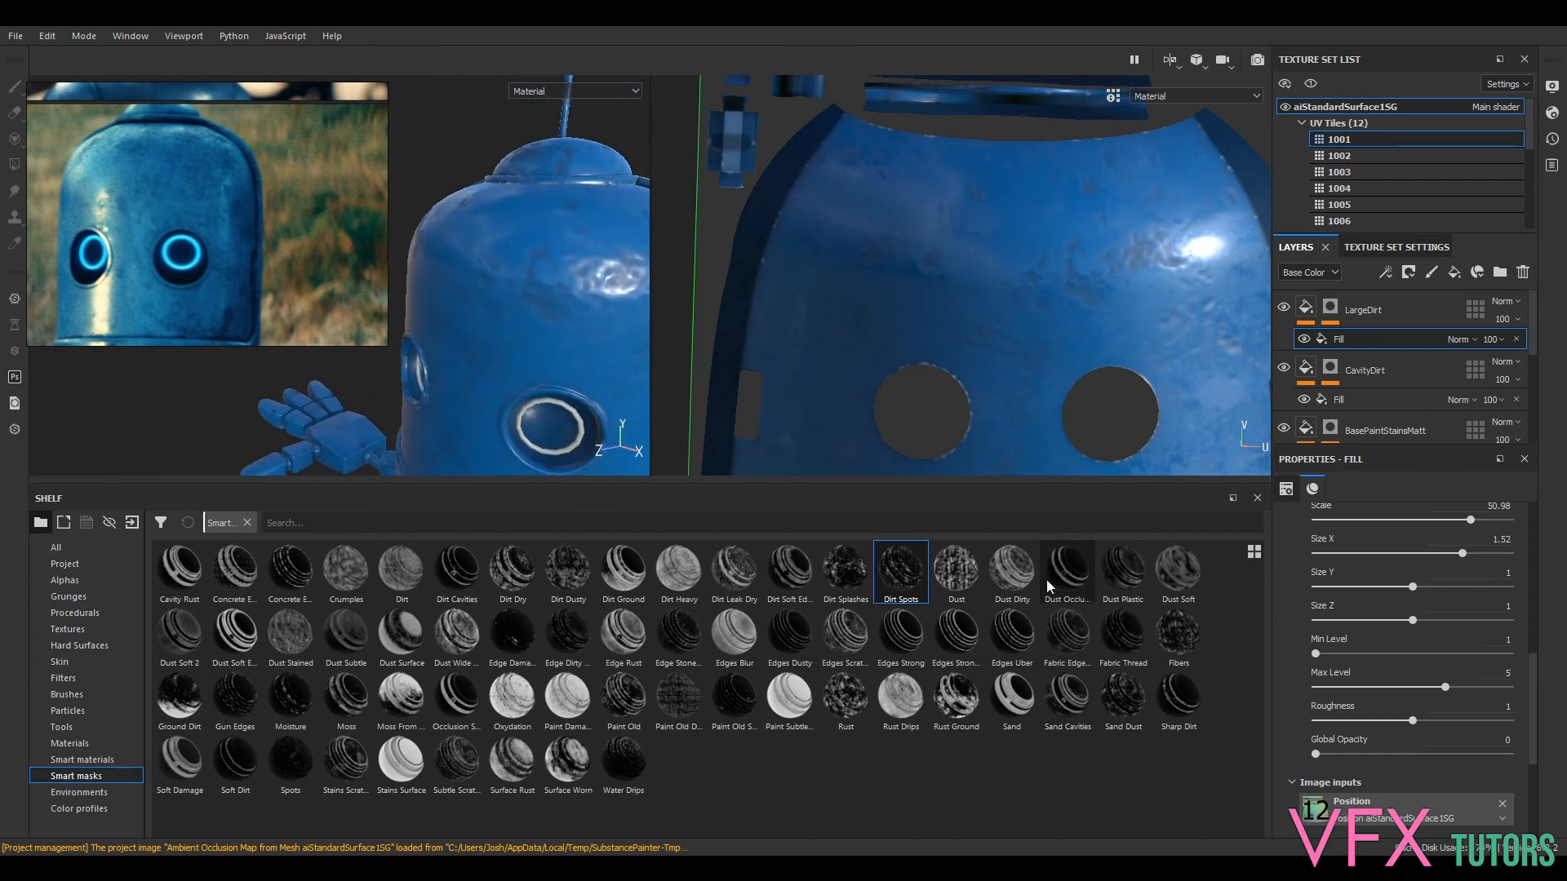
drag(1316, 754, 1510, 754)
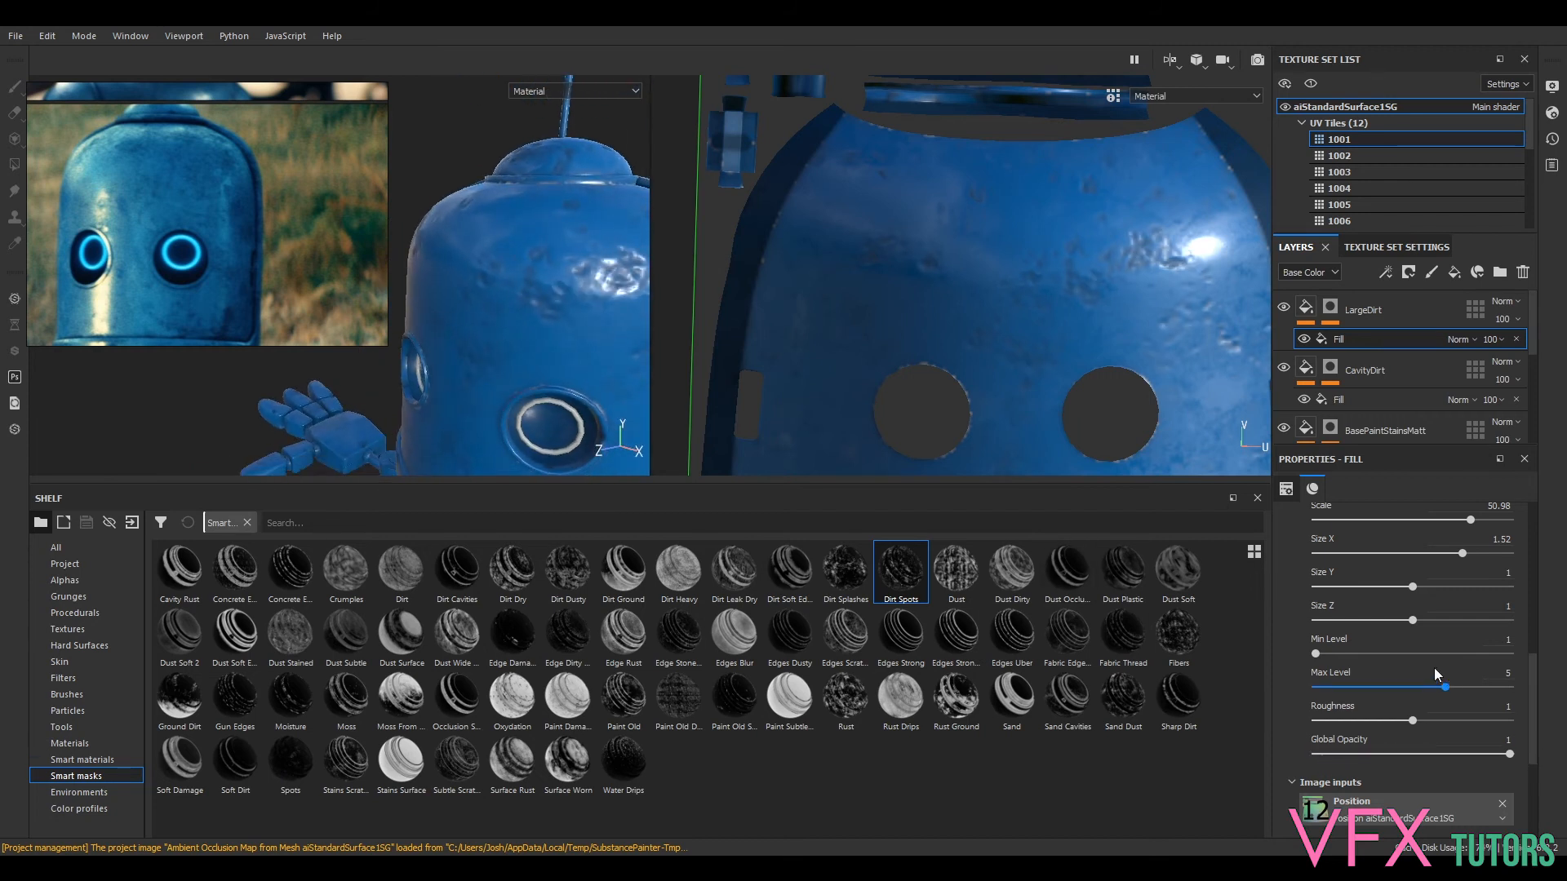
- Reduce the noise's Size X and Size Y to 0 and its Size Z to 0.15
drag(1456, 620, 1330, 624)
drag(1413, 587, 1304, 583)
drag(1468, 552, 1252, 550)
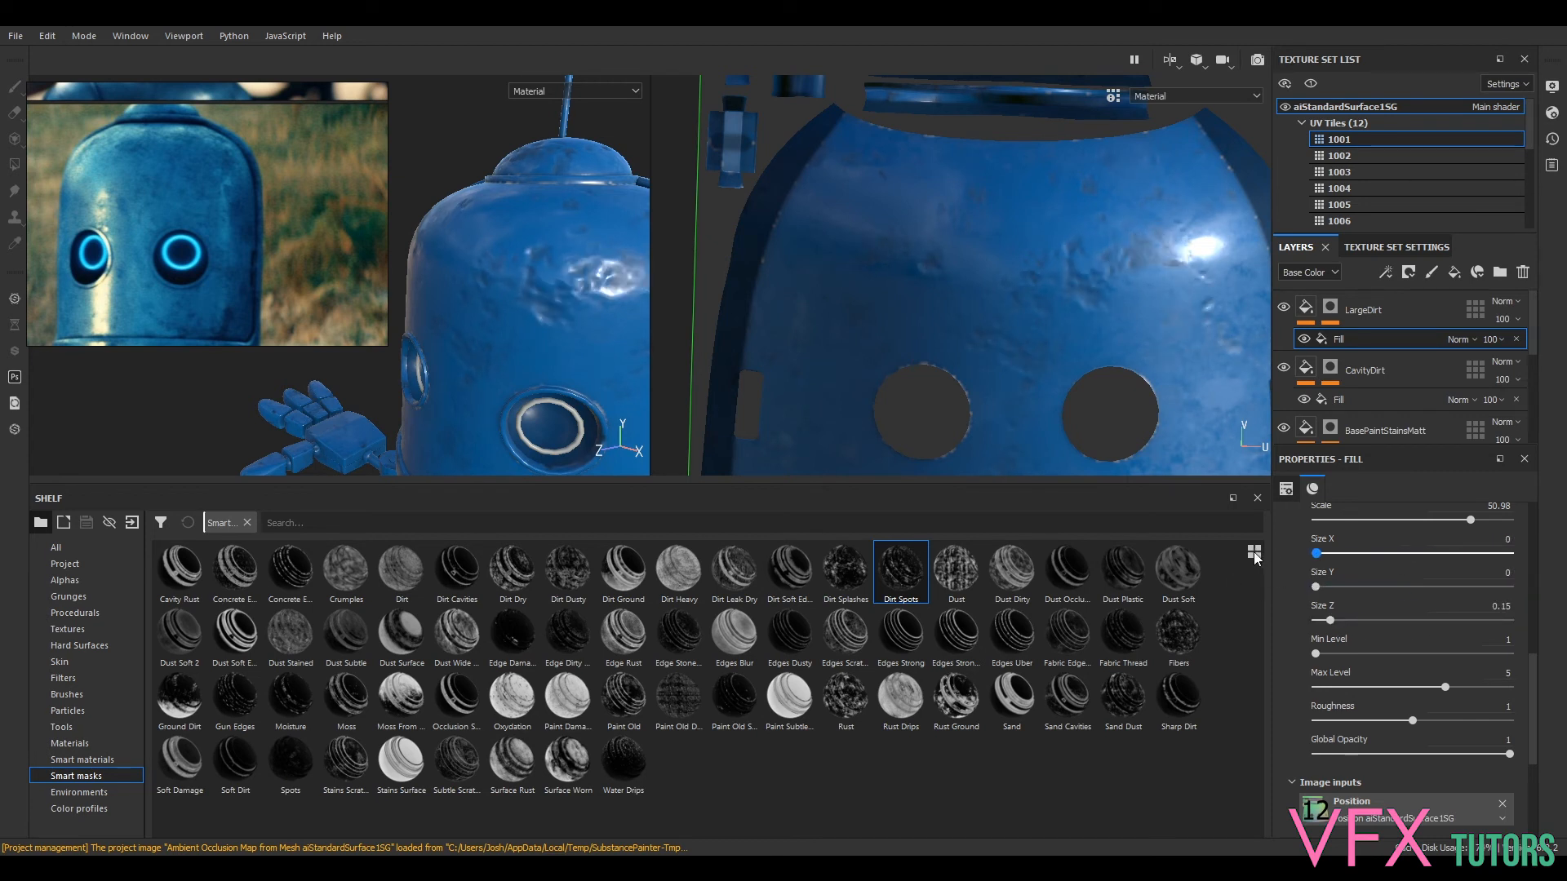
- Set the height noise's scale to 500 and its Size X to about 1.66
drag(1470, 518, 1437, 529)
click(1500, 505)
text(50)
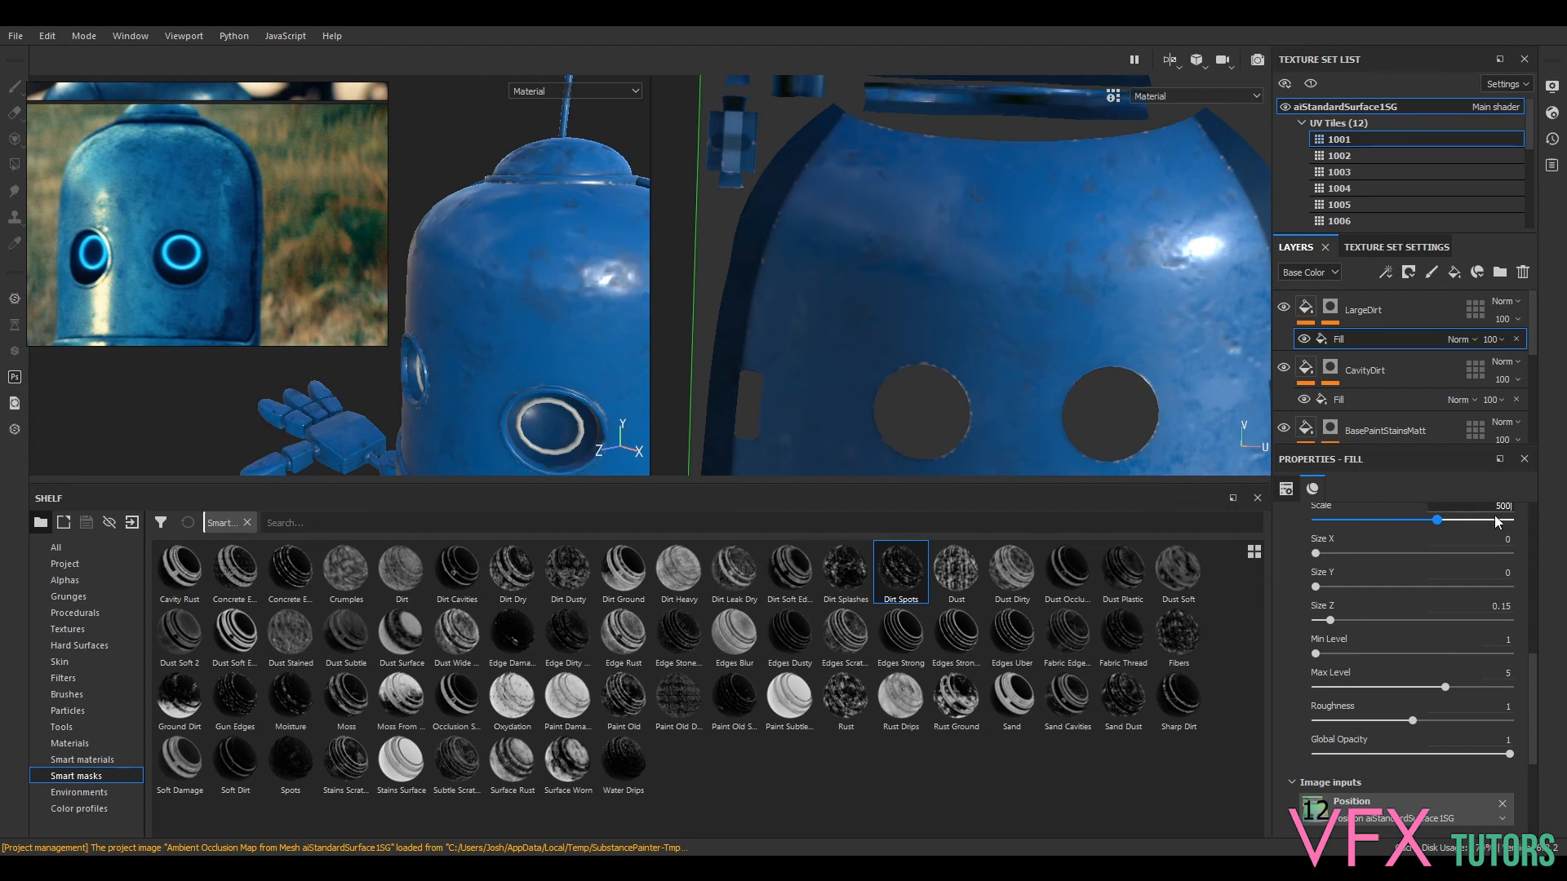
text(0)
key(Return)
drag(1339, 553, 1477, 559)
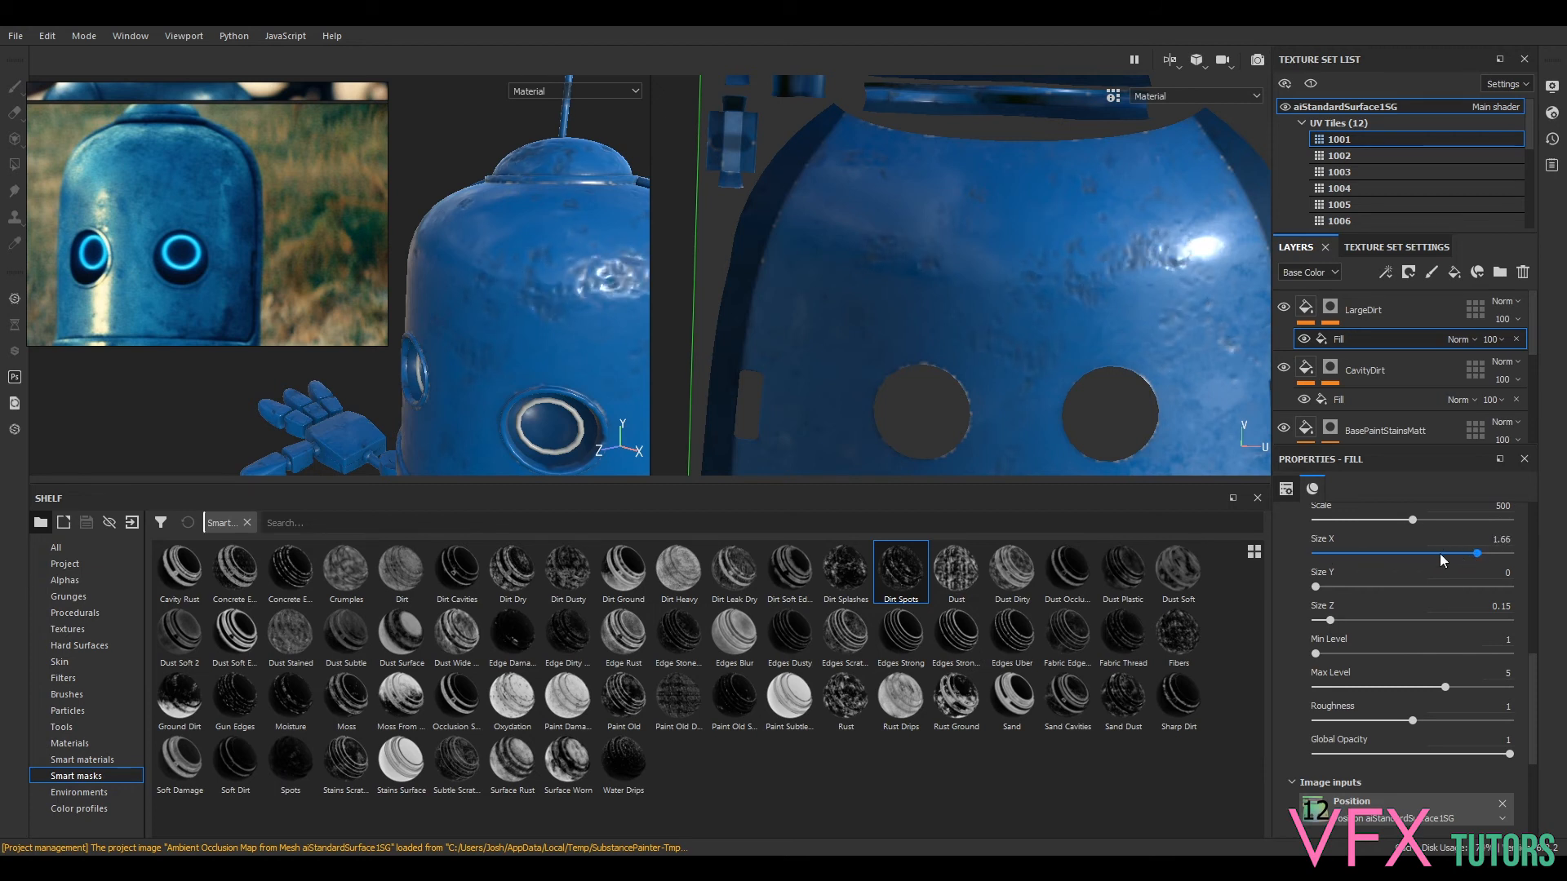
- Set the texture size of UV tile 1001 to 2048 in the texture set settings
scroll(1437, 555, up, 10)
scroll(1453, 588, up, 2)
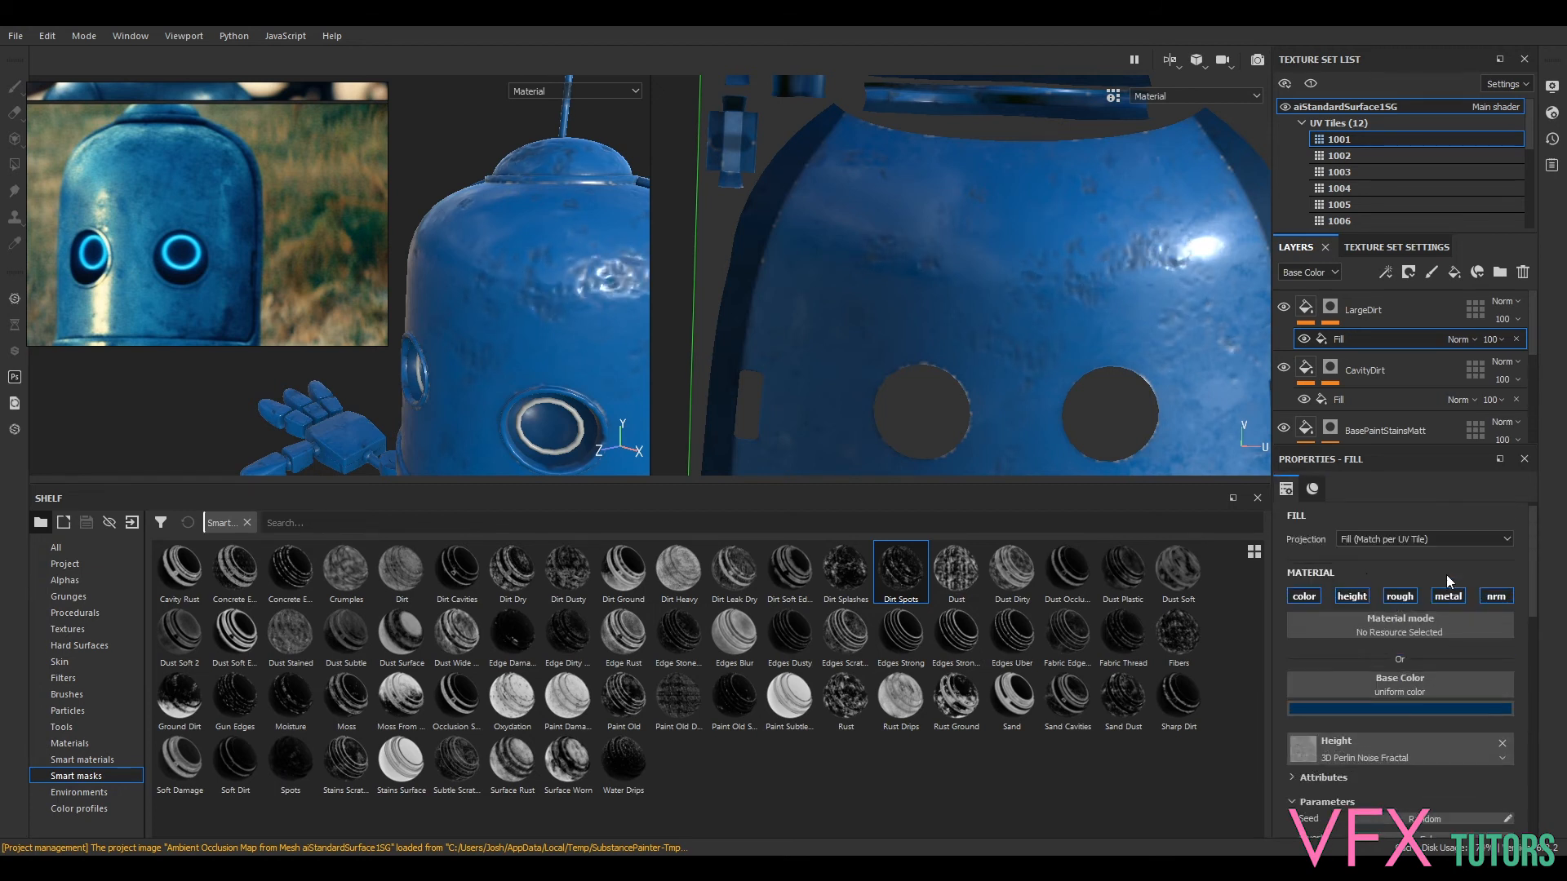
click(1381, 248)
click(1325, 274)
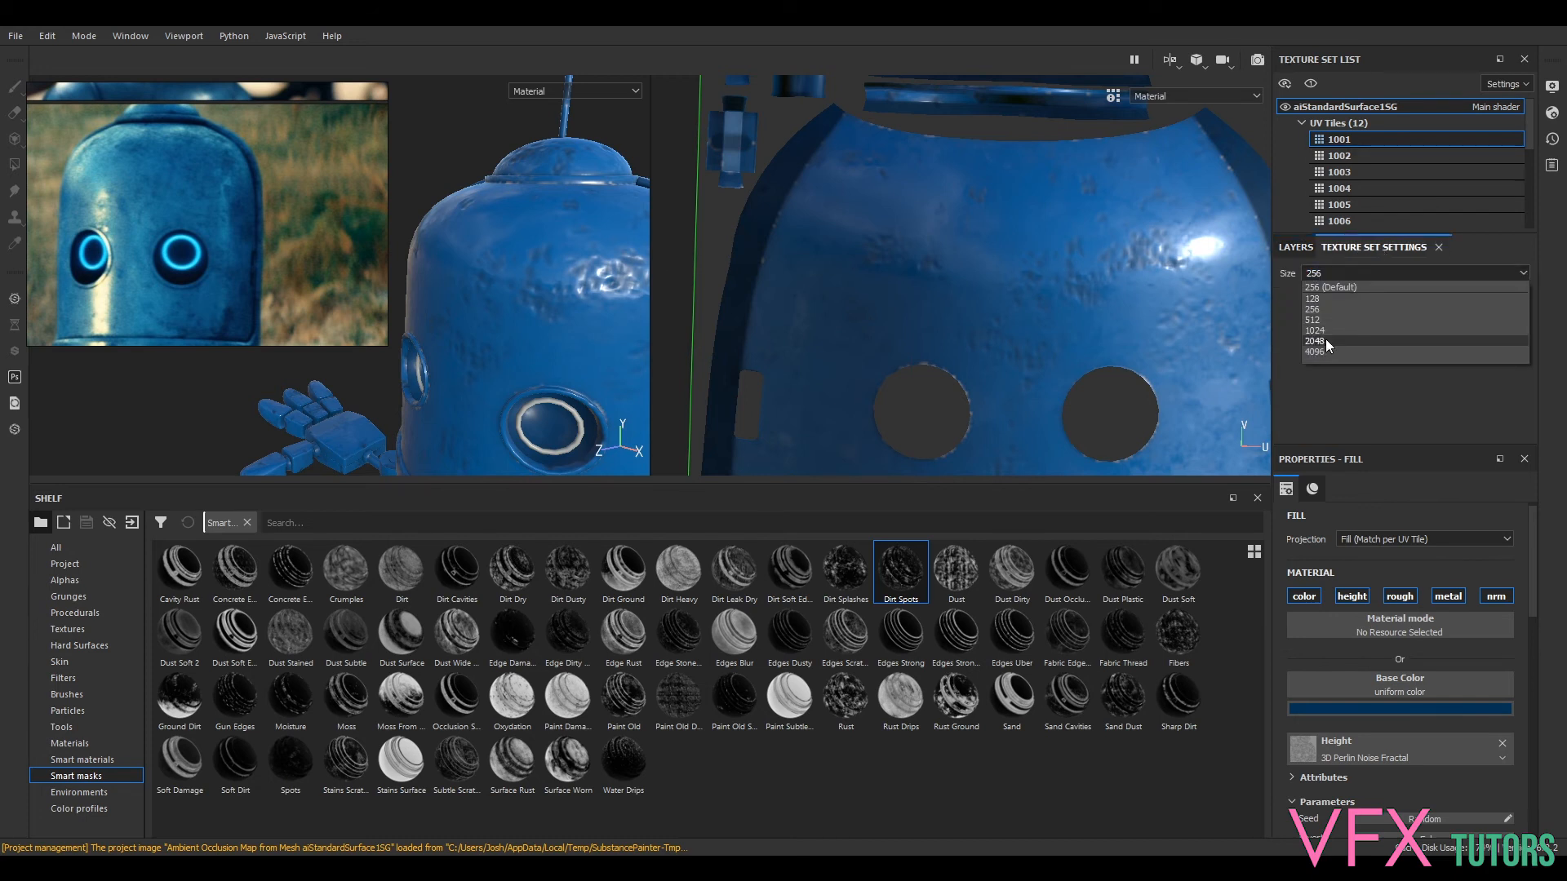
click(1326, 340)
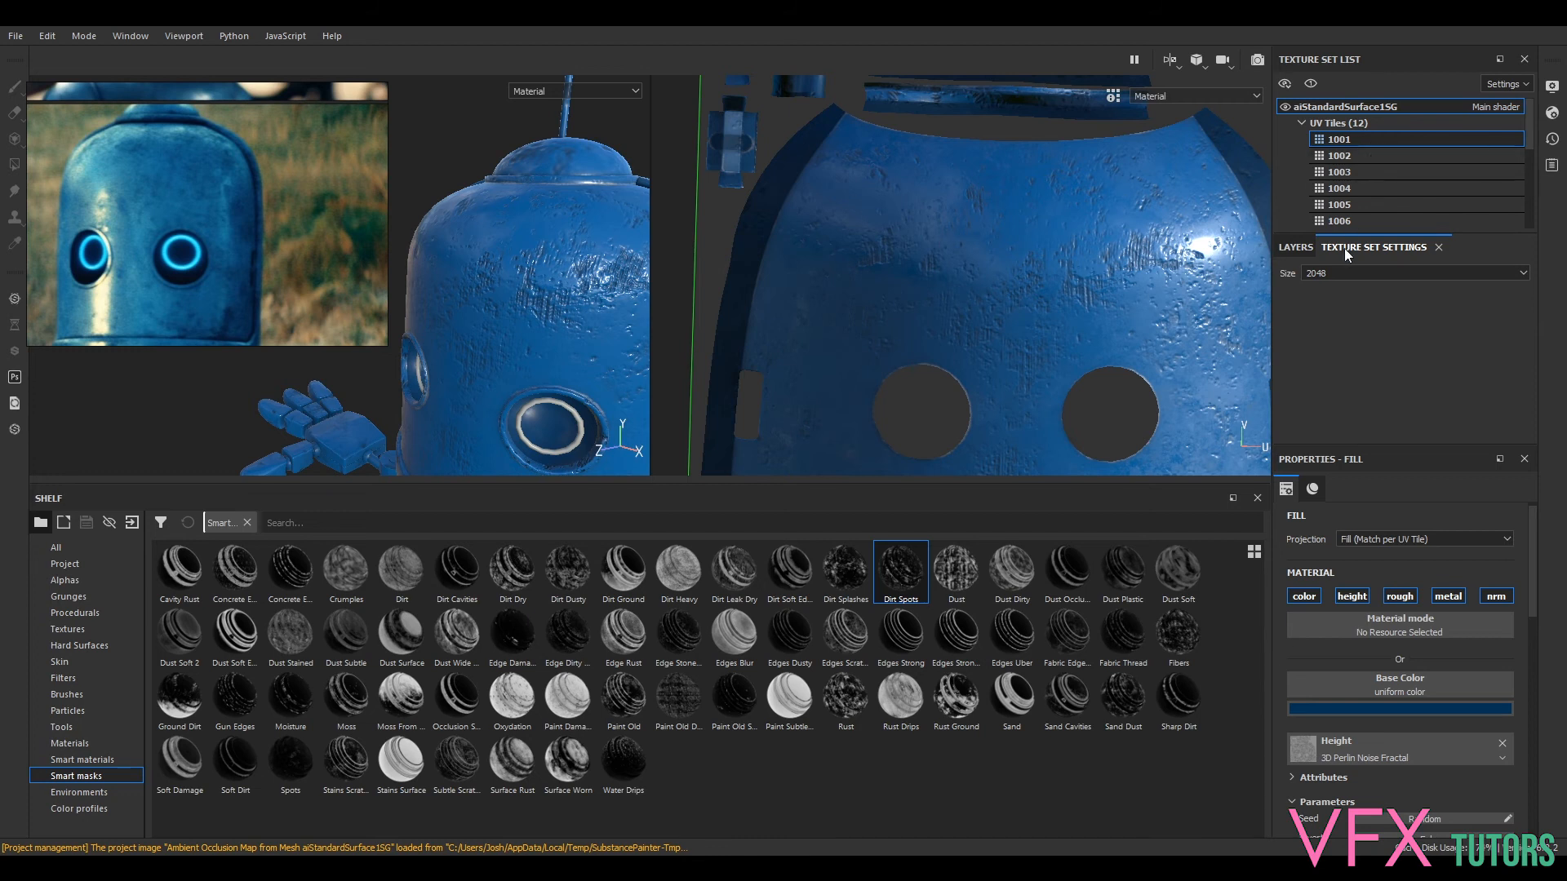
- Raise the texture size of UV tile 1001 to 4096 and check the finer bumps on the robot's head
click(1322, 272)
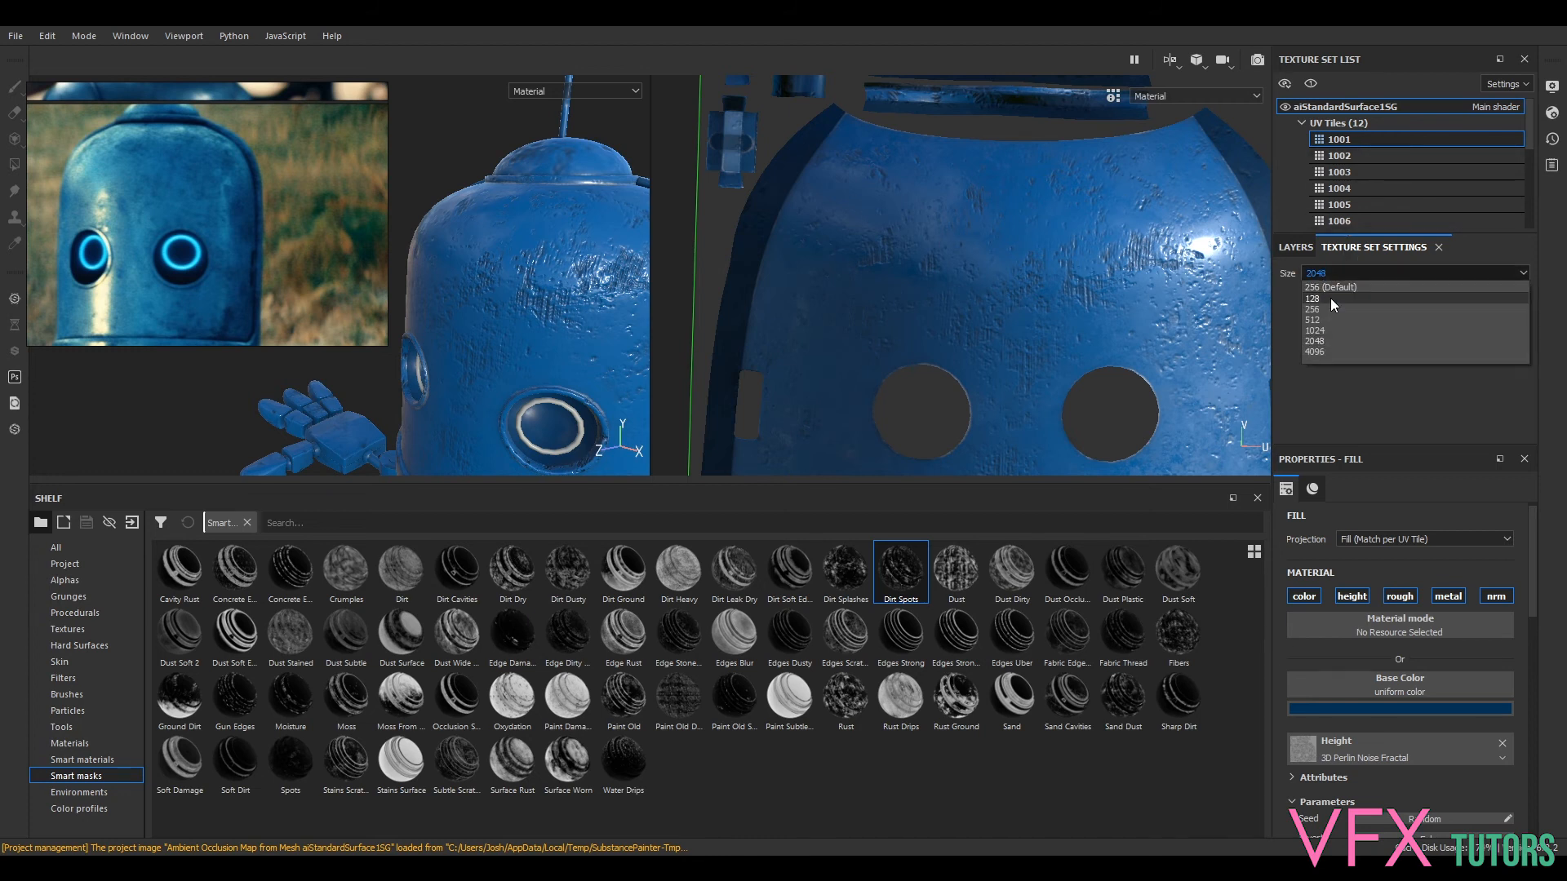
click(1335, 352)
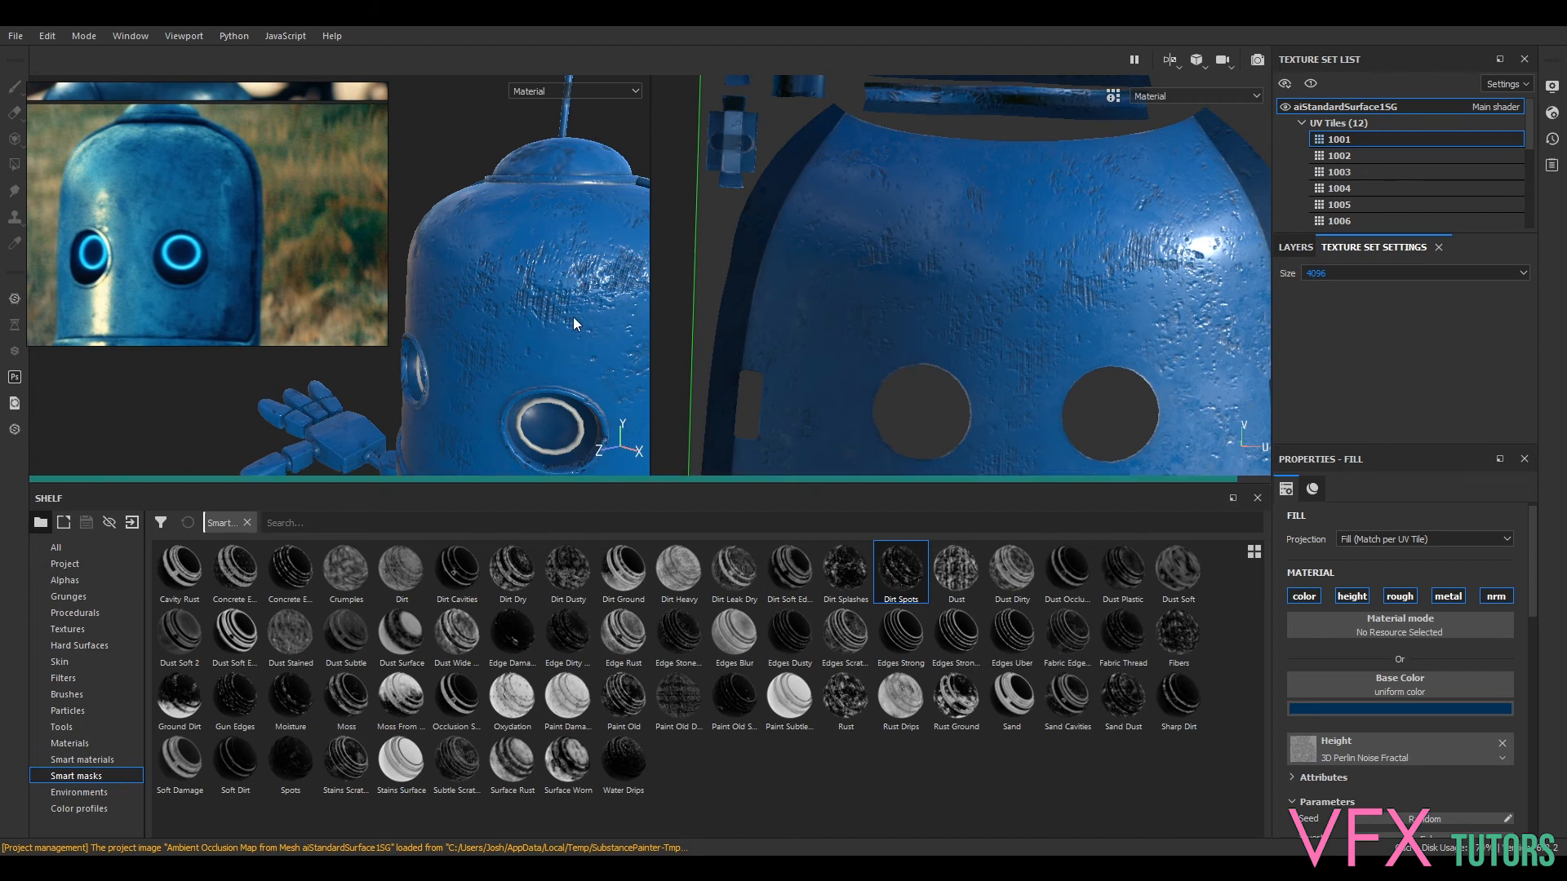
scroll(569, 304, up, 2)
scroll(569, 310, up, 3)
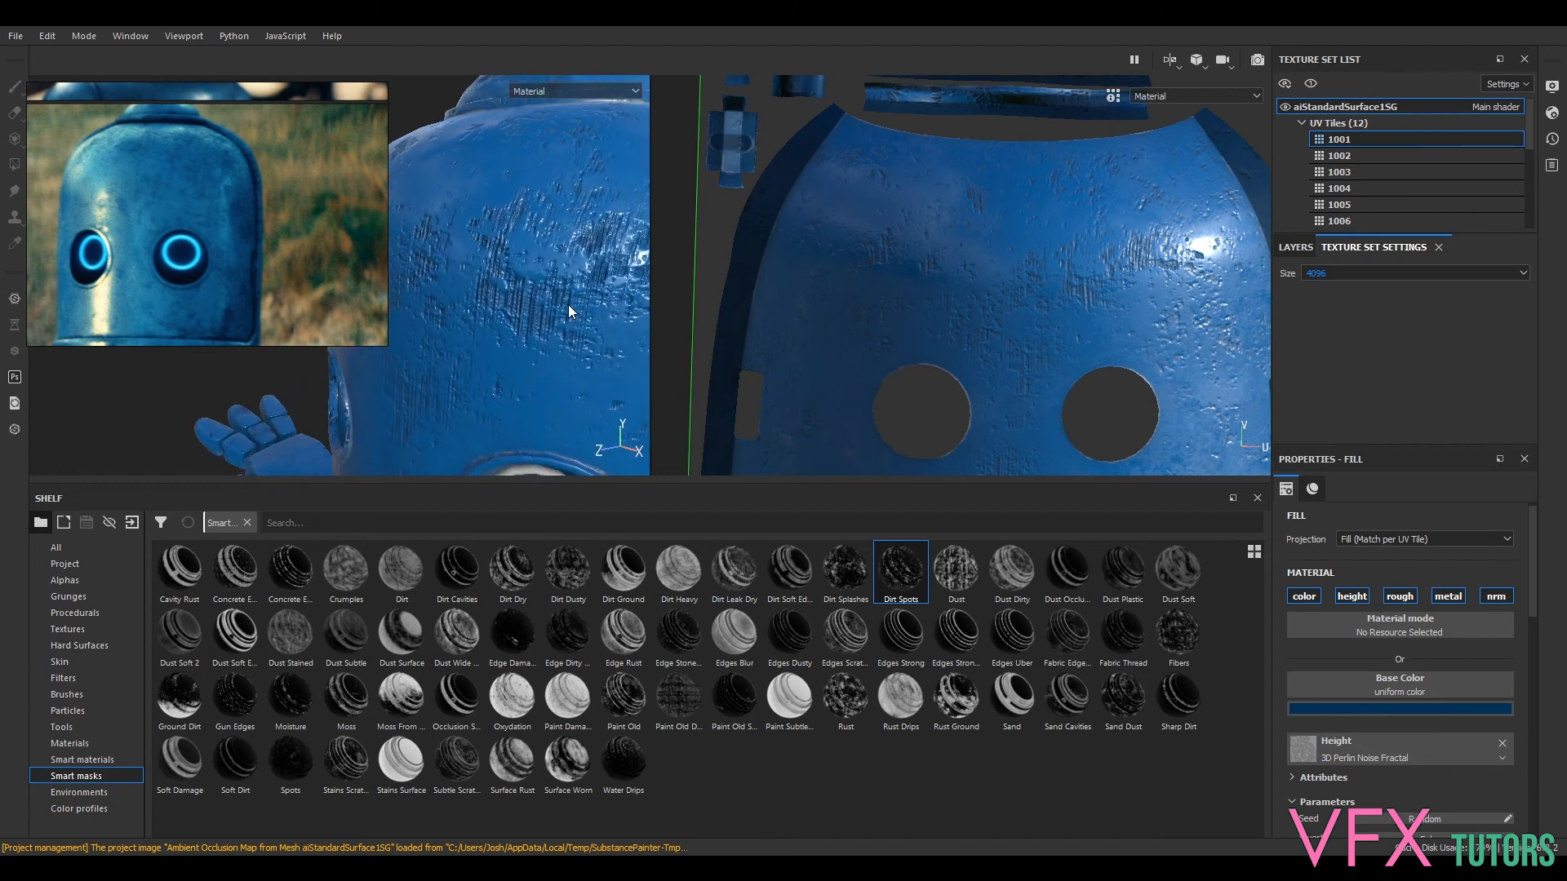
- Set the height noise's Scale to 1000 and its Size X, Size Y and Size Z to 1000
scroll(1420, 714, down, 3)
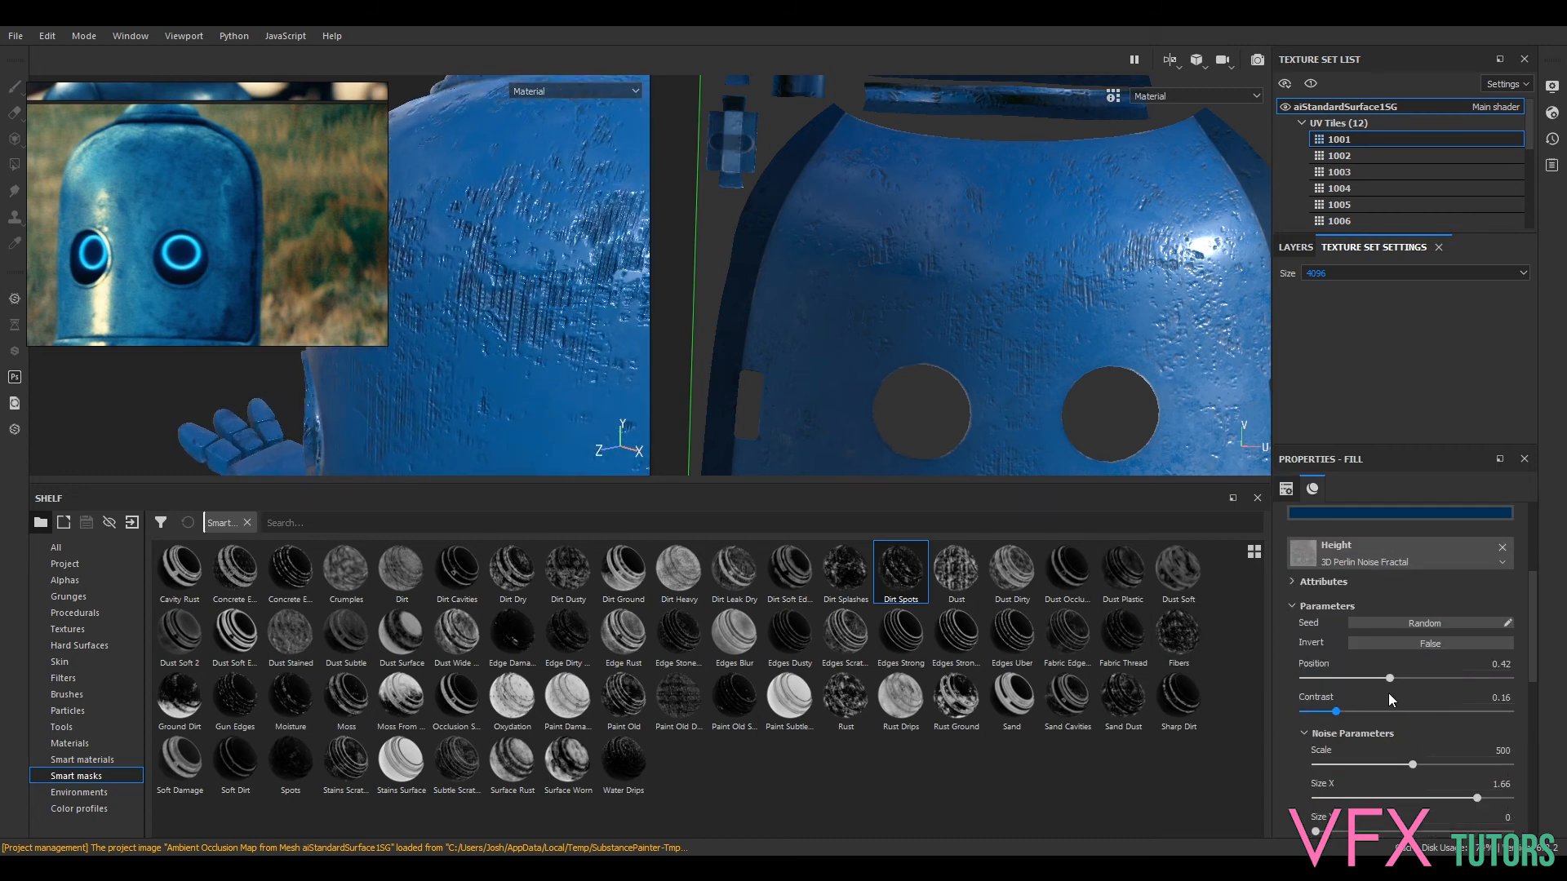
drag(1430, 764, 1526, 793)
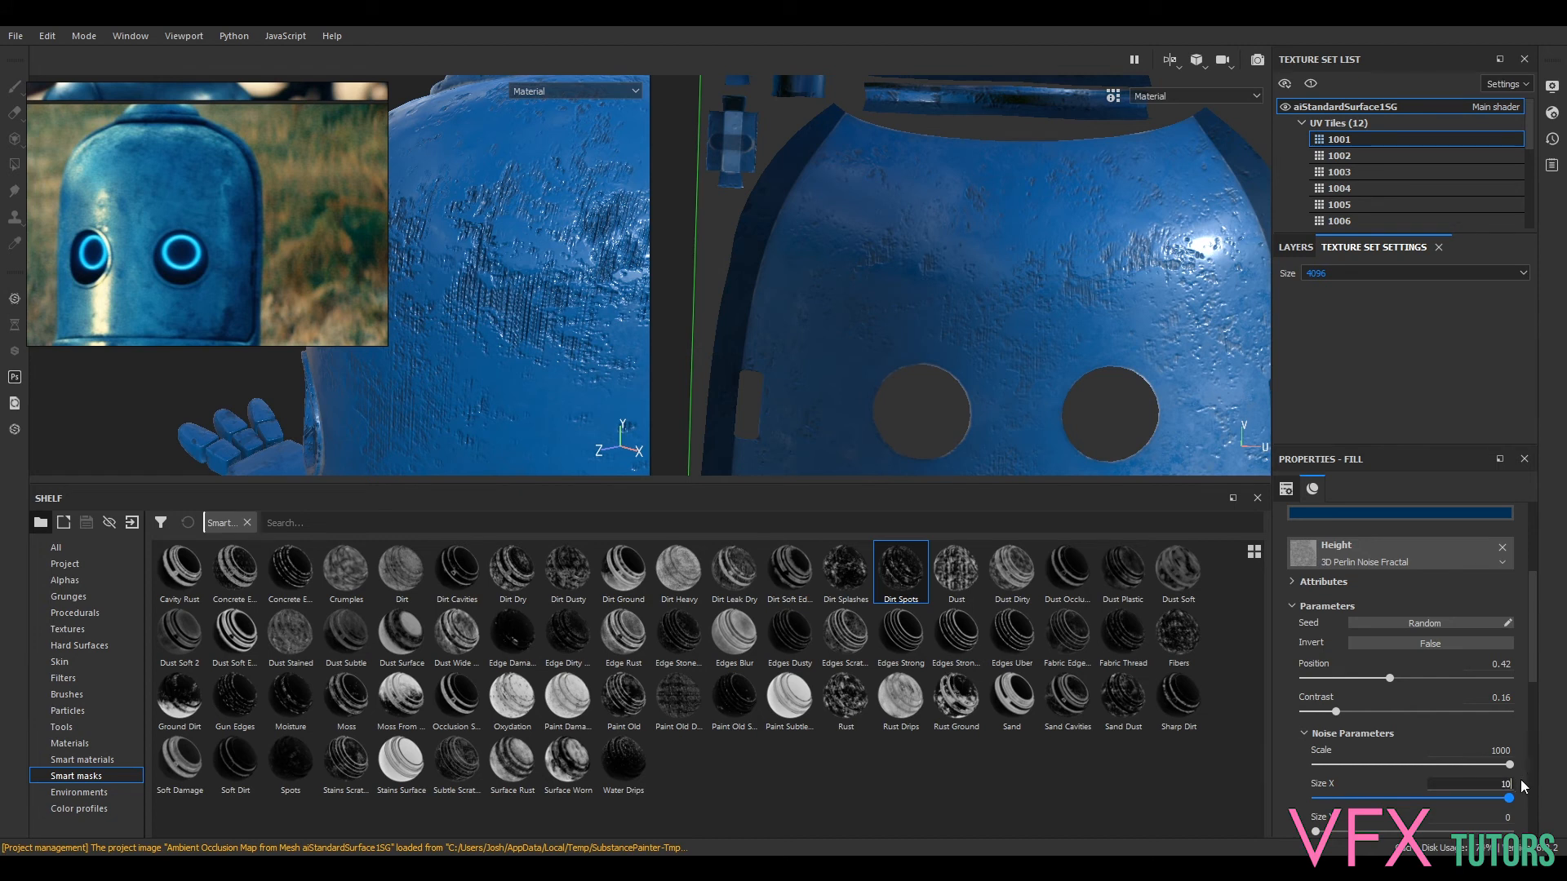
key(Return)
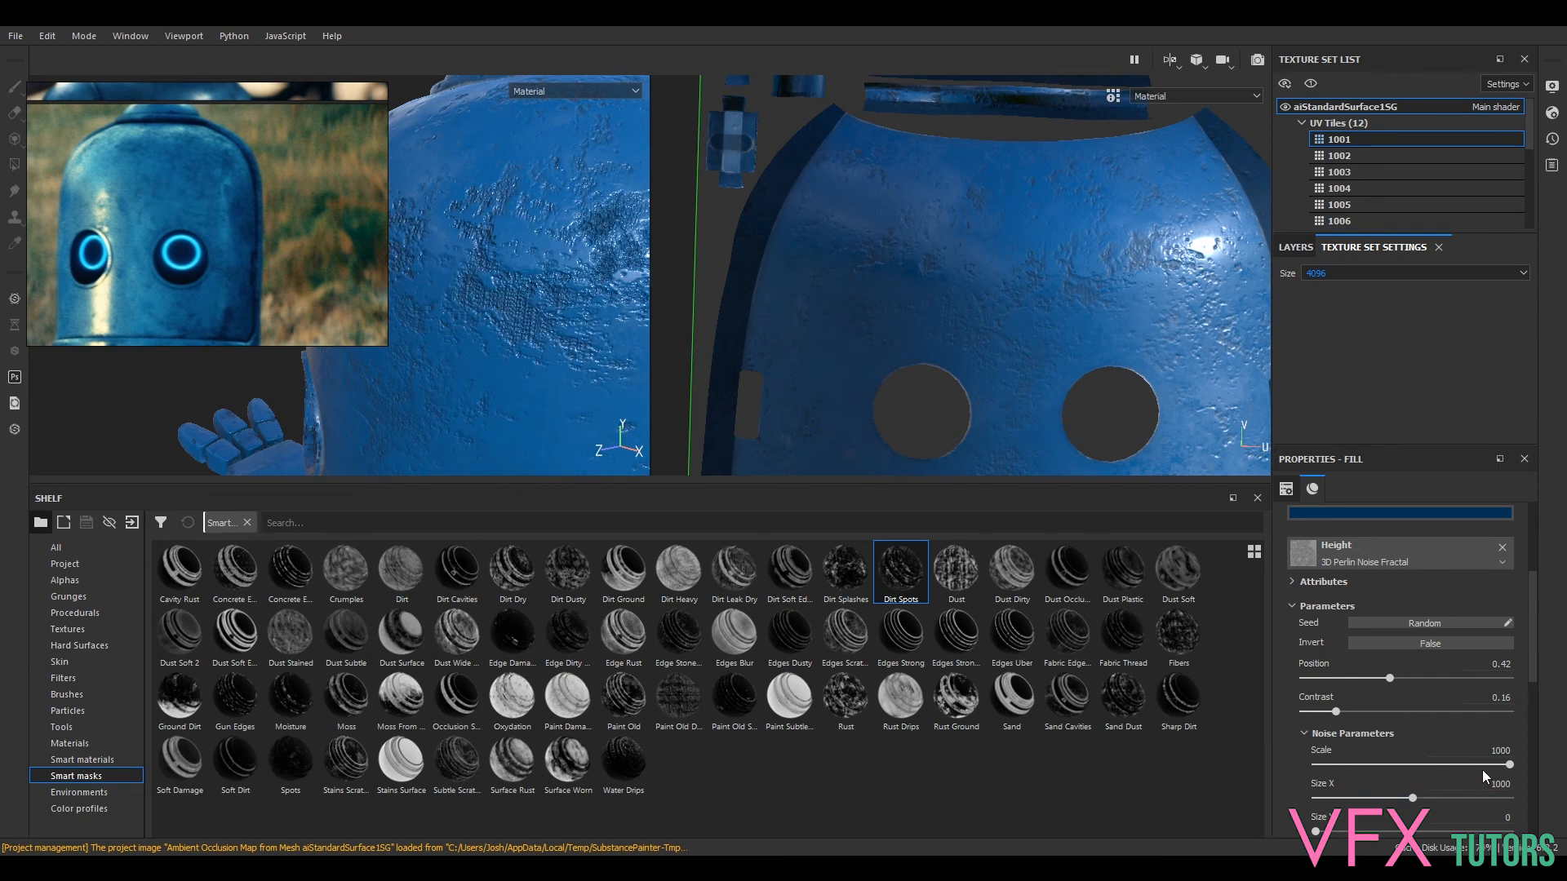
click(1473, 817)
text(1000)
key(Return)
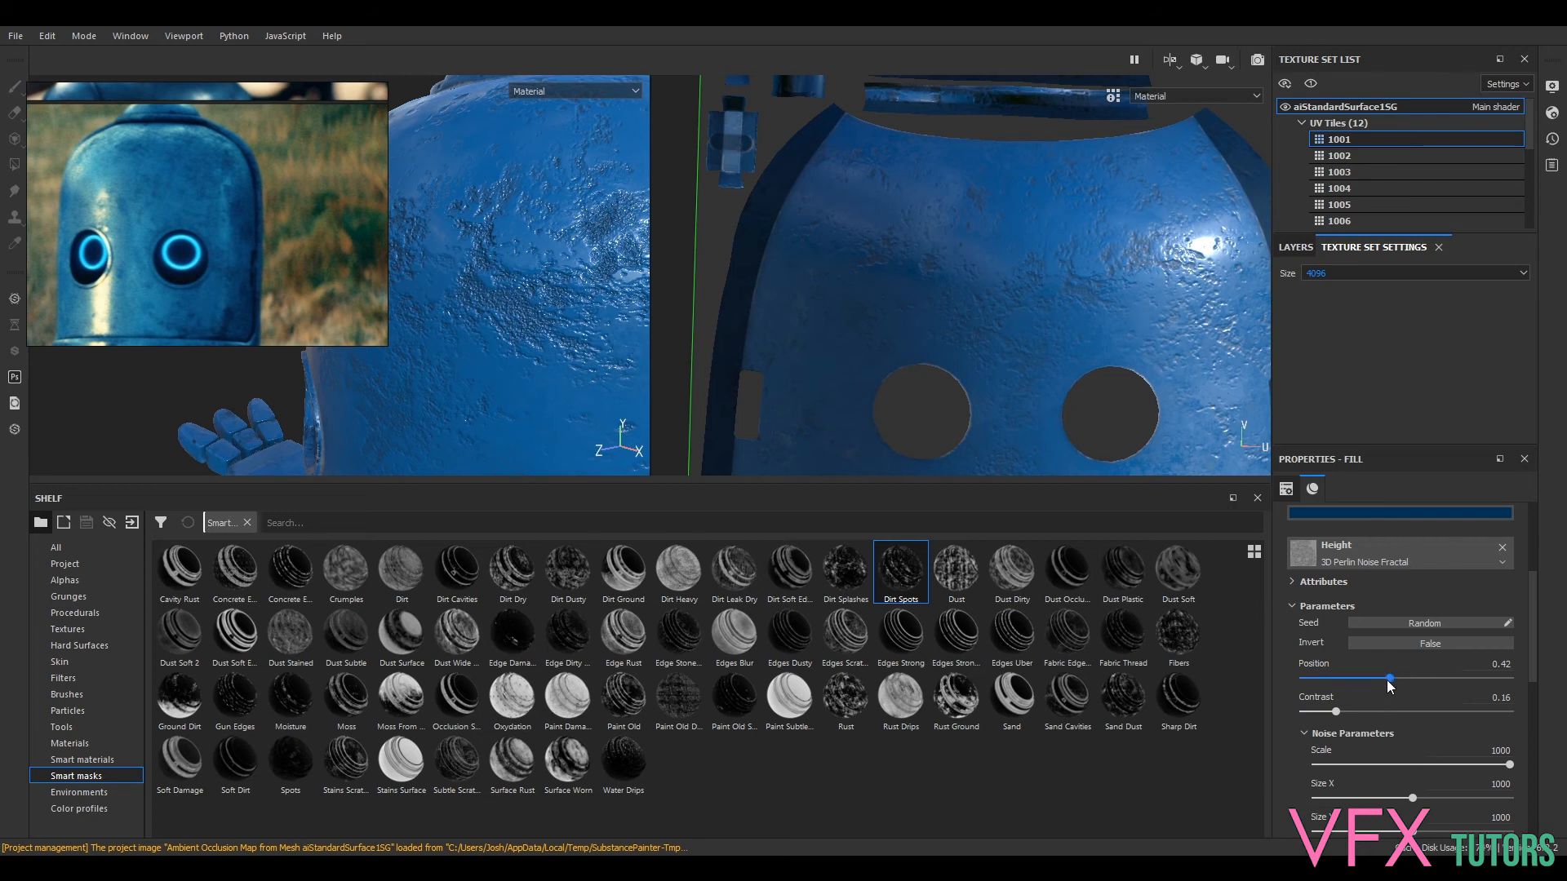
scroll(1394, 710, down, 2)
drag(1339, 767, 1481, 767)
click(1506, 753)
text(10)
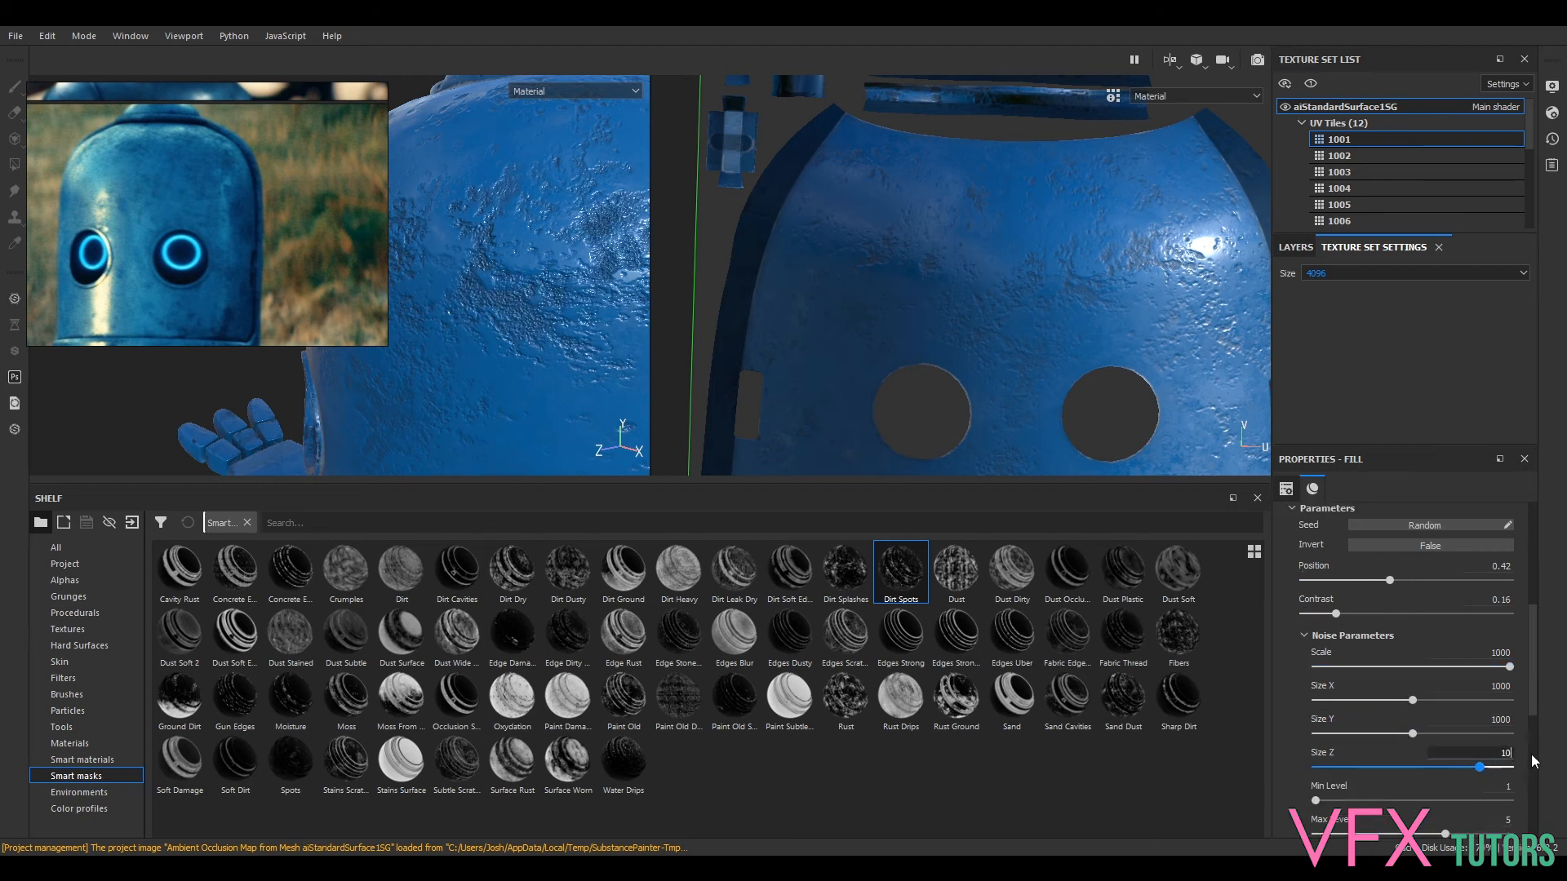
text(00)
key(Return)
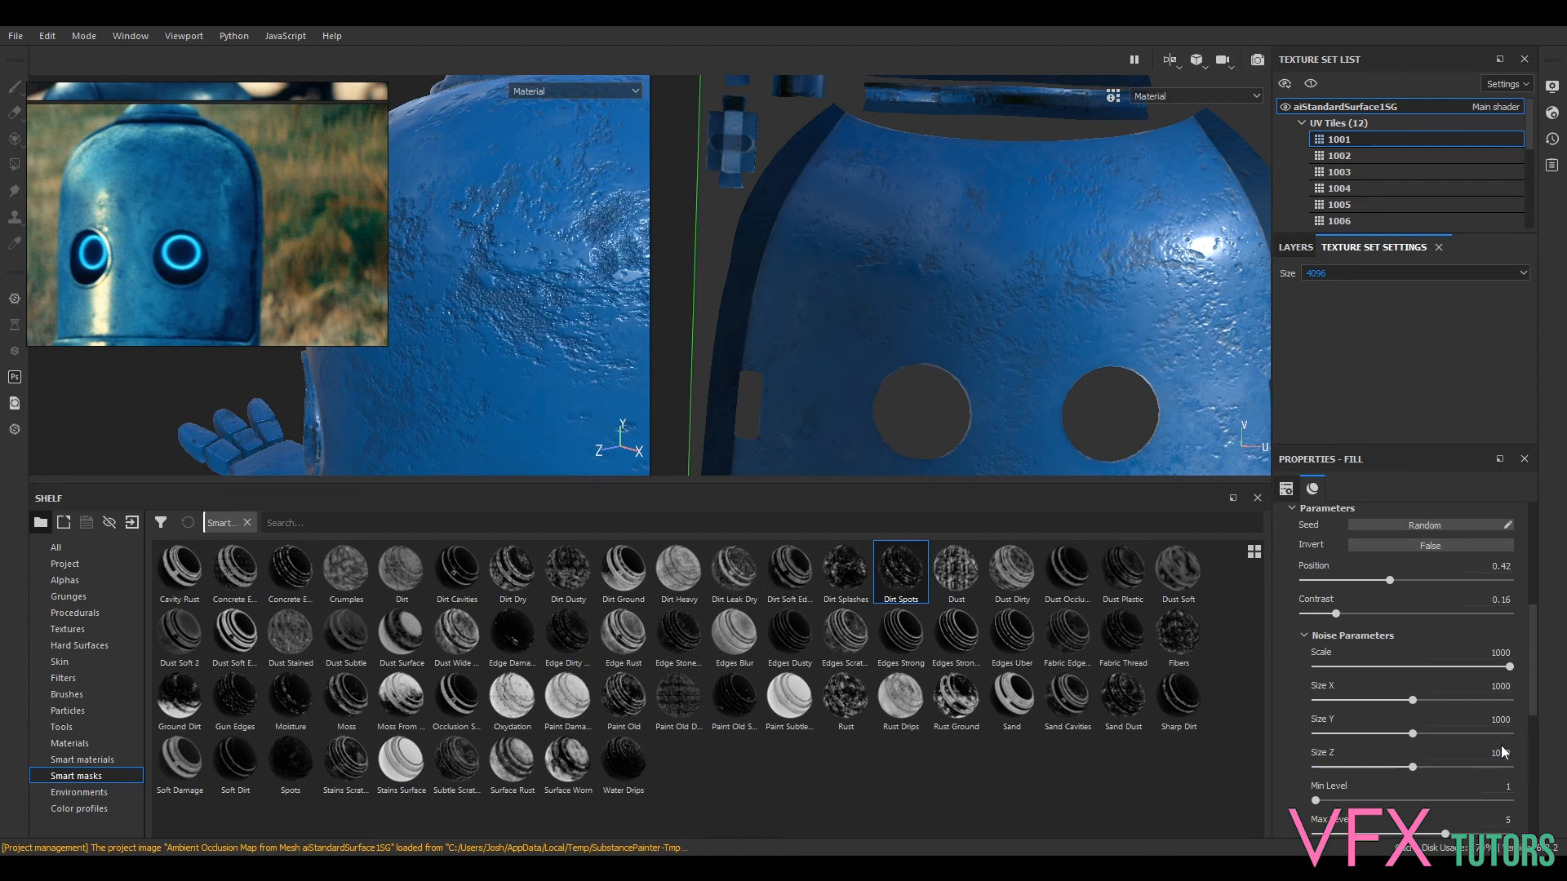
- Set the height noise's Size Z, Size Y and Size X to 2000
click(1495, 750)
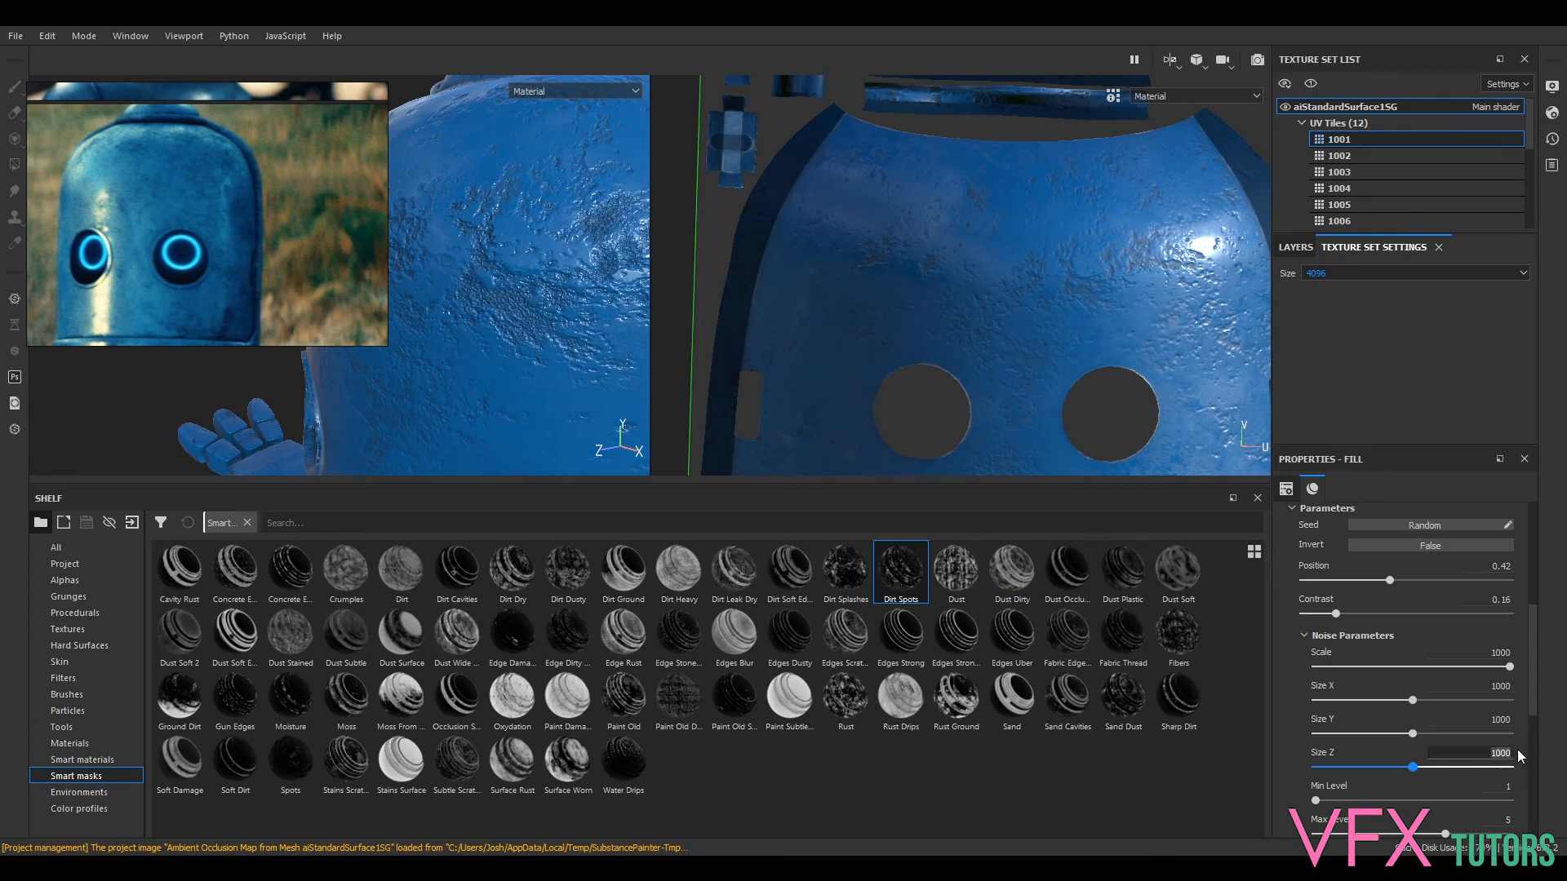
text(2000)
key(Return)
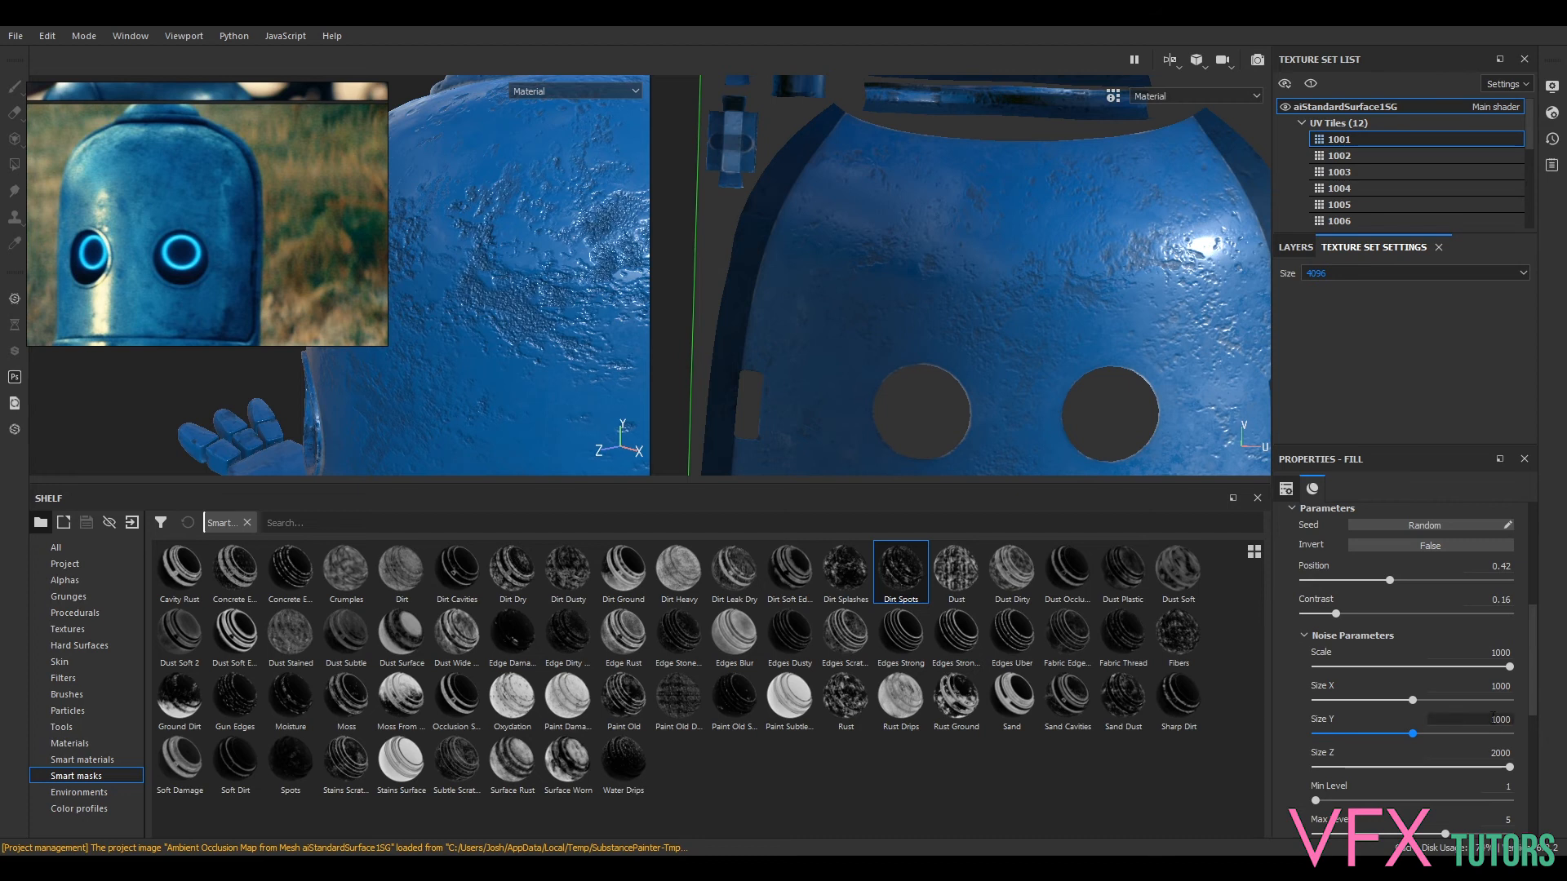
click(1502, 719)
text(2000)
key(Return)
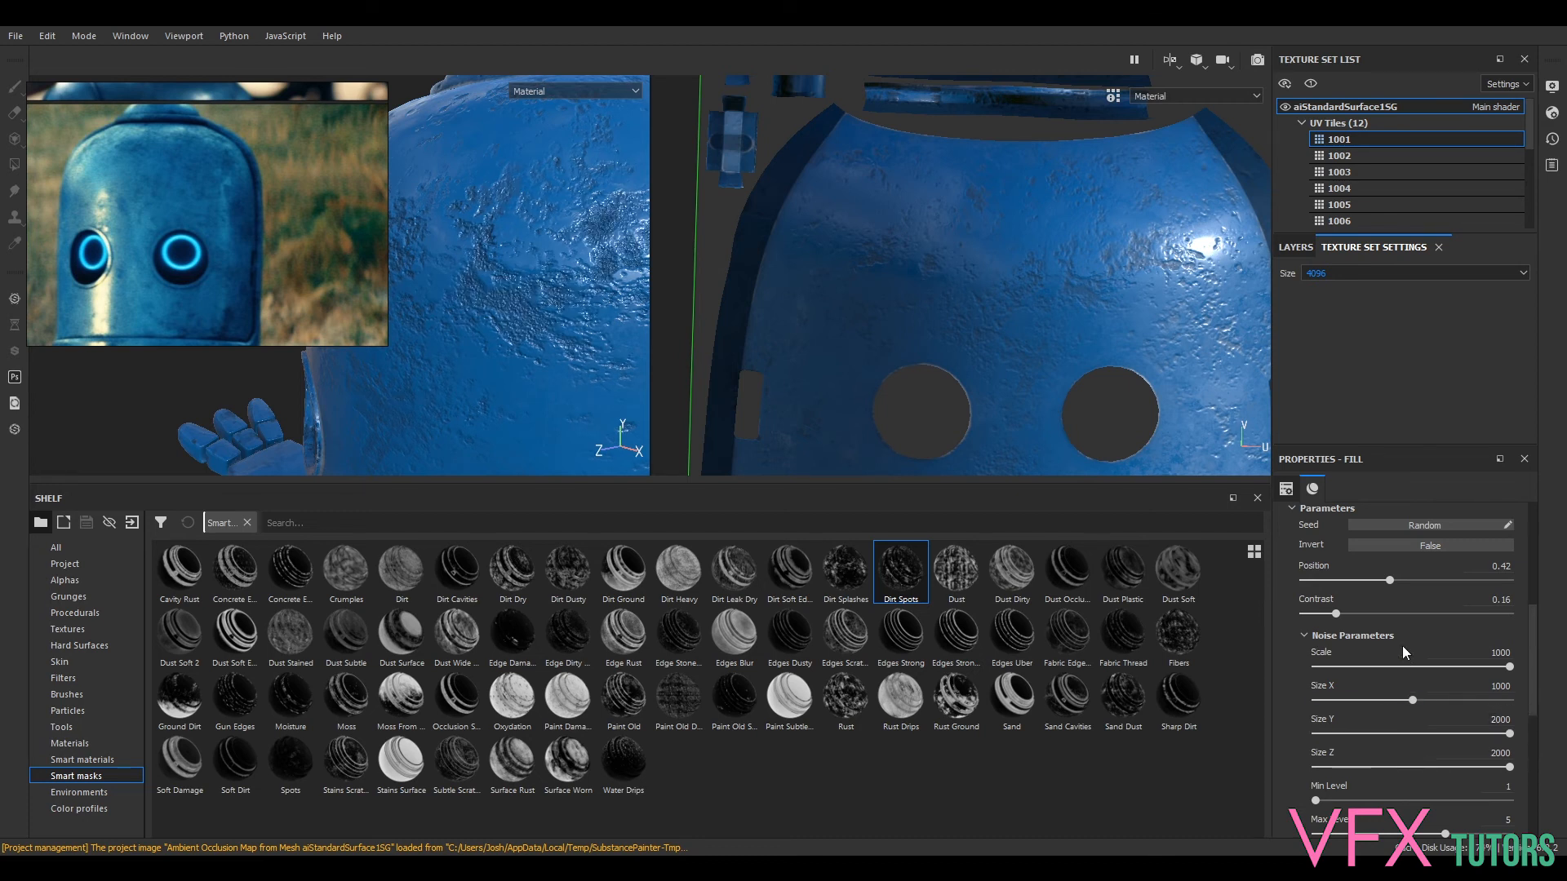
click(1509, 687)
text(2000)
key(Return)
- Set the height noise's Scale to 2000 and Contrast to 0.15, checking the bumps up close on the head
click(1506, 652)
text(200)
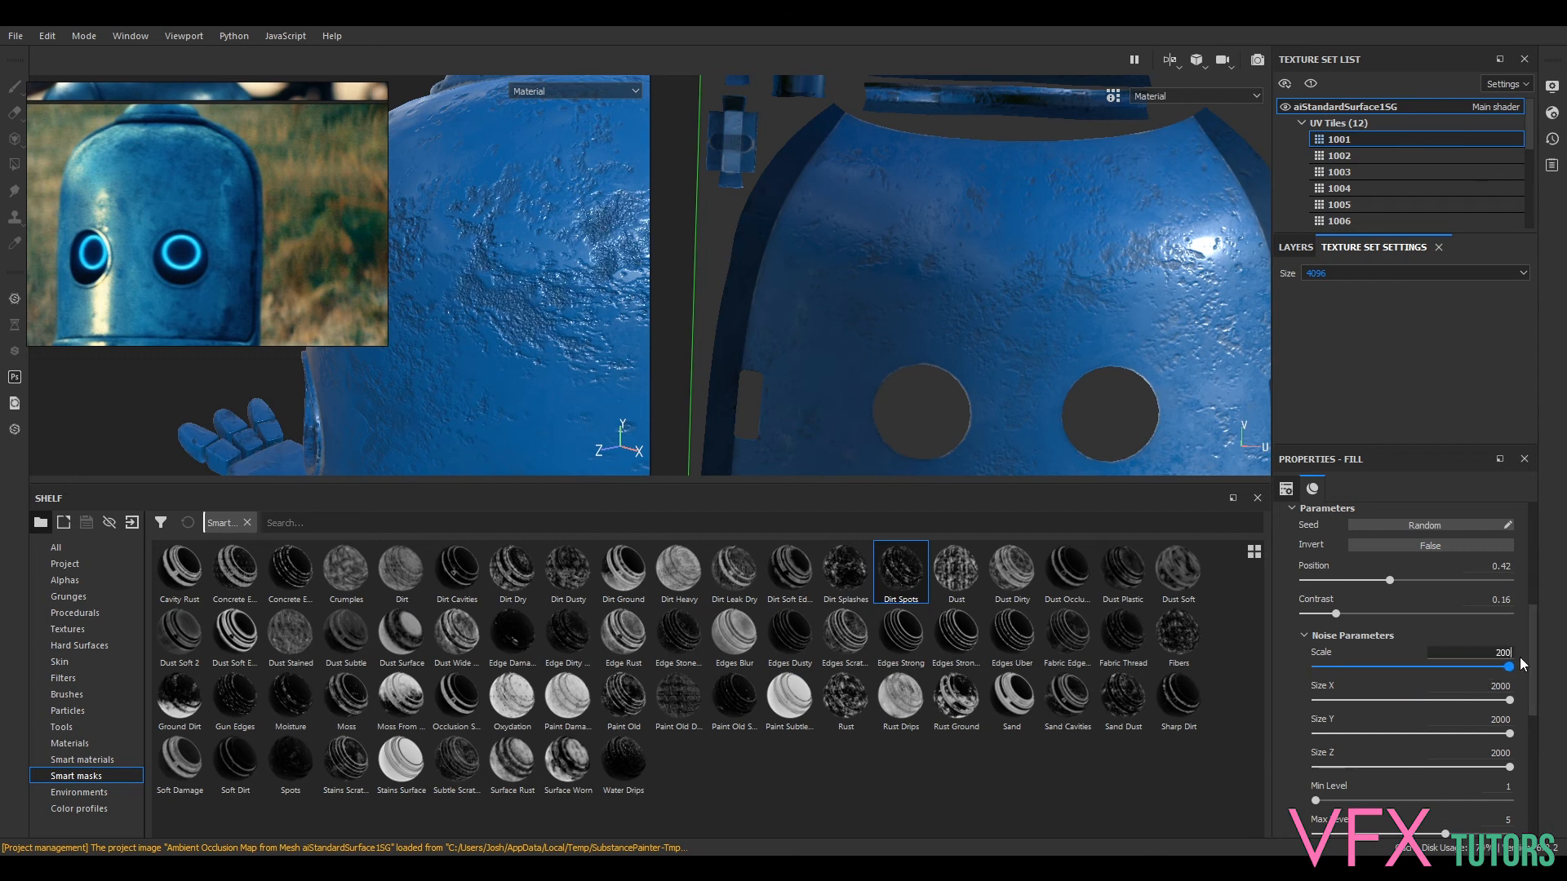
text(0)
key(Return)
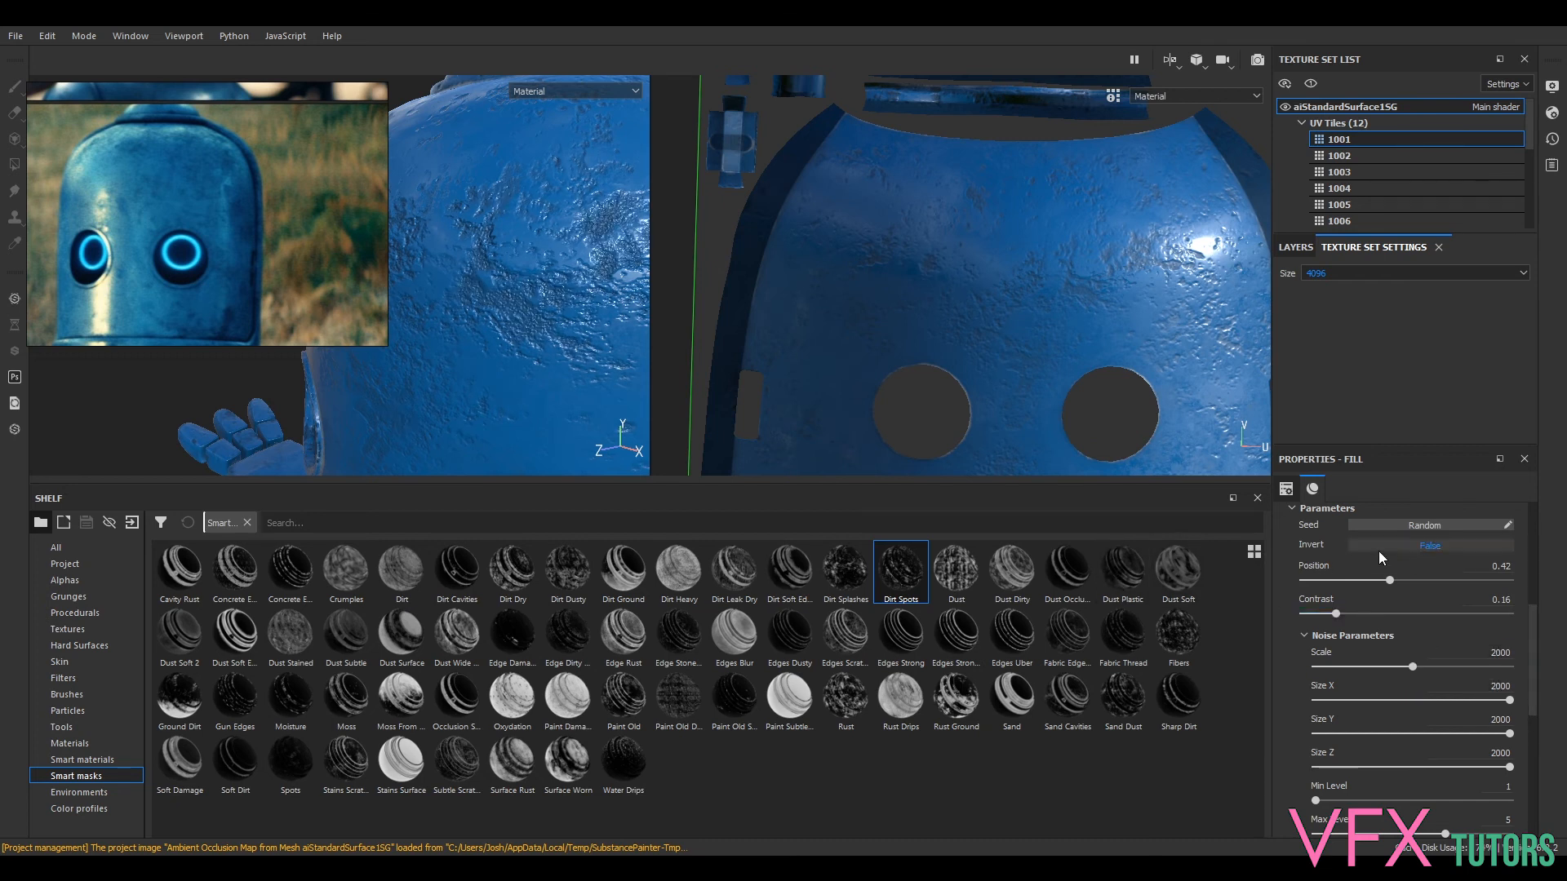
mouse_move(1336, 613)
mouse_down()
mouse_move(1510, 614)
mouse_move(1334, 614)
mouse_up()
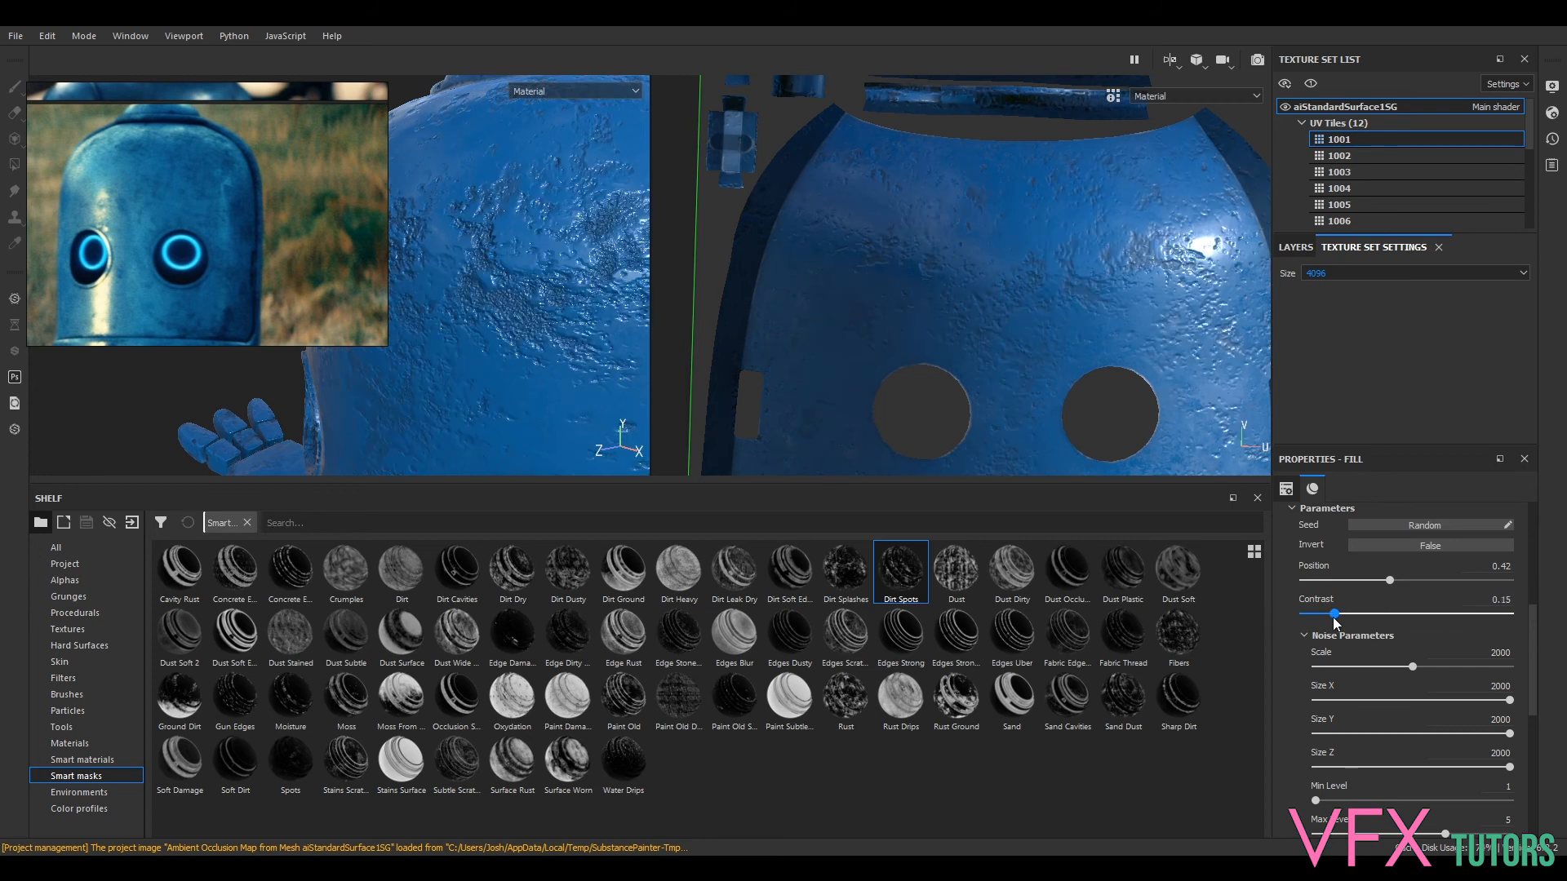
alt+drag(549, 308, 535, 328)
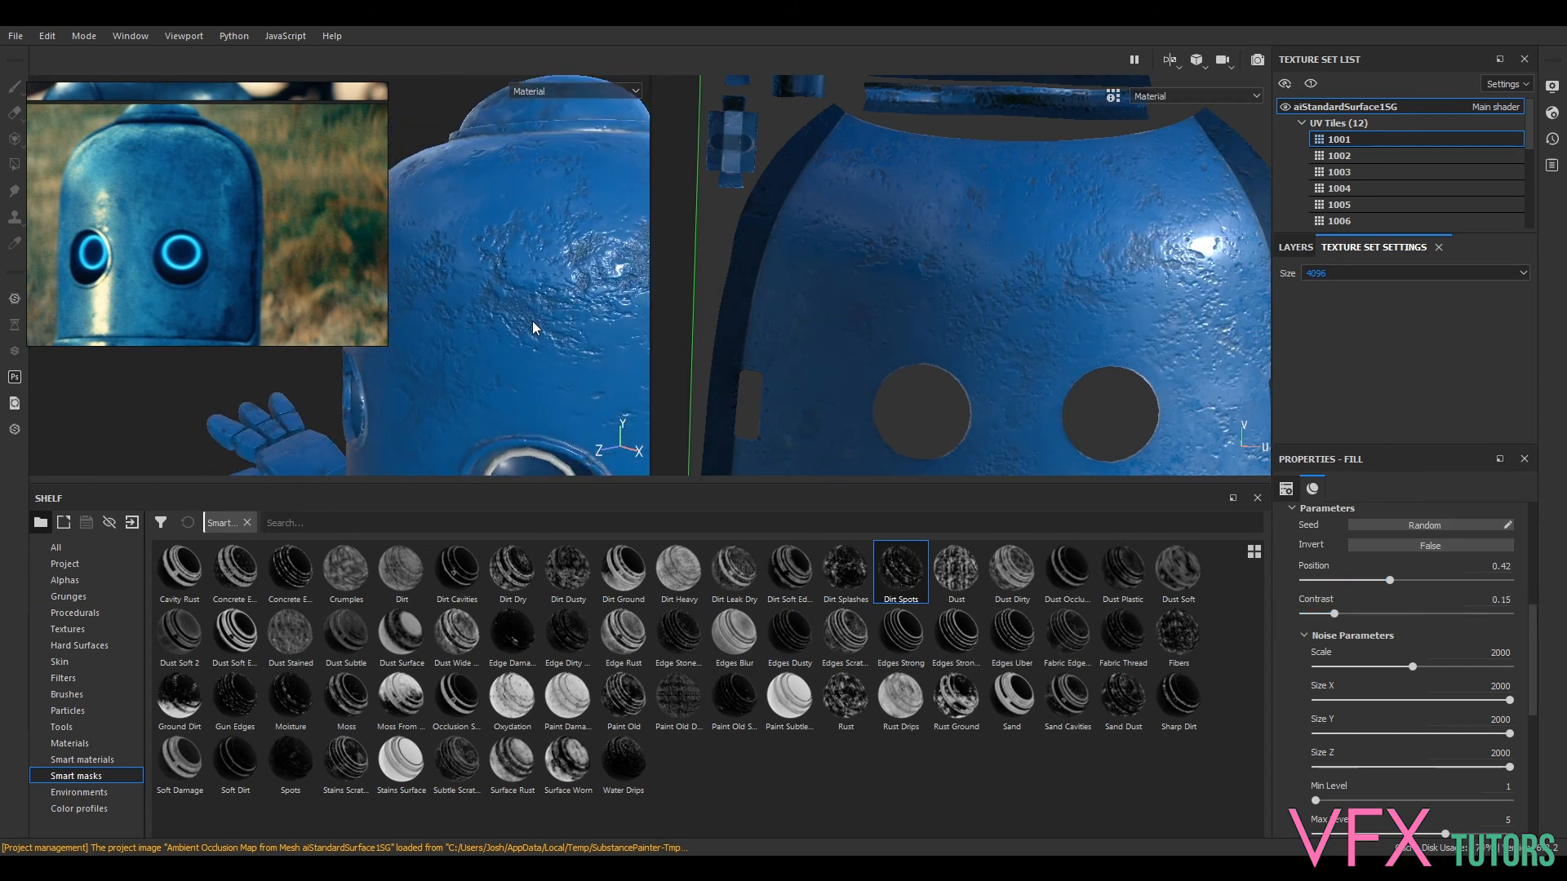
scroll(539, 326, up, 8)
scroll(563, 325, down, 2)
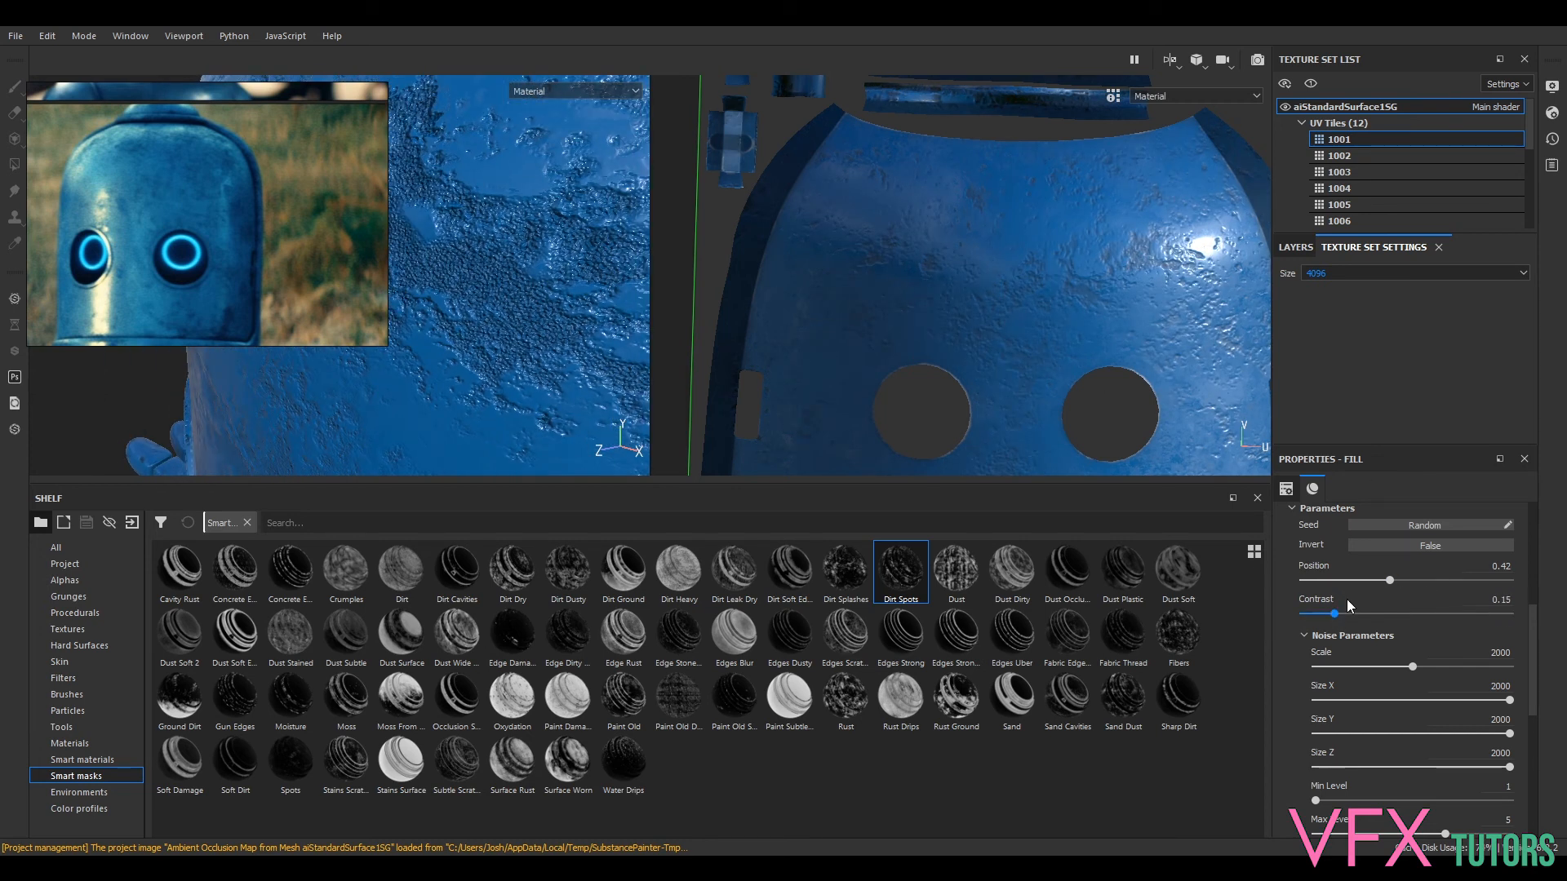
- Try the noise's Max Level at 1, set Roughness to 1.75 and return Max Level to 5
scroll(1388, 755, down, 2)
drag(1447, 733, 1285, 742)
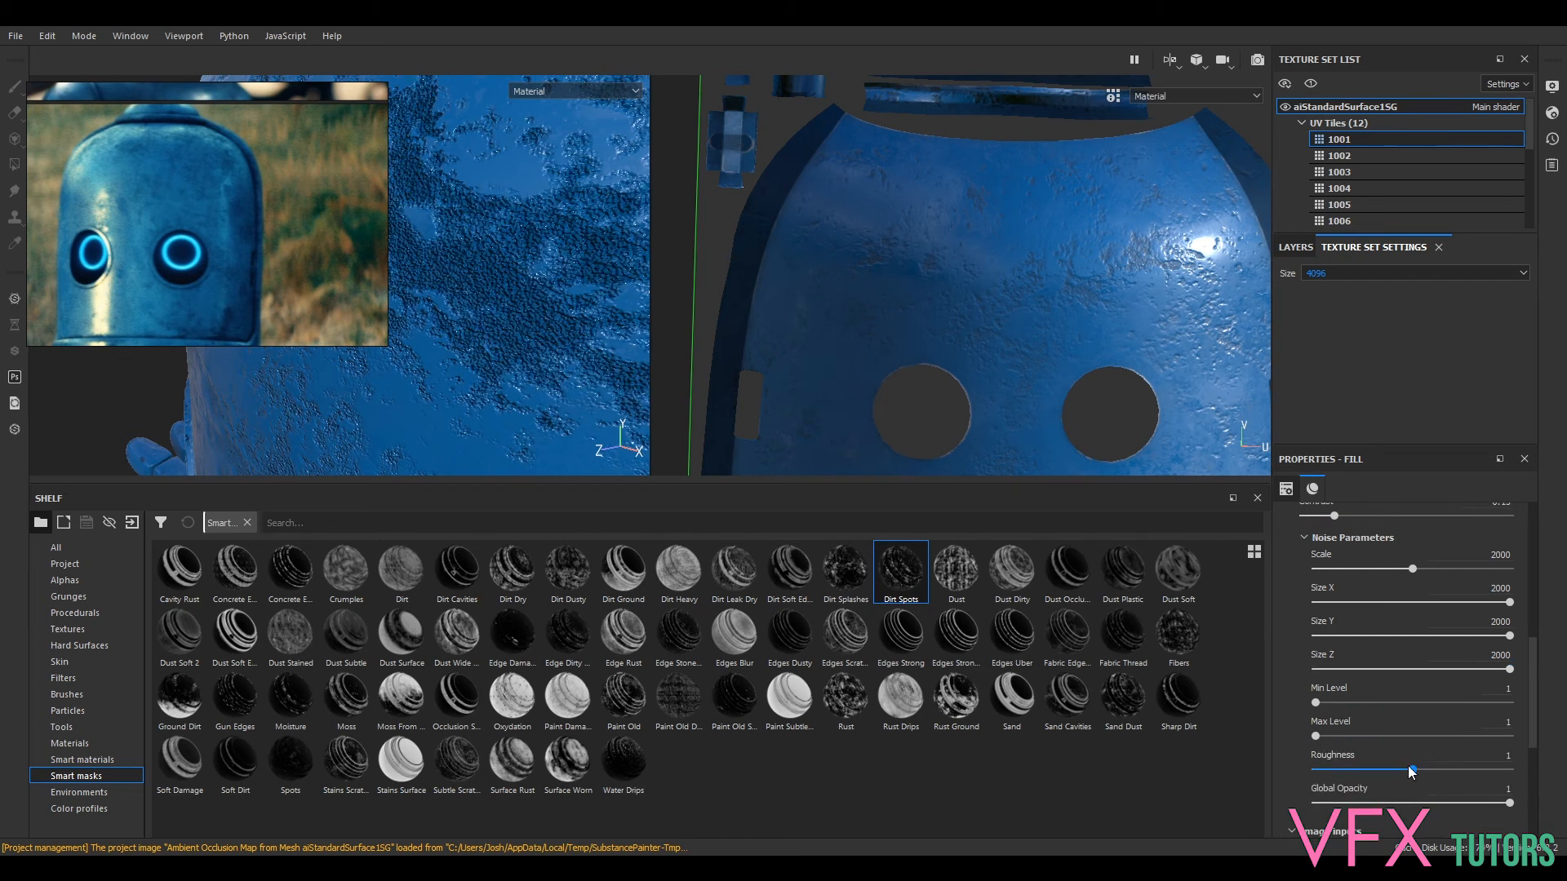
drag(1426, 772, 1484, 769)
drag(1316, 736, 1442, 747)
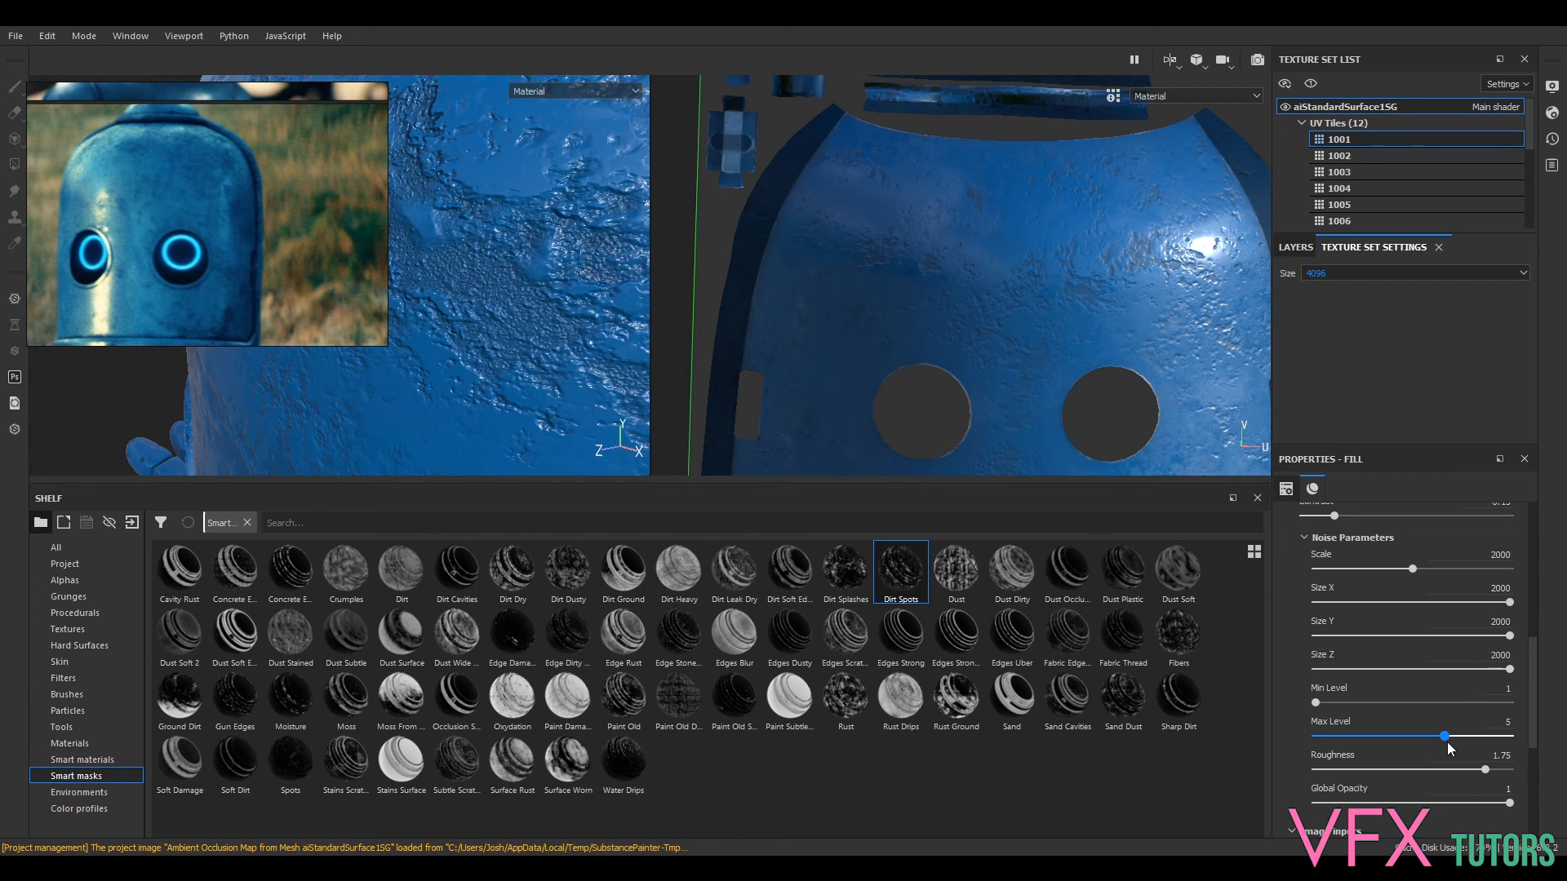
- Set the noise's Global Opacity to 0.95 and inspect the bumps on the robot's head from near and far
scroll(1365, 744, up, 10)
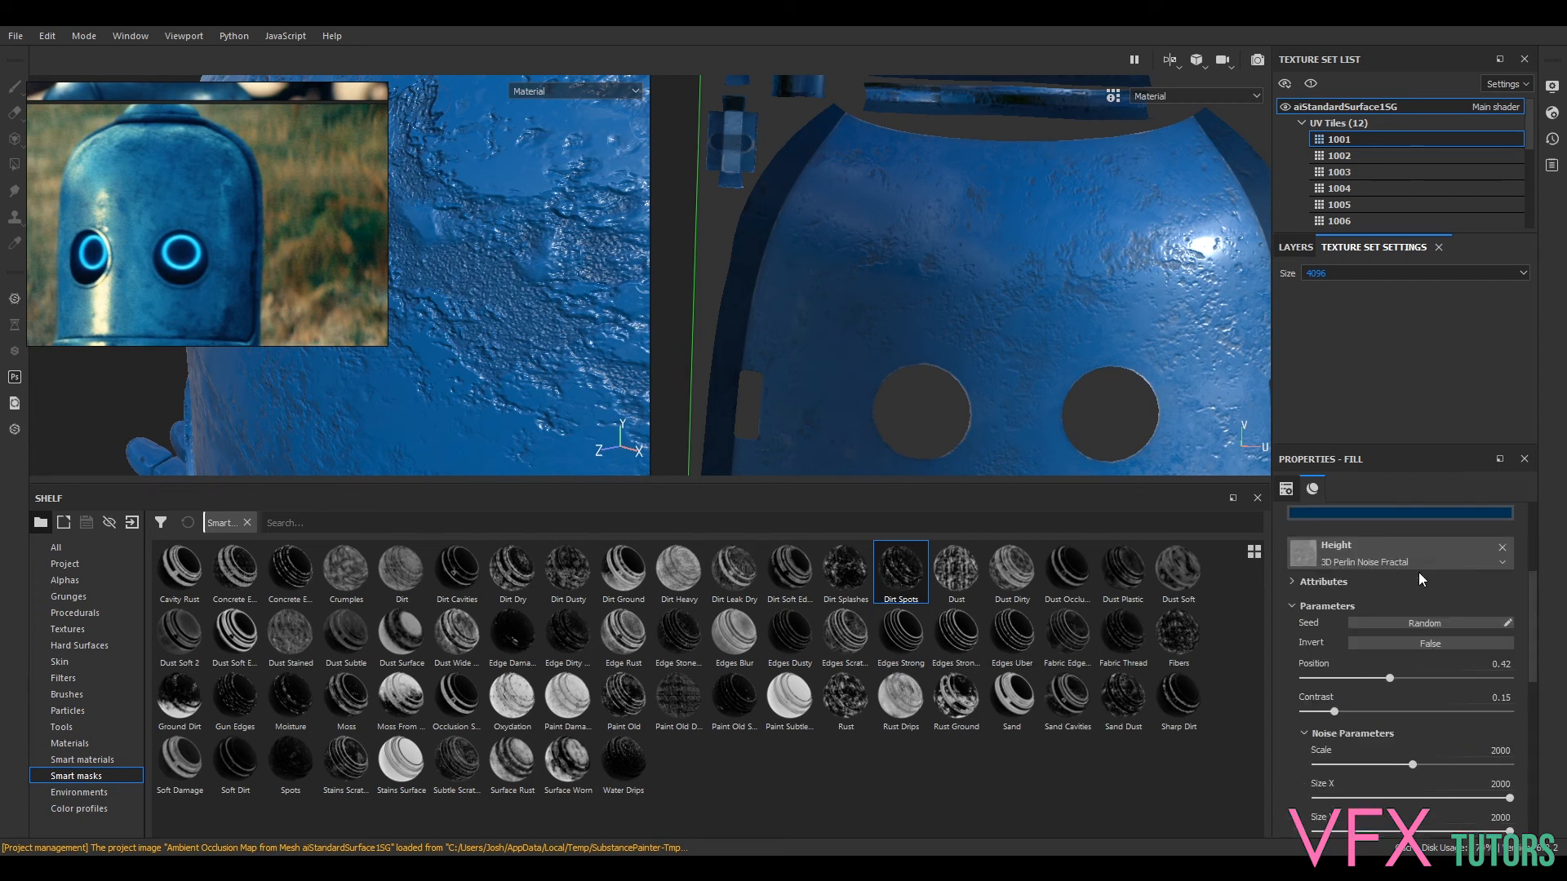
scroll(1420, 620, down, 10)
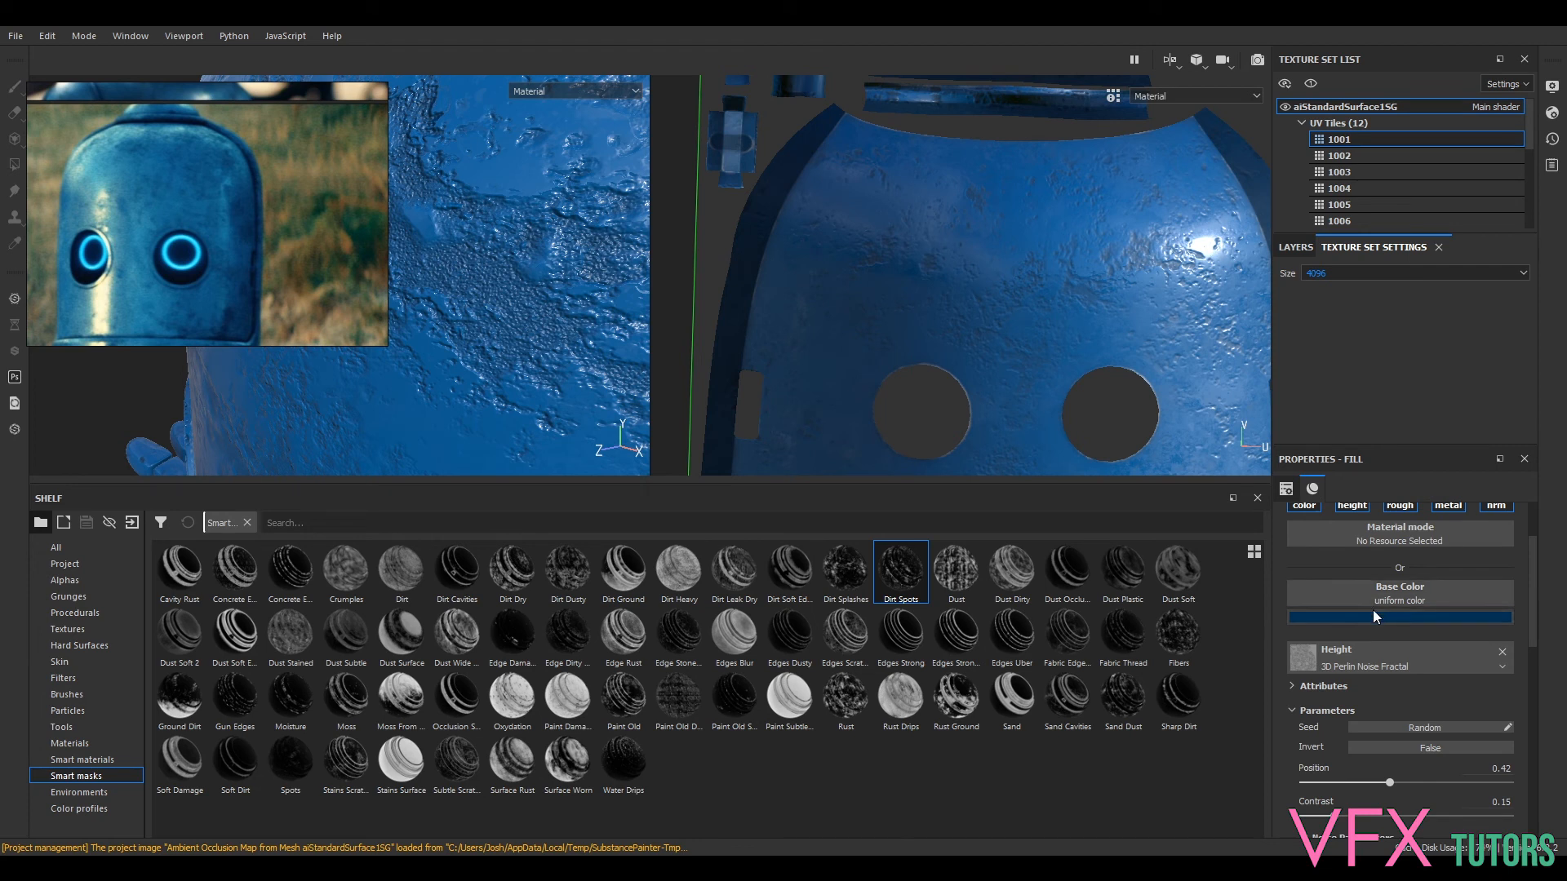
scroll(1387, 637, down, 3)
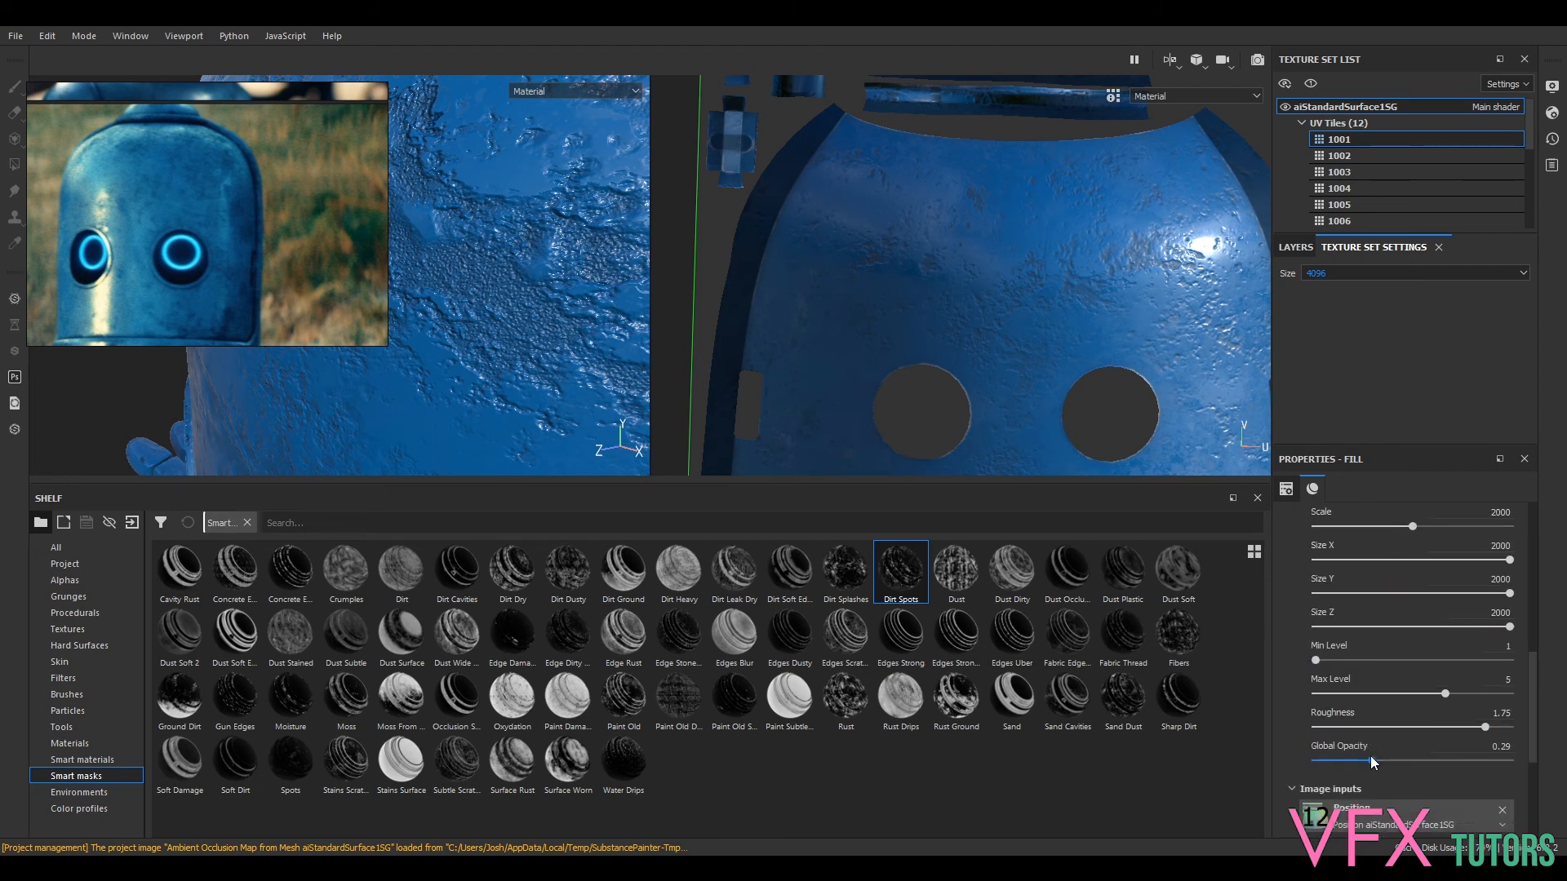
drag(1355, 760, 1499, 761)
alt+drag(595, 294, 596, 382)
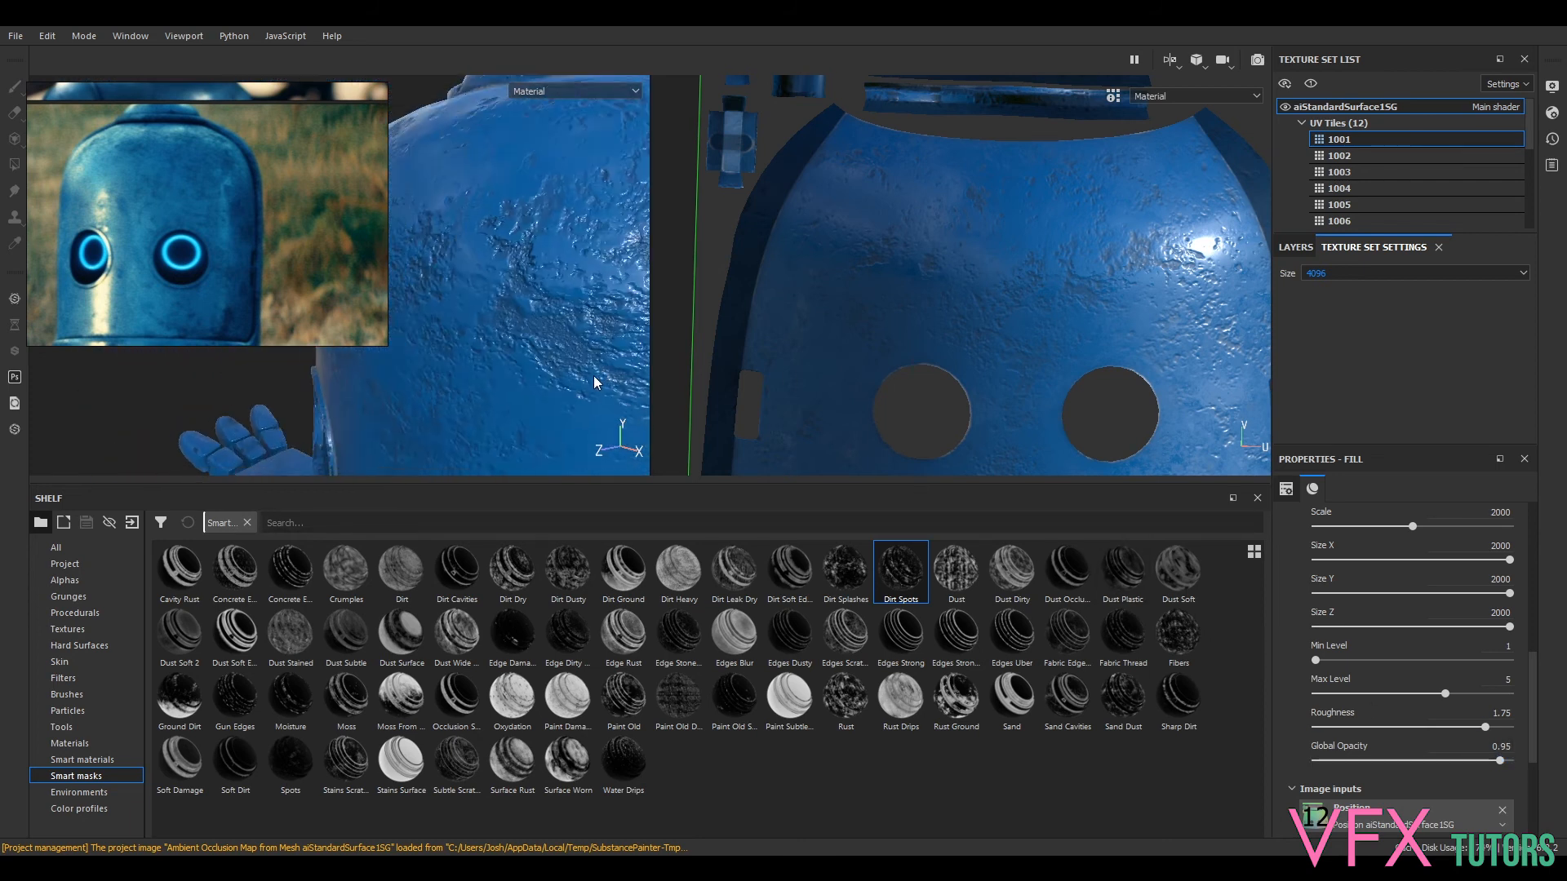
scroll(581, 362, down, 5)
scroll(530, 319, up, 3)
scroll(536, 251, down, 3)
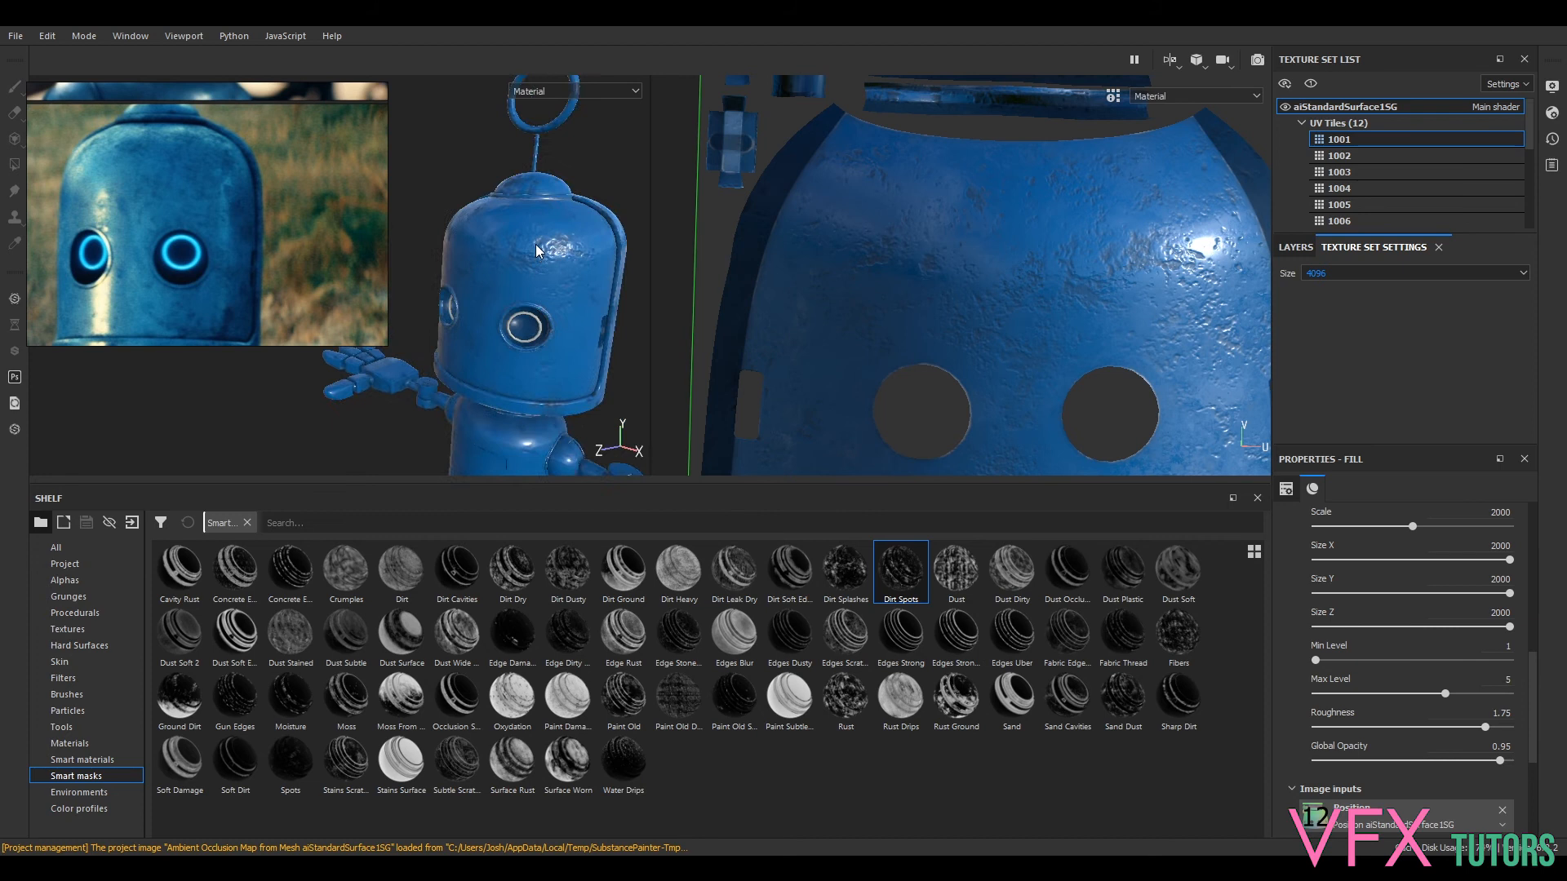
scroll(536, 252, up, 3)
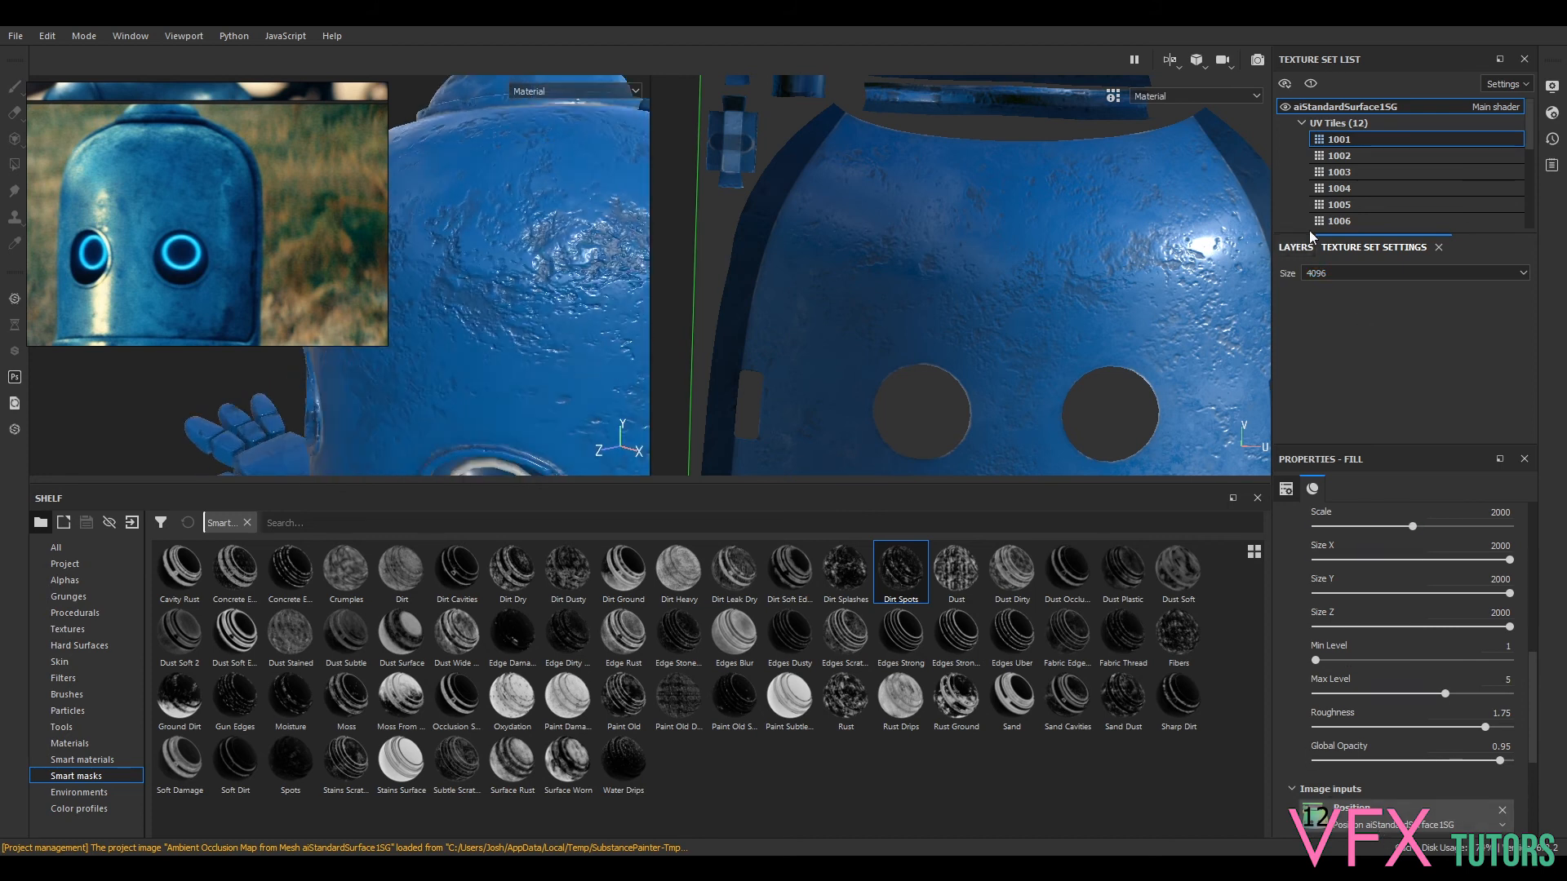
- Add a Levels effect above the fill in the LargeDirt layer and make it affect the Height channel
scroll(1388, 606, up, 5)
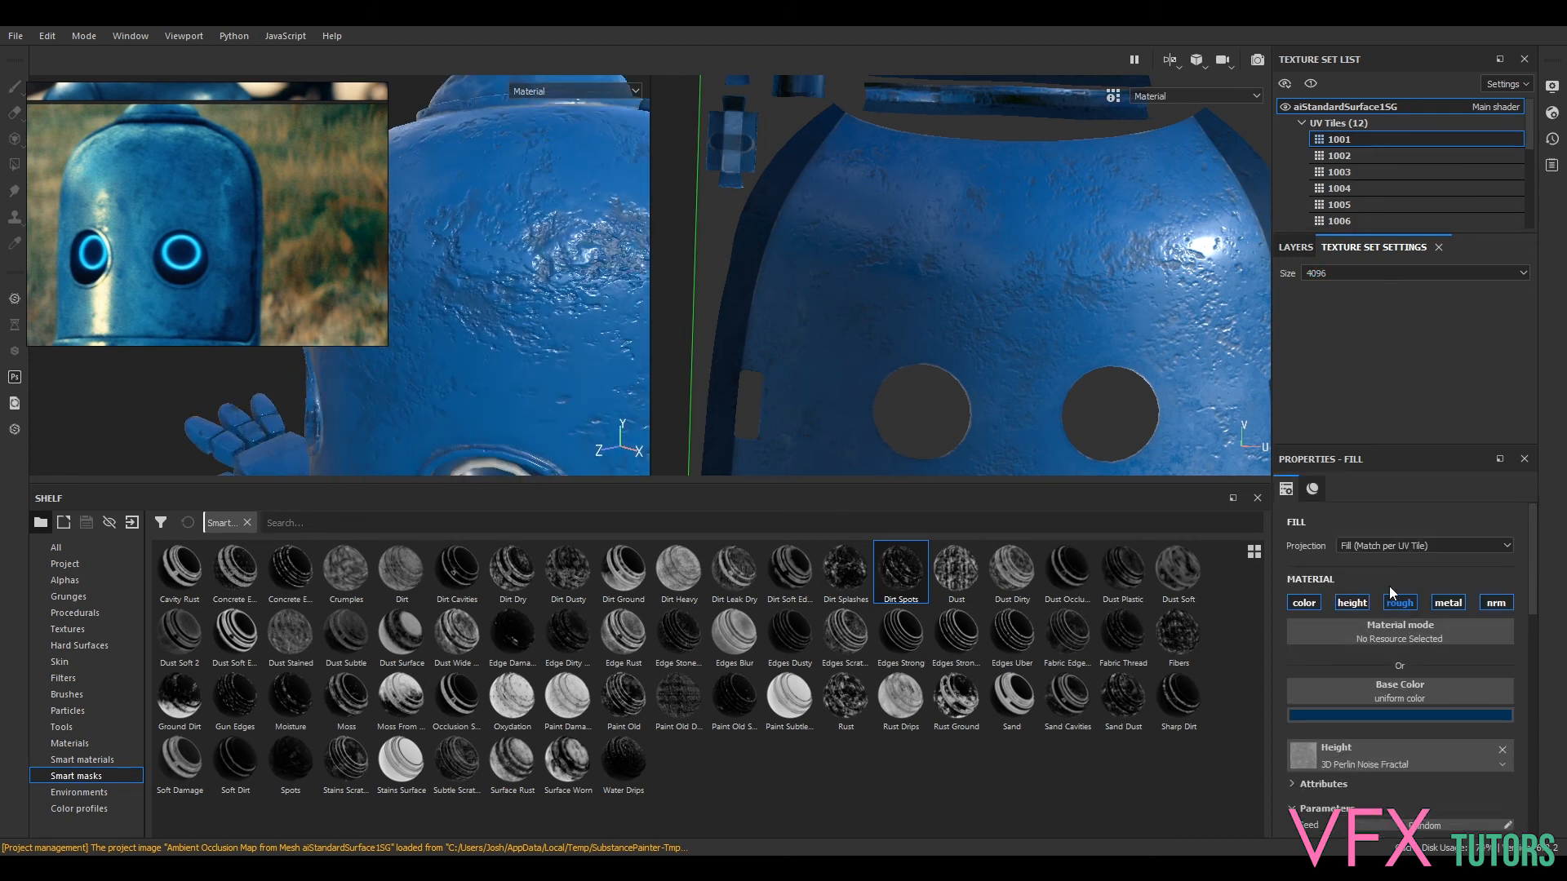
click(1296, 247)
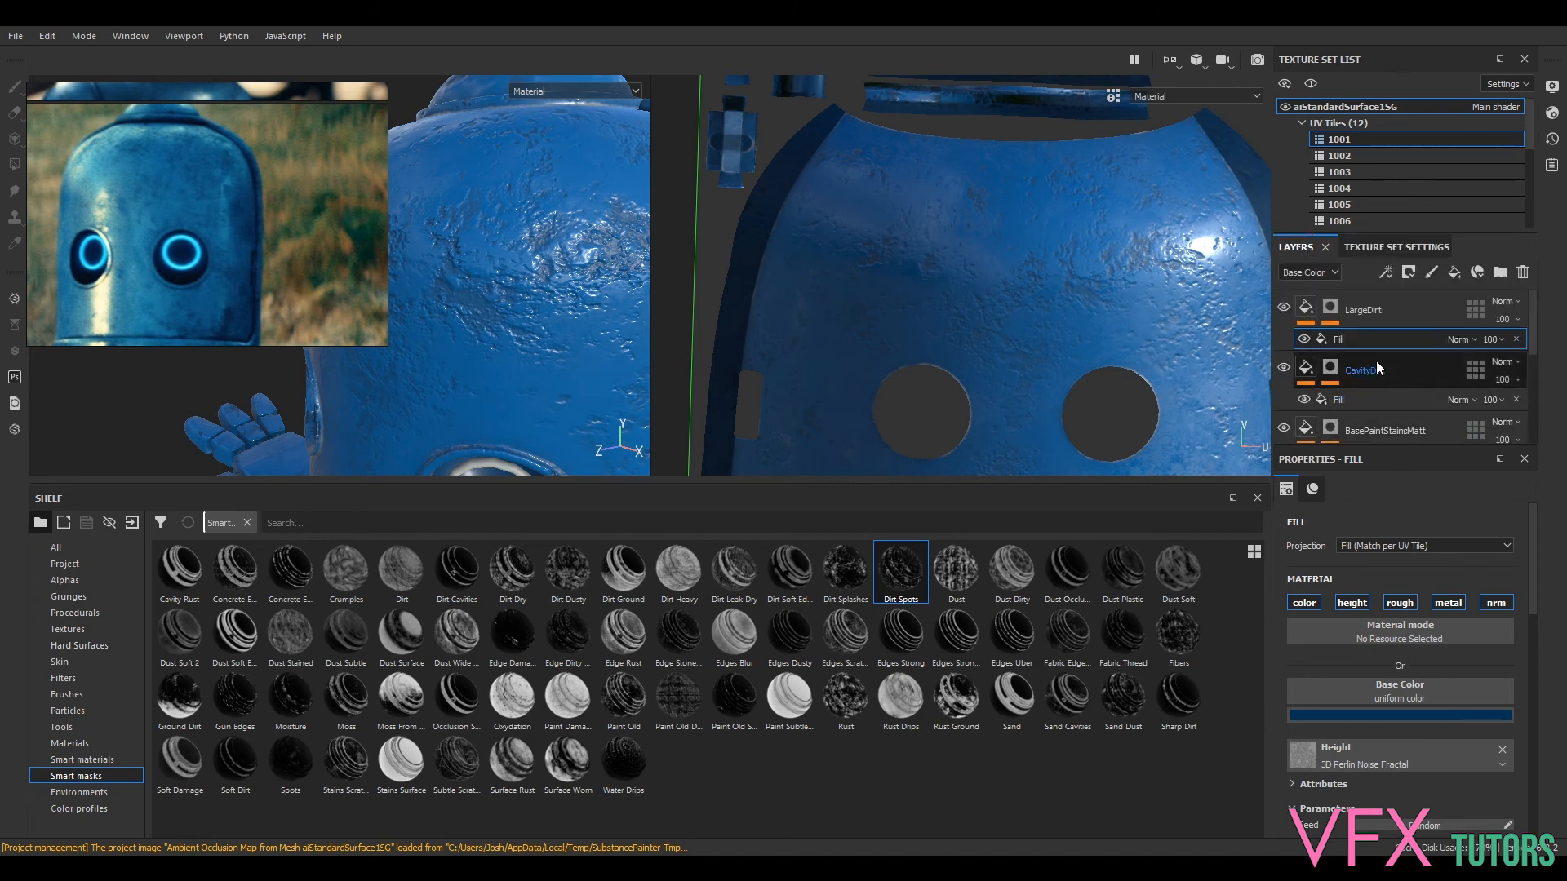
right_click(1366, 341)
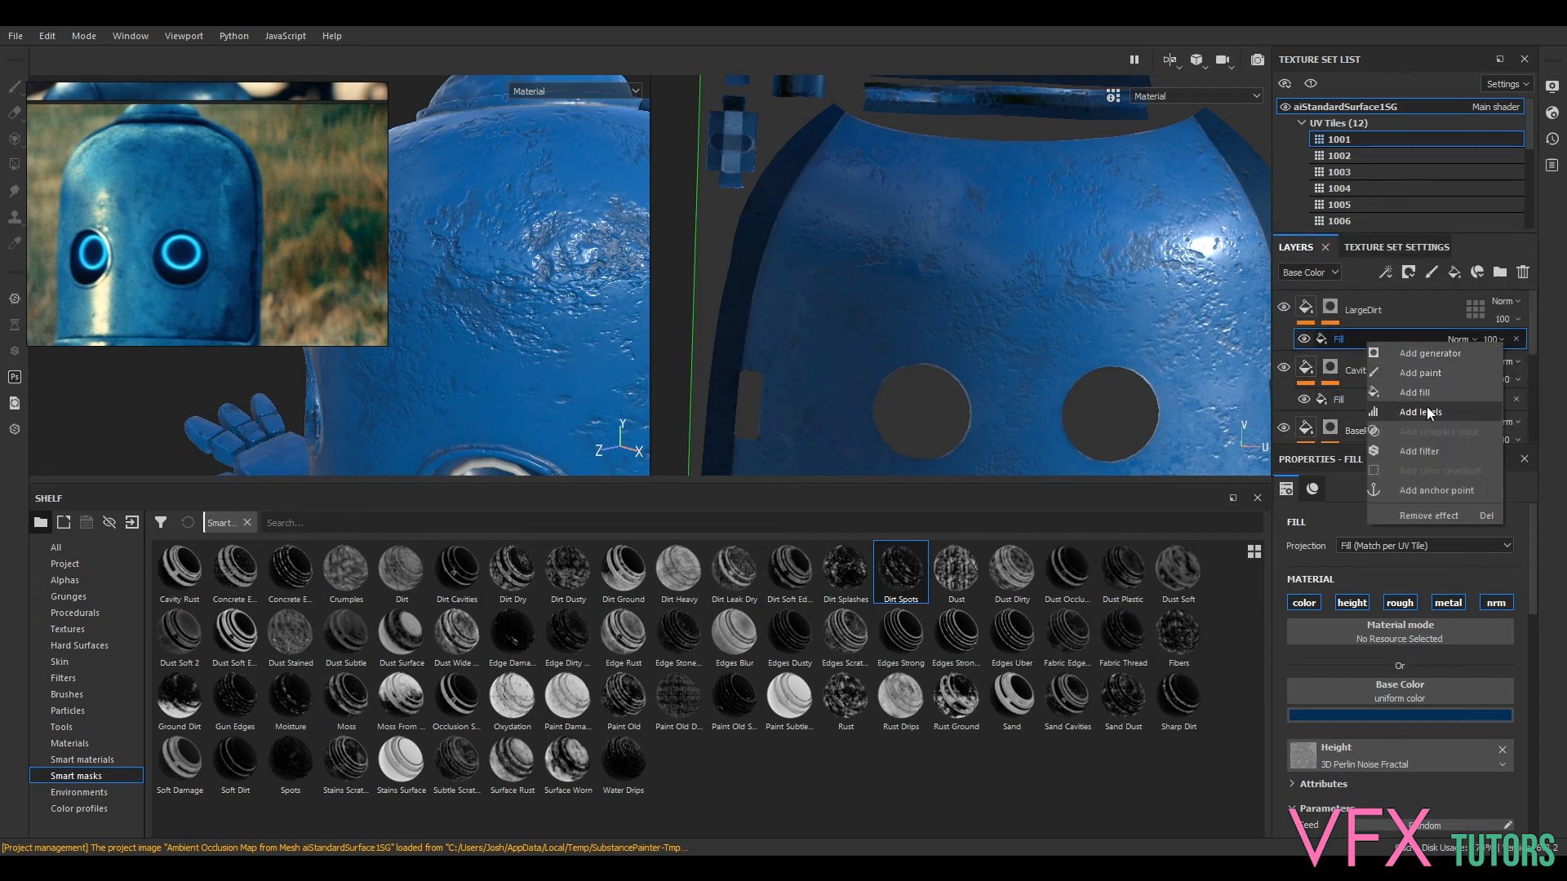
click(1427, 408)
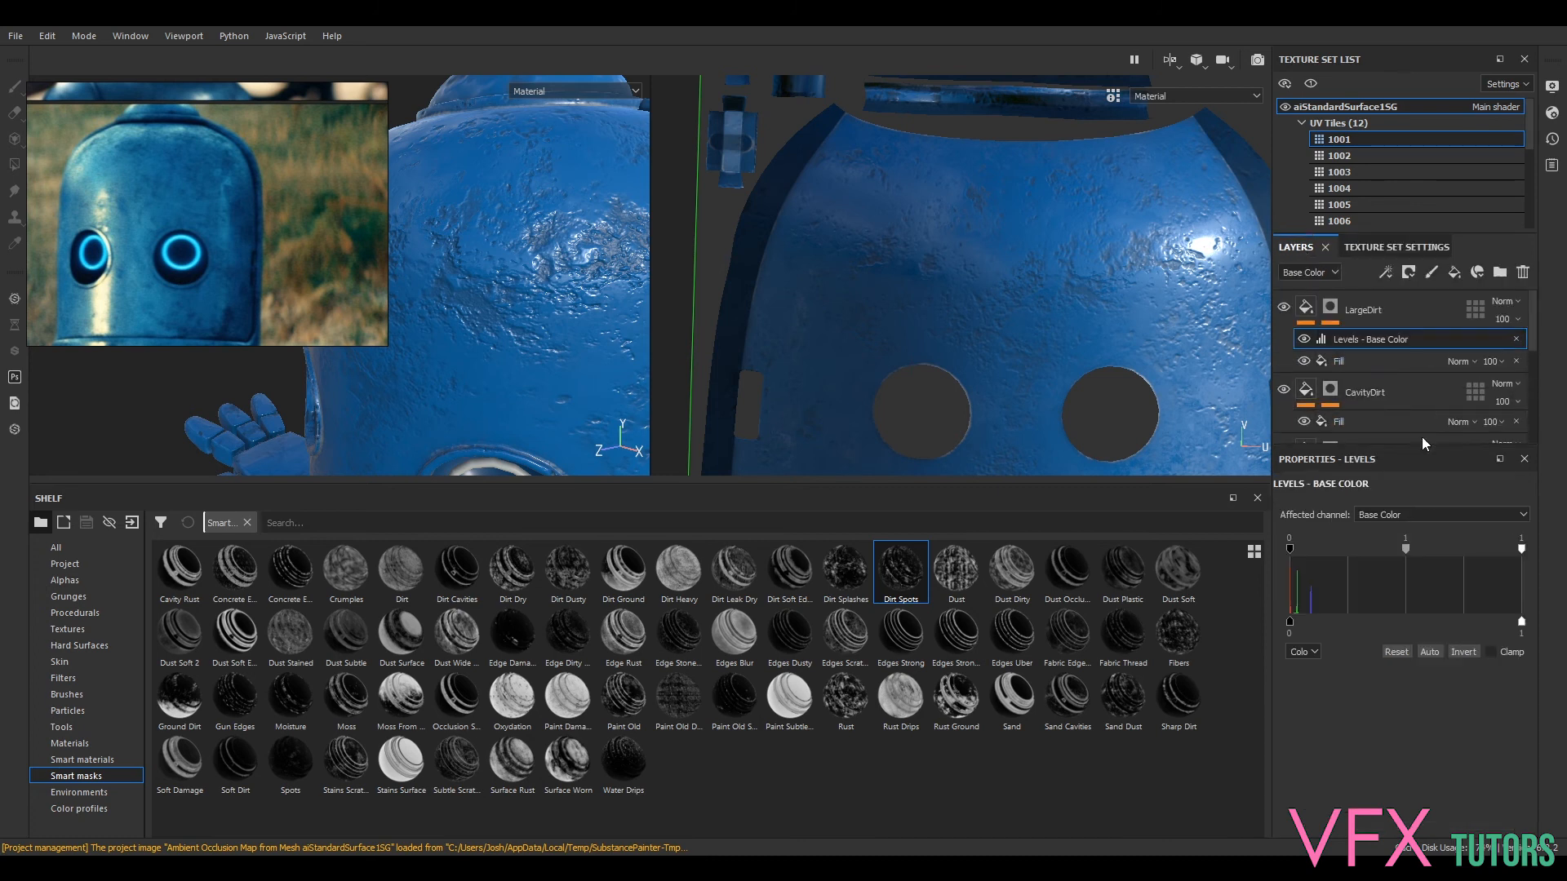
click(1385, 516)
click(1377, 538)
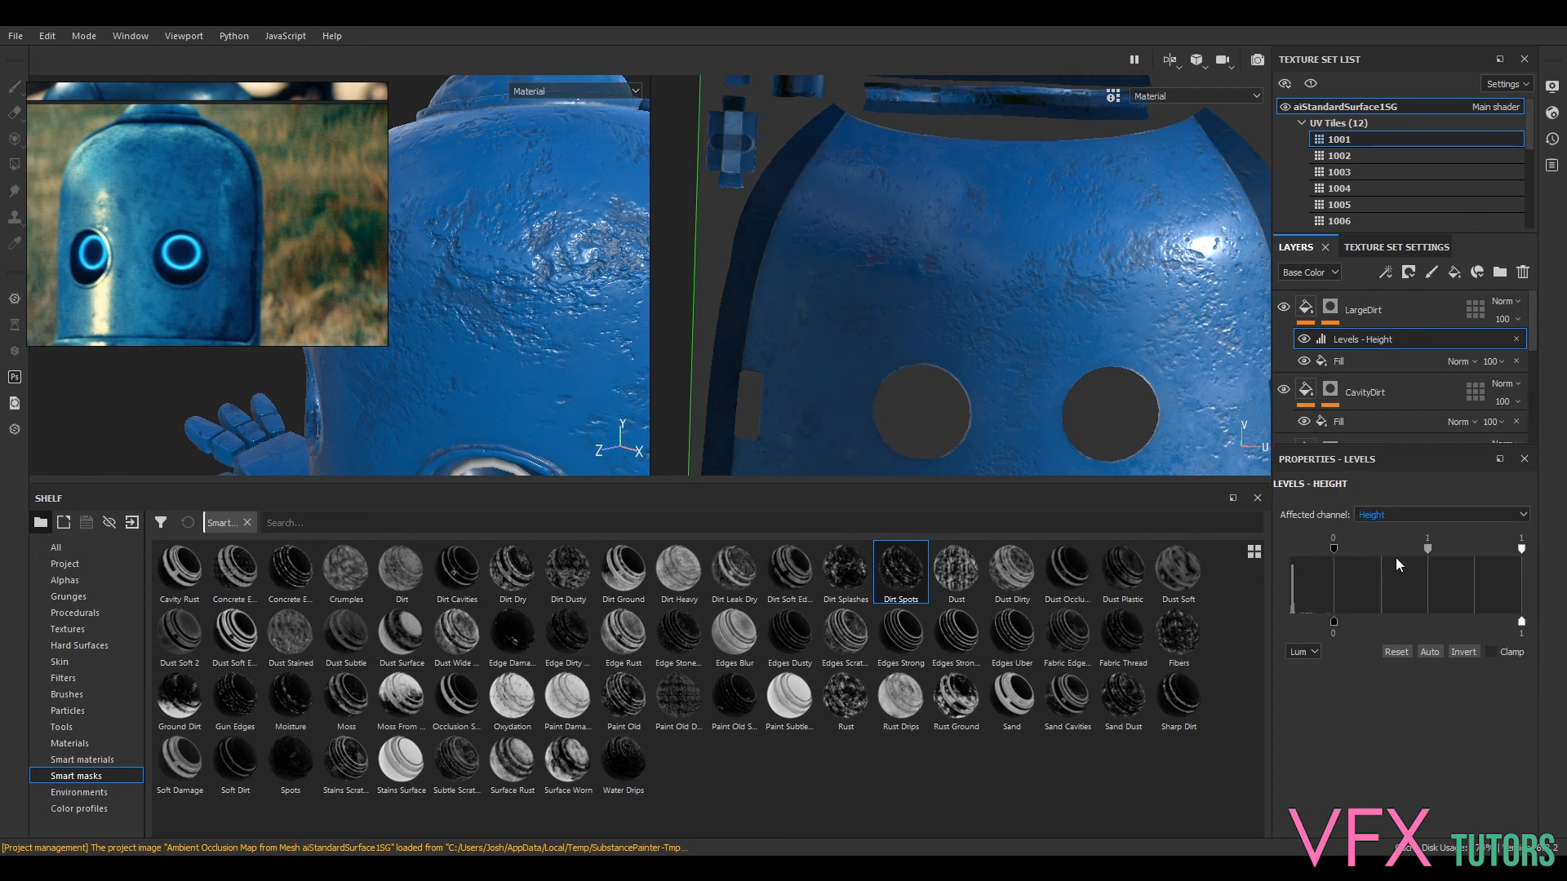
- Invert the height levels, lower the low input and its matching output to -0.182, and push the midtone to 11.257
click(1448, 644)
drag(1333, 551, 1284, 555)
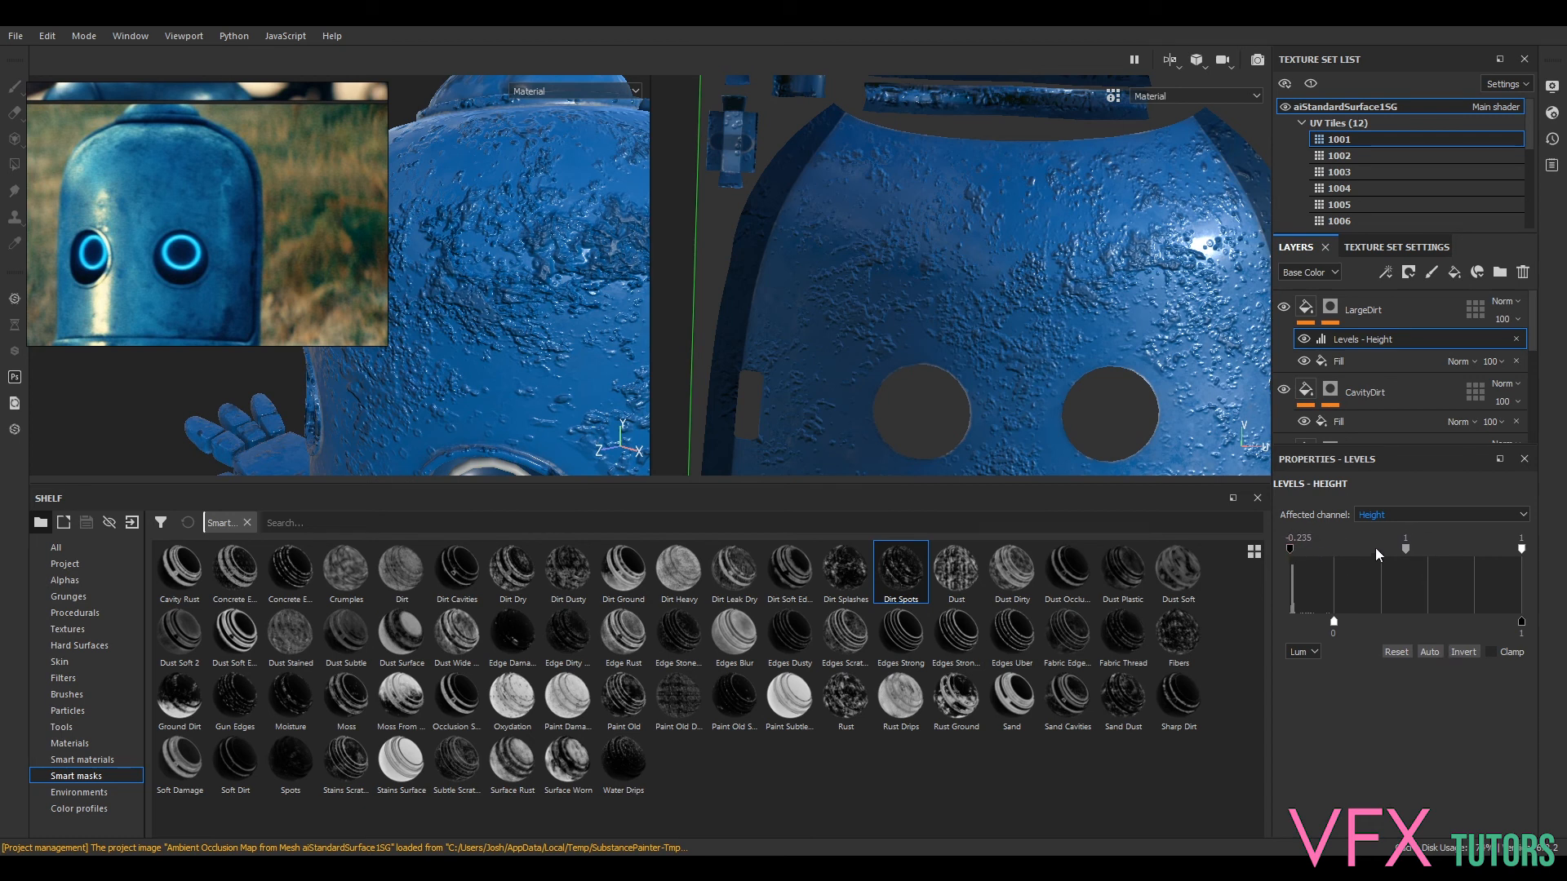
drag(1334, 622, 1301, 623)
drag(1346, 549, 1540, 577)
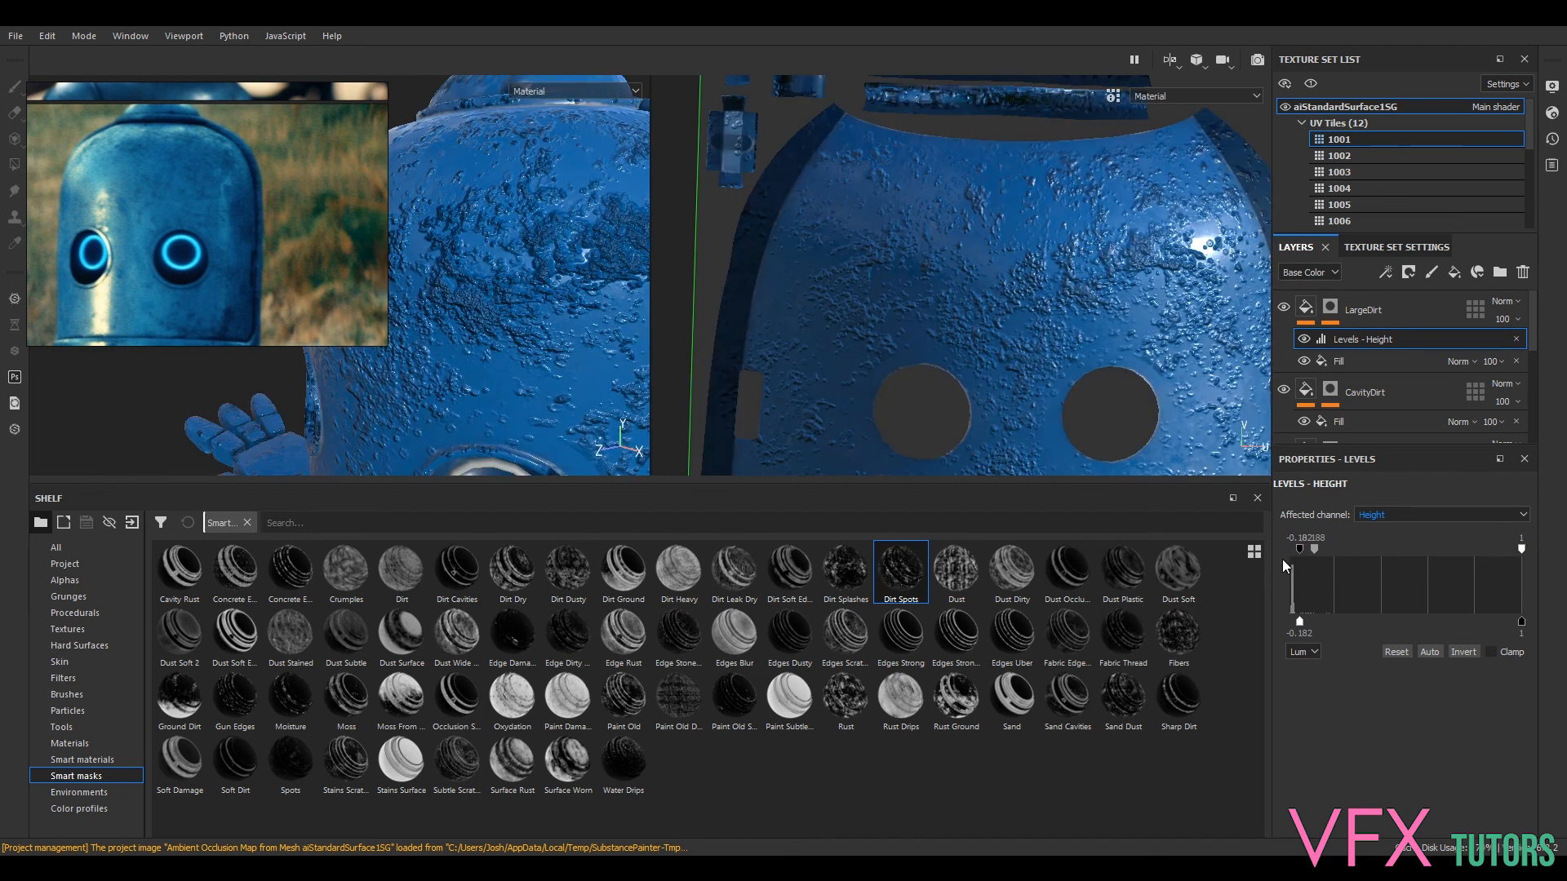
drag(1315, 548, 1486, 568)
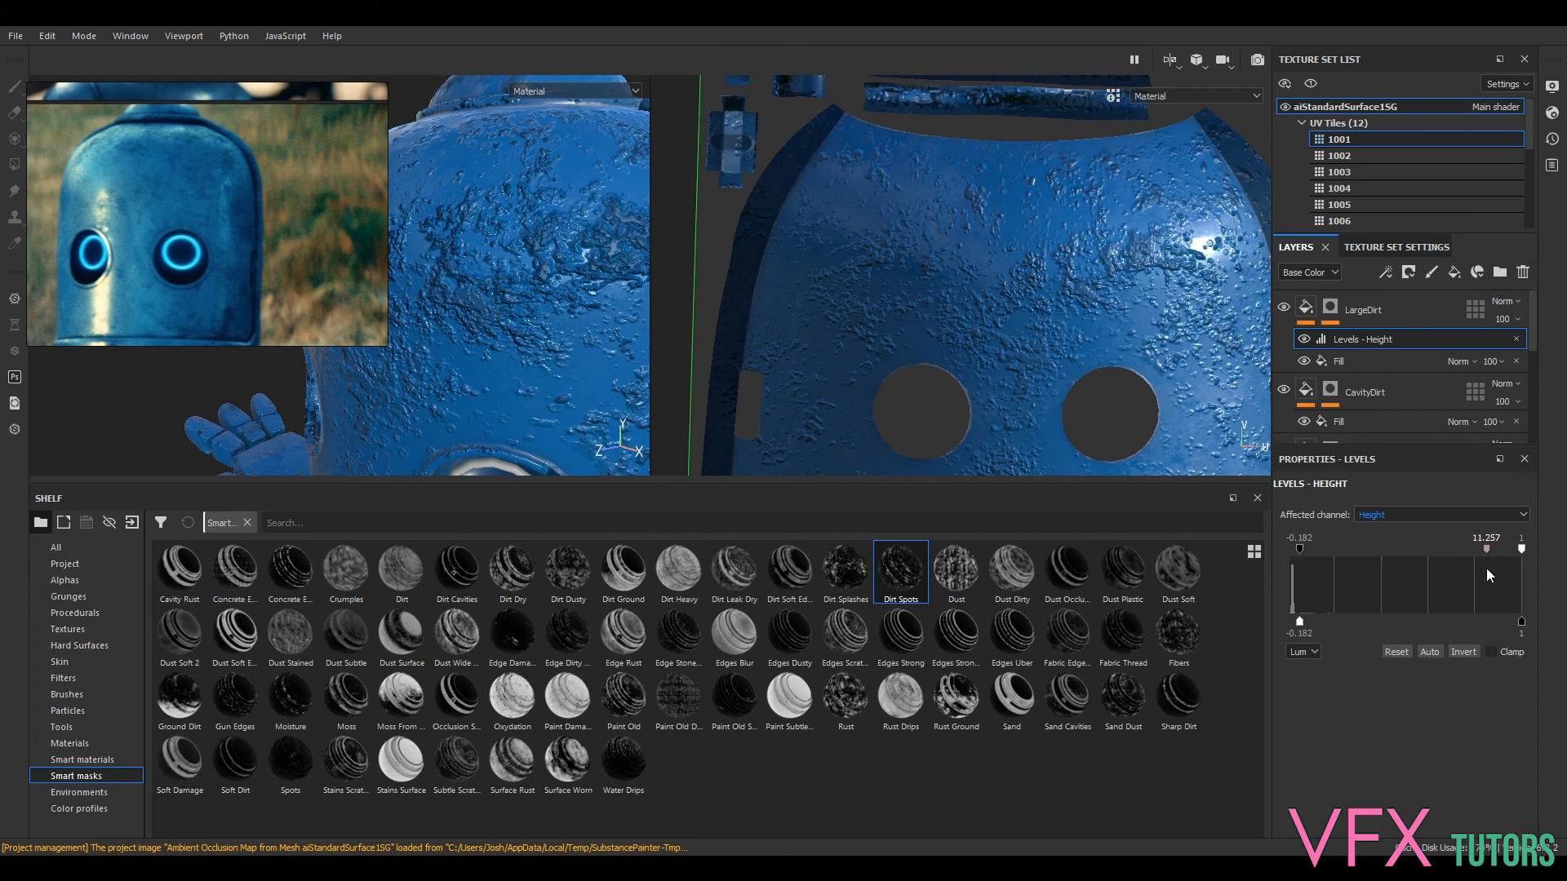
- Set the height levels' low input to 0.372 and narrow the output range to about 0.07–0.18, inspecting the dirt on the head
drag(1331, 554, 1404, 551)
drag(1300, 622, 1370, 630)
drag(1521, 627, 1353, 636)
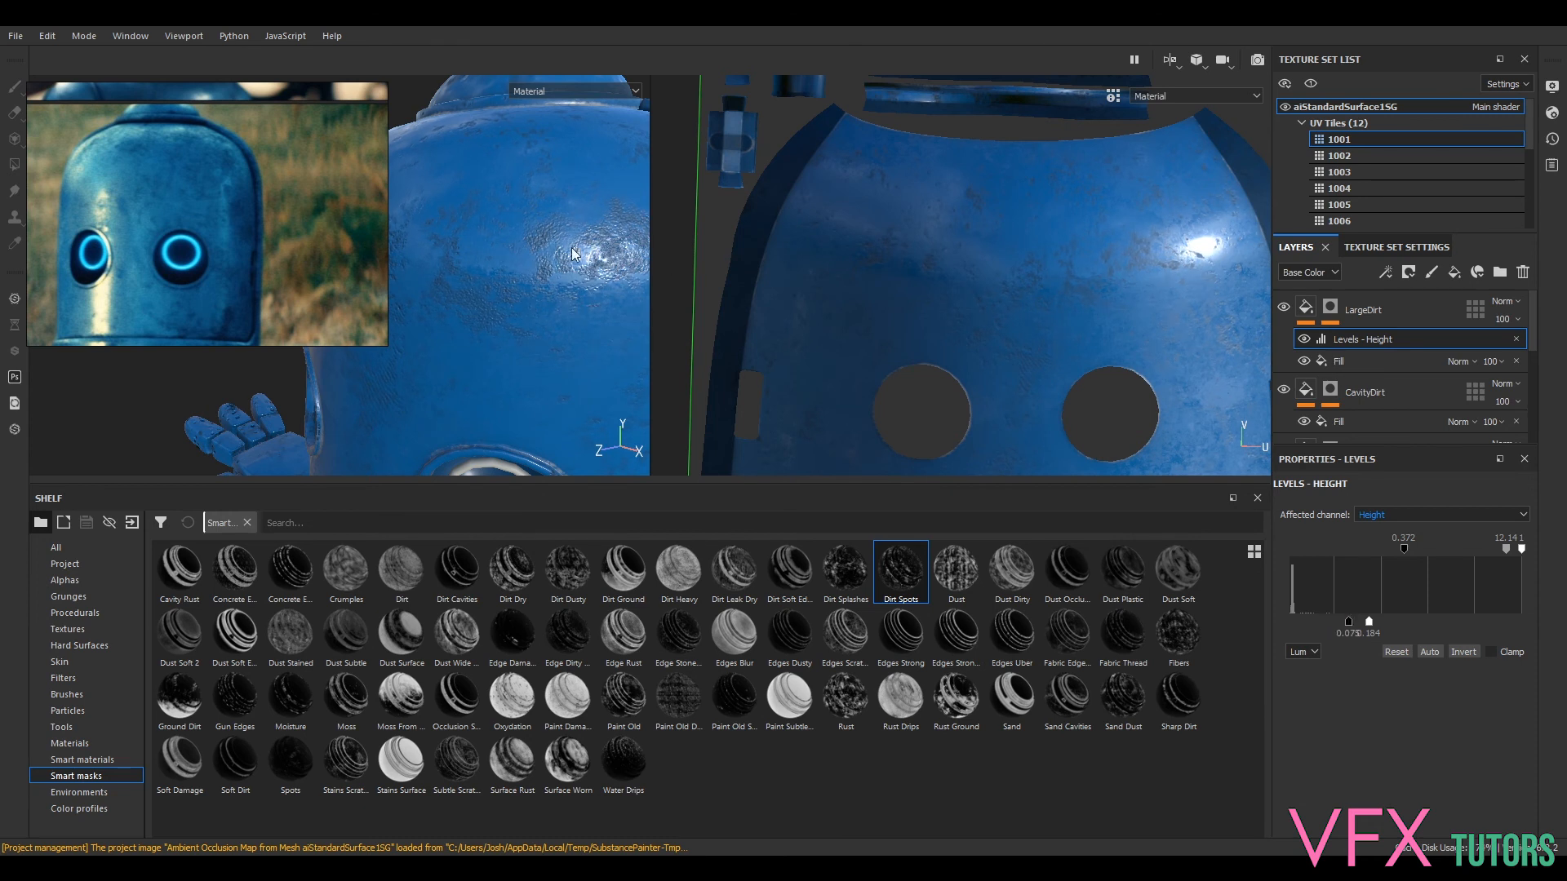
alt+right_drag(522, 315, 586, 297)
alt+drag(595, 316, 532, 267)
alt+right_drag(562, 223, 612, 262)
alt+middle_drag(612, 262, 545, 360)
alt+right_drag(545, 360, 575, 375)
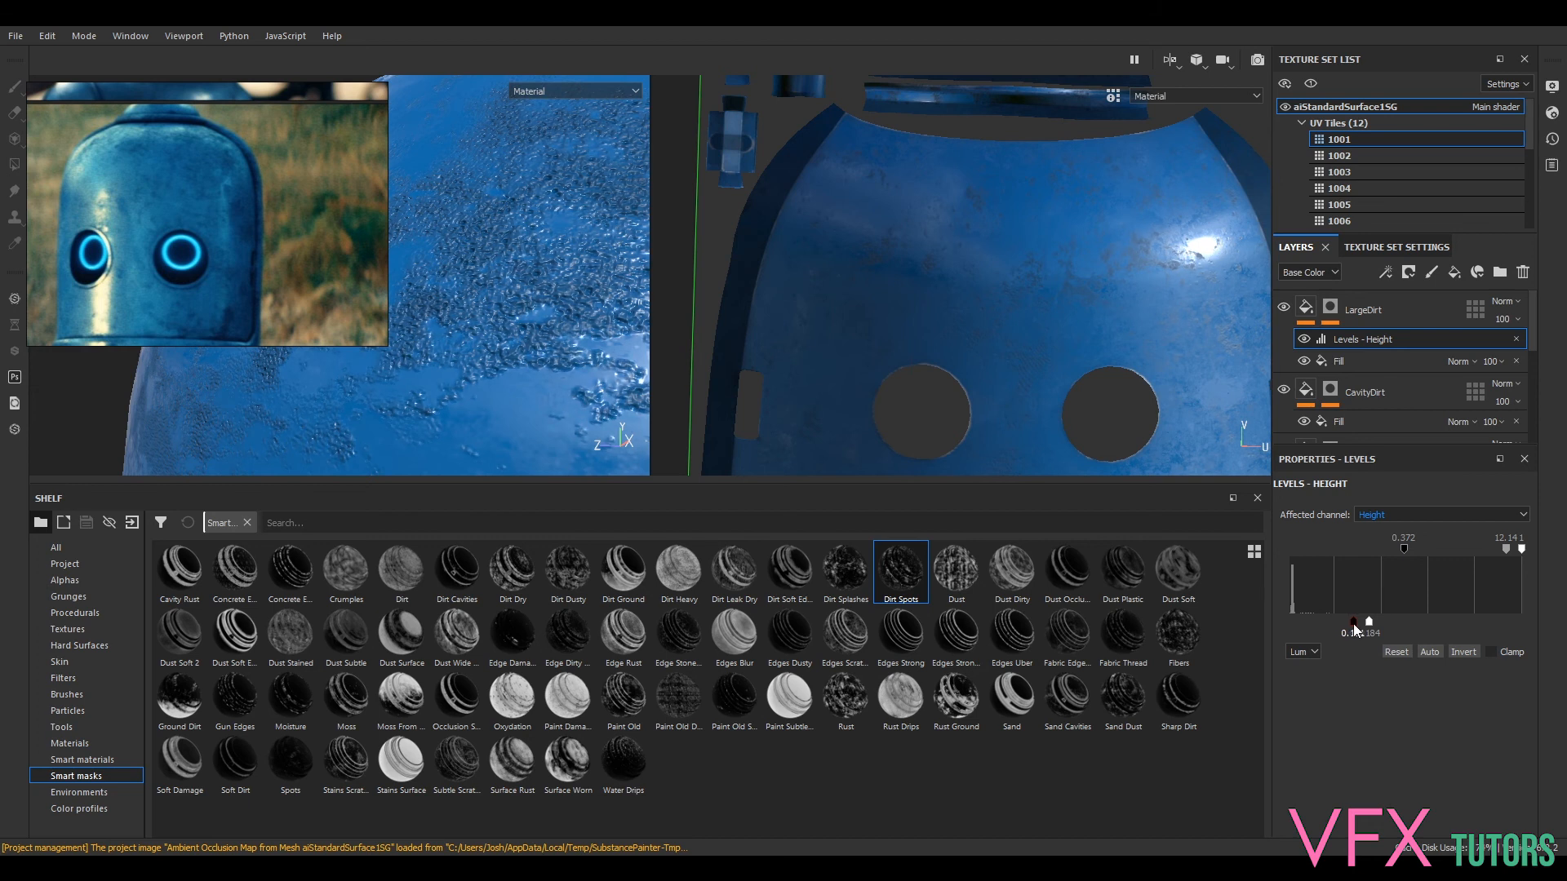
- Lower the height levels' low output to 0.071 and set the LargeDirt fill's Perlin noise Contrast to 0.03
drag(1349, 625, 1347, 624)
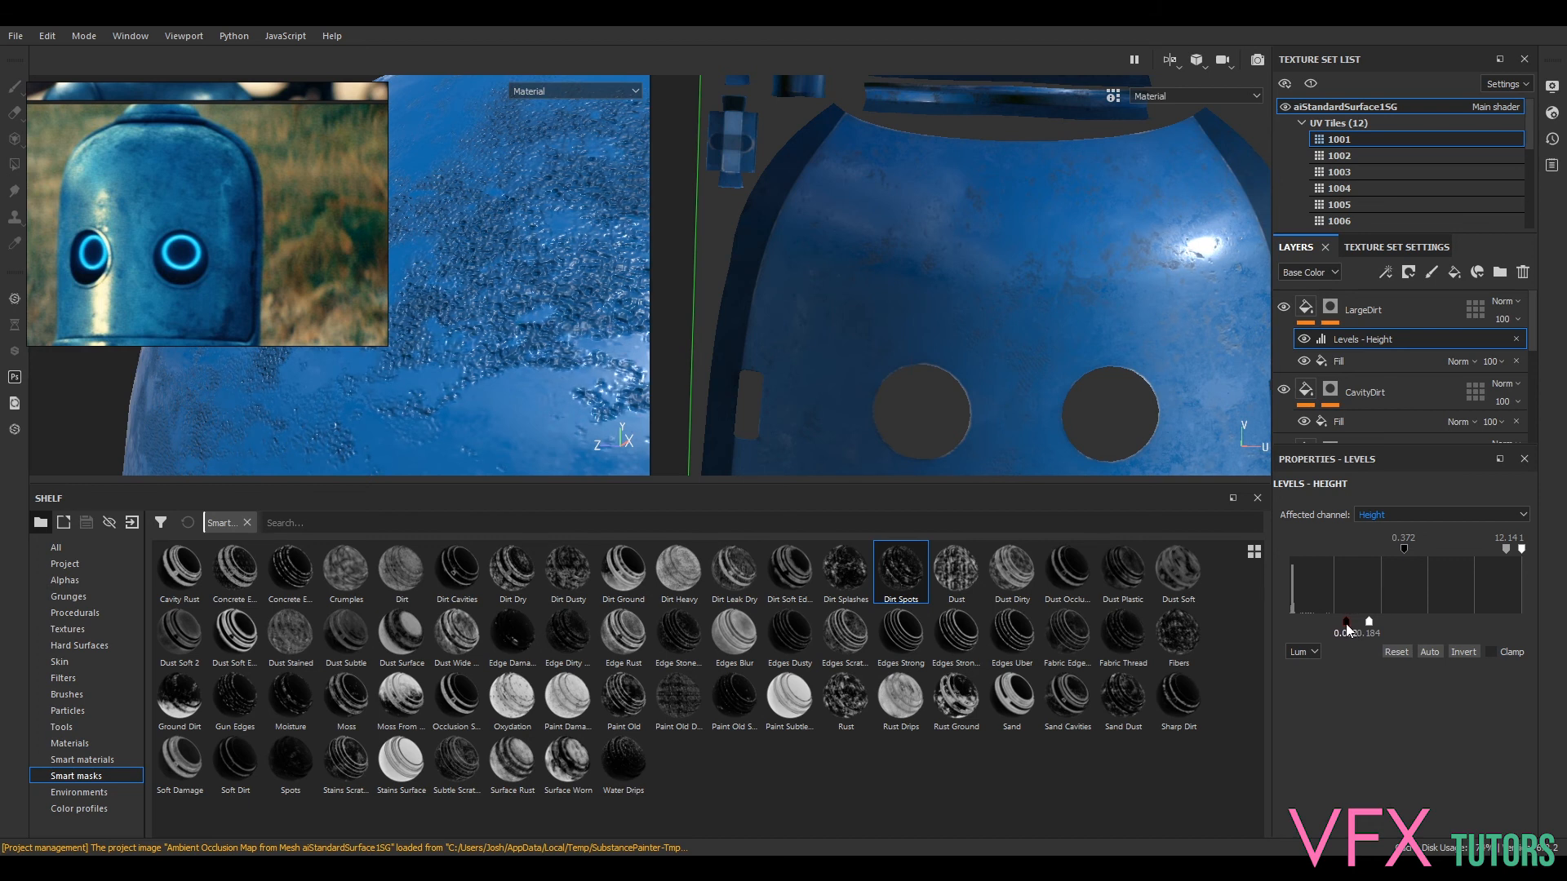
click(1350, 359)
scroll(1417, 732, down, 3)
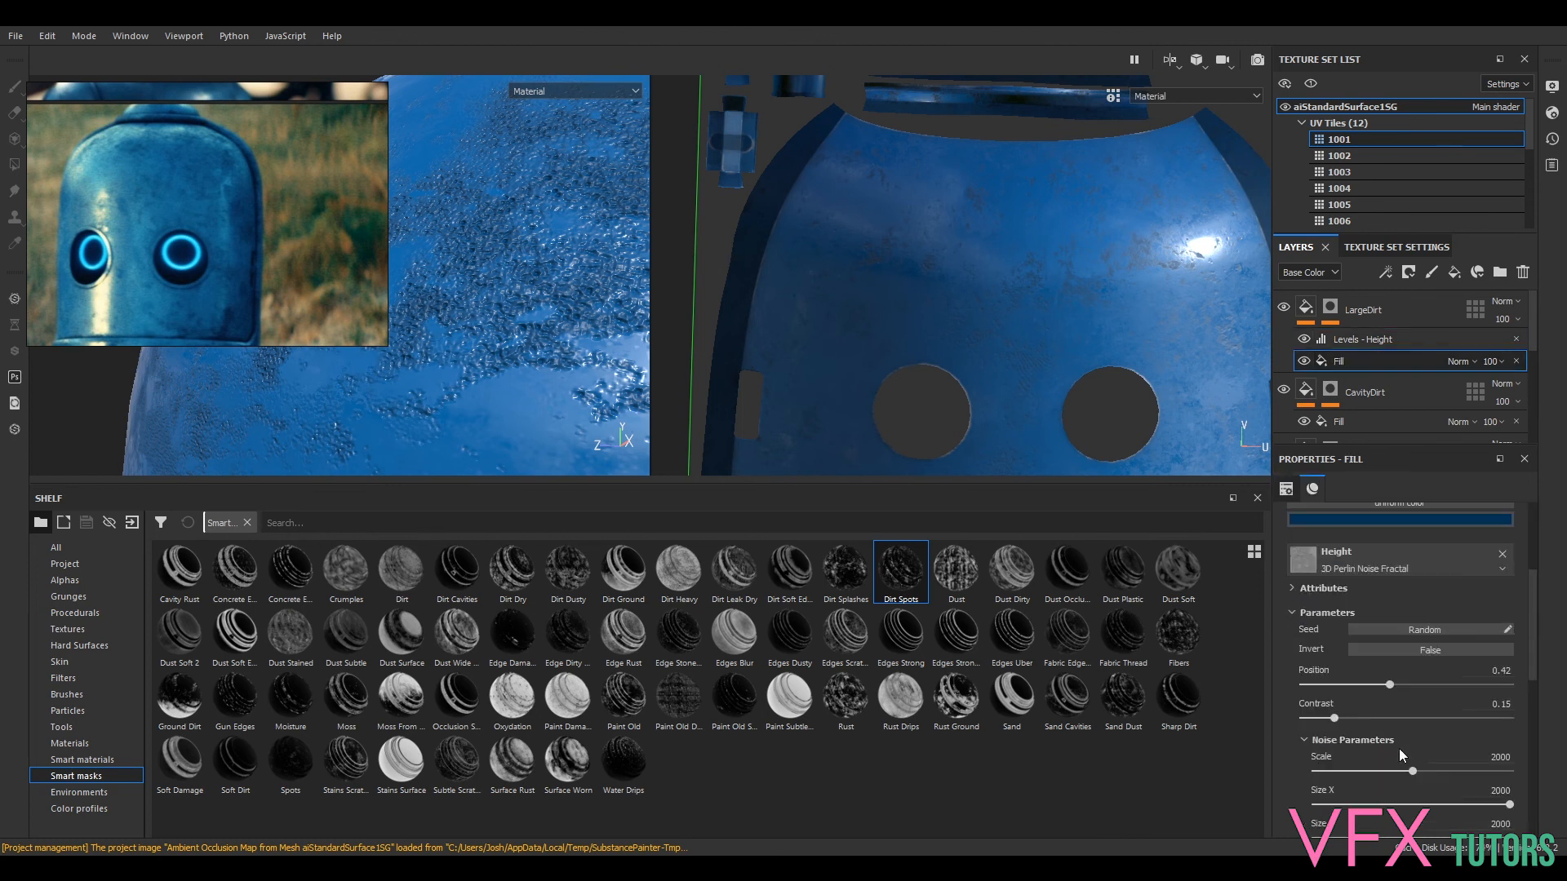
drag(1319, 719, 1316, 725)
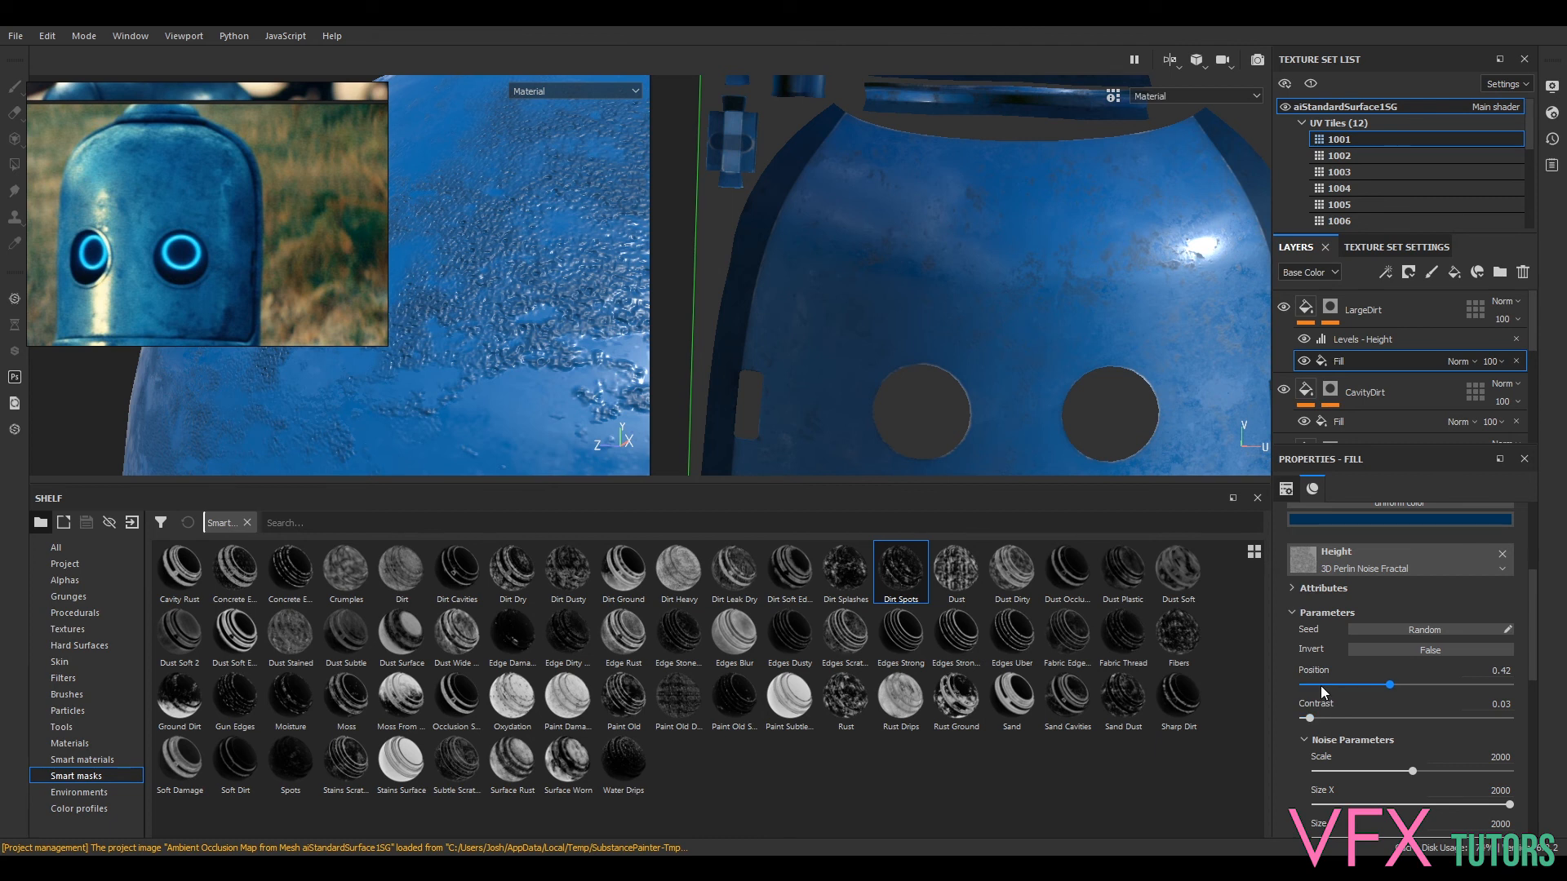
- Try lower Position and Scale values on the height noise and undo the changes
click(1322, 685)
key(ctrl+z)
key(ctrl+z)
drag(1370, 770, 1328, 770)
key(ctrl+z)
- Set the height noise's Roughness to 2 and inspect the bumps on the robot's head
scroll(1359, 677, down, 3)
drag(1354, 789, 1508, 799)
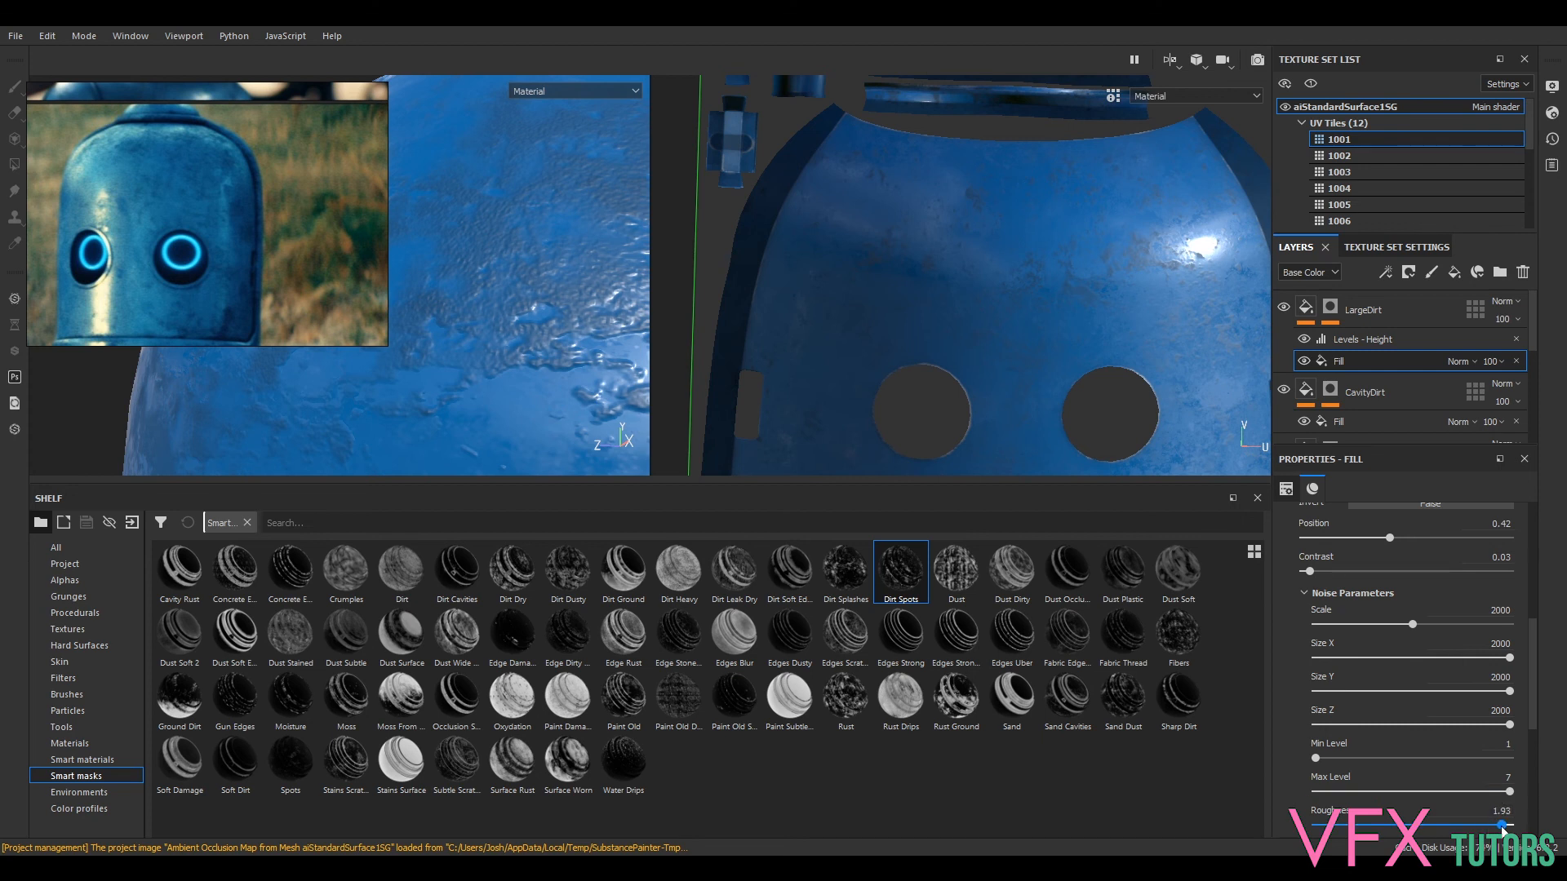
alt+drag(451, 297, 545, 408)
scroll(534, 356, down, 3)
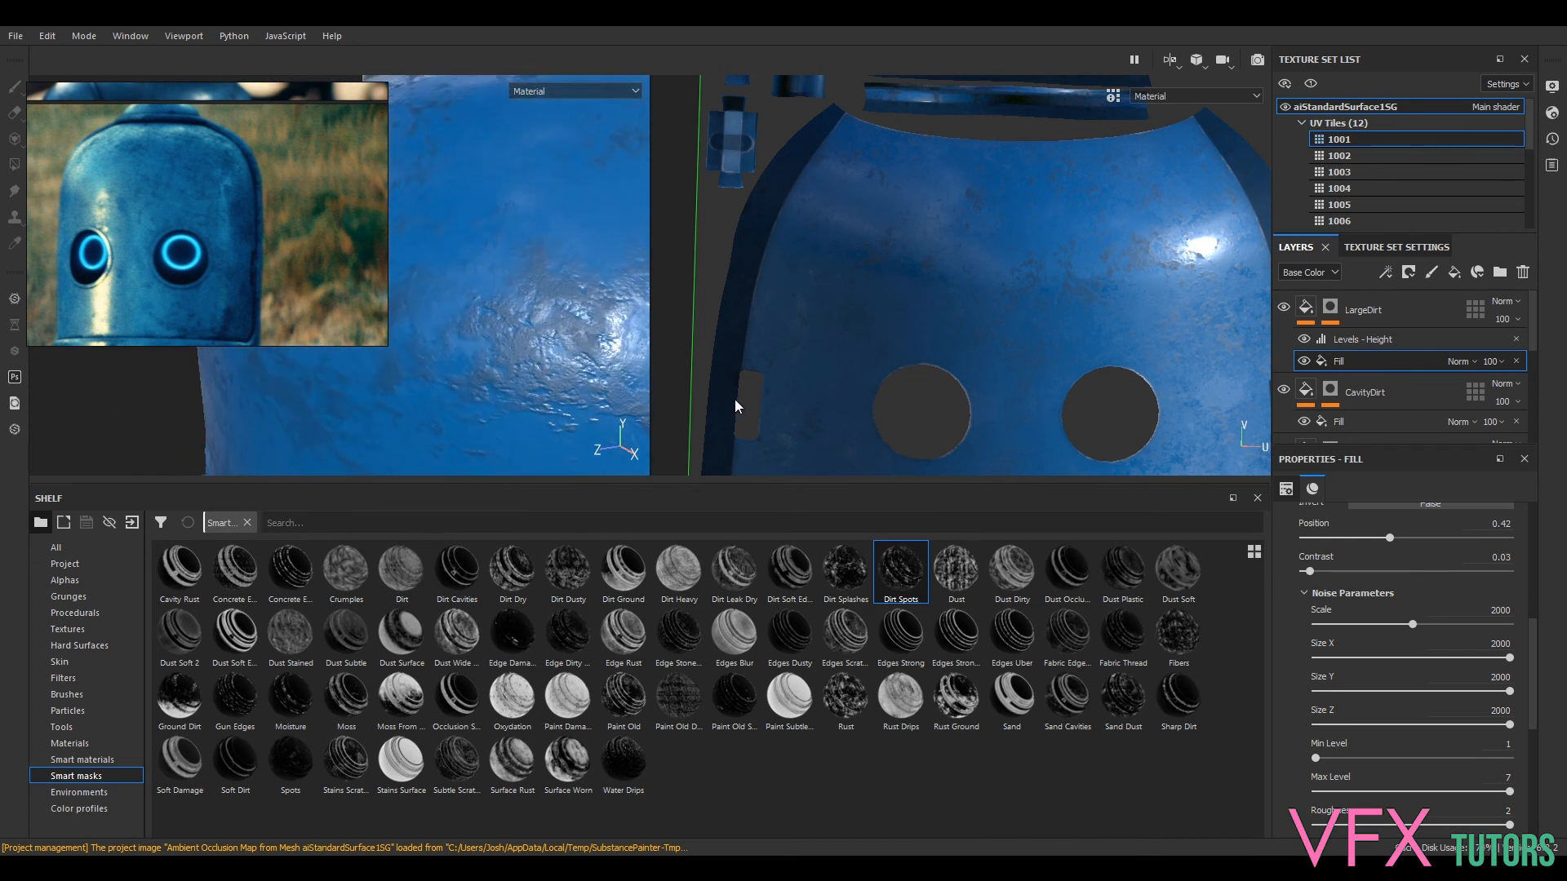
- Raise the height levels' high output to 0.295 and inspect the dirt on the head from near and far
click(1359, 340)
mouse_move(1361, 629)
mouse_down()
mouse_move(1342, 629)
mouse_move(1385, 634)
mouse_up()
alt+drag(608, 395, 445, 181)
scroll(557, 359, down, 3)
alt+drag(558, 363, 576, 327)
alt+right_drag(575, 326, 825, 430)
alt+right_drag(412, 285, 735, 473)
alt+right_drag(531, 267, 118, 324)
alt+right_drag(526, 376, 243, 340)
alt+middle_drag(506, 379, 486, 164)
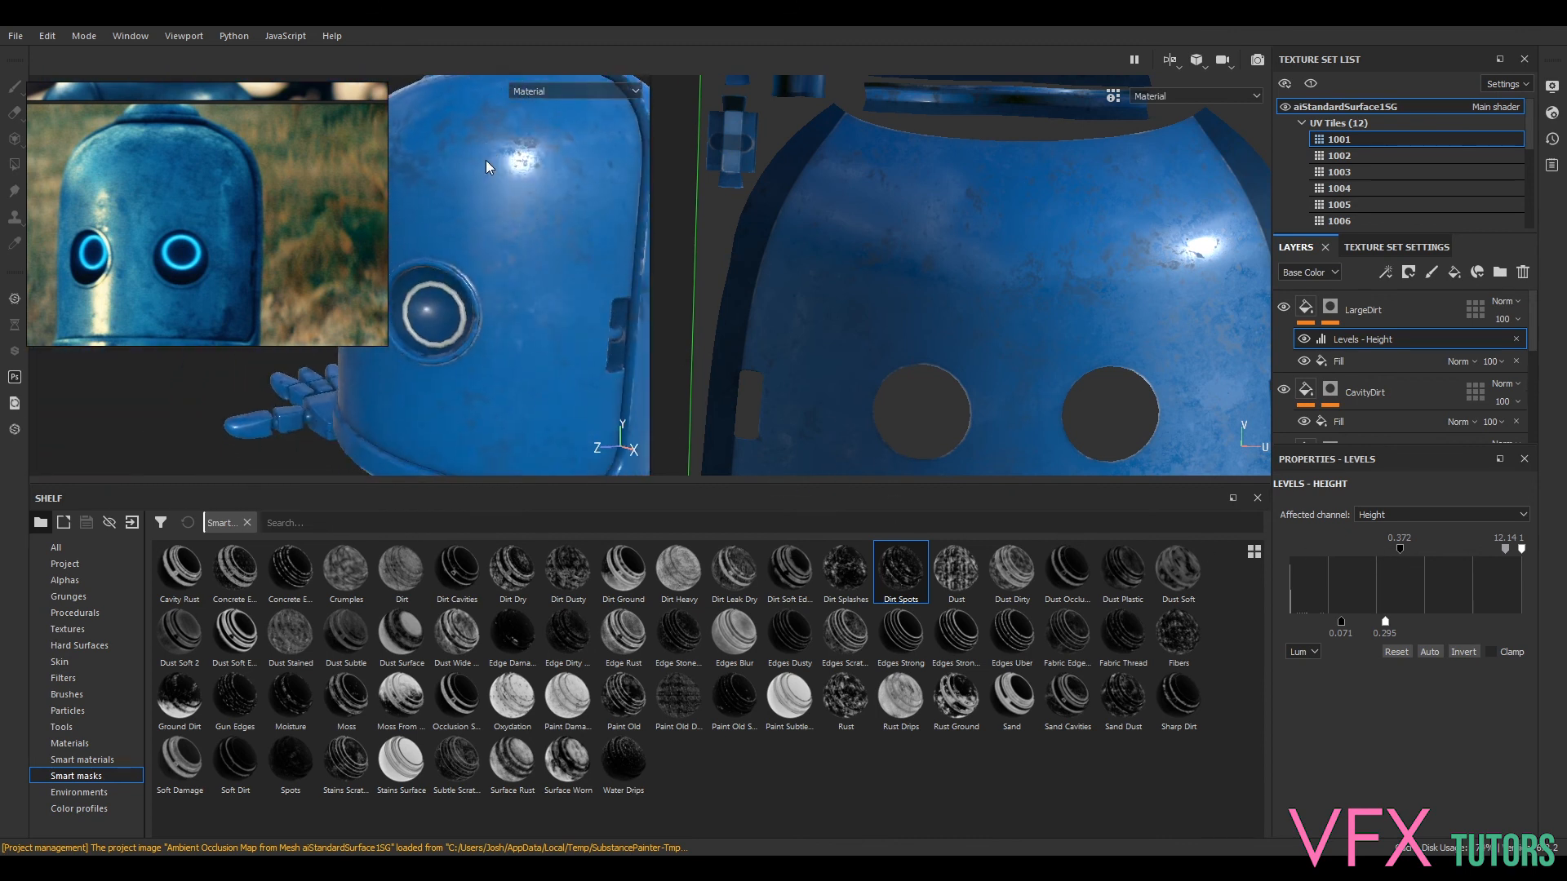
- Examine the dirt bumps across the robot's torso, arms and head from several distances
alt+right_drag(522, 156, 408, 139)
alt+drag(483, 326, 582, 424)
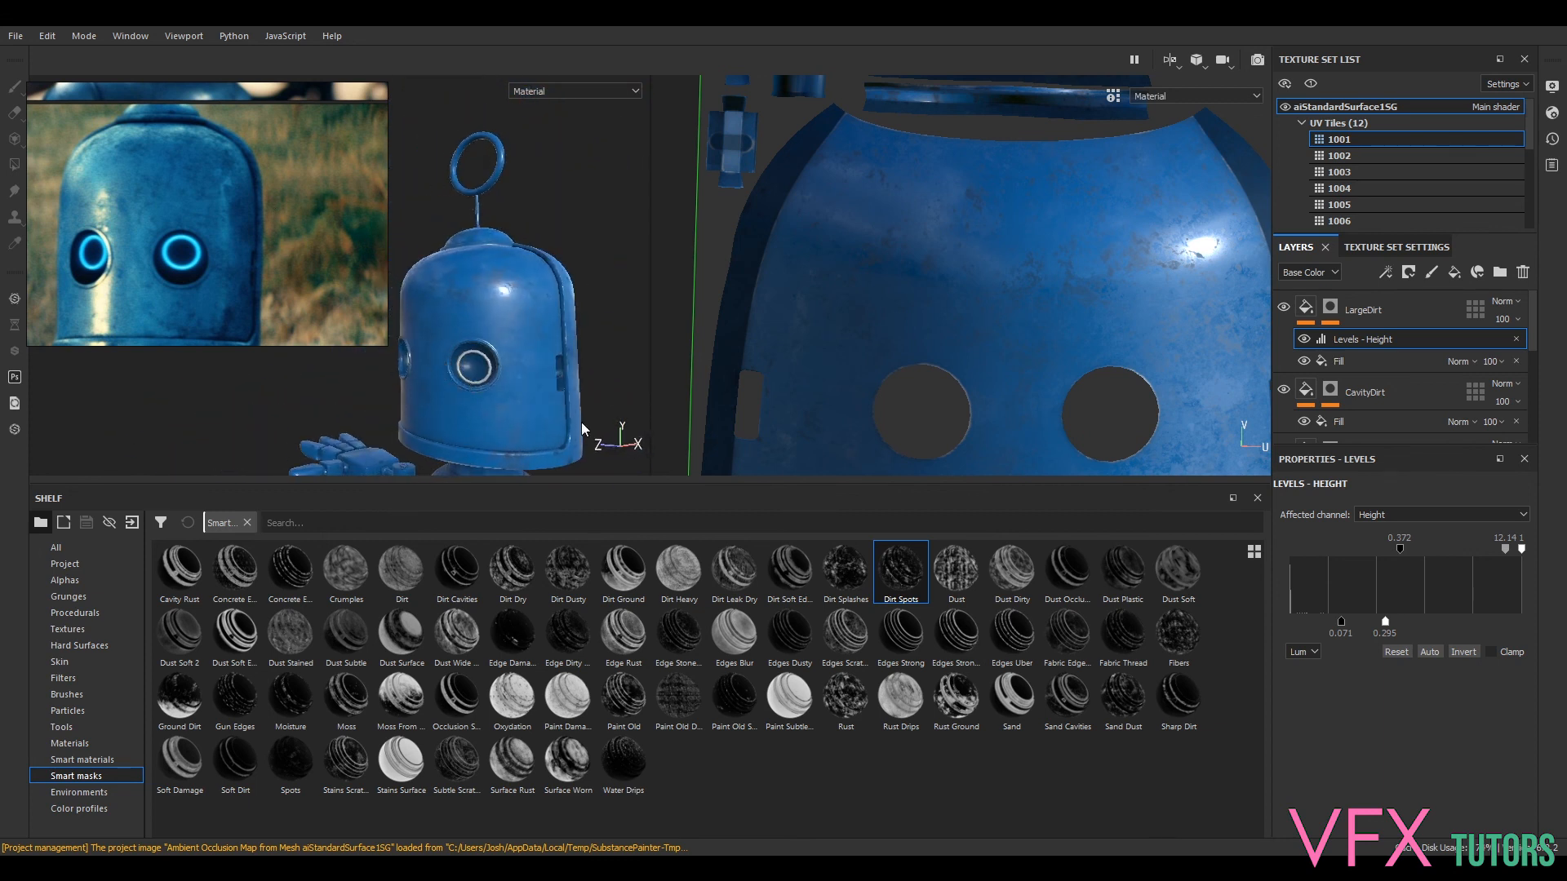
alt+middle_drag(457, 351, 519, 155)
scroll(547, 218, down, 3)
scroll(547, 217, up, 3)
alt+middle_drag(572, 363, 518, 159)
alt+right_drag(519, 160, 516, 251)
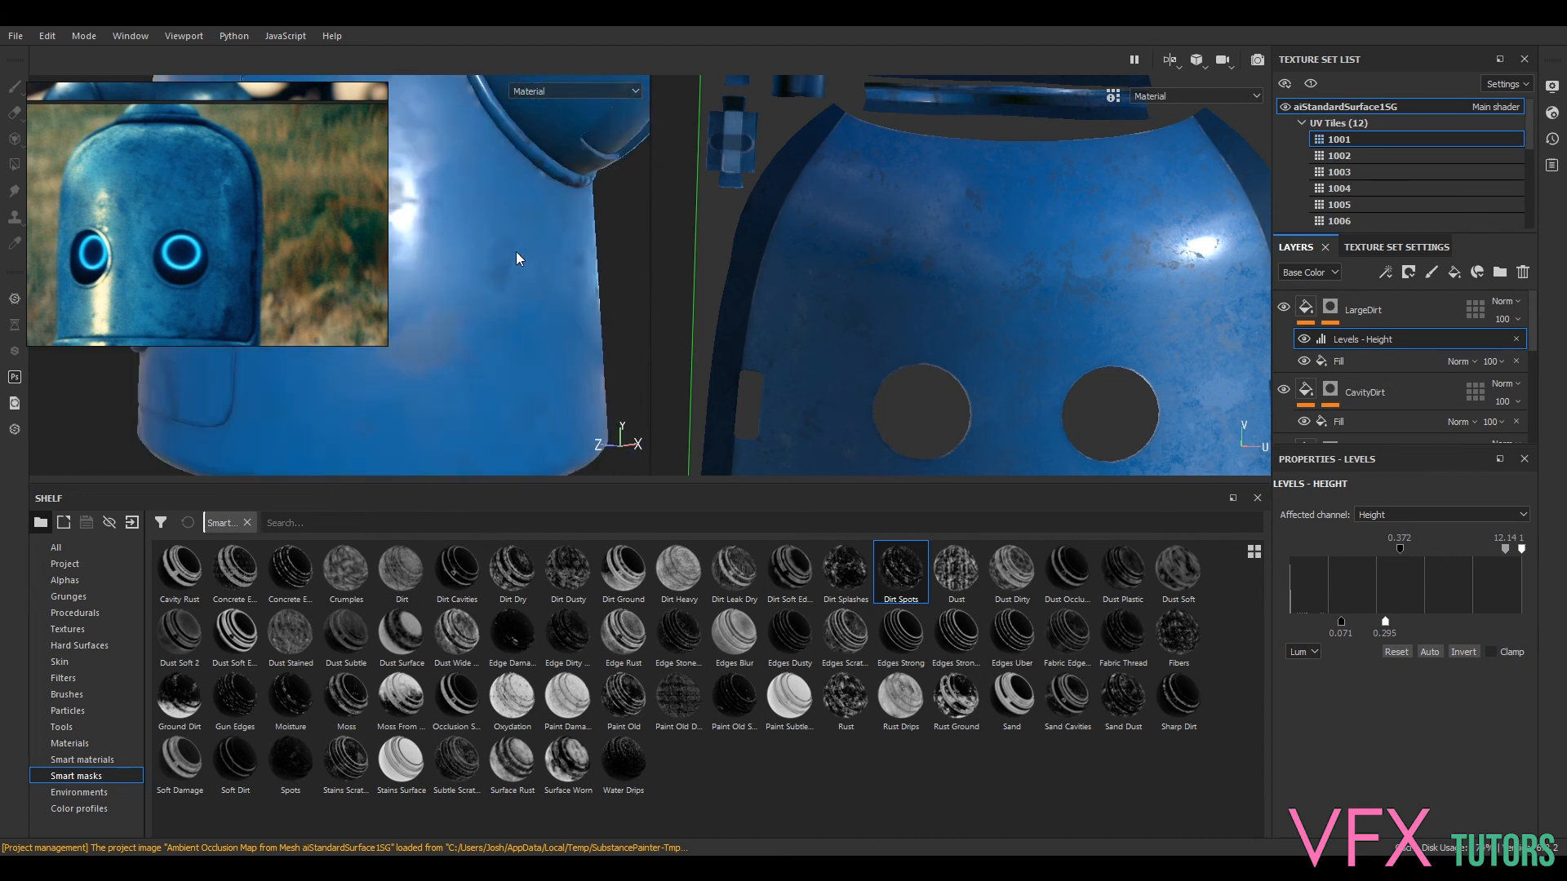
alt+middle_drag(517, 252, 601, 287)
alt+right_drag(601, 288, 523, 172)
alt+middle_drag(498, 196, 485, 436)
alt+drag(534, 347, 668, 329)
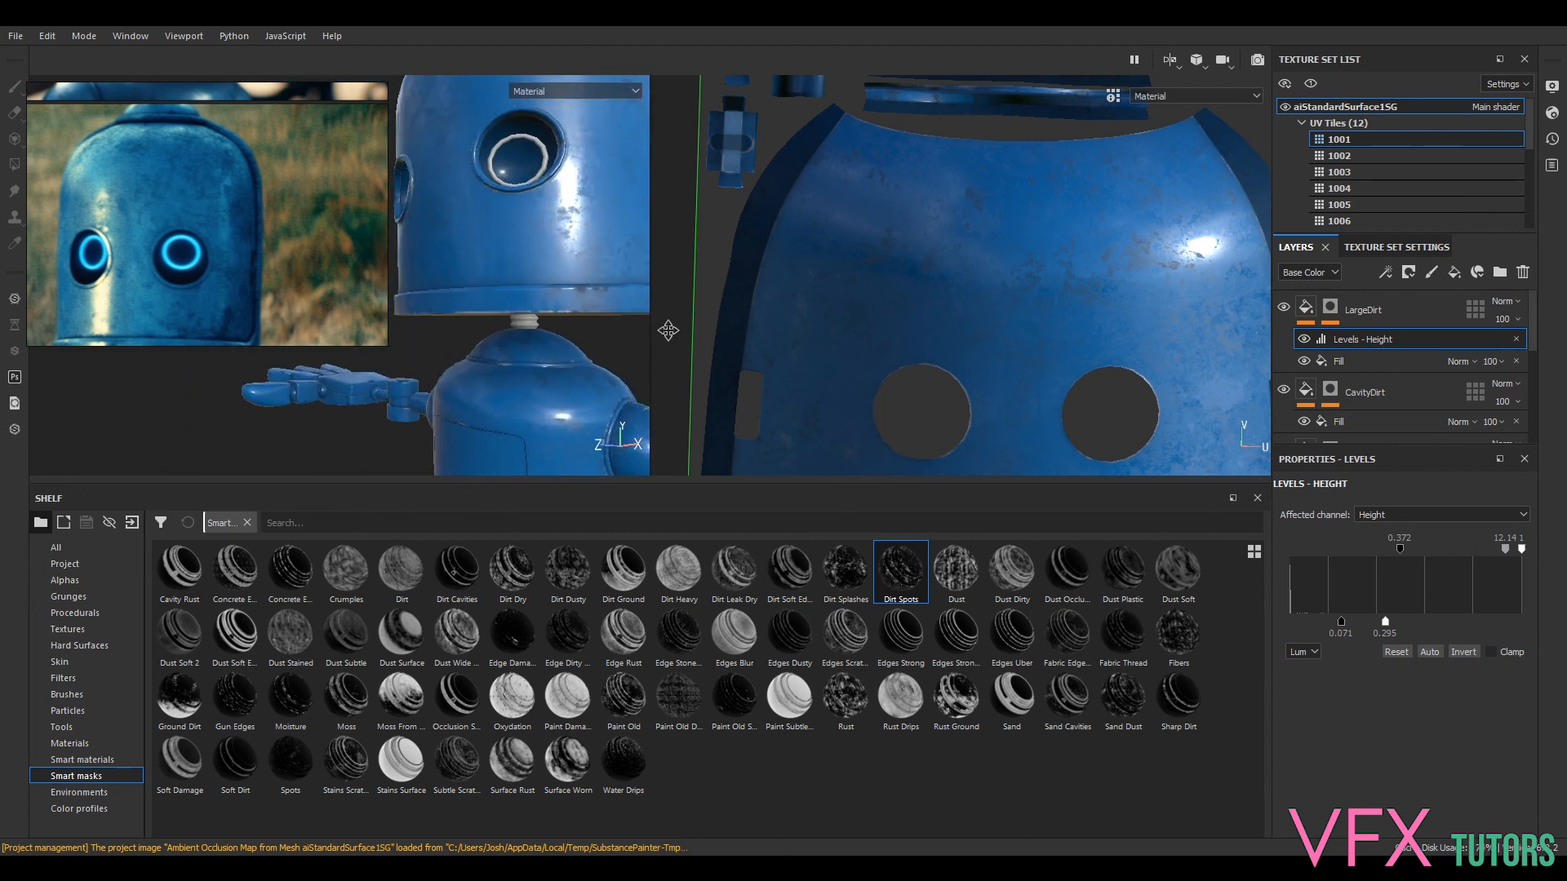
- Compare the texture sizes of UV tiles 1001 and 1002 while checking the dirt on the torso
click(626, 338)
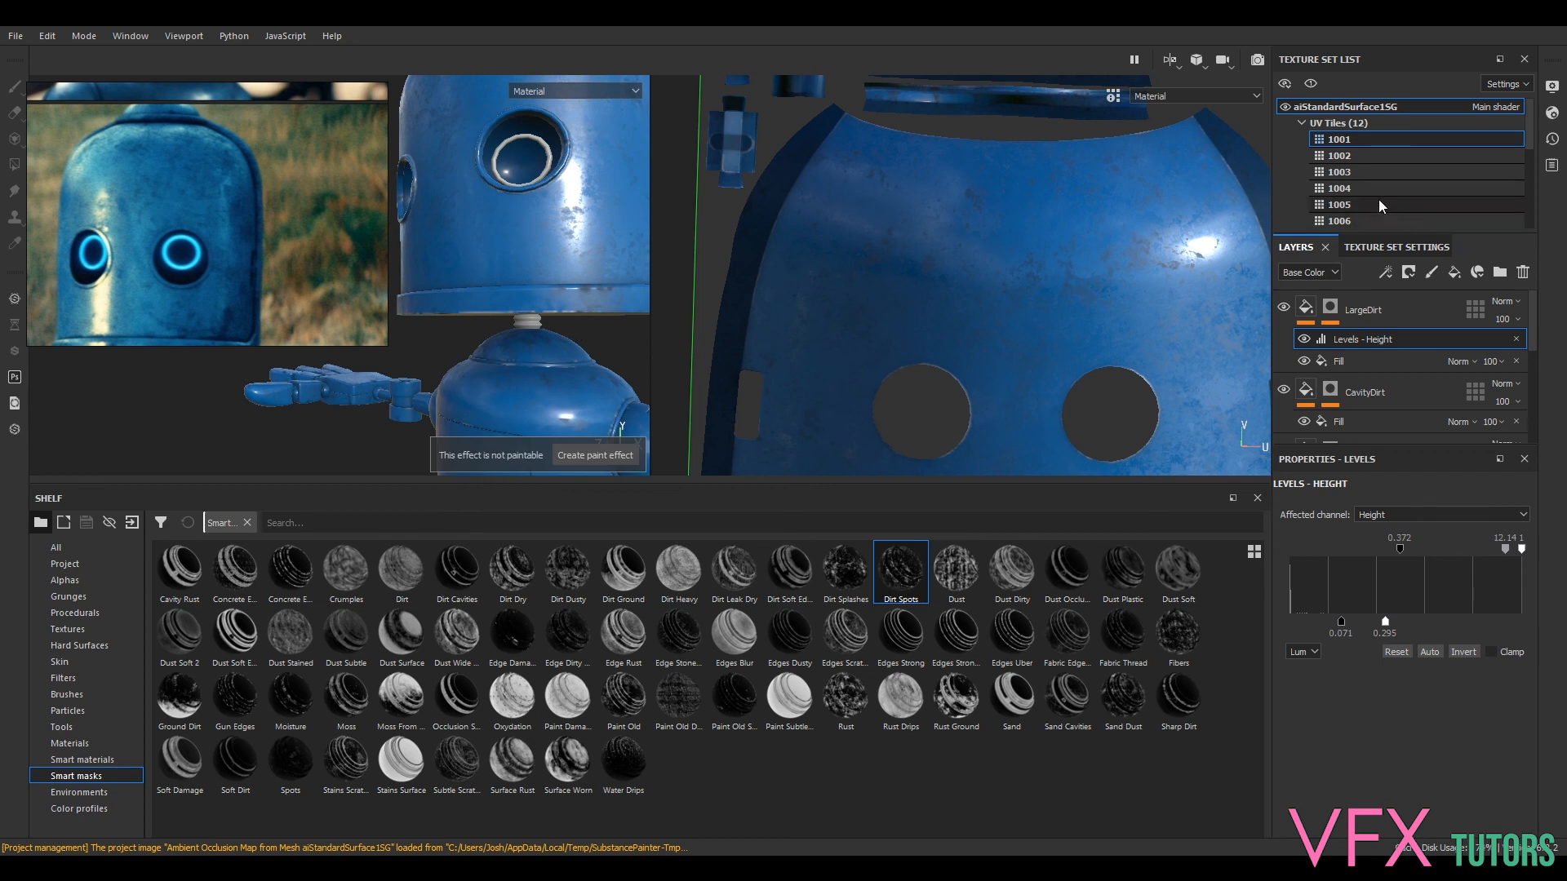
click(1396, 247)
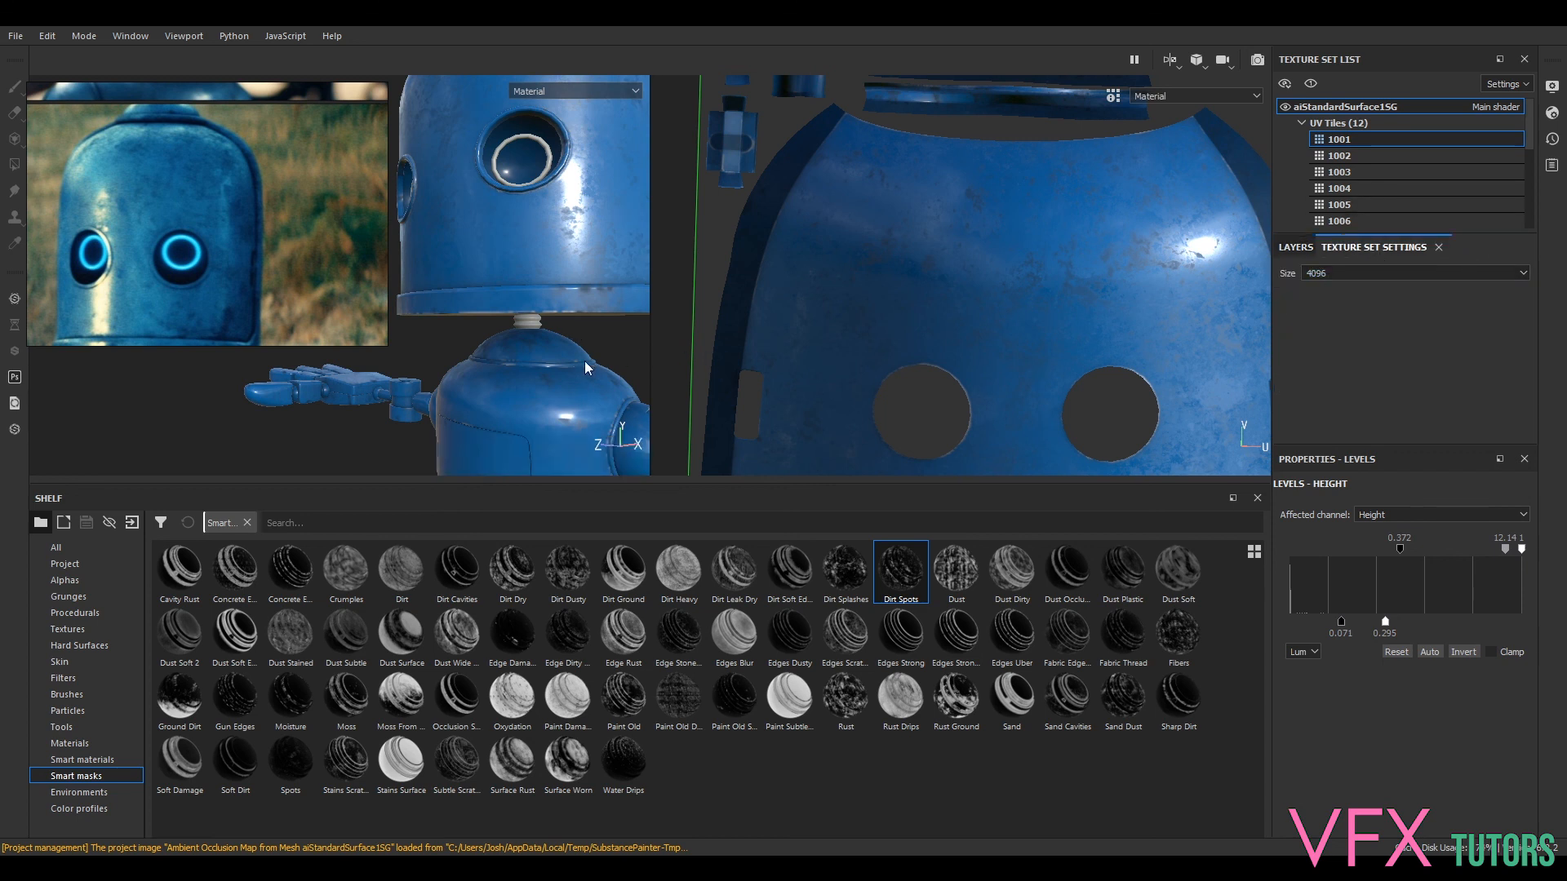
alt+middle_drag(585, 360, 568, 288)
scroll(569, 327, up, 5)
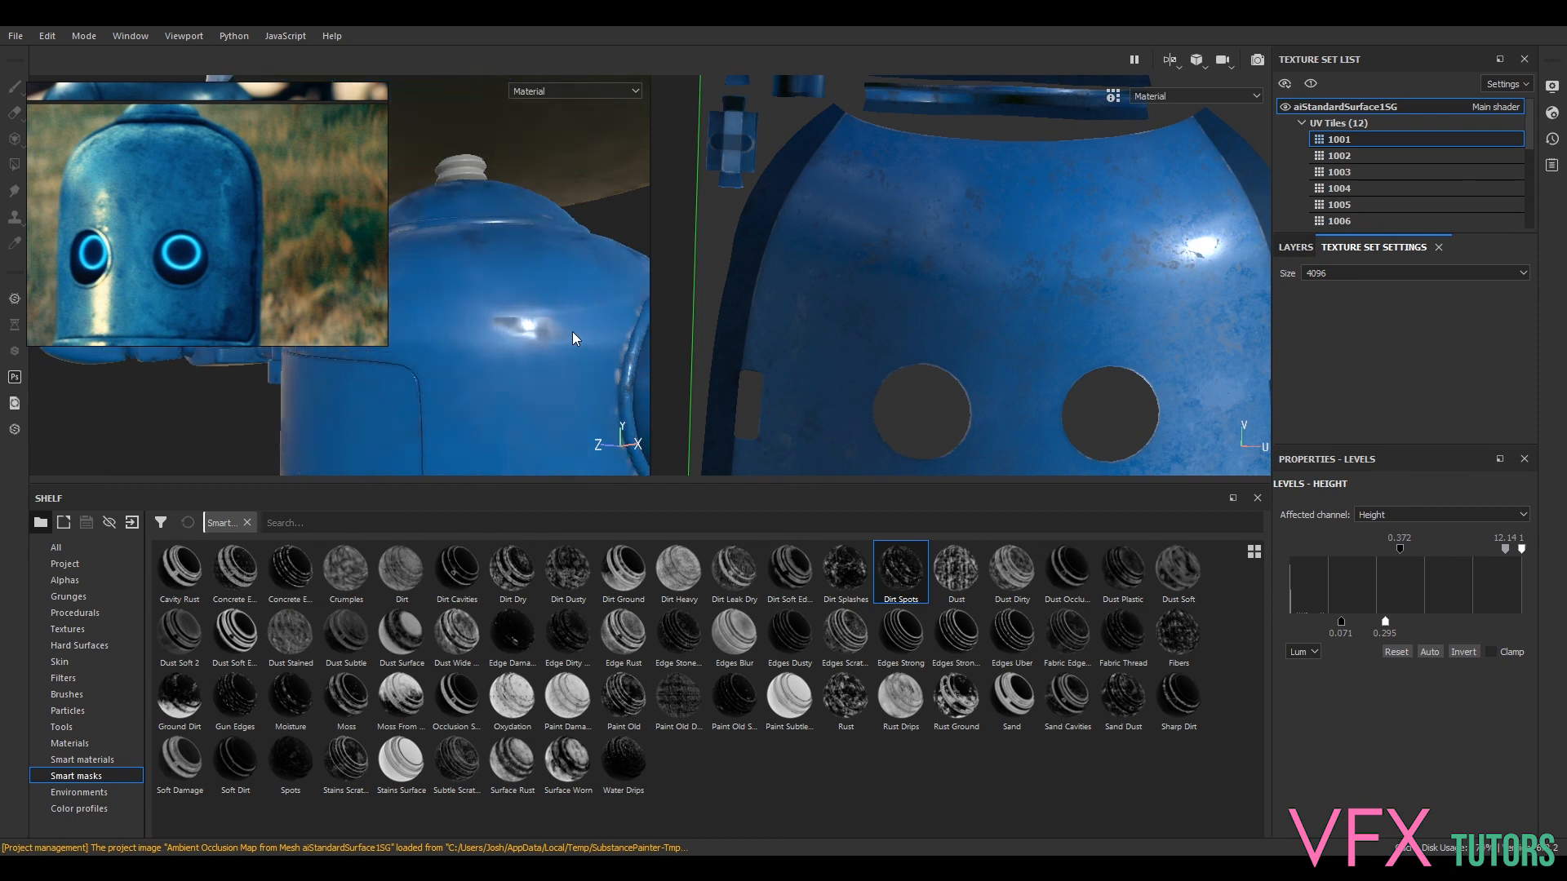
scroll(562, 342, down, 5)
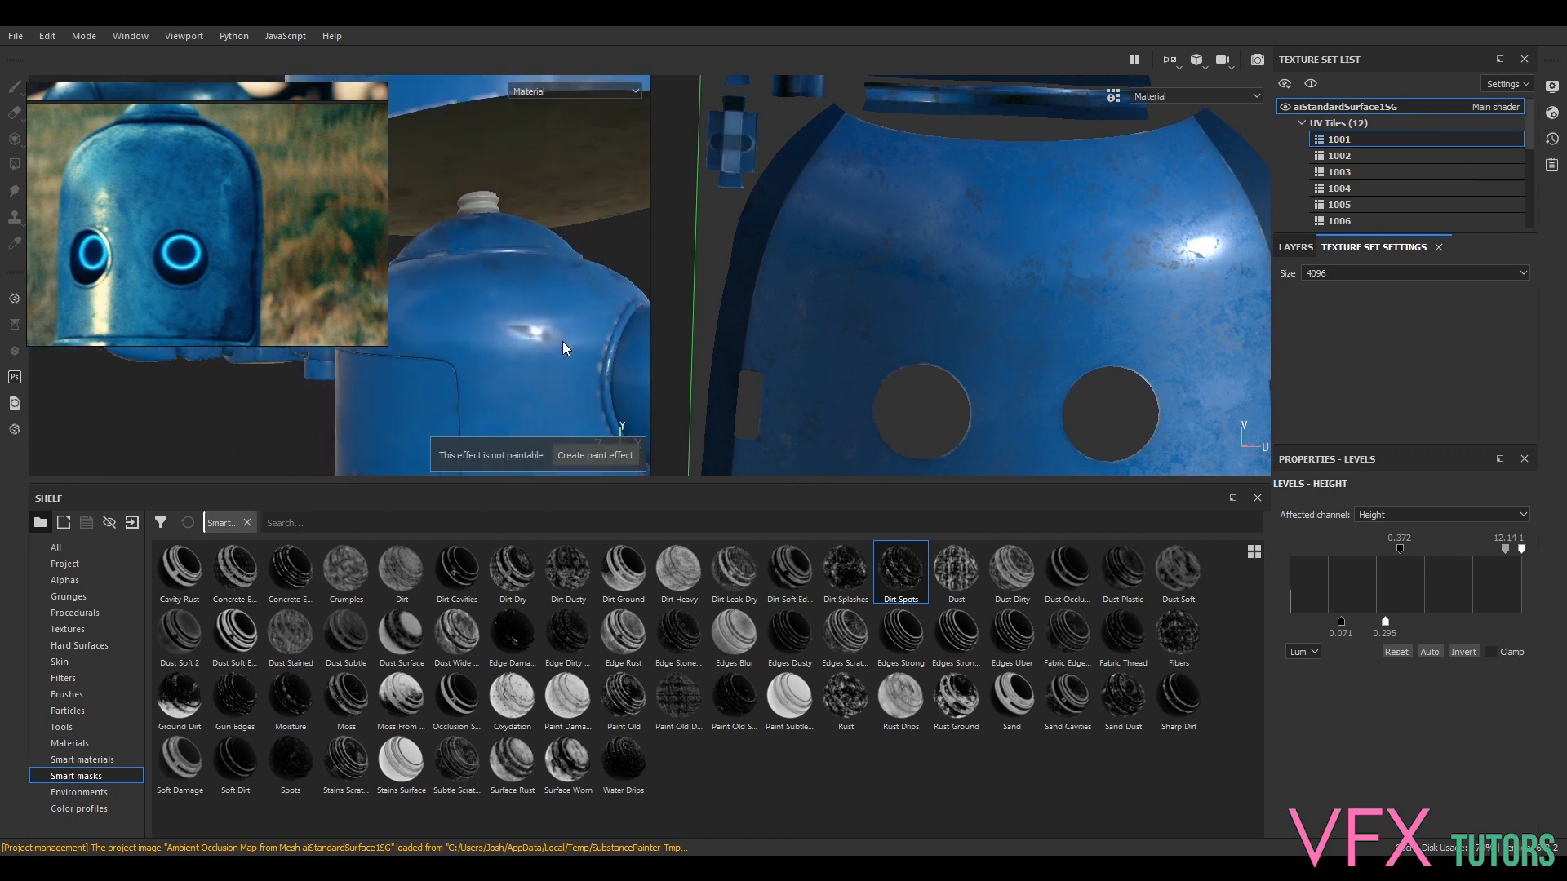
click(1343, 157)
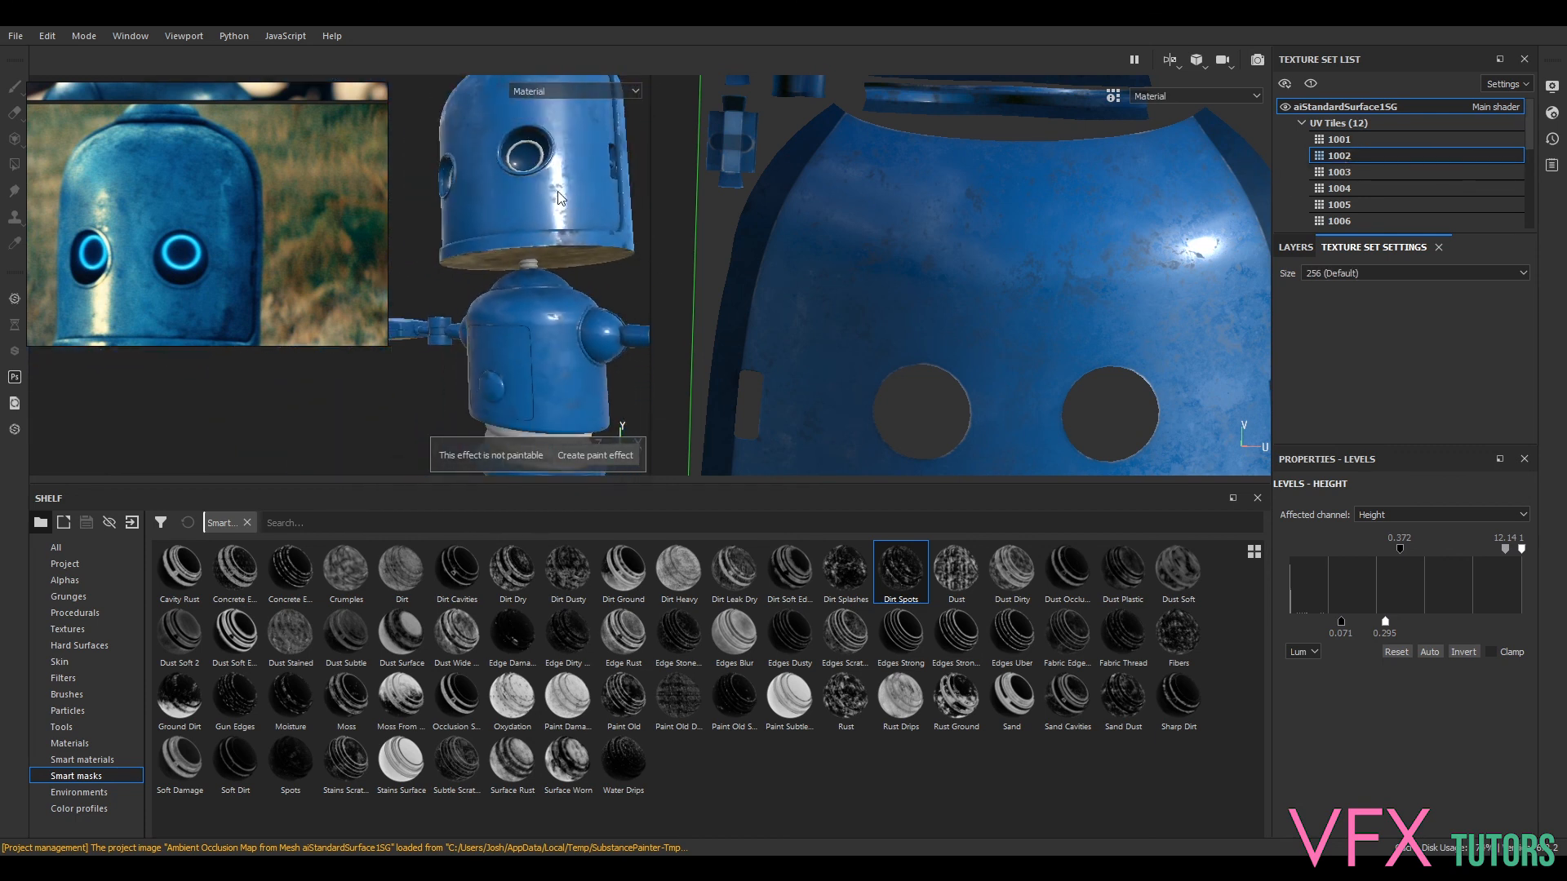
- Examine the dirt bumps on the robot's lower body, legs and feet
alt+drag(649, 196, 627, 247)
scroll(568, 341, down, 1)
alt+middle_drag(568, 341, 494, 134)
scroll(511, 252, up, 1)
alt+middle_drag(497, 331, 561, 116)
alt+middle_drag(521, 411, 541, 299)
scroll(542, 299, down, 1)
scroll(535, 315, up, 3)
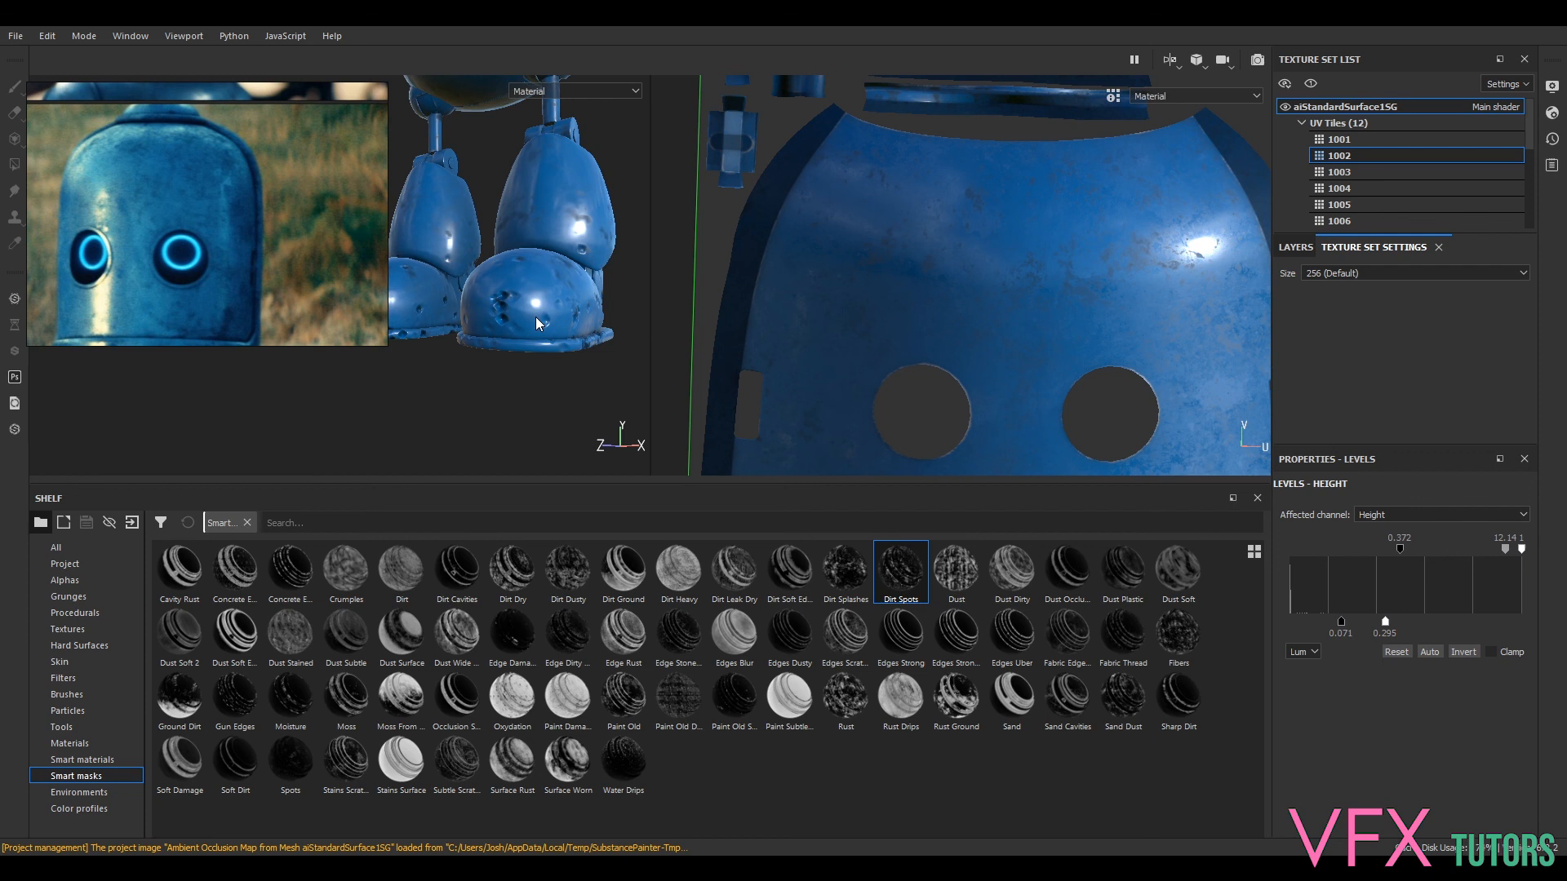
- Return to UV tile 1001's layers and compare the robot with LargeDirt's fill effect hidden and shown
click(537, 318)
click(1343, 139)
click(1297, 248)
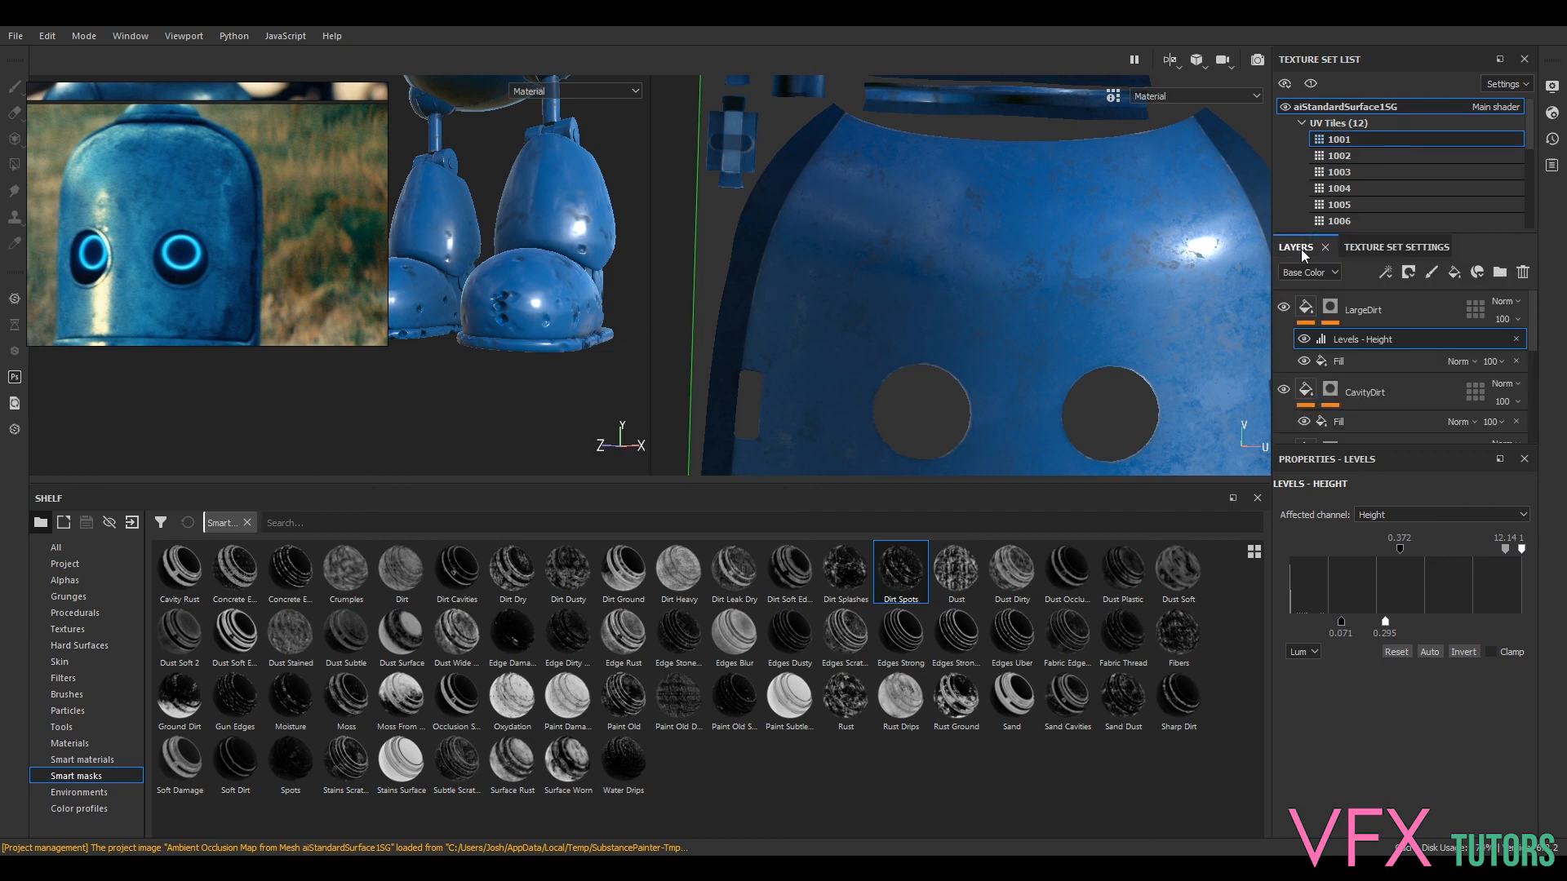
click(1303, 361)
click(1304, 360)
click(1304, 361)
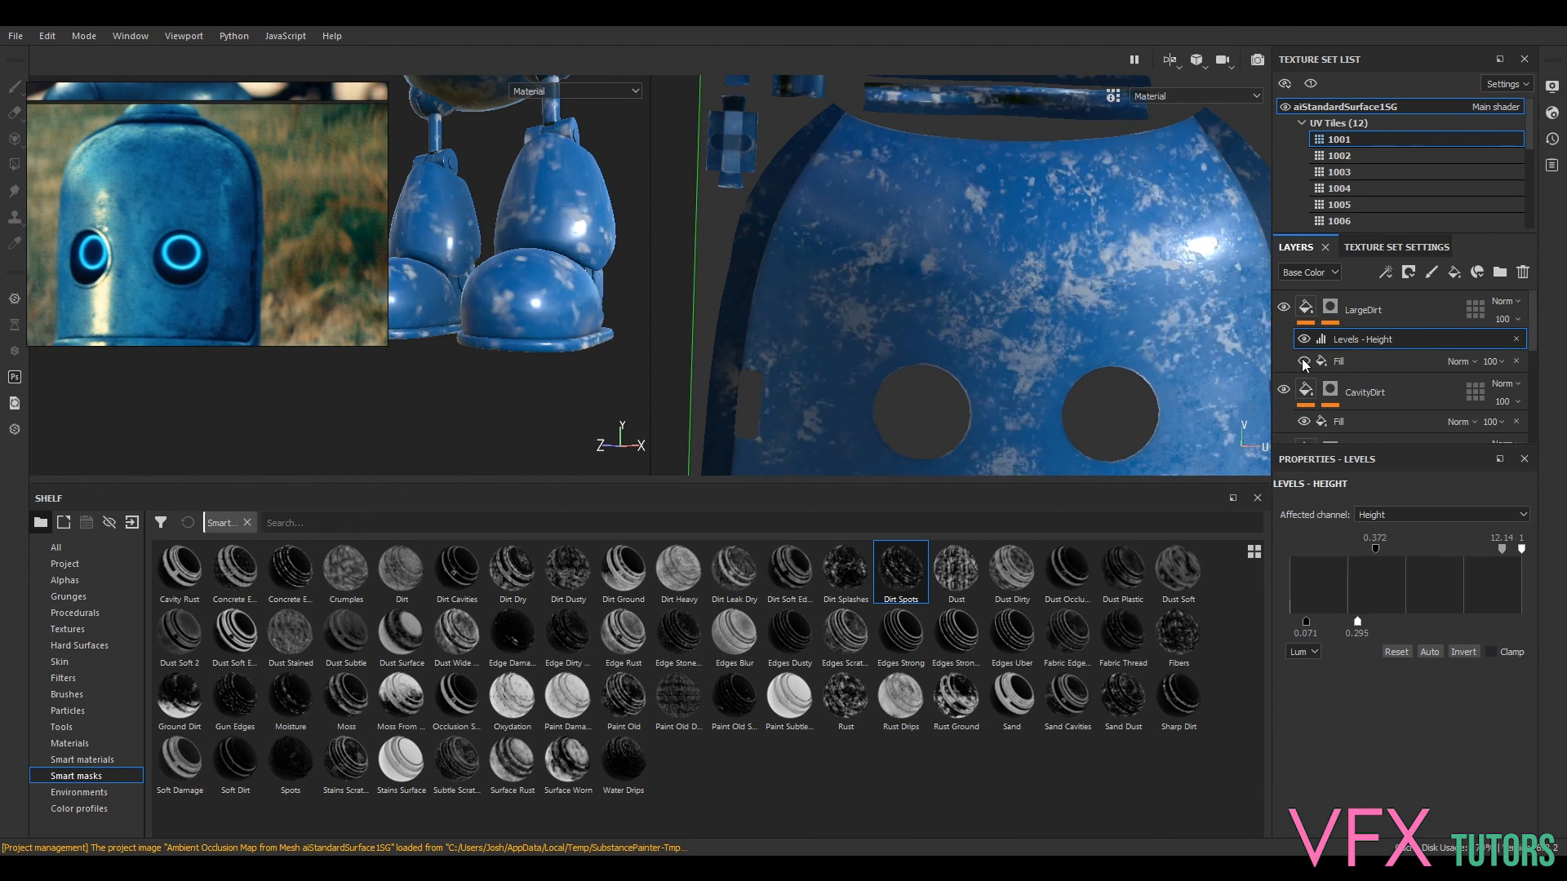
alt+drag(545, 190, 559, 206)
alt+right_drag(560, 206, 490, 114)
alt+middle_drag(523, 106, 539, 286)
alt+drag(547, 286, 633, 327)
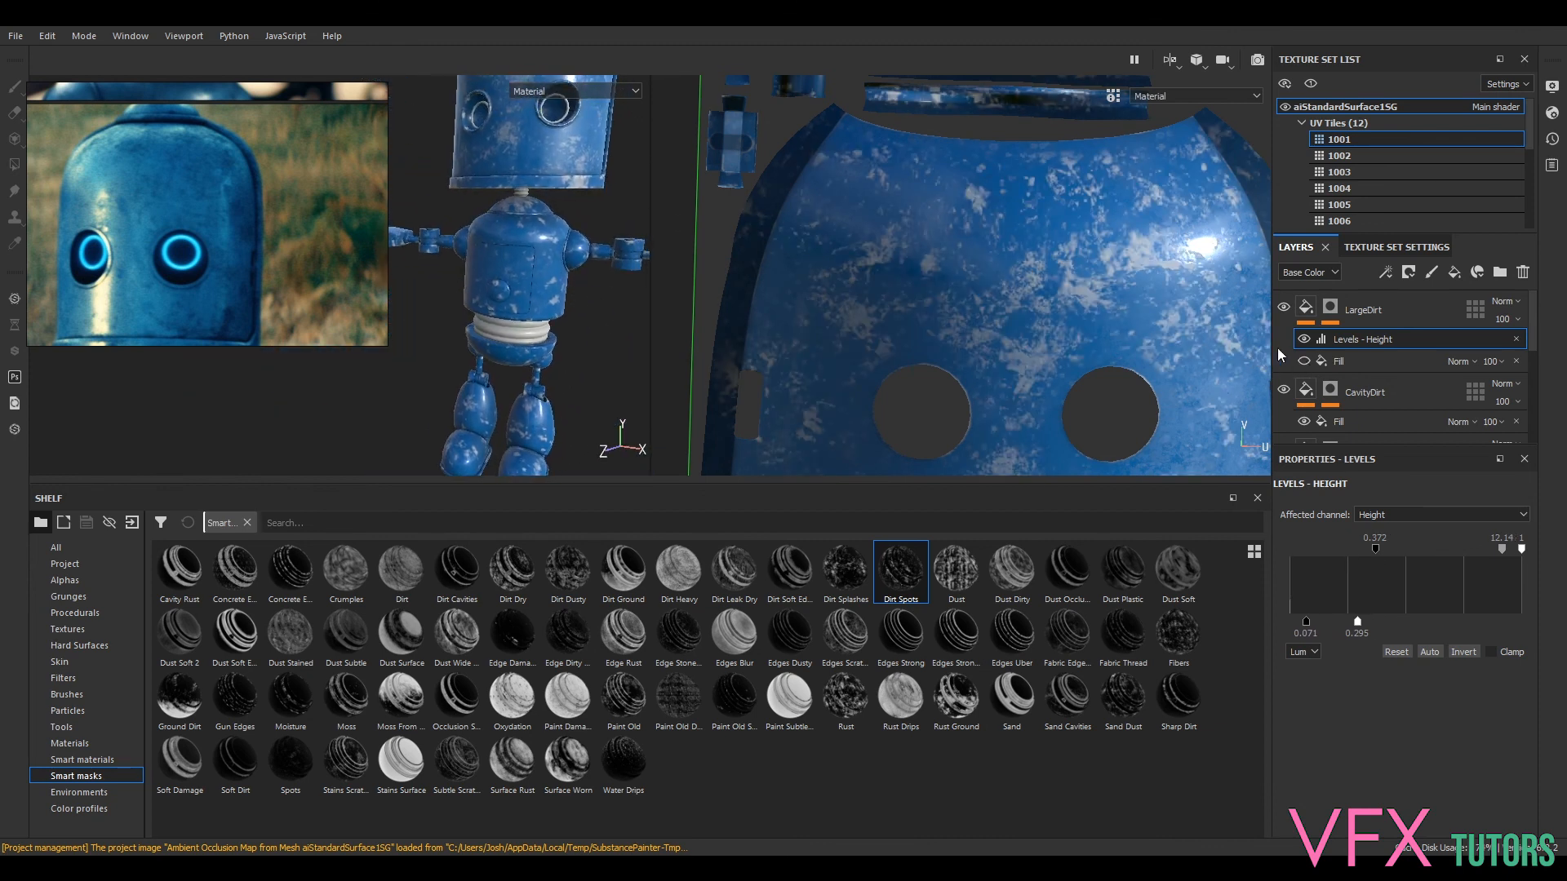
click(1304, 361)
- Hide the height Levels effect in the LargeDirt layer and inspect the robot's feet and head
alt+drag(572, 390, 582, 258)
scroll(558, 381, up, 4)
alt+drag(567, 364, 494, 343)
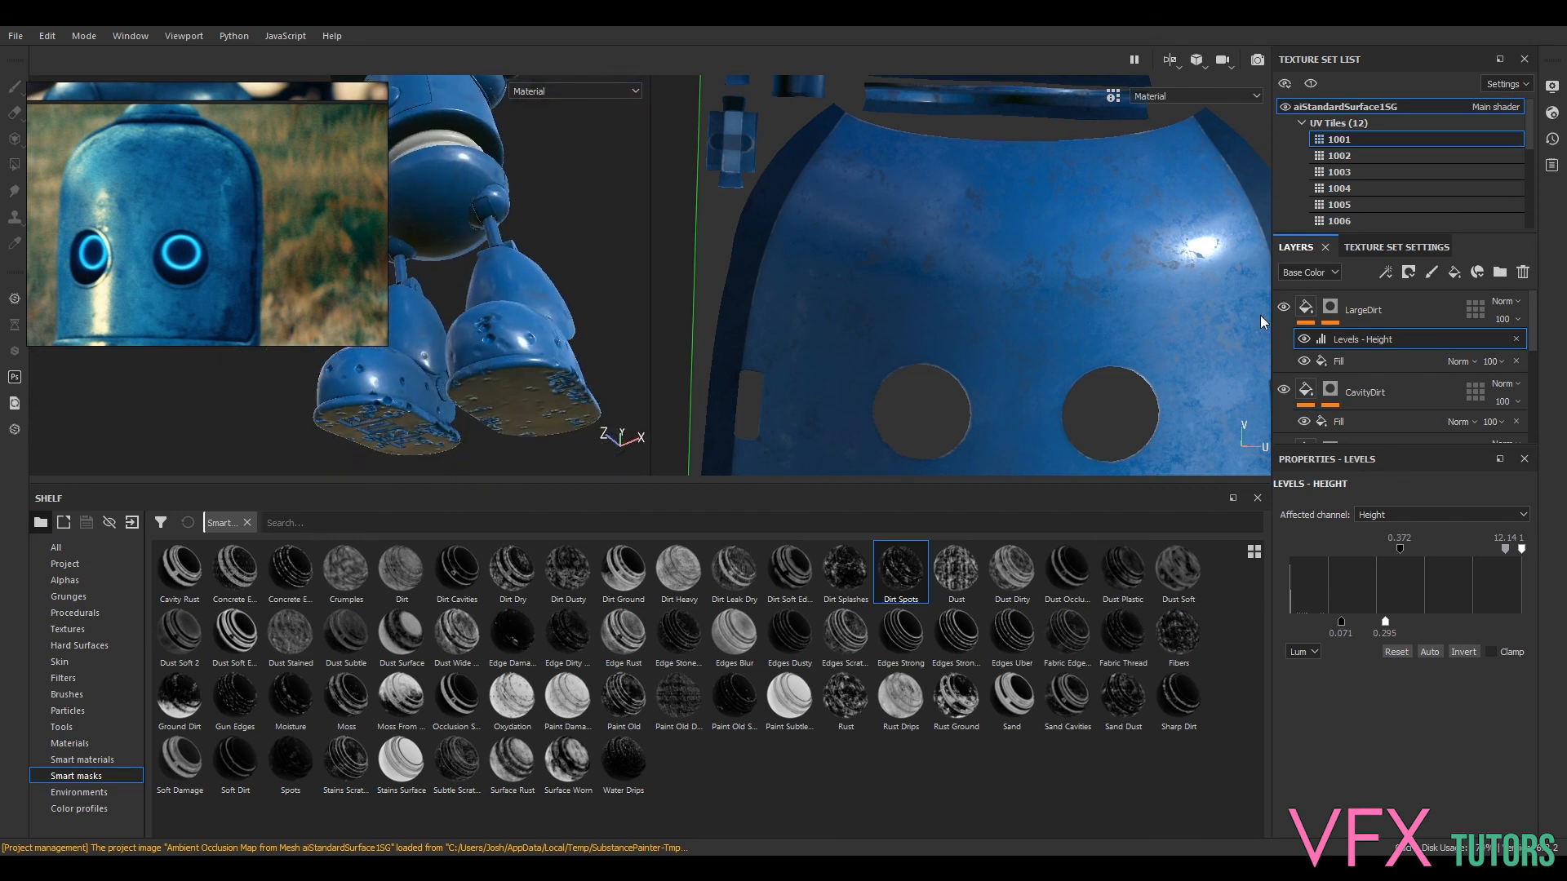
click(1303, 340)
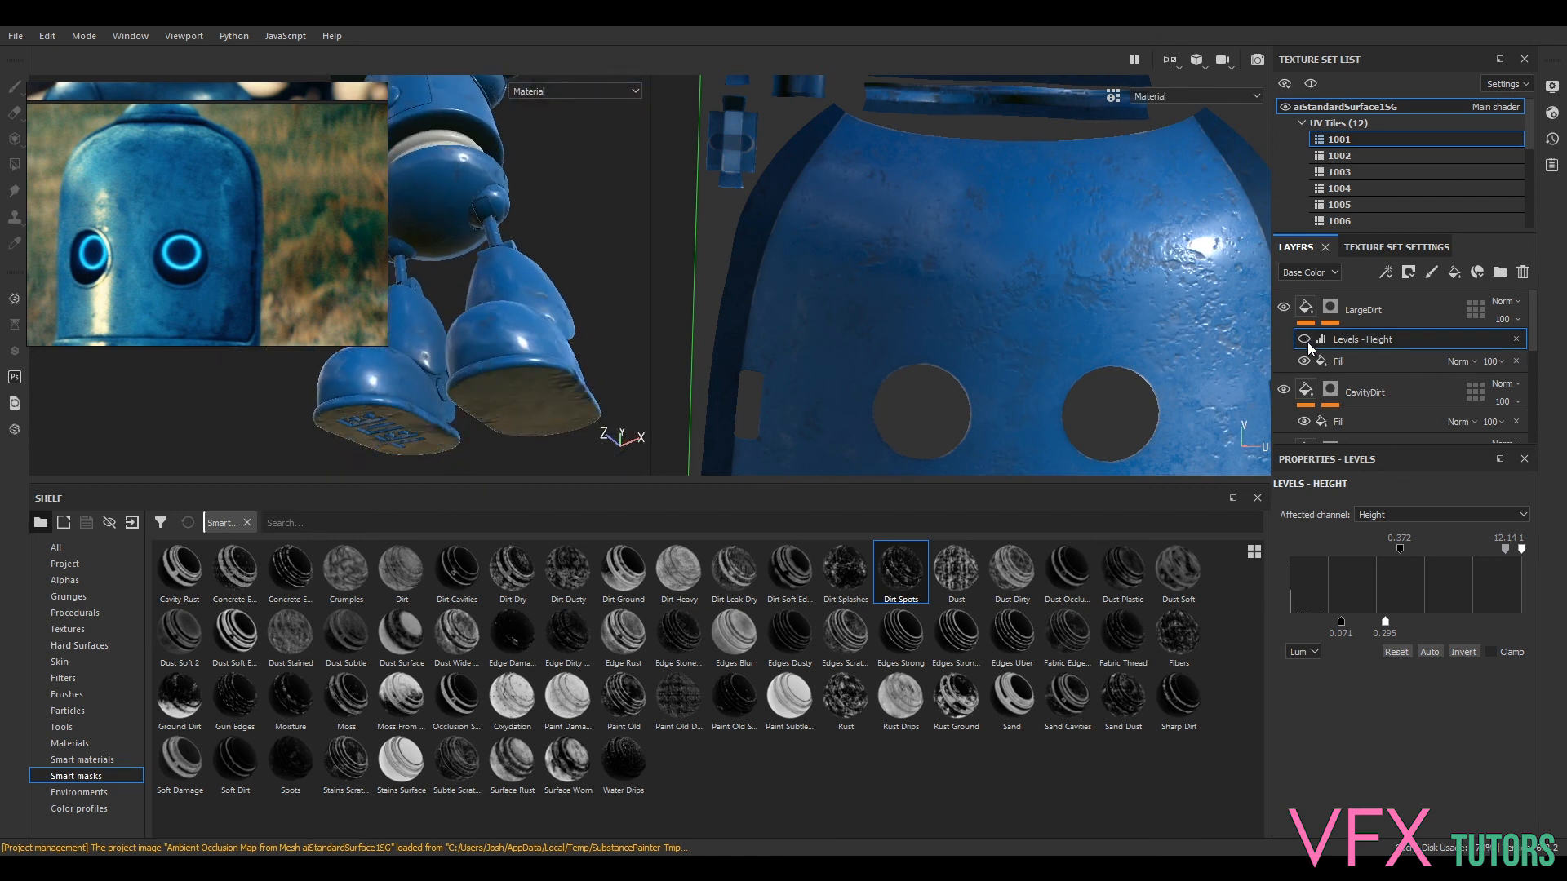
alt+drag(519, 240, 571, 315)
scroll(553, 318, up, 5)
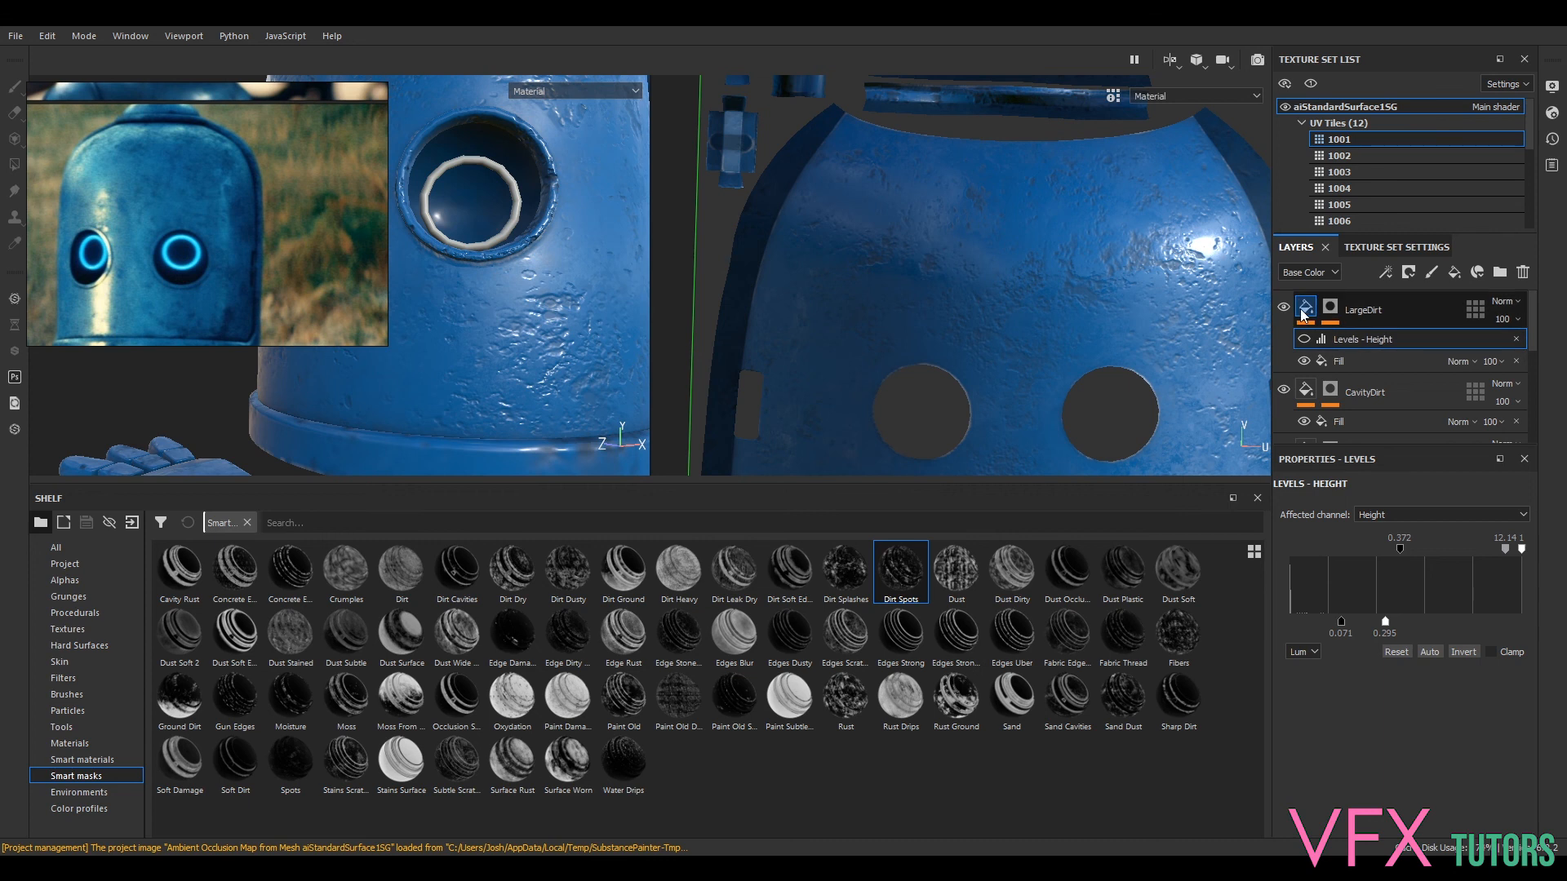
- Set the LargeDirt layer's uniform Height to 0.1984, checking the dirt on the head up close
click(1380, 422)
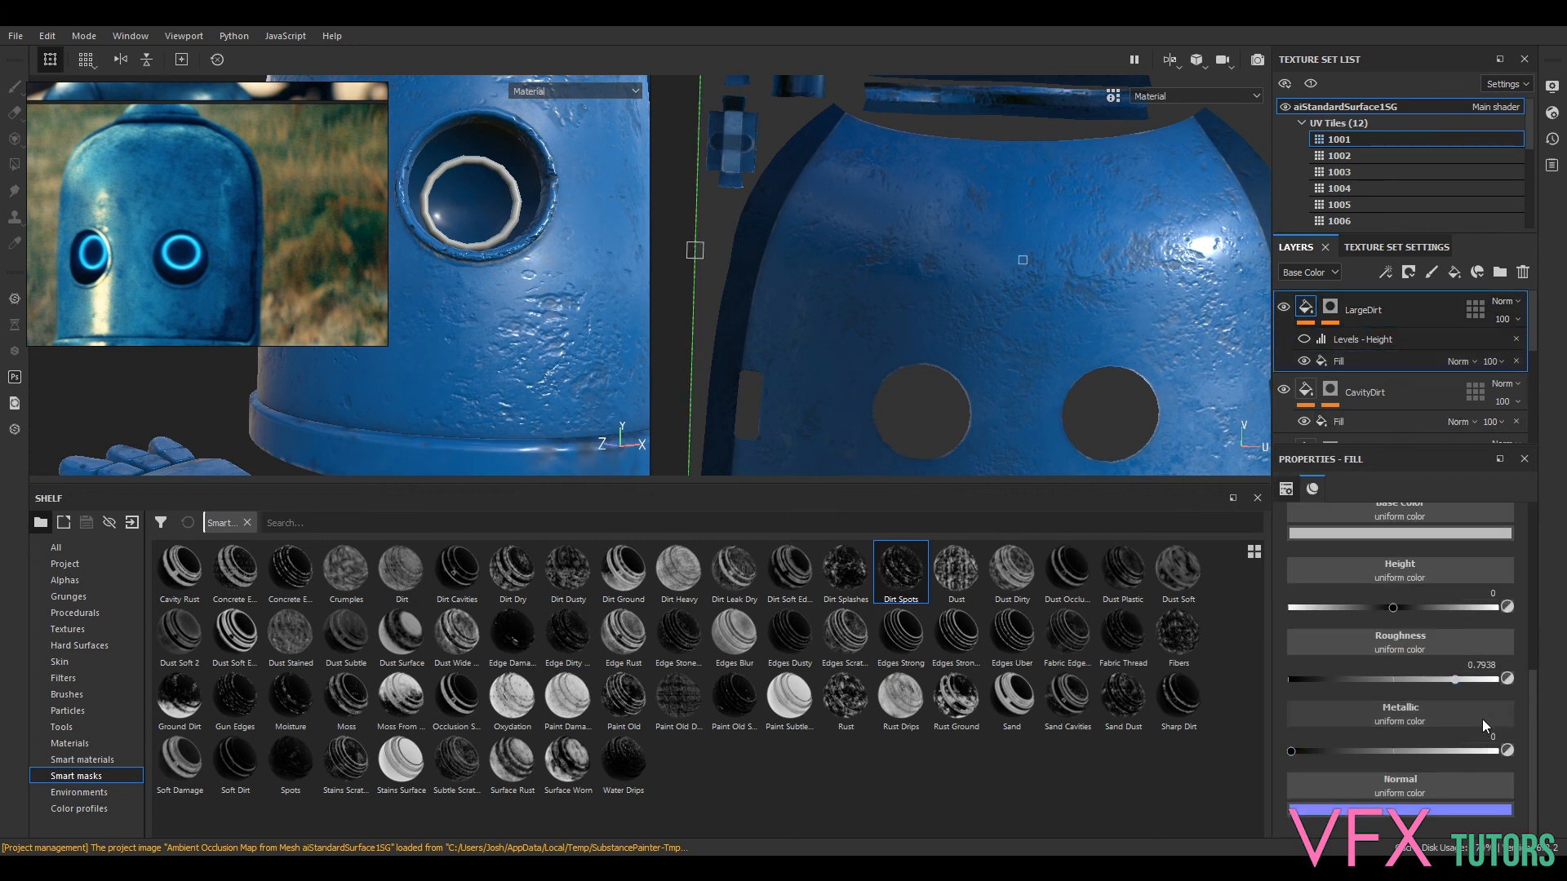
drag(1394, 608, 1412, 614)
alt+middle_drag(552, 188, 577, 363)
alt+drag(577, 368, 576, 318)
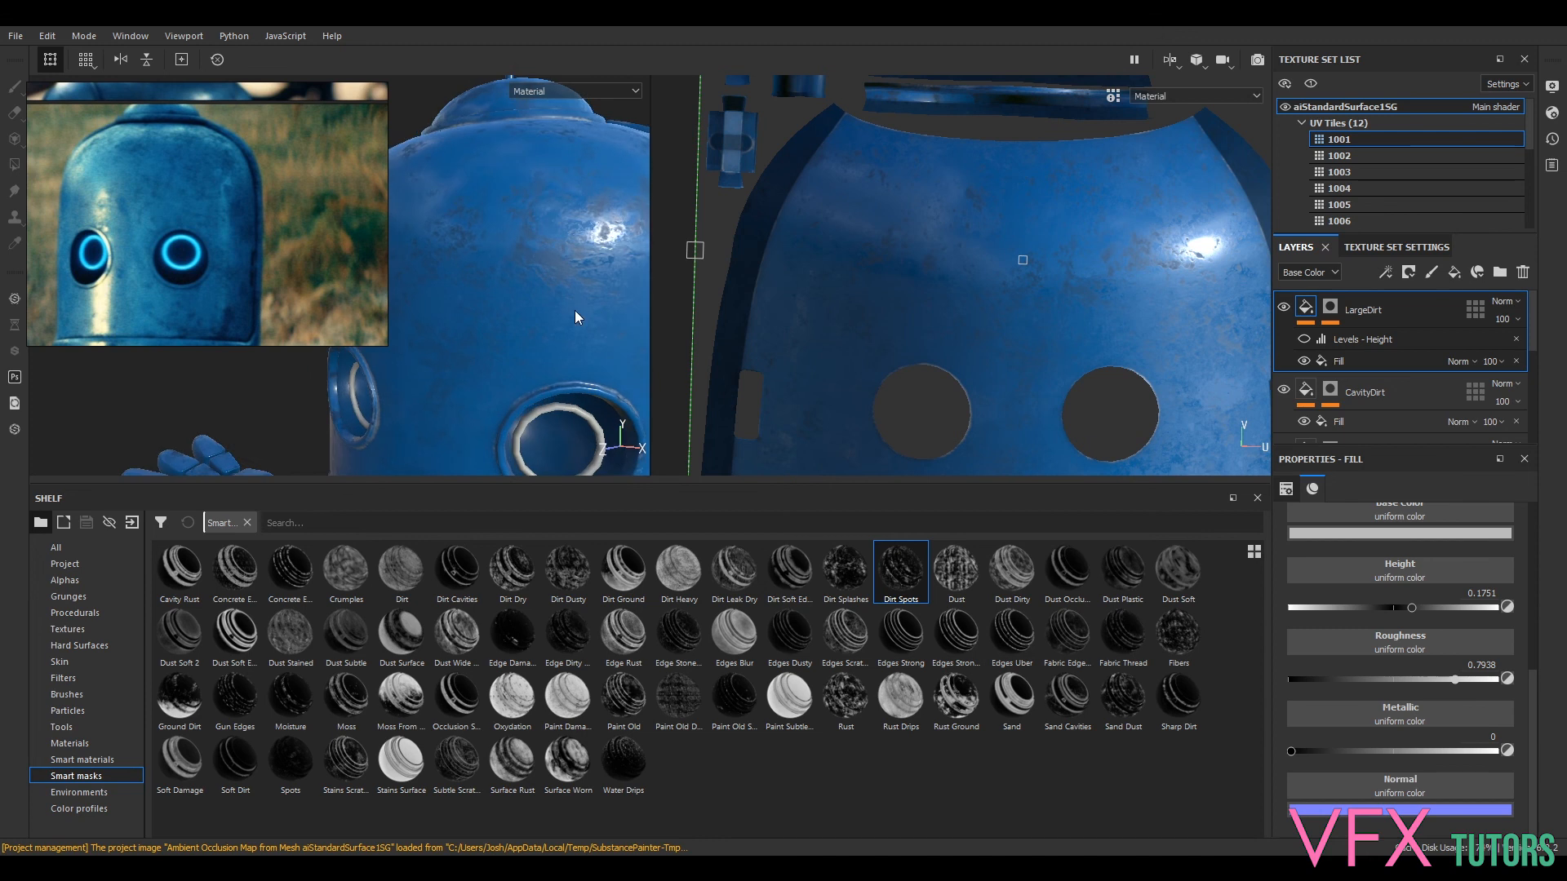
scroll(577, 282, up, 5)
drag(1414, 608, 1414, 608)
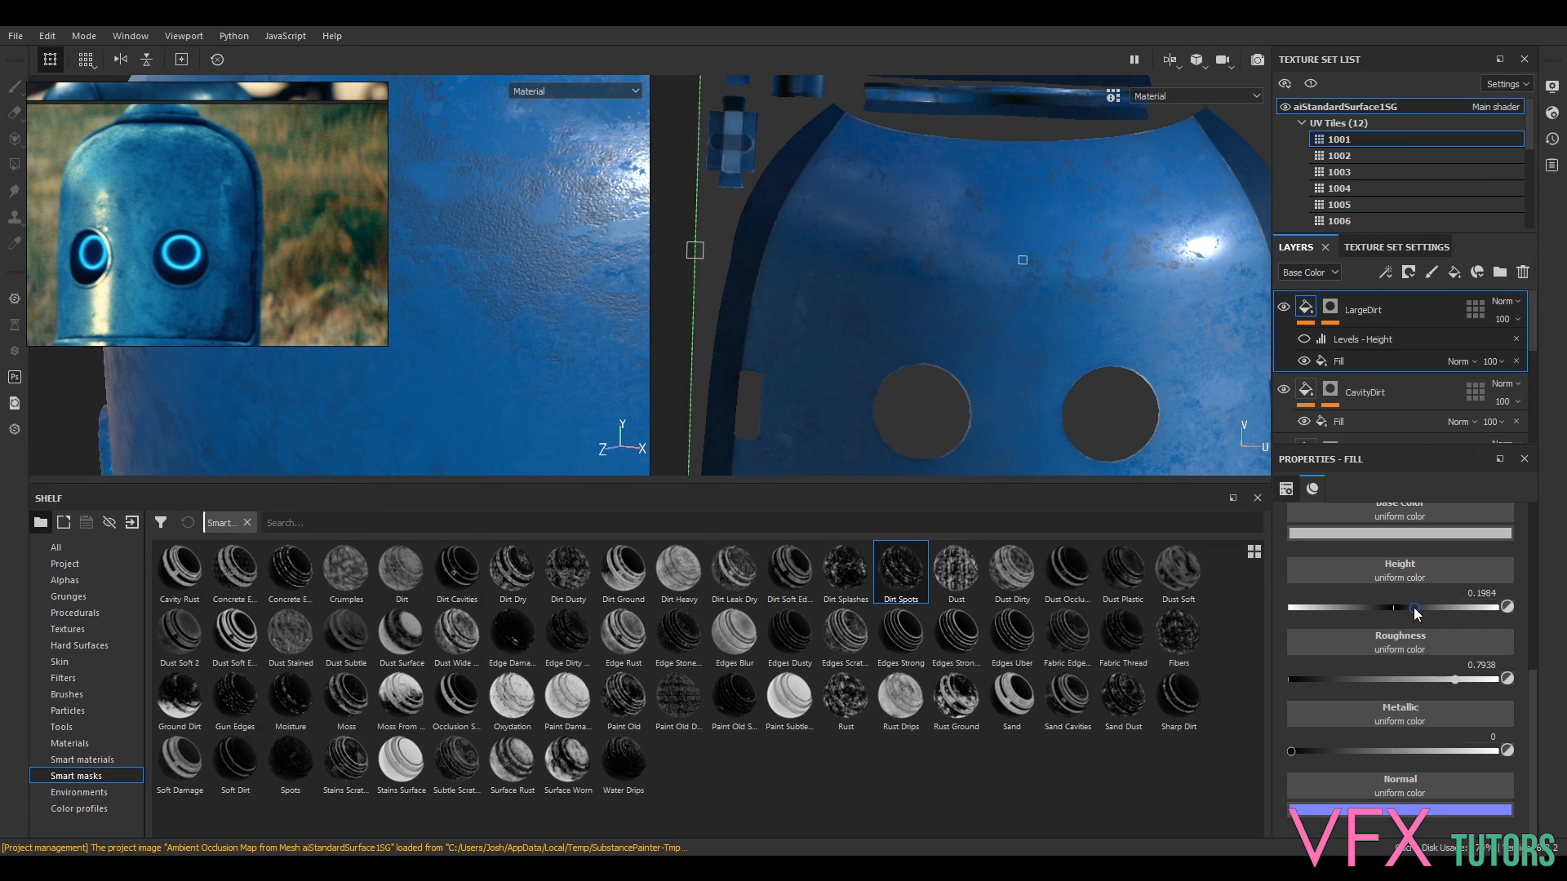
- Examine the raised dirt over the robot's torso, legs, feet and head from near and far
scroll(587, 315, down, 8)
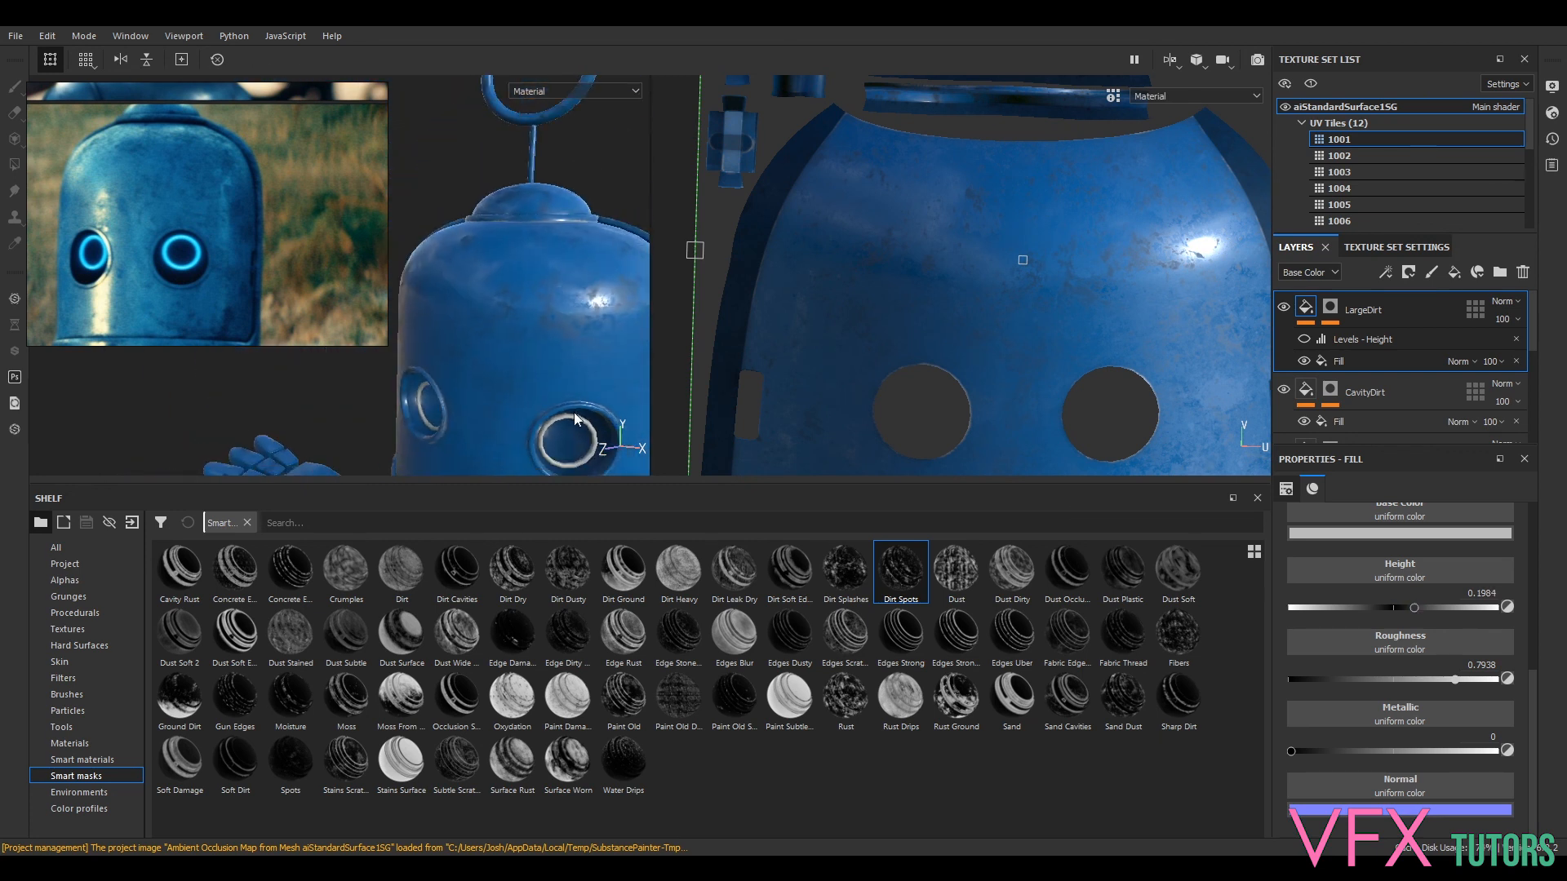
alt+middle_drag(575, 420, 563, 213)
scroll(563, 245, down, 3)
alt+middle_drag(527, 457, 479, 350)
scroll(506, 286, up, 5)
alt+middle_drag(539, 185, 563, 106)
alt+middle_drag(574, 332, 563, 141)
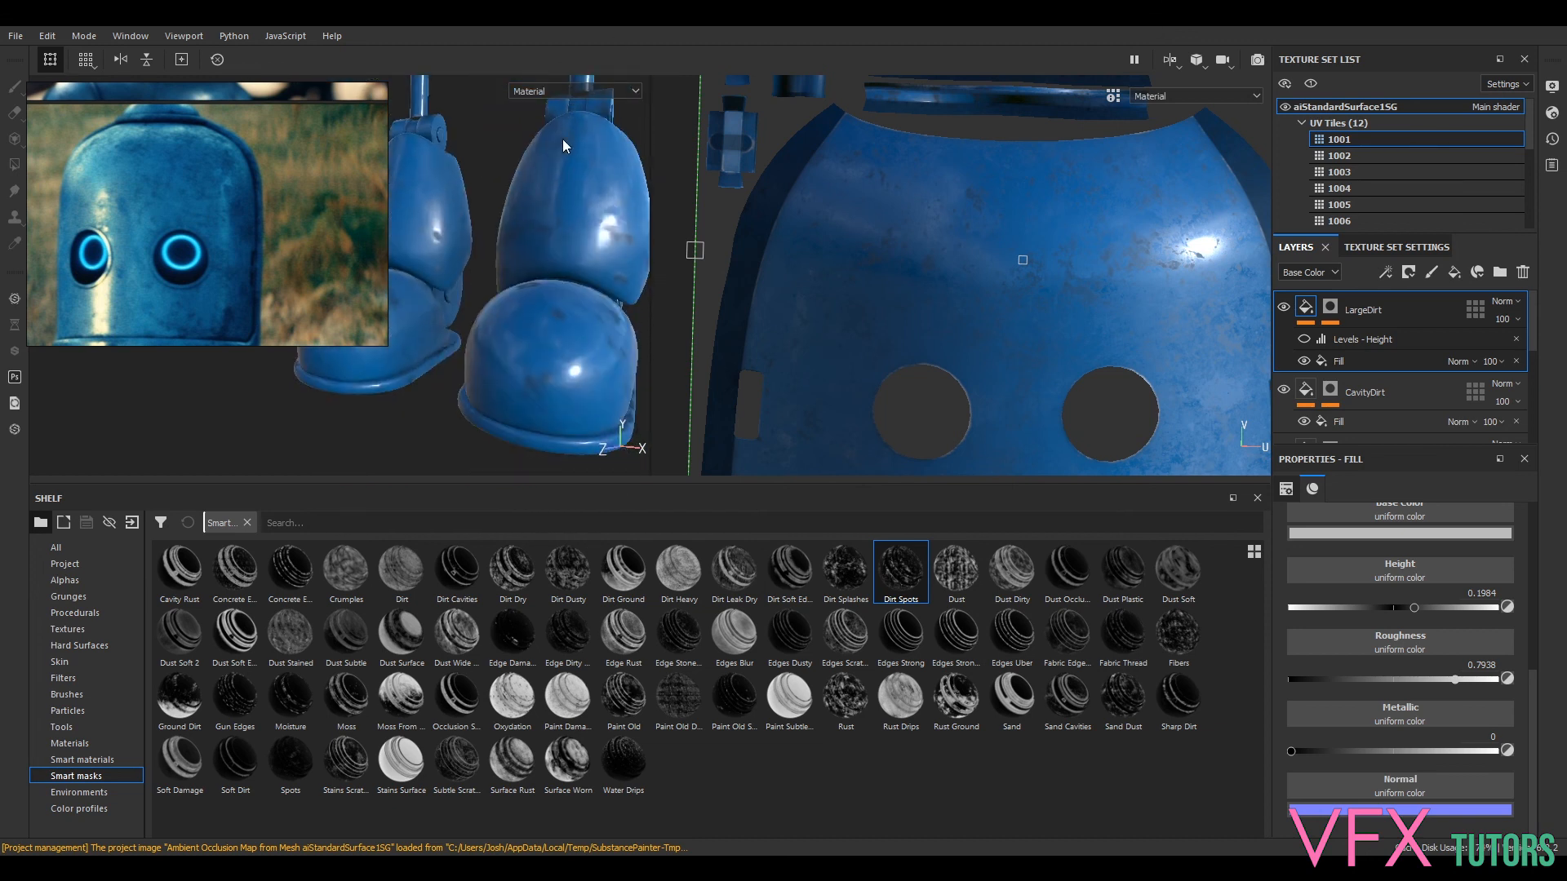
alt+drag(591, 291, 528, 328)
scroll(563, 237, up, 4)
scroll(568, 209, down, 8)
alt+middle_drag(581, 106, 478, 593)
alt+drag(550, 413, 596, 350)
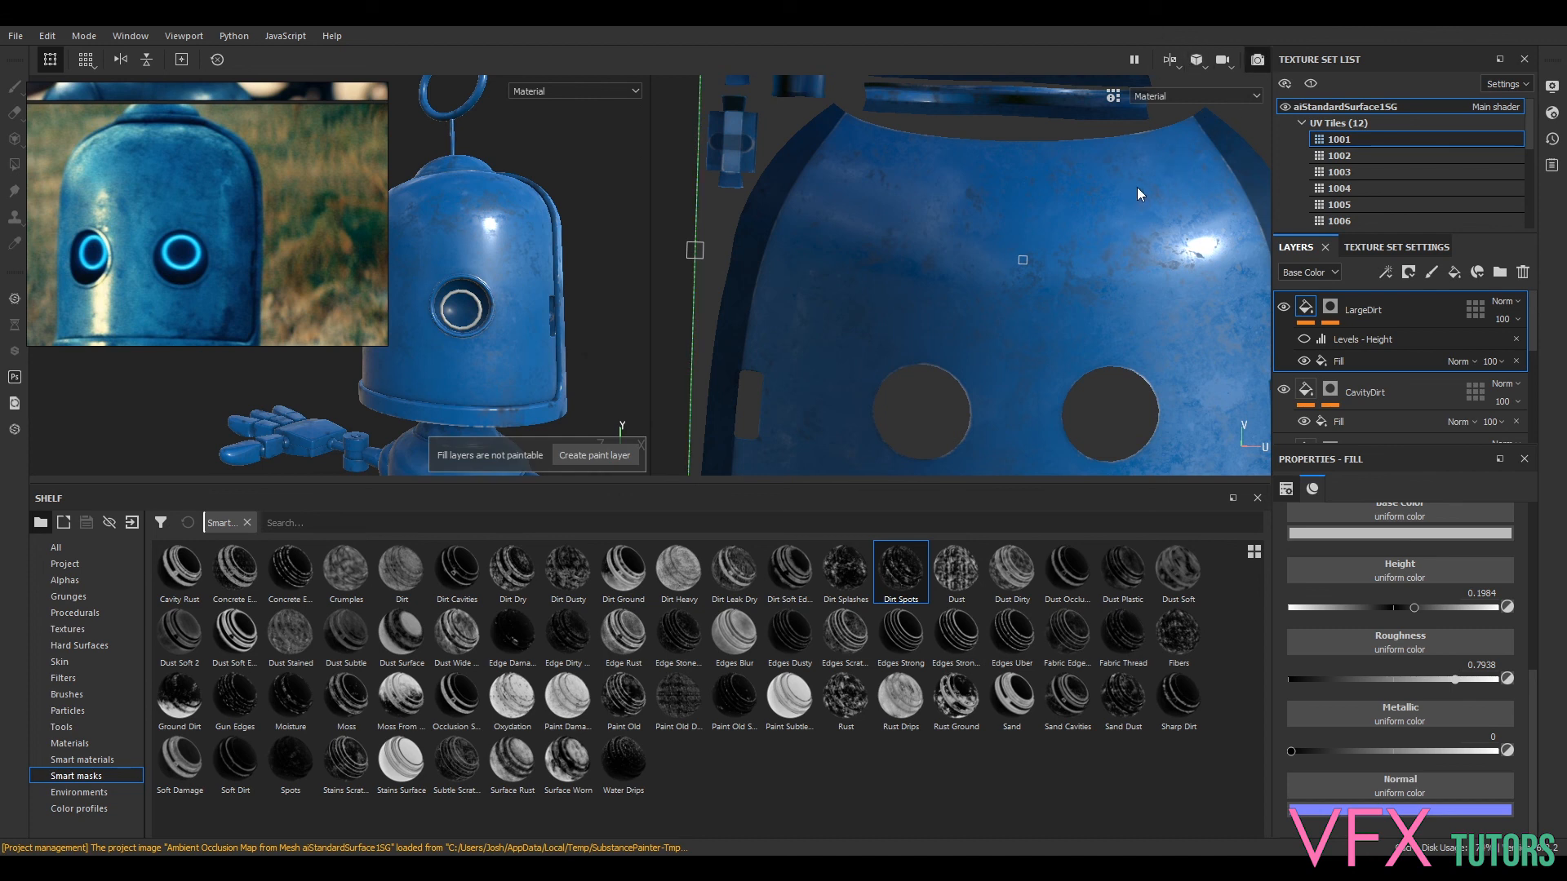
- Render the robot in Iray and inspect the dirt on its head and whole body from several angles
key(F10)
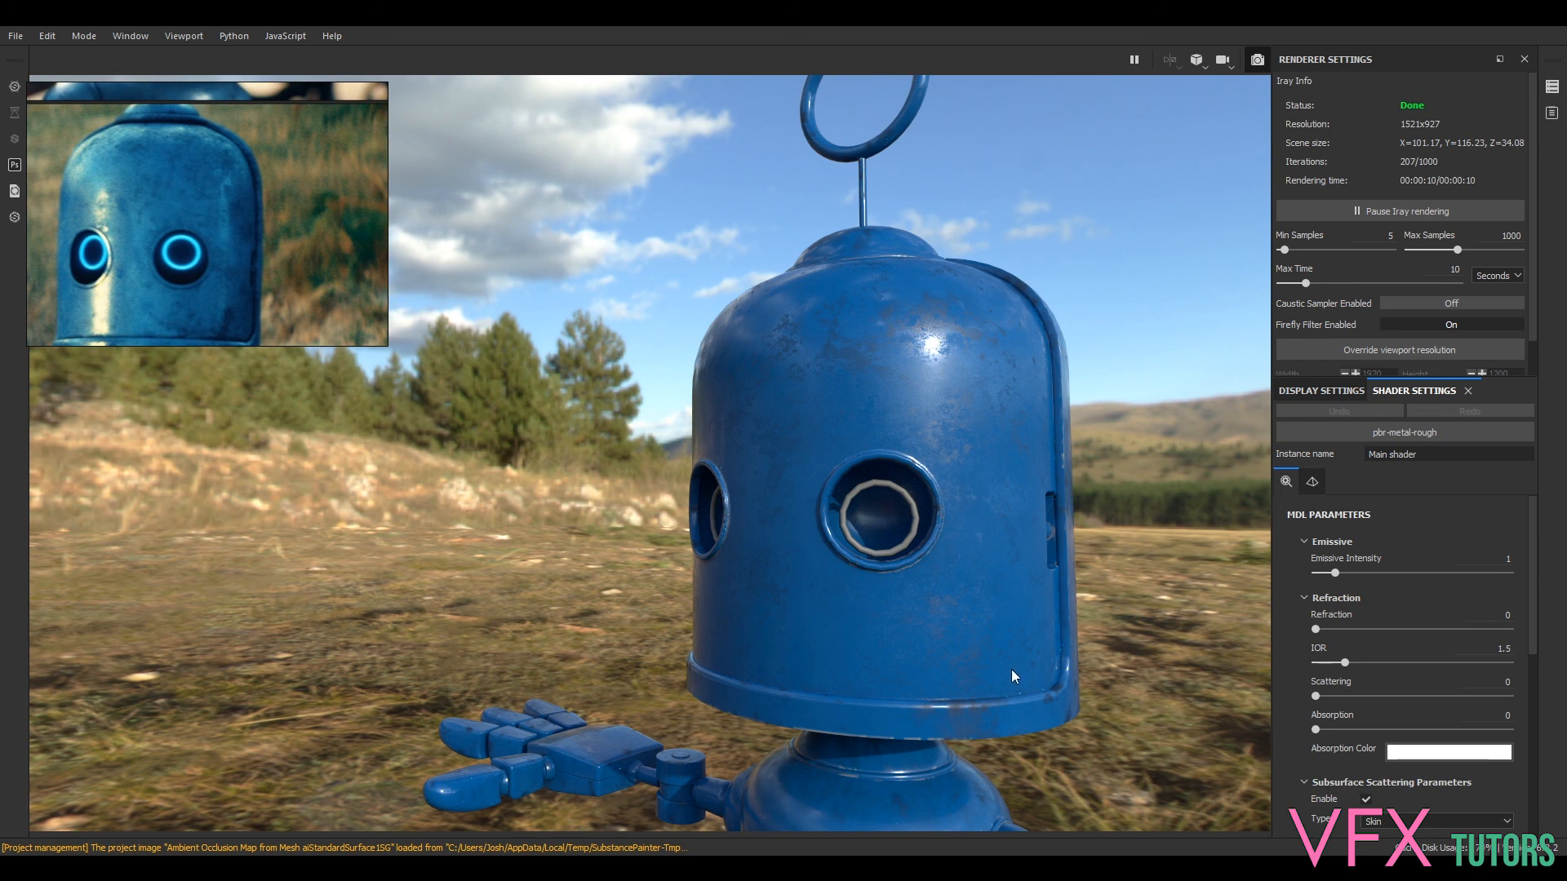
alt+right_drag(963, 488, 1037, 547)
alt+right_drag(1138, 669, 1089, 534)
alt+middle_drag(1089, 534, 984, 155)
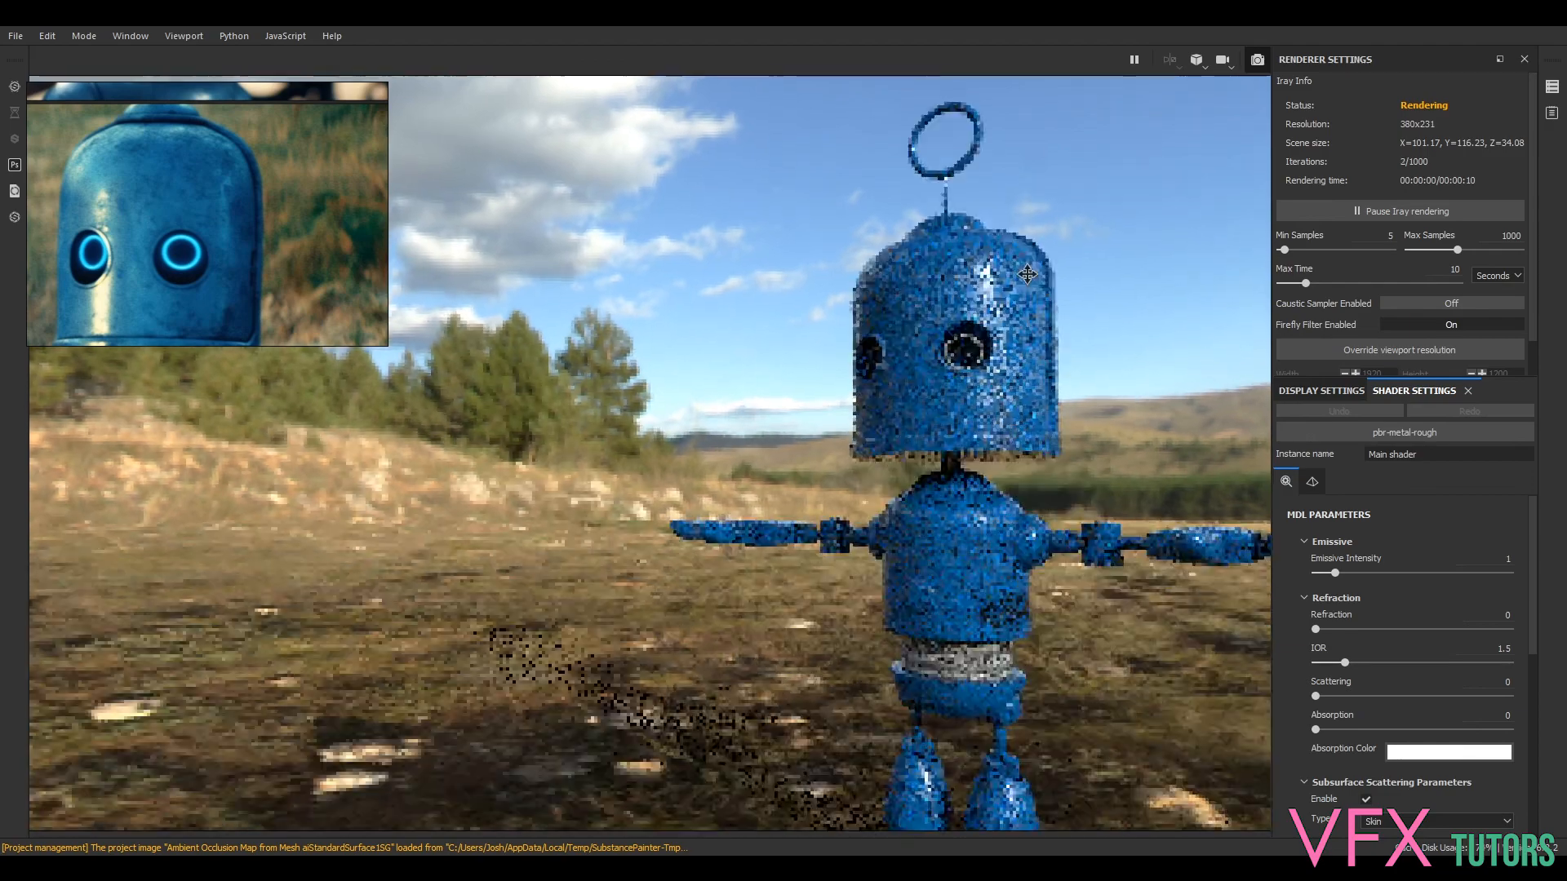
alt+drag(1175, 326, 1036, 340)
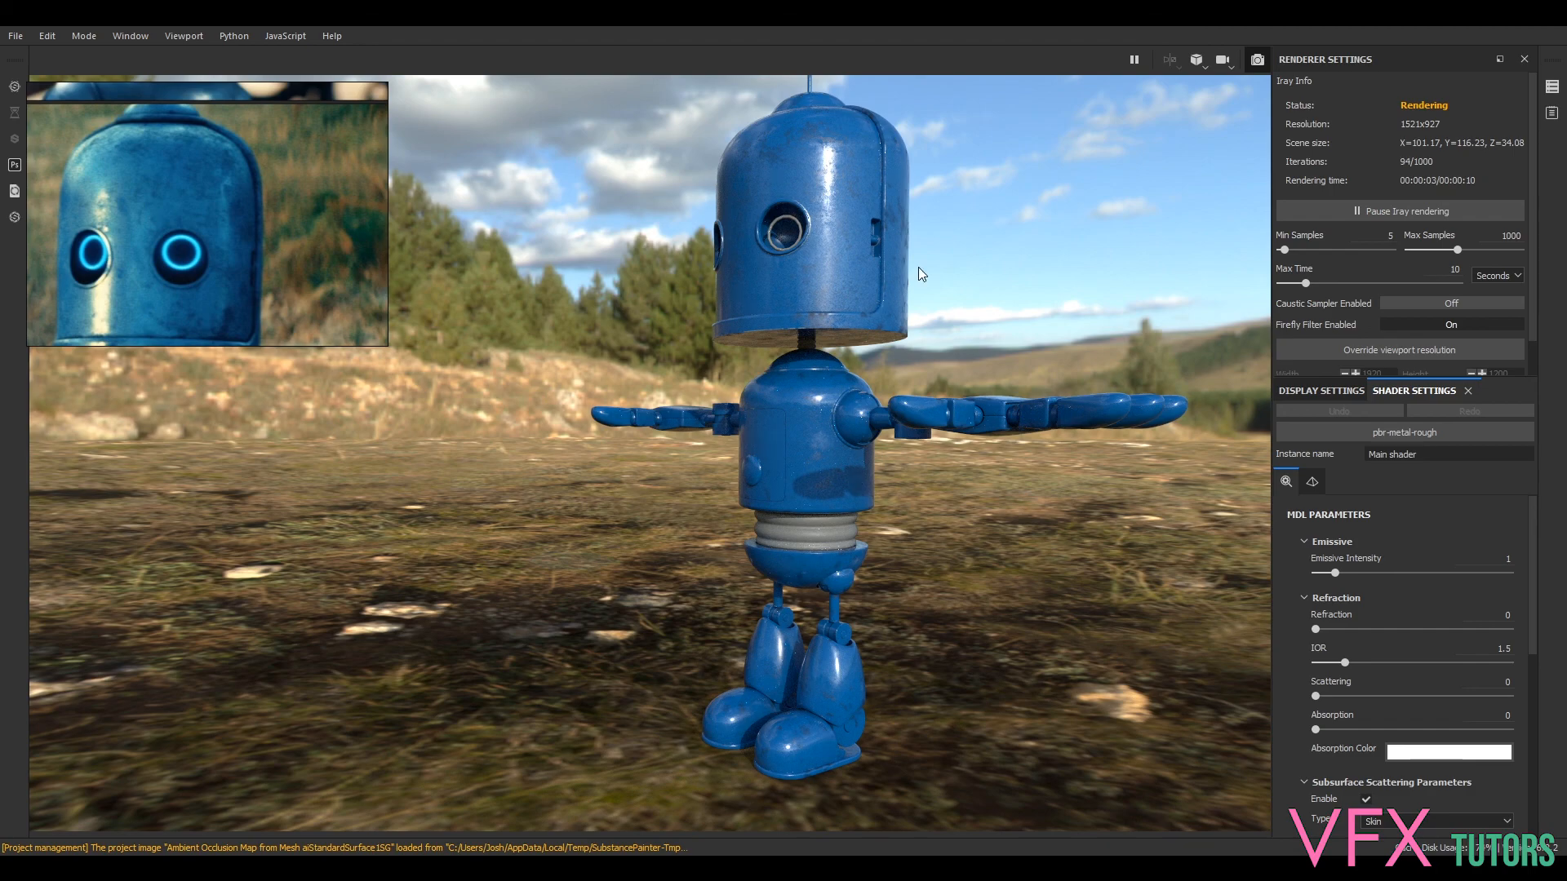
scroll(918, 266, down, 2)
alt+middle_drag(967, 252, 962, 382)
scroll(937, 369, up, 3)
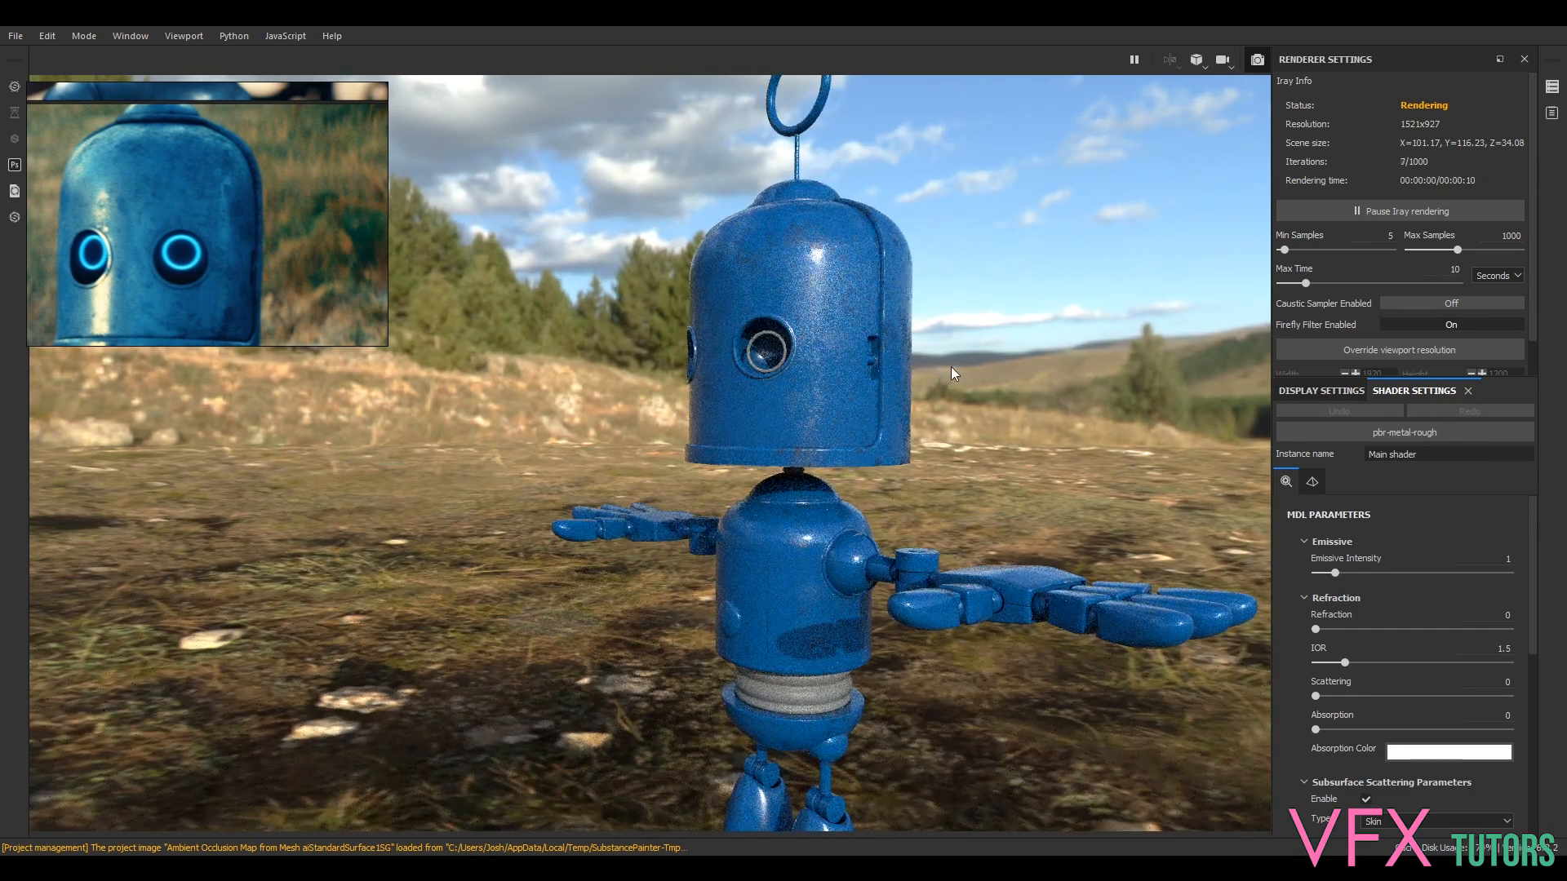
alt+drag(952, 366, 1070, 483)
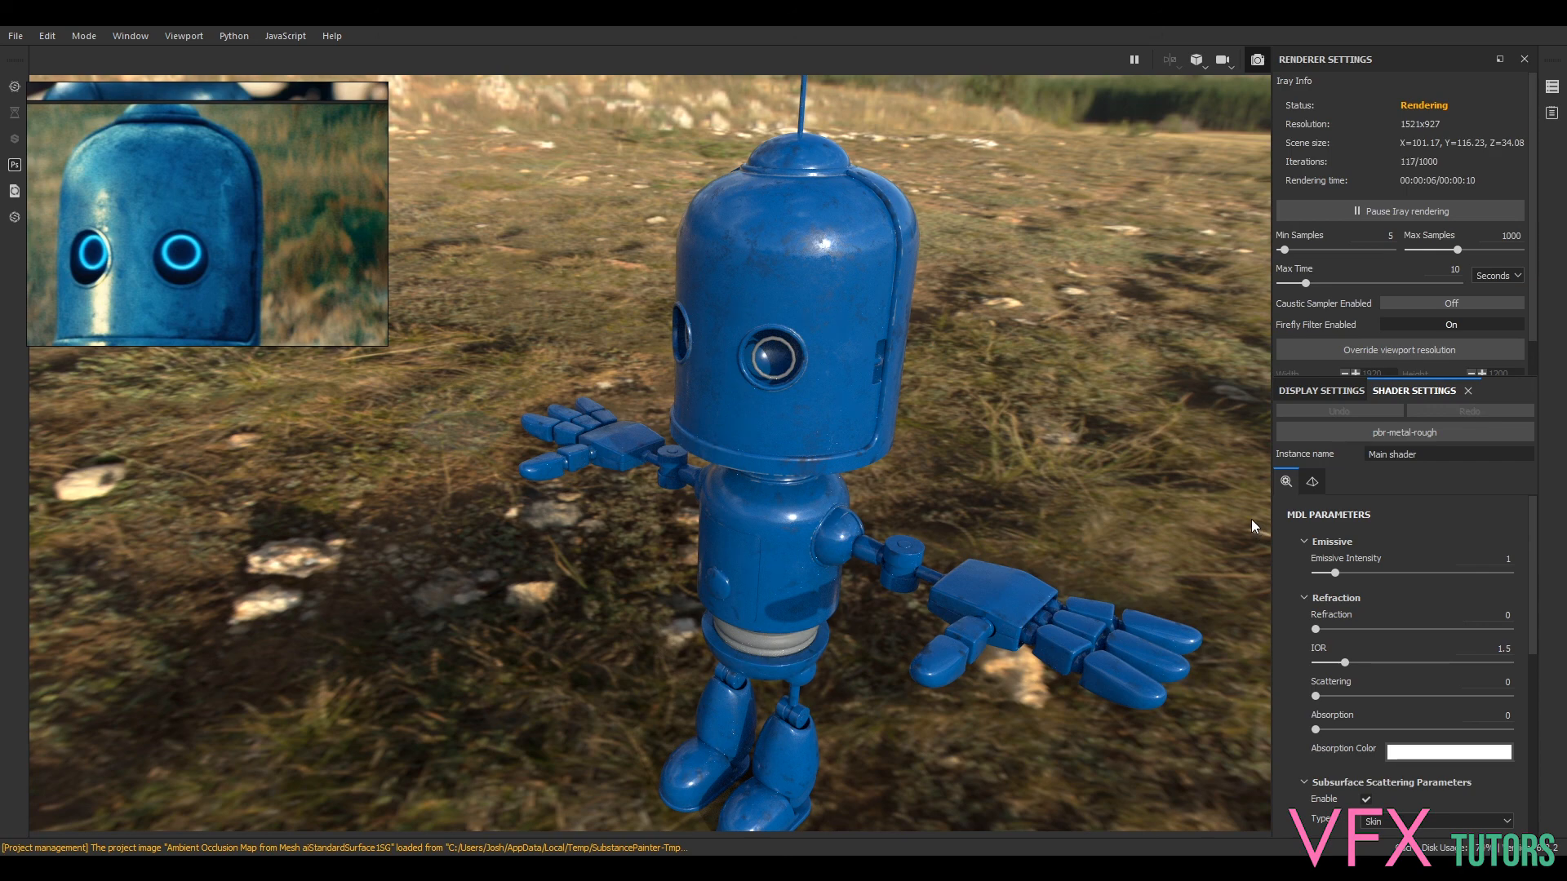
alt+drag(1049, 455, 1021, 424)
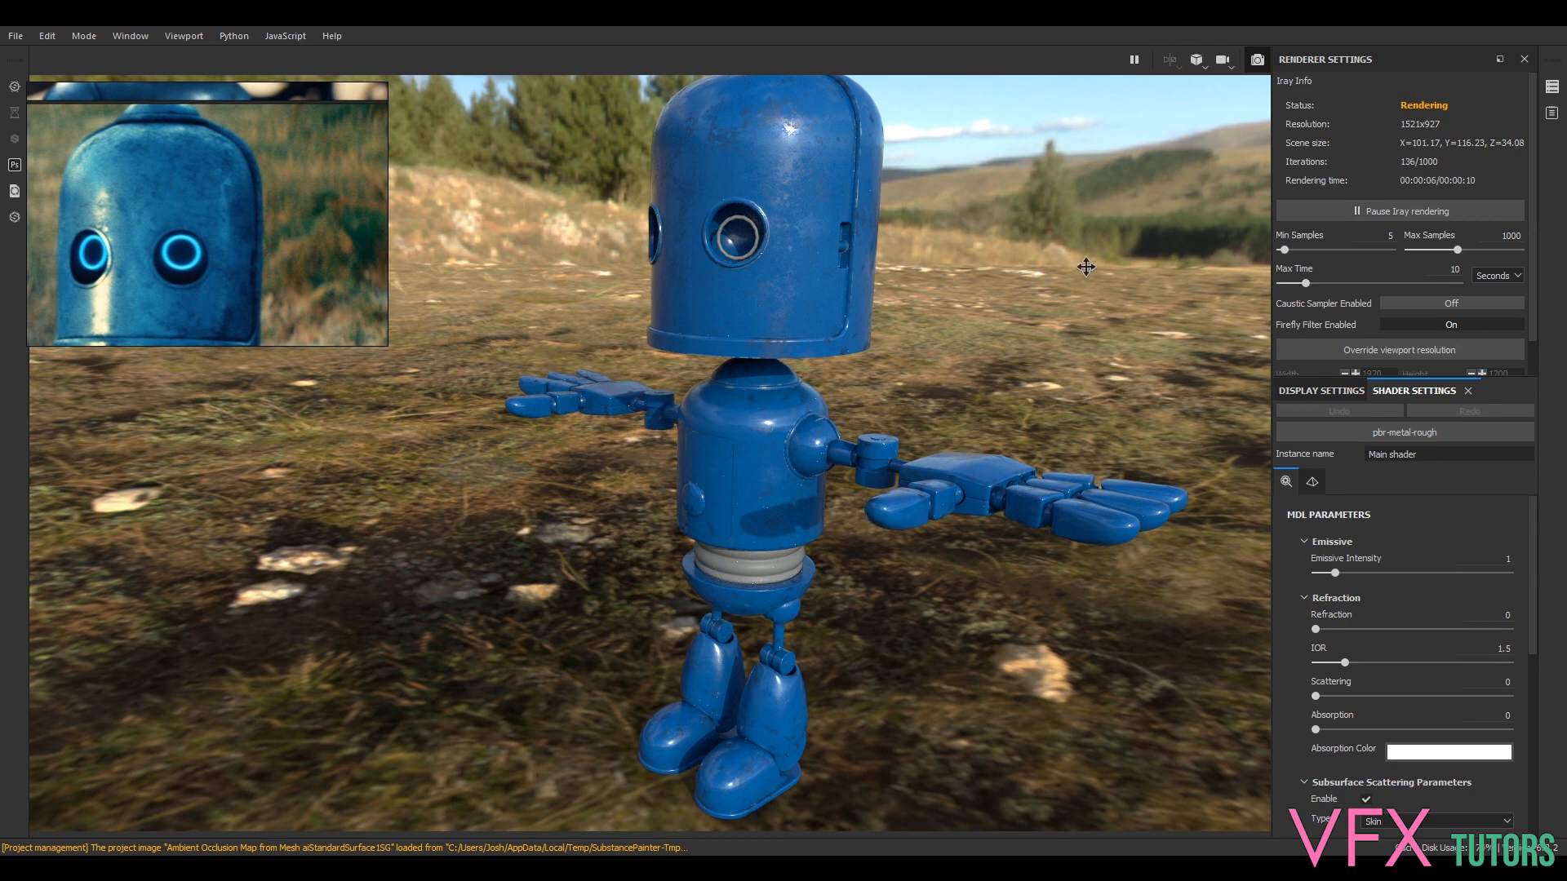
alt+middle_drag(1085, 265, 1105, 312)
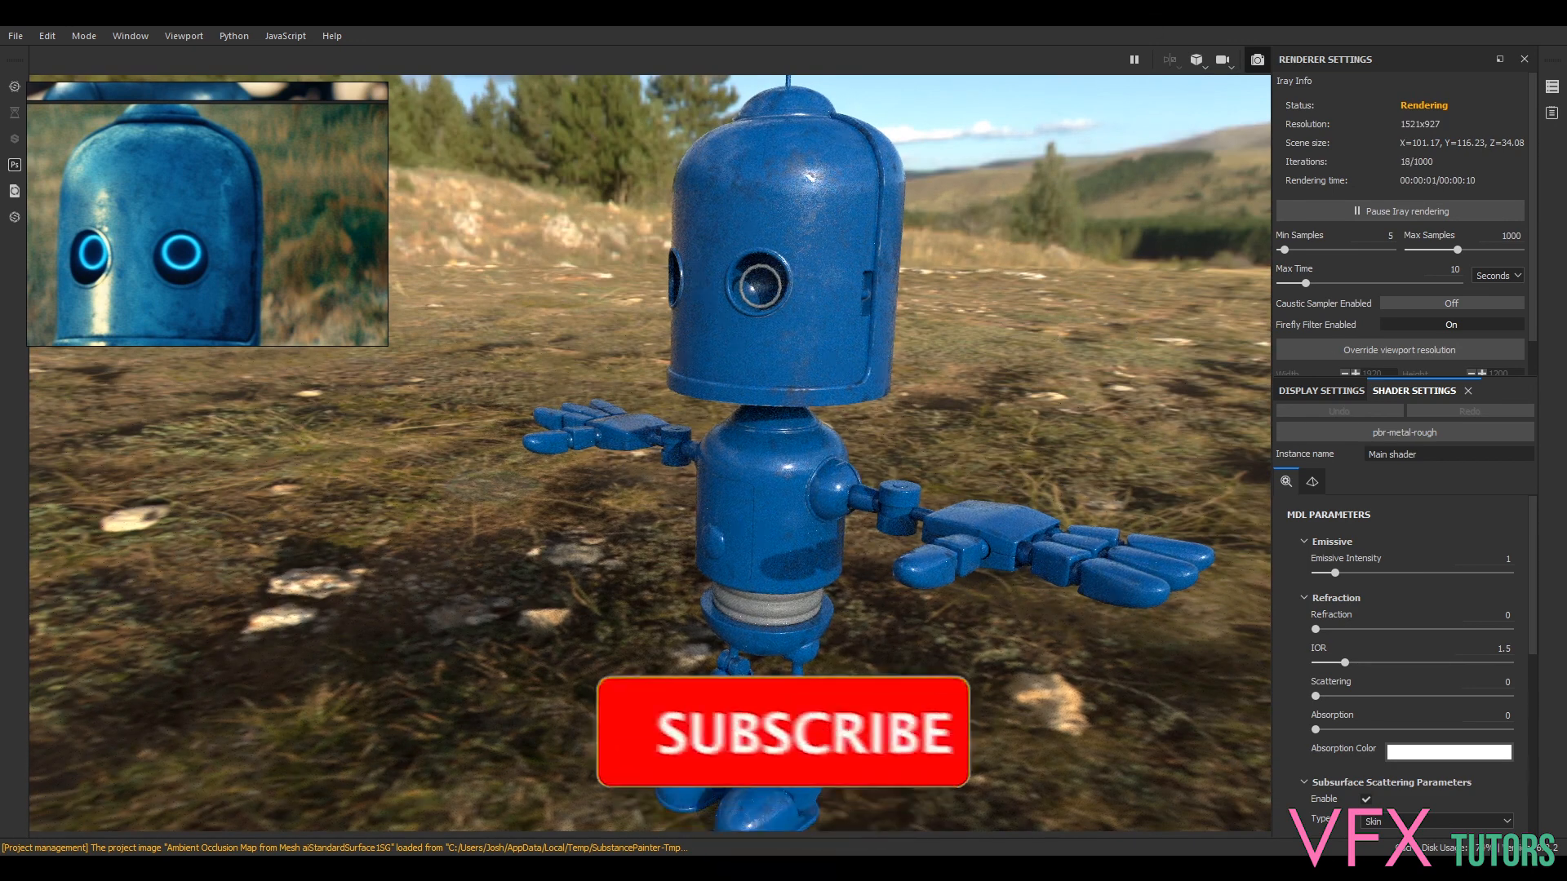